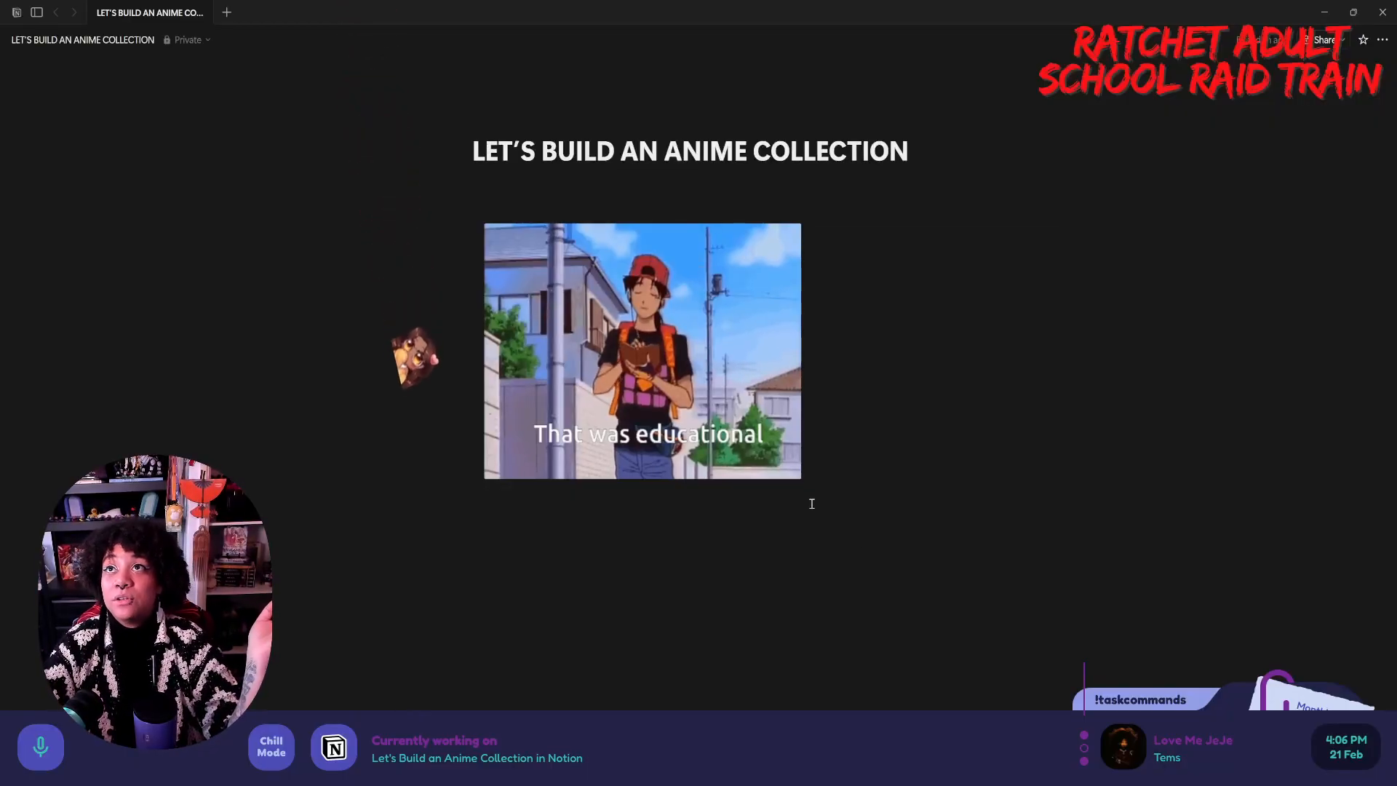
- Create a new untitled page and enter the text line "I love my community" in its body
left_click(818, 531)
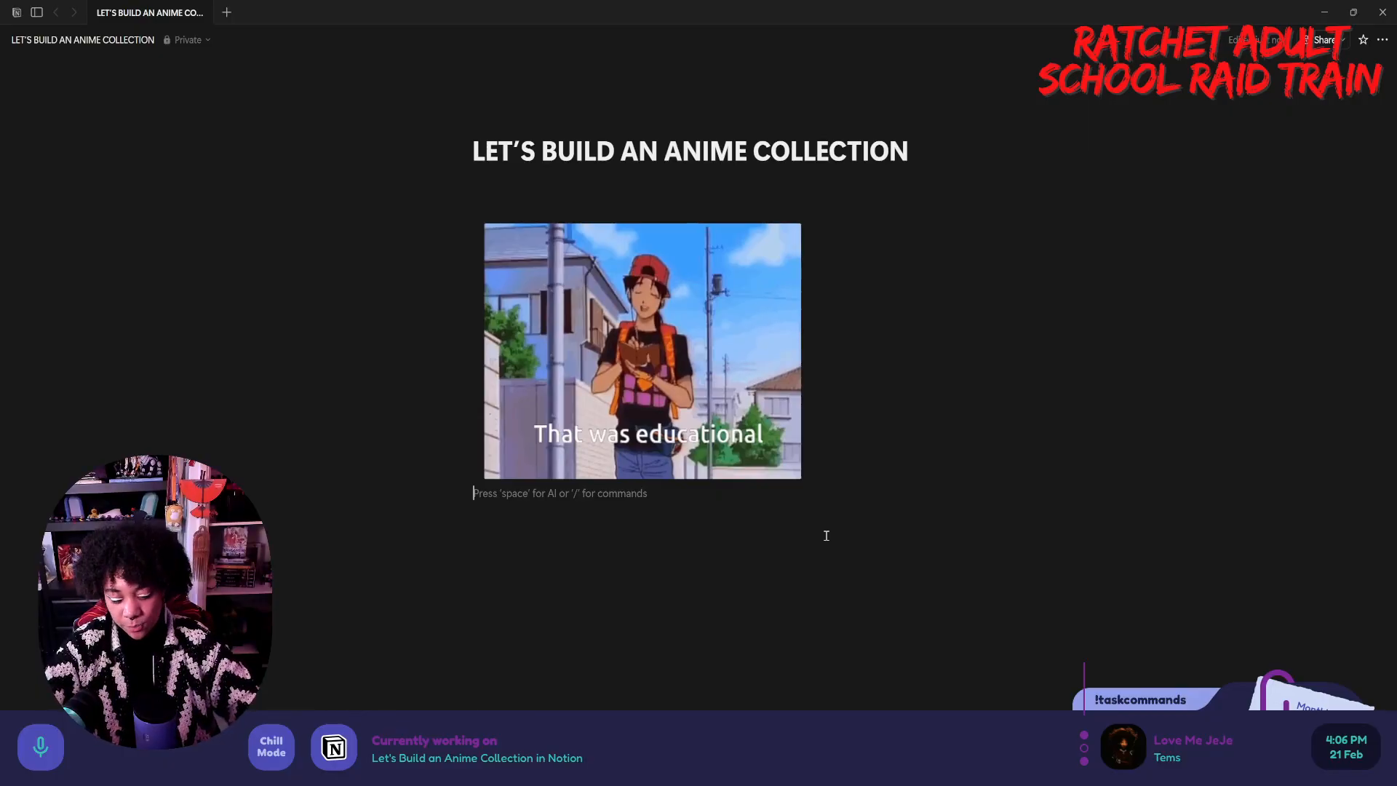
key("ctrl+p")
key("Escape")
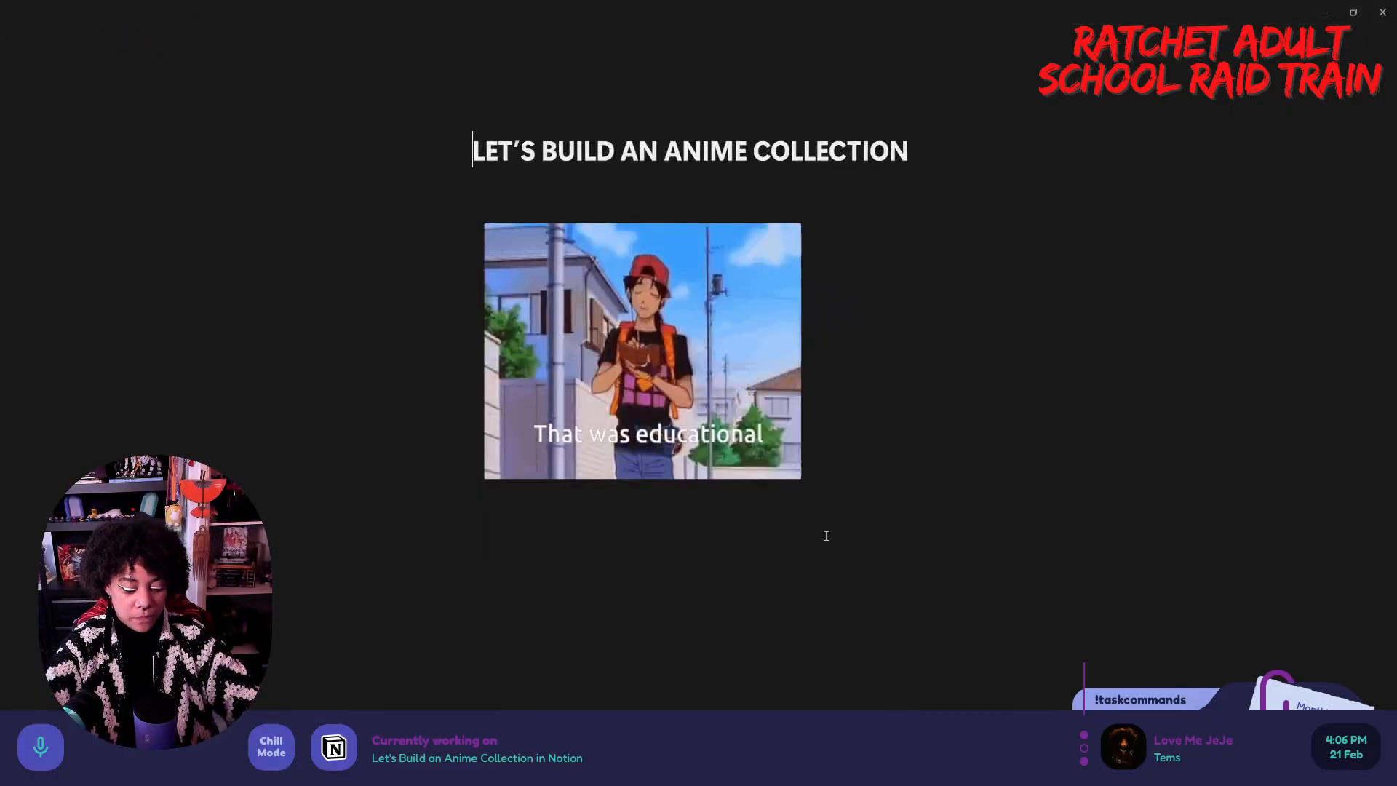
key("ctrl+n")
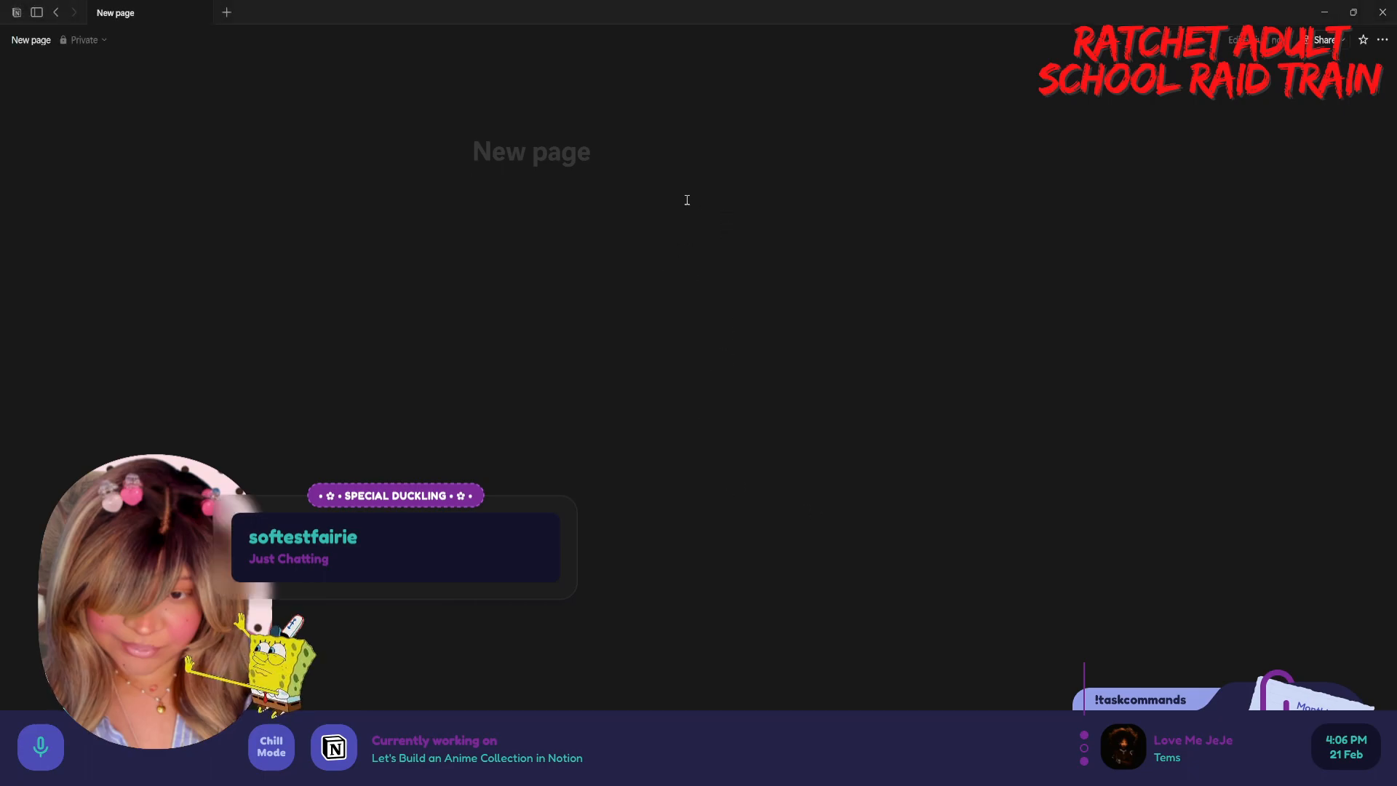
key("Return")
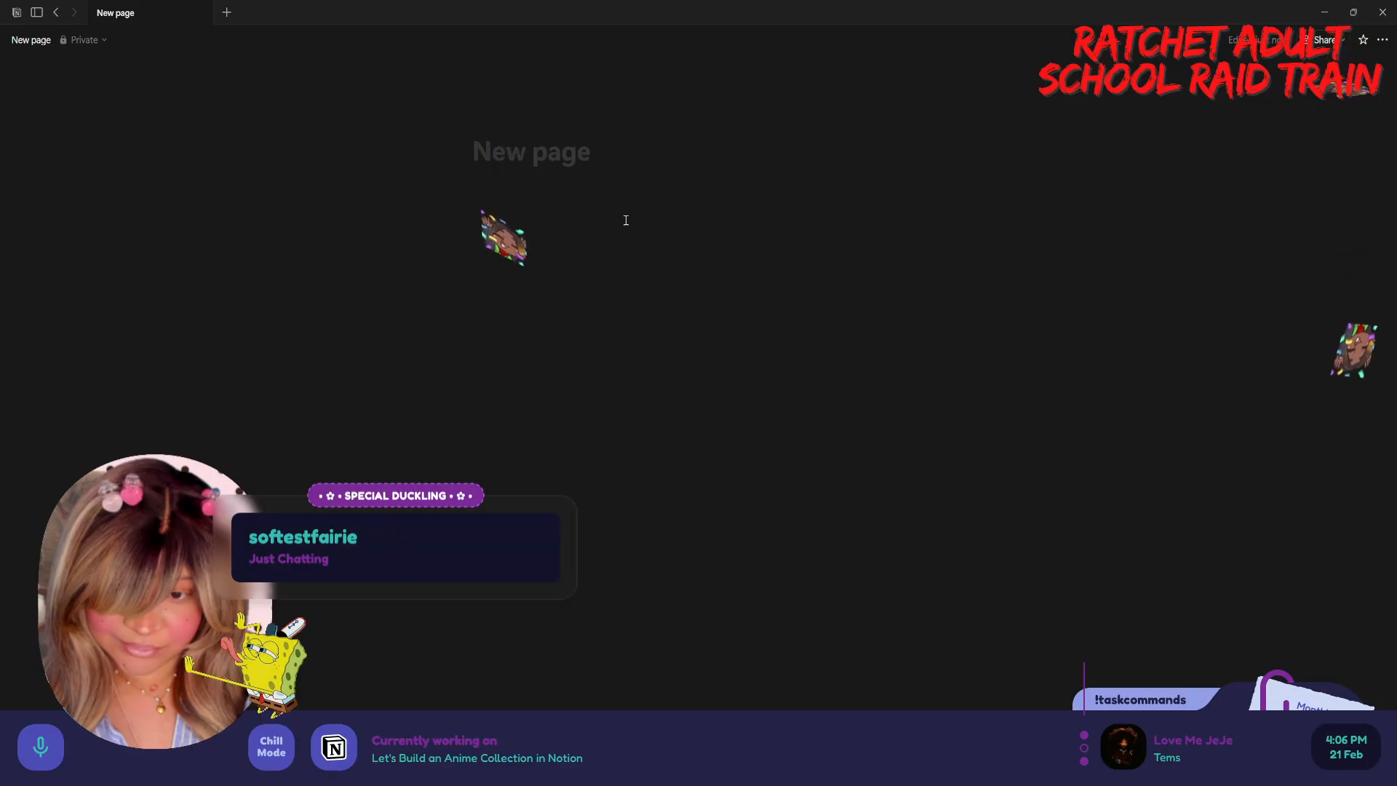
type("I love my community")
- Add a to-do list with three short items below the "I love my community" line
key("Return")
type("/")
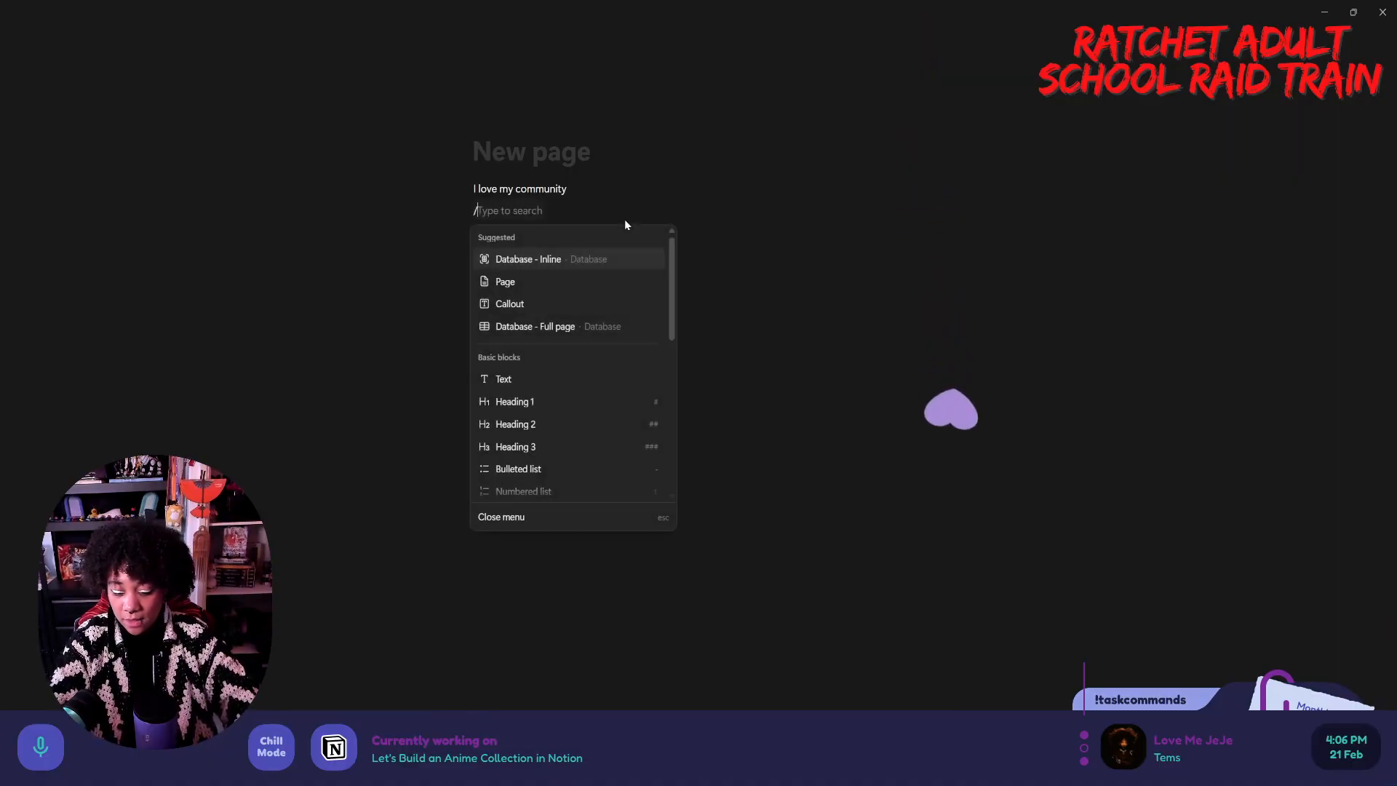
type("todo")
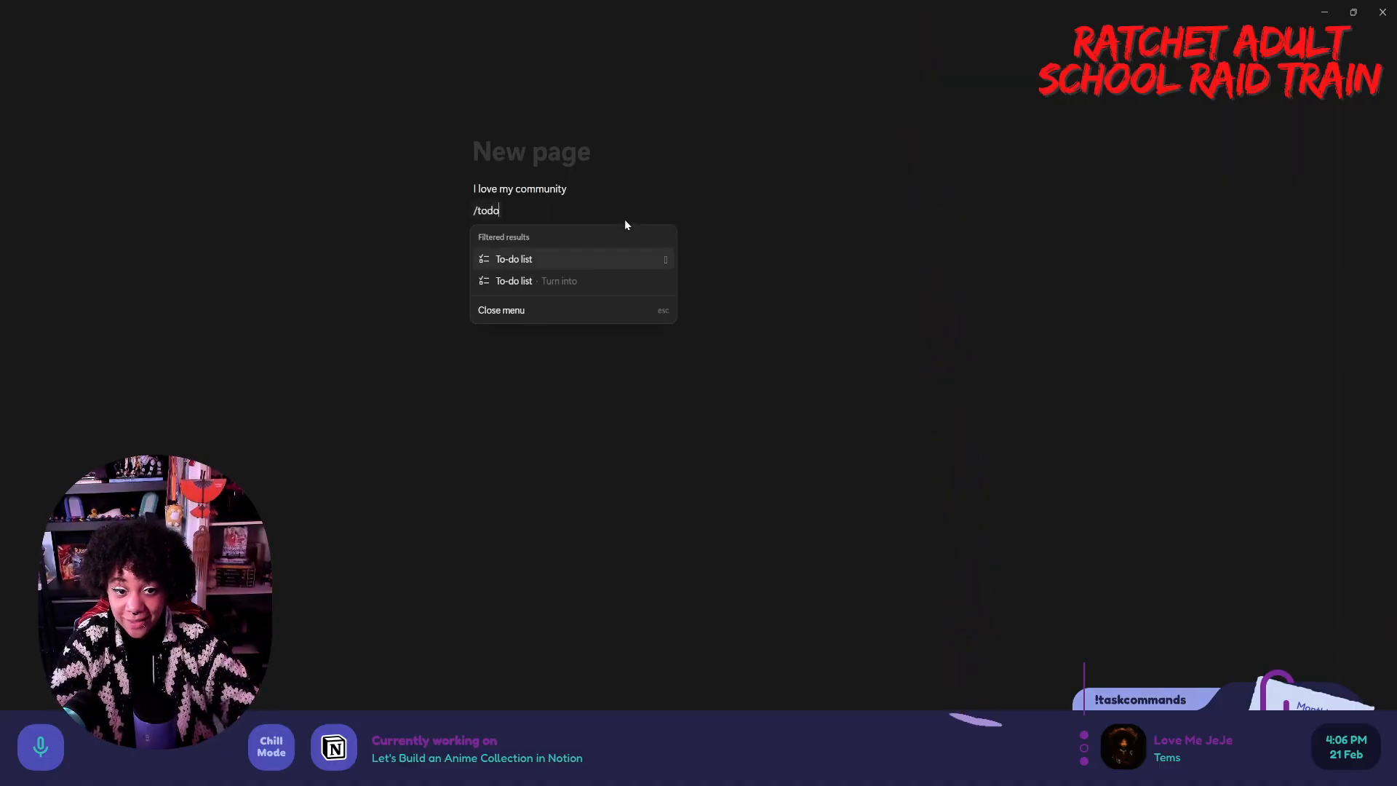
key("Return")
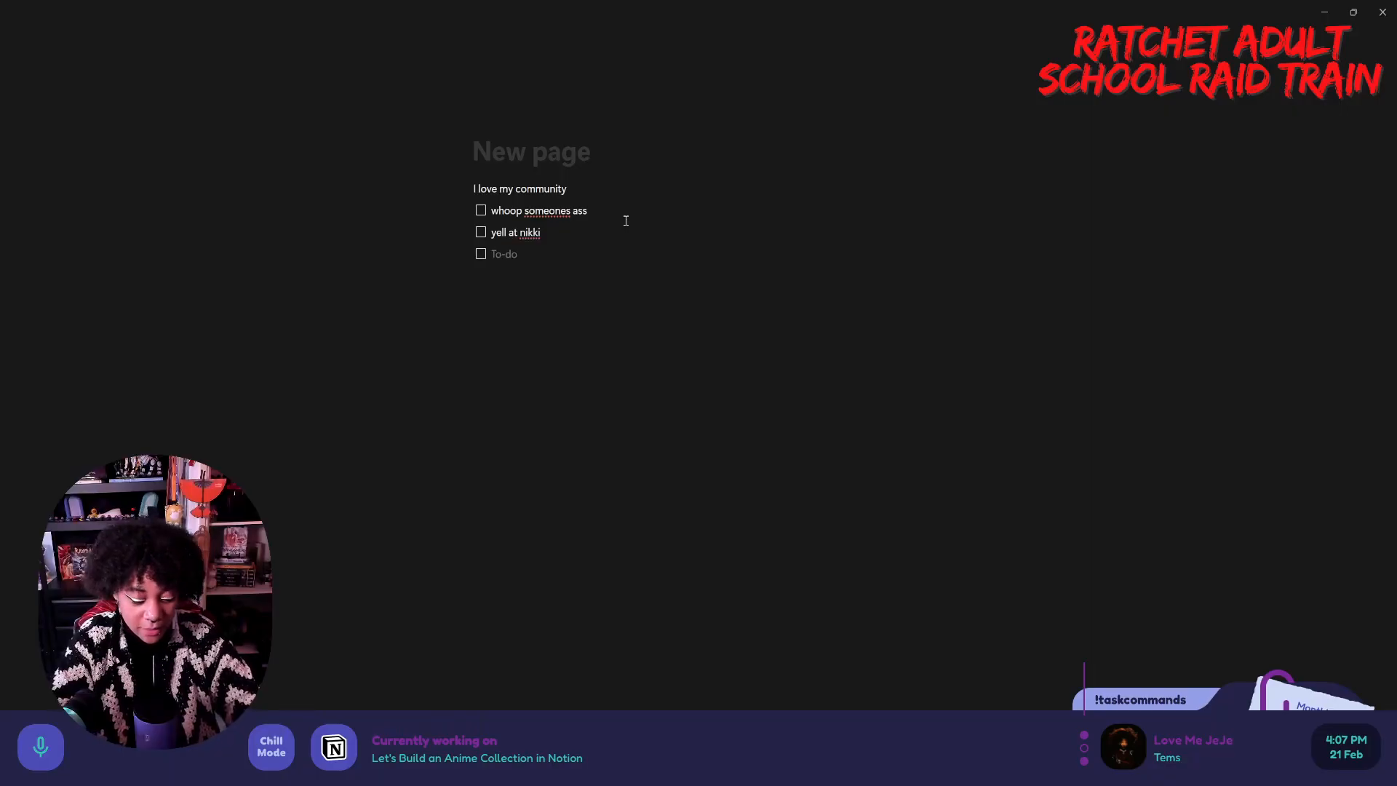
type("tty")
left_click(651, 338)
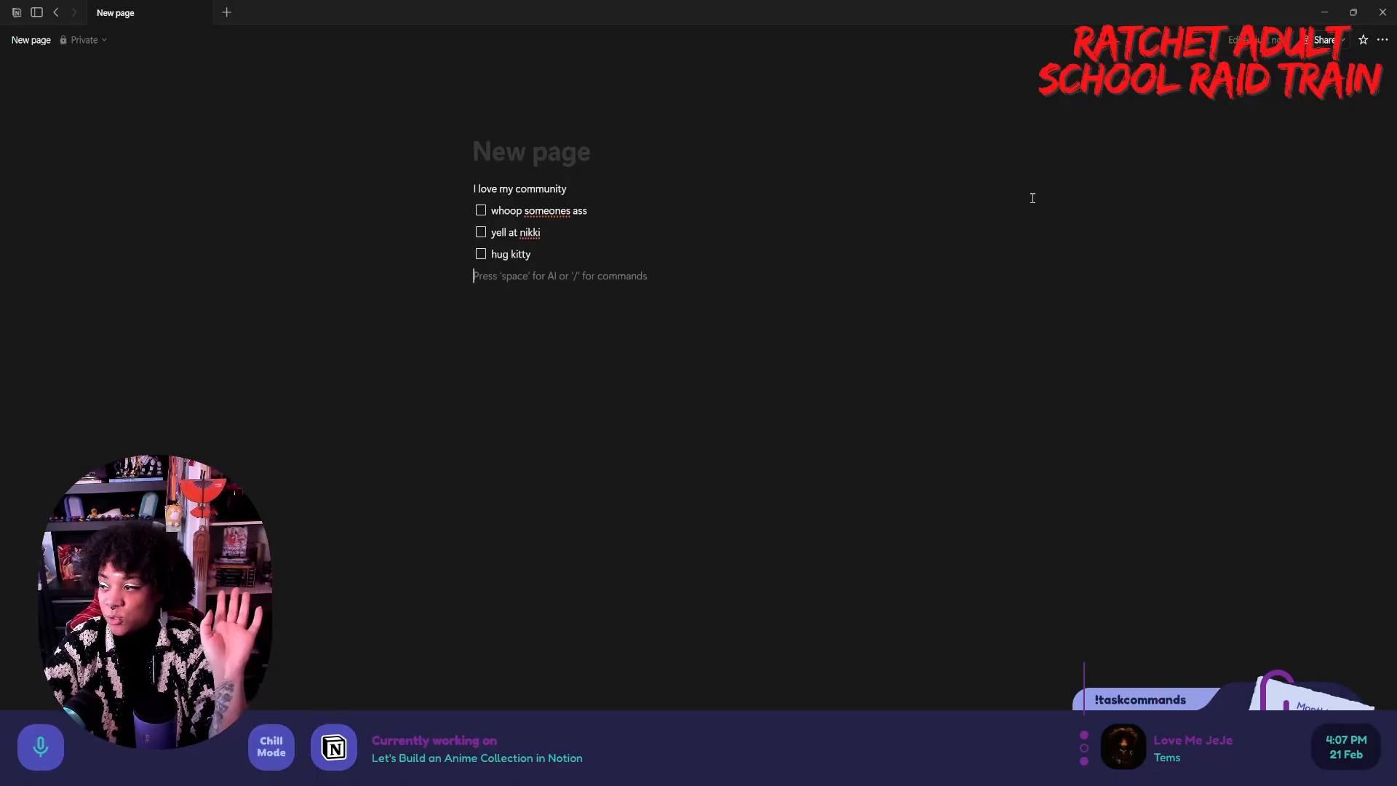
key("ctrl+equal")
key("ctrl+equal")
key("ctrl+equal")
key("ctrl+equal")
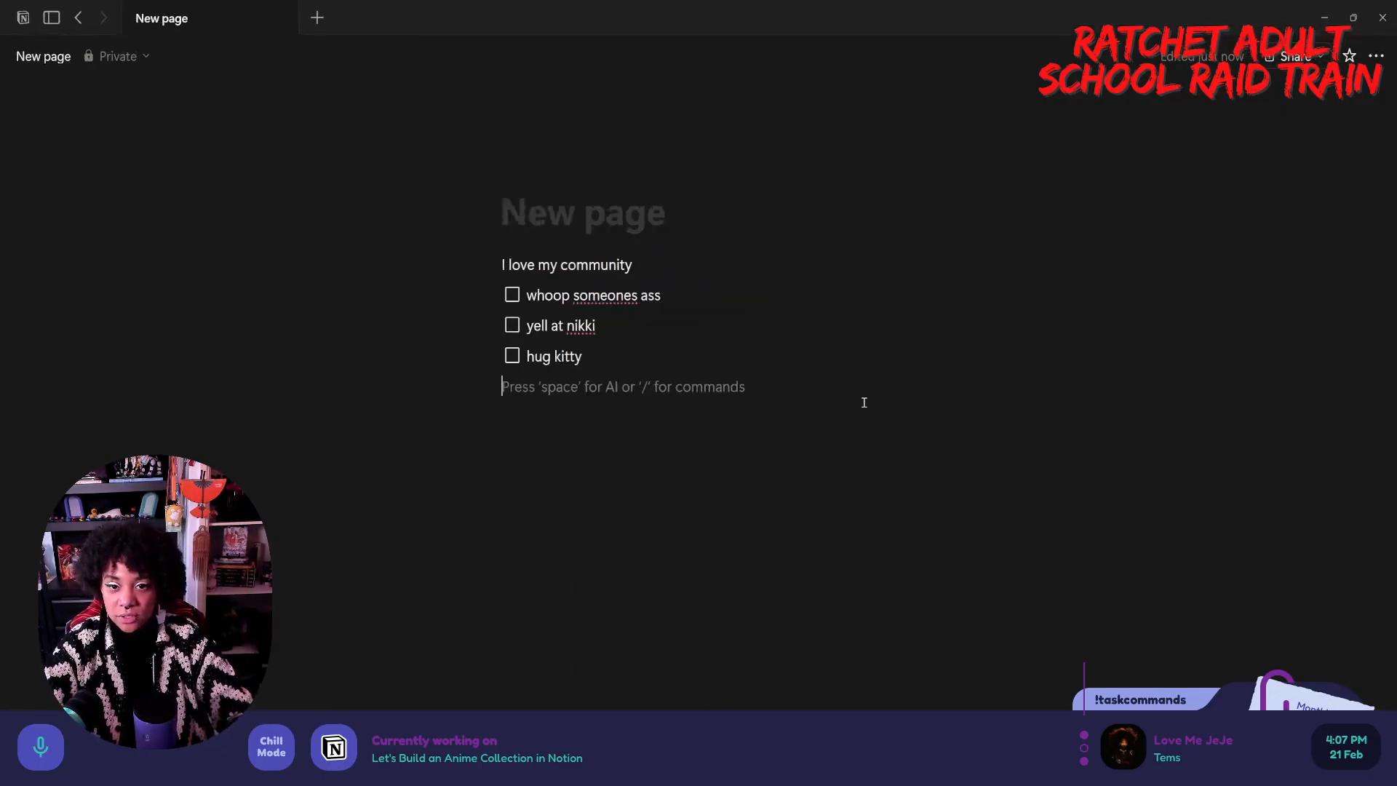
key("ctrl+minus")
key("ctrl+minus")
key("ctrl+equal")
key("ctrl+equal")
key("ctrl+minus")
key("ctrl+minus")
key("ctrl+equal")
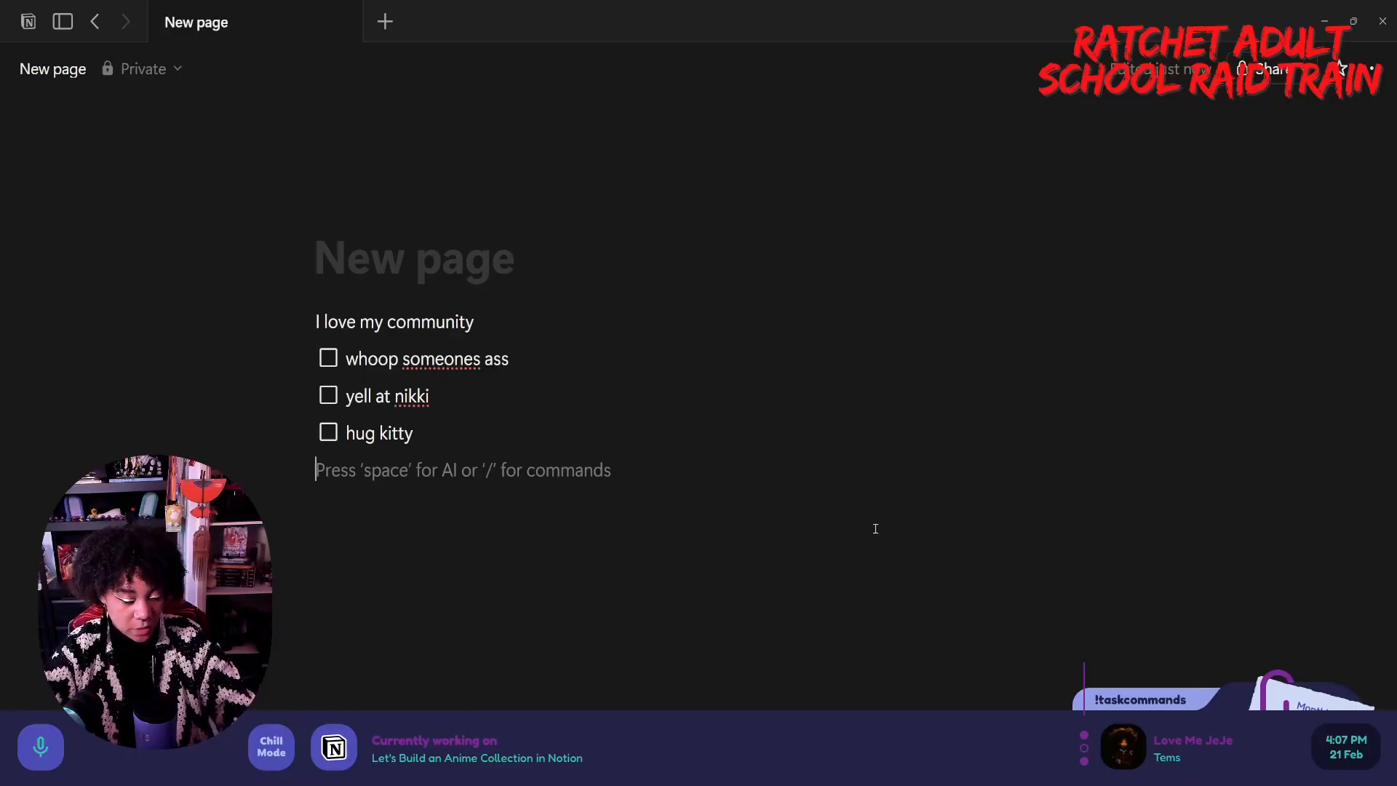
key("ctrl+minus")
key("ctrl+minus")
key("ctrl+minus")
key("ctrl+minus")
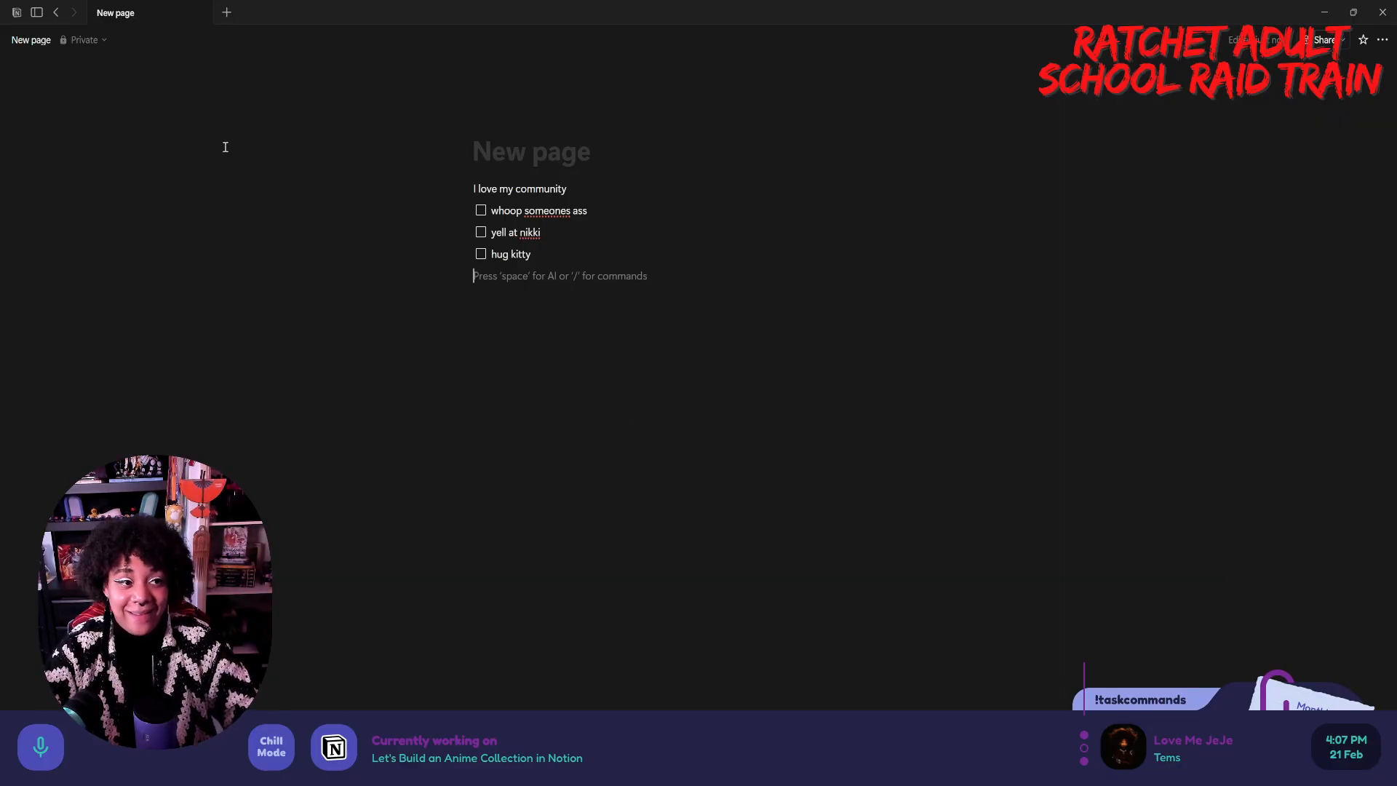
- Return to the "LET'S BUILD AN ANIME COLLECTION" page and delete the image below its title
left_click(56, 13)
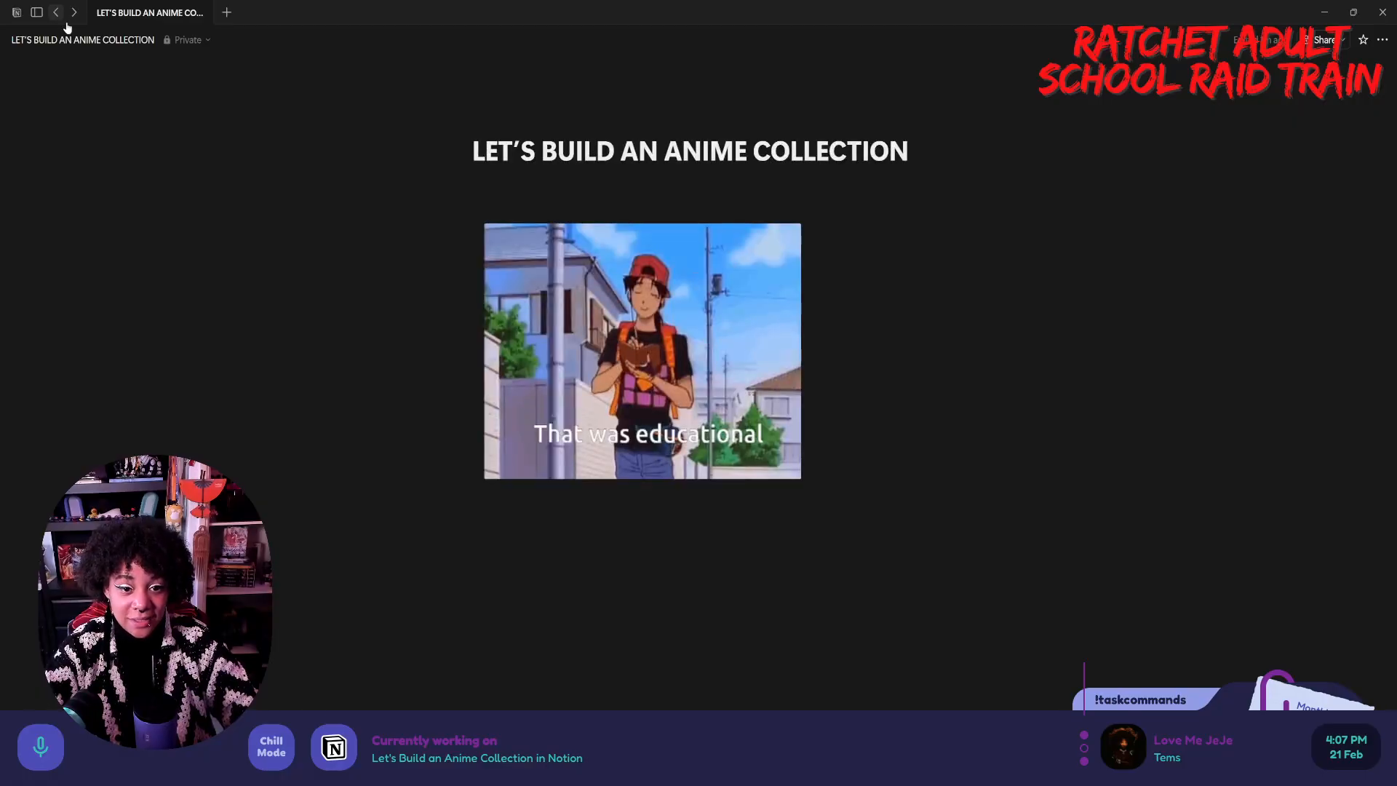
left_click(838, 544)
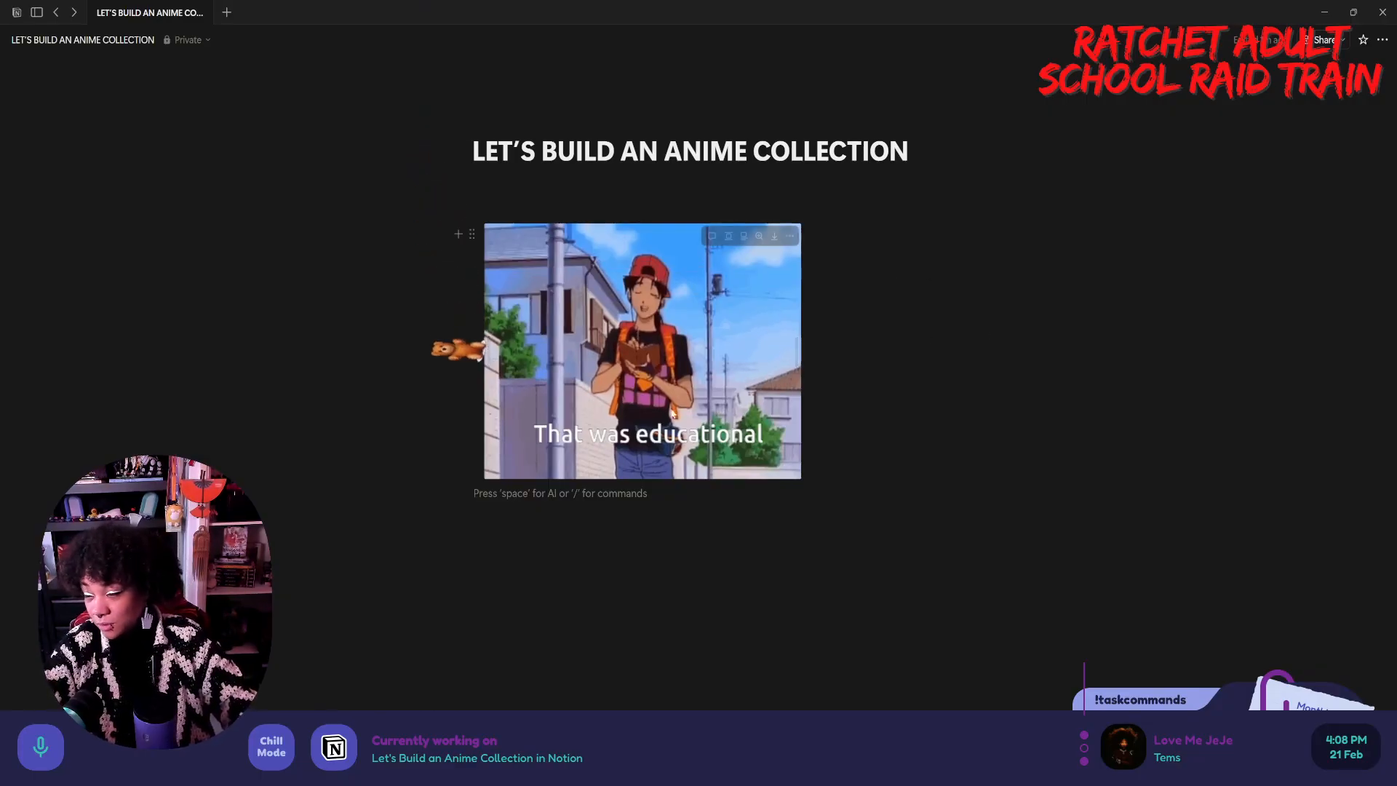
left_click(472, 234)
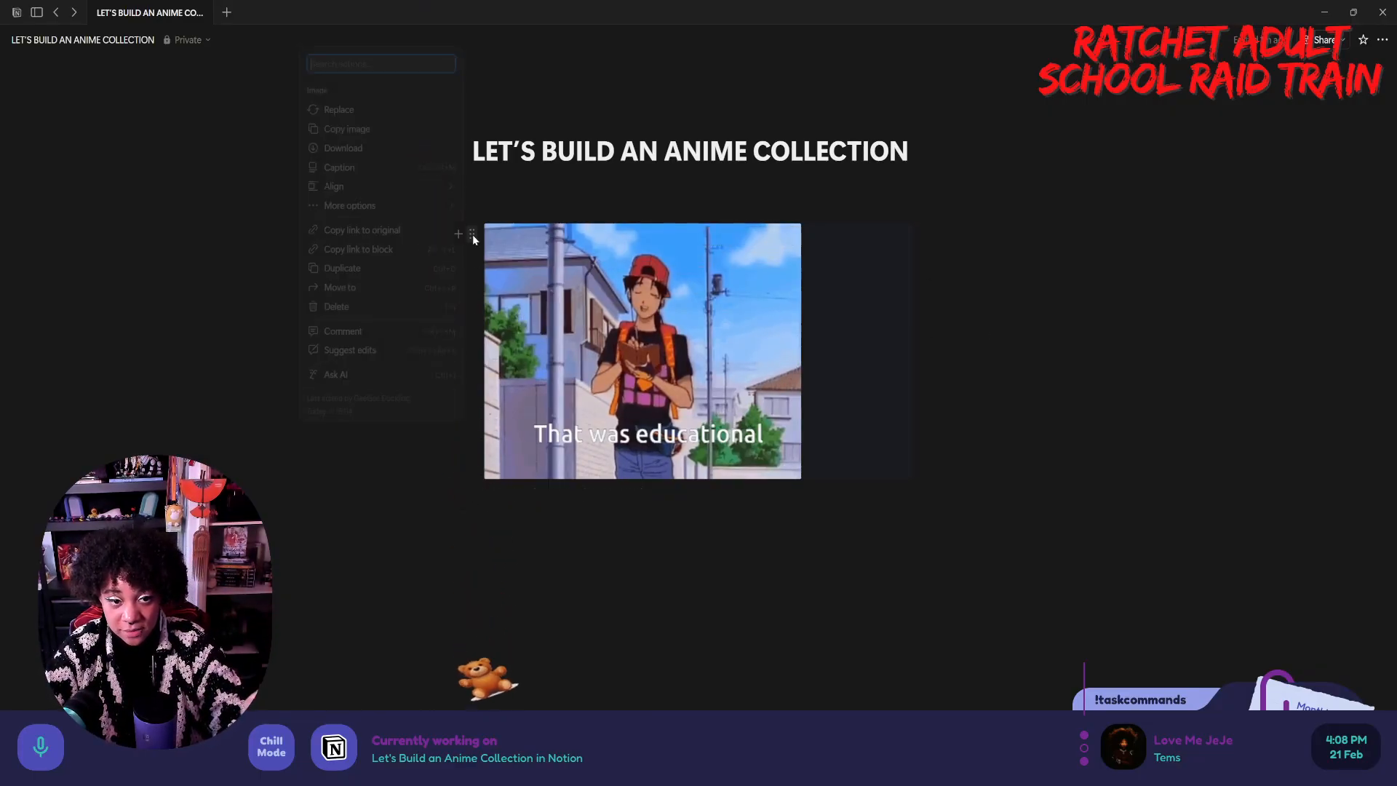
key("Delete")
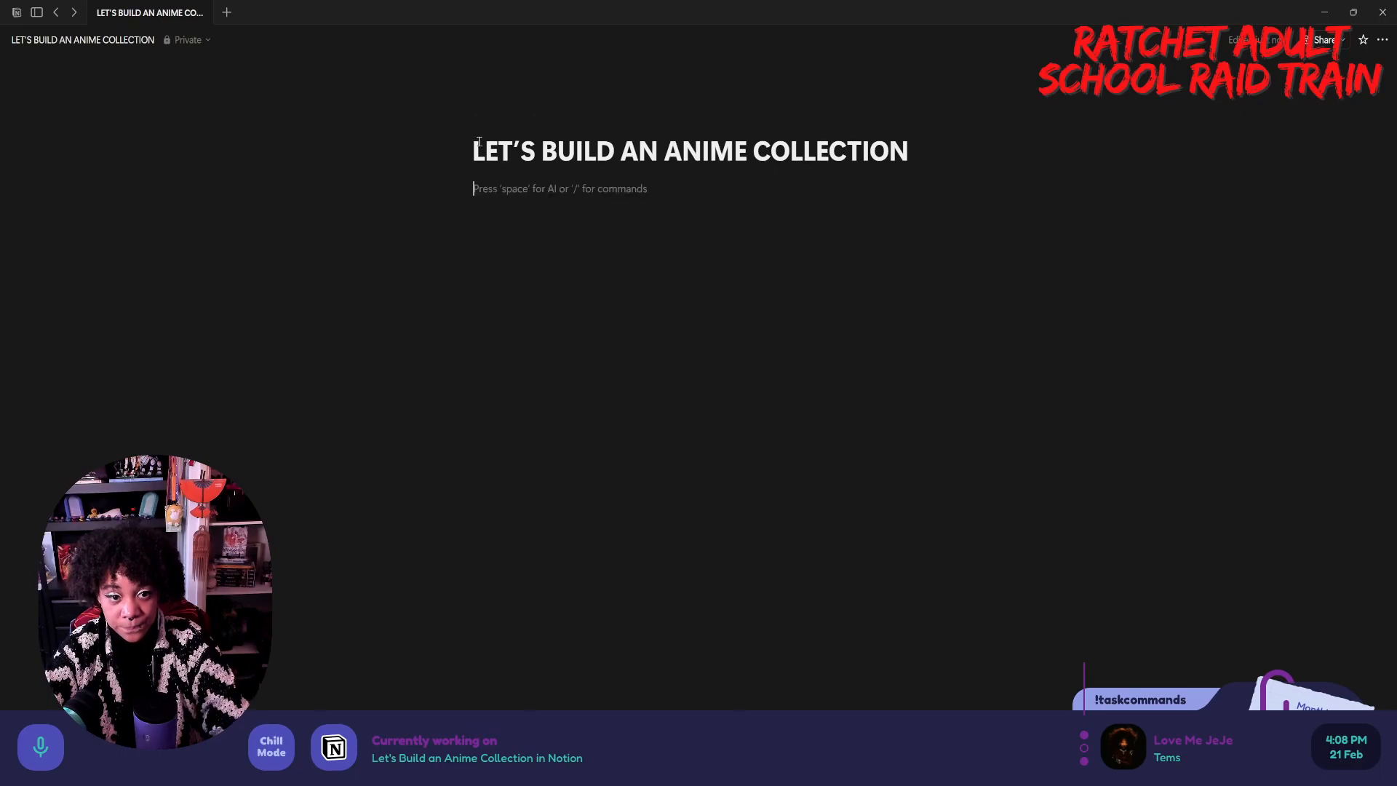
- Set the anime collection page to full width and start an empty text block below the title
triple_click(495, 142)
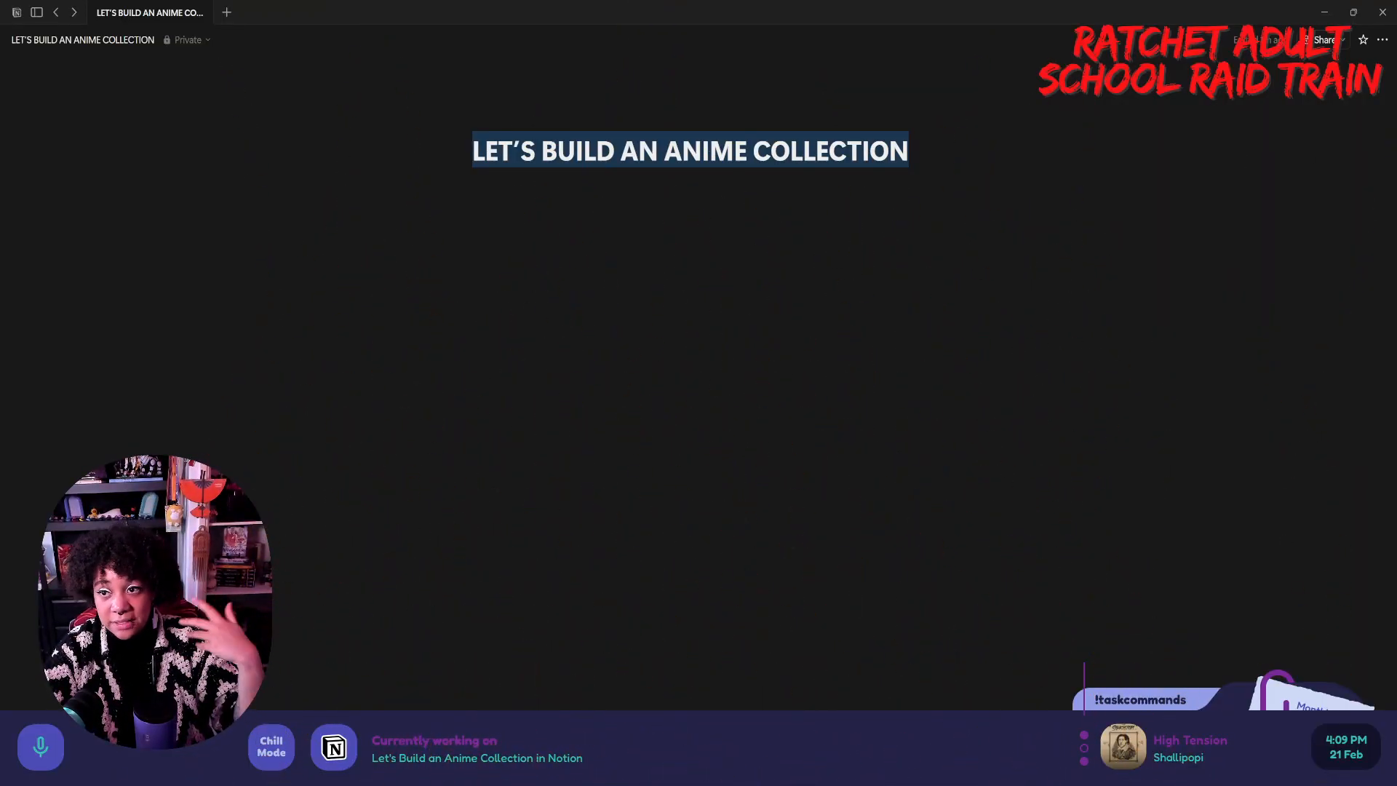
left_click(1382, 40)
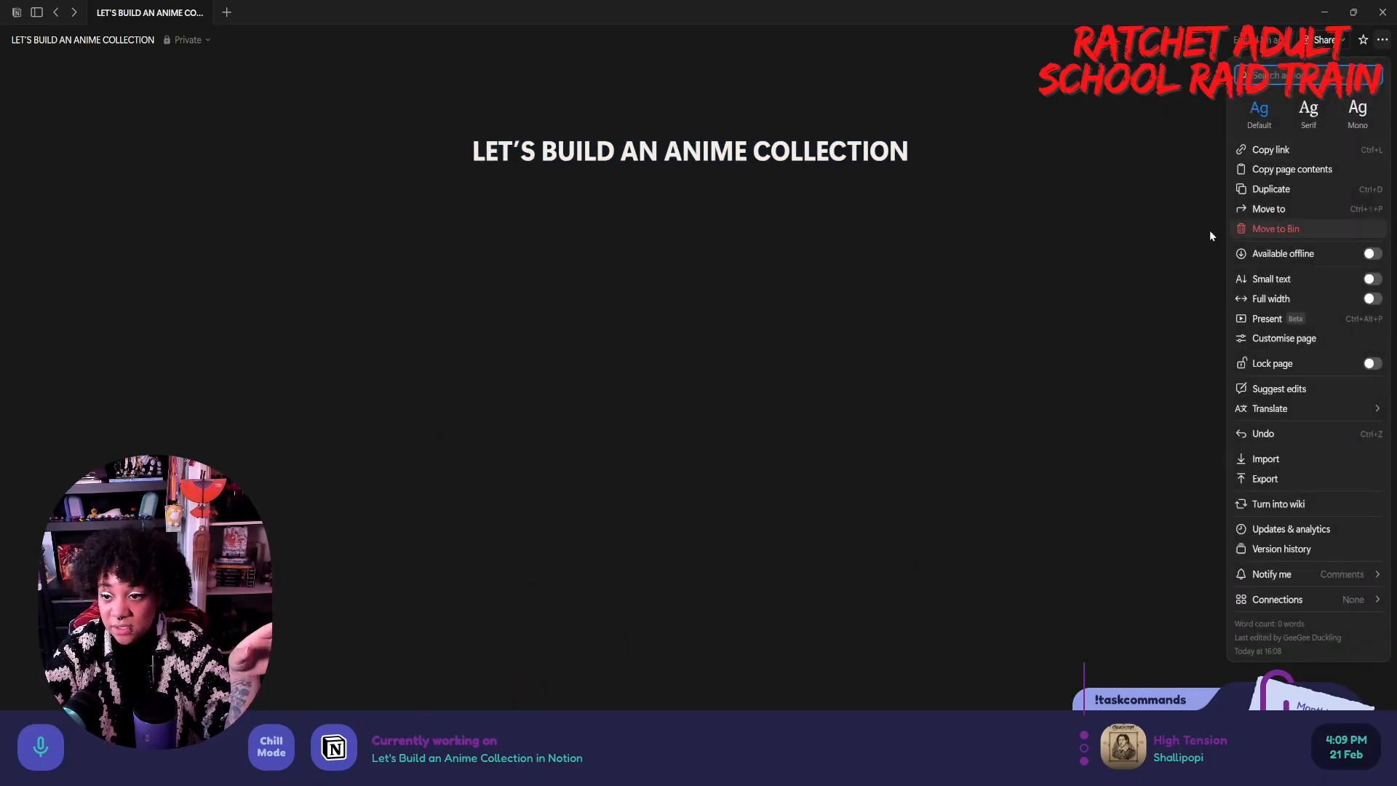
left_click(1262, 298)
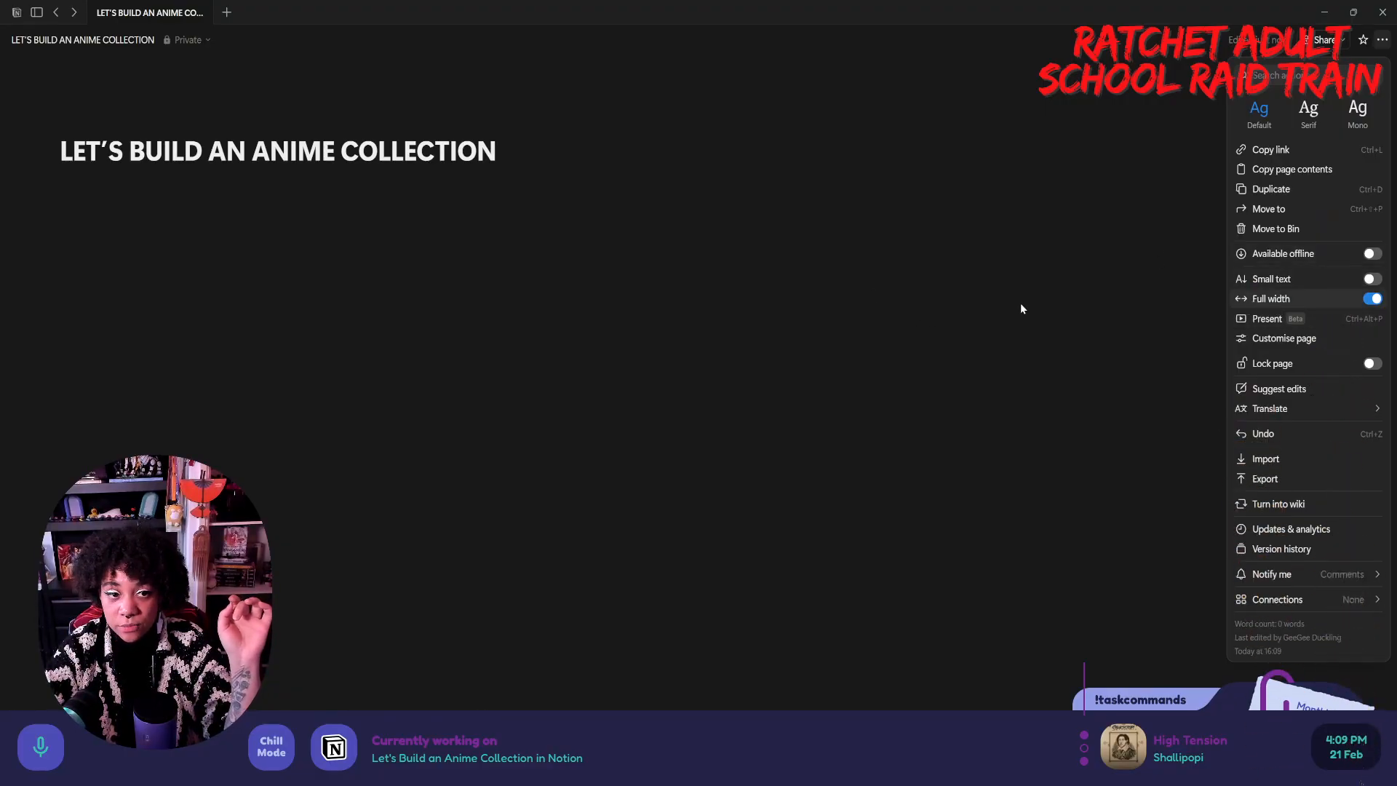
left_click(762, 277)
left_click(534, 242)
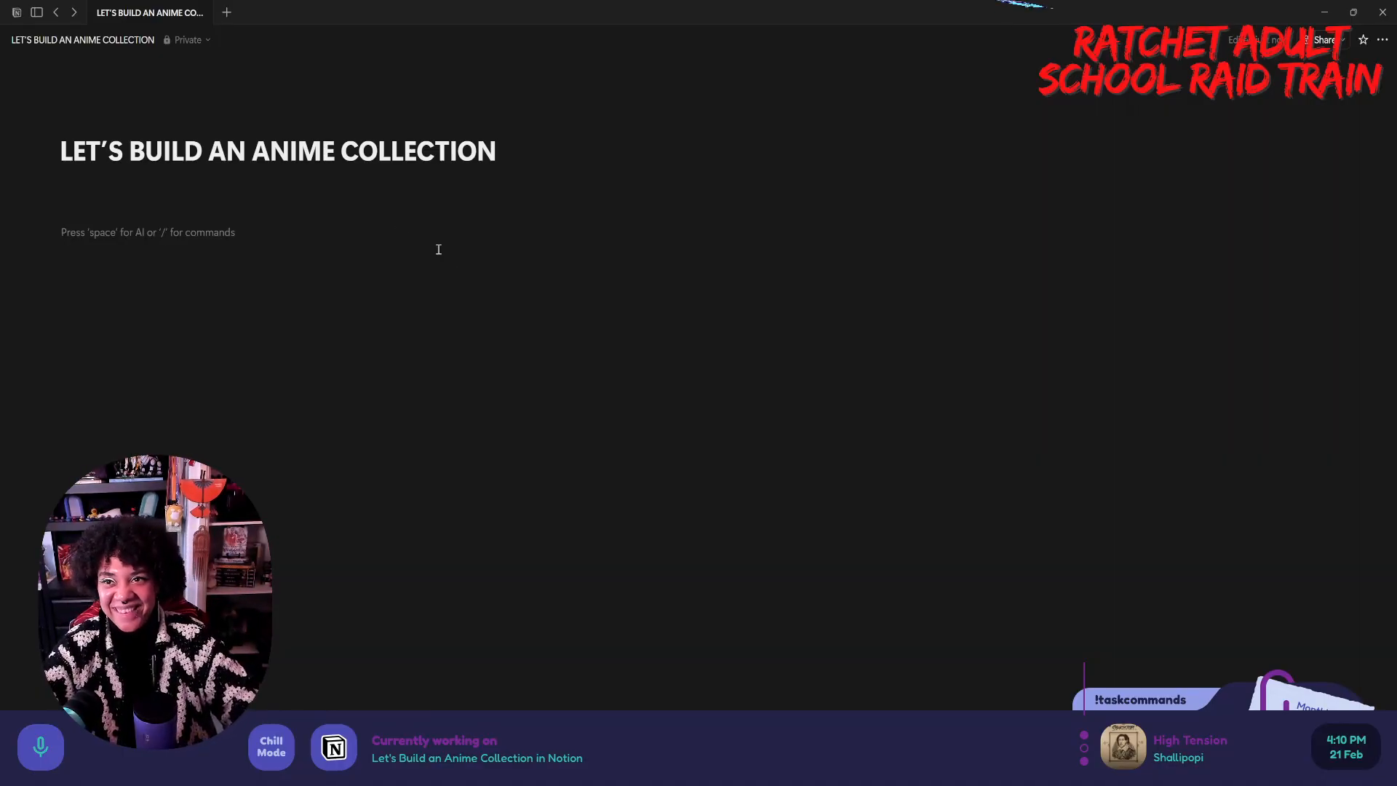
- Look through the block types available for insertion, from the basic blocks to the media blocks
type("/")
key("BackSpace")
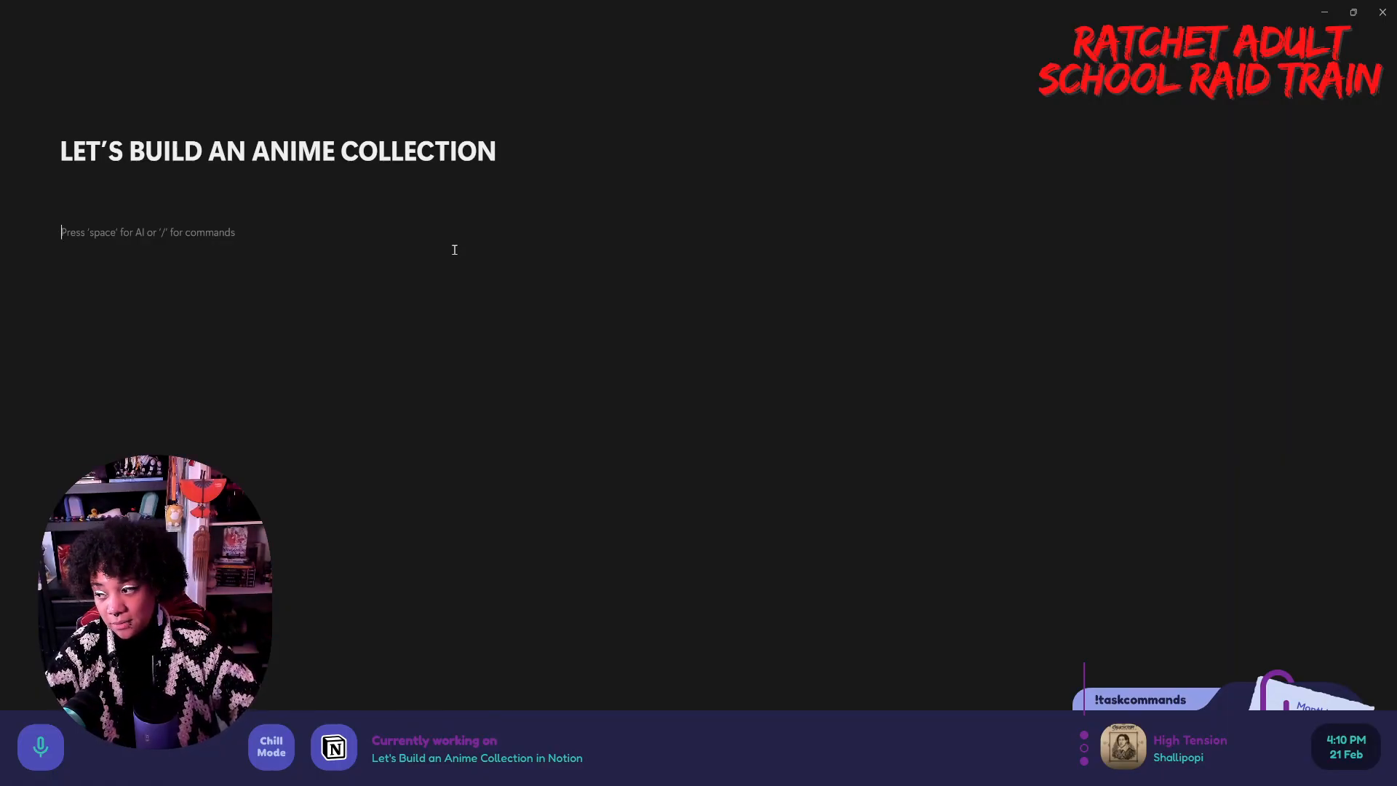
type("/")
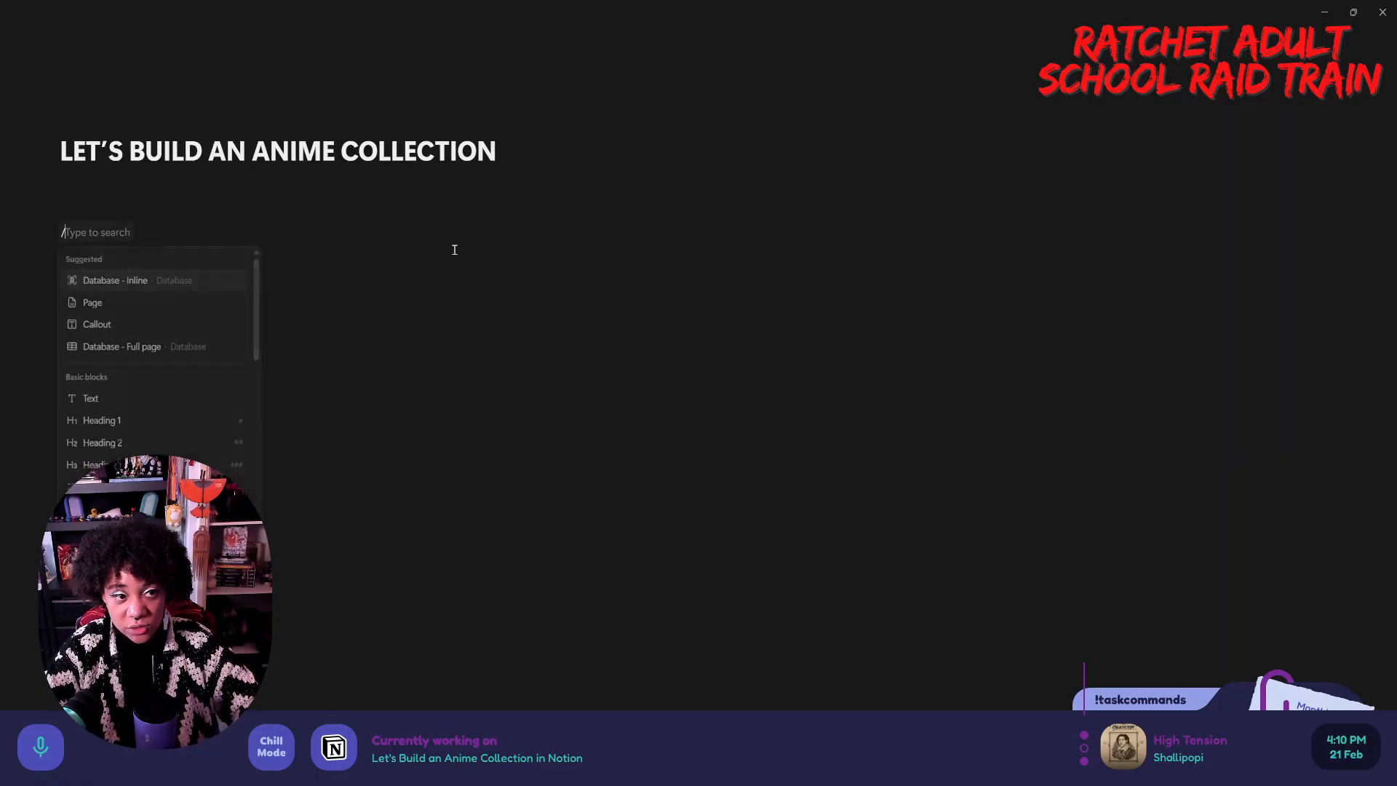
key("Down")
key("Down")
key("Down")
key("Down")
key("Down")
key("Down")
key("Down")
key("Down")
key("Down")
key("Down")
key("Down")
key("Down")
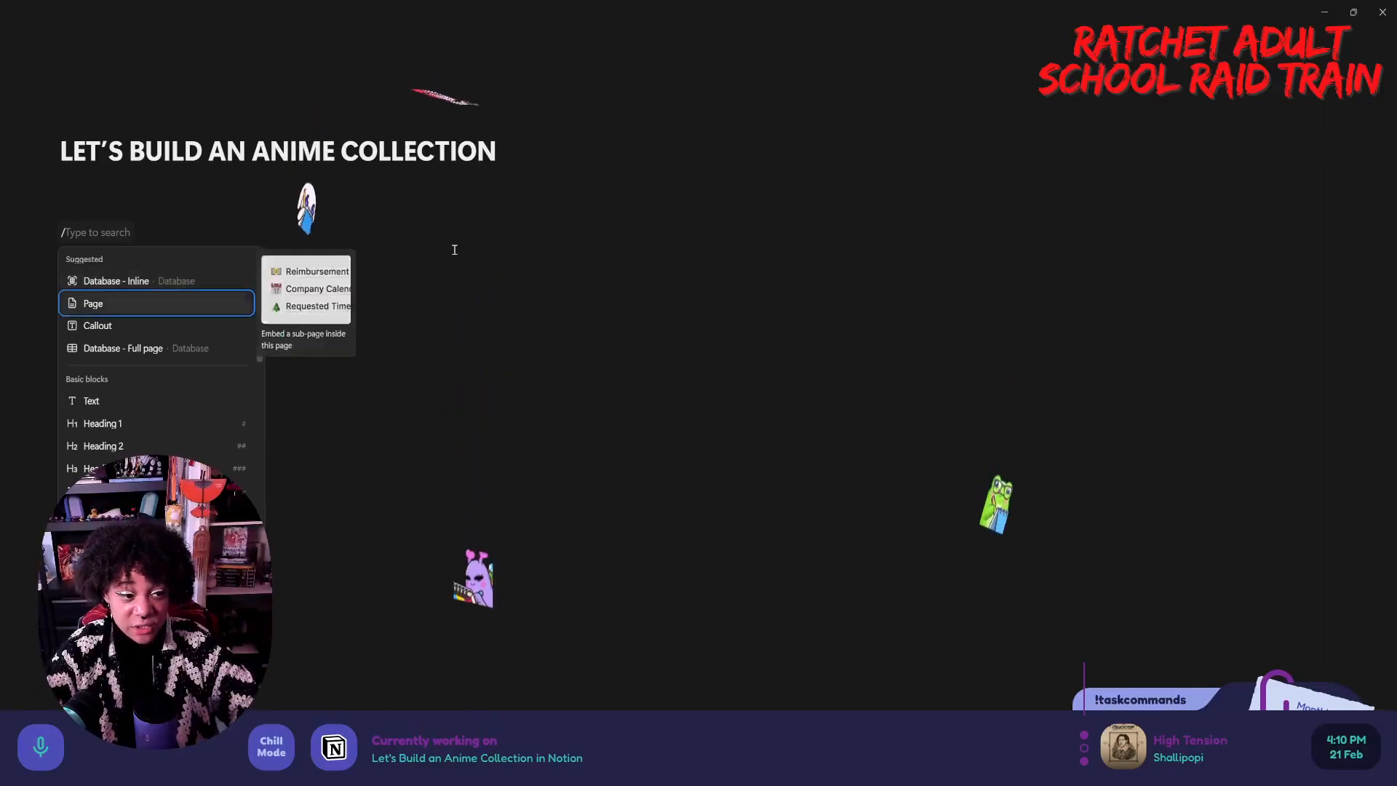
key("Down")
key("Down")
key("Down")
key("Down")
key("Down")
key("Down")
key("Down")
key("Down")
key("Down")
key("Down")
key("Down")
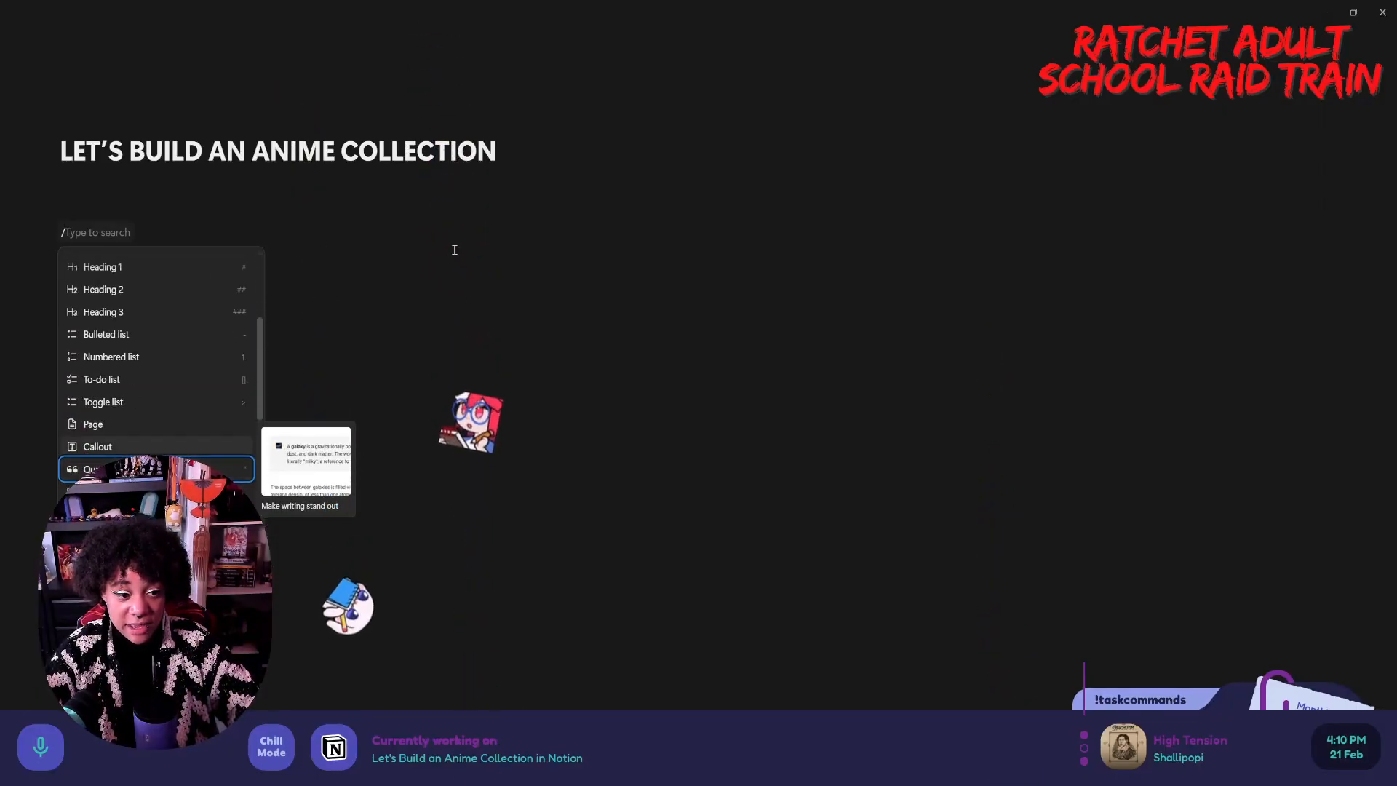
key("Down")
key("Down")
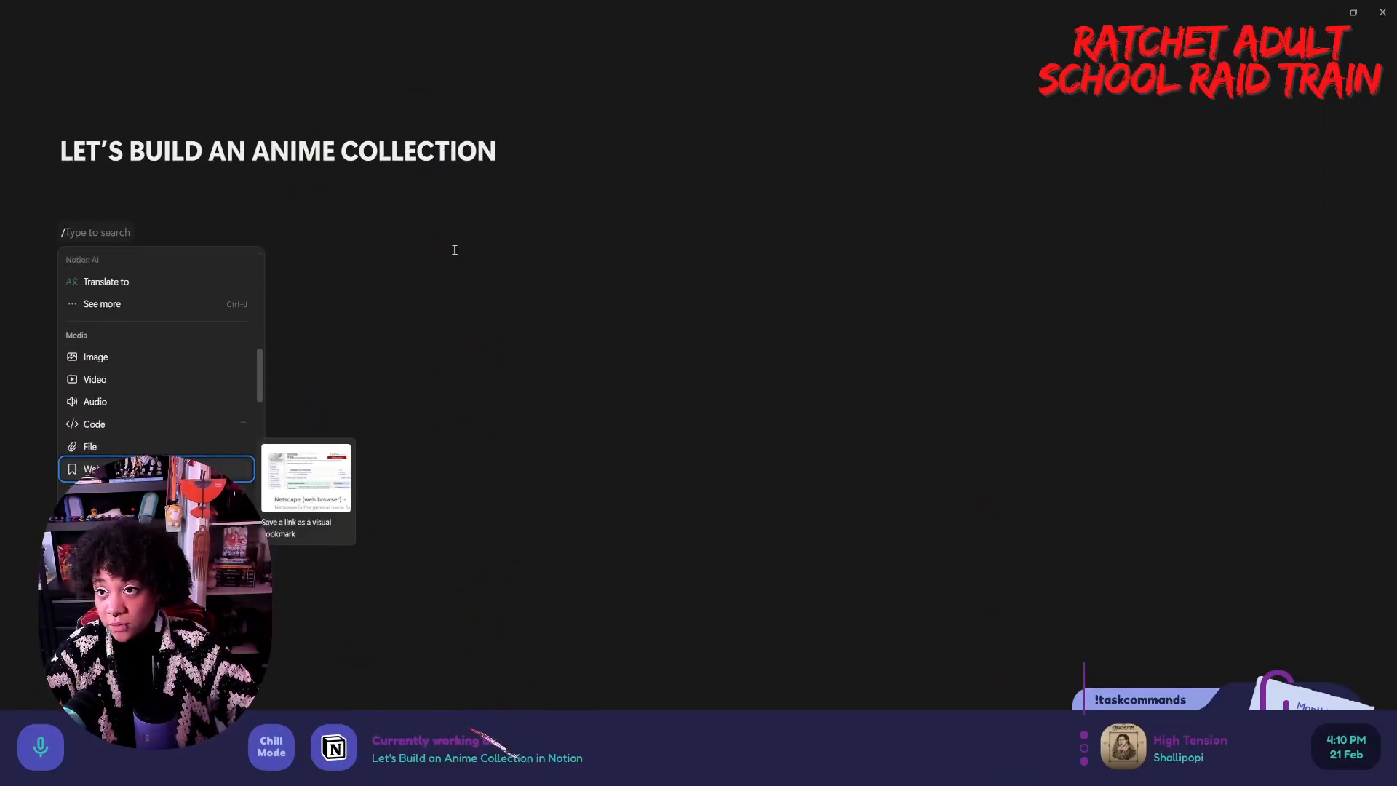
key("Up")
key("Up")
key("Up")
key("Up")
key("Up")
key("Up")
key("Up")
key("Up")
key("Up")
key("Up")
key("Up")
key("Up")
key("Up")
key("Up")
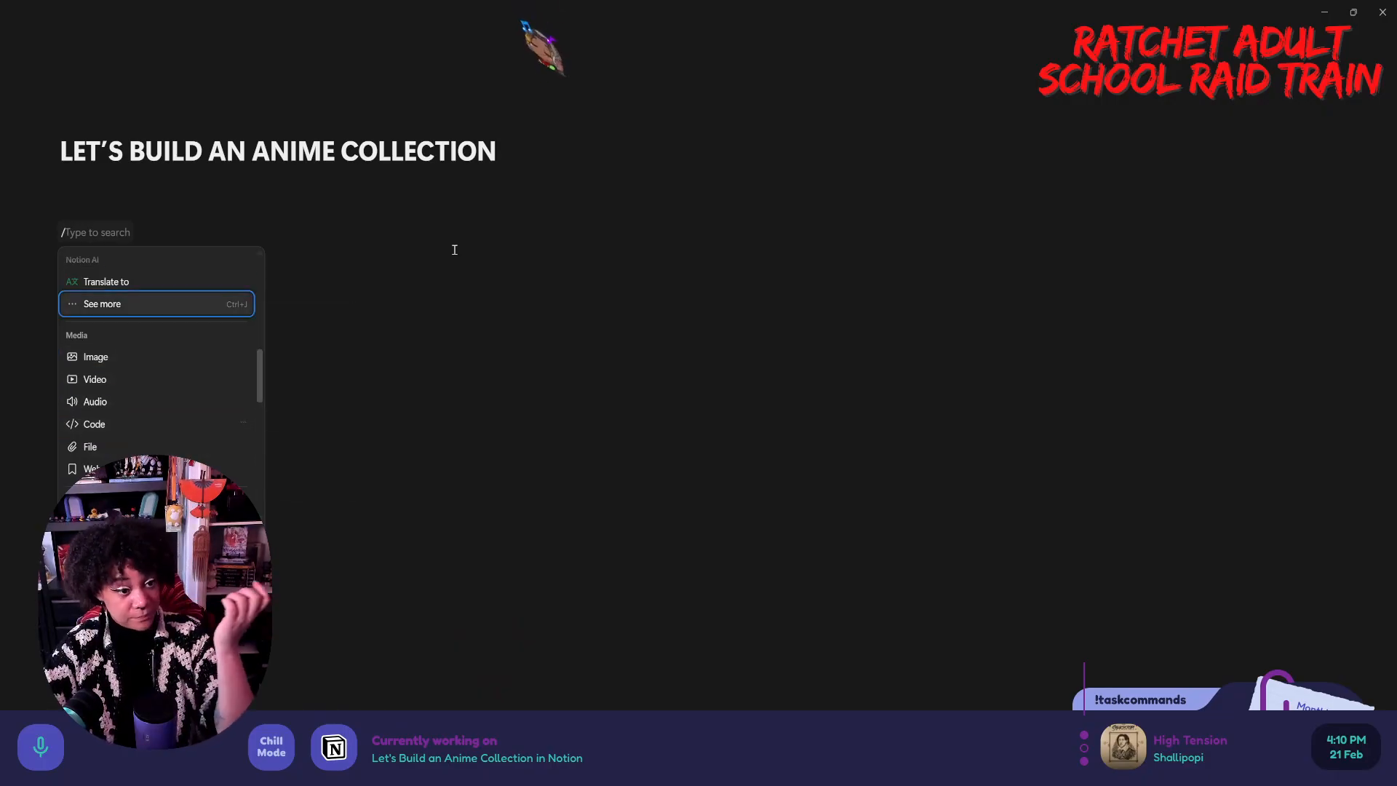
key("Up")
key("Up")
key("Up")
key("Up")
key("Up")
key("Up")
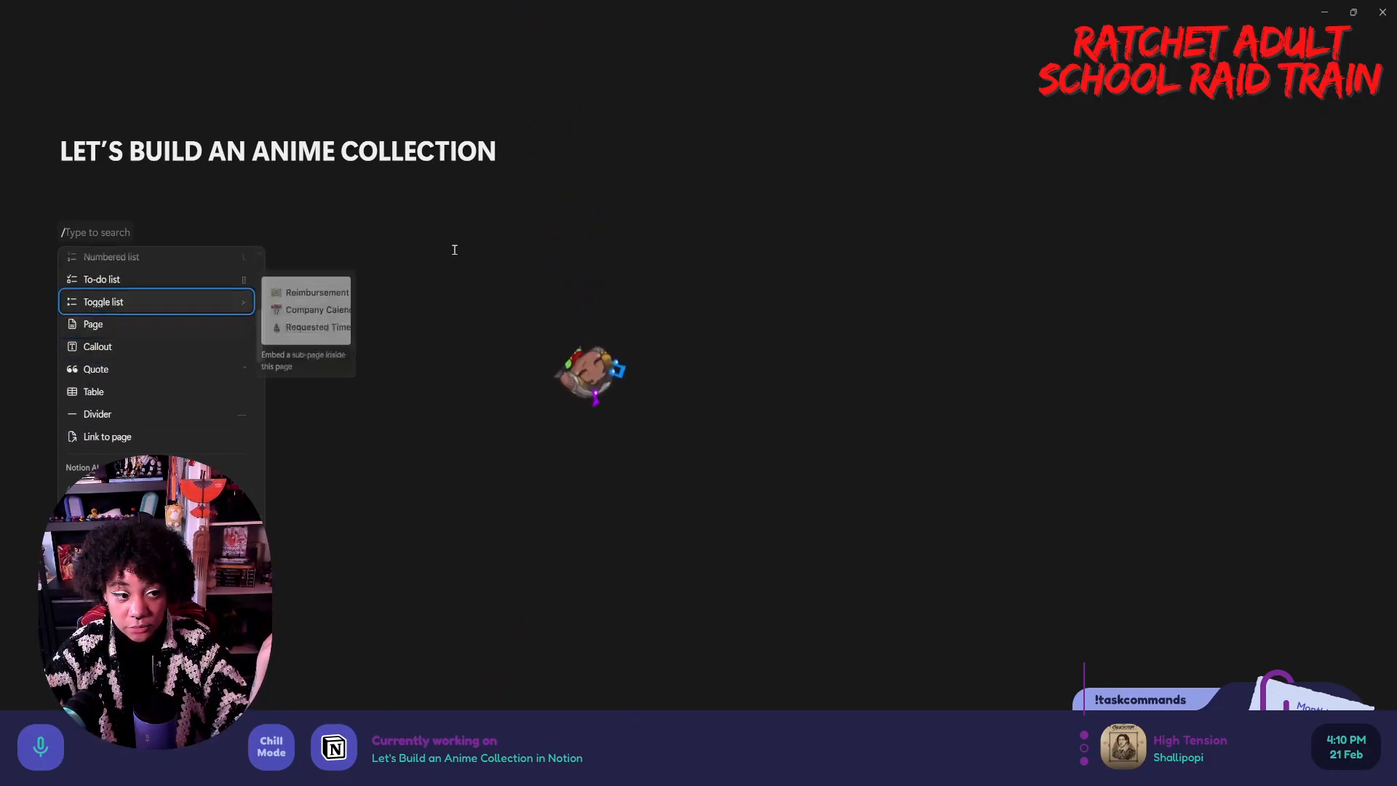
key("Up")
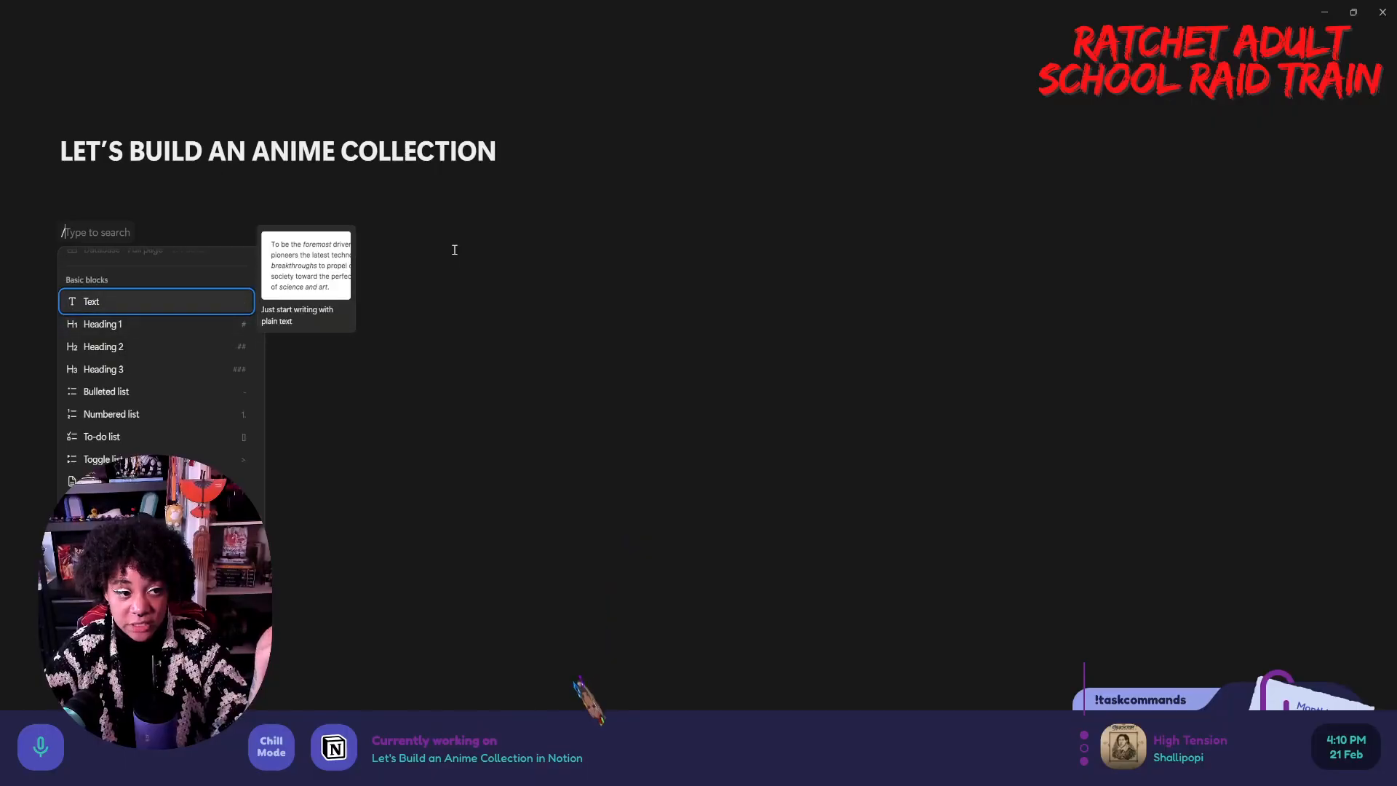
key("Escape")
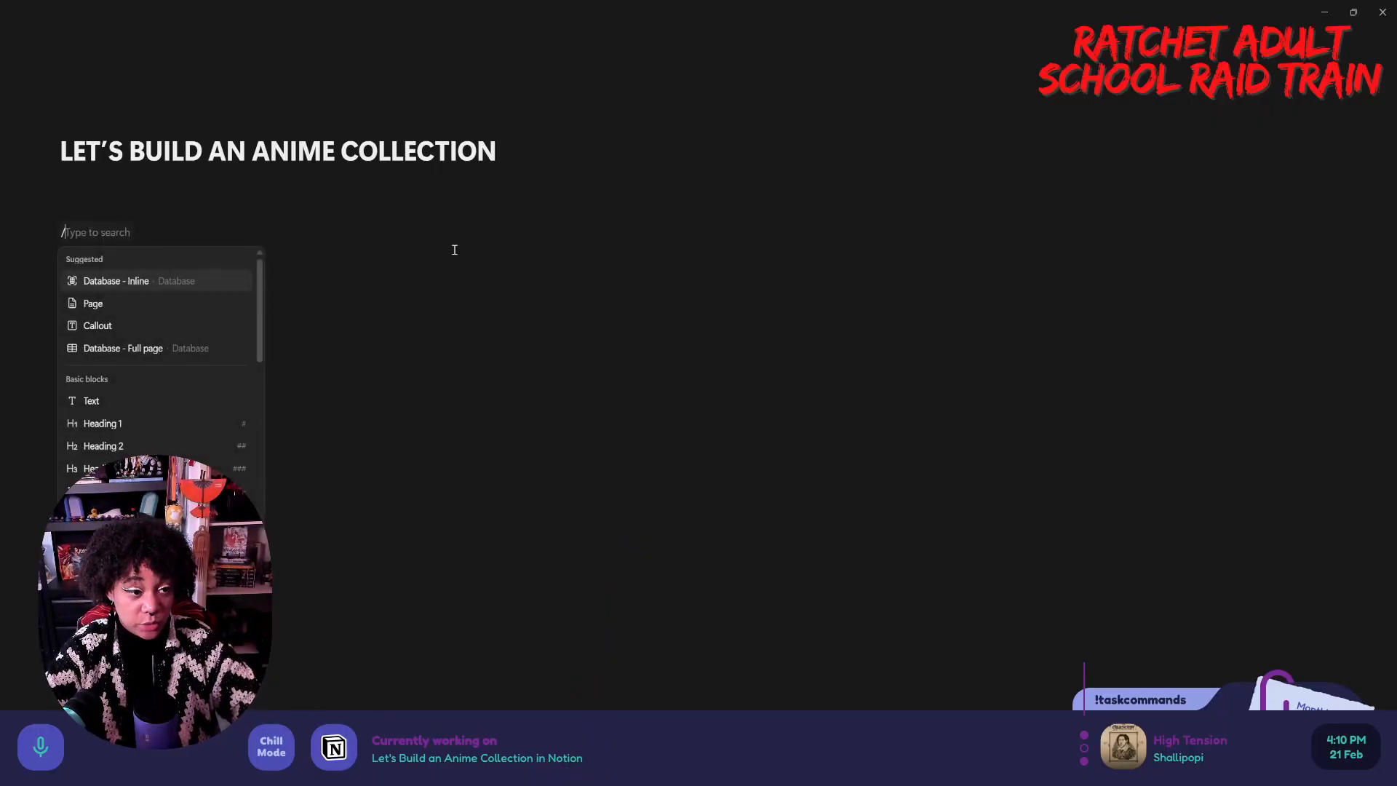
- Insert a full-page database as a sub-page and dismiss its data source options
type("data")
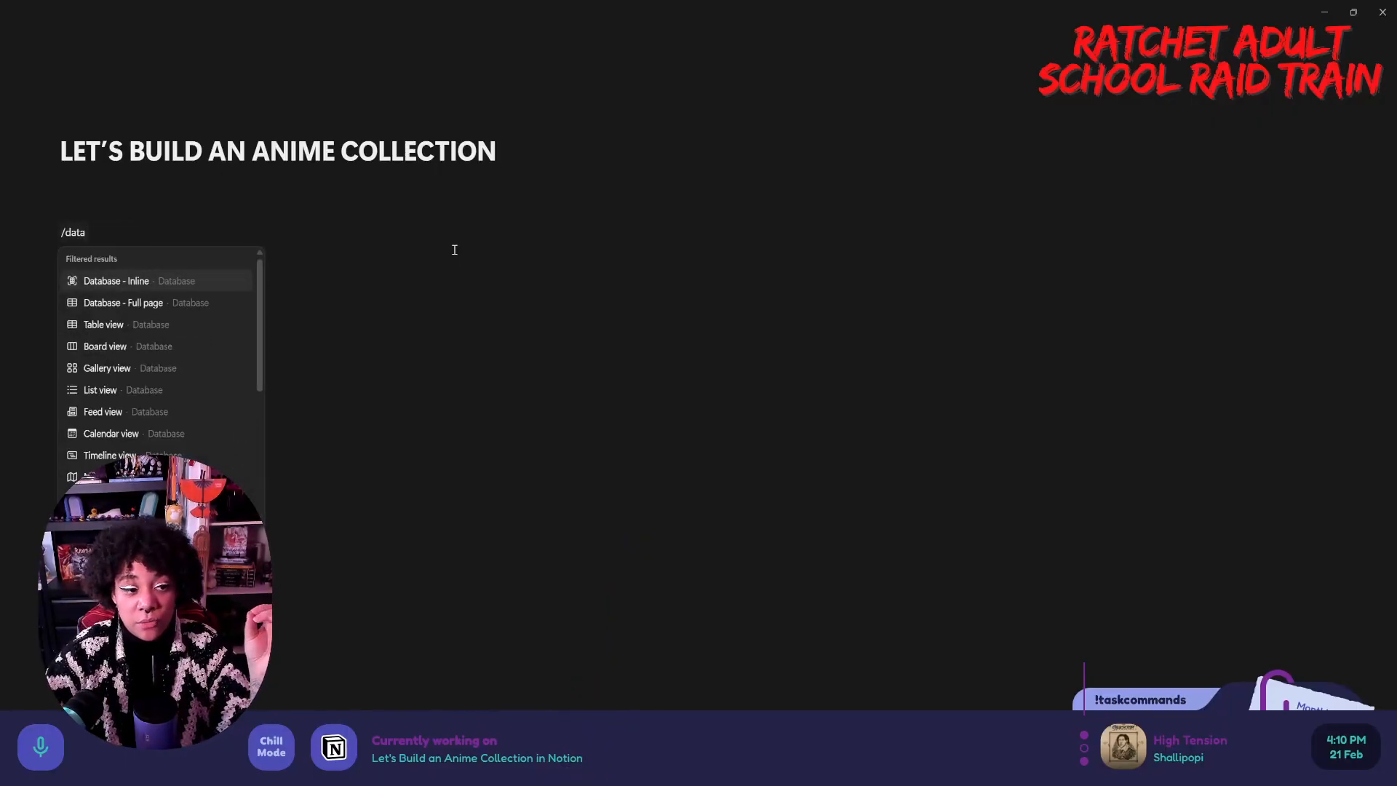
key("Down")
key("Up")
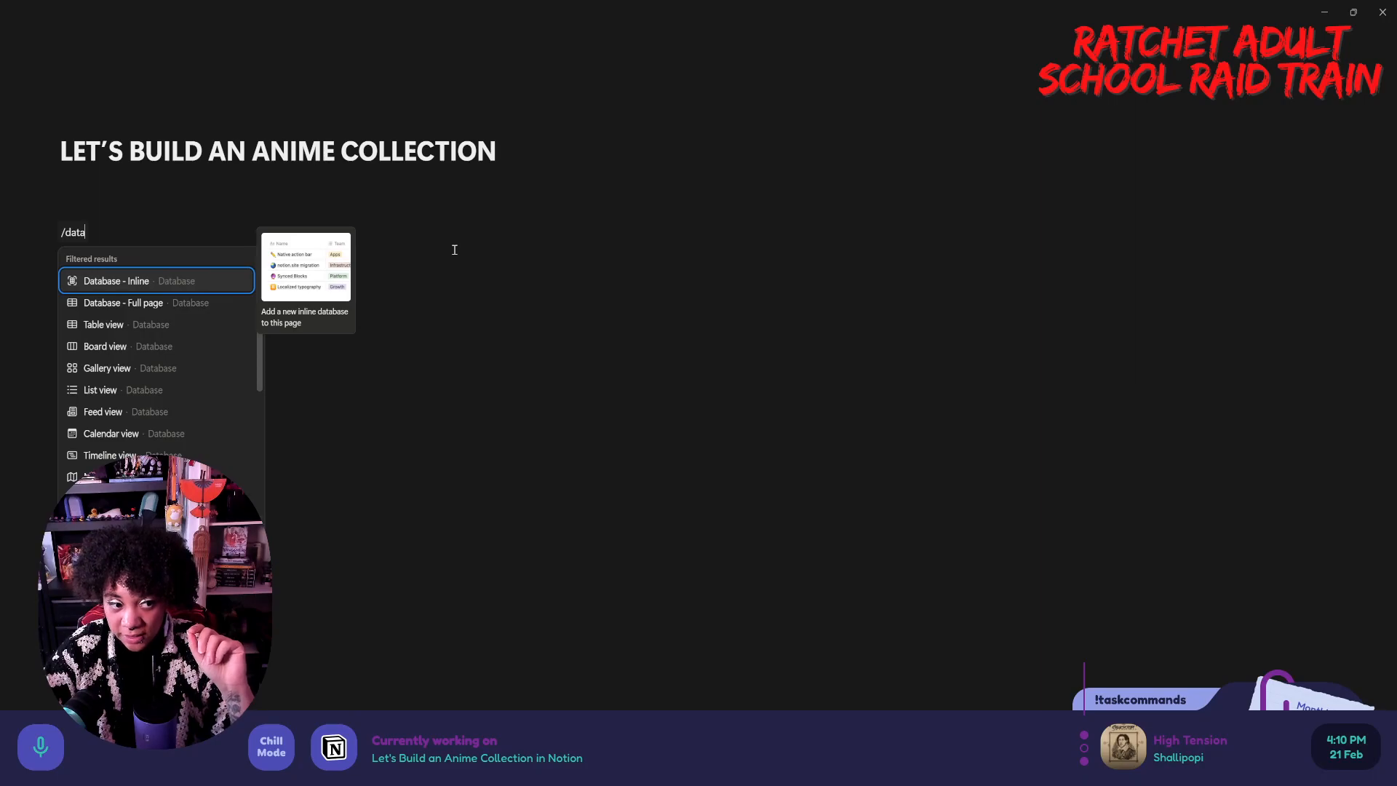
key("Down")
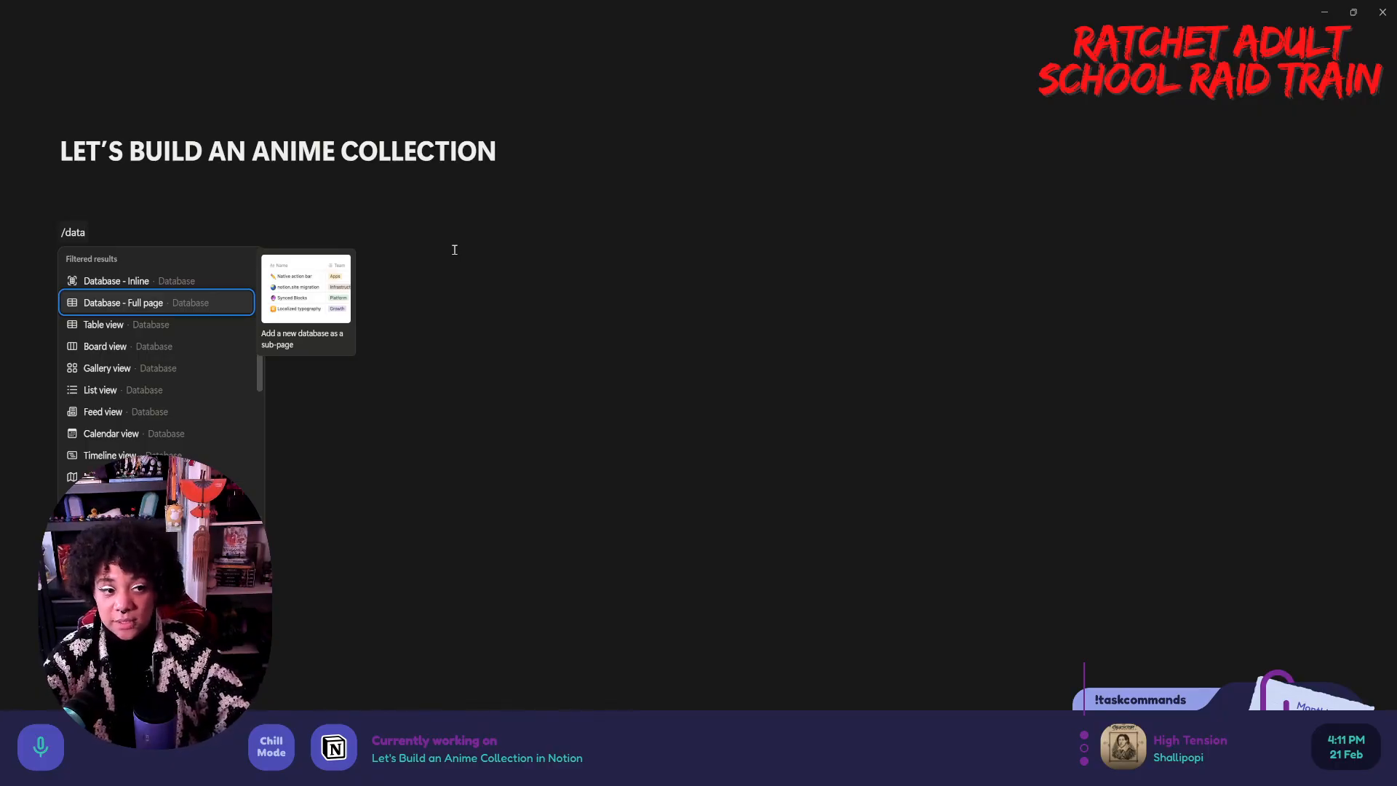
key("Return")
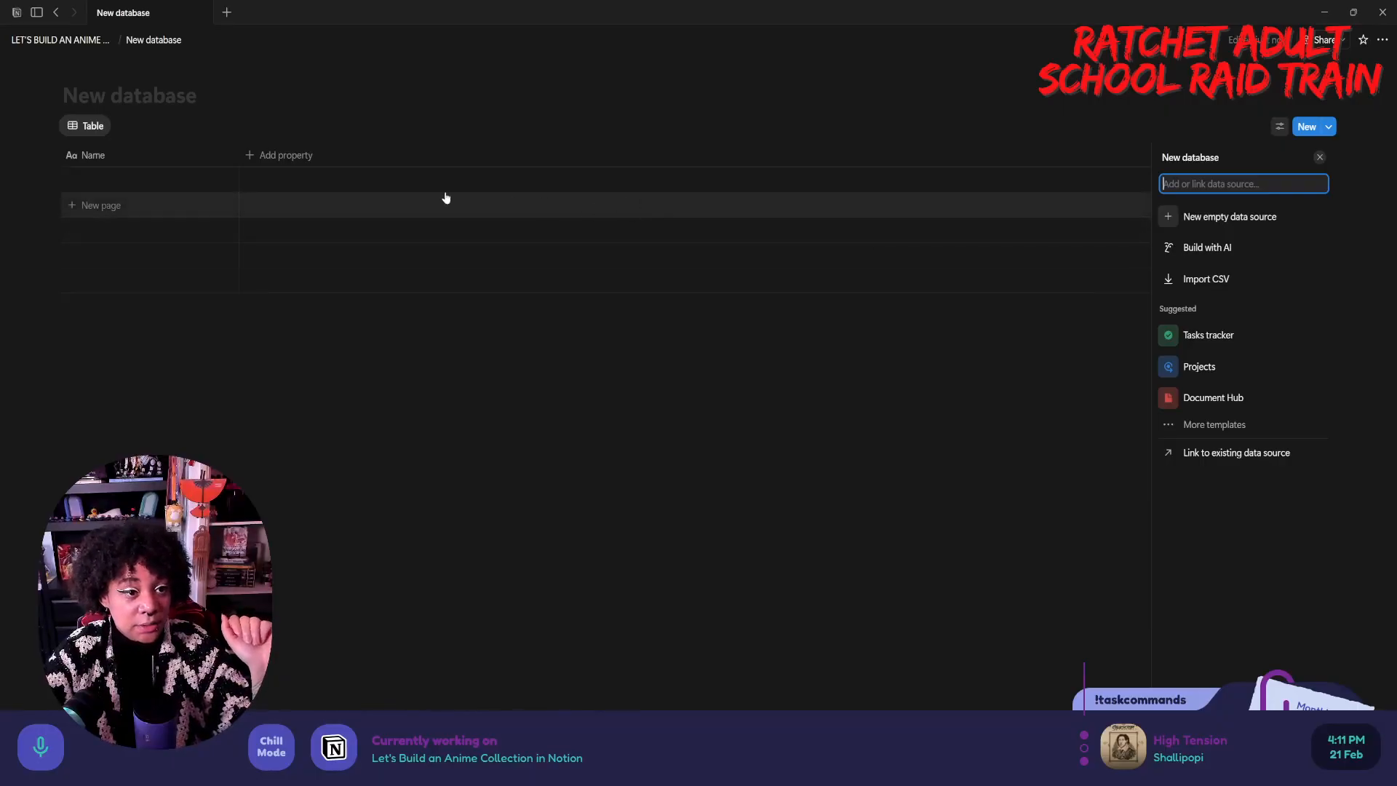
left_click(415, 343)
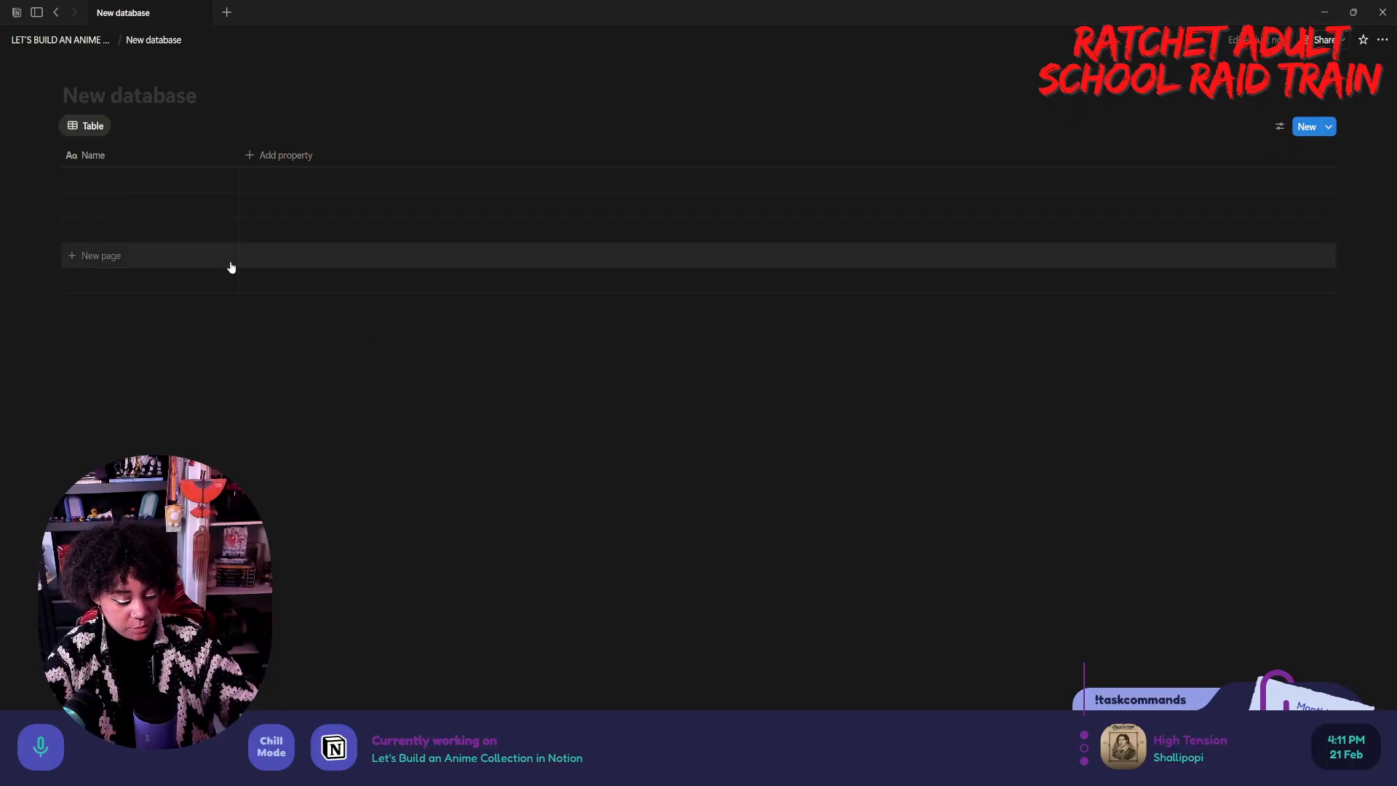
key("ctrl+equal")
key("ctrl+equal")
key("ctrl+equal")
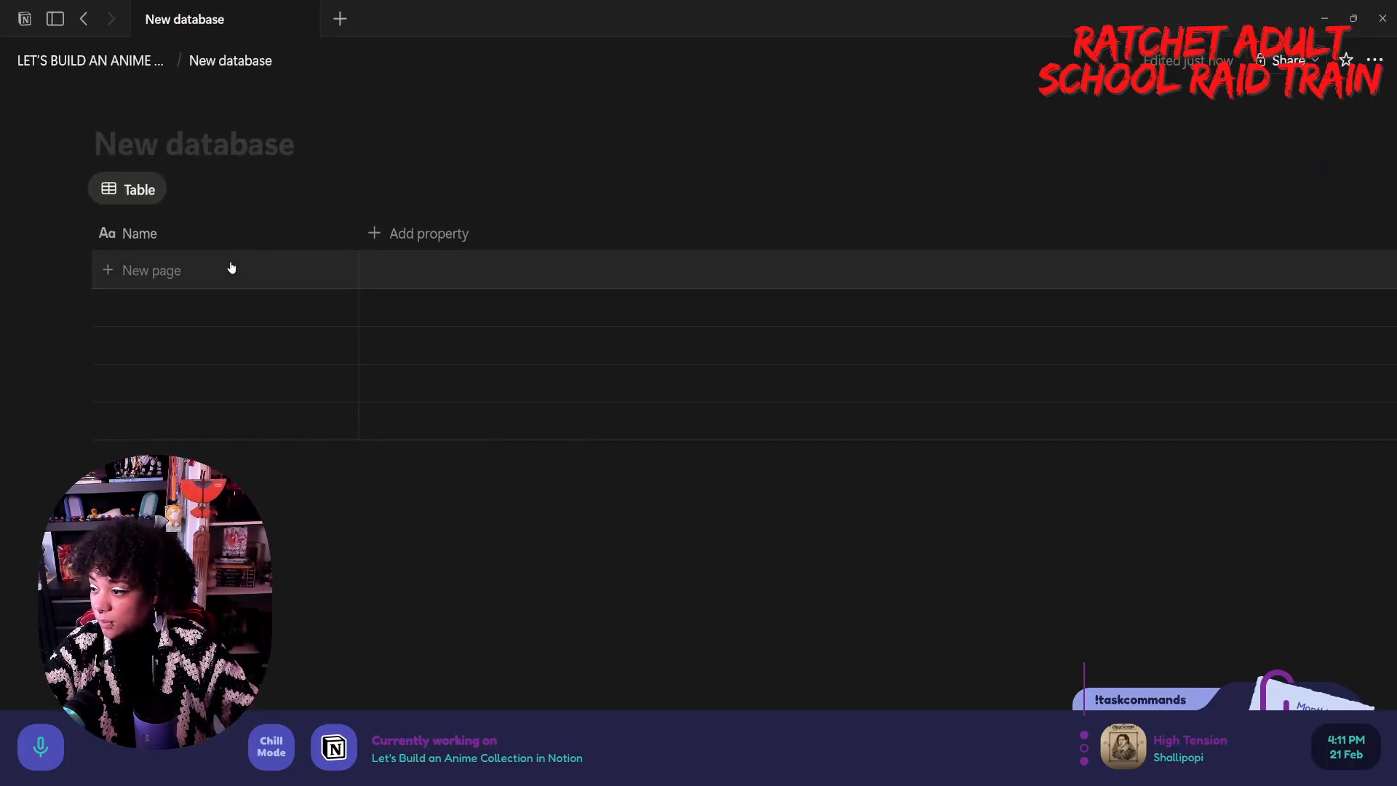
left_click(452, 269)
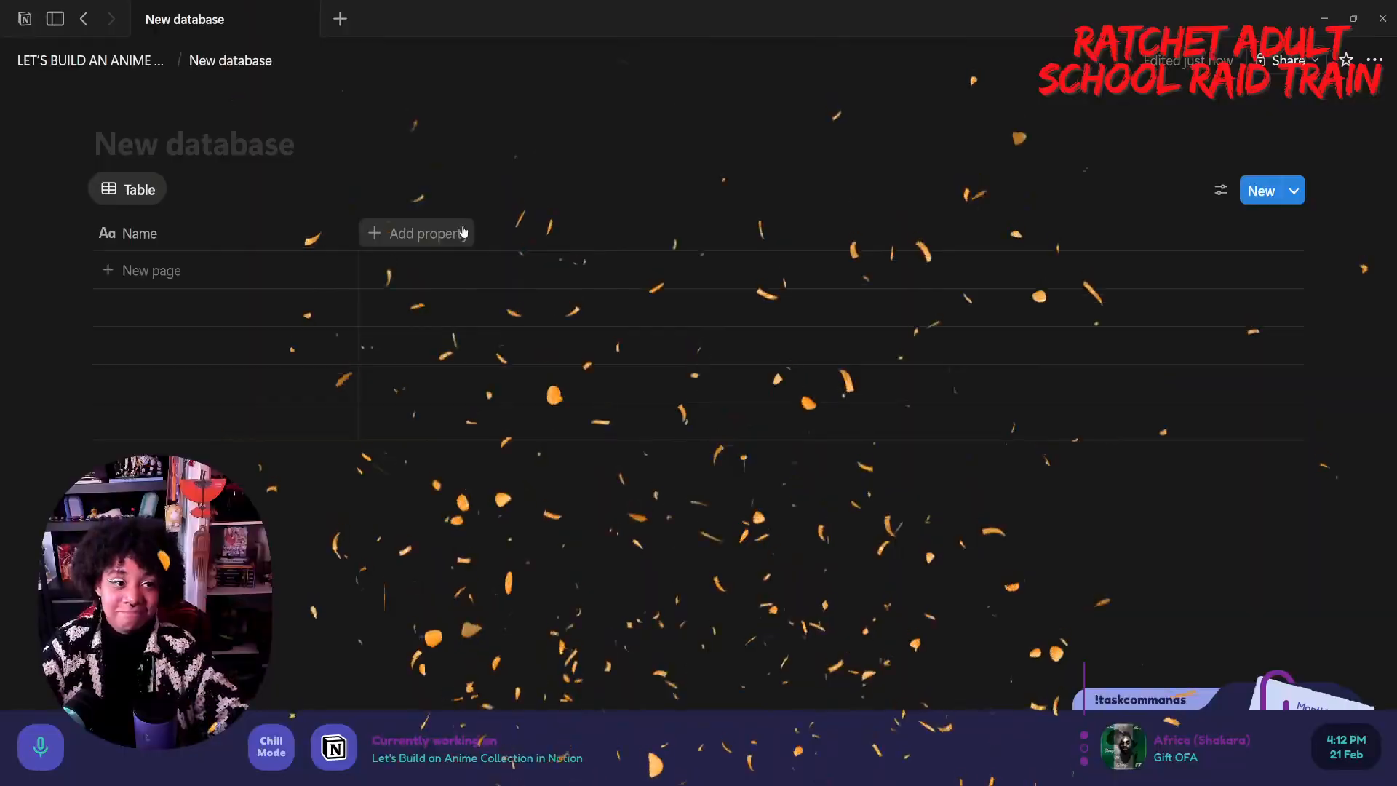
- Title the new database "Anime Collection"
left_click(226, 150)
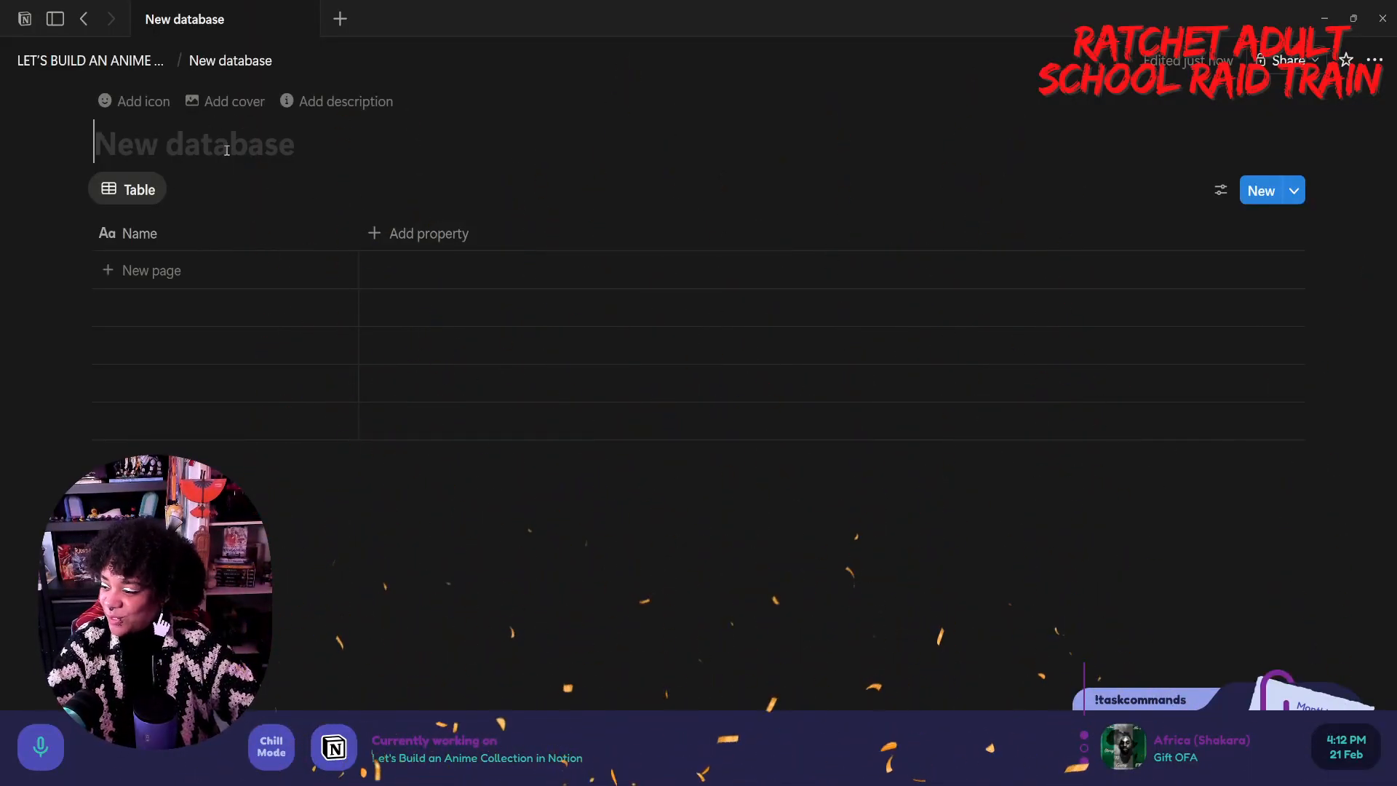
type("Anime C")
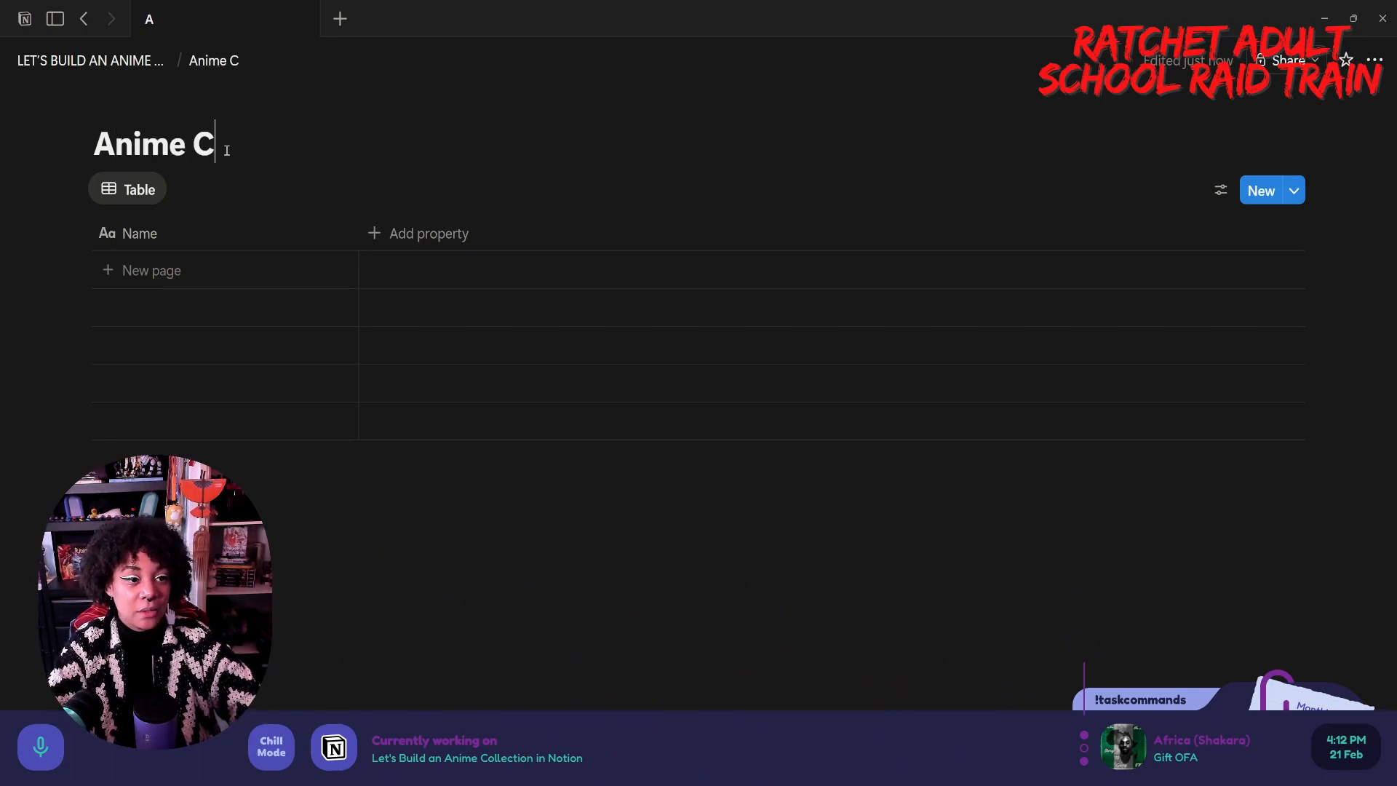
type("ollection")
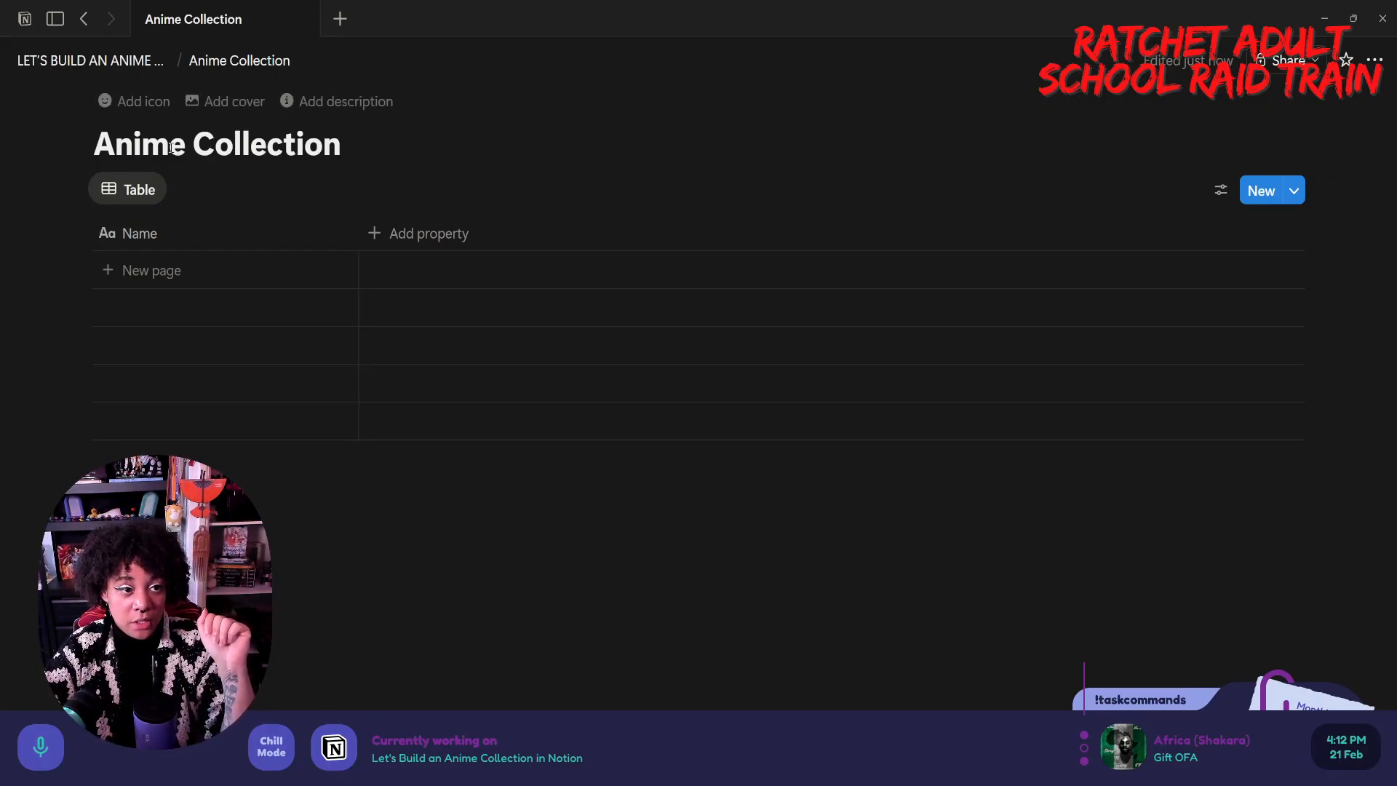
- Add an icon to the Anime Collection database and look through the emoji choices for it
left_click(116, 102)
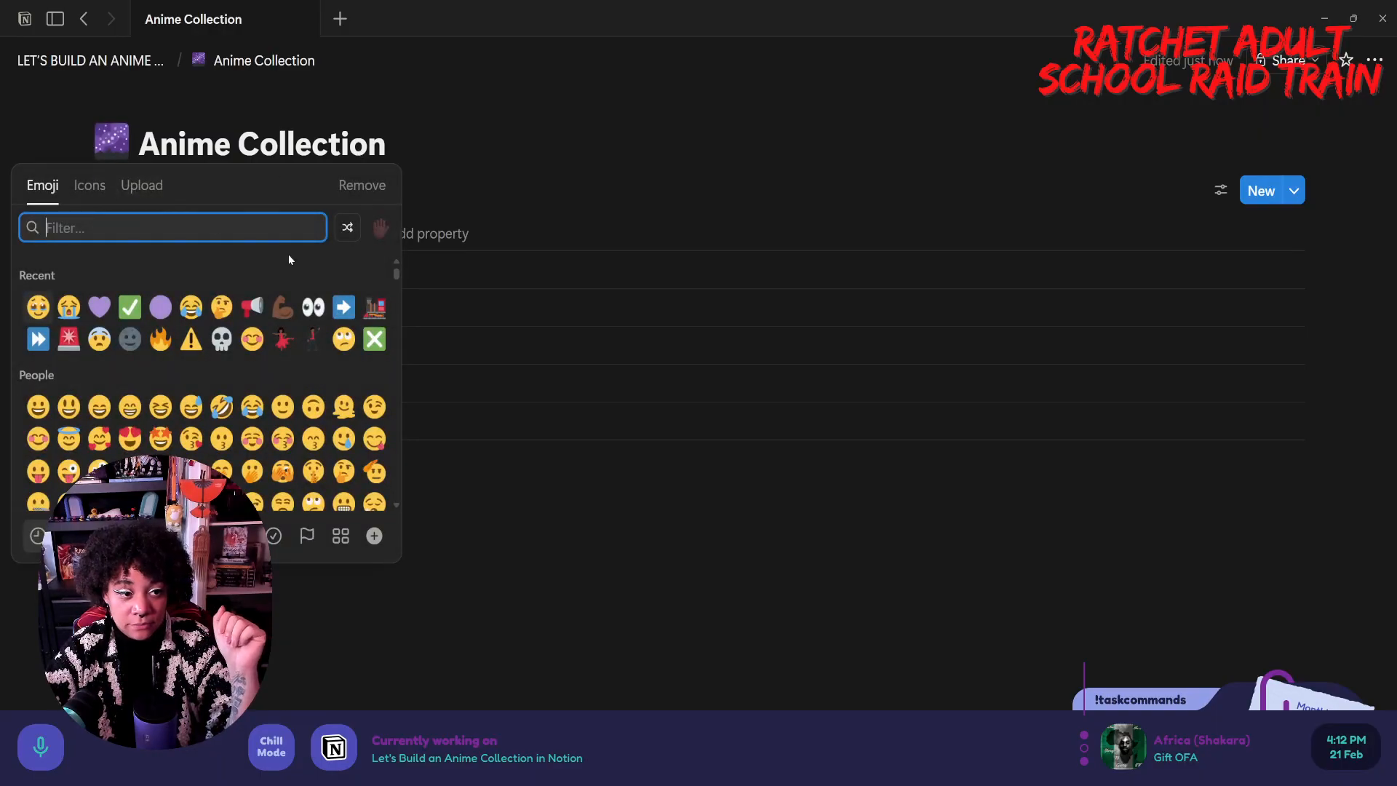
left_click(90, 185)
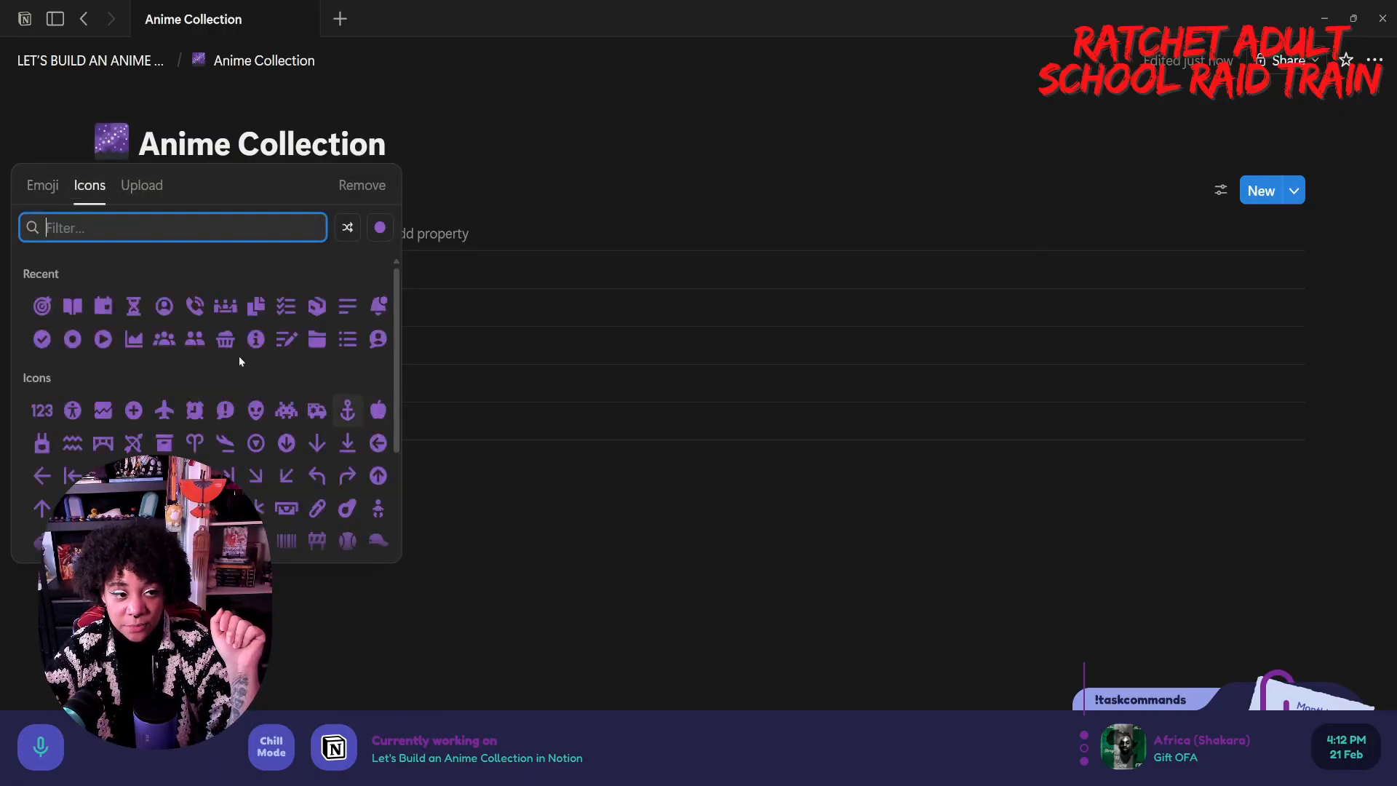
left_click(56, 187)
scroll(142, 385, "down", 10)
scroll(143, 393, "up", 3)
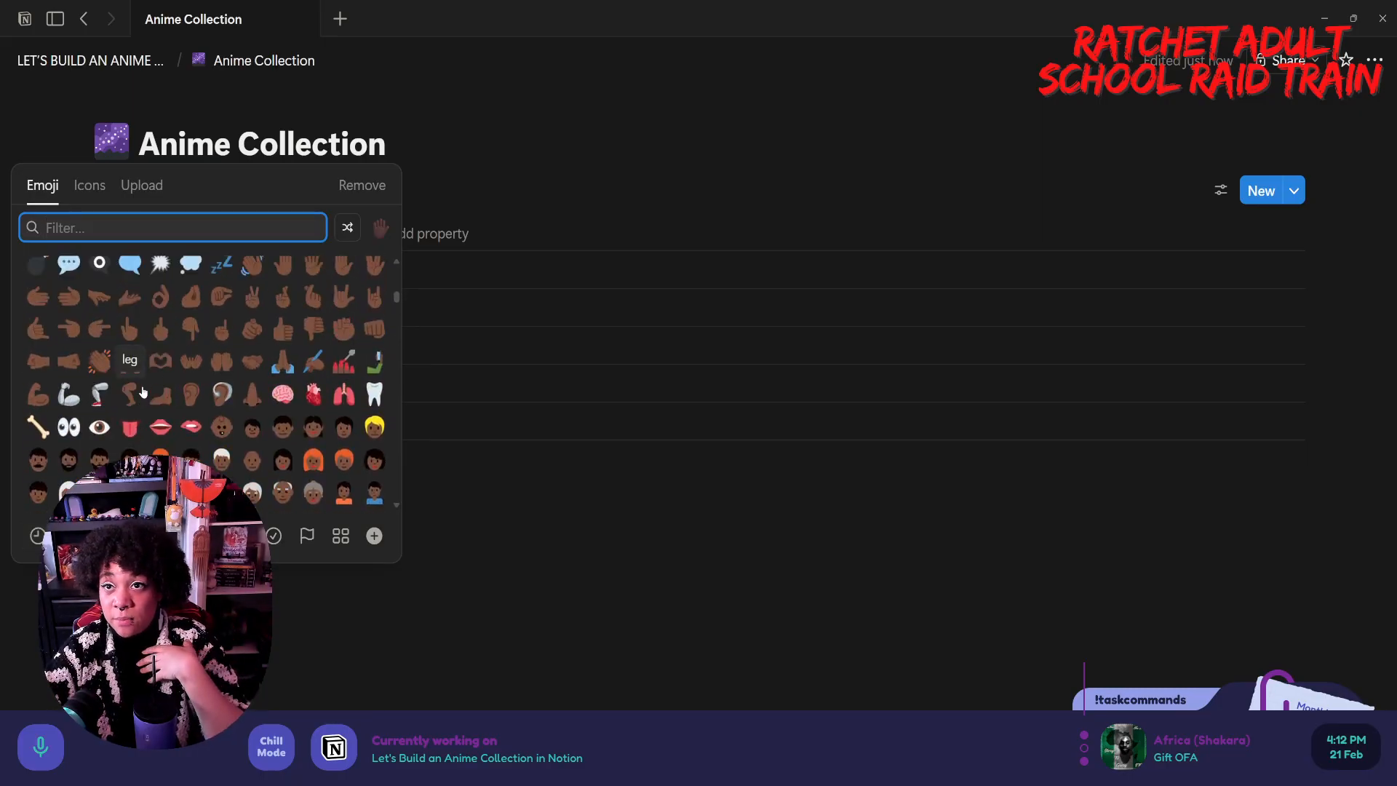
scroll(142, 392, "down", 3)
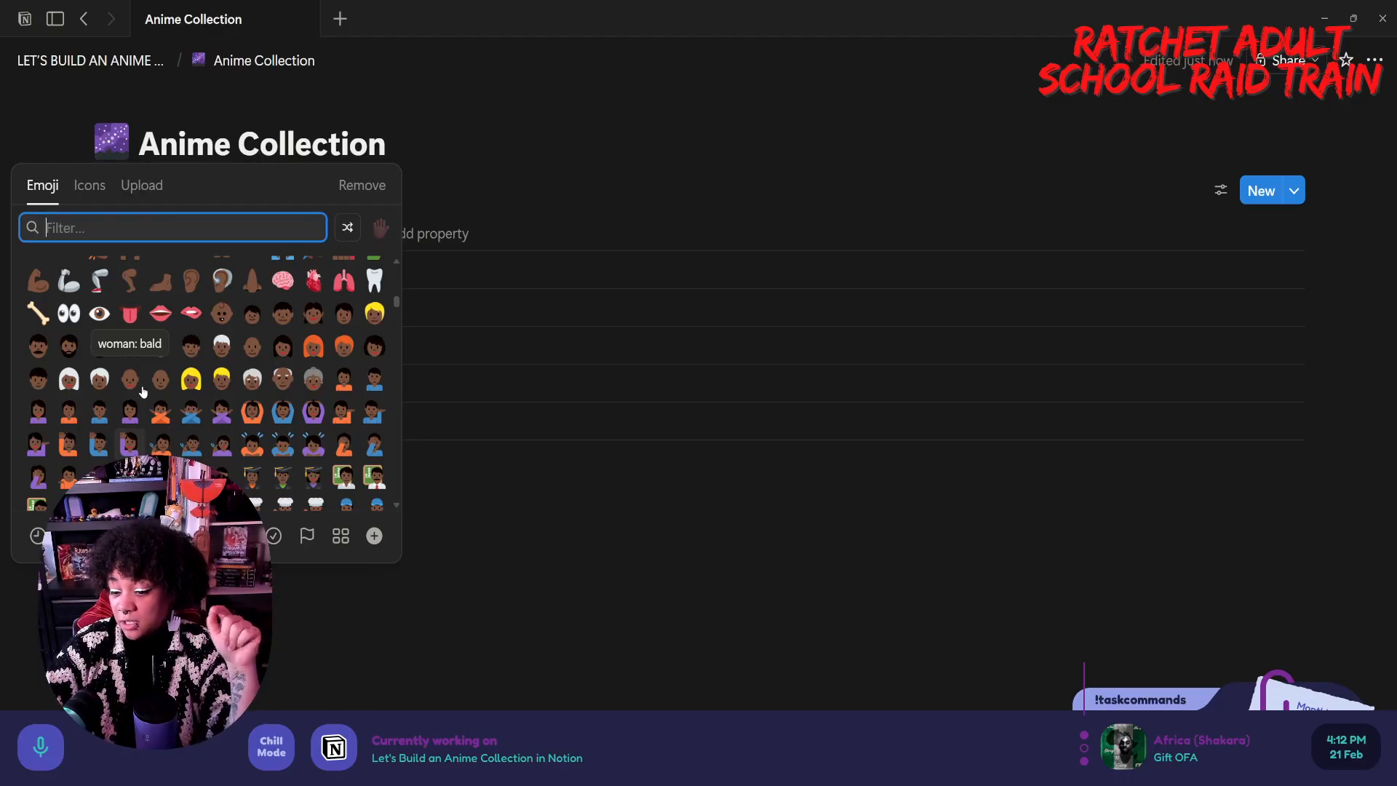
scroll(163, 300, "up", 12)
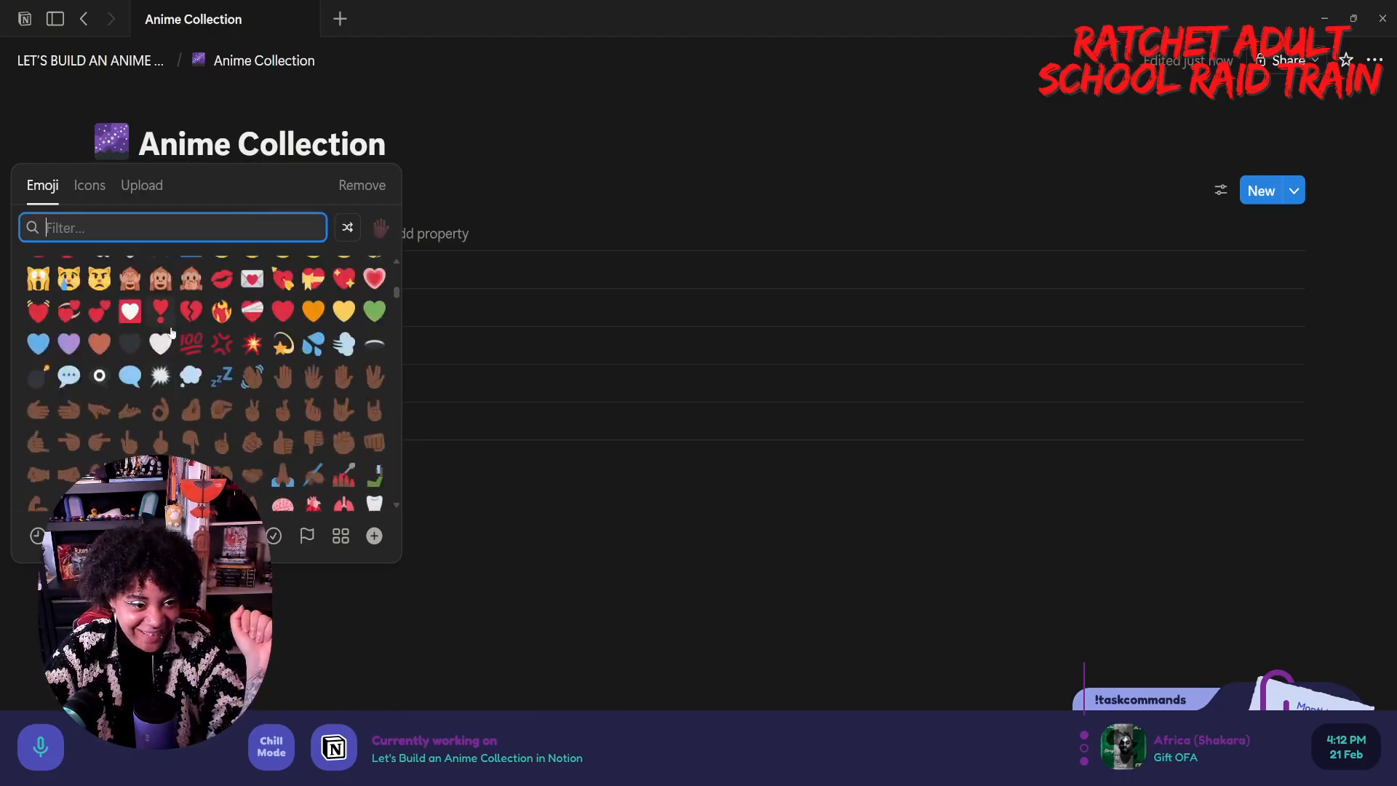
- Search the purple icons for "movie" and set the ticket as the database's icon
left_click(90, 185)
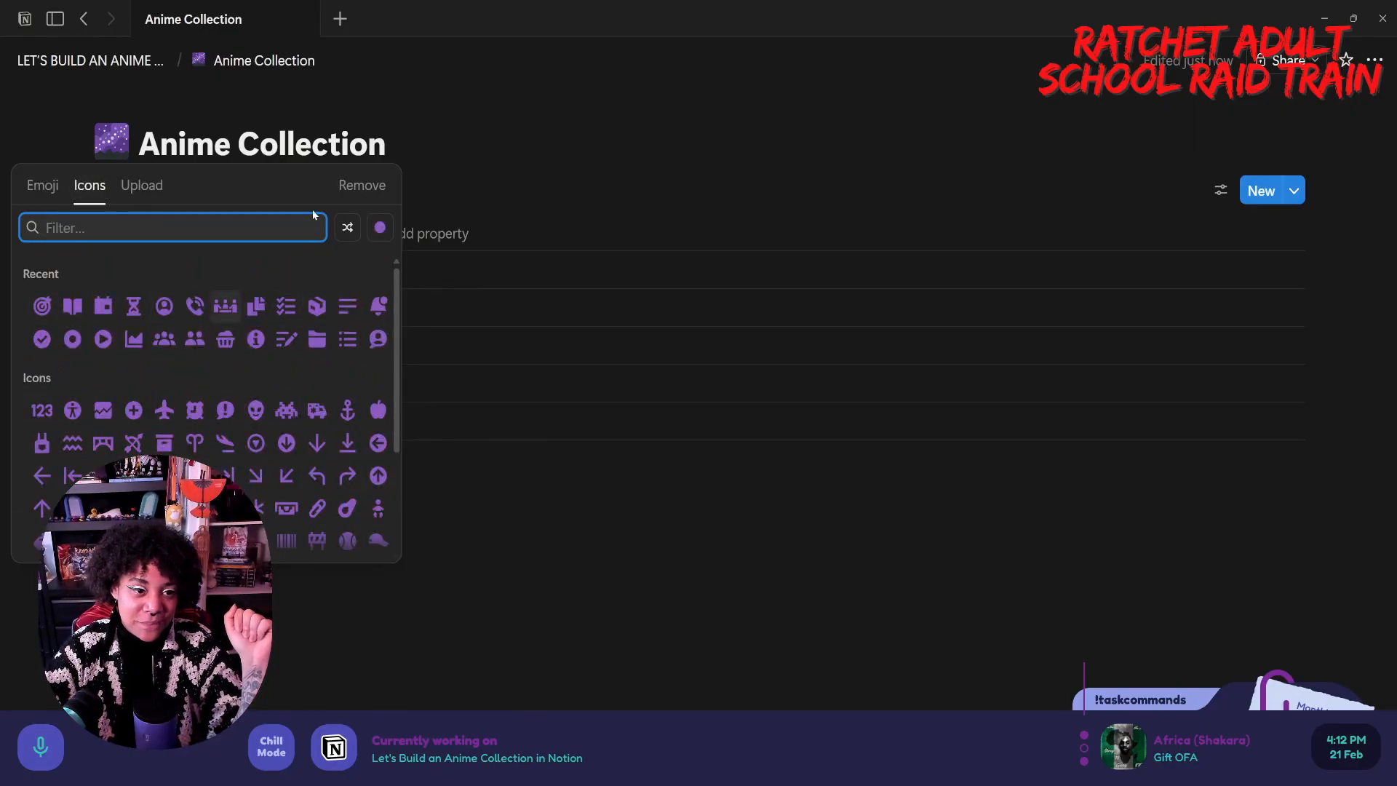
left_click(375, 233)
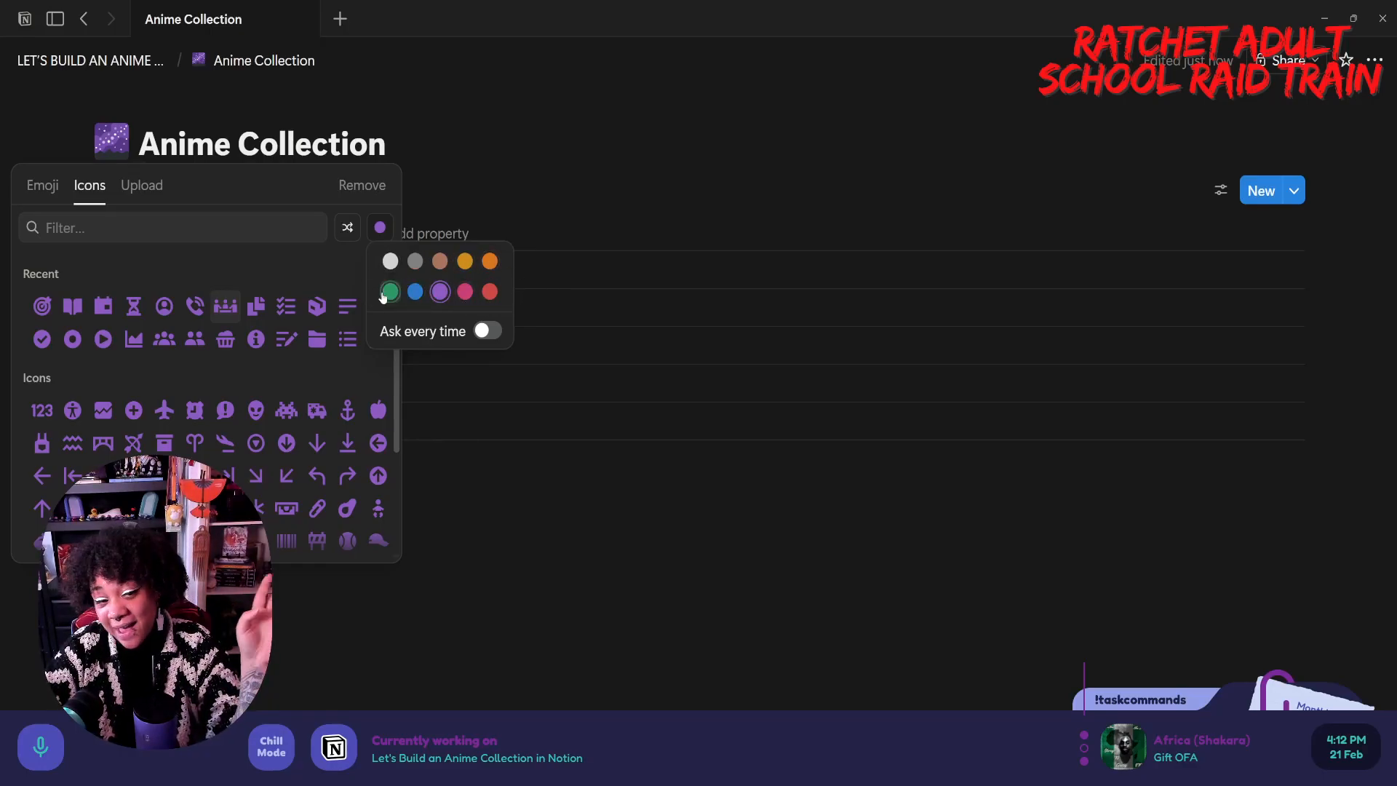
left_click(227, 273)
left_click(222, 235)
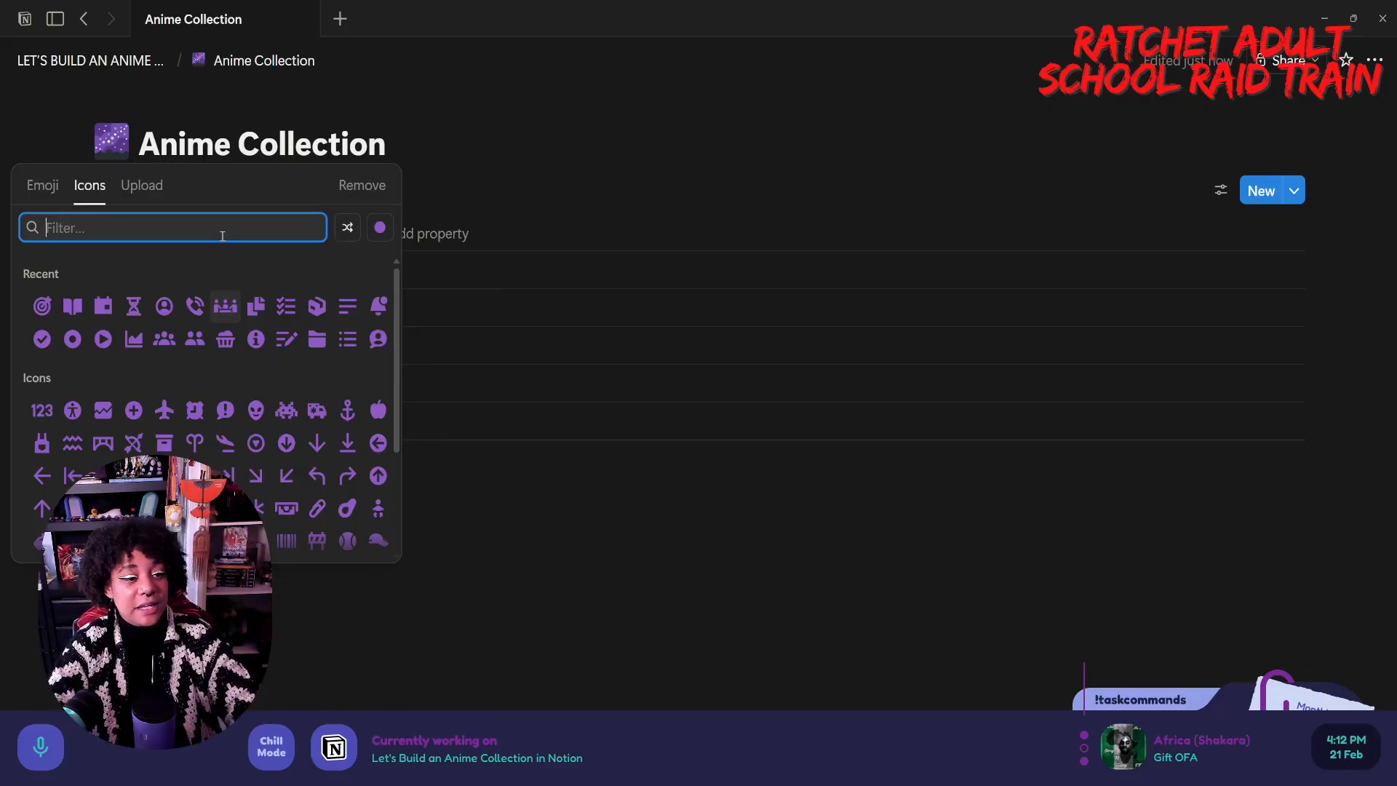
type("movie")
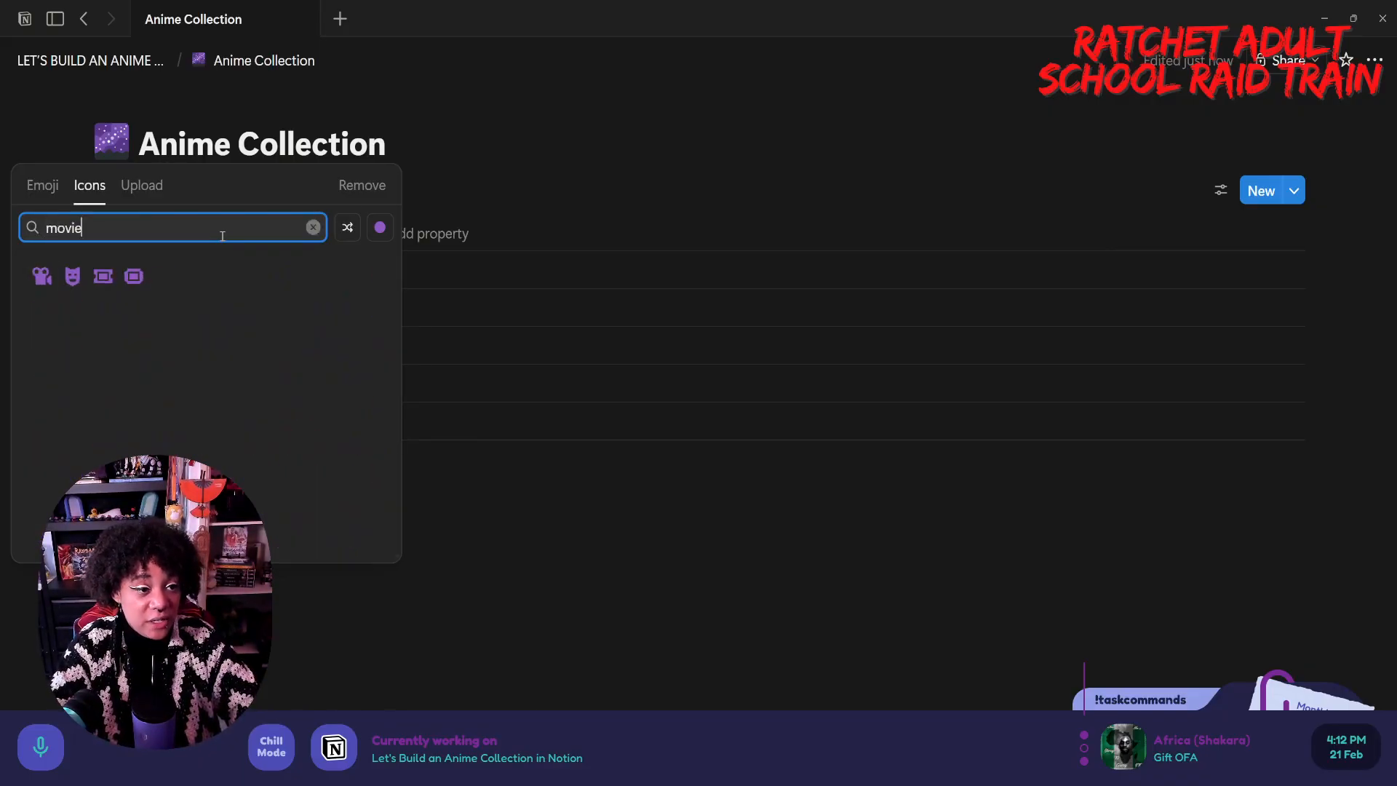
left_click(103, 276)
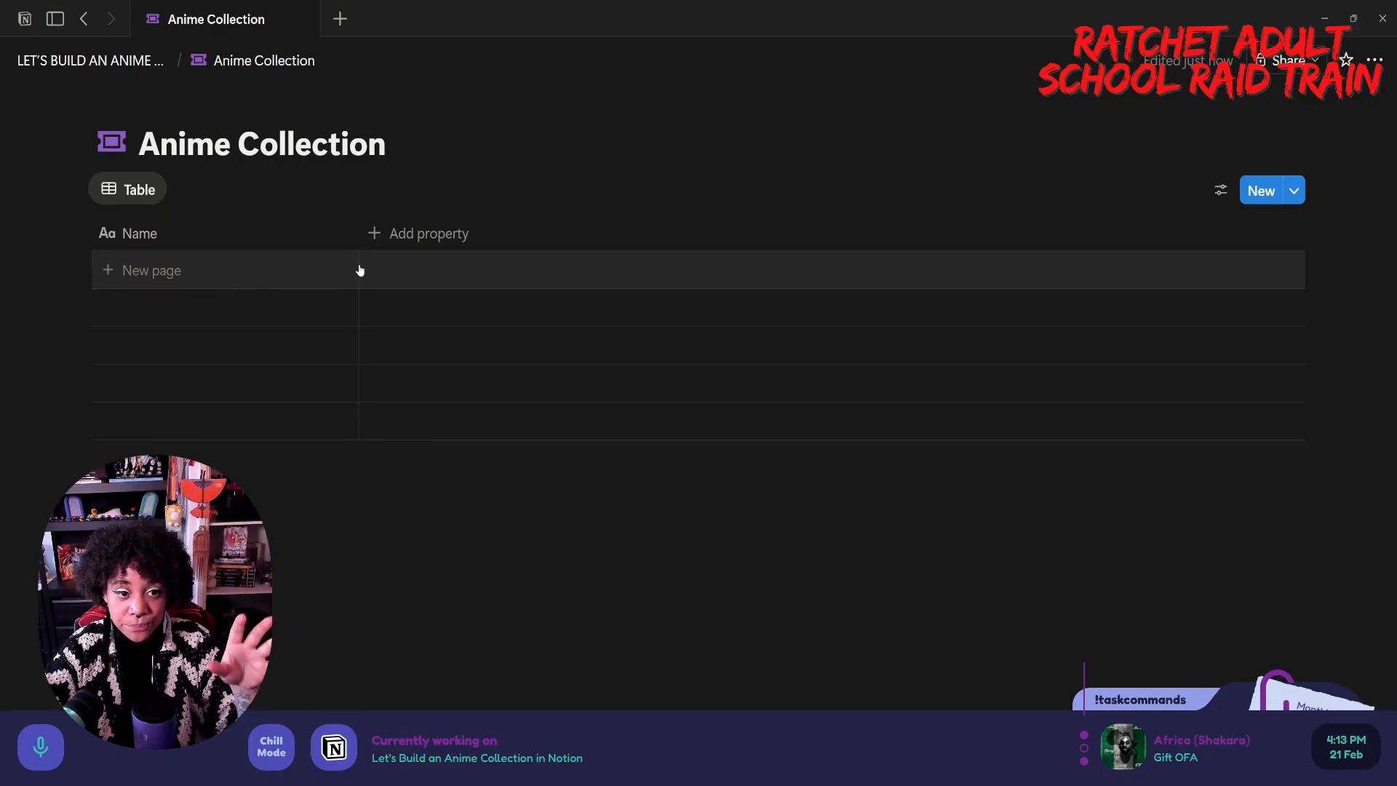
- Add a first entry named "Frieren" to the Anime Collection table
left_click(324, 271)
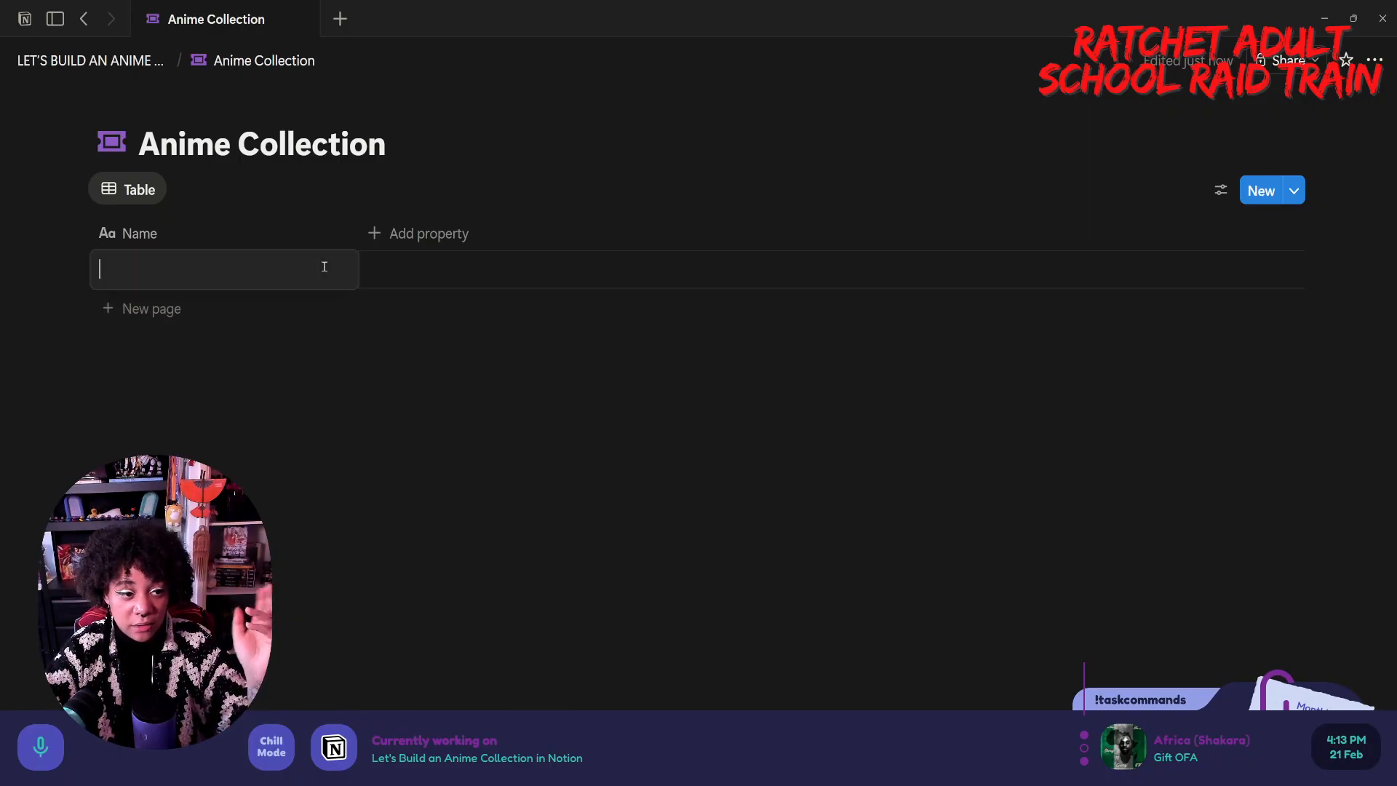
type("Frieren")
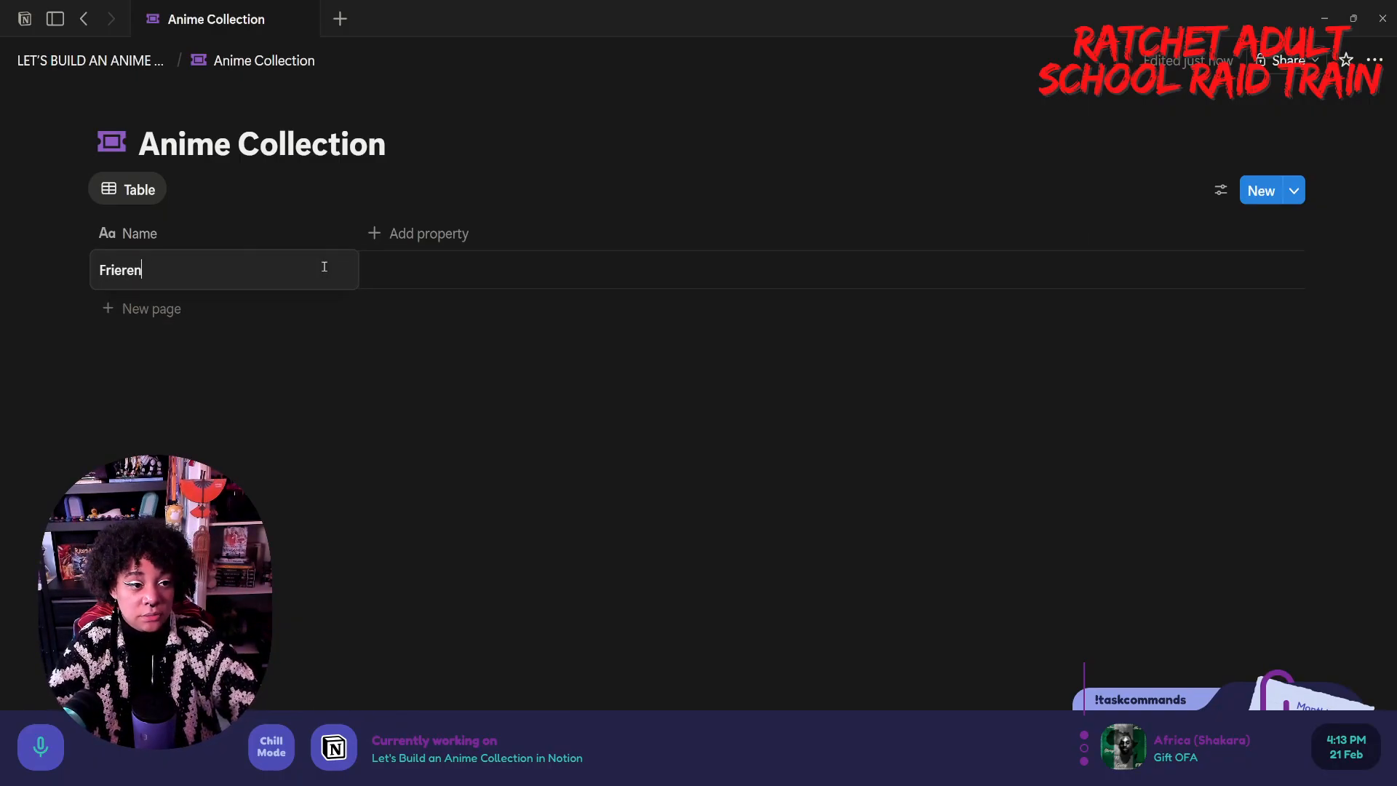
key("Escape")
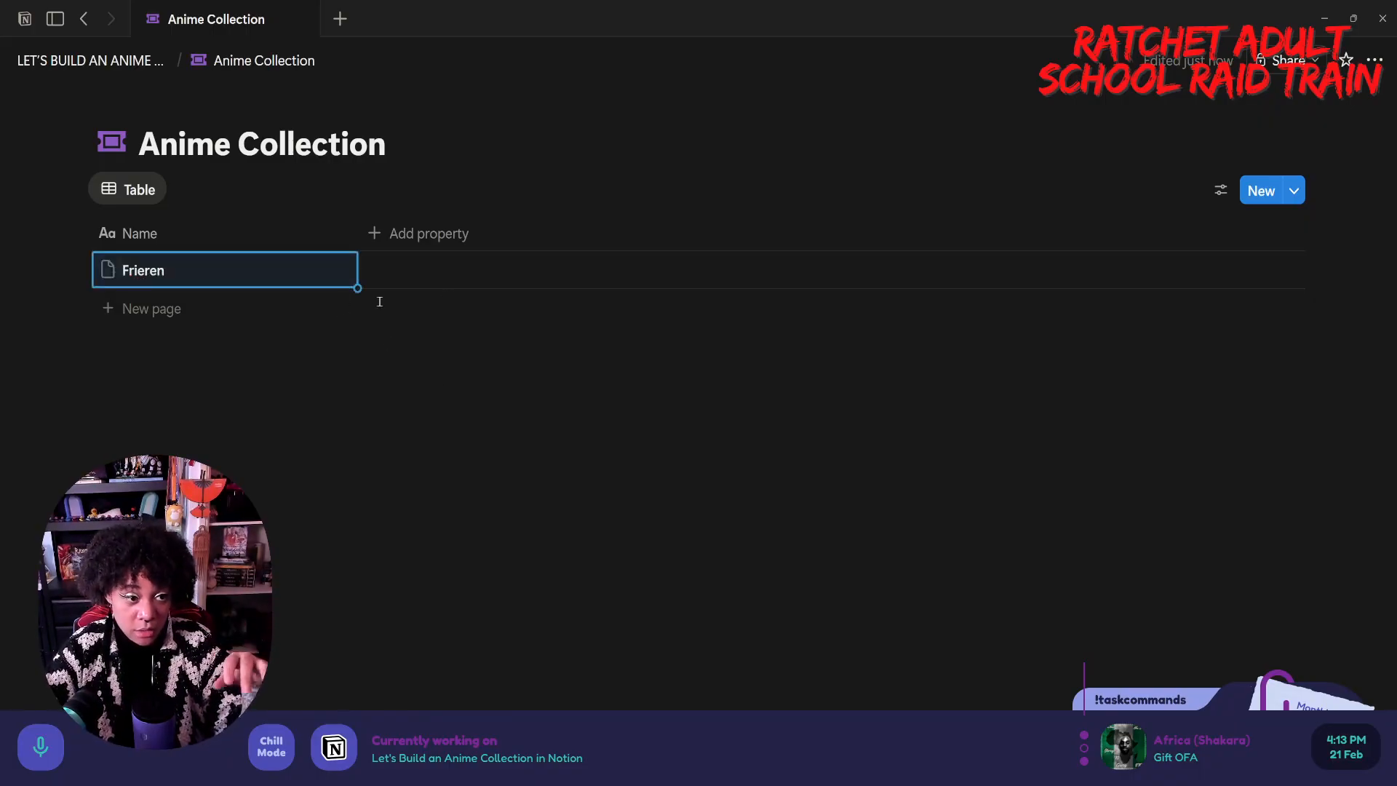
- Add a Text property to the table and name it "Notes"
left_click(441, 231)
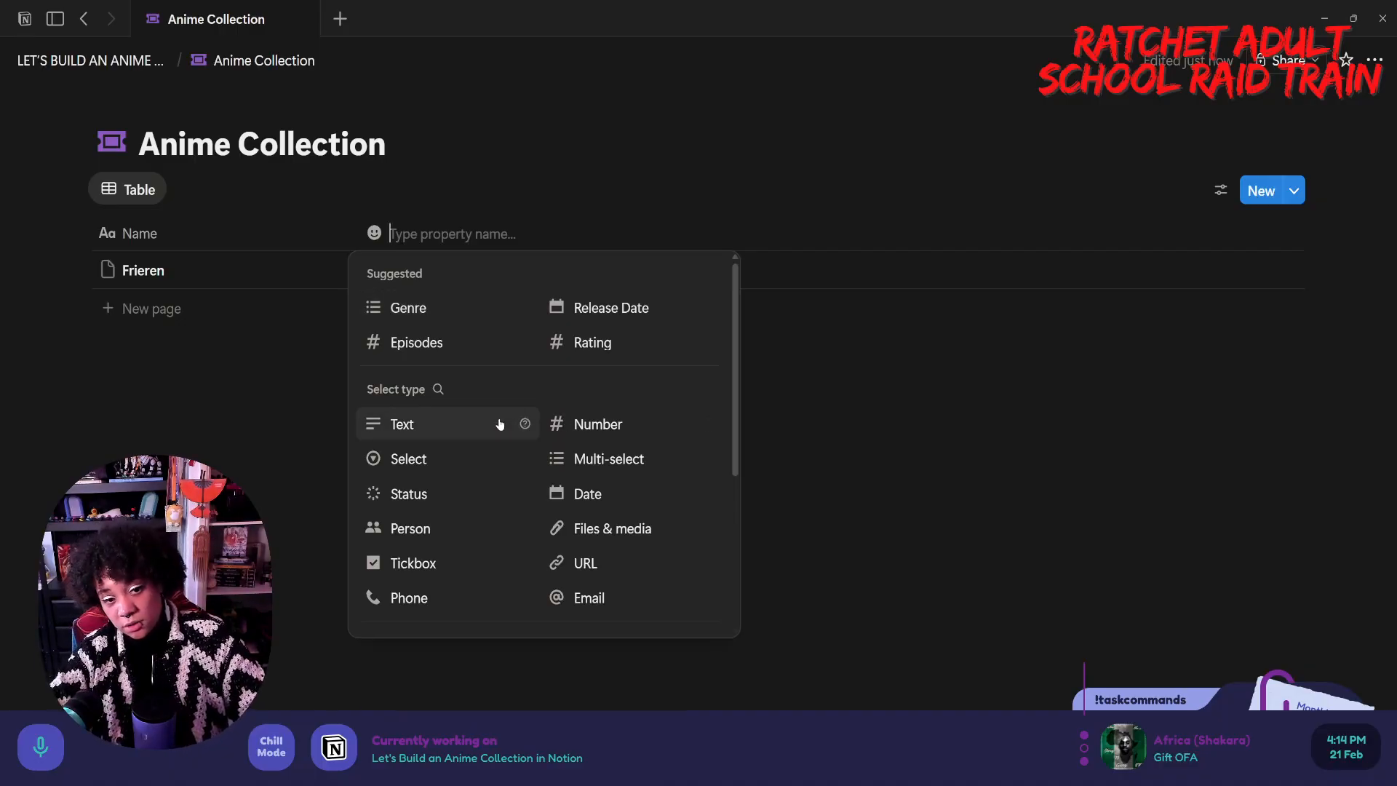
scroll(499, 425, "down", 5)
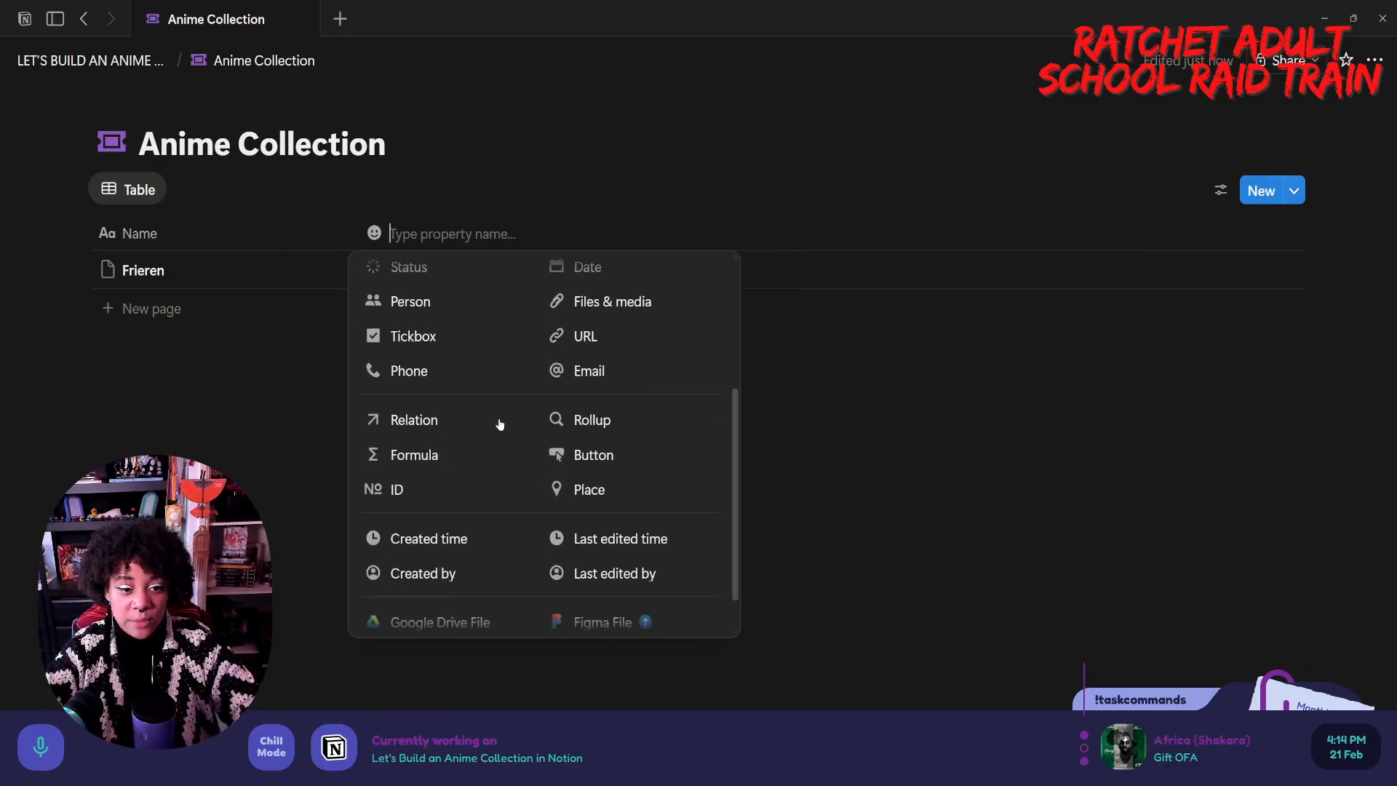
scroll(553, 491, "up", 5)
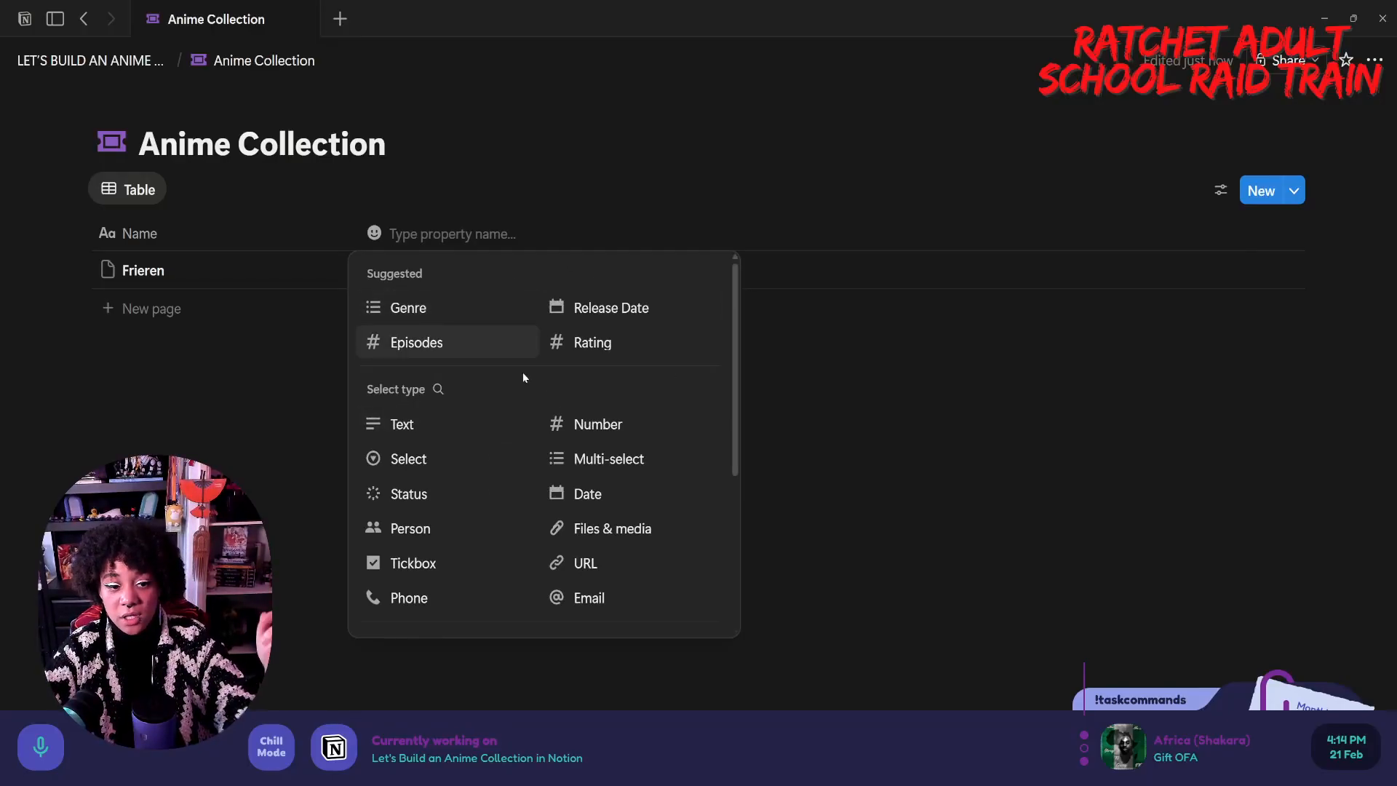
left_click(448, 426)
left_click(395, 244)
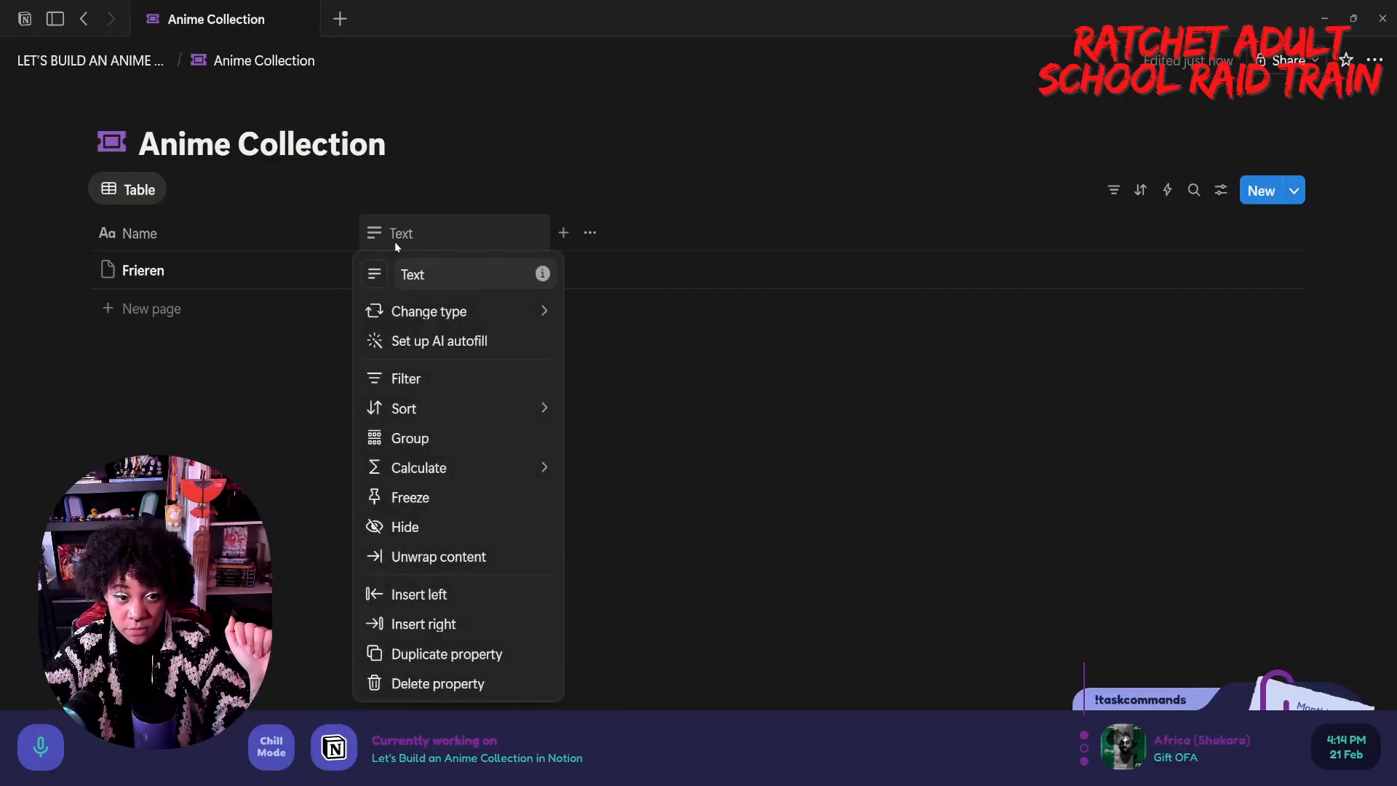
left_click(441, 274)
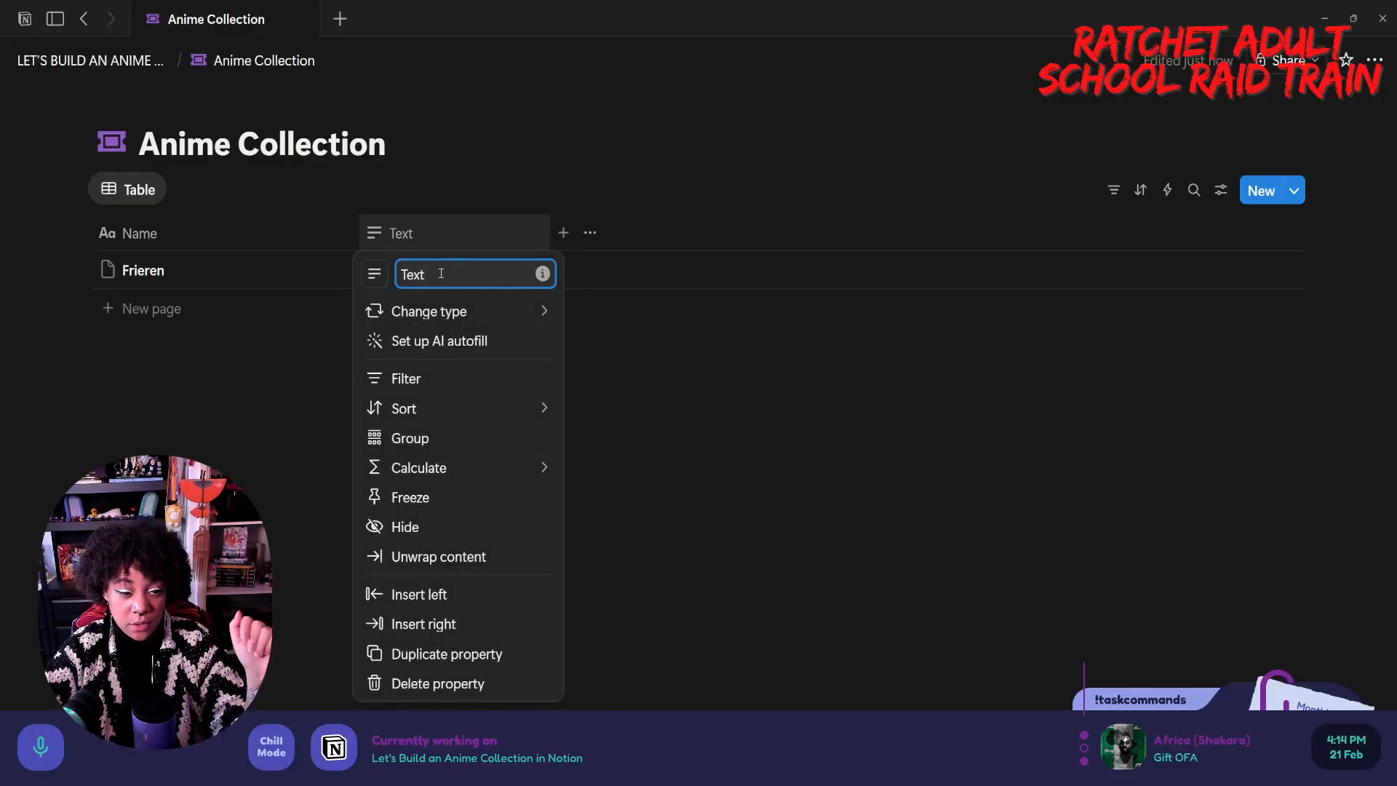
double_click(441, 274)
type("Notes")
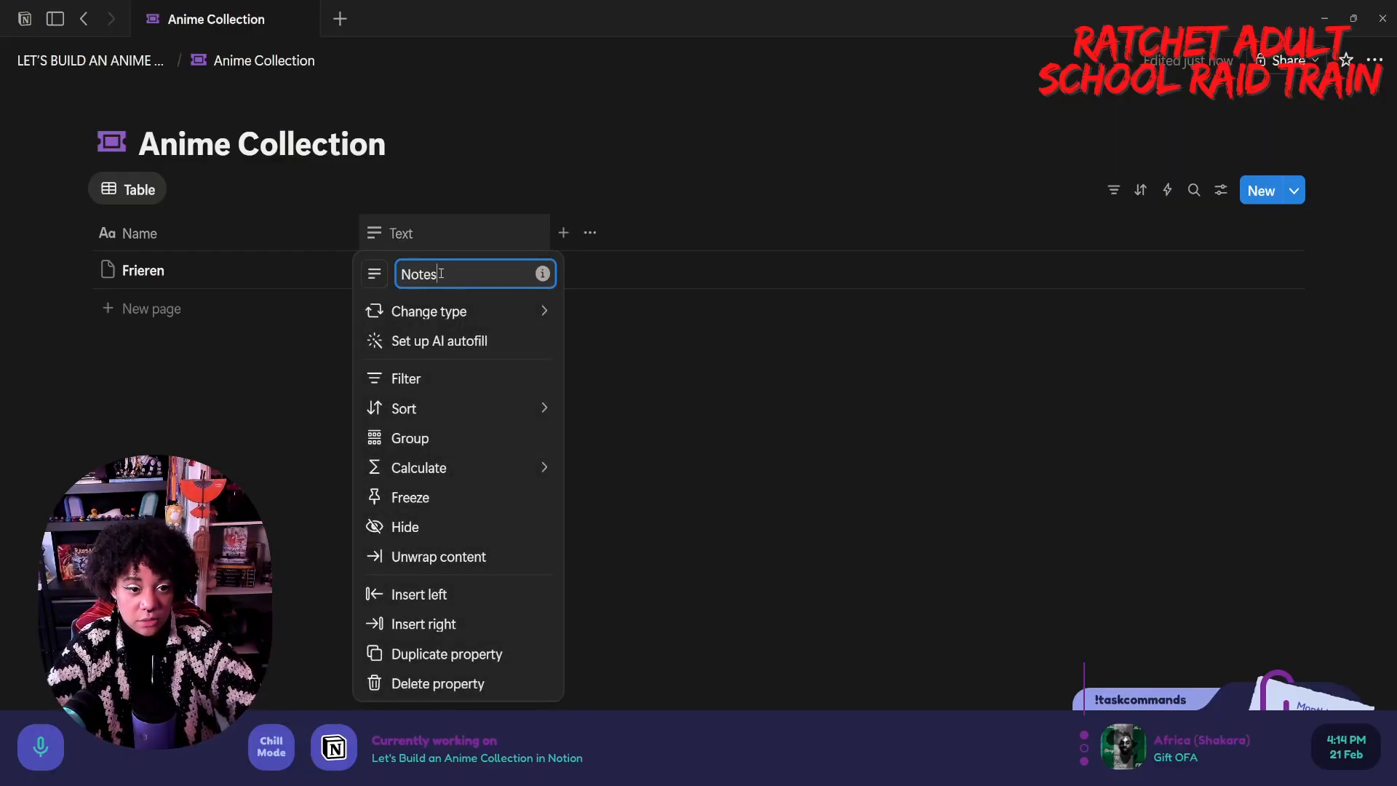
key("Return")
- Give the Notes property the sticky note icon, searching the icons for "note" and "paper"
left_click(374, 273)
type("note")
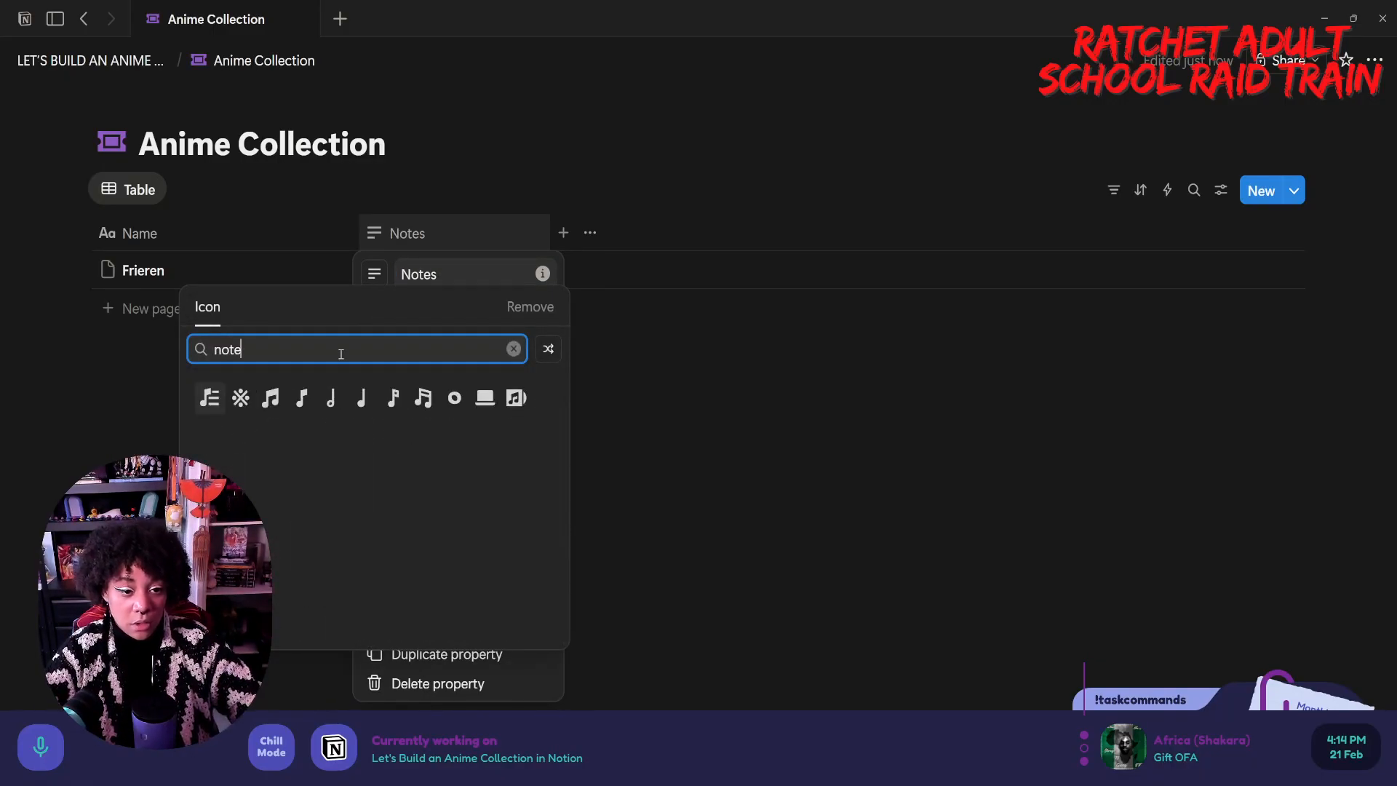
key("ctrl+a")
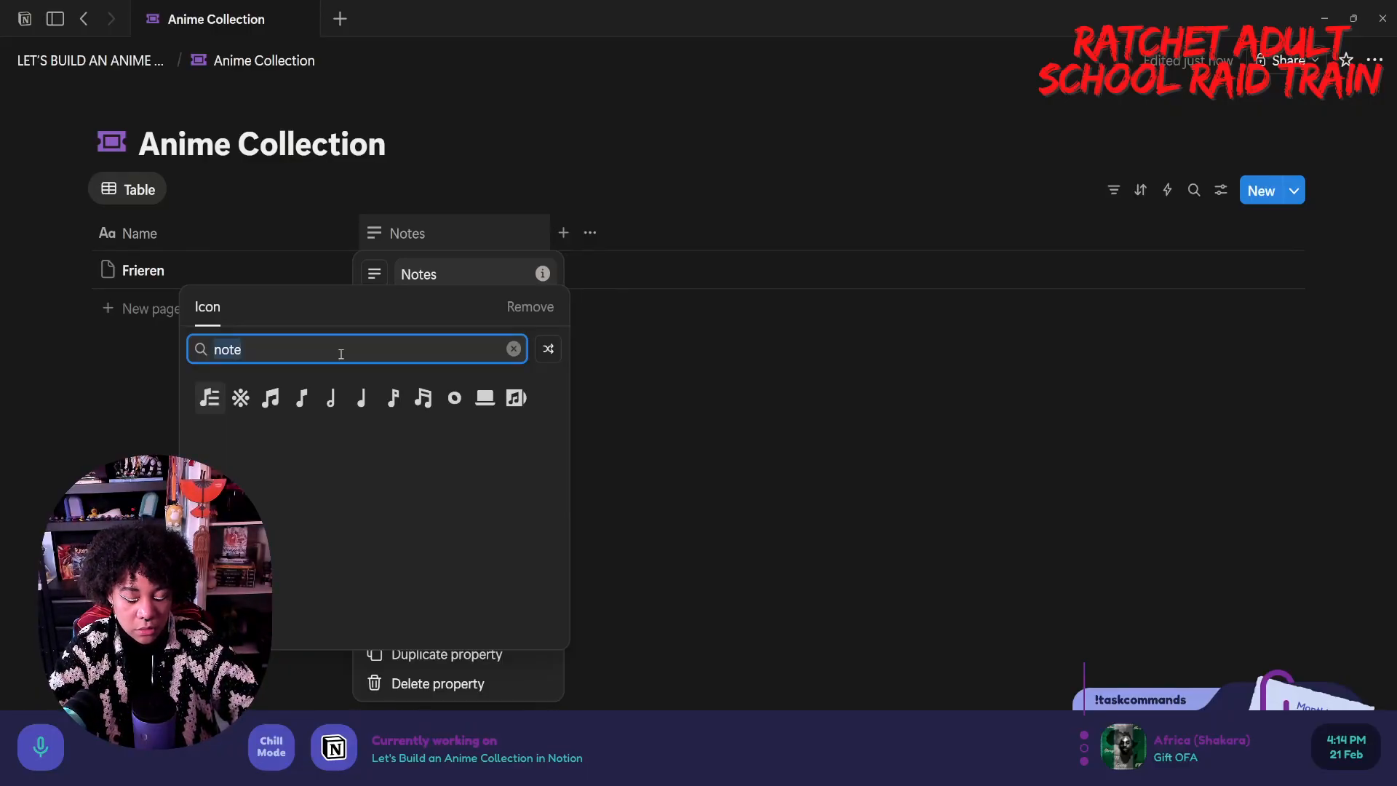
type("paper")
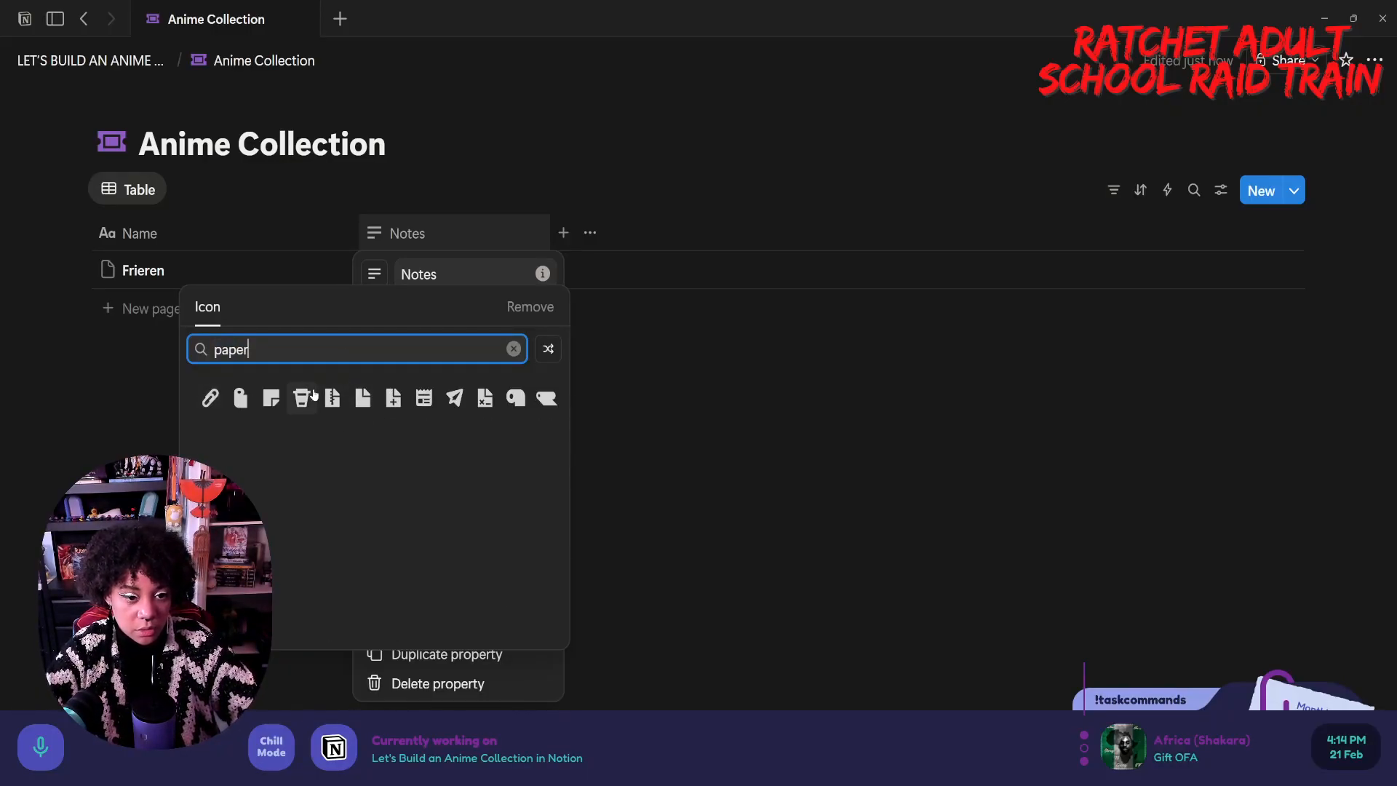
left_click(271, 397)
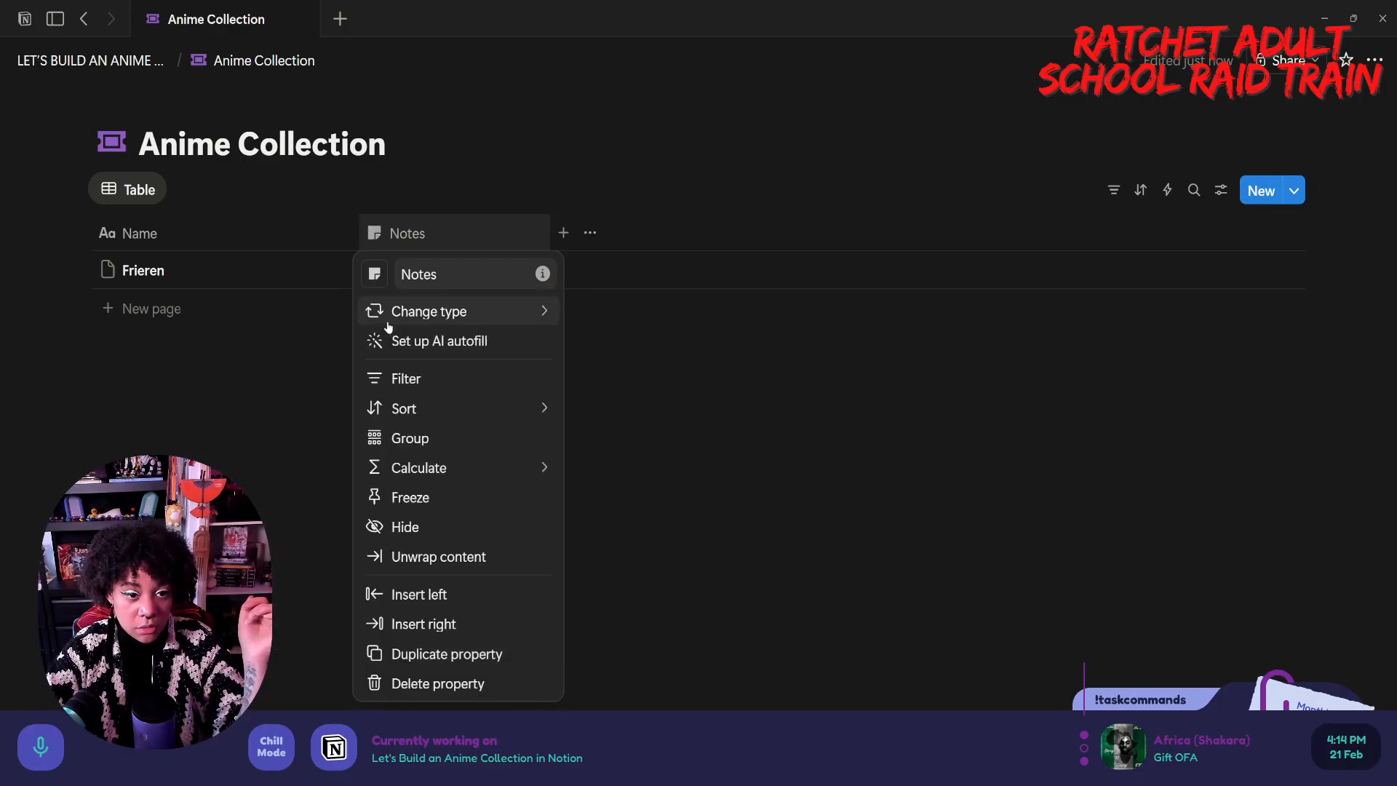
- Look through the types the Notes property could be changed to, and close its options without changing it
left_click(492, 279)
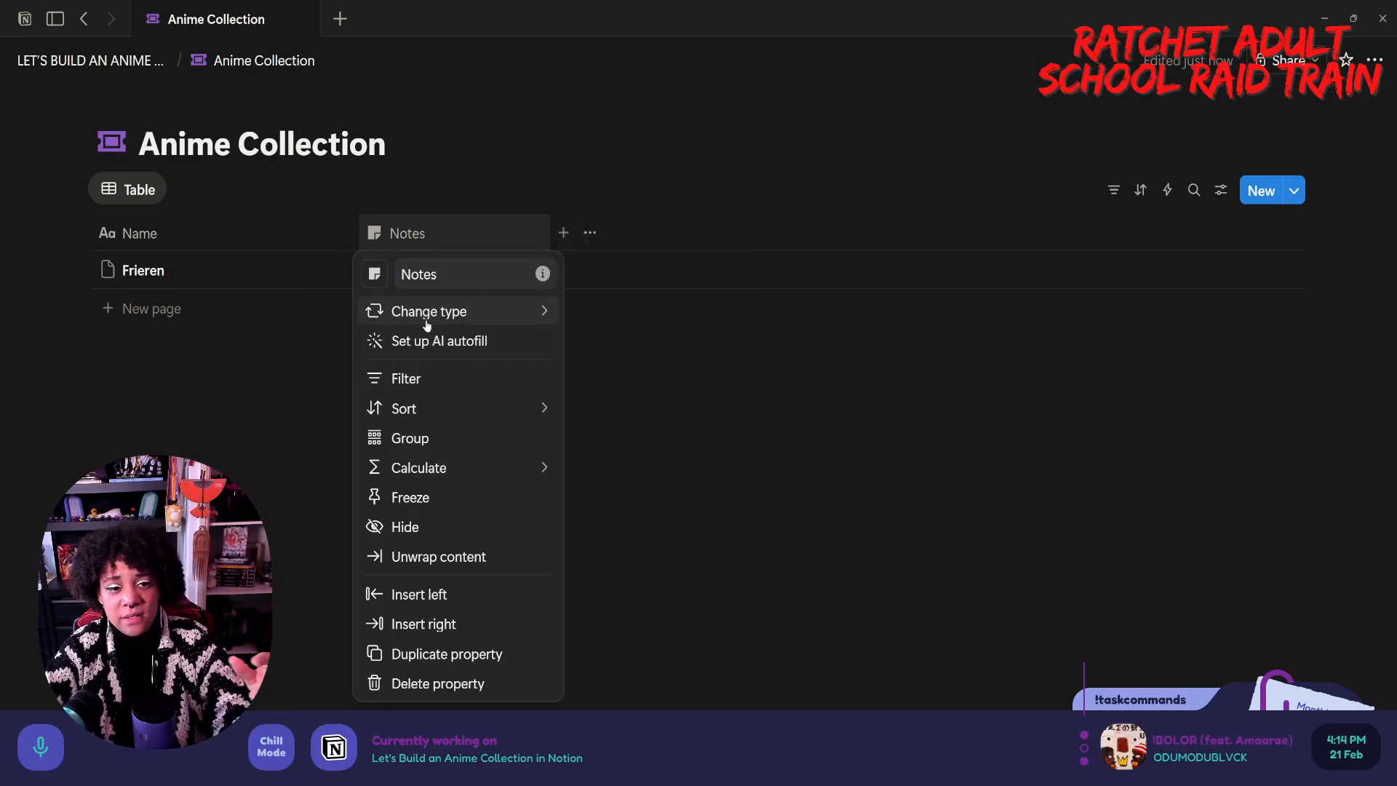
mouse_move(426, 325)
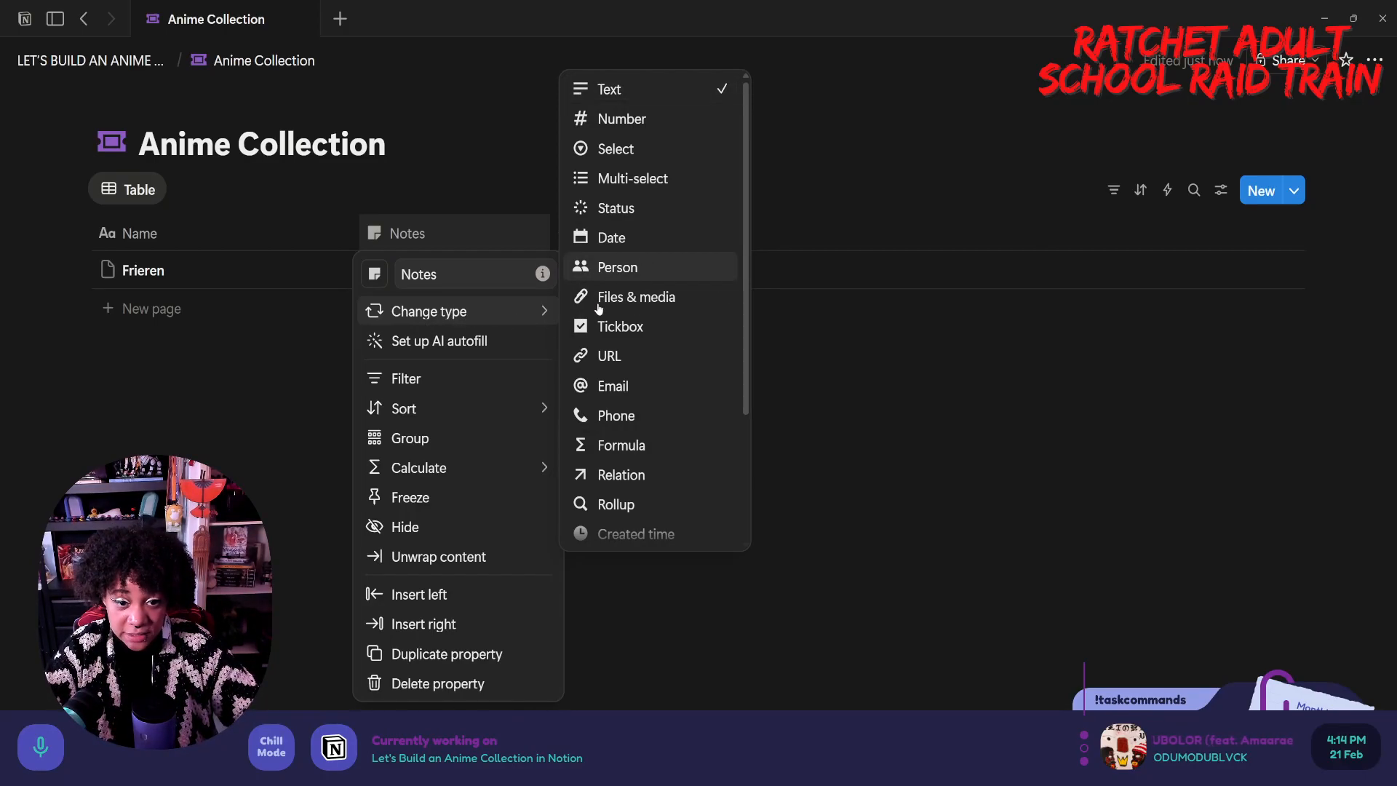
scroll(646, 189, "down", 5)
scroll(637, 341, "up", 5)
left_click(766, 338)
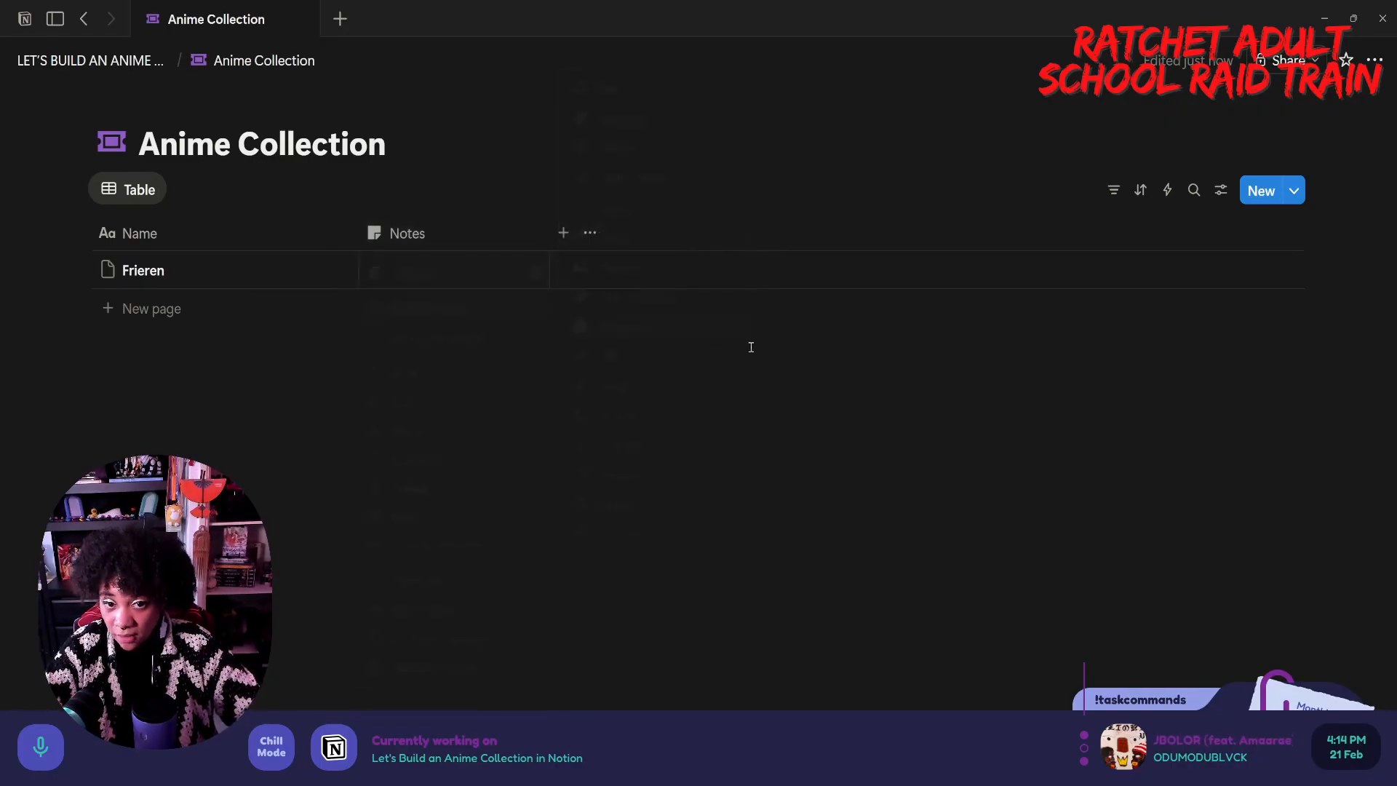
- Add a Select property beside Notes and open its option list for the Frieren entry
left_click(562, 233)
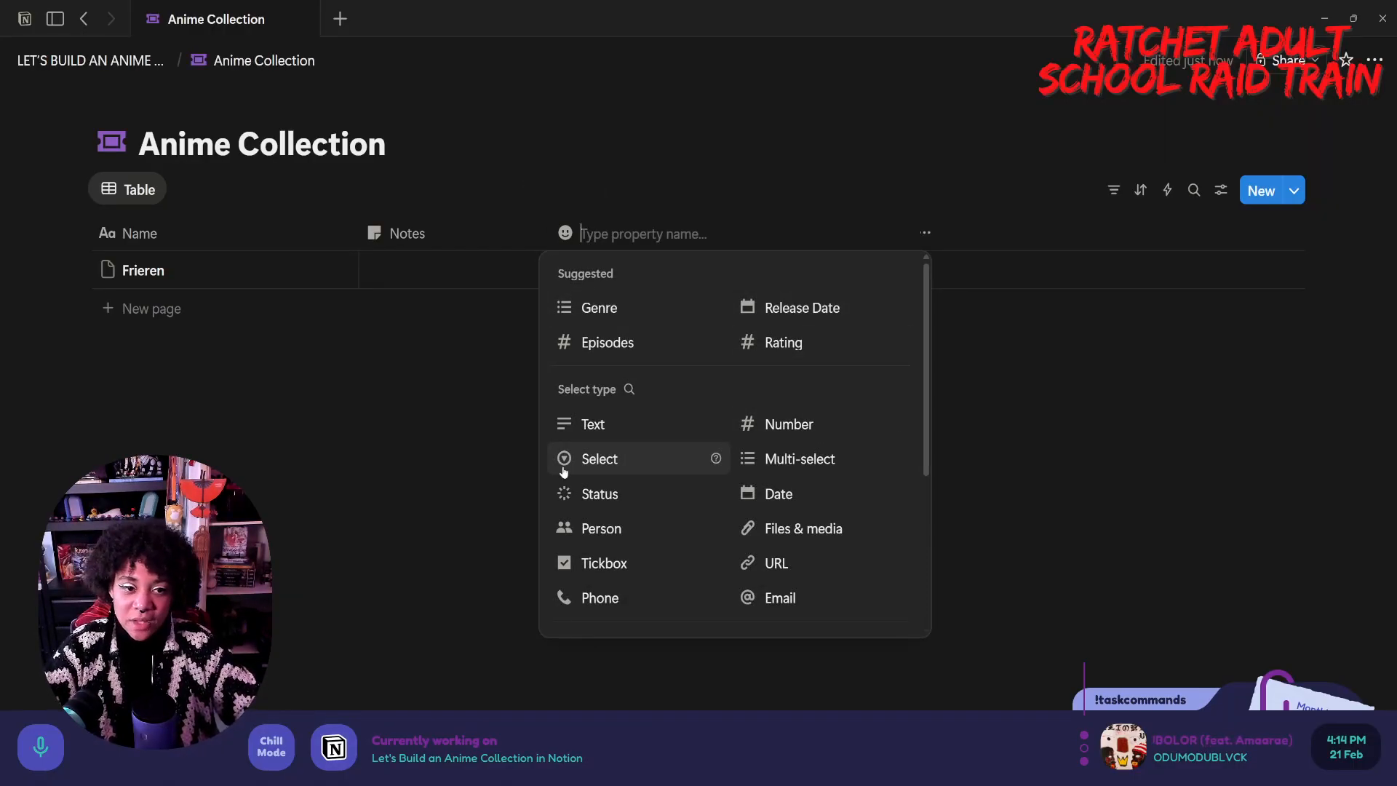
left_click(418, 438)
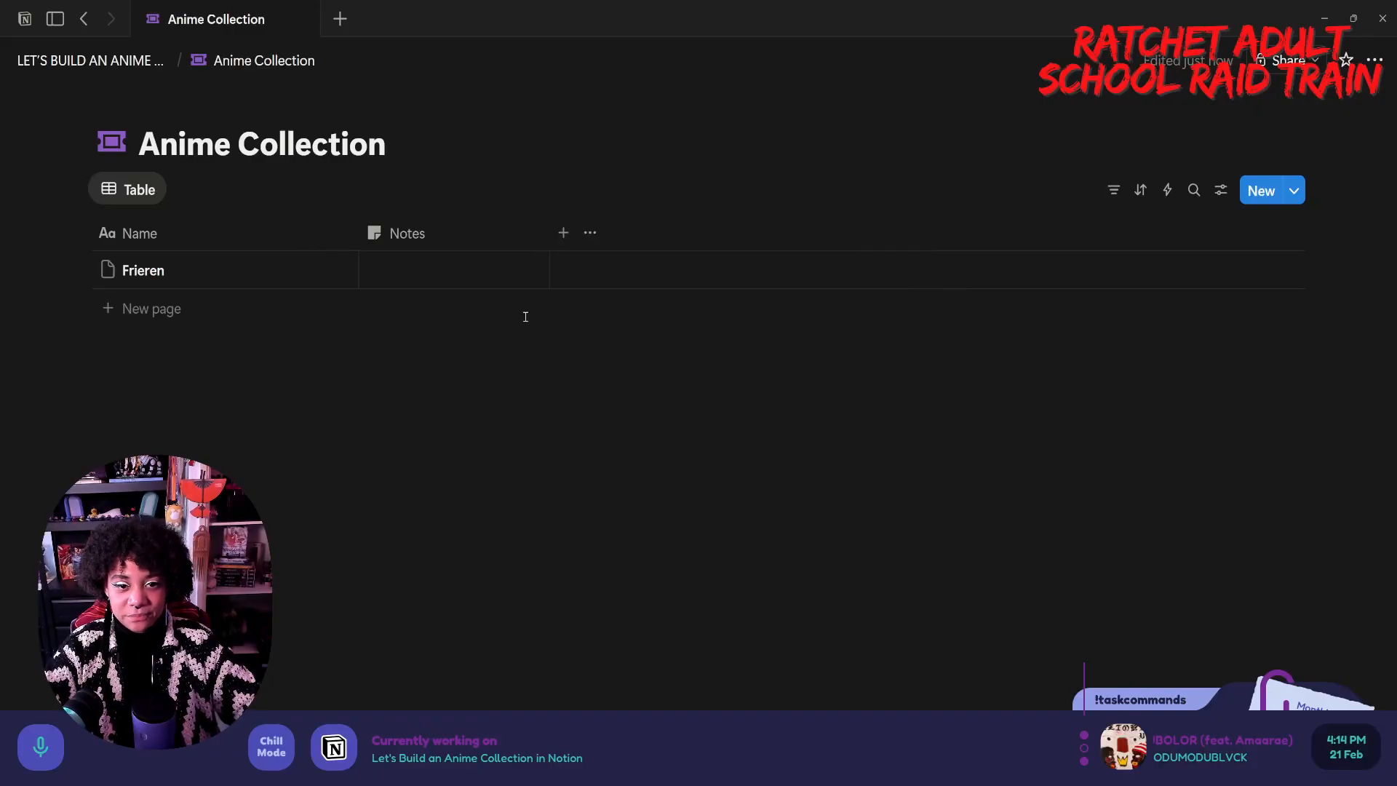
left_click(565, 234)
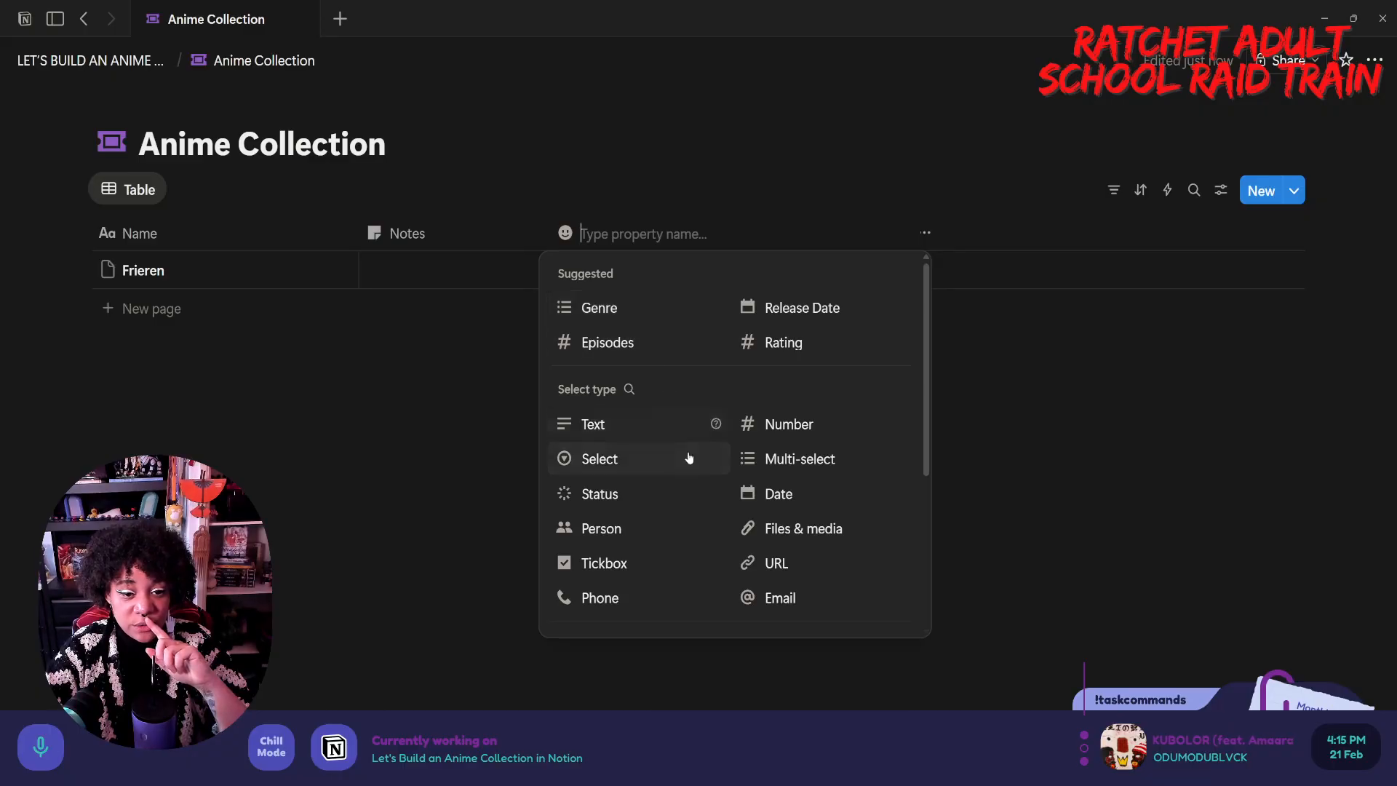
left_click(627, 465)
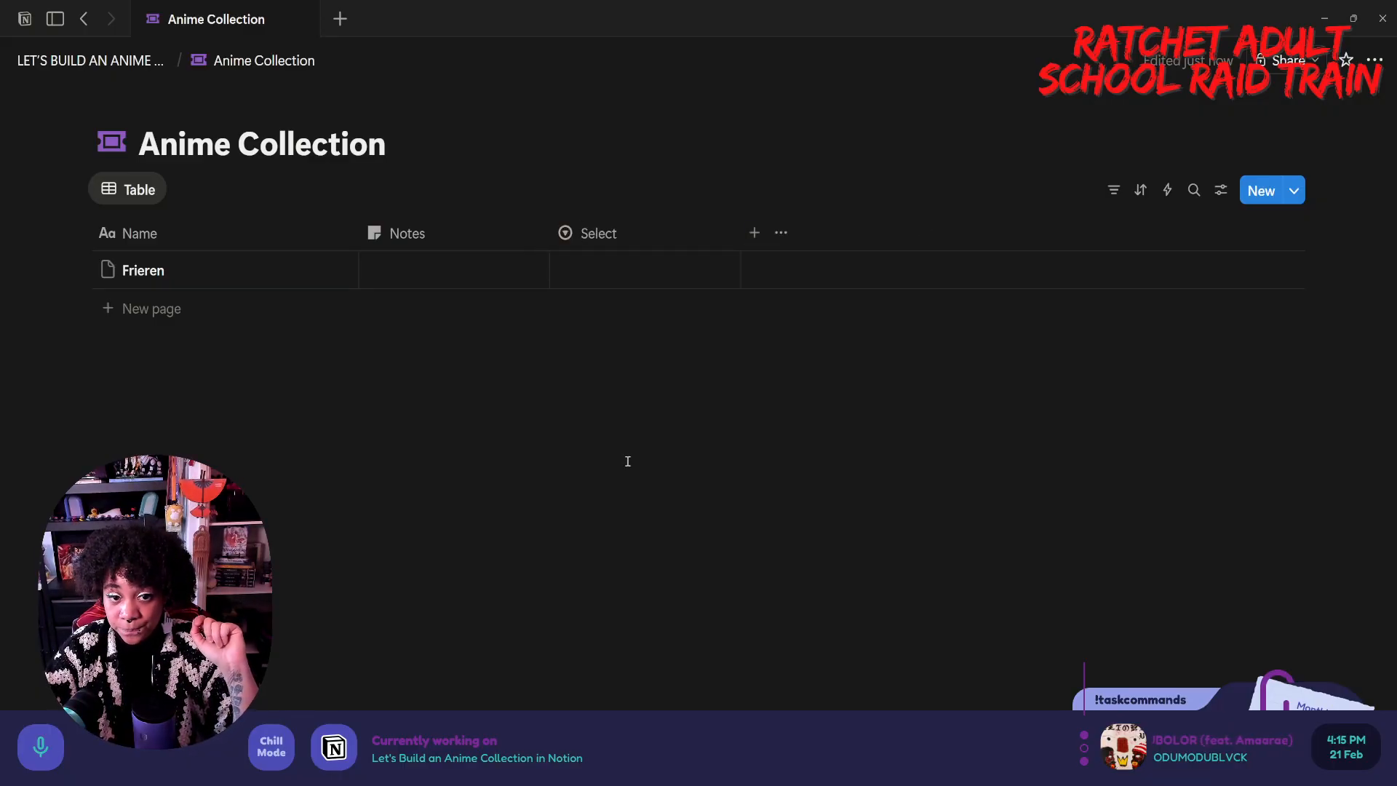
left_click(621, 277)
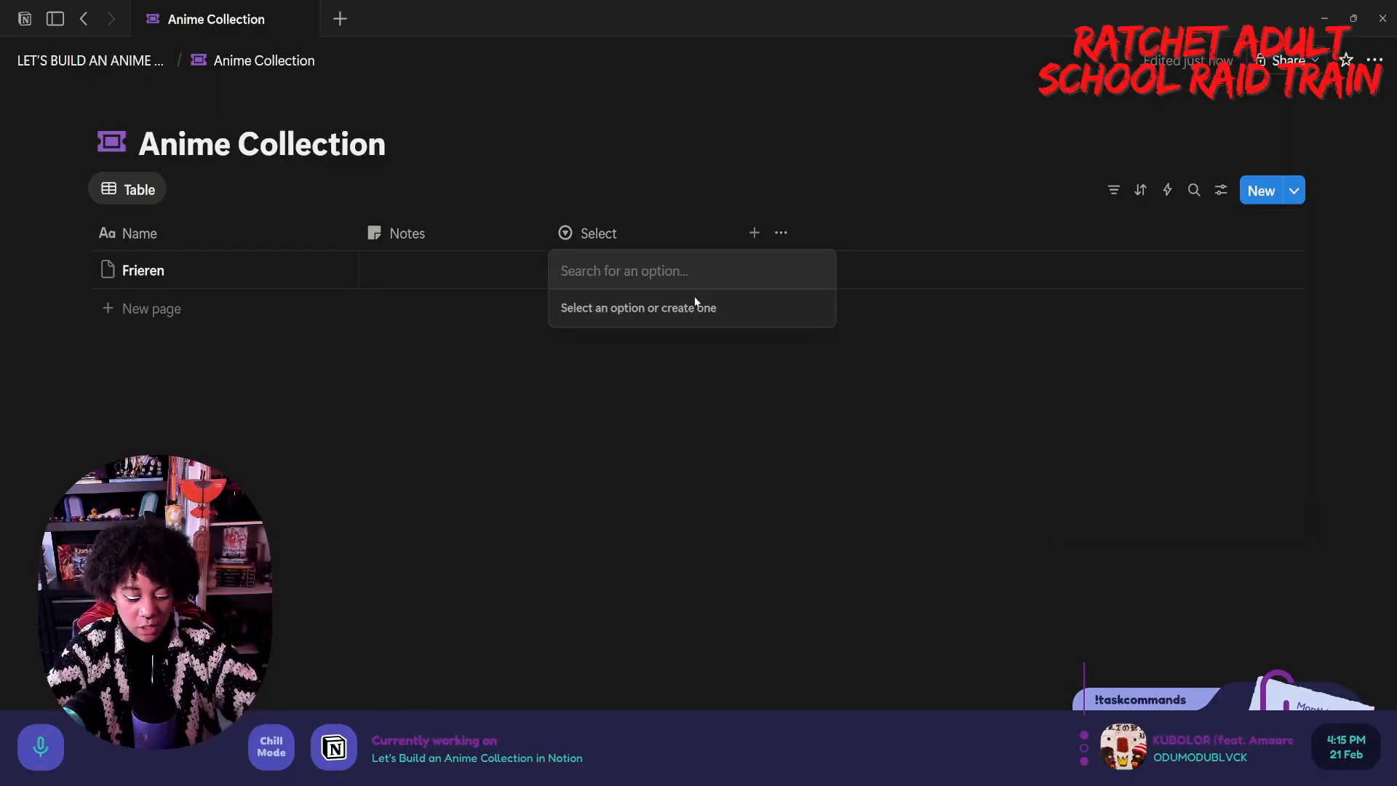
left_click(465, 271)
left_click(467, 267)
type("/e")
key("Escape")
left_click(432, 264)
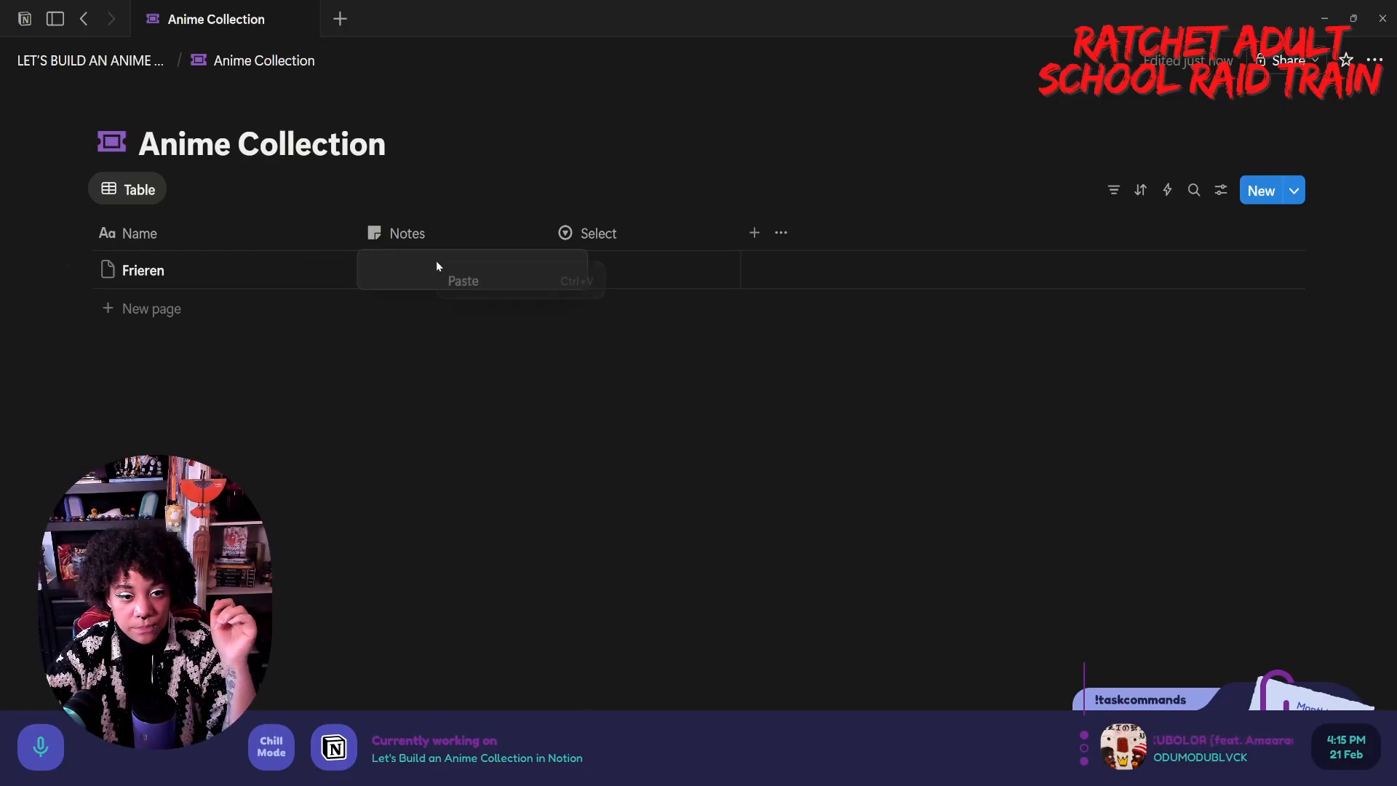
left_click(410, 272)
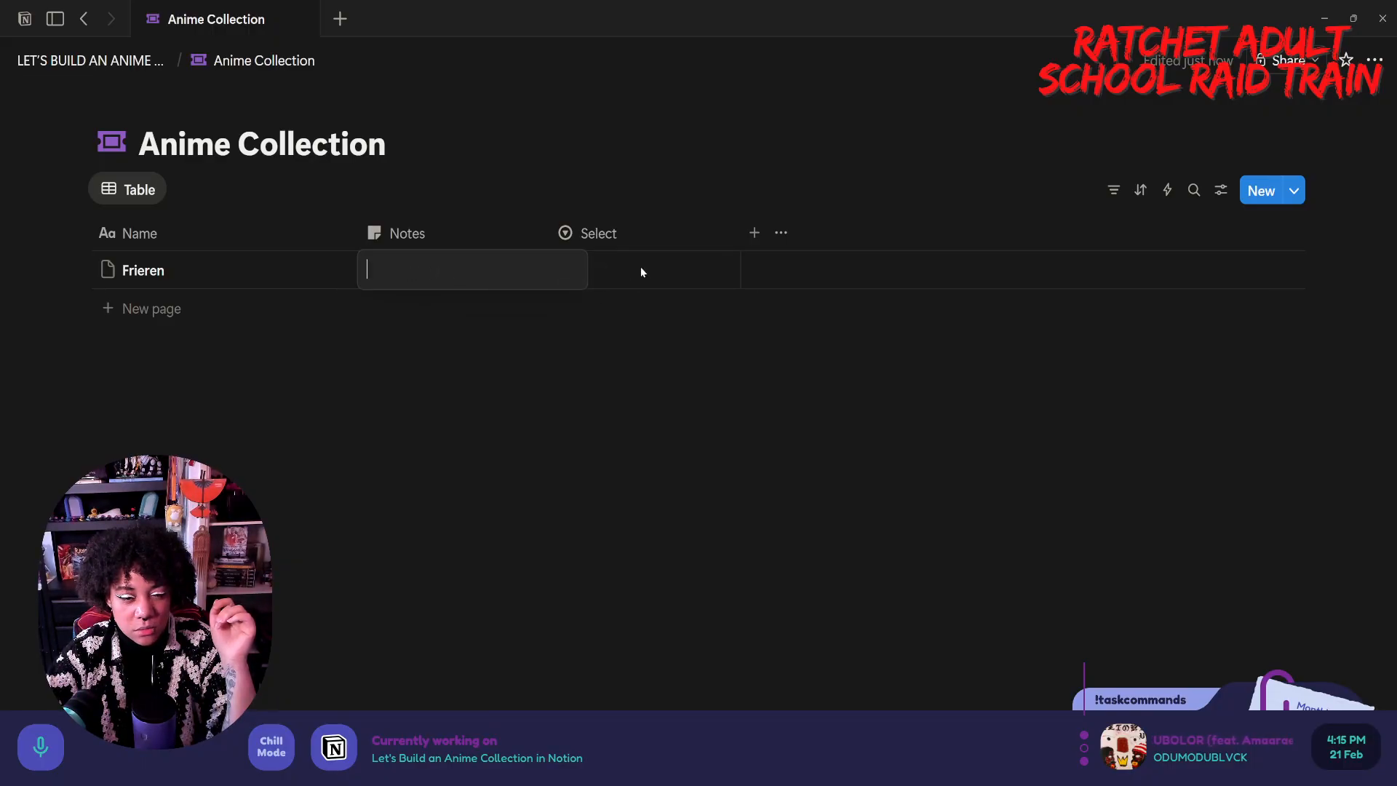
key("Escape")
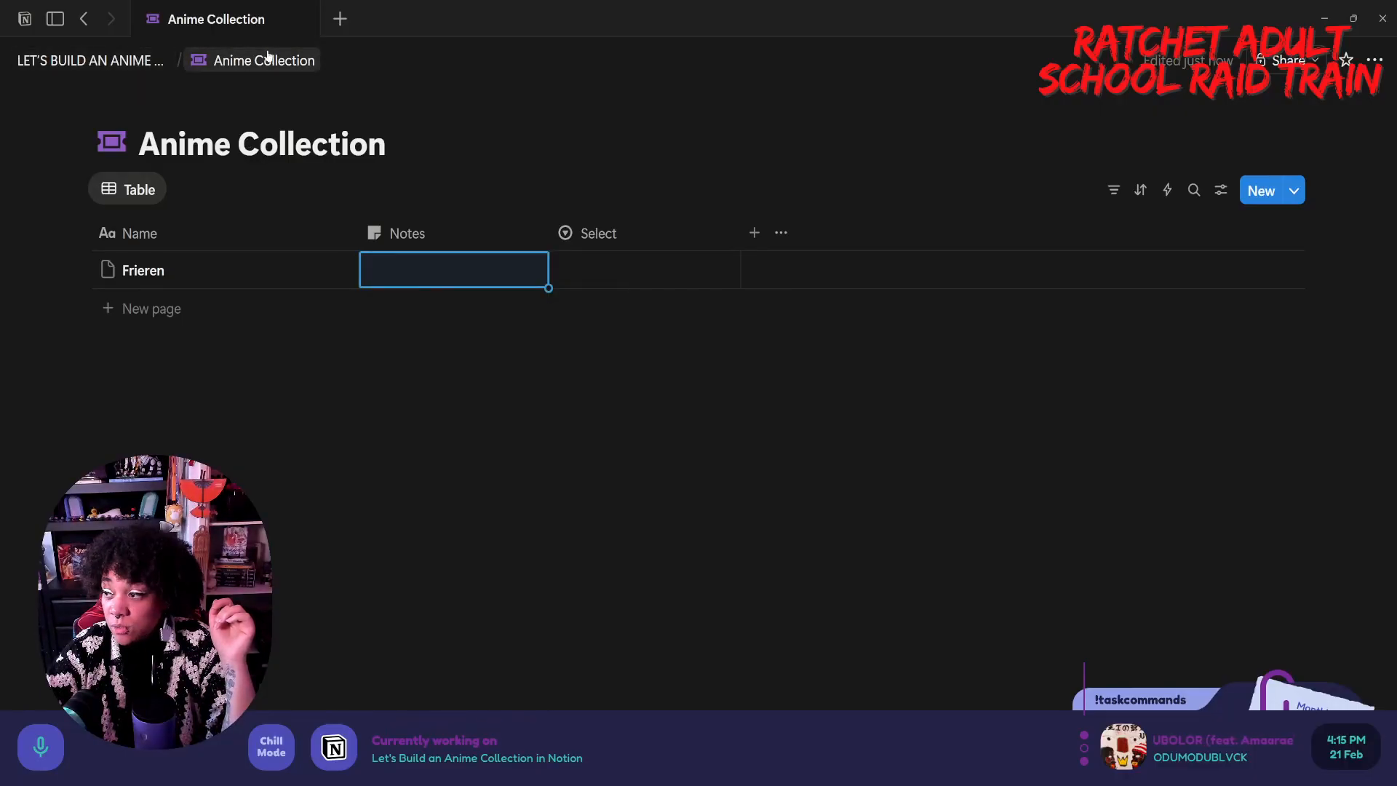
- Return to the parent page and add a line reading "dddd" beneath the Anime Collection link
left_click(126, 63)
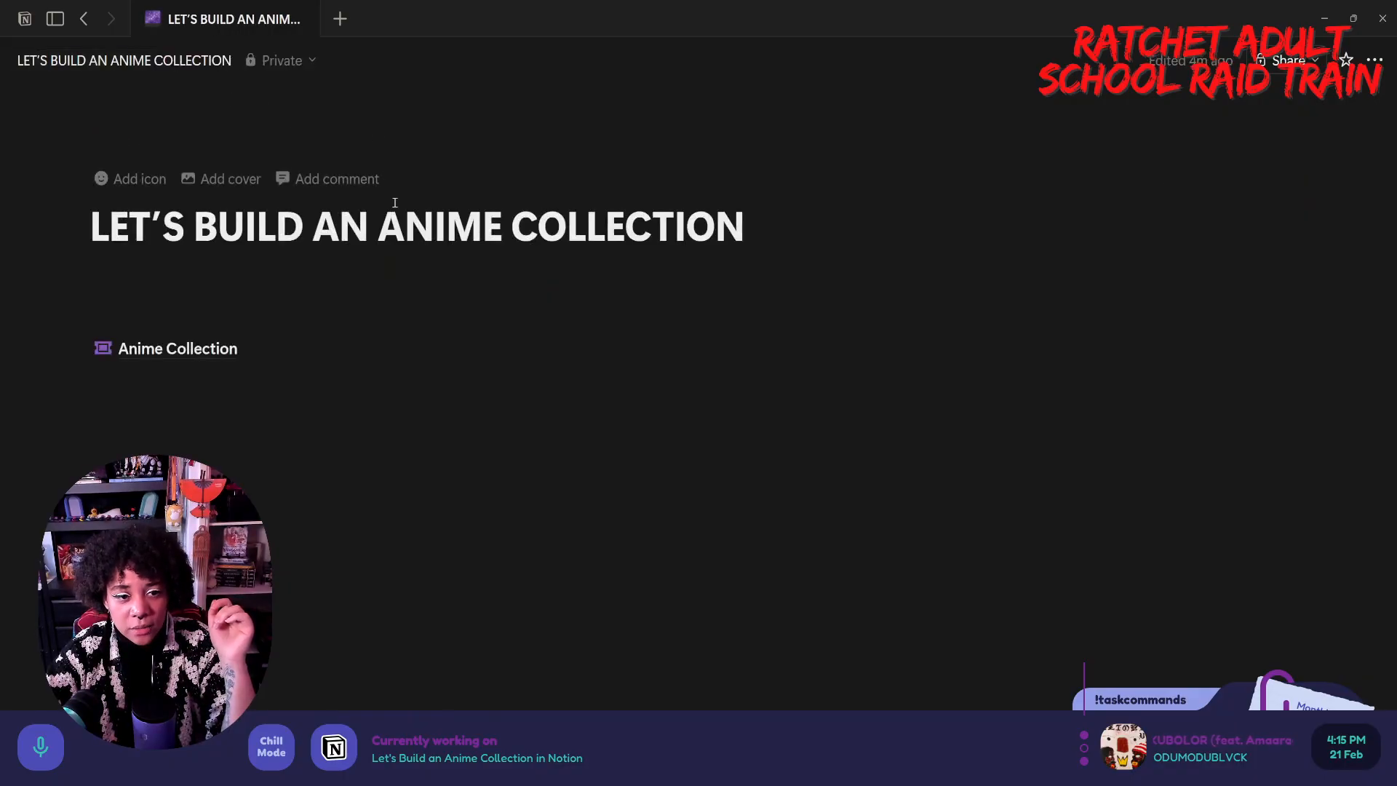
left_click(296, 446)
key("Return")
key("Return")
key("Return")
key("Return")
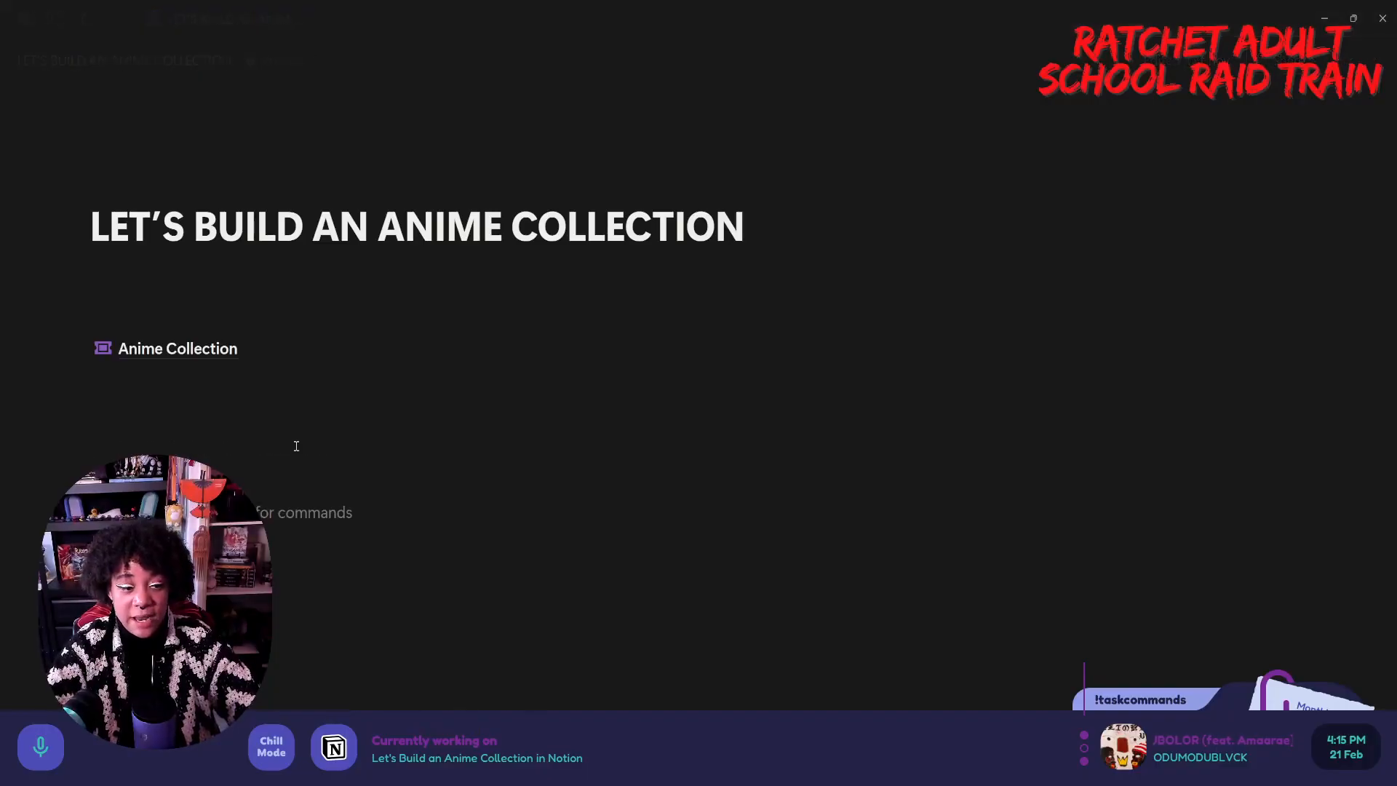
key("BackSpace")
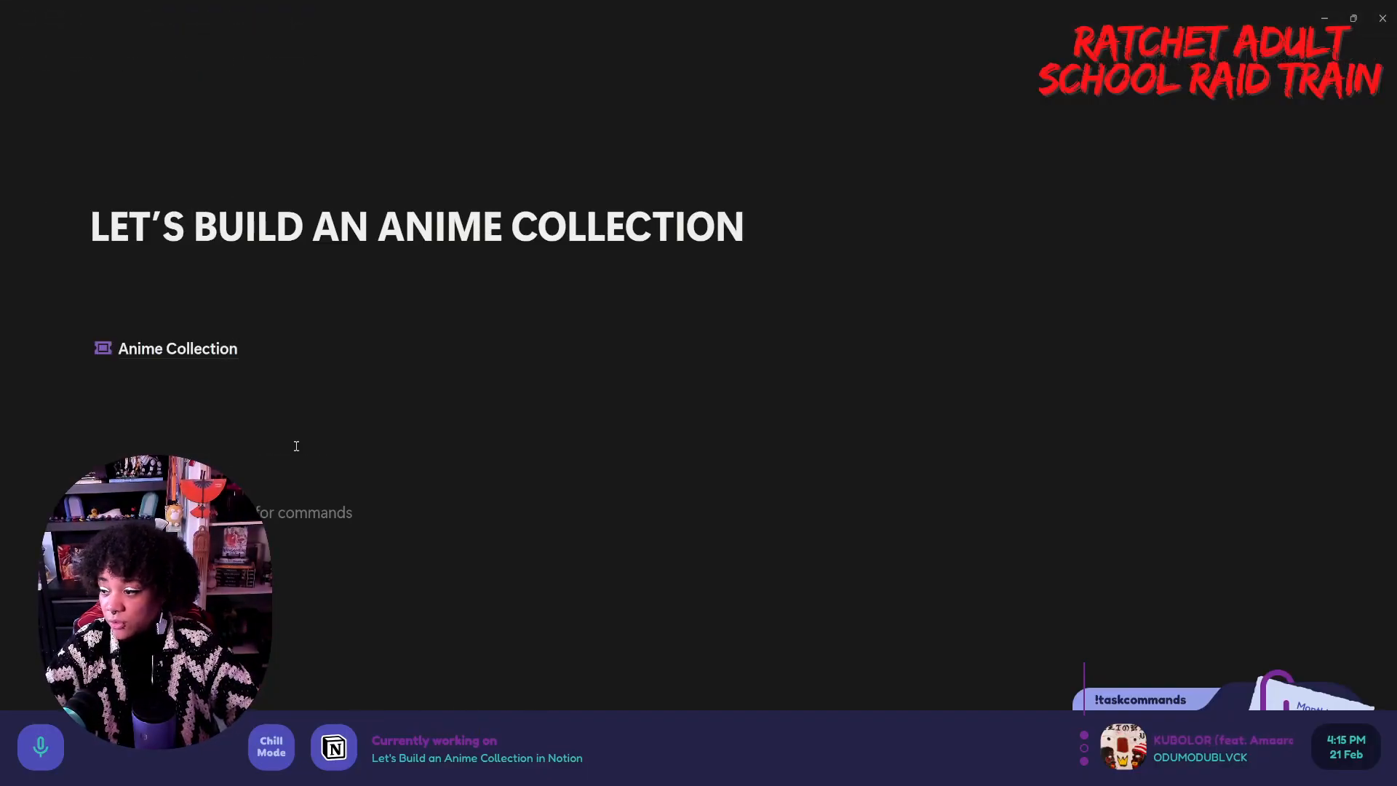
left_click(243, 424)
type("dddd")
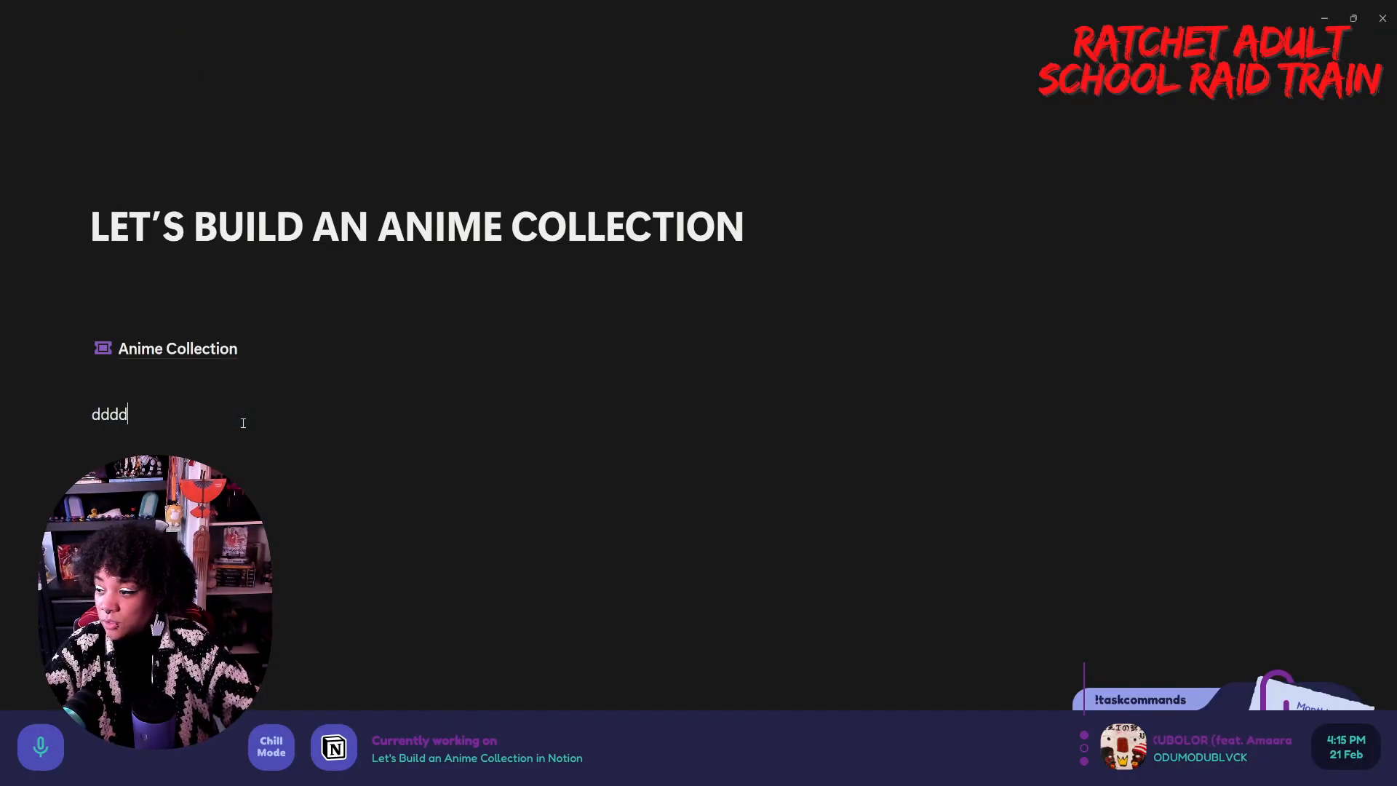
key("ctrl+a")
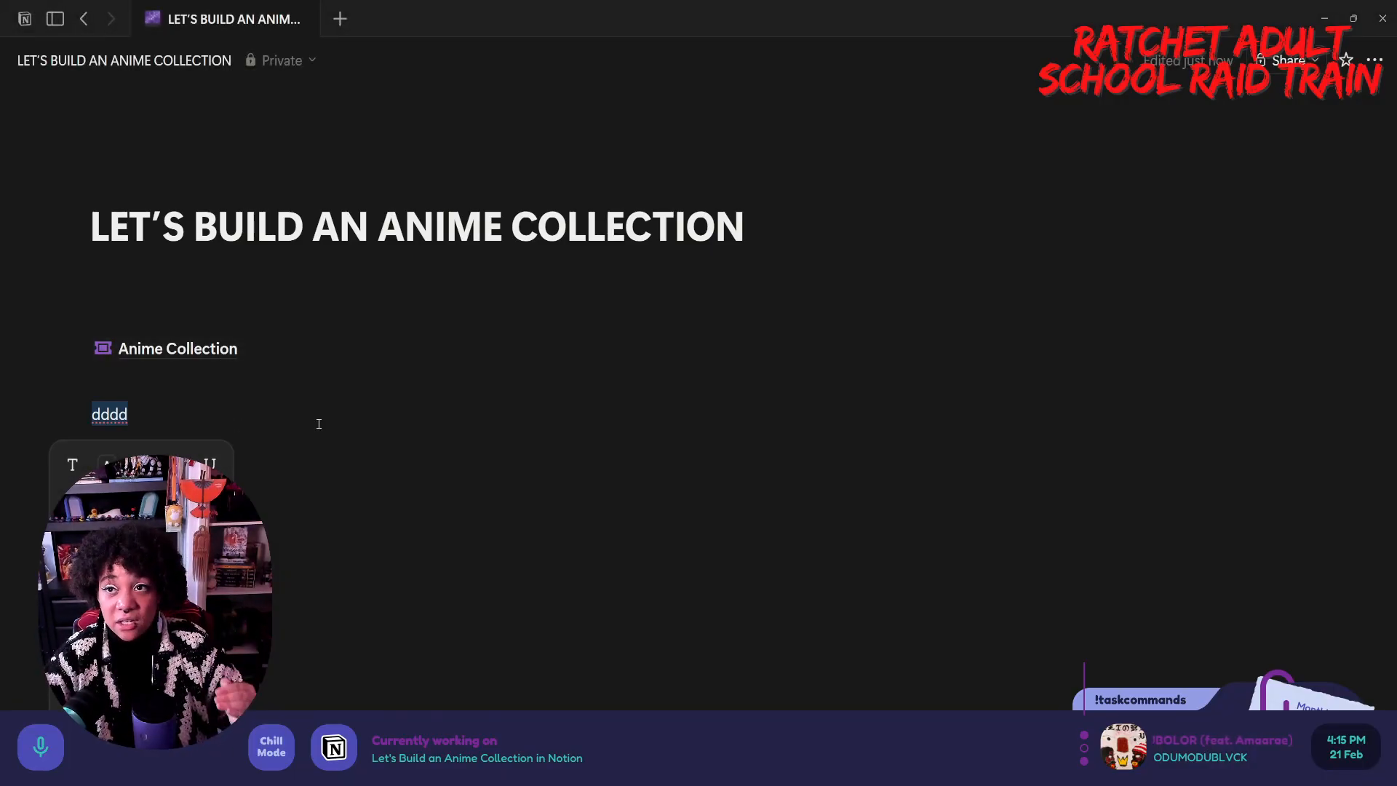
- Write "fuihefiuehf" on the line beneath "dddd" and move that block into a second column beside it
left_click(318, 423)
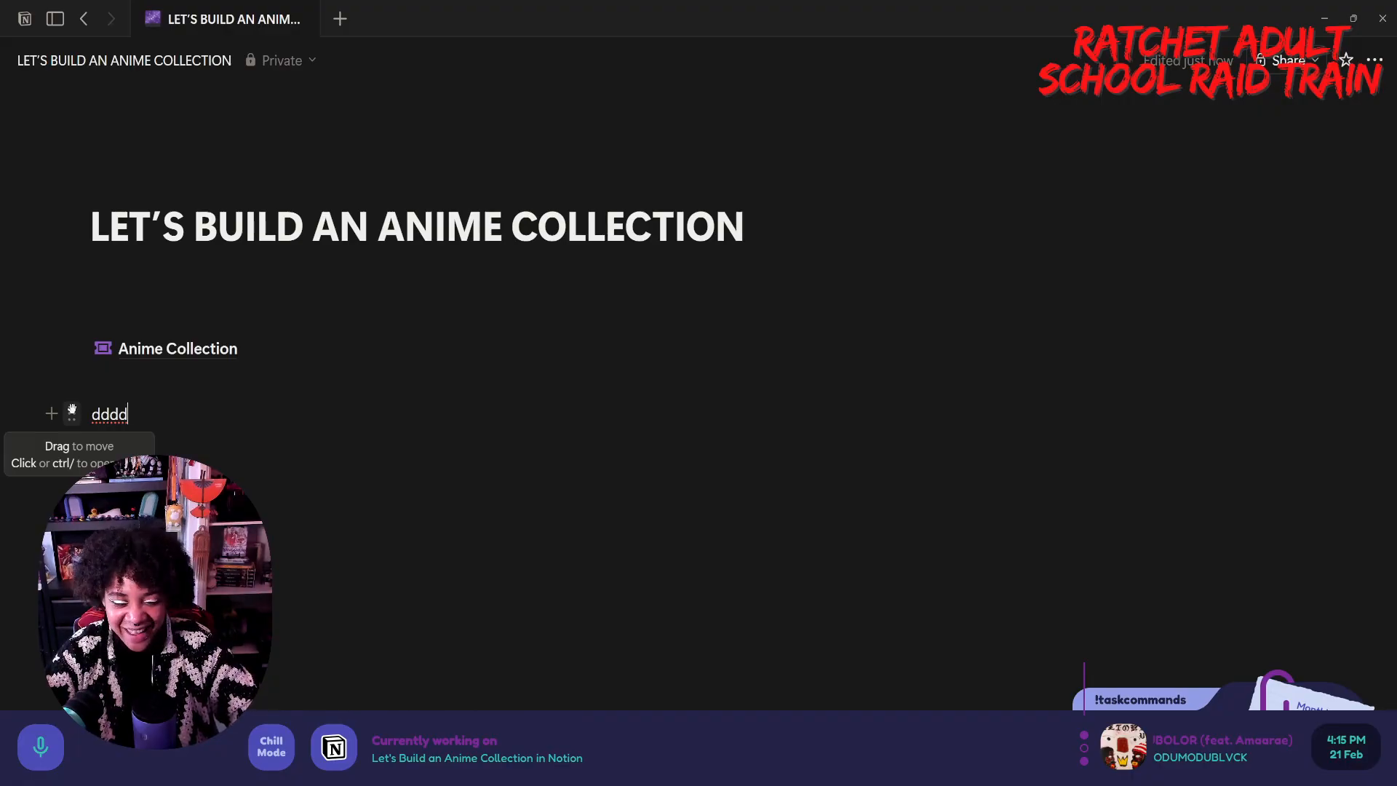
mouse_move(72, 412)
left_mouse_down()
mouse_move(86, 395)
mouse_move(346, 440)
mouse_move(90, 427)
mouse_move(51, 412)
left_mouse_up()
left_click(169, 443)
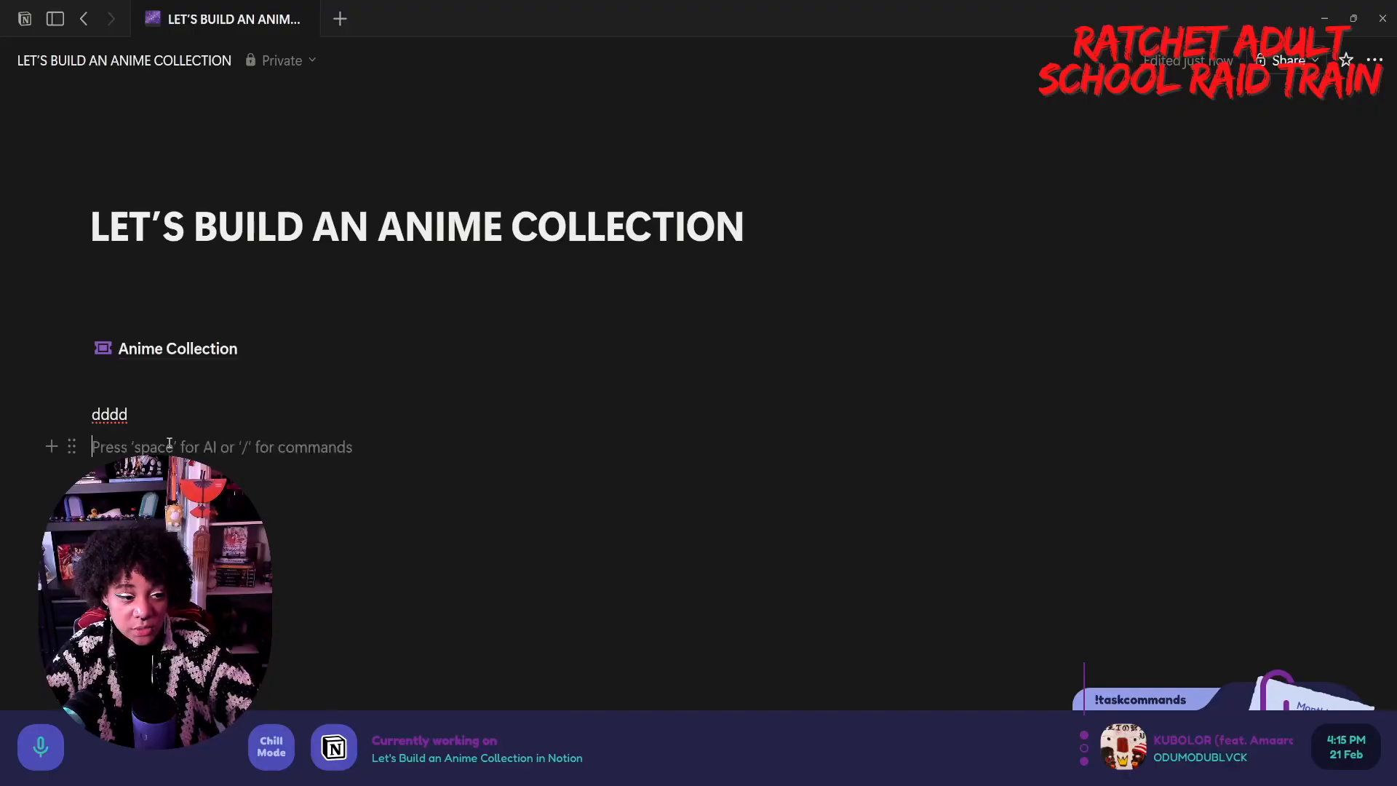
type("fuihefiuehf")
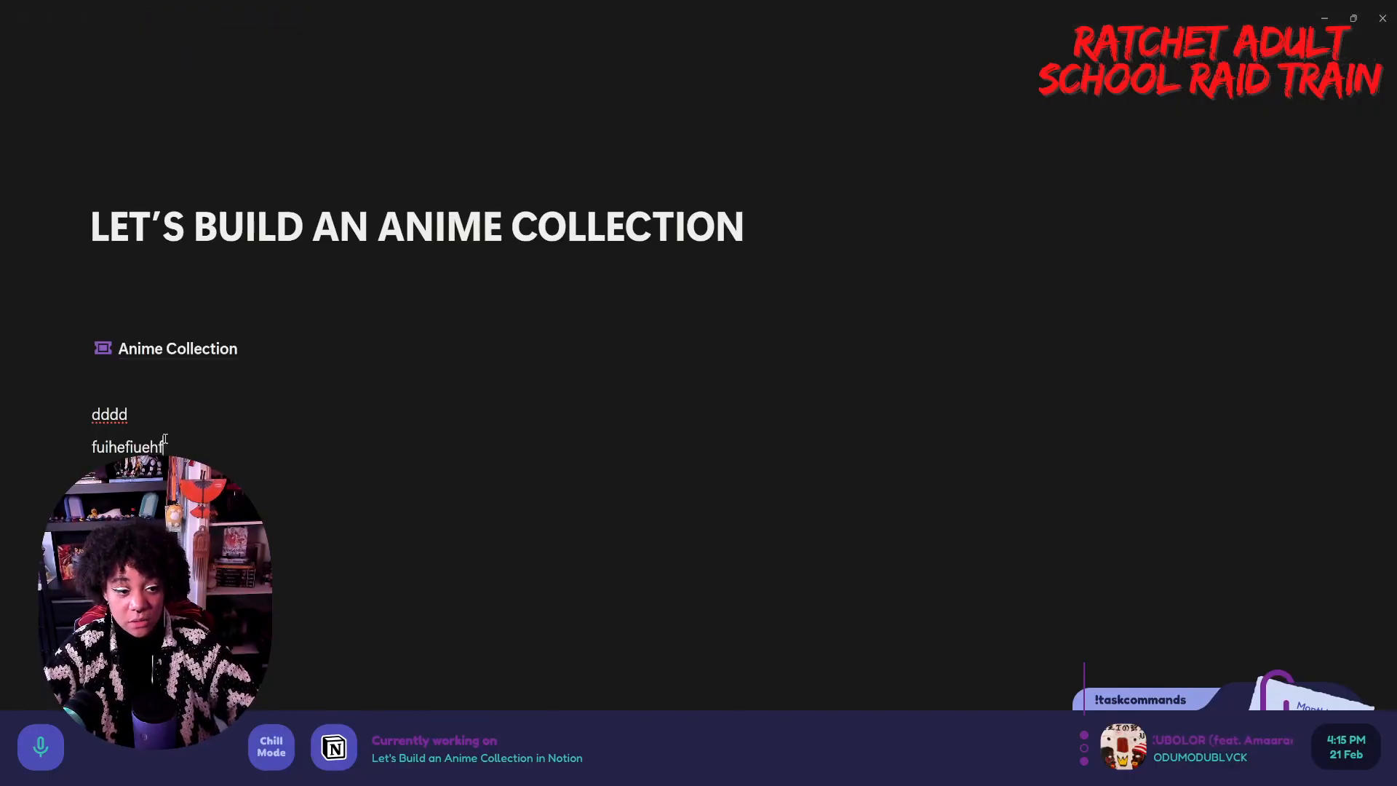
left_click_drag(72, 446, 1312, 409)
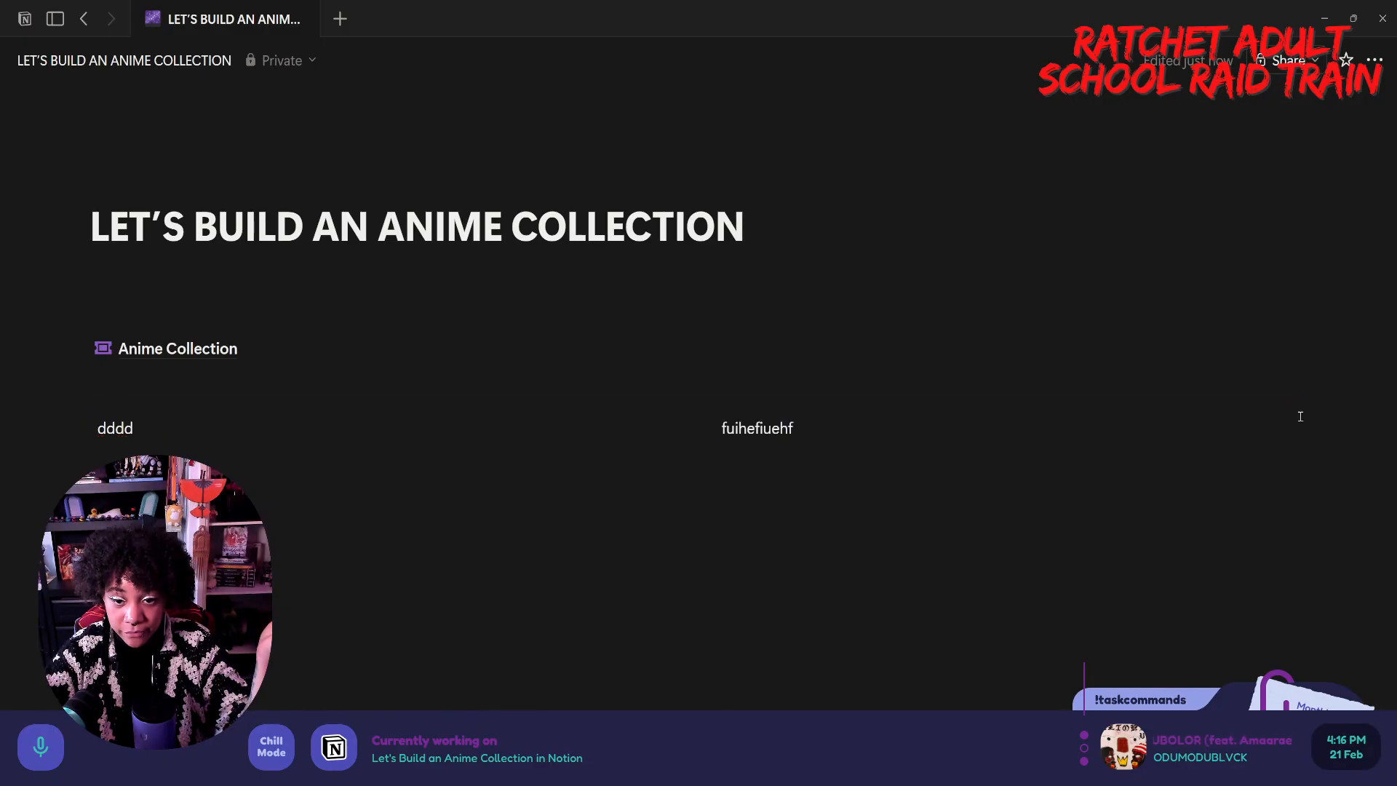
left_click(700, 498)
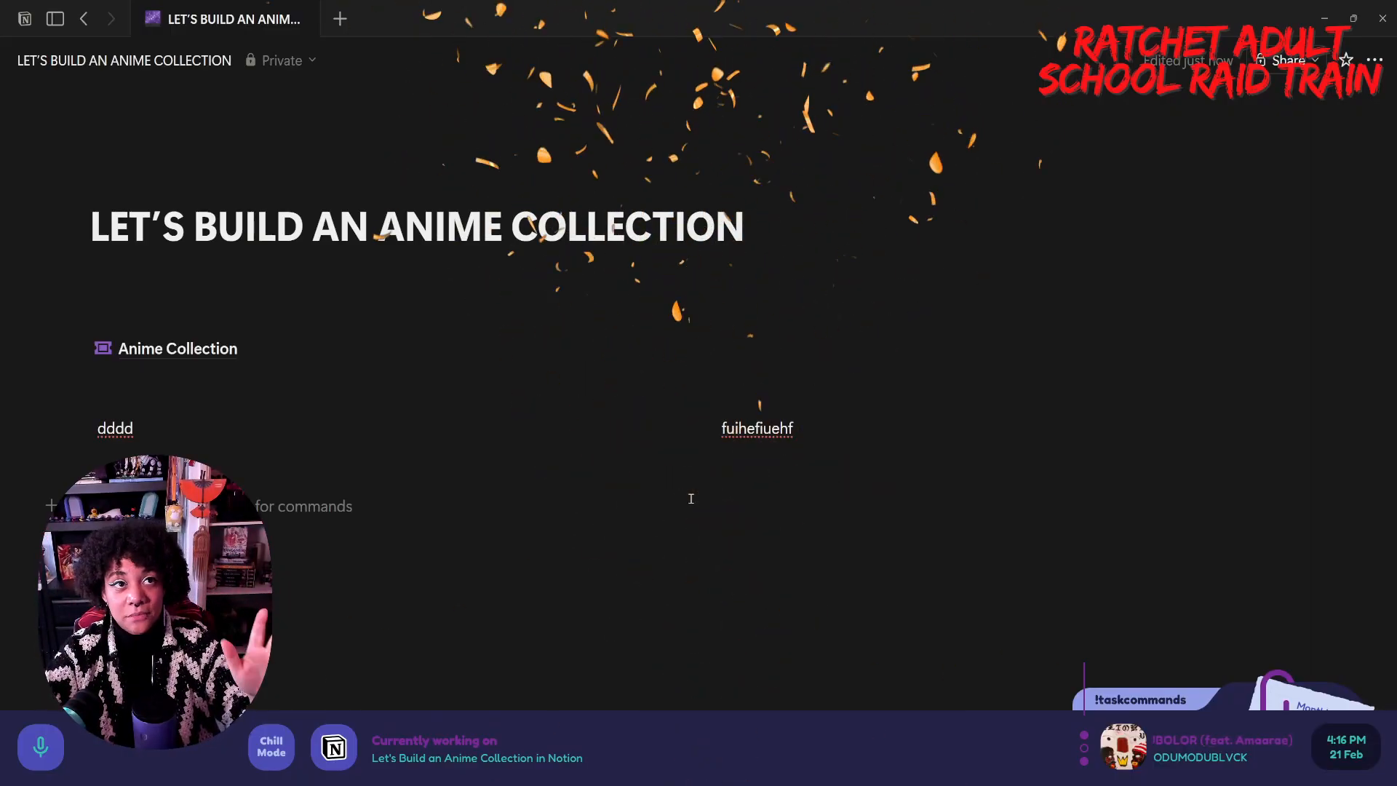
- Replace the "dddd" text with the /emoji command to bring up the emoji picker
left_click(372, 426)
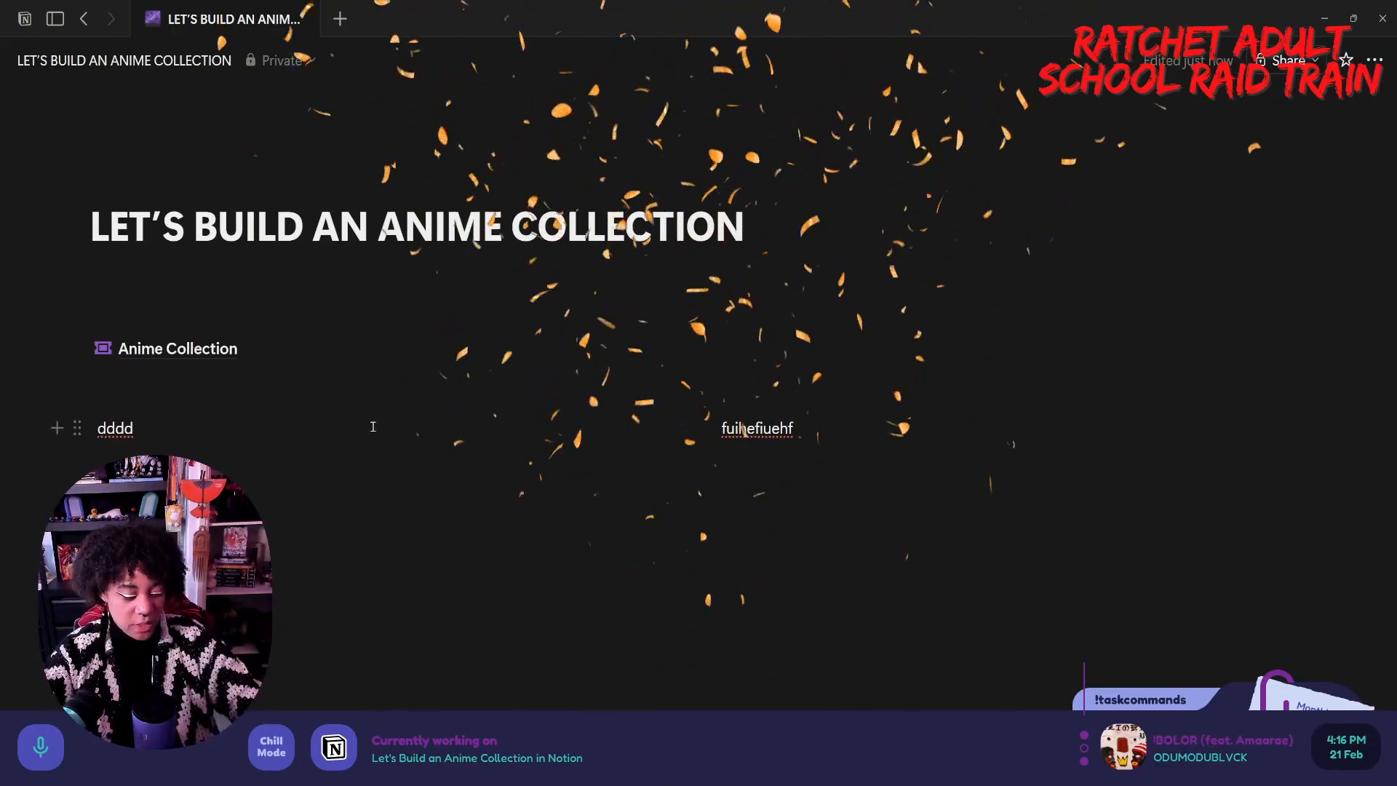
key("ctrl+a")
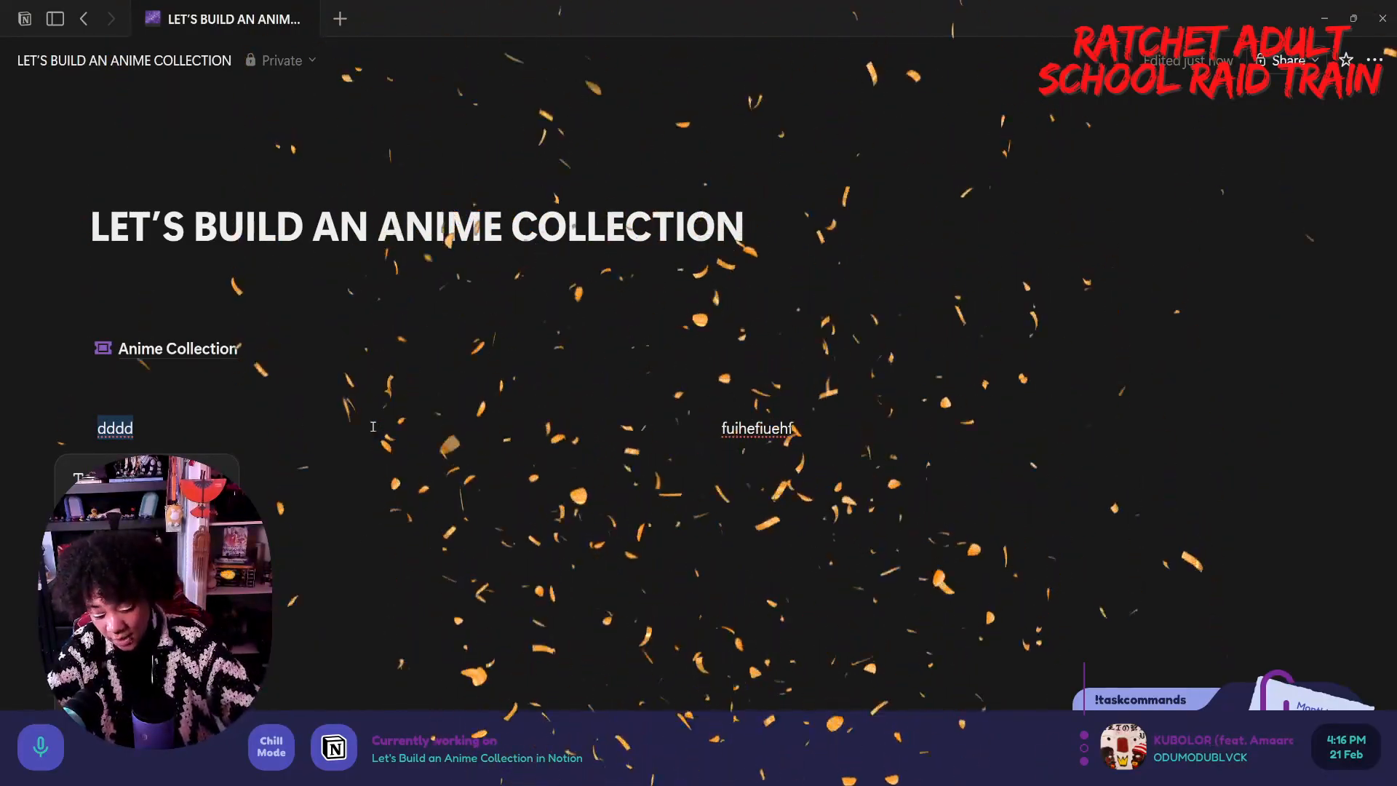
type("/emo")
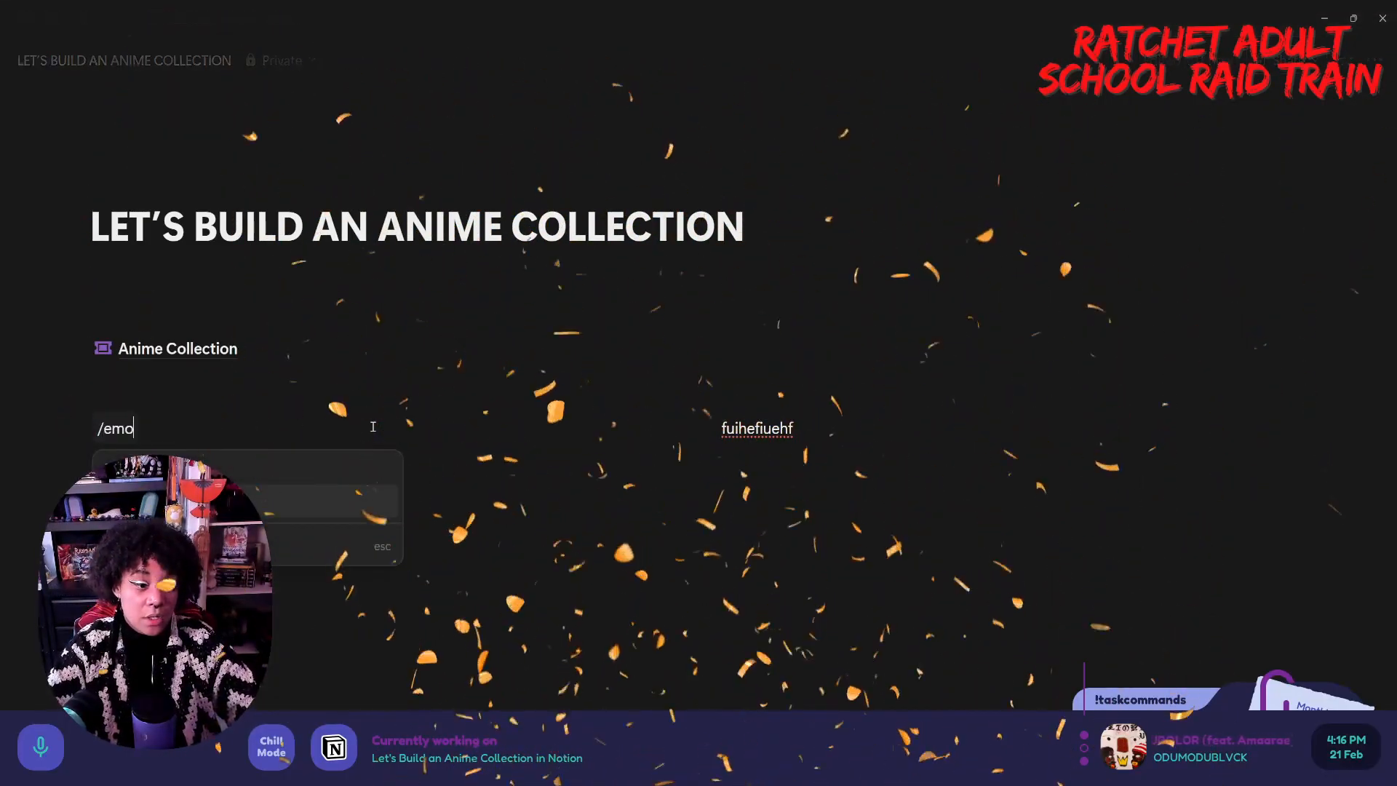
key("Return")
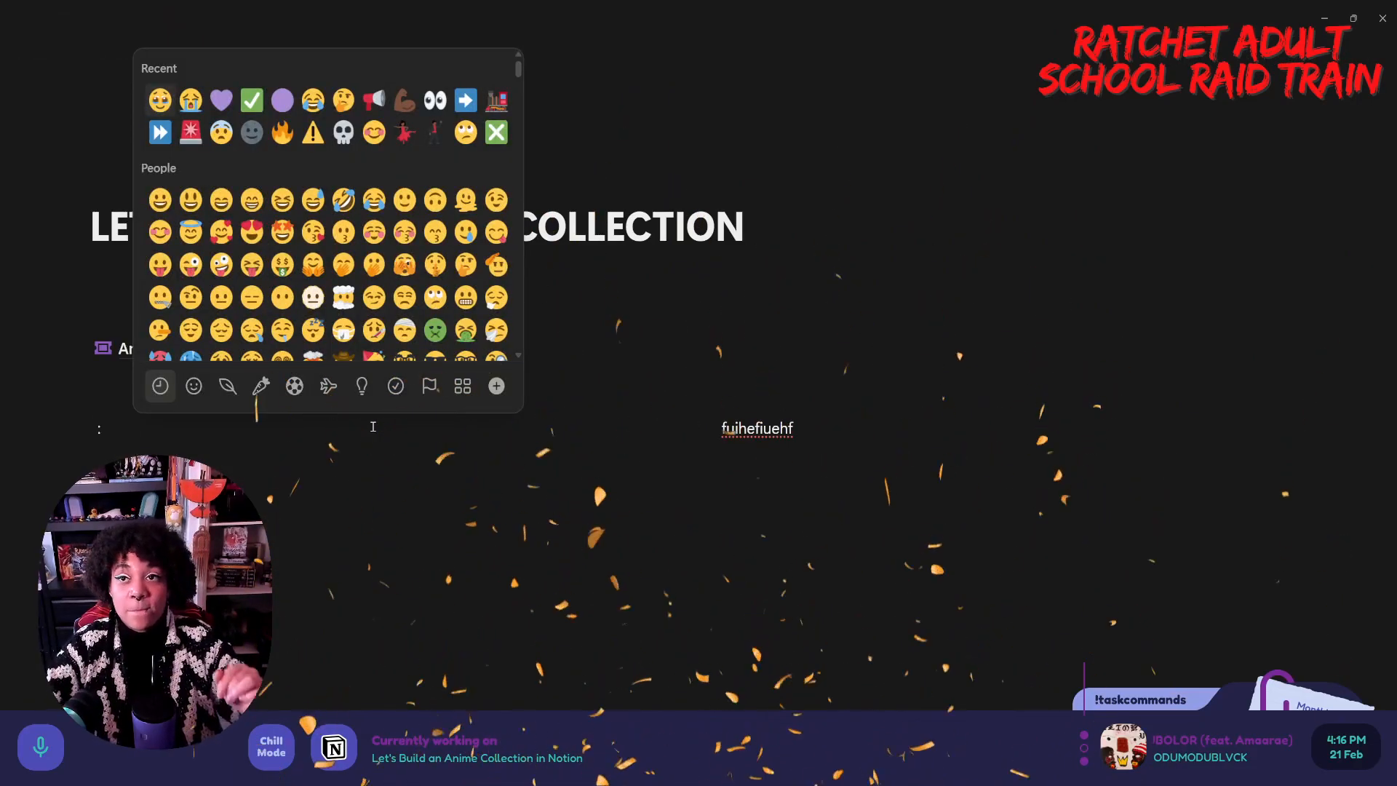
key("BackSpace")
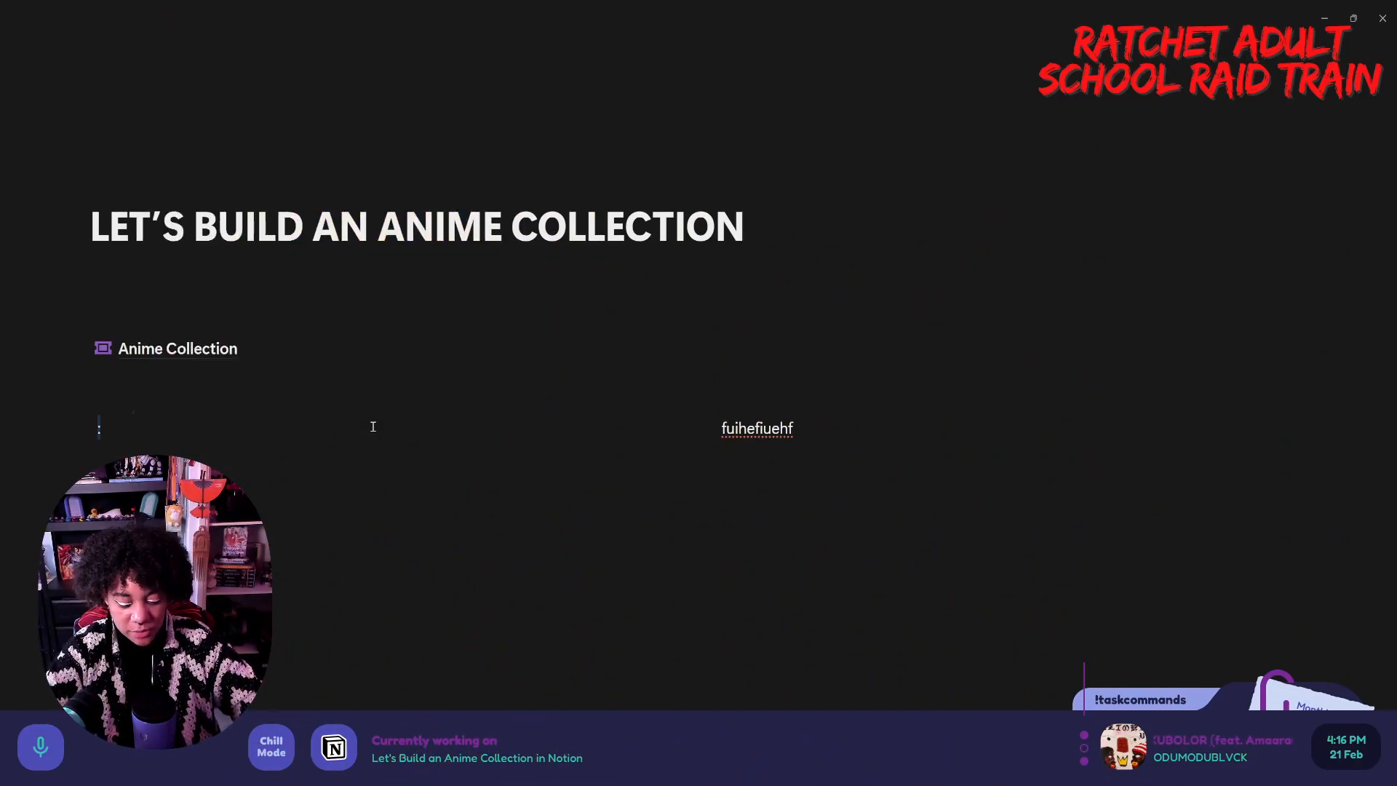
type("/")
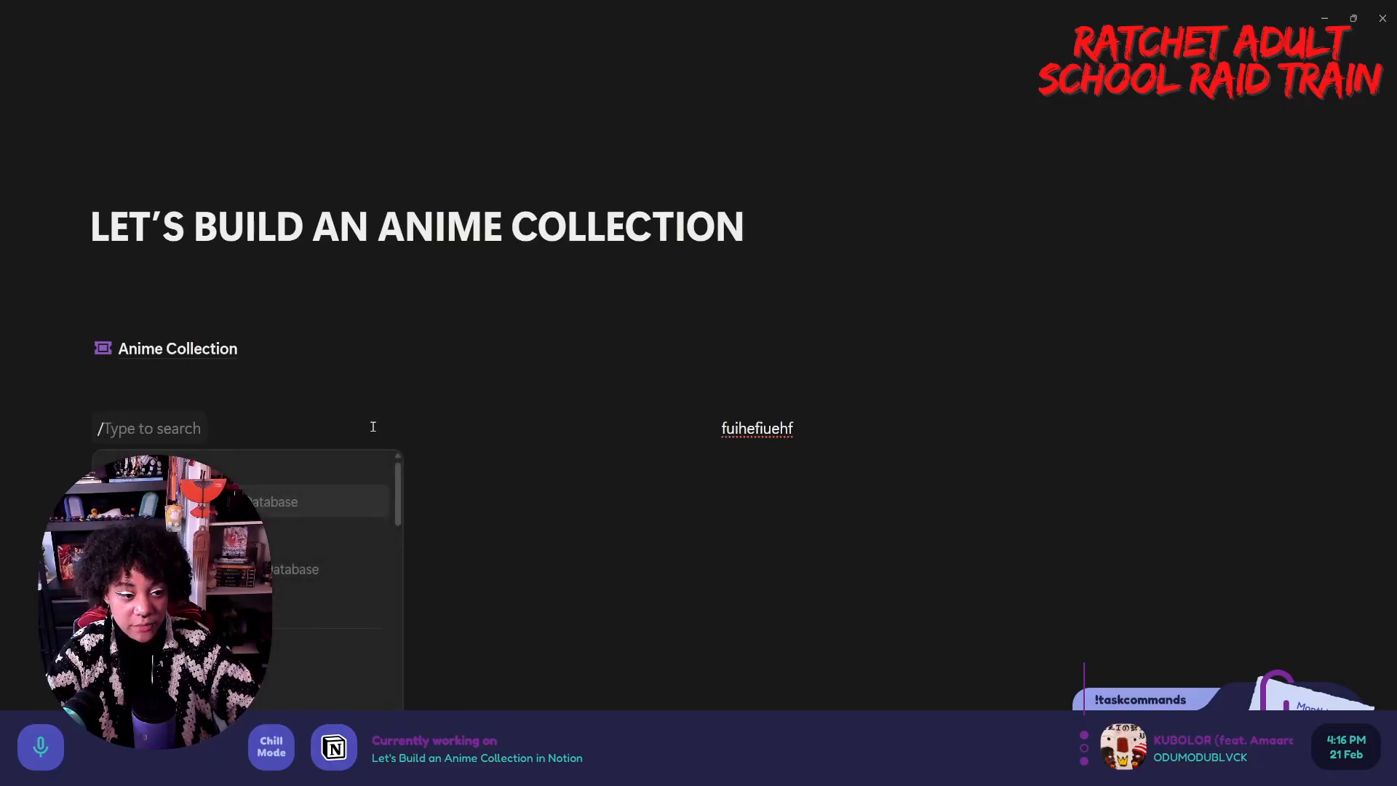
type("emoji")
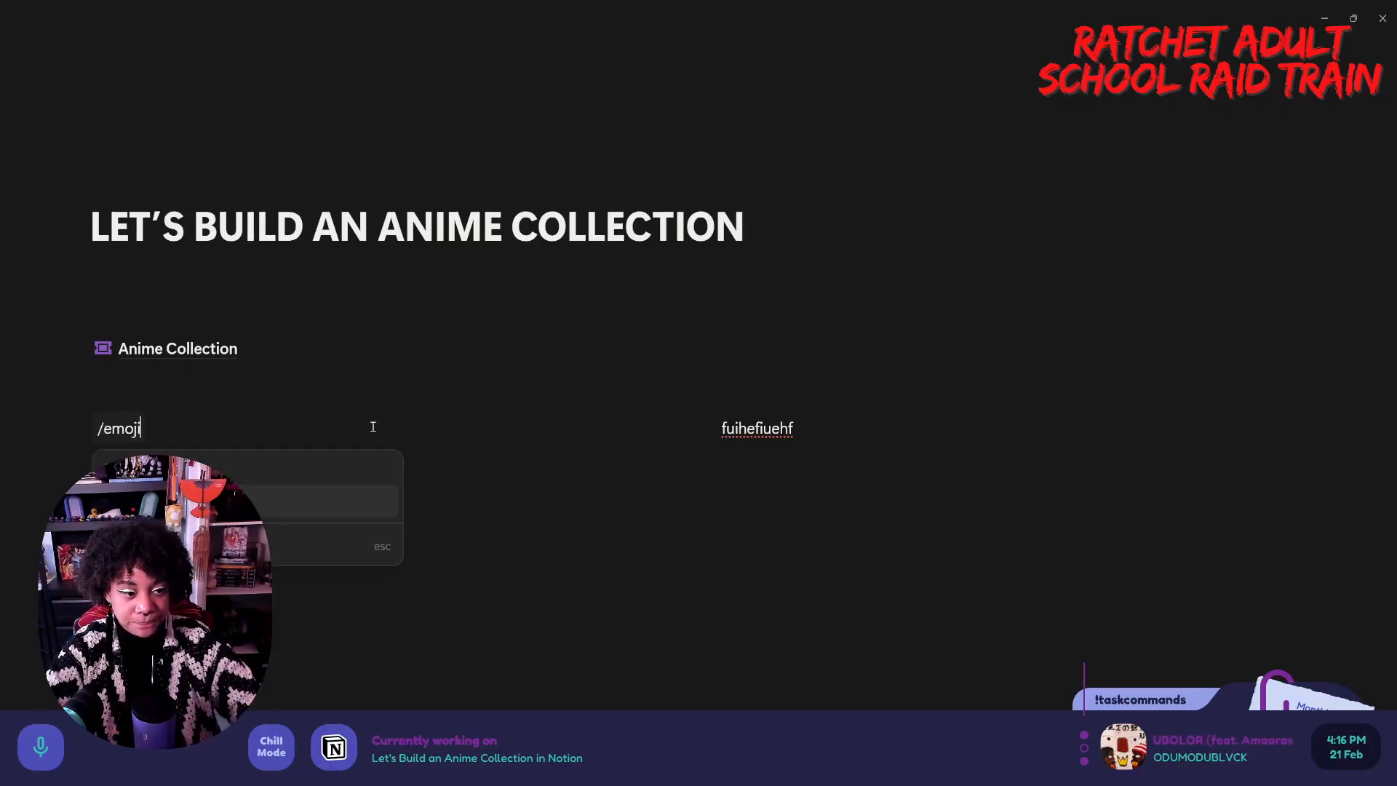
key("Return")
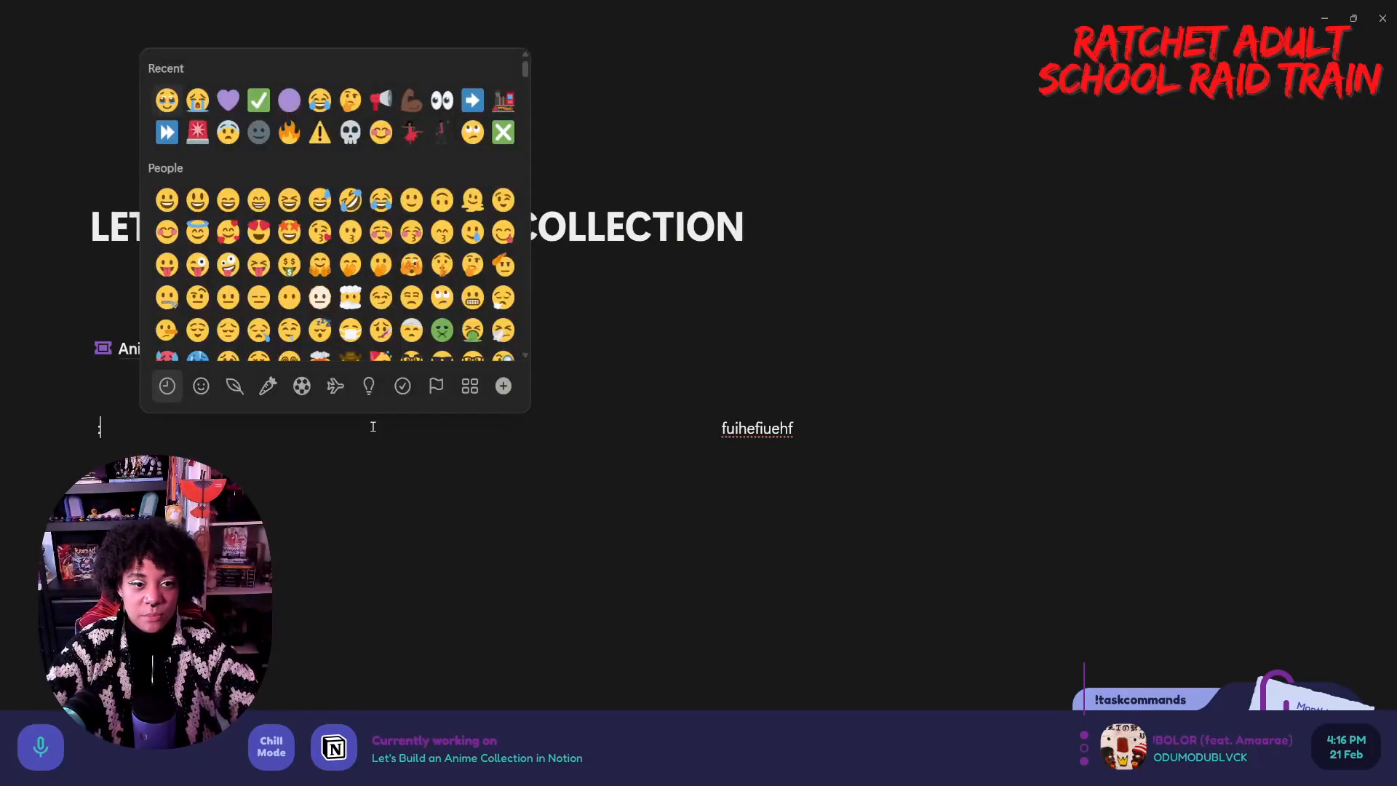
- Browse the recent and people emojis in the emoji picker
scroll(370, 170, "down", 2)
scroll(370, 170, "up", 2)
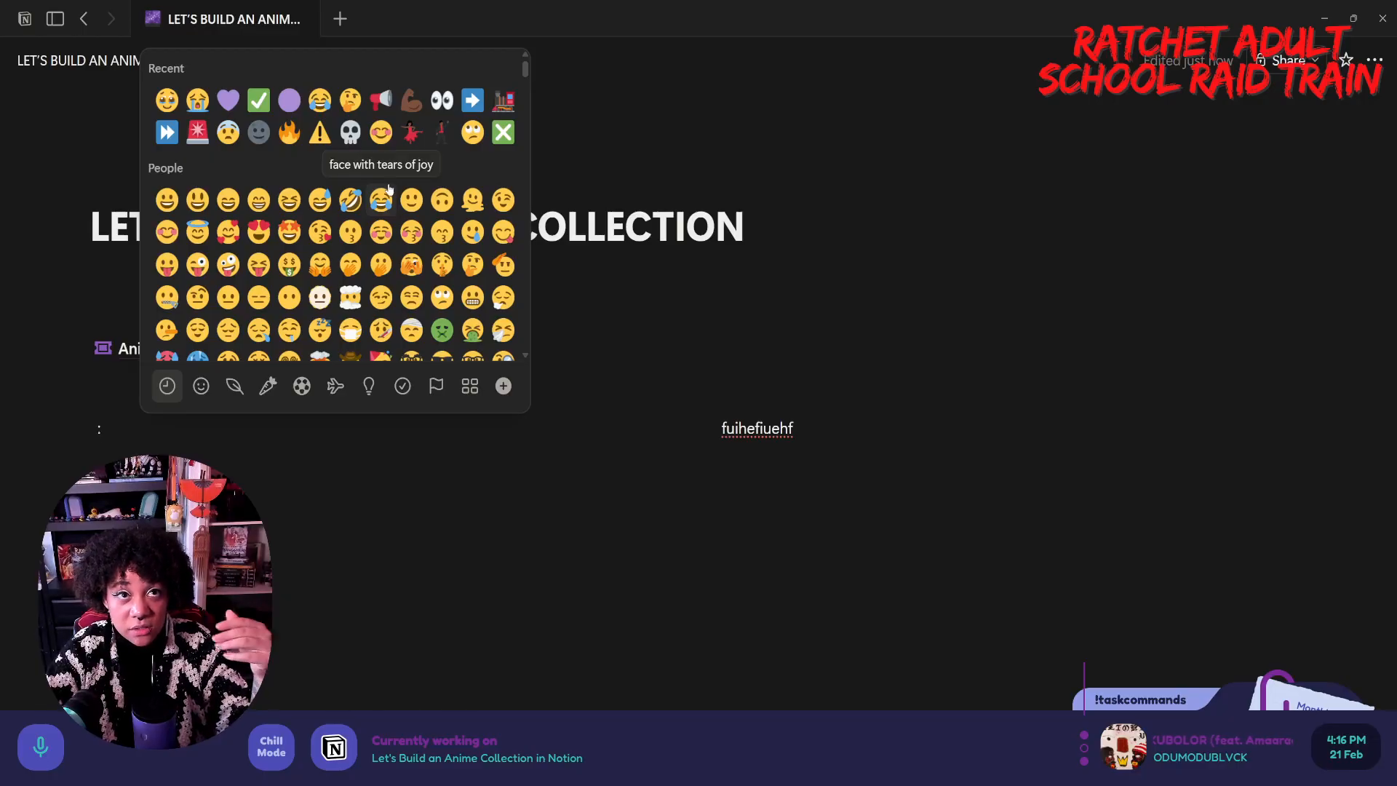
scroll(389, 190, "down", 2)
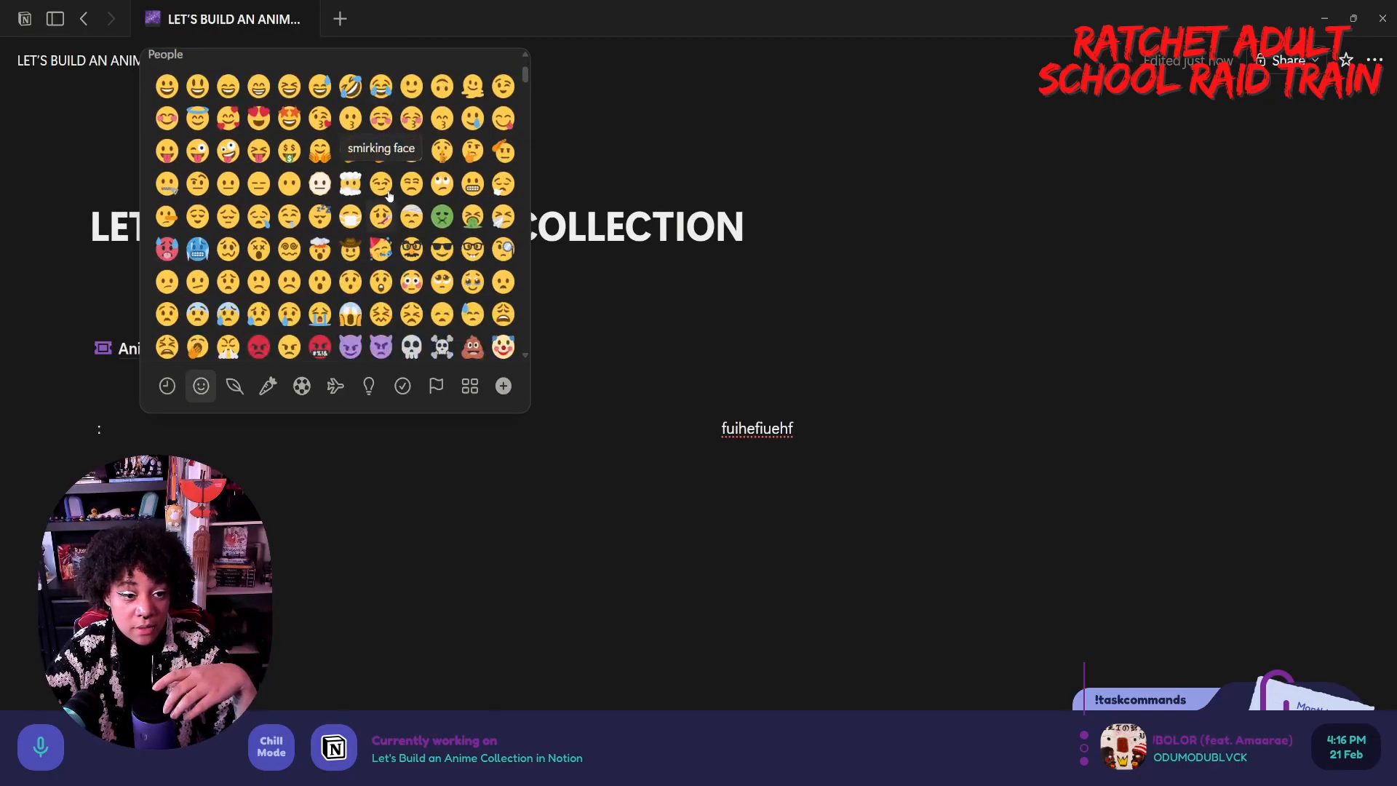
scroll(390, 195, "down", 3)
scroll(387, 325, "down", 10)
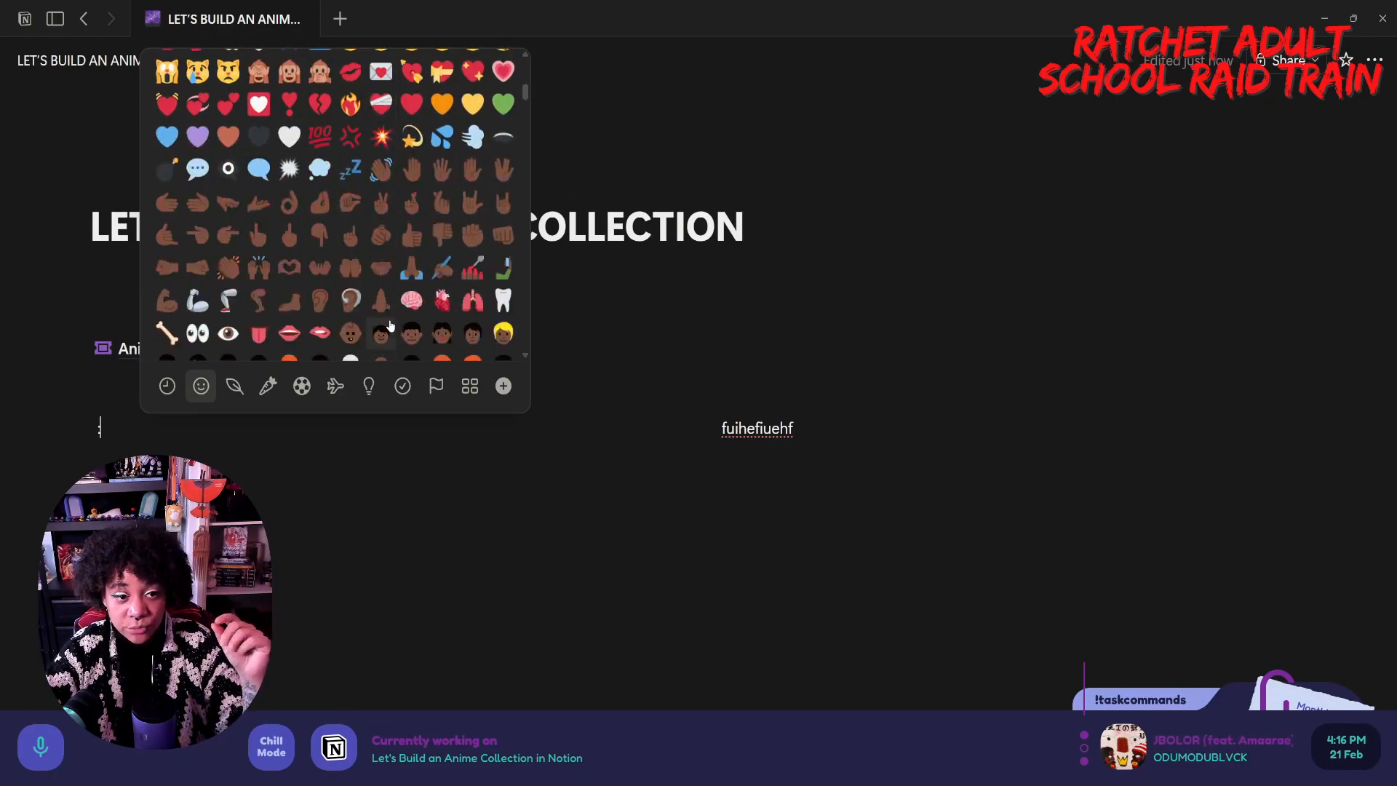
scroll(389, 326, "down", 8)
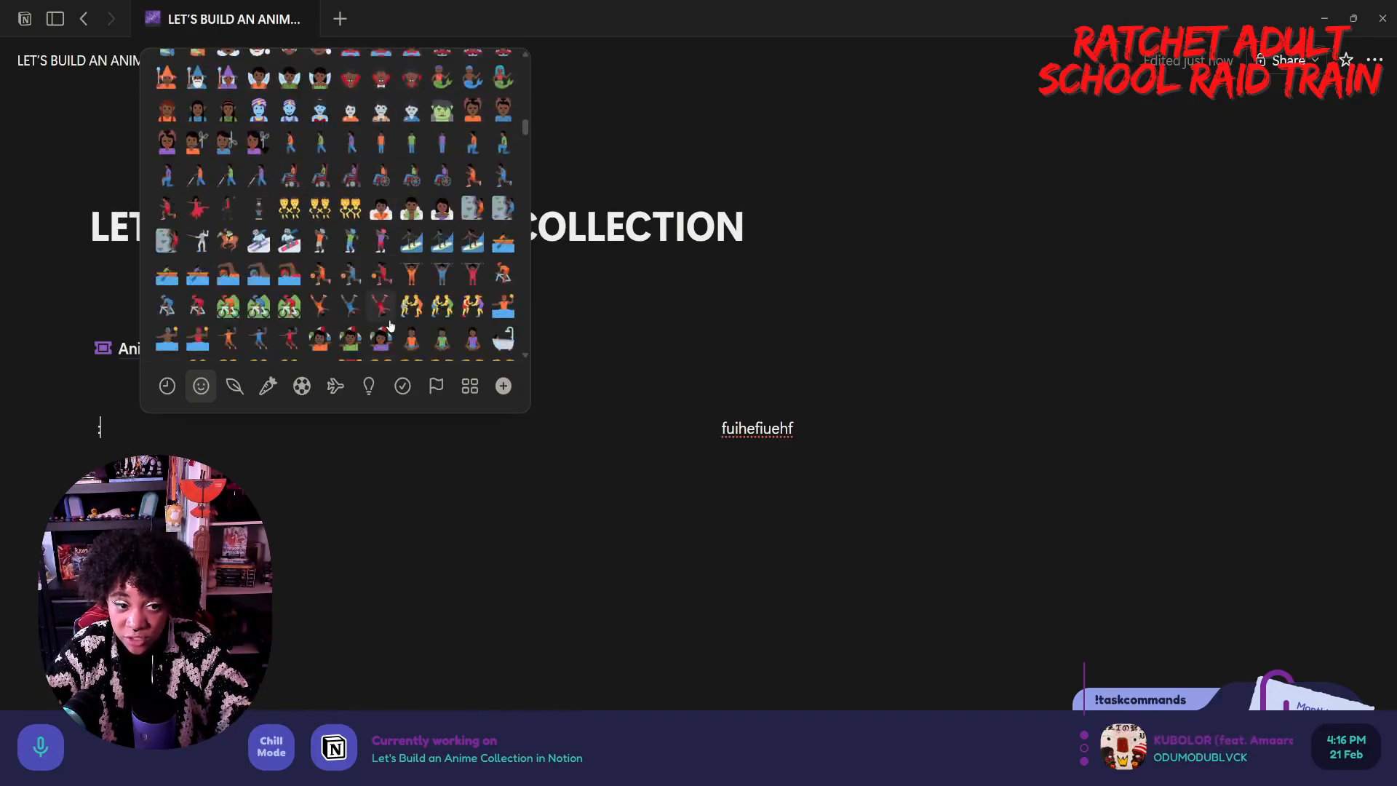
scroll(390, 334, "up", 20)
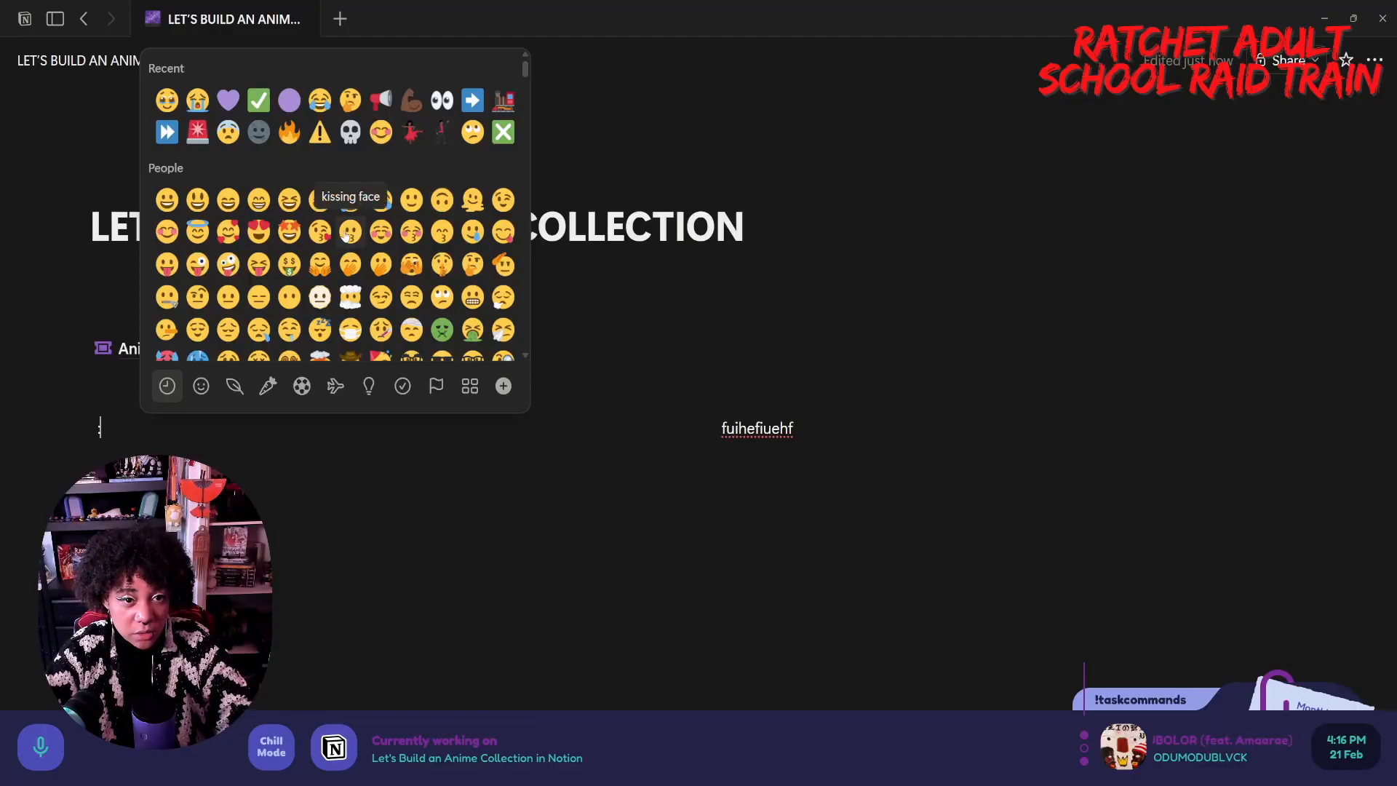
- Search the emojis for "star" and insert the yellow star in the first column
type("star")
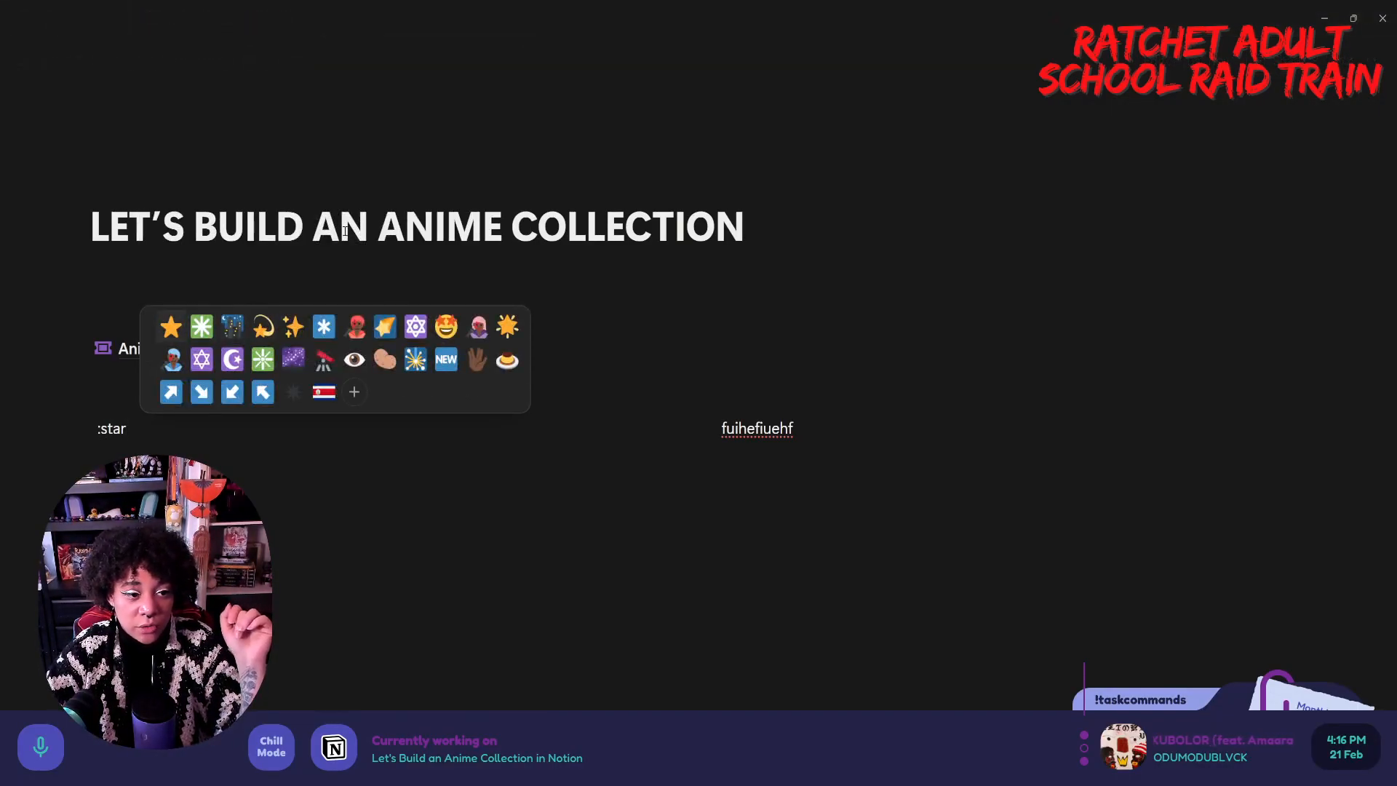
key("Right")
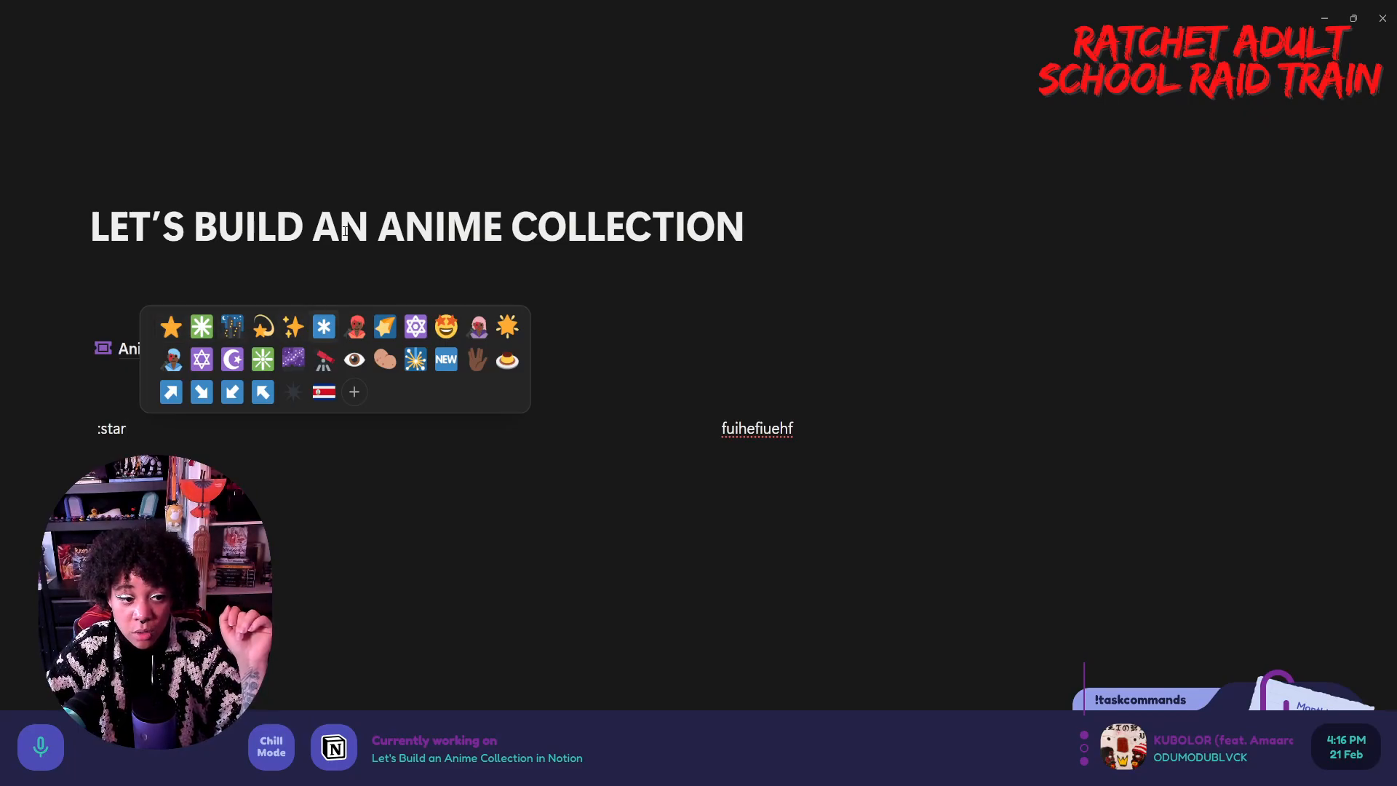
key("Left")
key("Left")
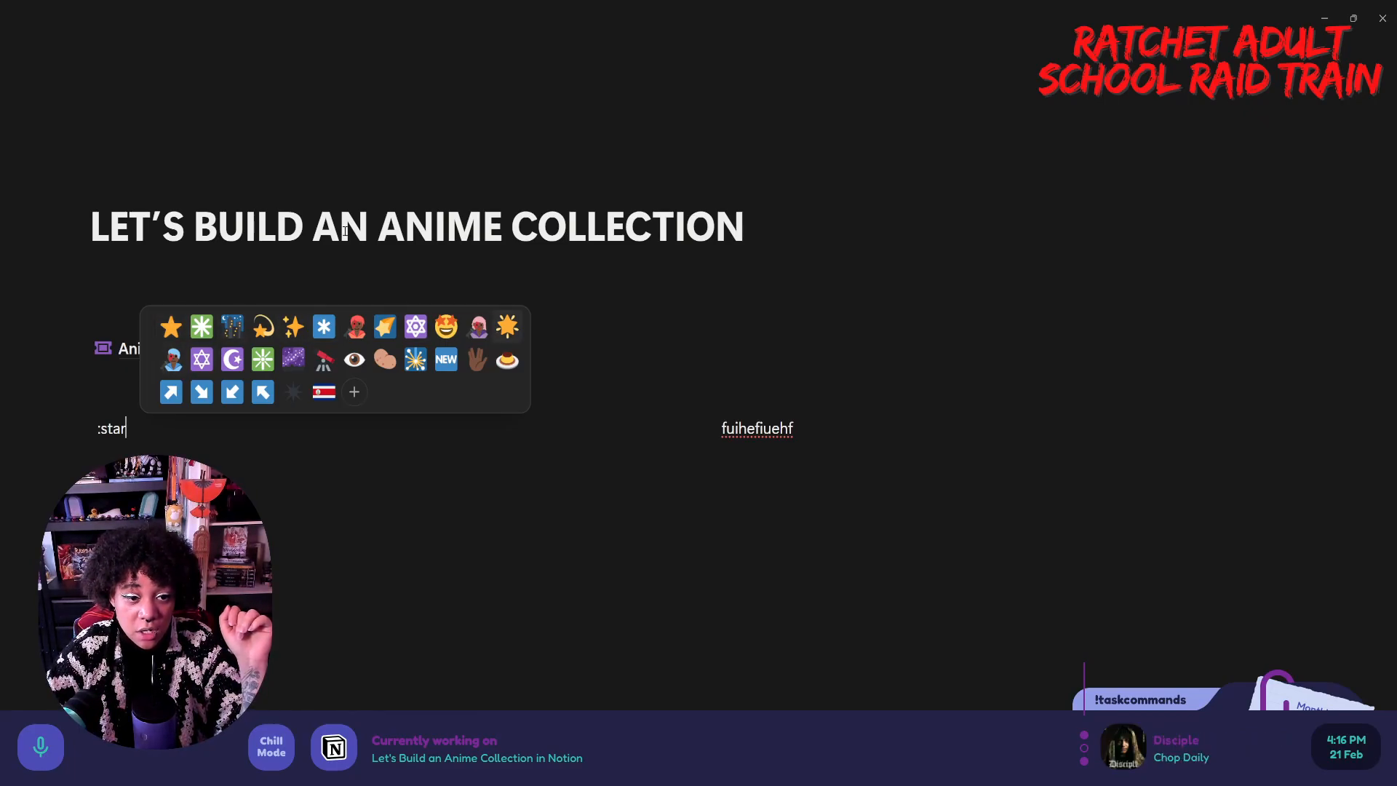
key("Left")
key("Left")
key("Left")
key("Return")
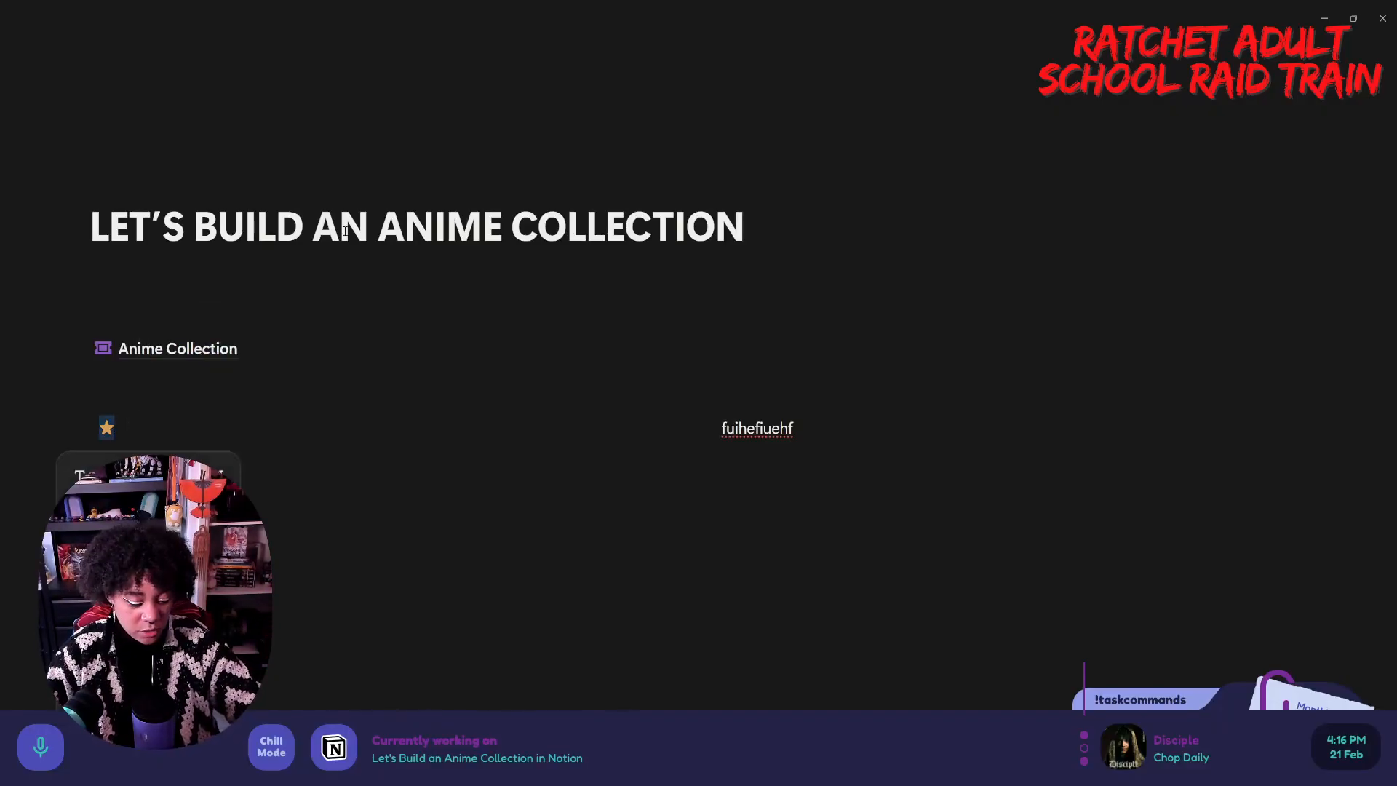
- Insert eggplant emojis after the star, searching for "egg", and delete them again
key("Right")
type(":egg")
key("Right")
key("Right")
key("Right")
key("Return")
key("Right")
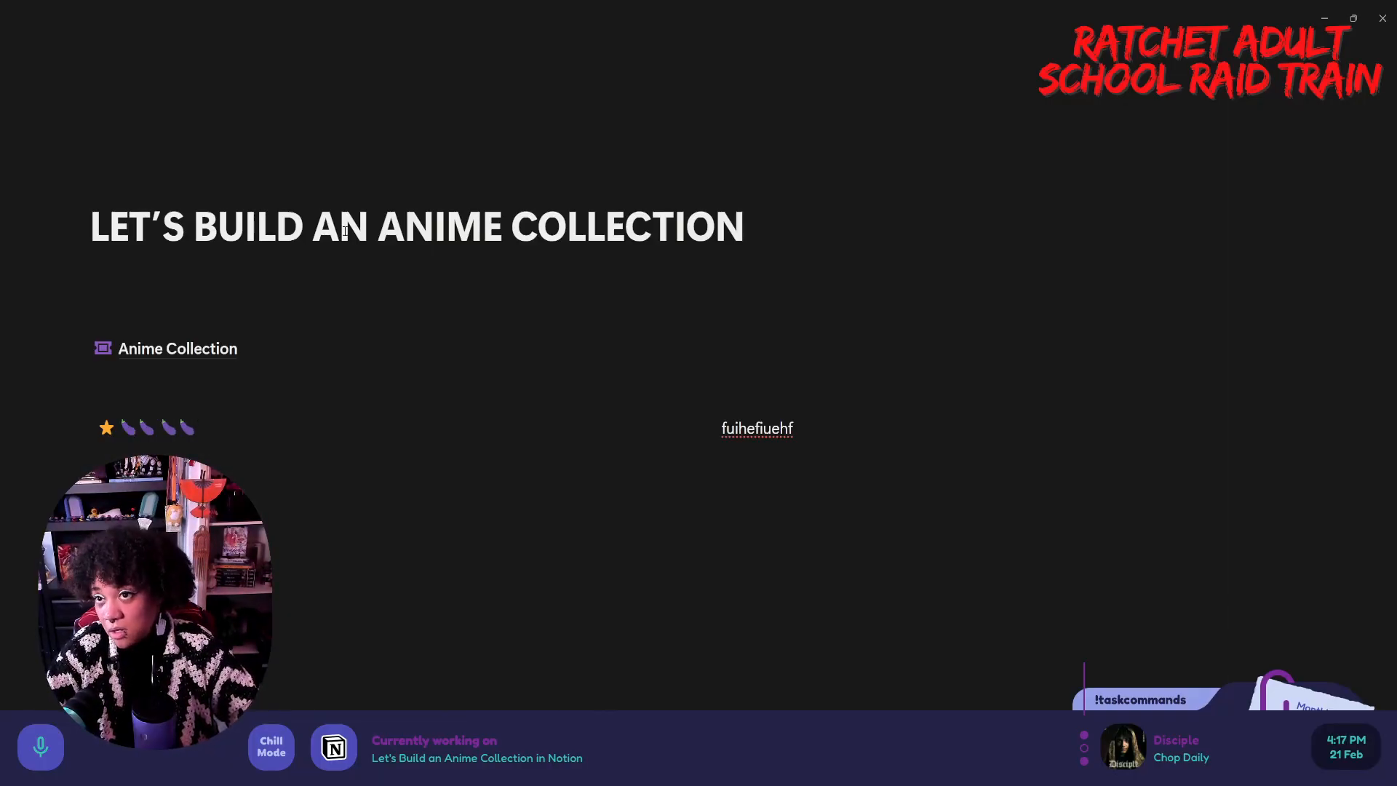
key("BackSpace")
key("BackSpace")
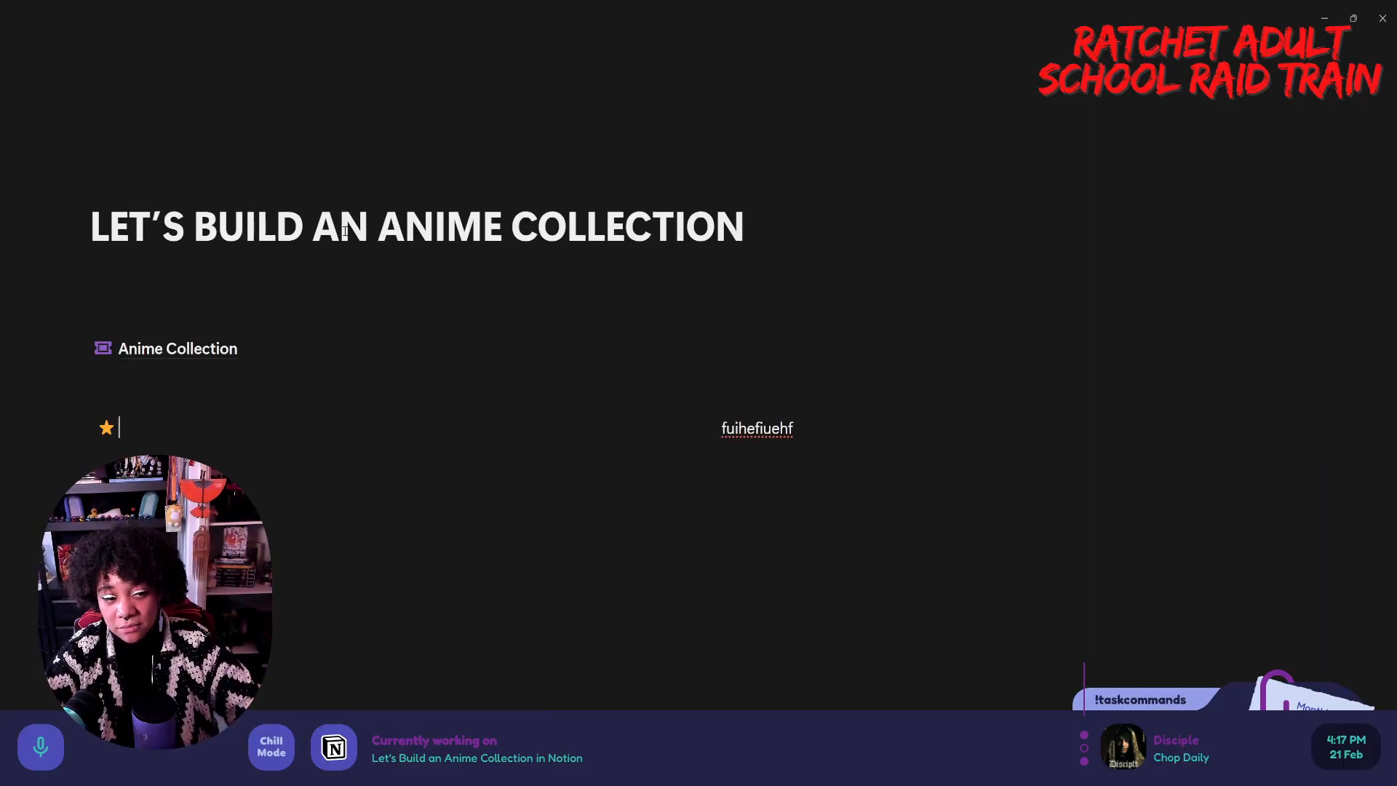
- Insert the duck emoji after the star and reopen the Anime Collection database
type("duck")
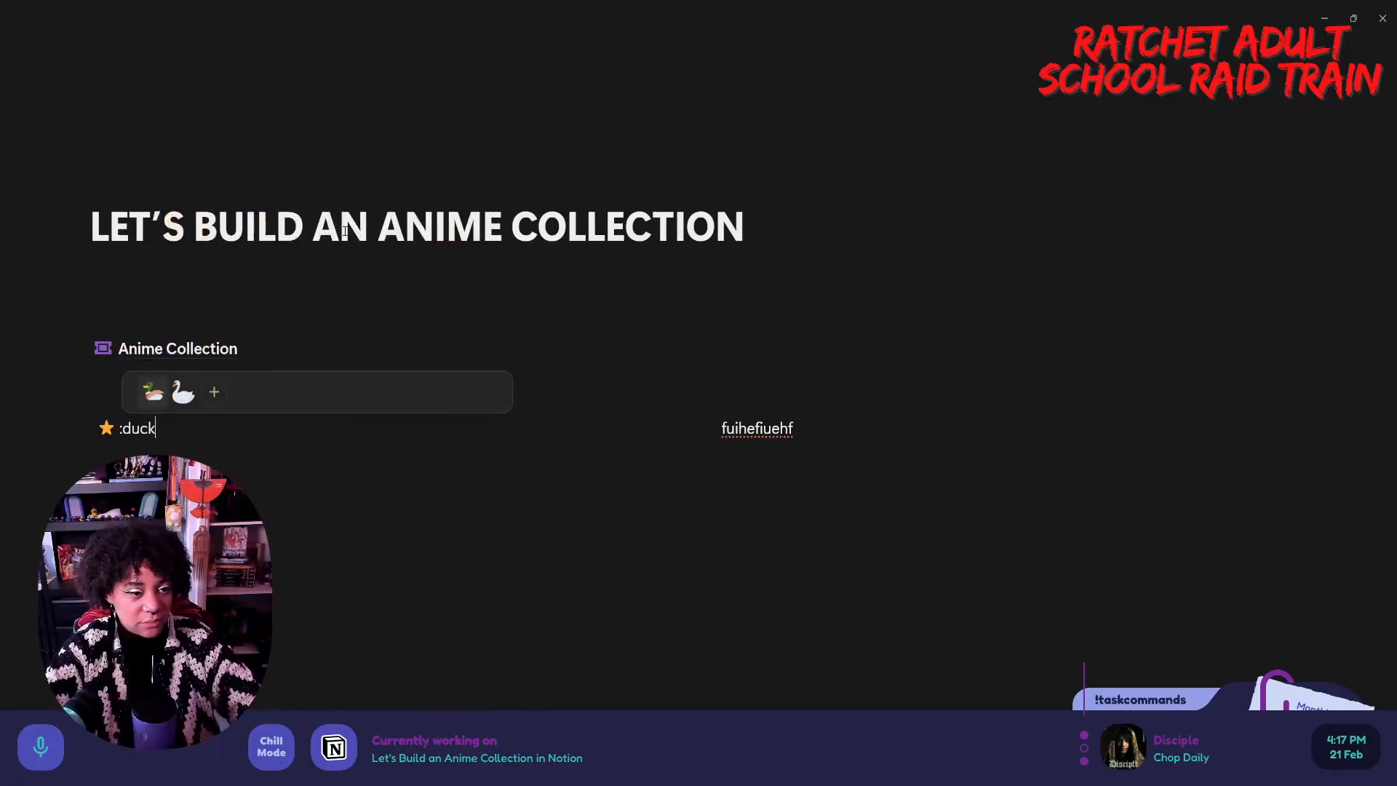
key("Return")
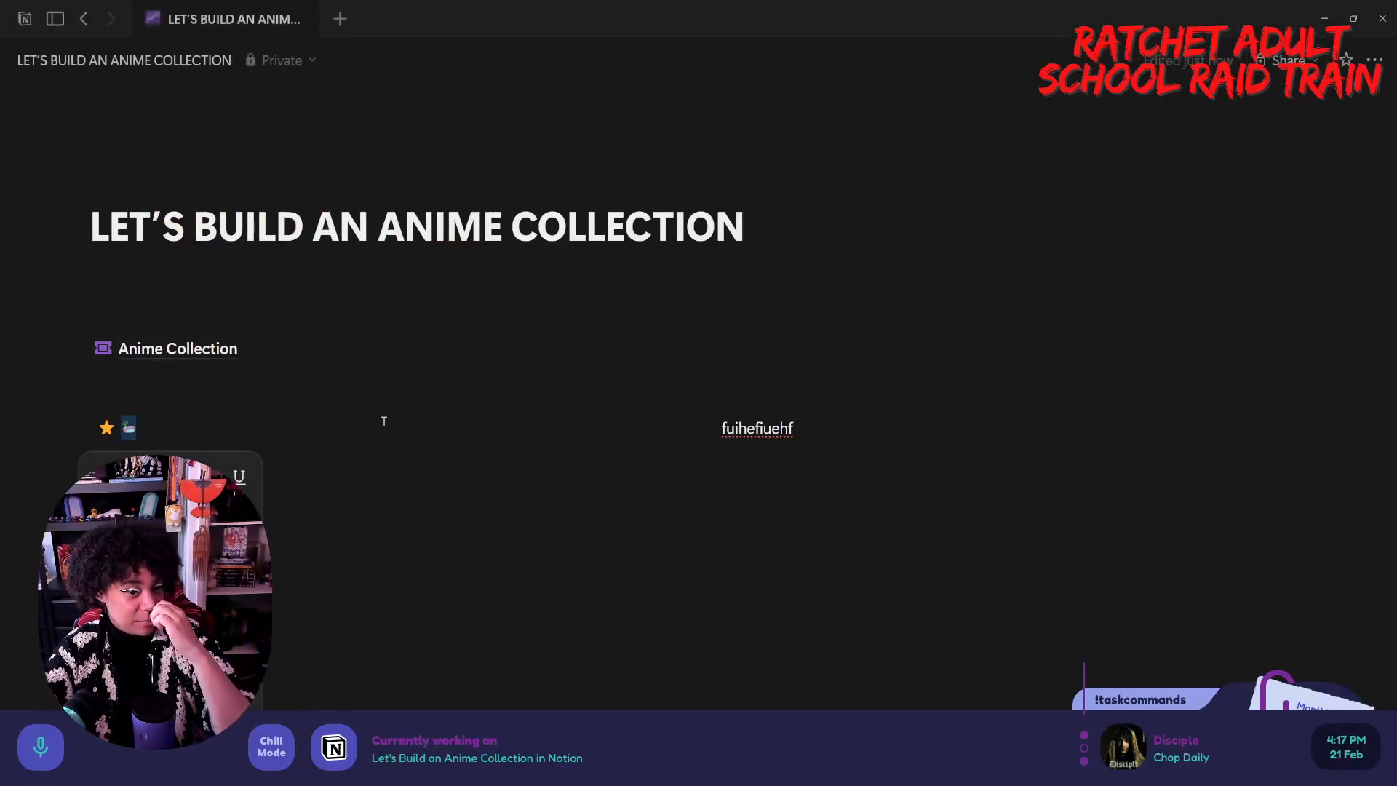
left_click(203, 350)
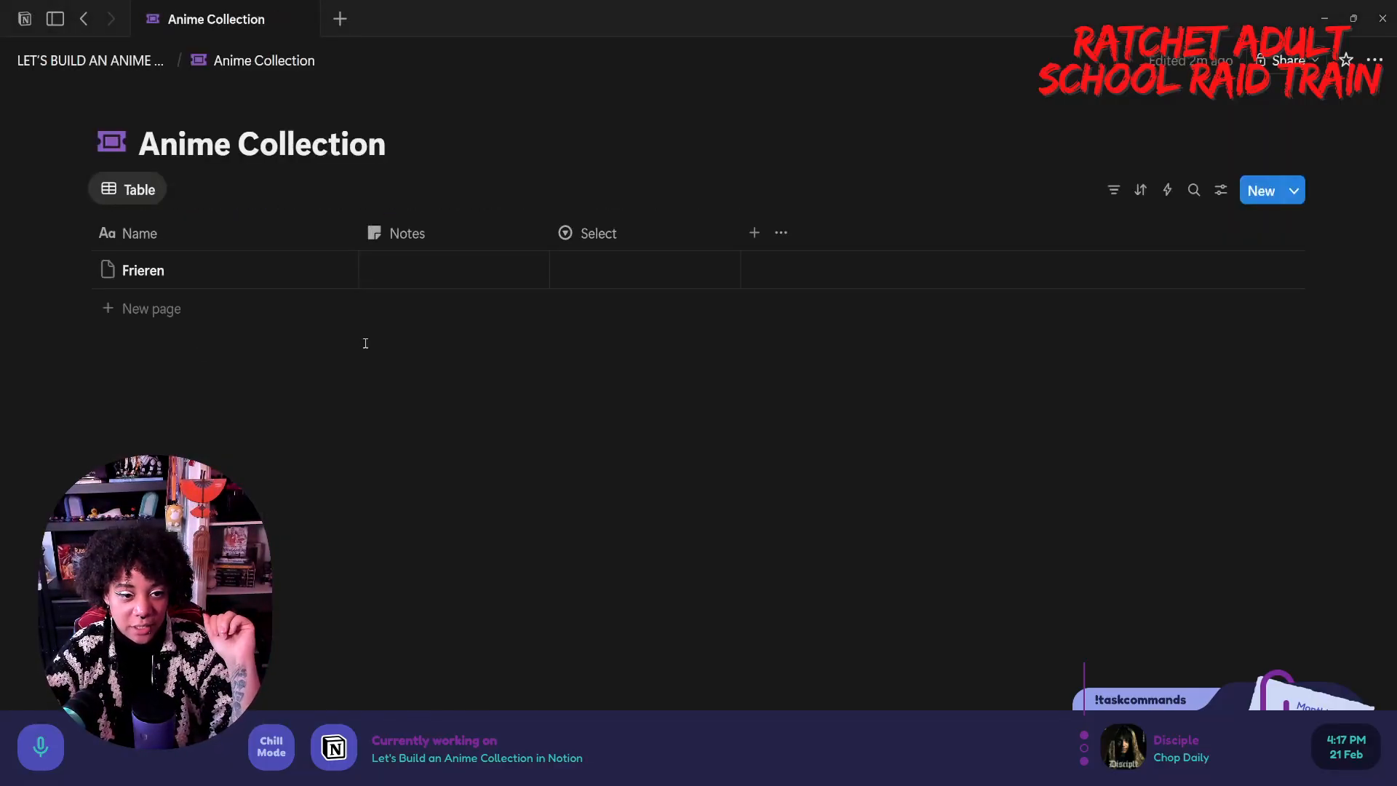
left_click(631, 230)
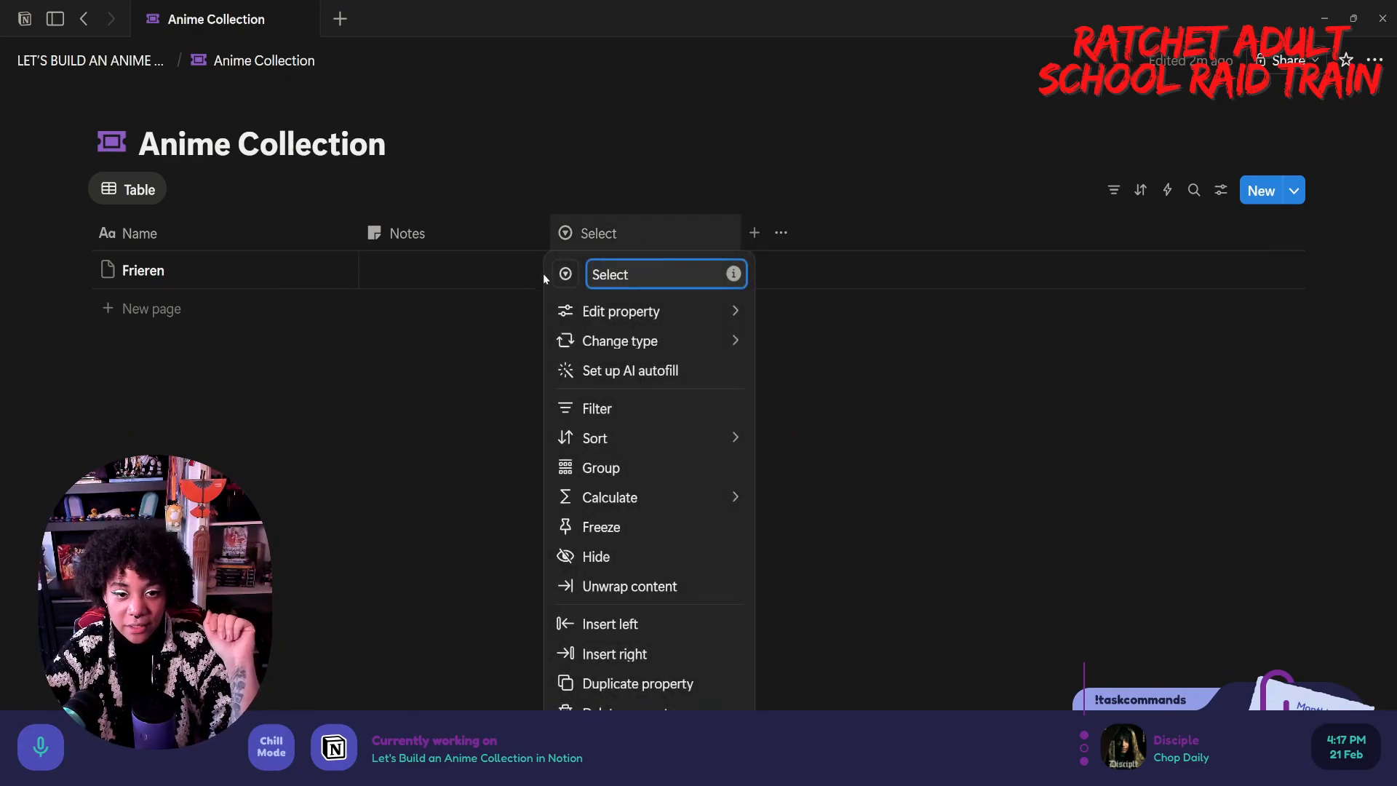
left_click(486, 313)
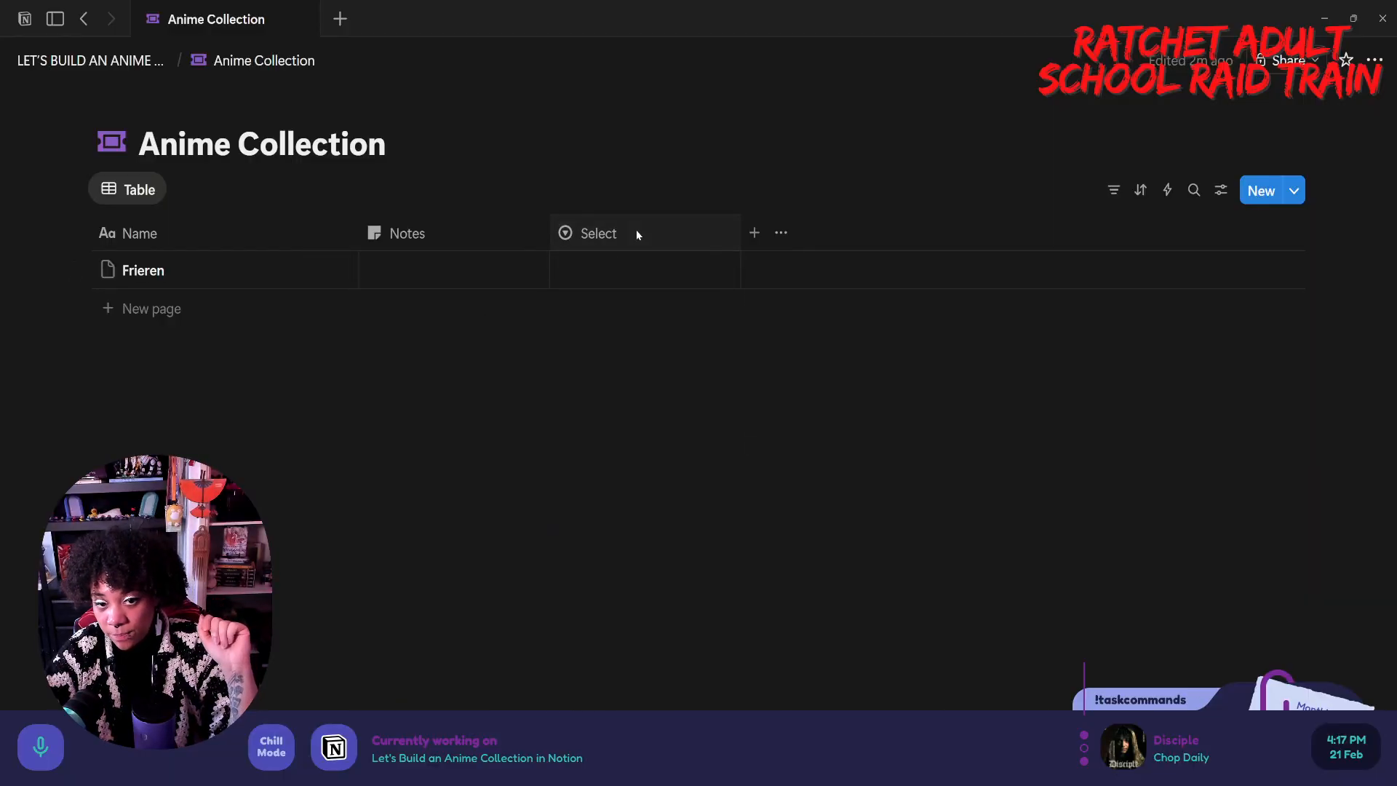
left_click(635, 231)
mouse_move(682, 297)
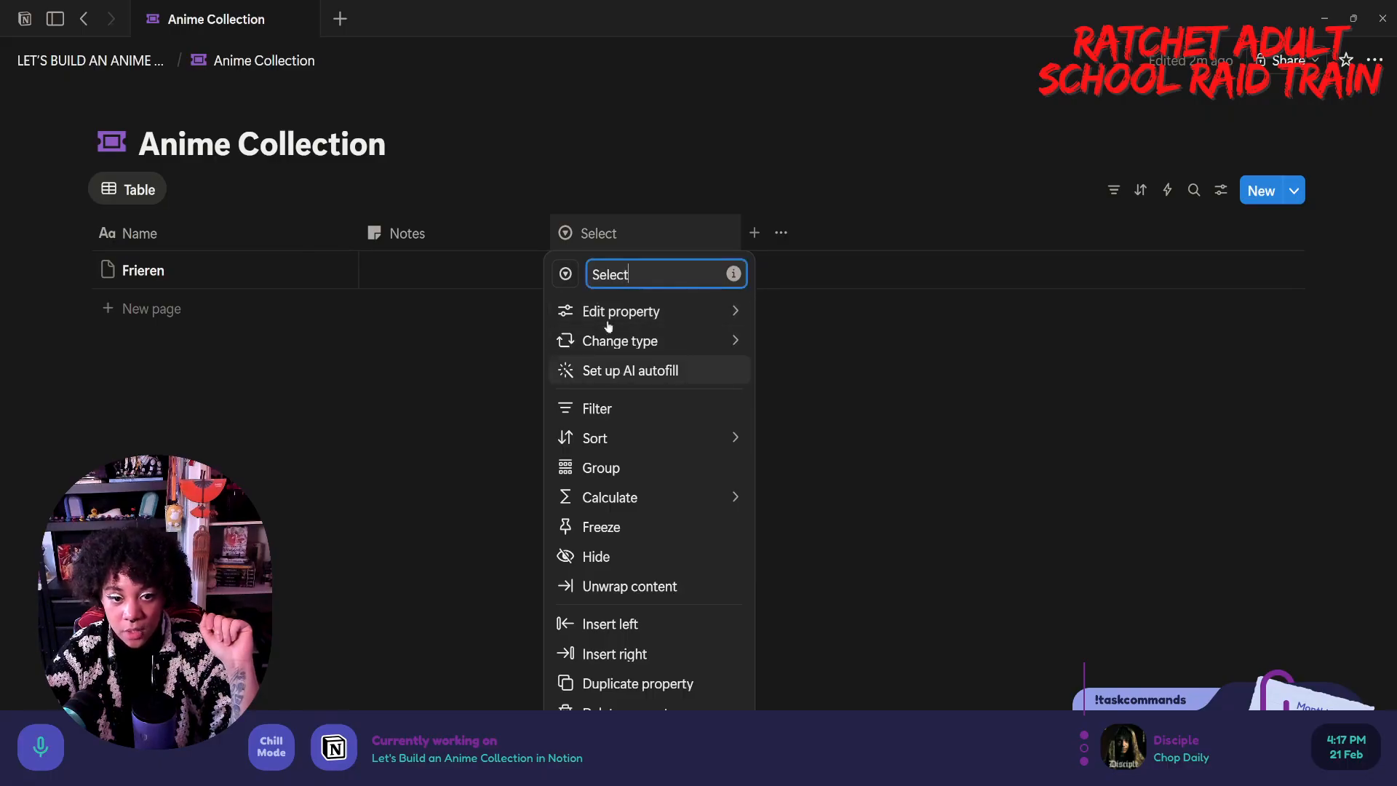
left_click(472, 274)
- Create a one-duck emoji option and a two-duck emoji option in Frieren's Select cell
left_click(591, 280)
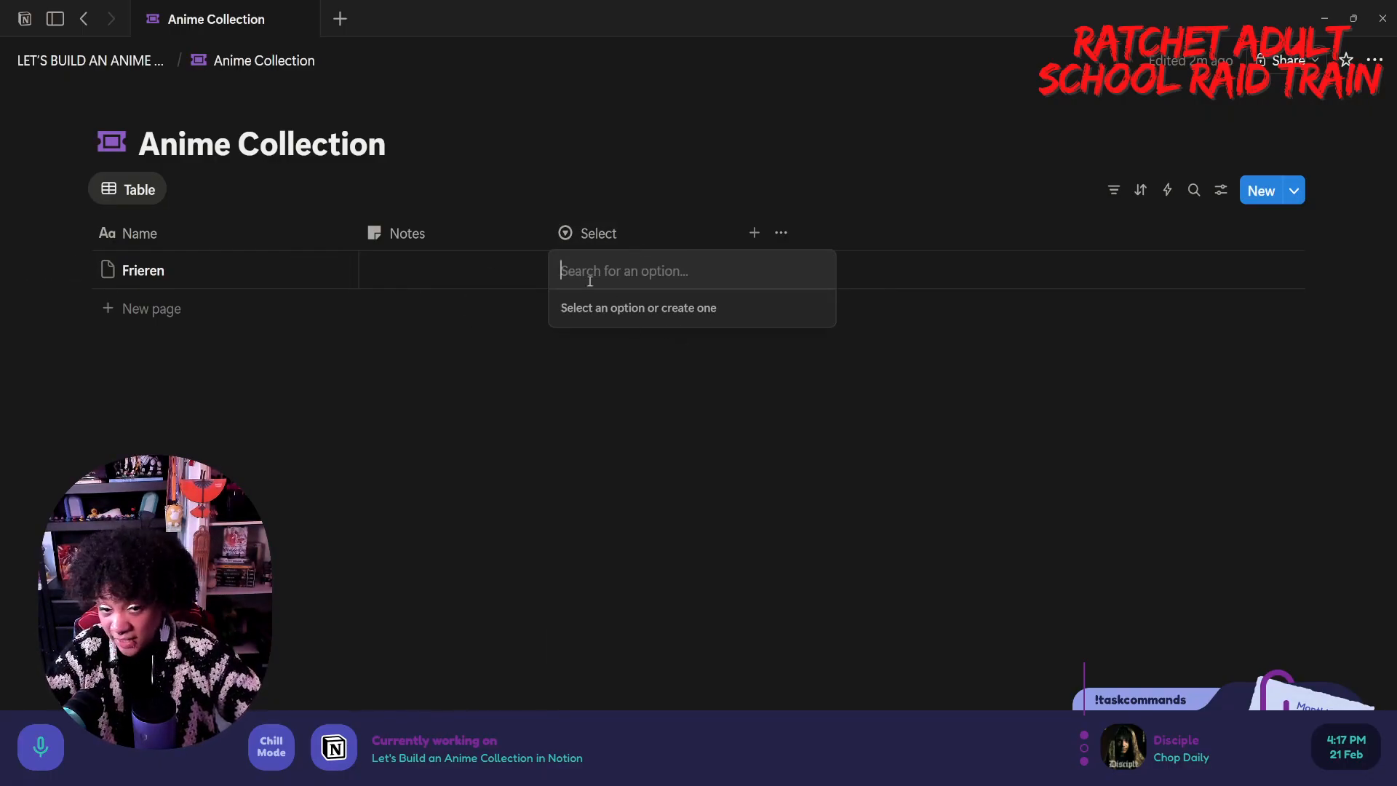
type("🦆")
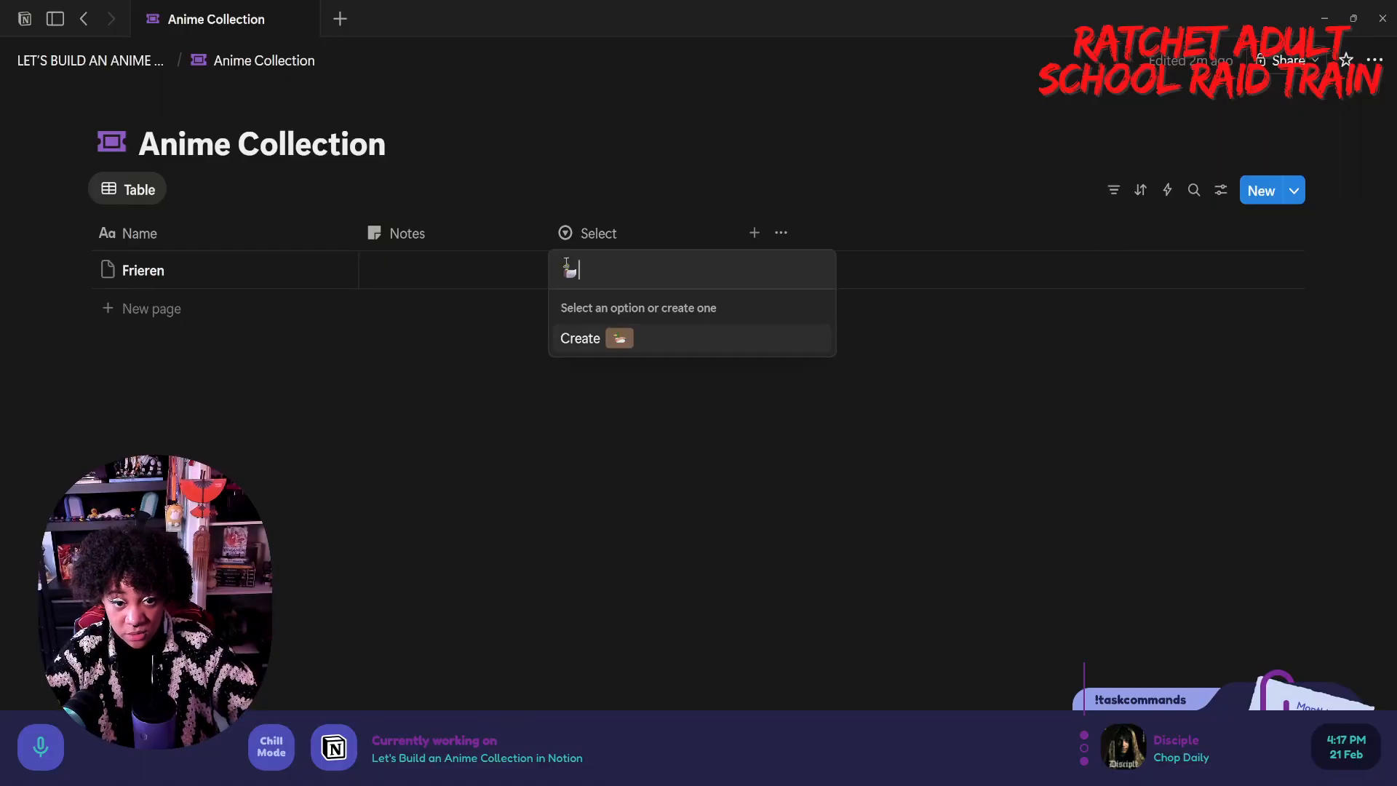
left_click(604, 337)
left_click(598, 270)
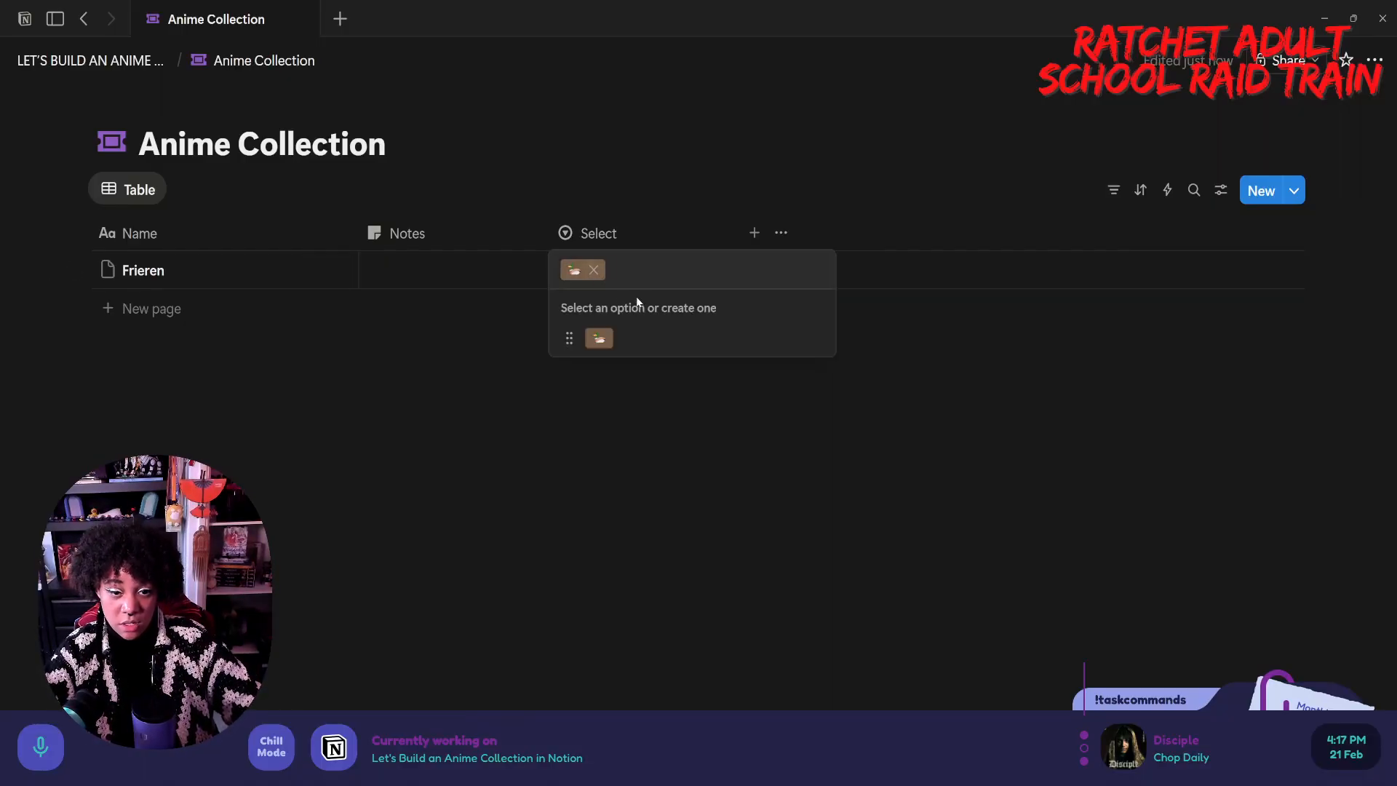
key("ctrl+v")
key("ctrl+v")
left_click(637, 337)
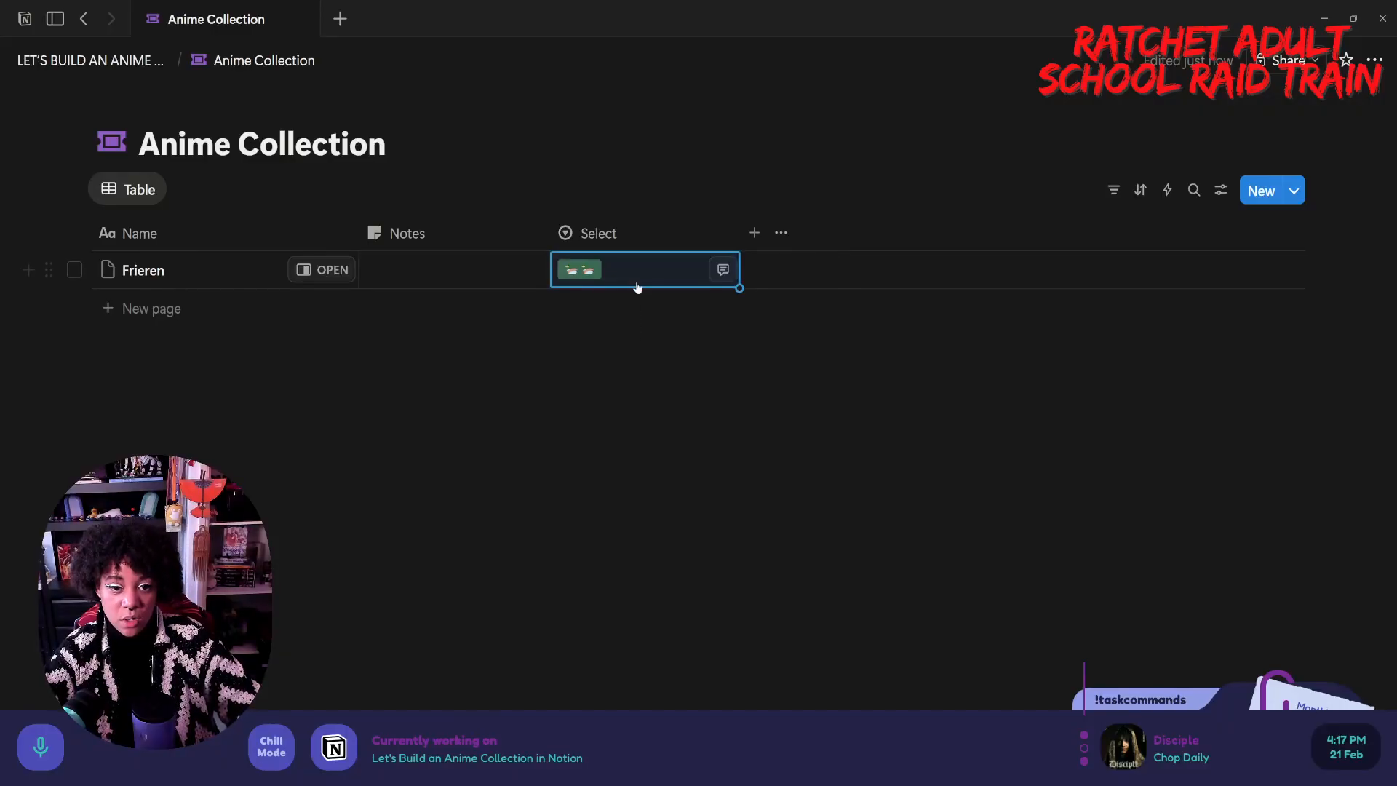
- Create a three-duck emoji option and assign it to Frieren in the Select property
left_click(637, 291)
key("ctrl+v")
key("ctrl+v")
type("🦆")
left_click(638, 335)
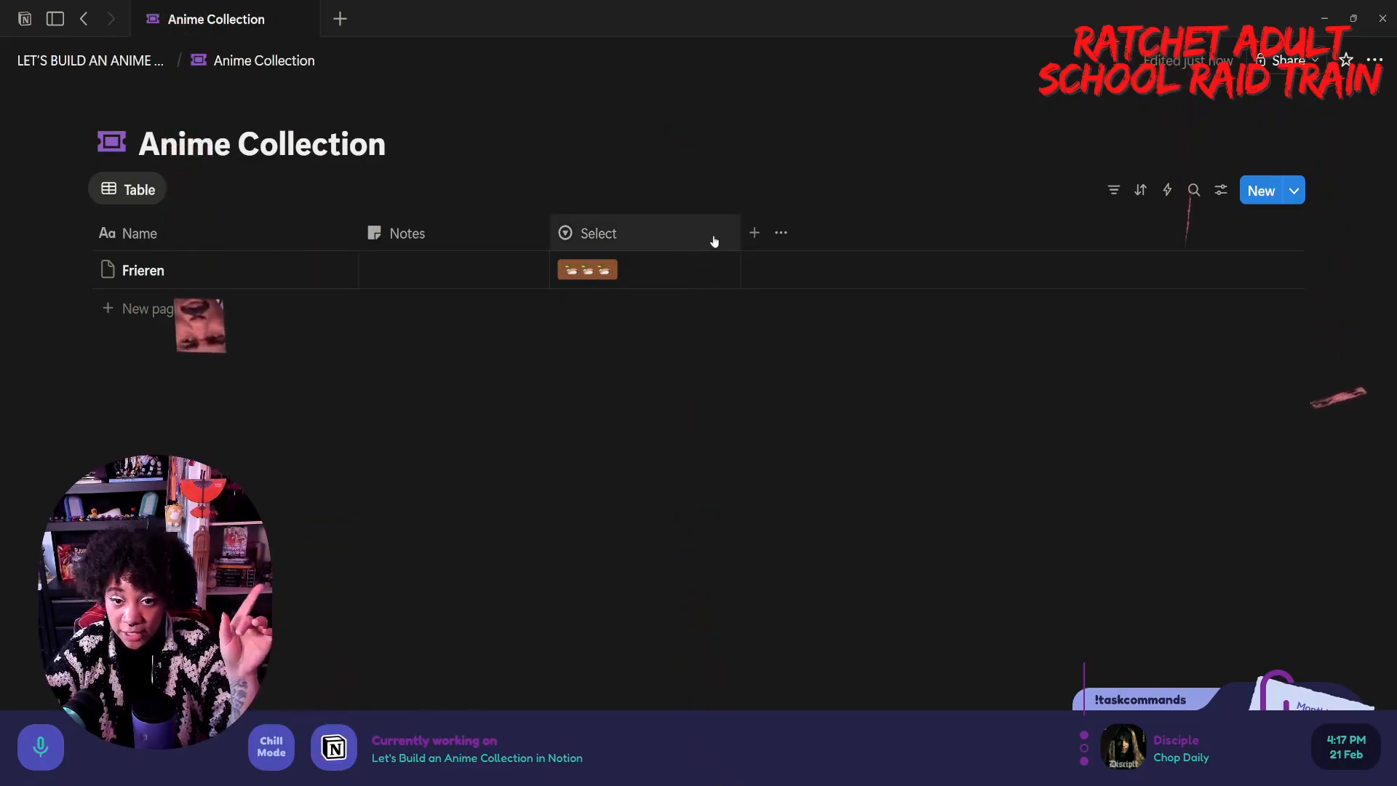
- Add a Text property and fill Frieren's cell with comma-separated groups of one, two, three, four and five duck emojis
left_click(753, 234)
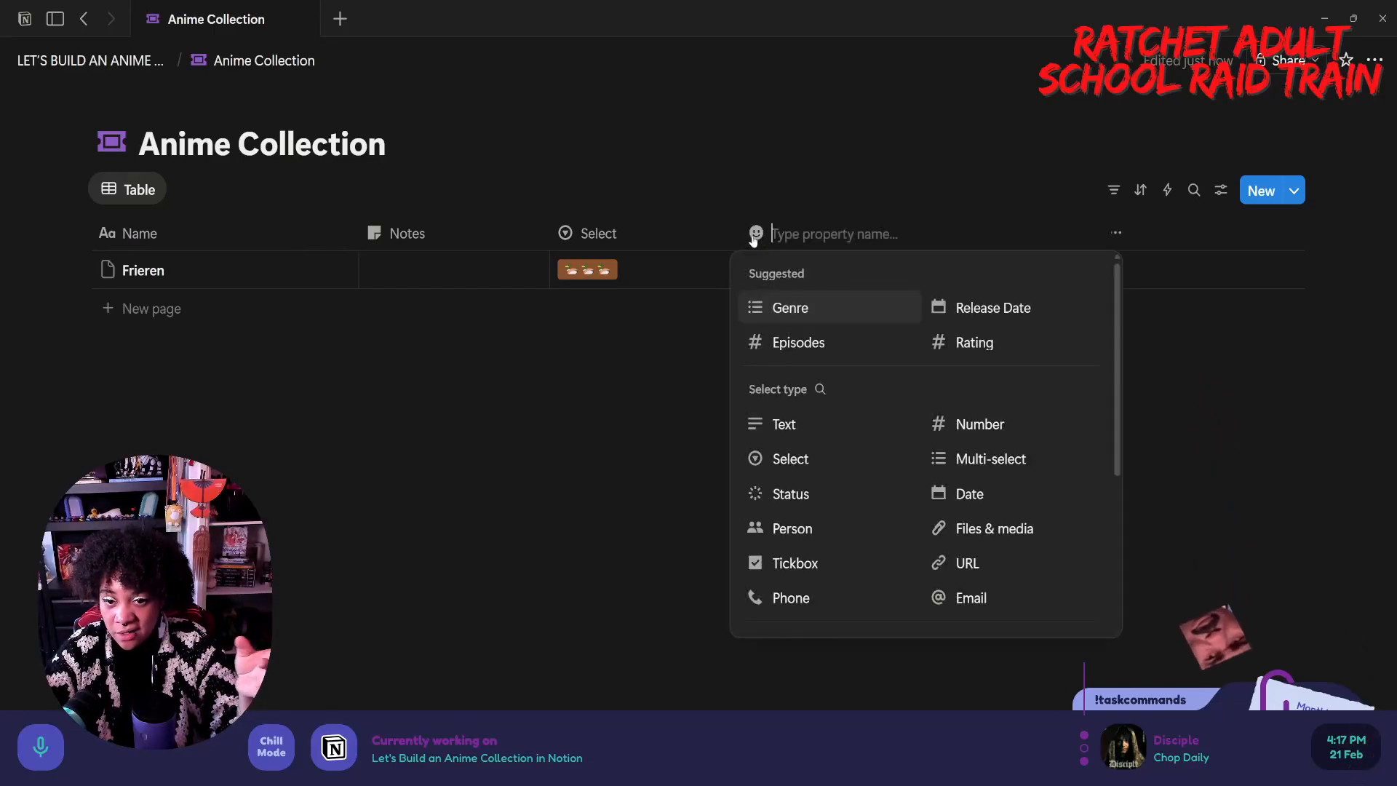
left_click(862, 424)
left_click(854, 266)
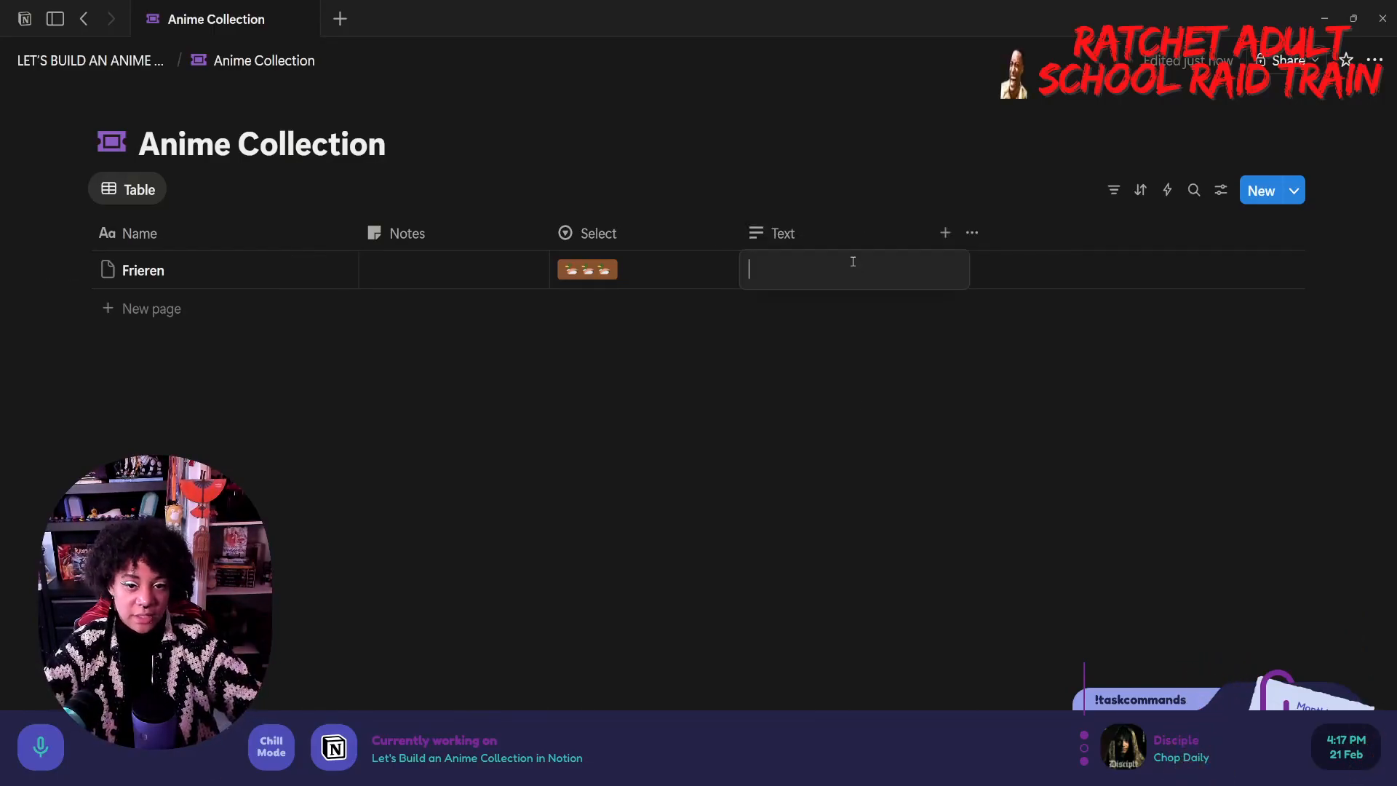
type("🦆")
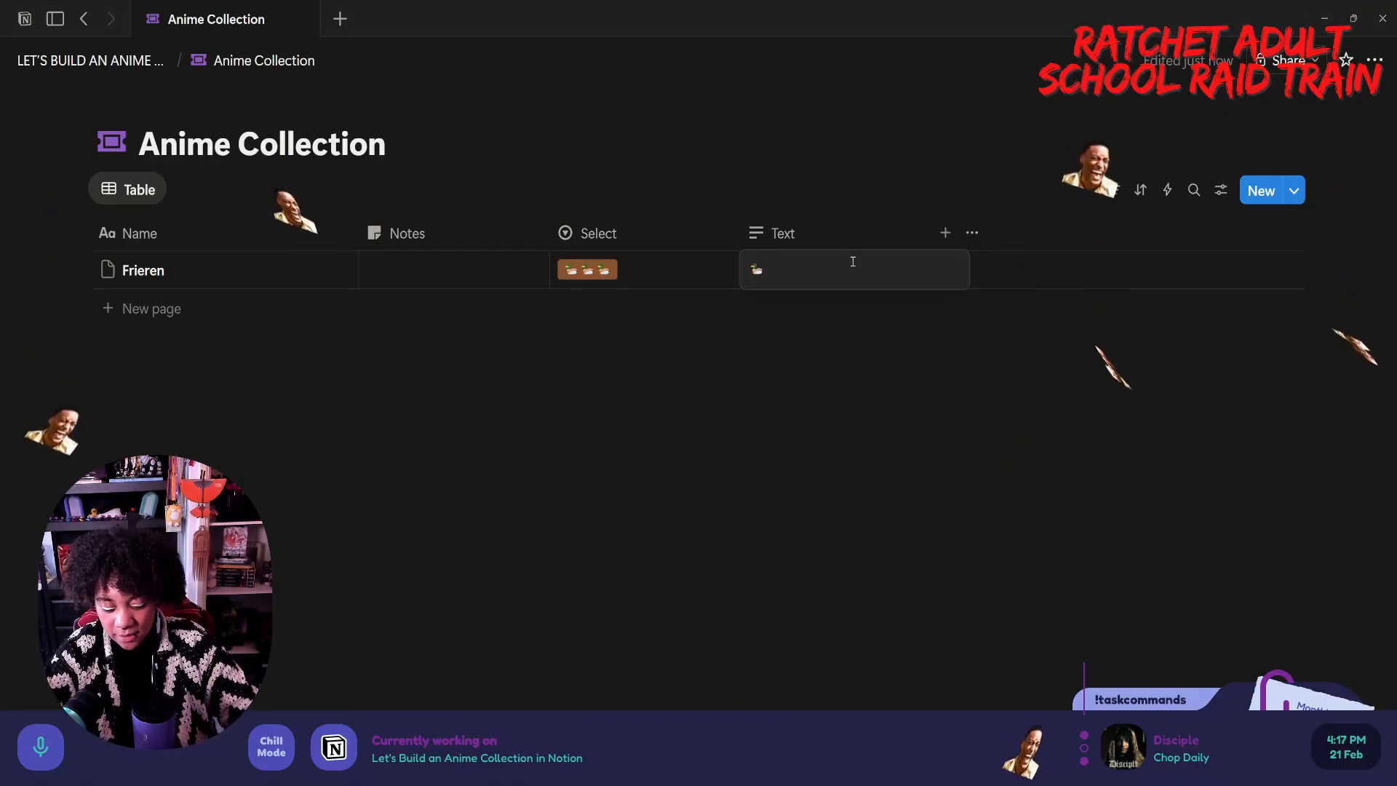
type(", 🍣🍣, 🍣🍣🍣, 🍣🍣🍣")
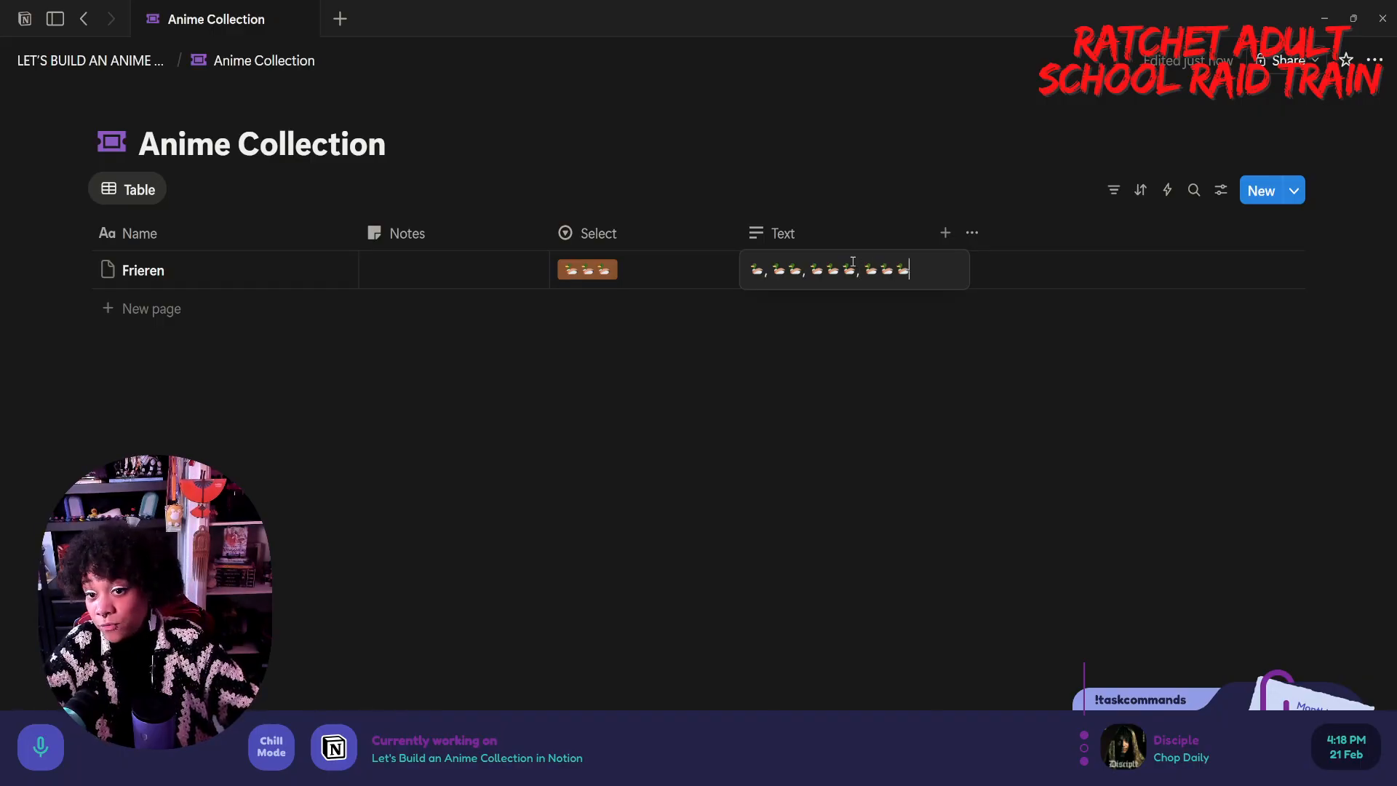
type("🦆")
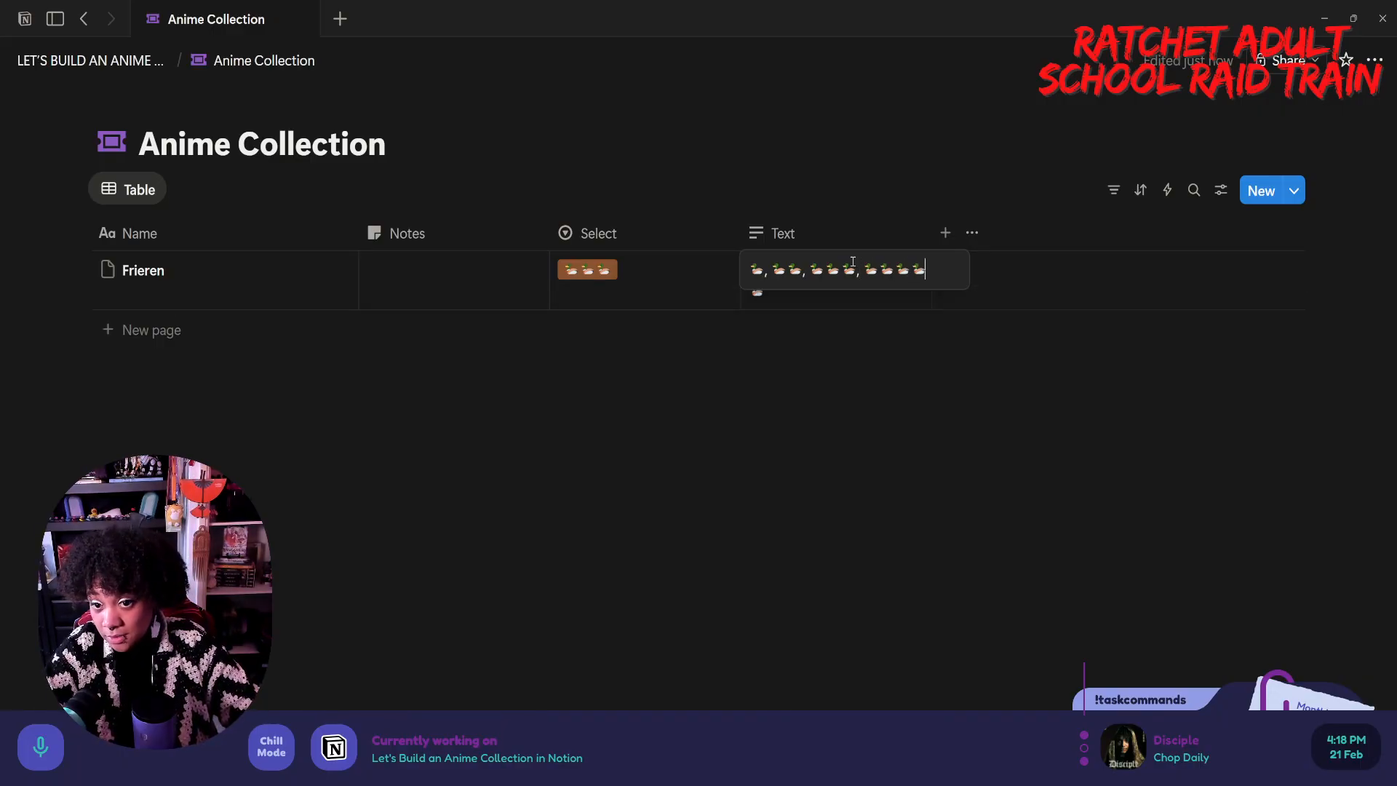
key("ctrl+v")
key("ctrl+v")
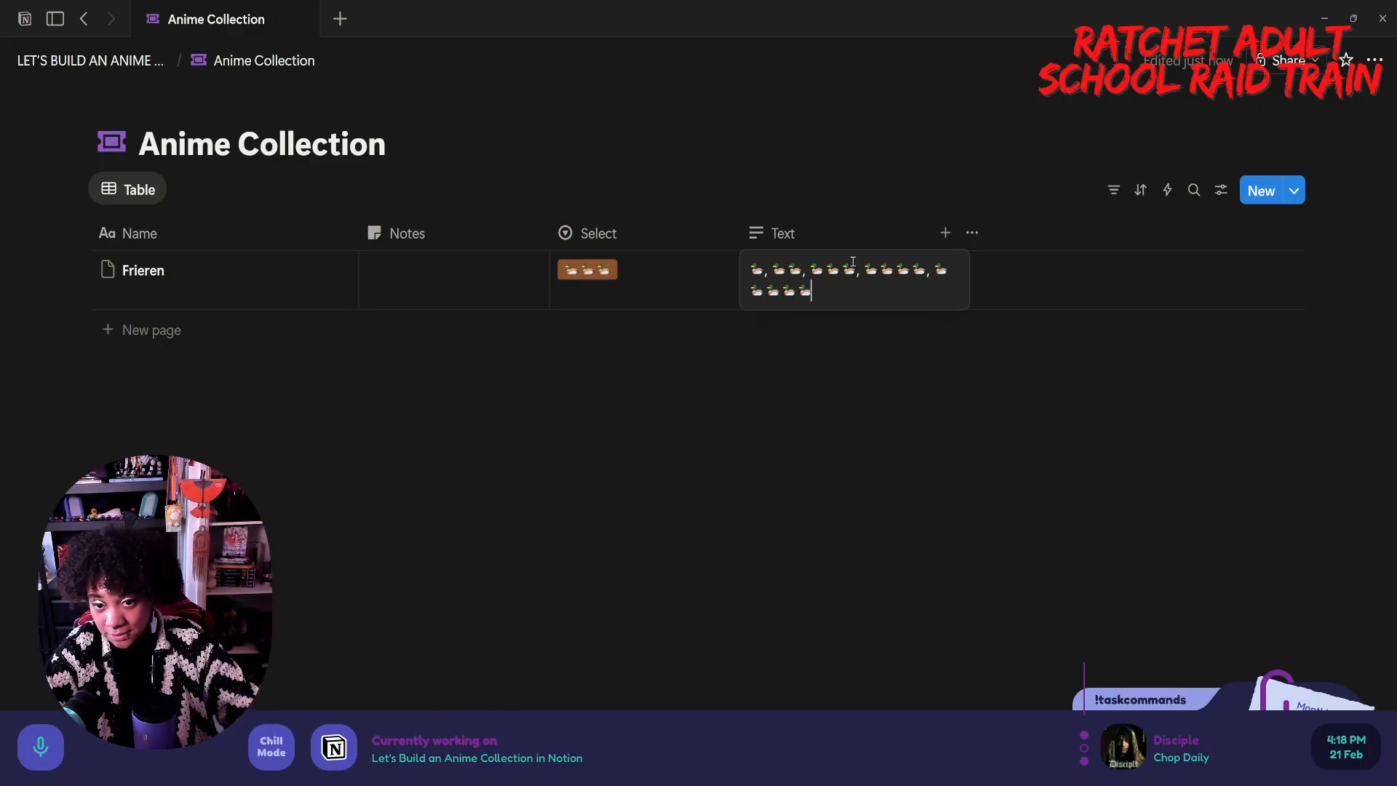
key("Escape")
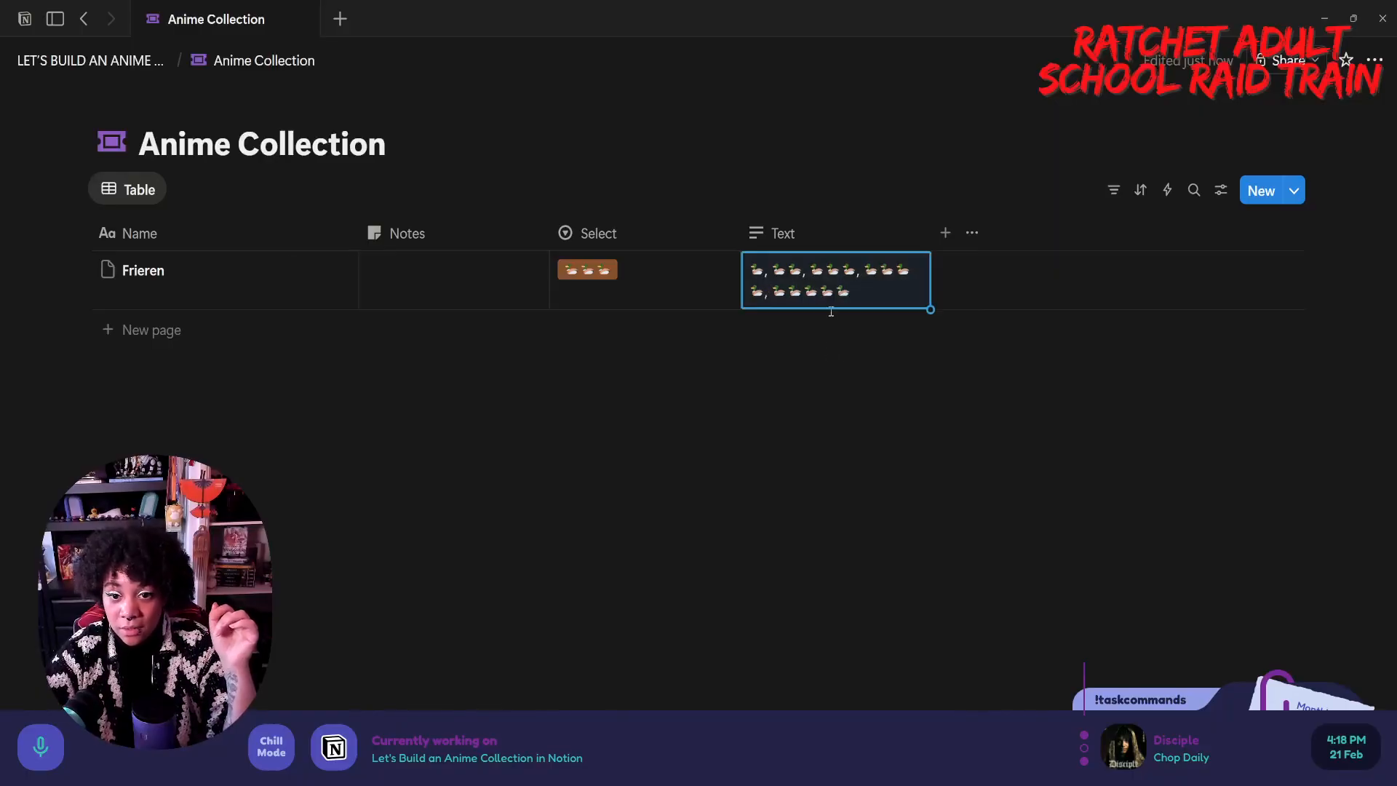
- Change the Text property's type to Select
left_click(810, 230)
mouse_move(854, 315)
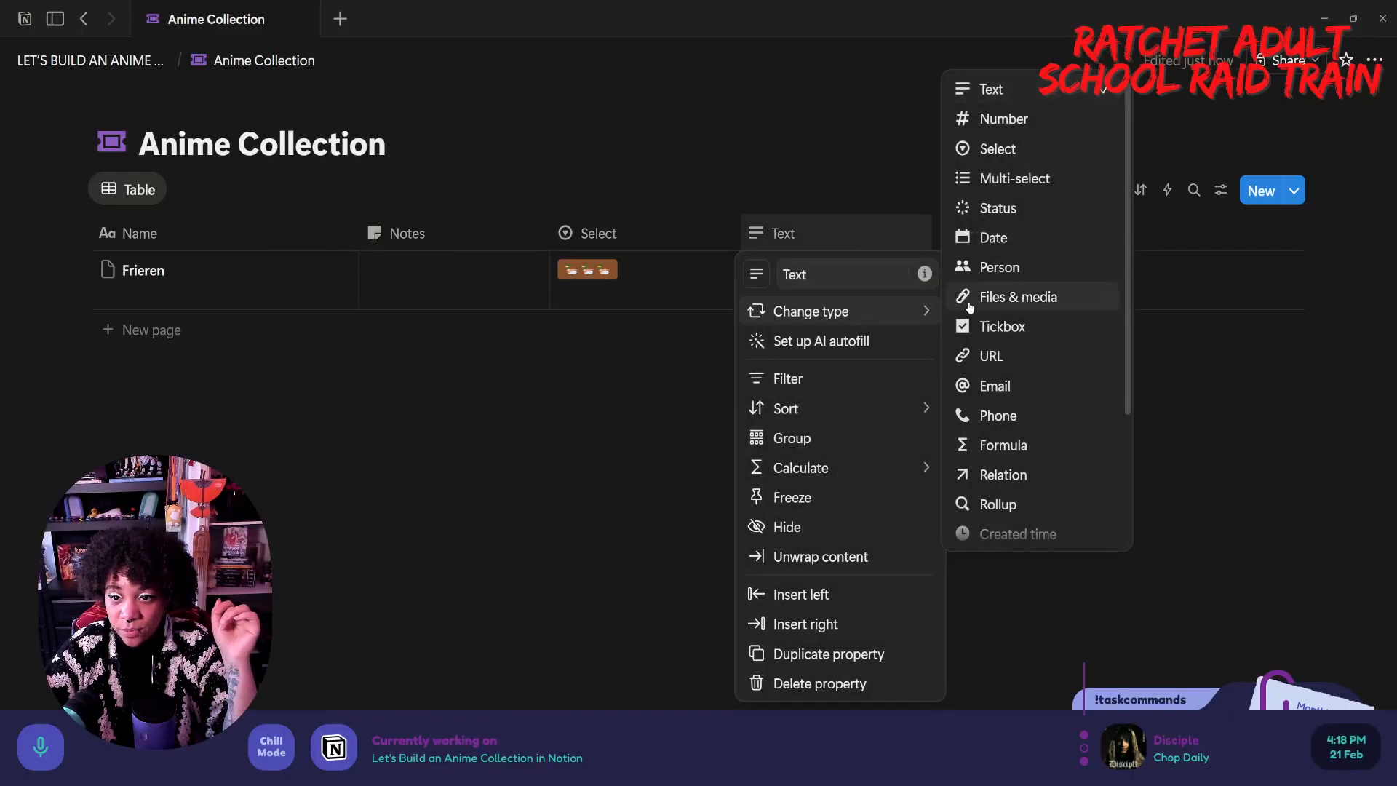
scroll(1000, 226, "down", 3)
scroll(1000, 222, "up", 3)
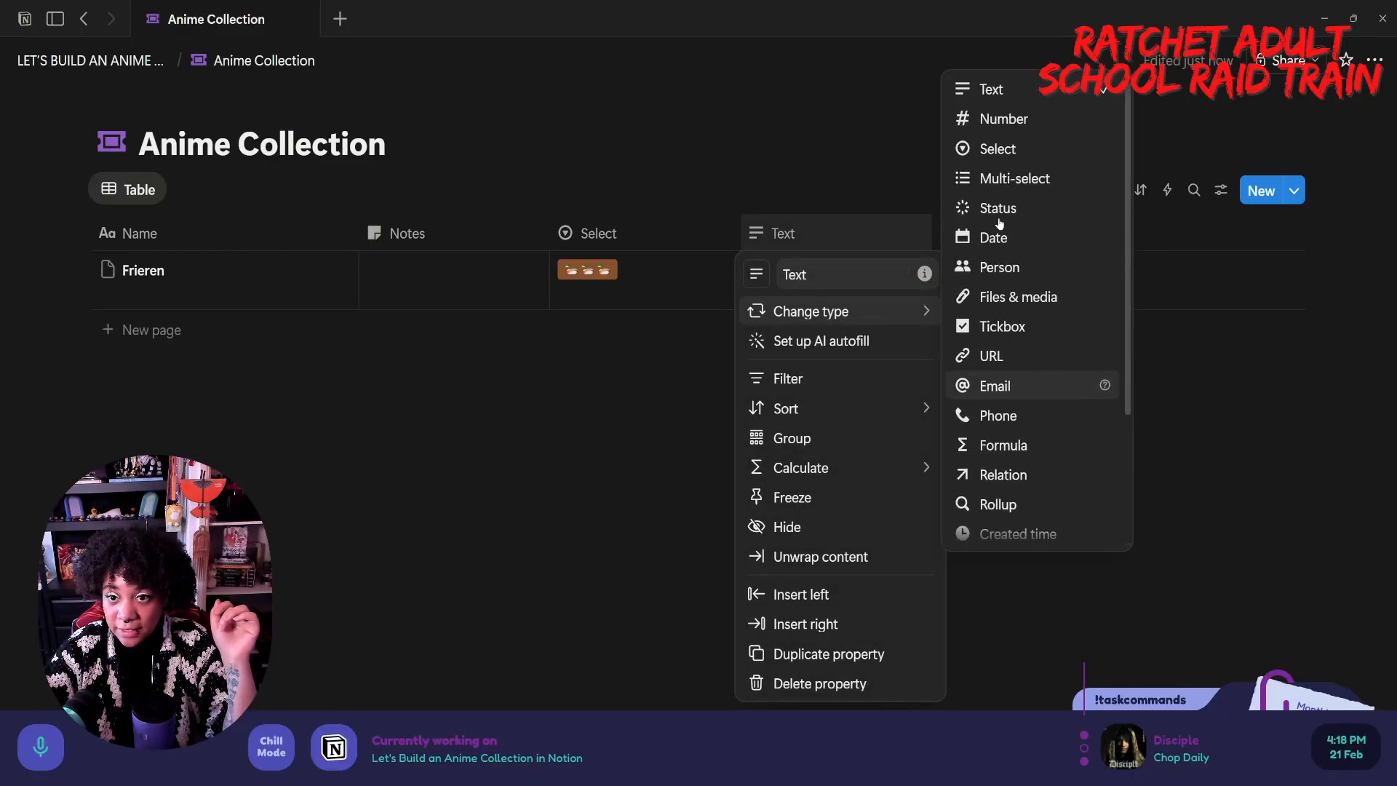
left_click(1010, 146)
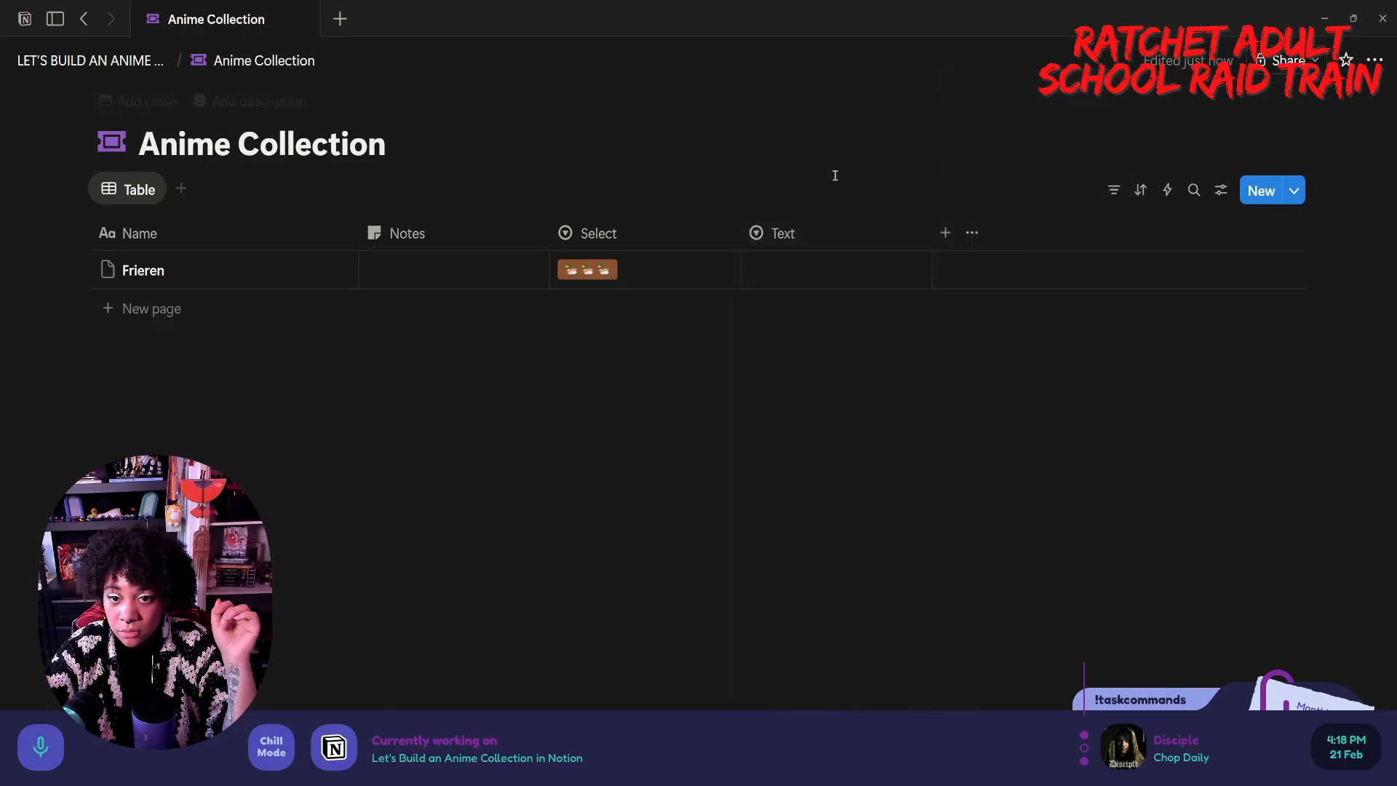
- Assign the one-duck option to Frieren in the Text property and colour the one-duck and two-duck options purple
left_click(817, 280)
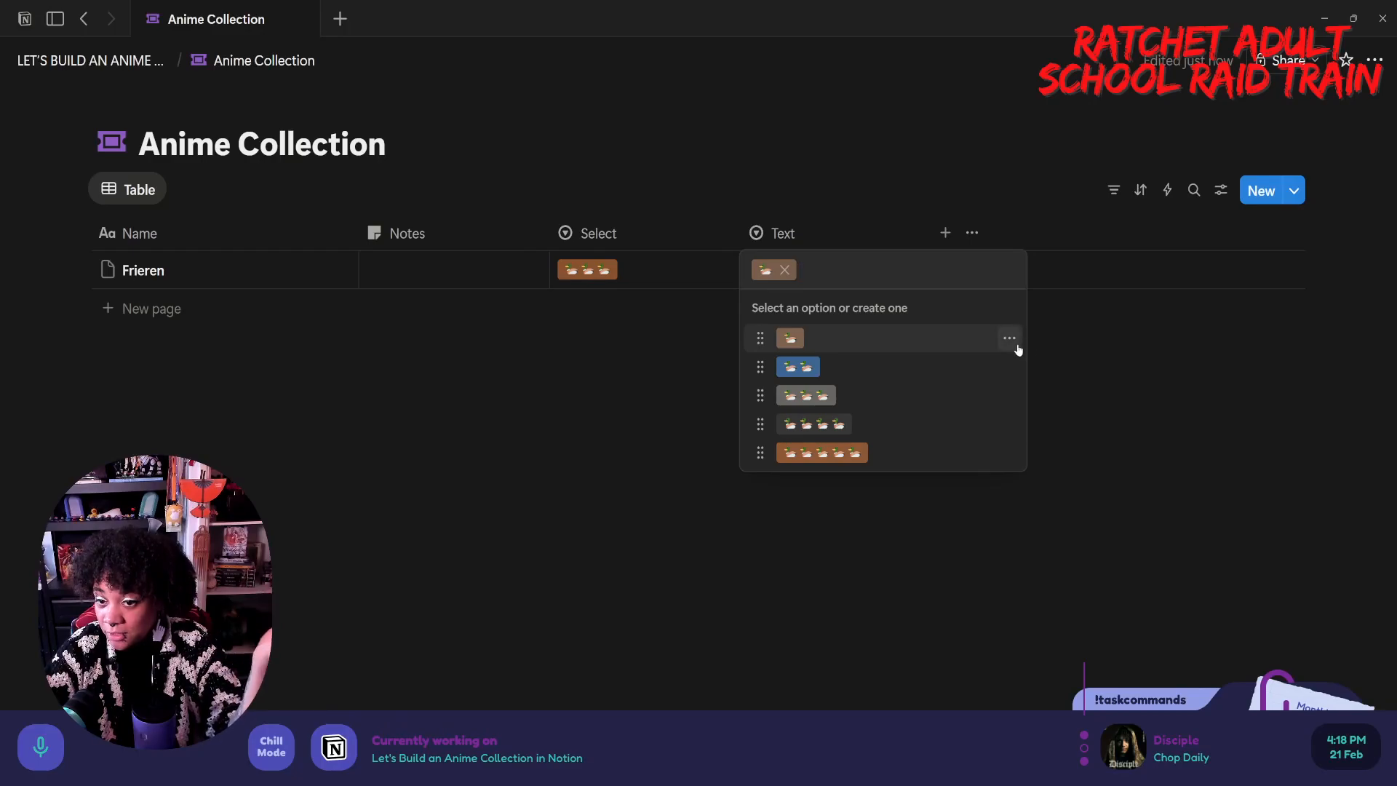
left_click(1053, 701)
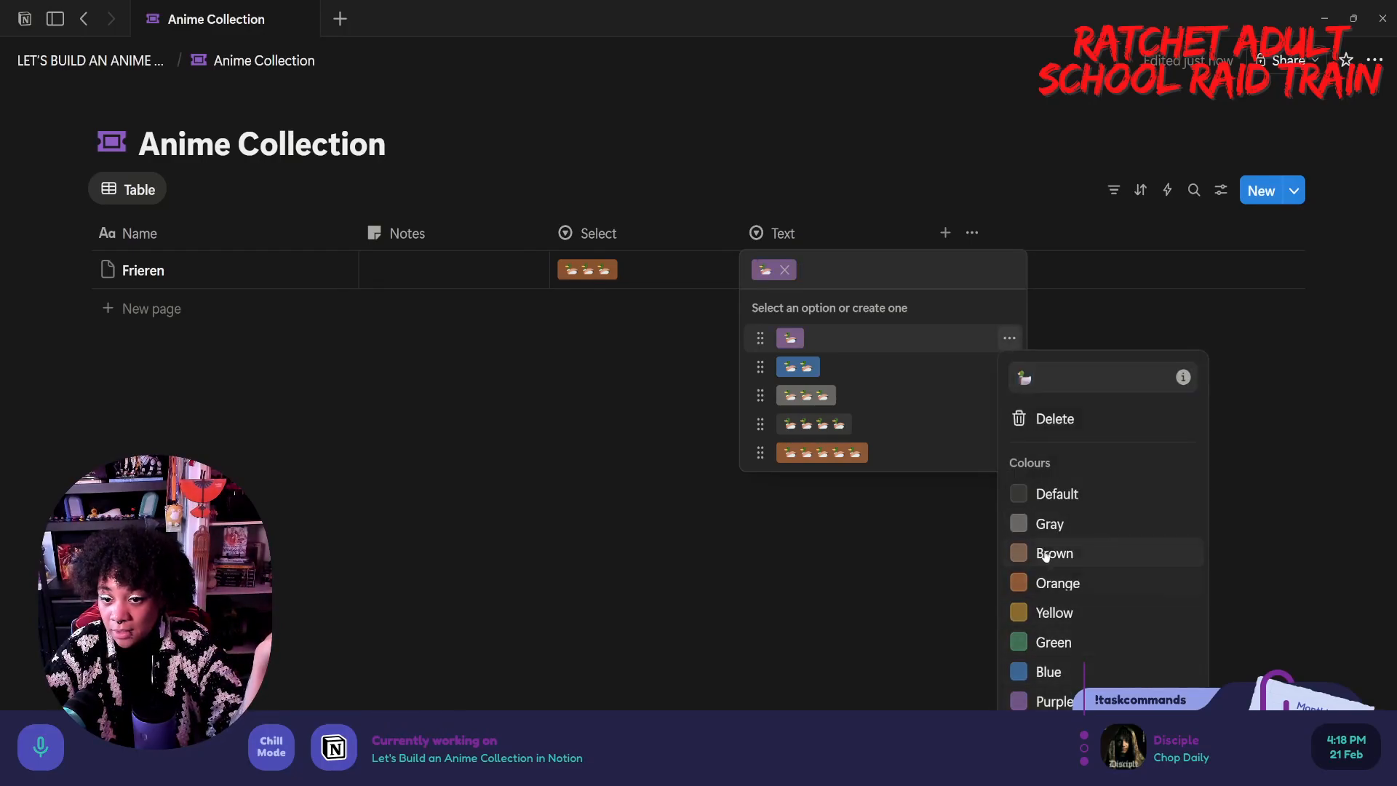
left_click(949, 423)
left_click(1009, 367)
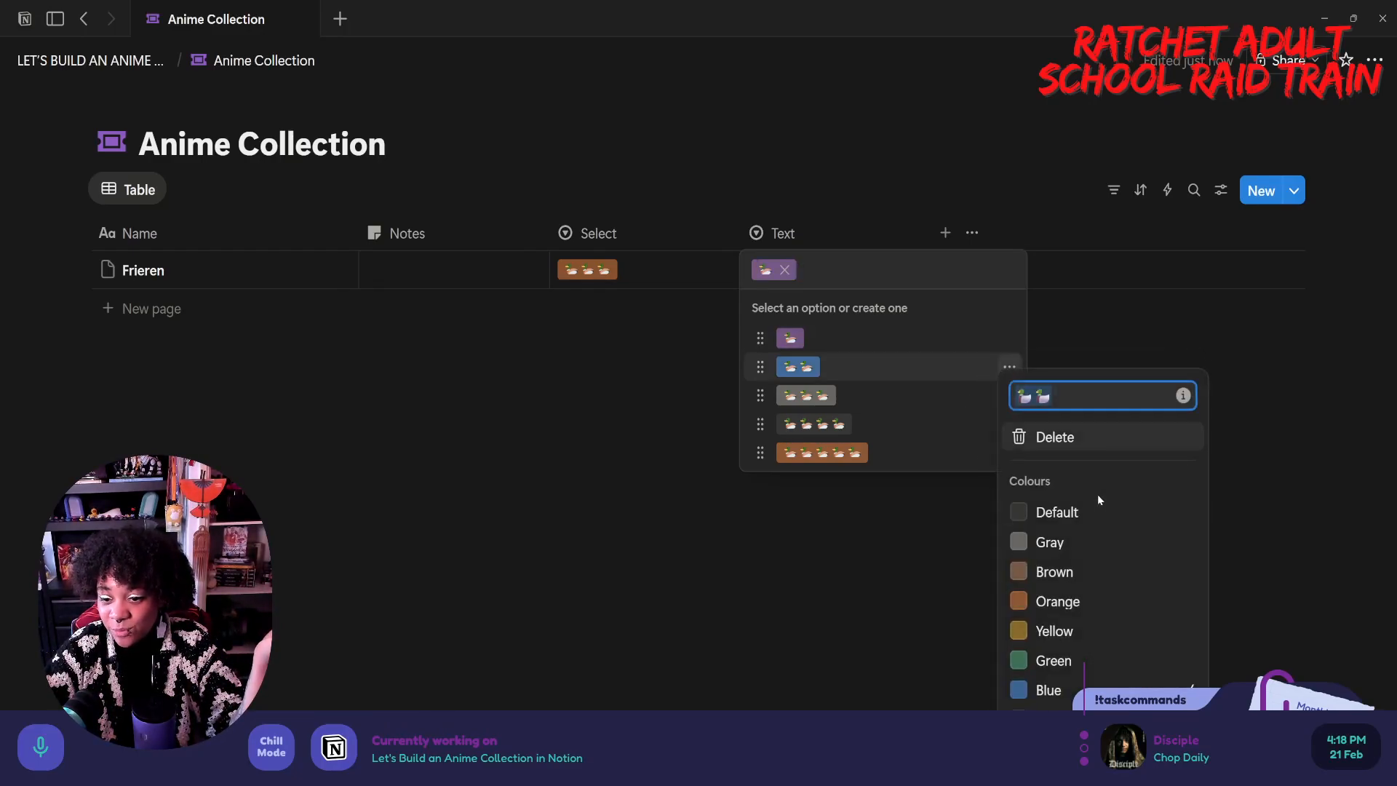
left_click(1059, 717)
left_click(897, 402)
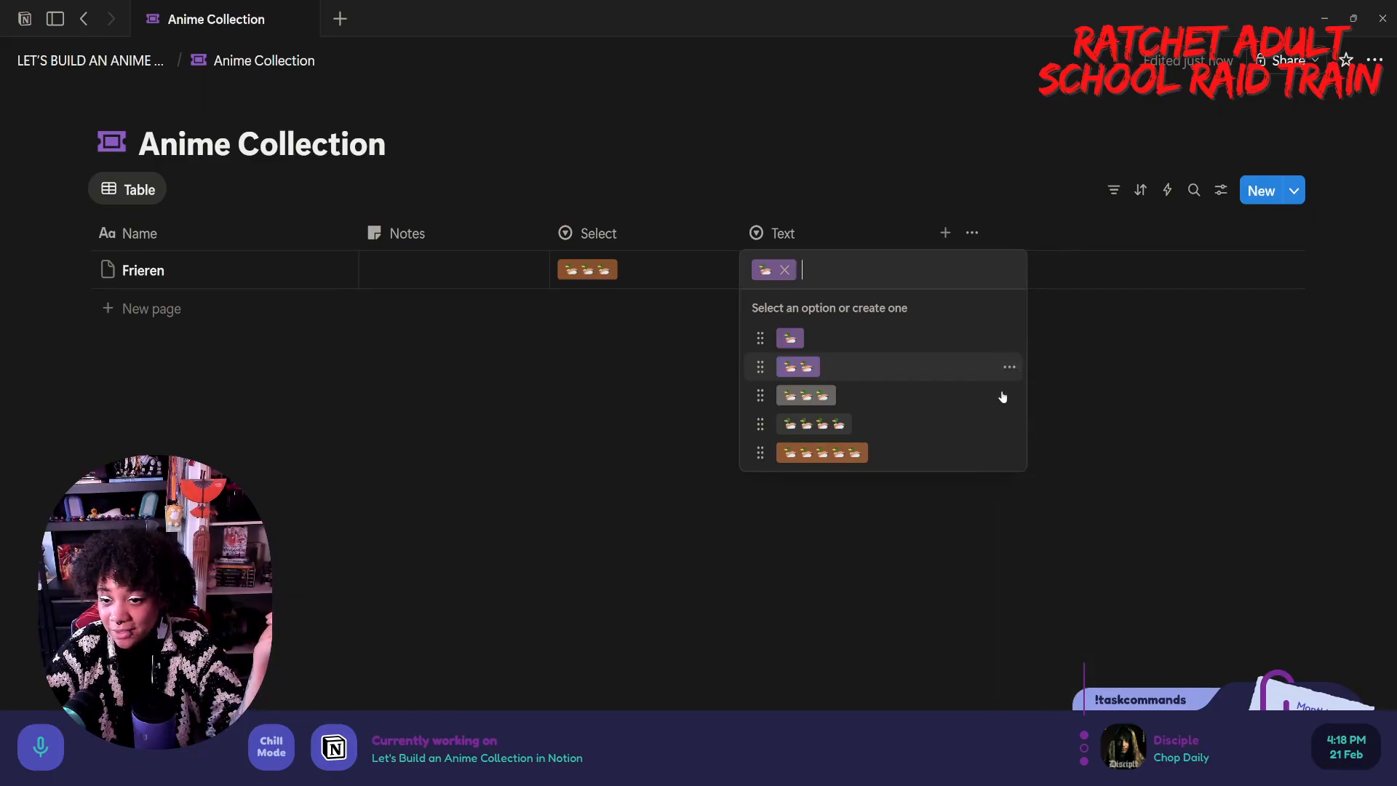
- Colour the three-duck, four-duck and five-duck options purple and close the option list
left_click(1009, 396)
left_click(1051, 718)
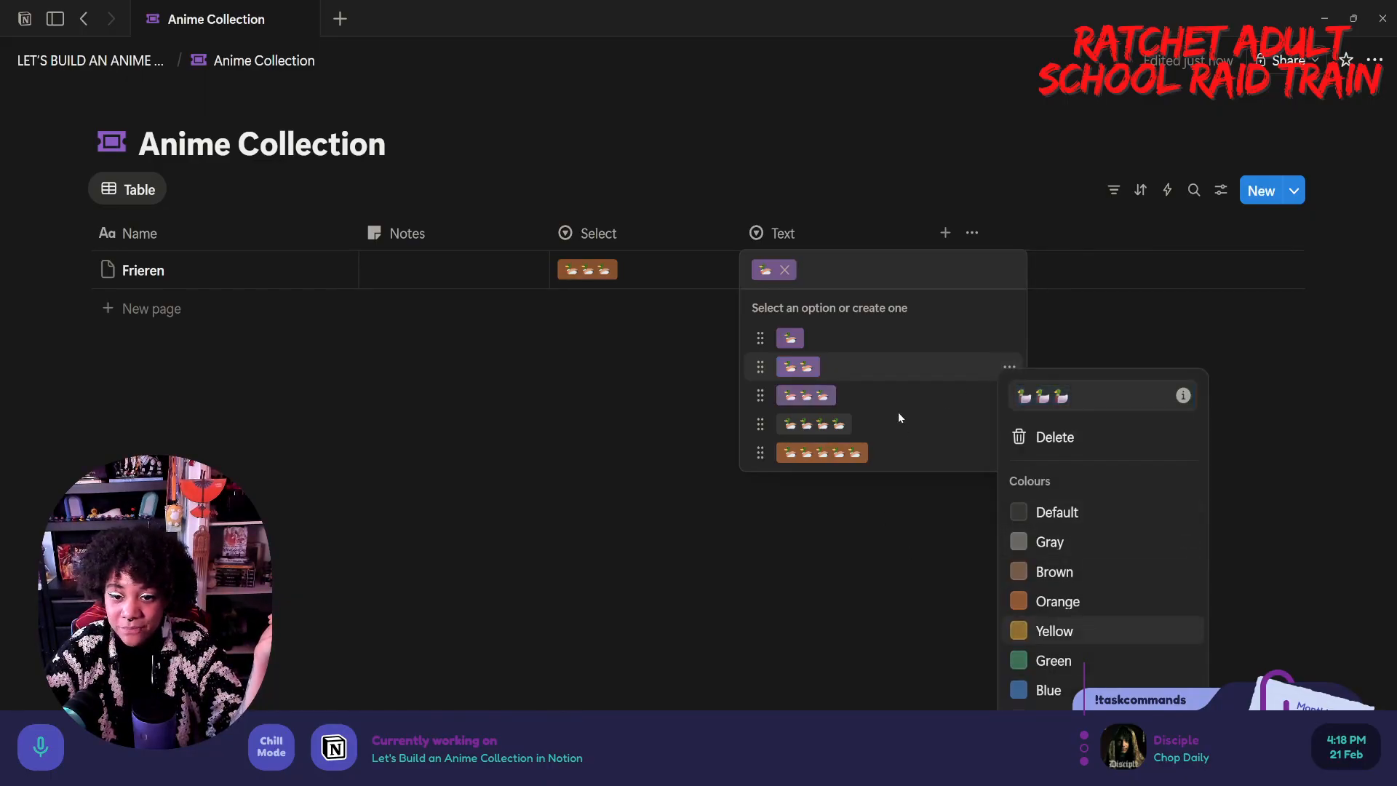
left_click(1009, 424)
left_click(1051, 718)
left_click(1009, 452)
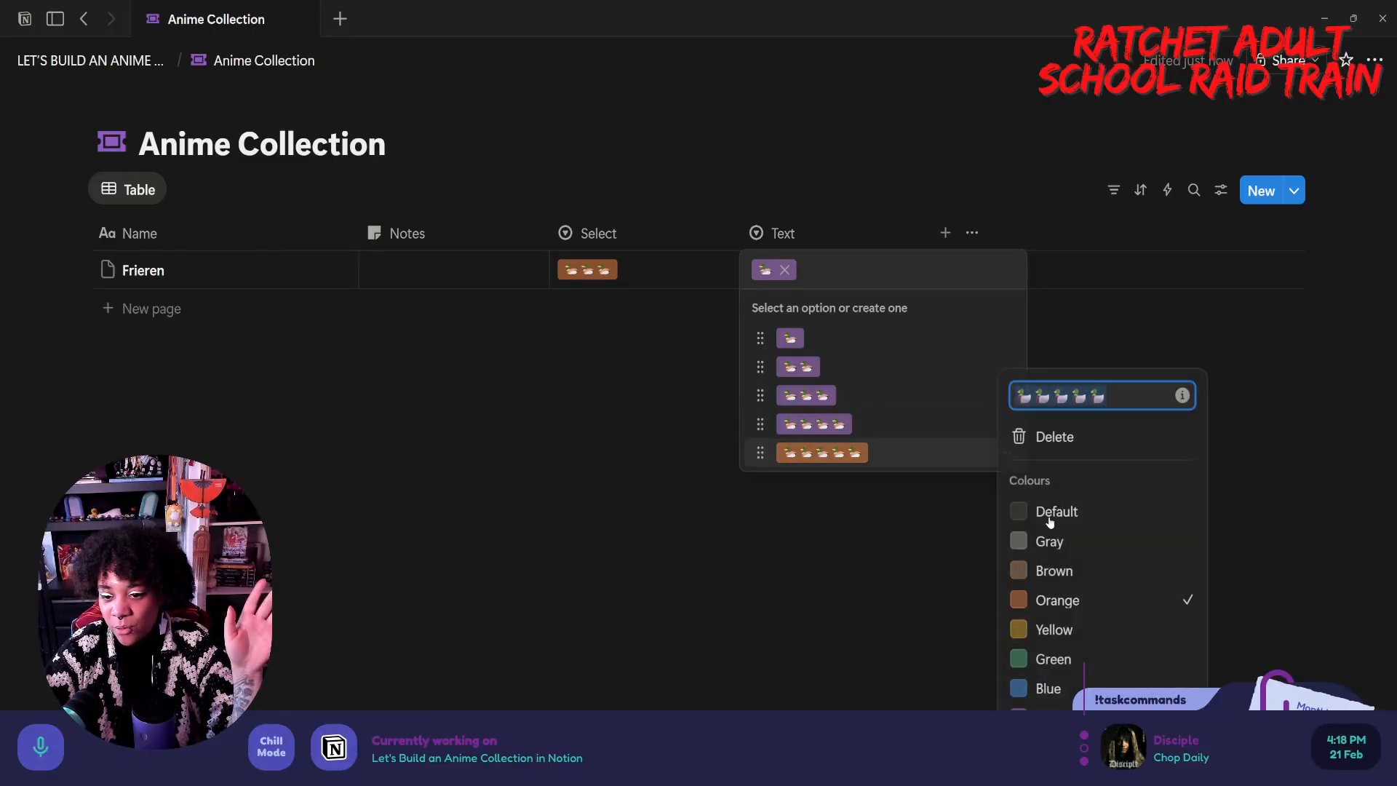
left_click(795, 541)
left_click(661, 343)
- Delete the original Select property from the Anime Collection database
left_click(681, 241)
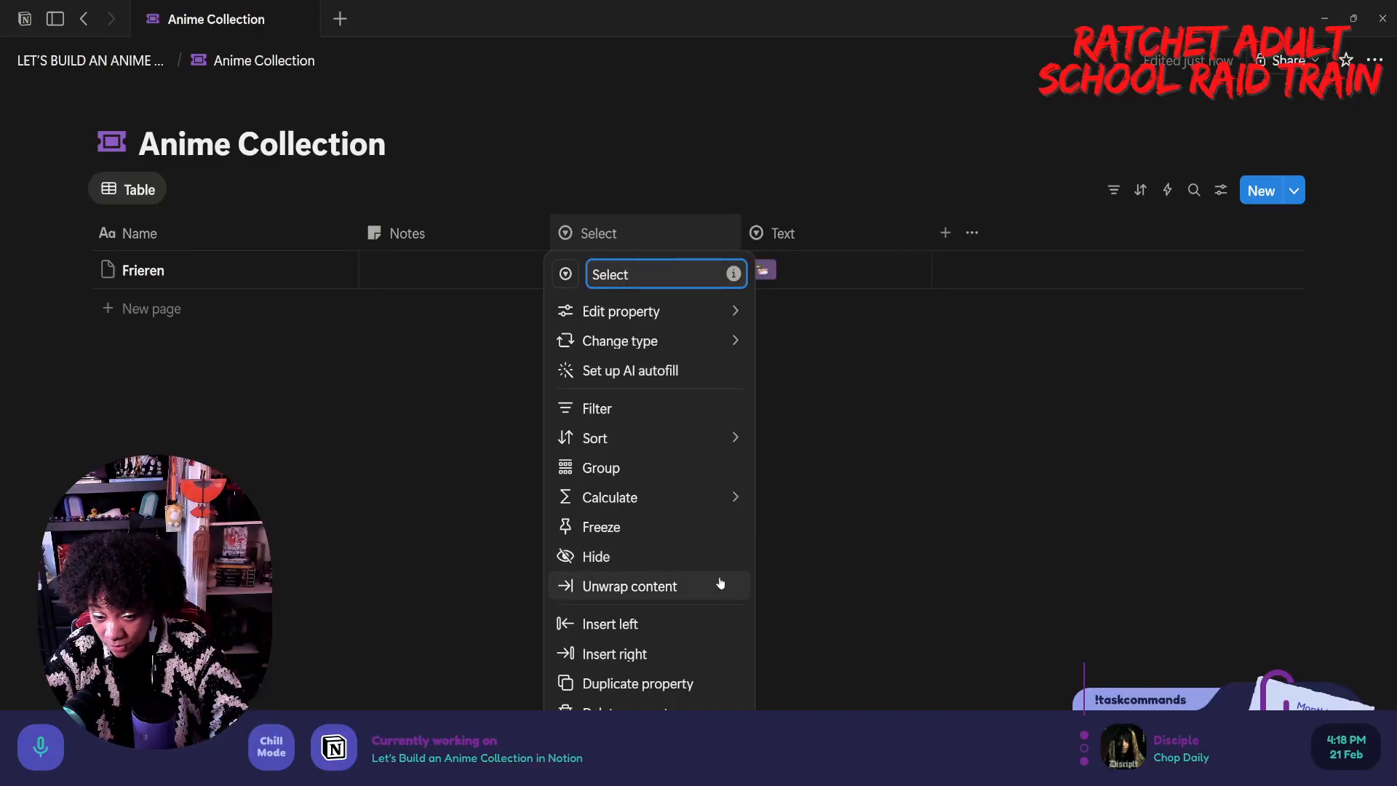
left_click(633, 710)
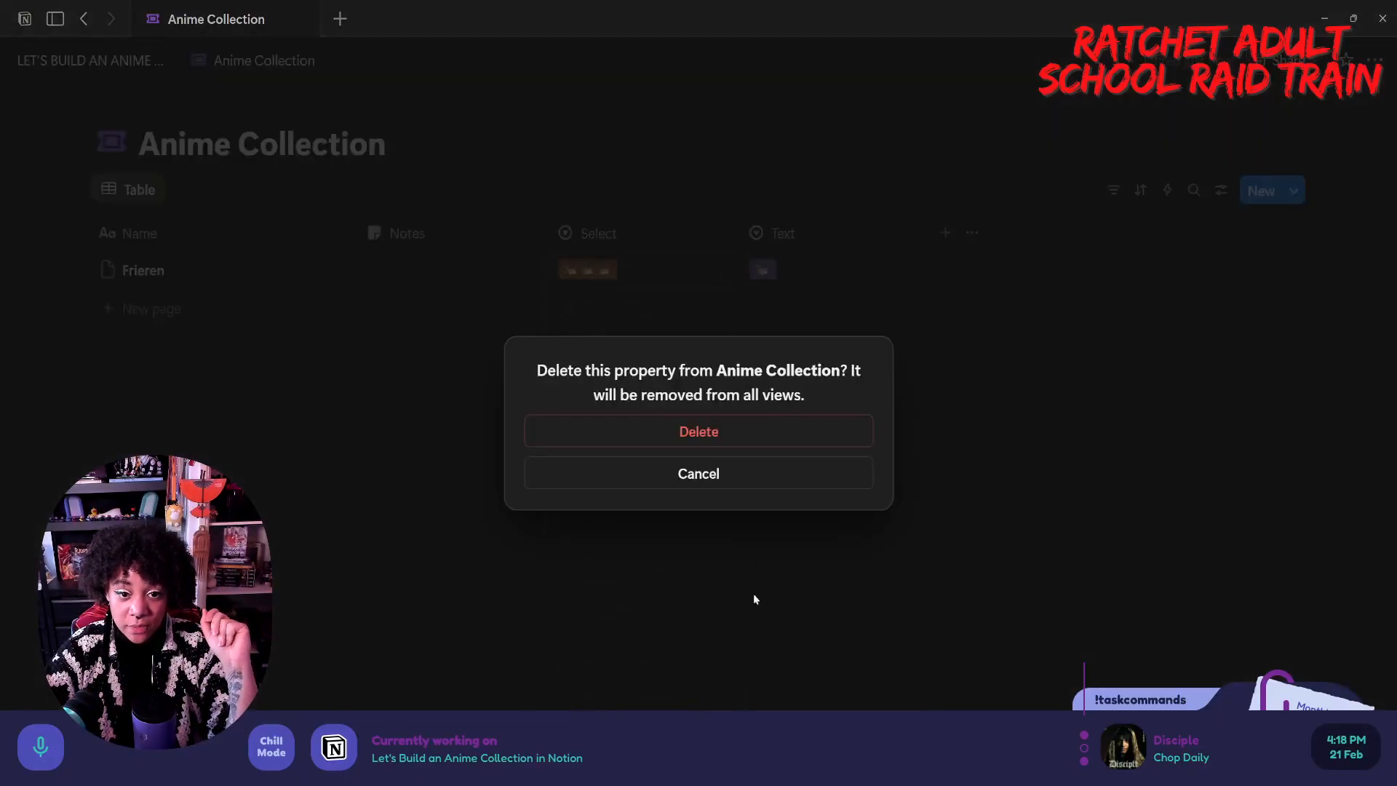
left_click(753, 439)
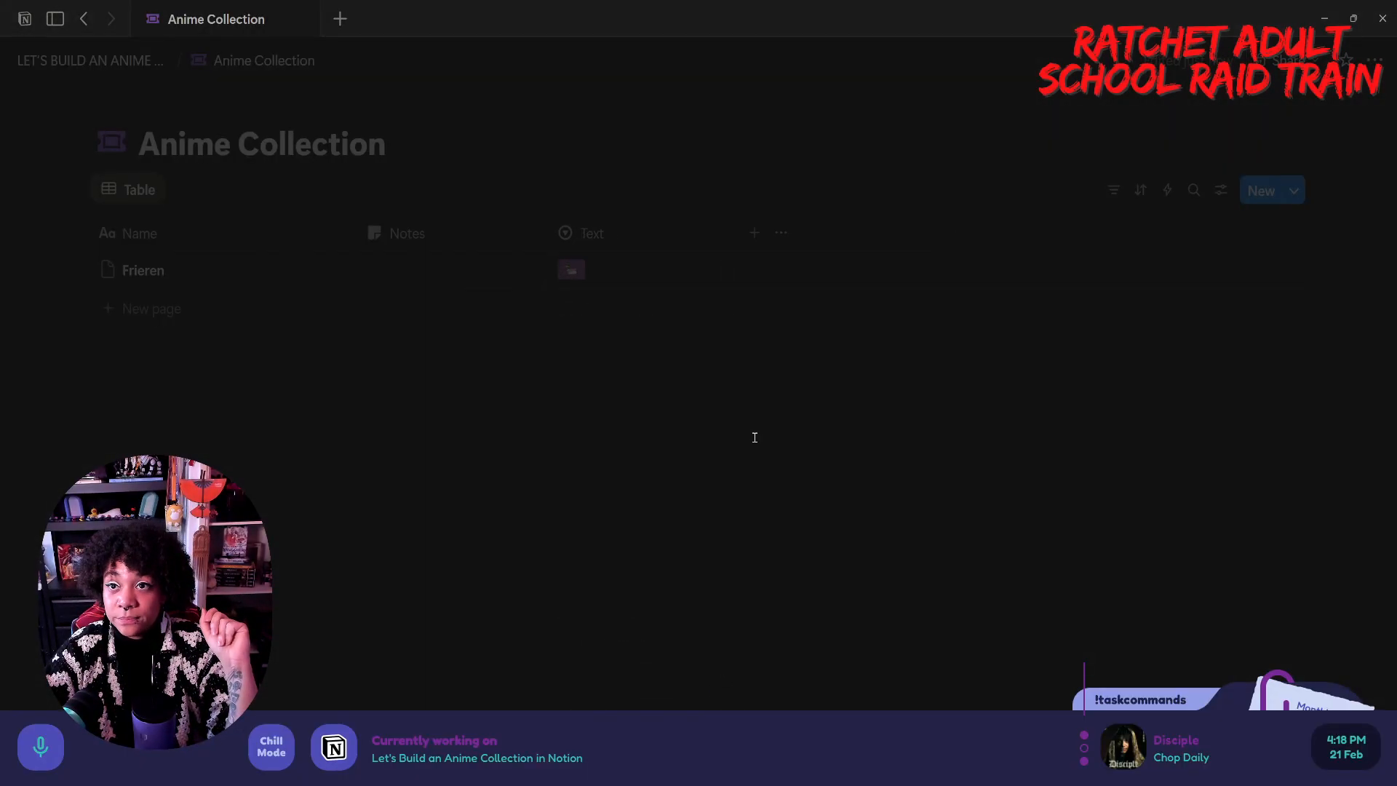
- Rename the Text property to "Rating" and give it the solid star icon, searching the icons for "star"
left_click(589, 224)
type("Rating")
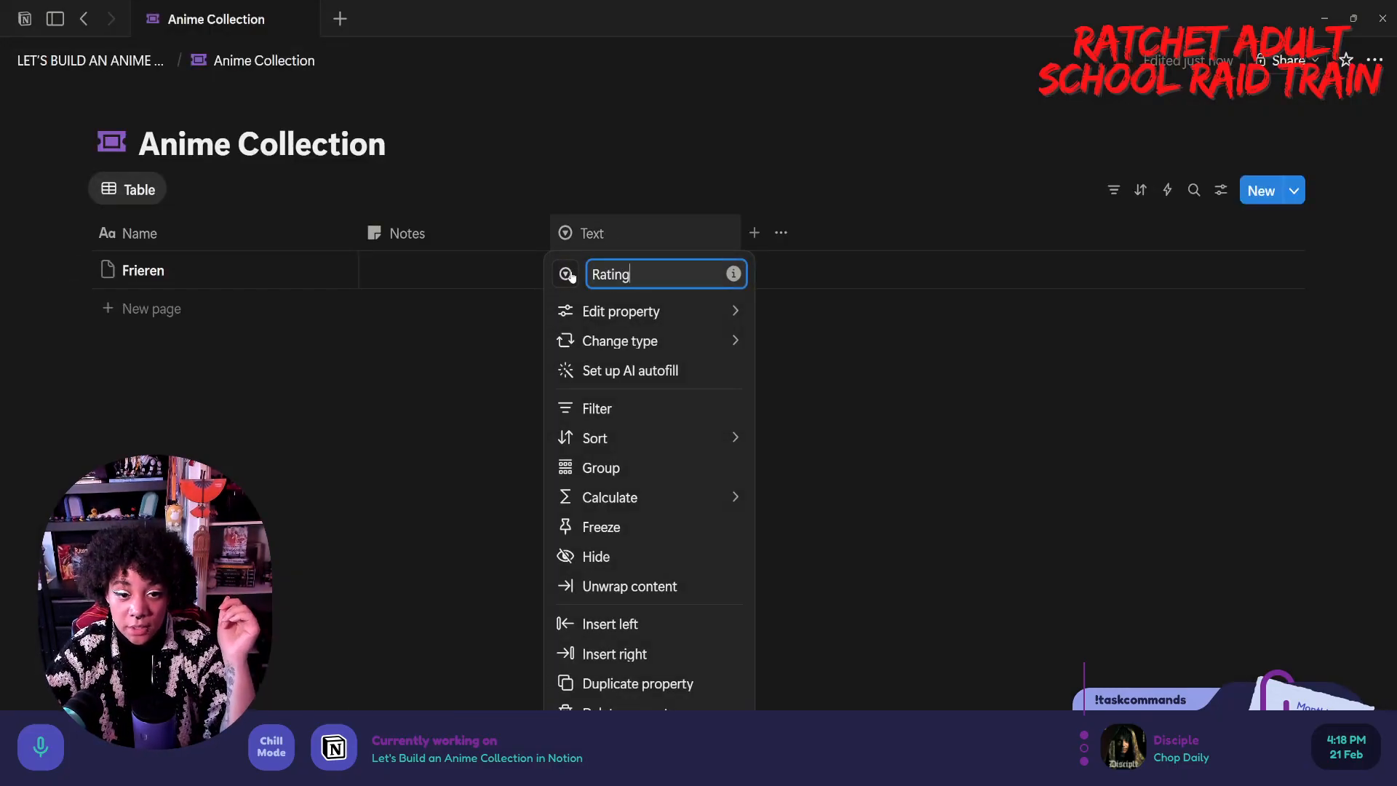
left_click(567, 275)
type("star")
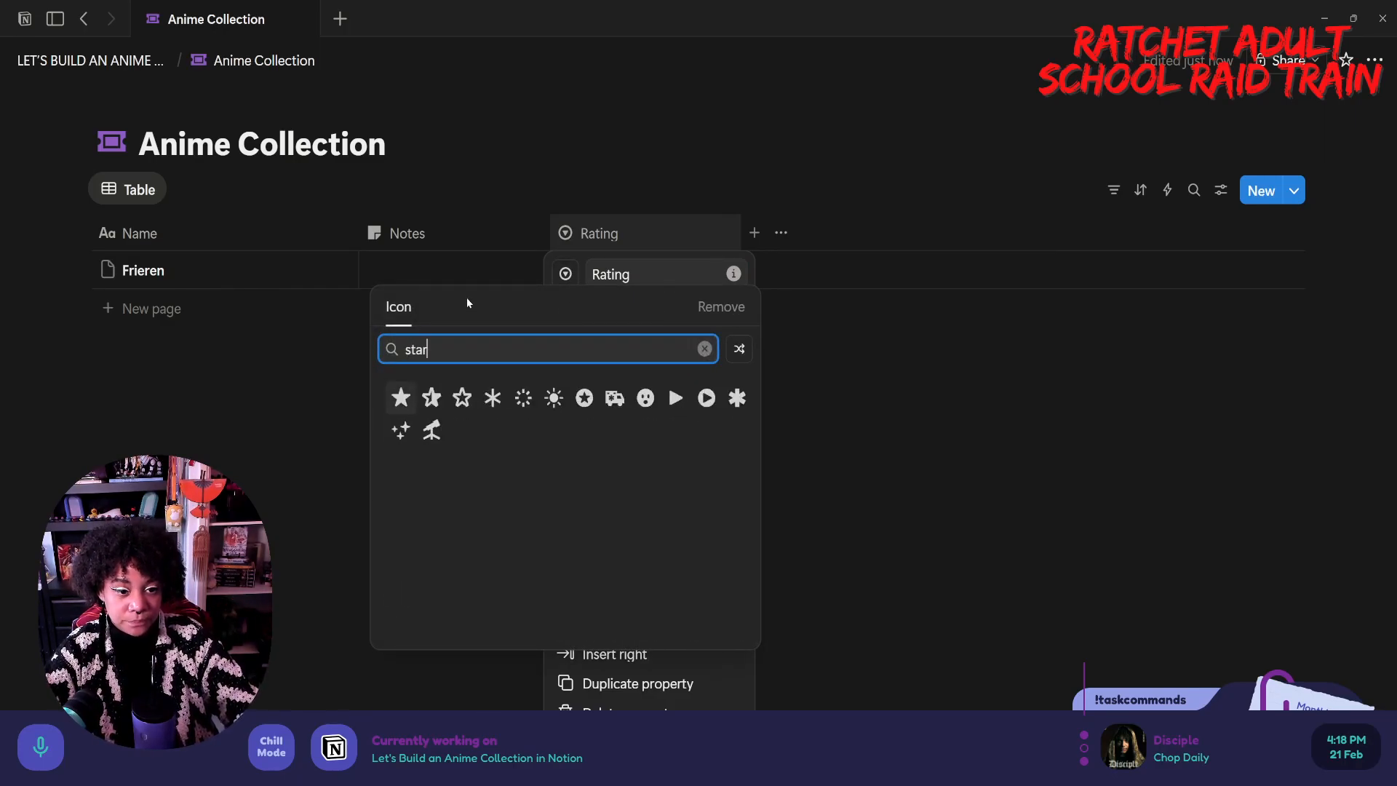
left_click(401, 398)
left_click(502, 375)
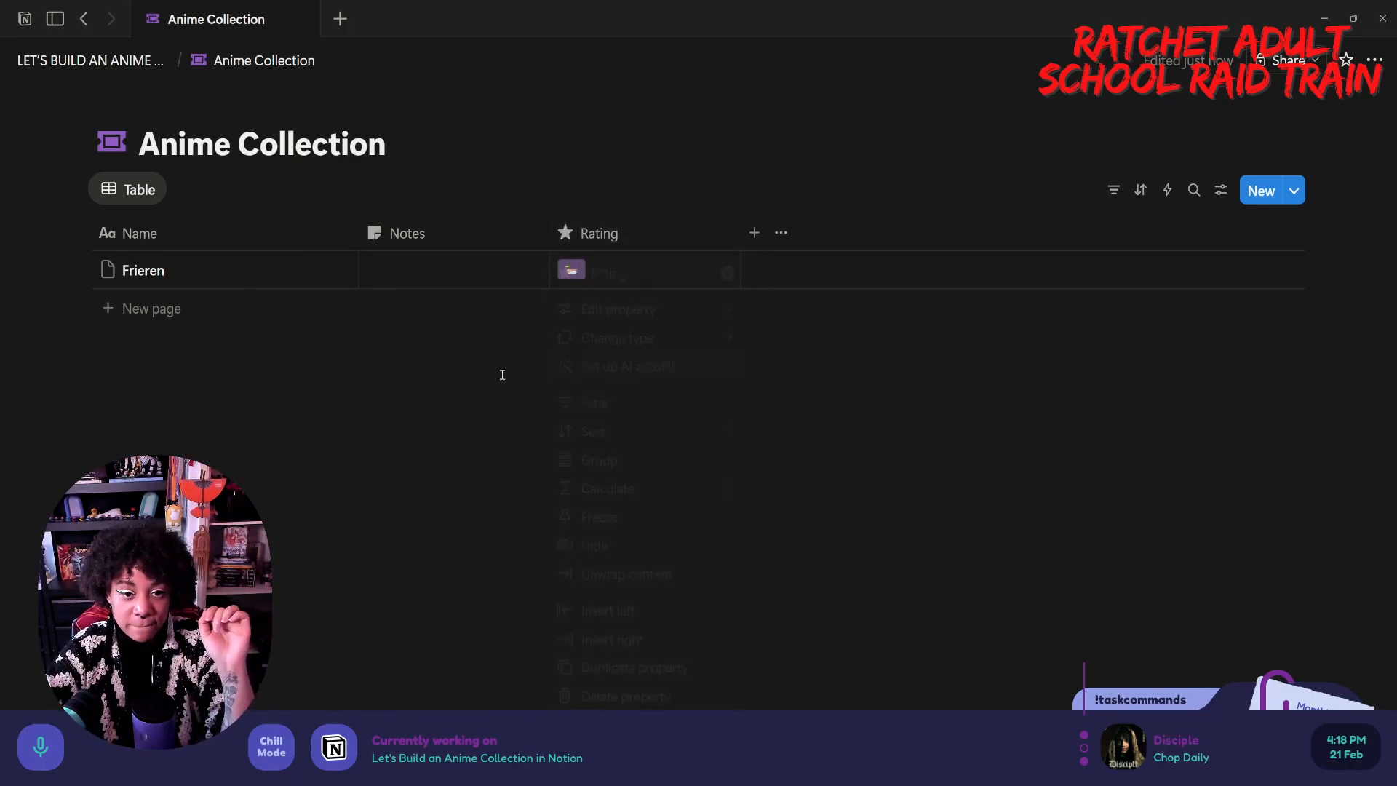
- Set Frieren's Rating to the five-duck option
left_click(580, 273)
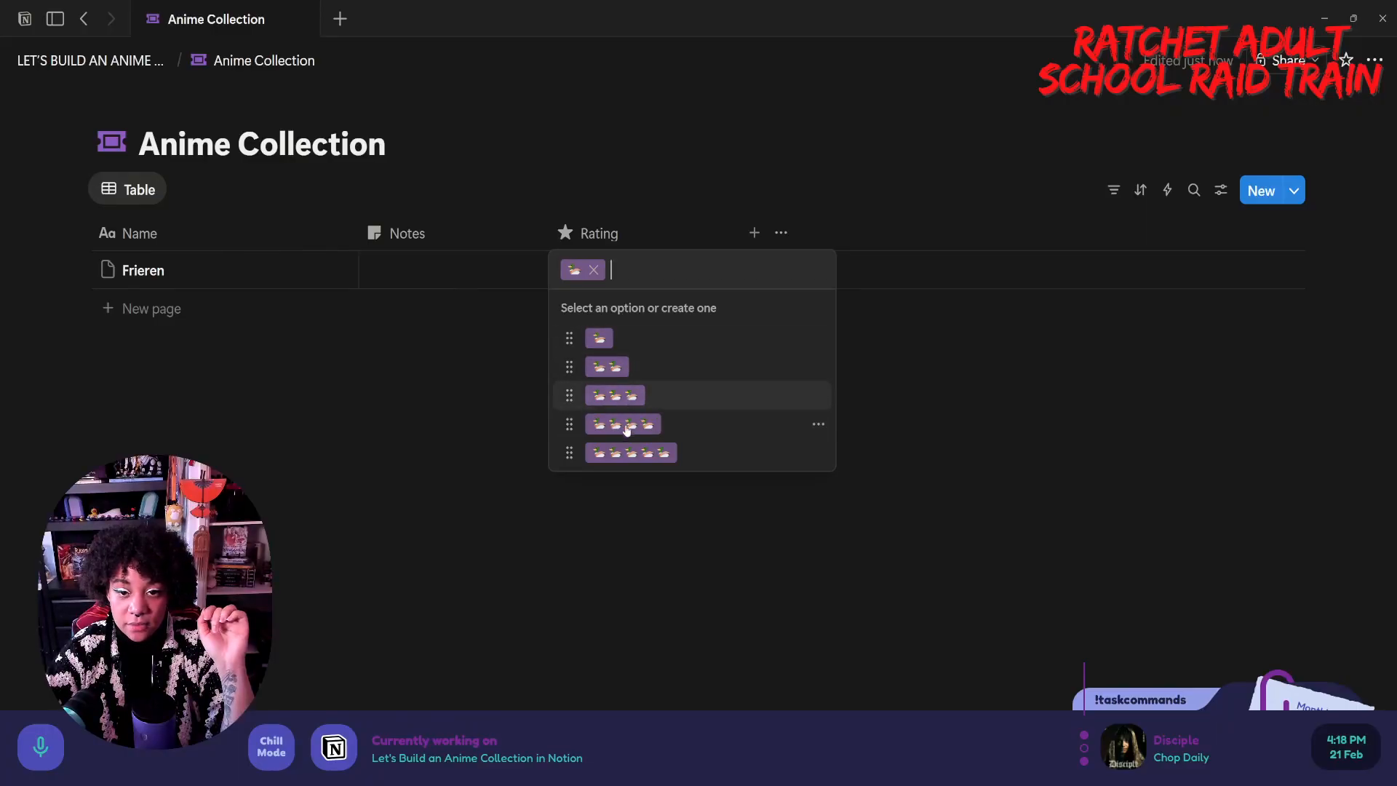
left_click(427, 421)
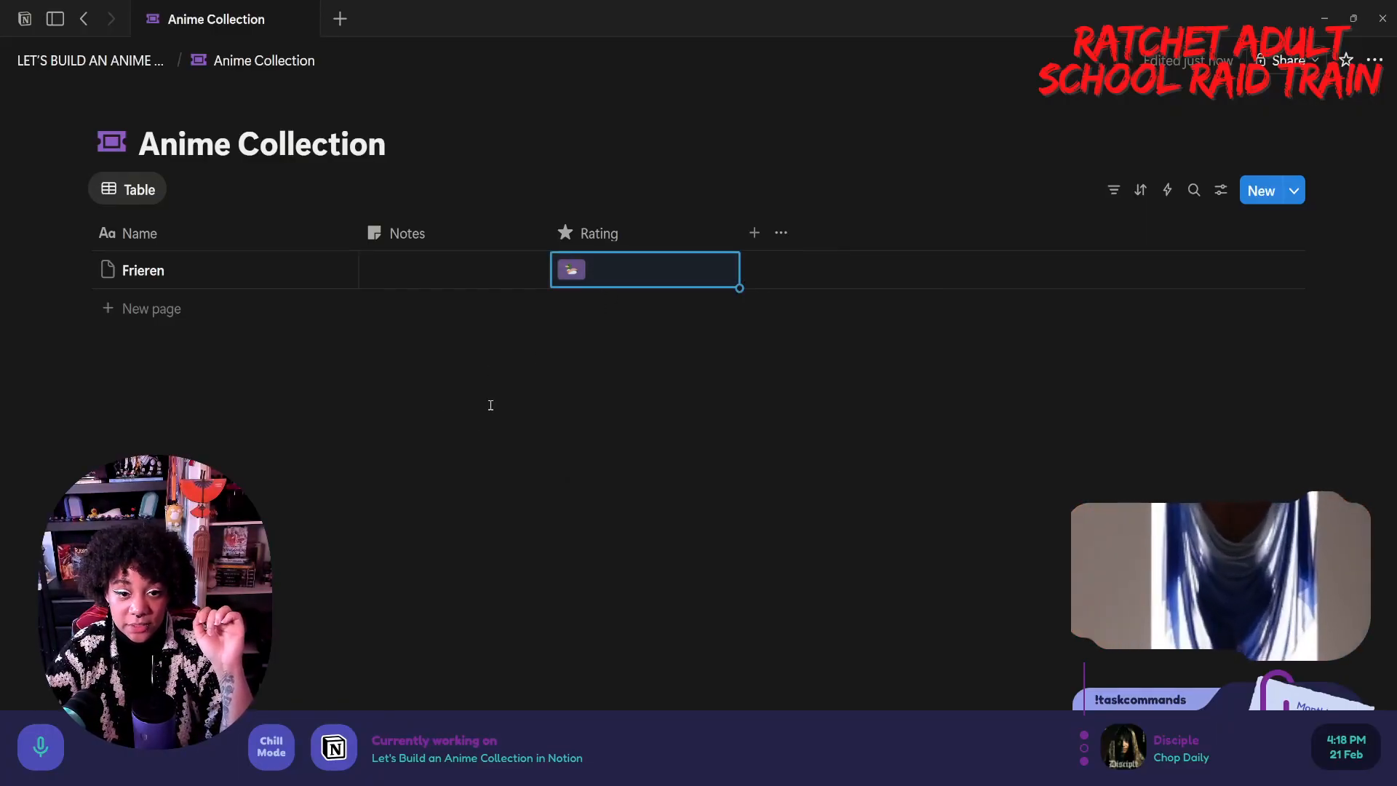
left_click(600, 270)
left_click(595, 451)
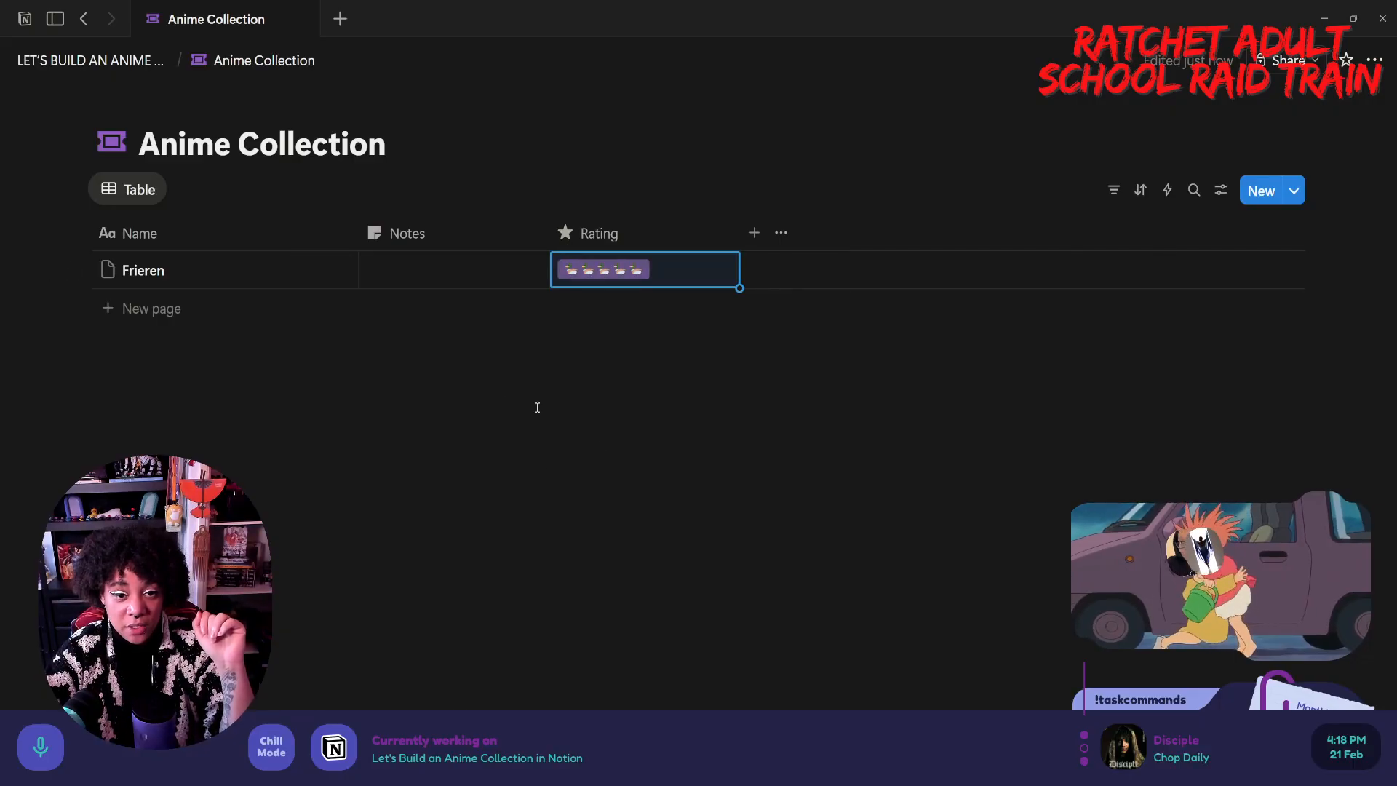
left_click(499, 392)
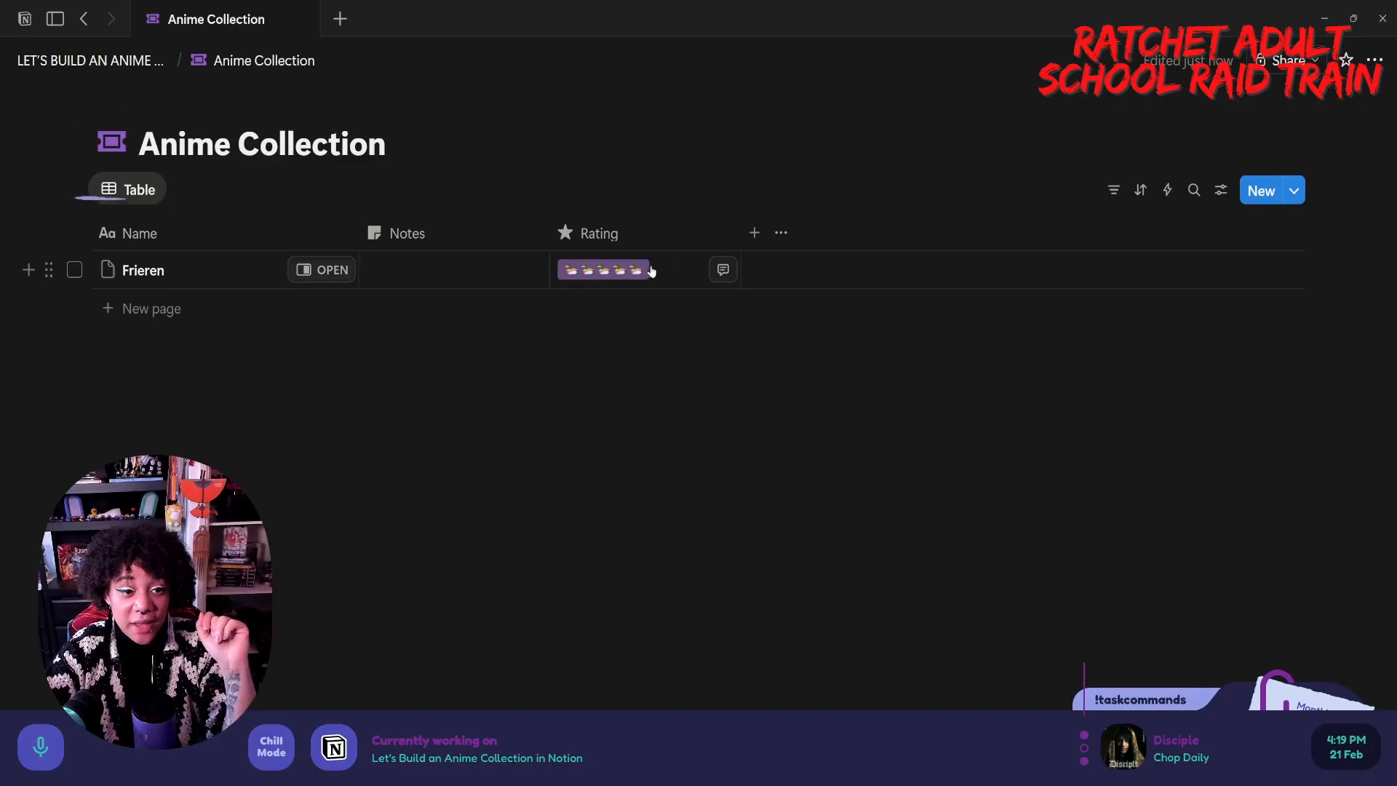
left_click(754, 233)
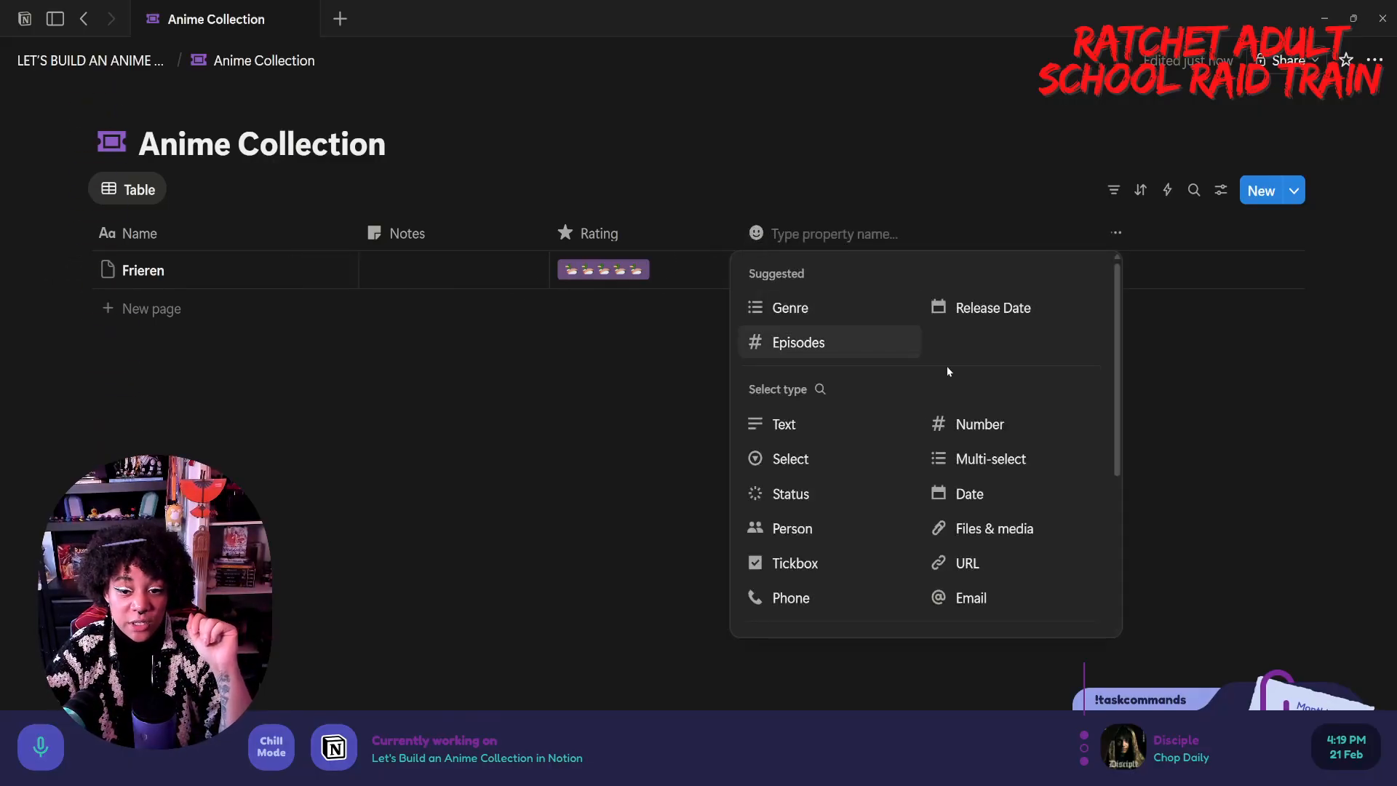
left_click(632, 411)
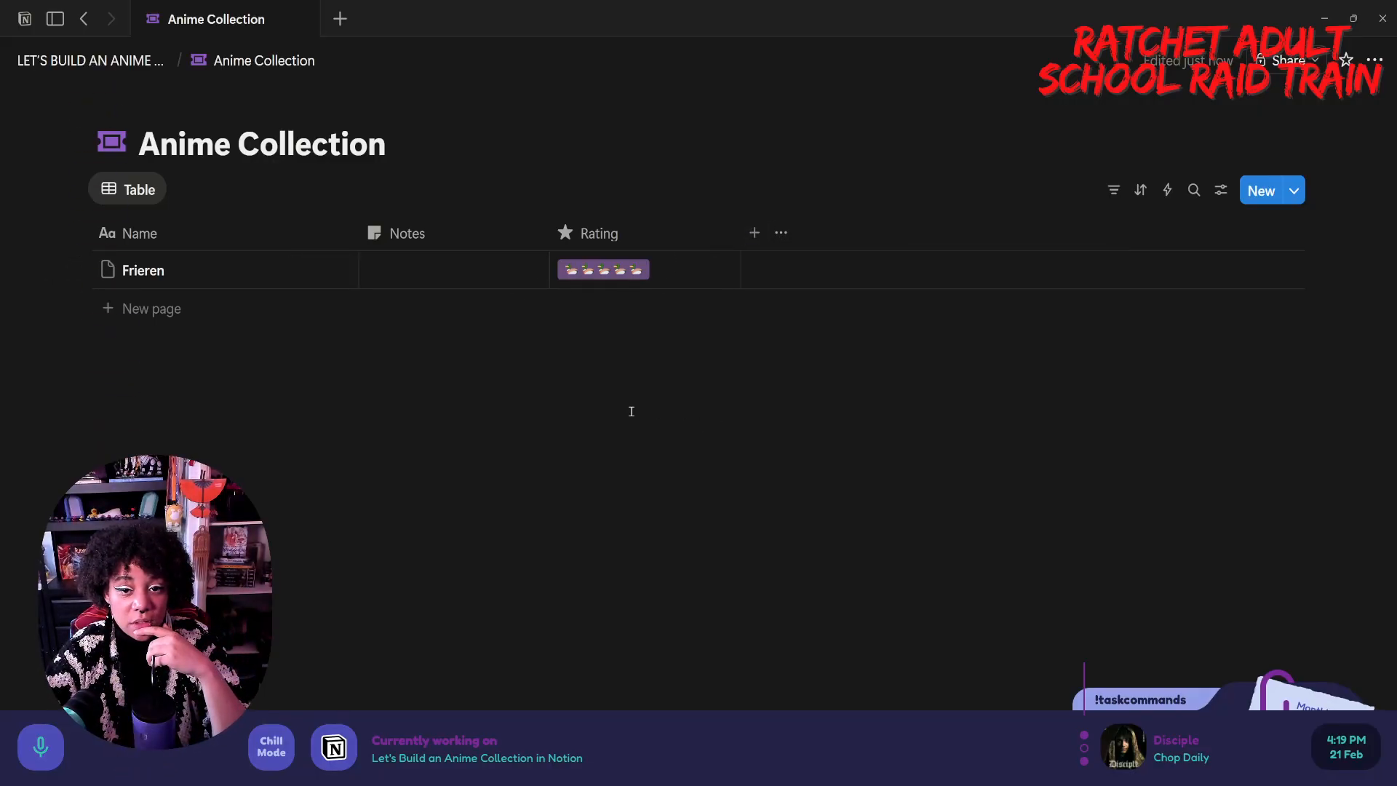
left_click(754, 233)
left_click(784, 311)
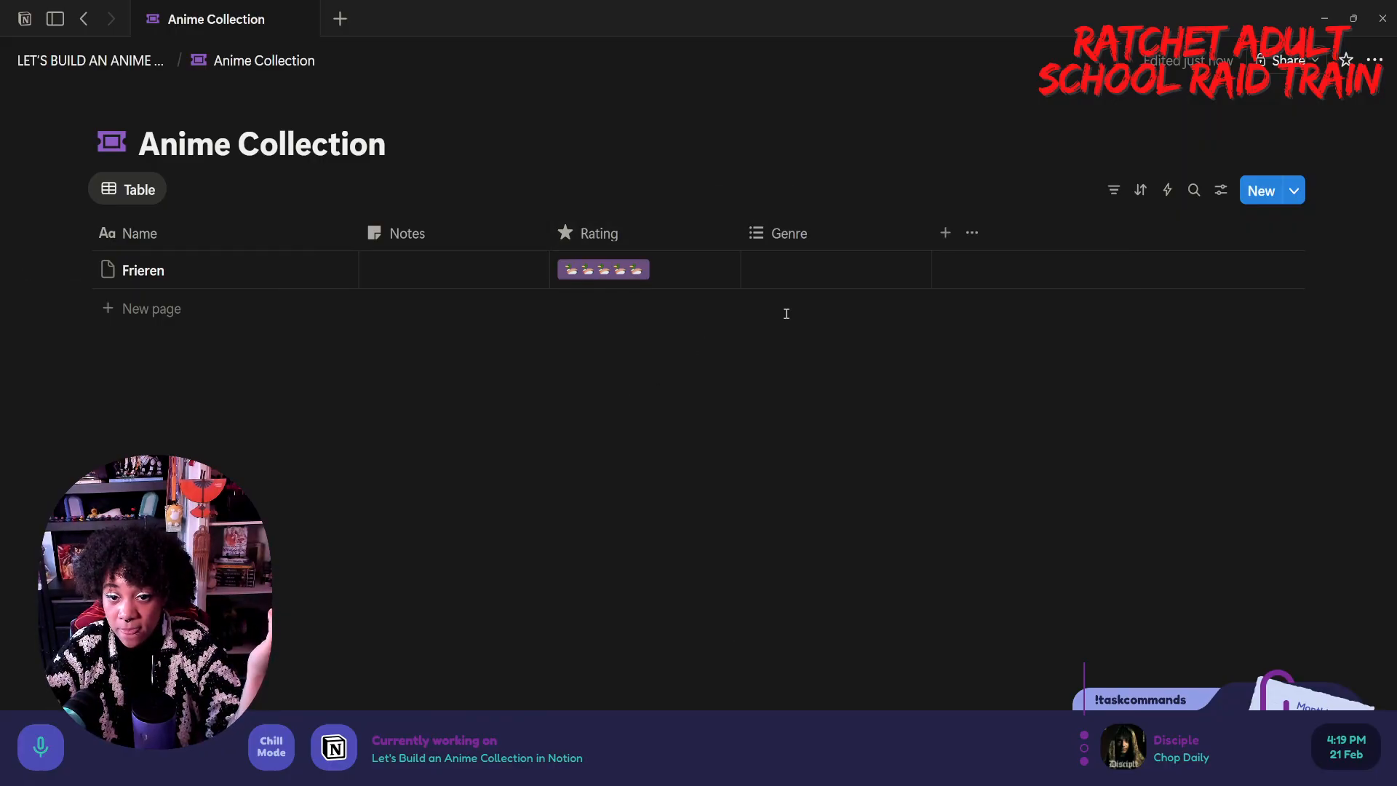
left_click(764, 234)
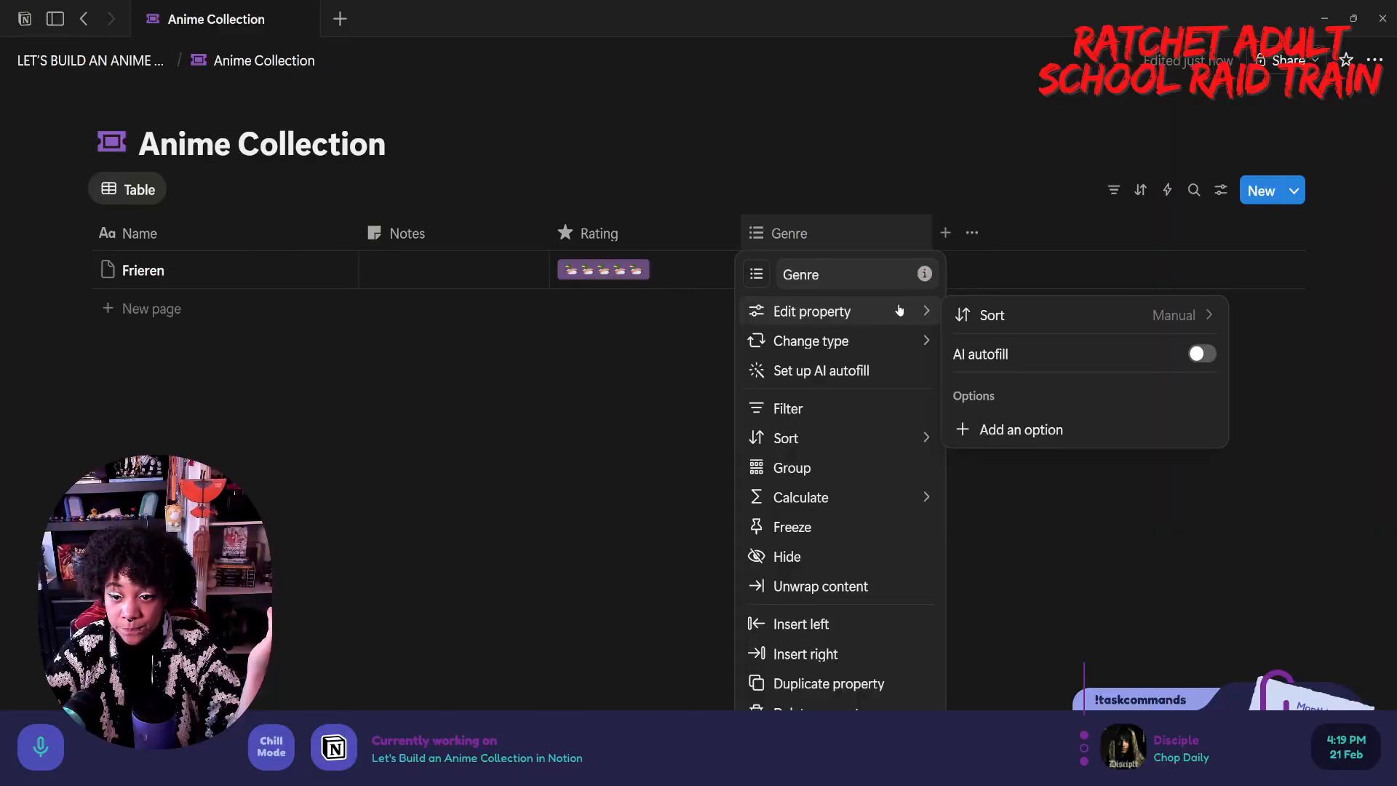
left_click(644, 335)
left_click(805, 273)
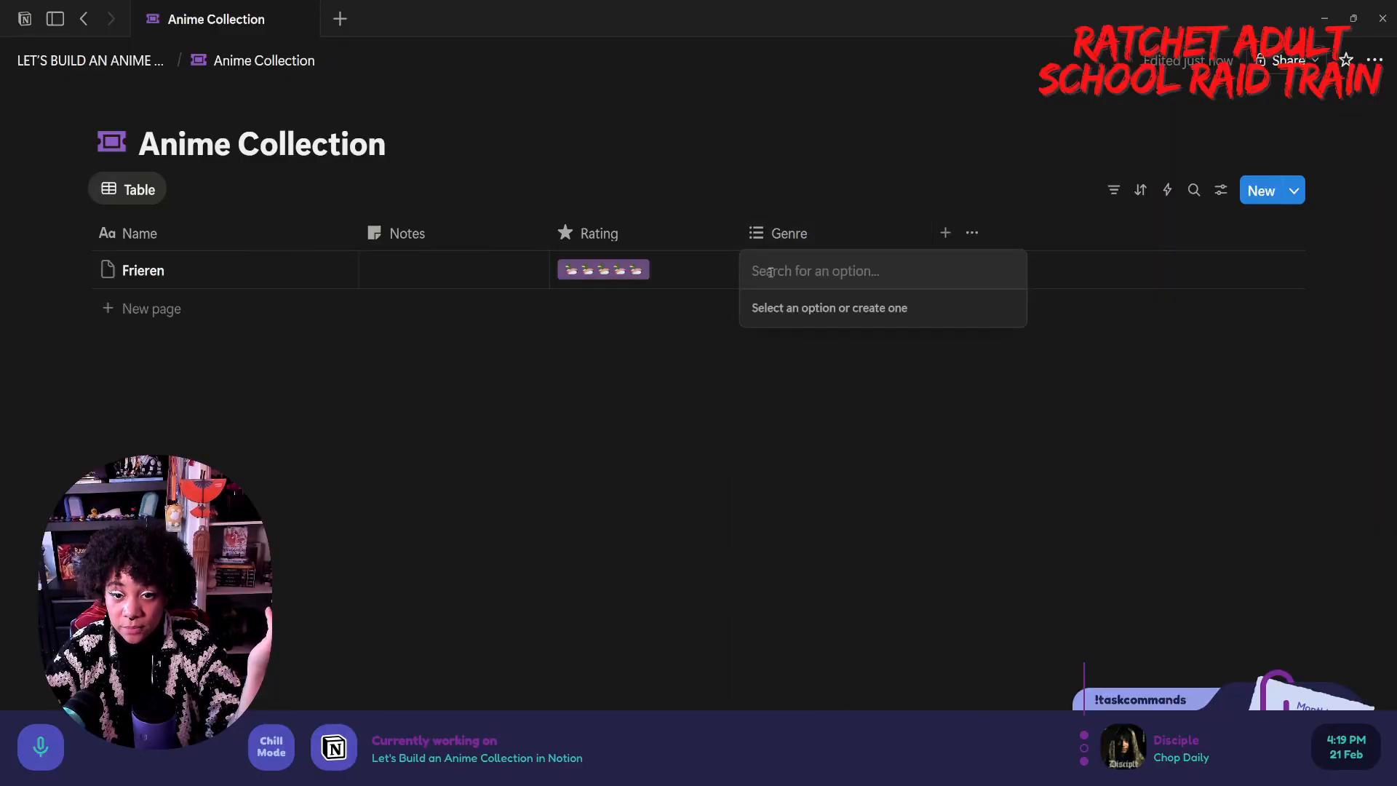
key("Escape")
left_click(804, 232)
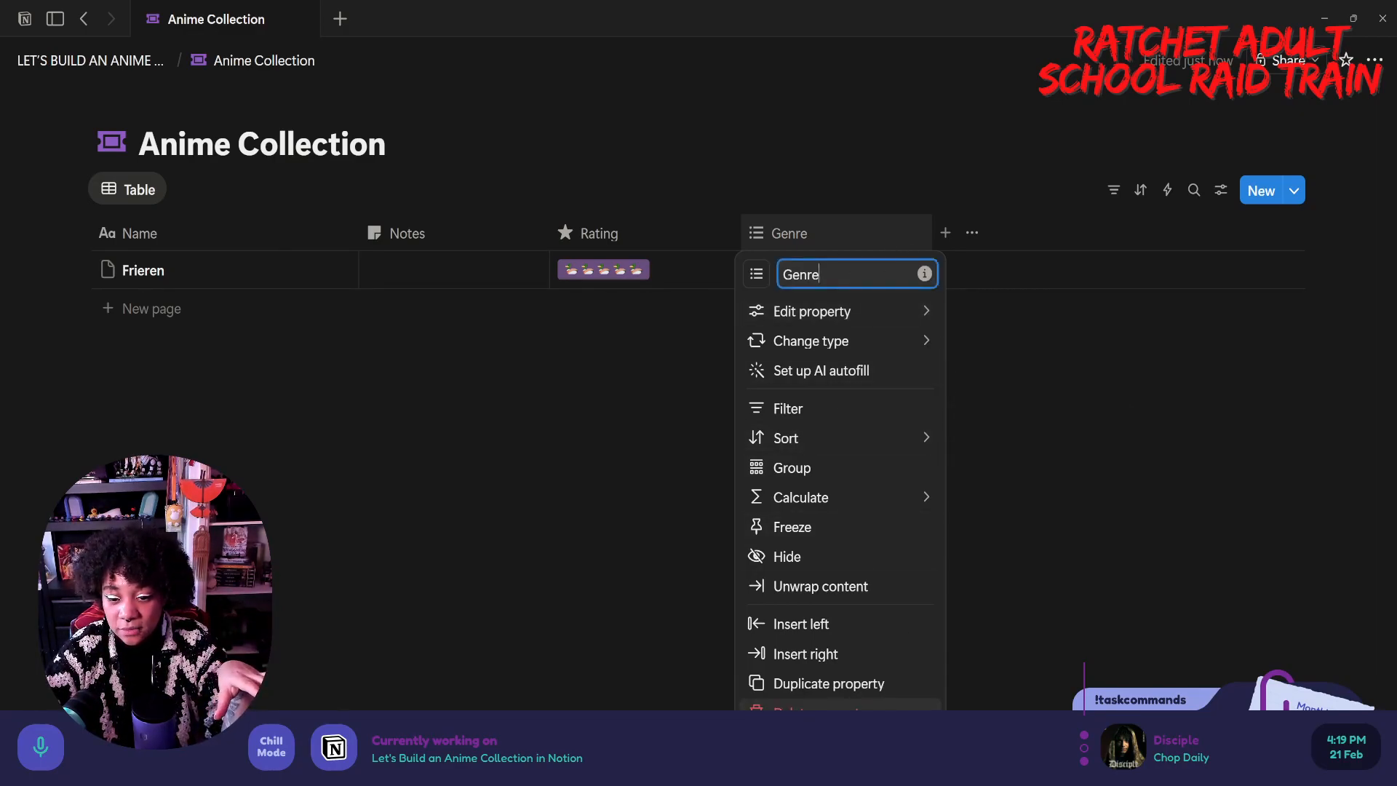
left_click(807, 707)
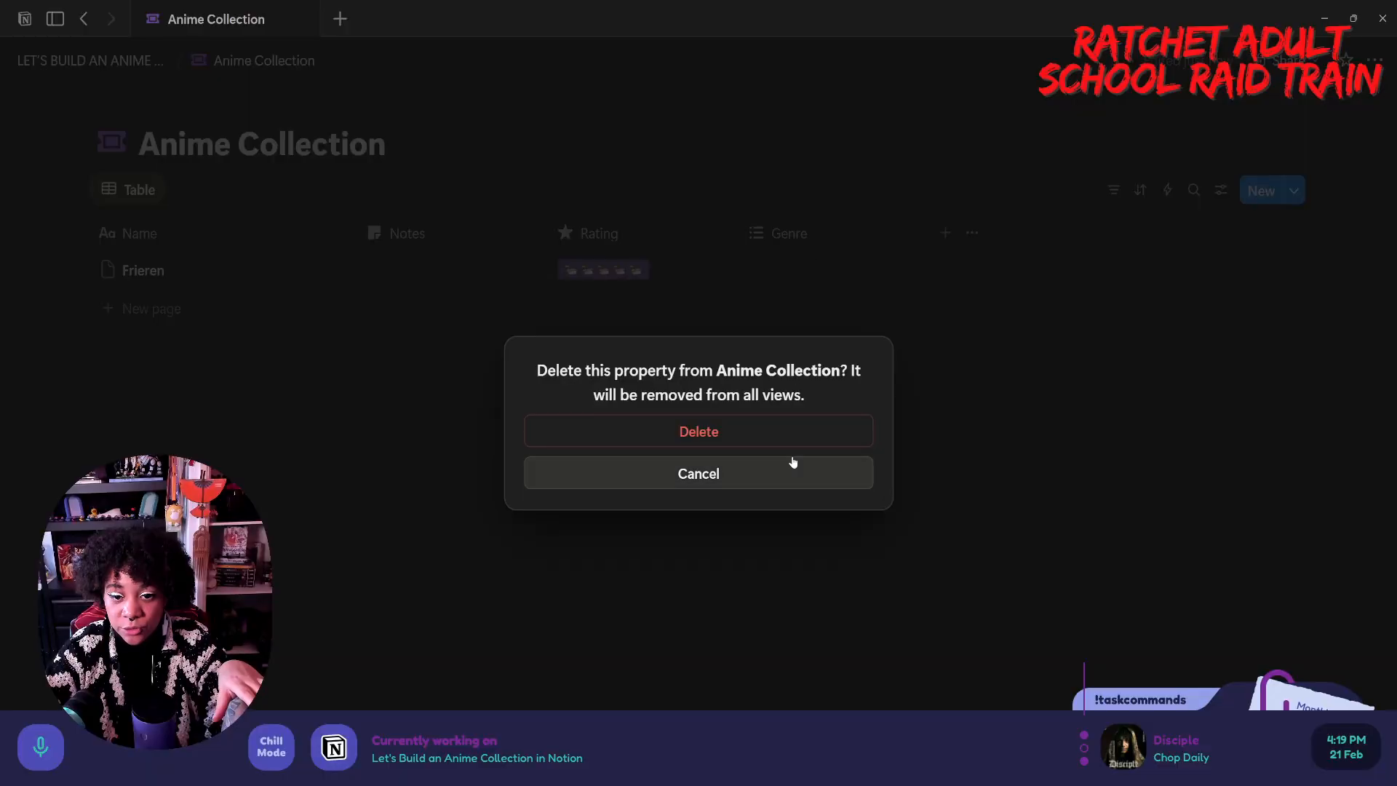
left_click(789, 433)
- Add a Text property after Rating and enter "Slice of Life, Action, Romance, Fantasy," as its value for Frieren
left_click(755, 234)
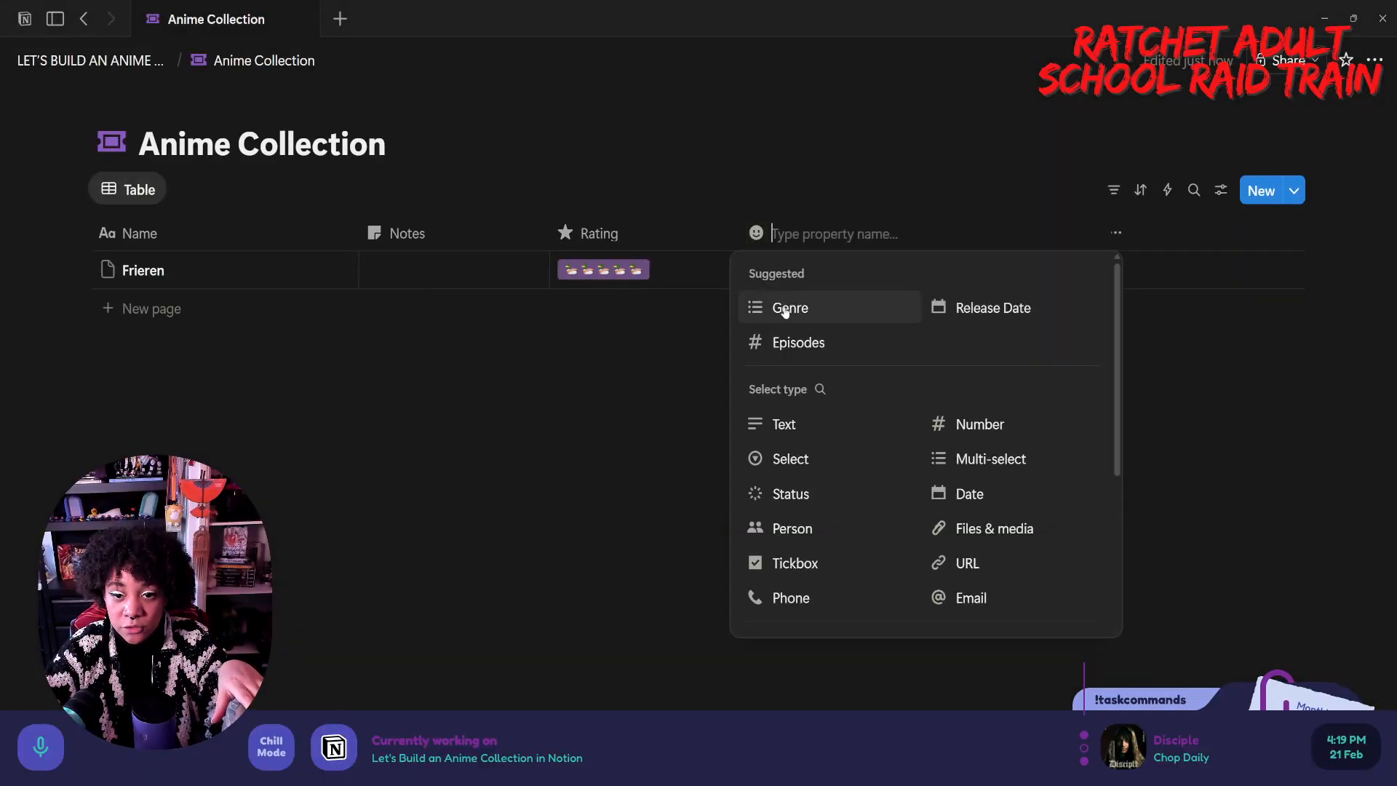
left_click(806, 432)
left_click(801, 269)
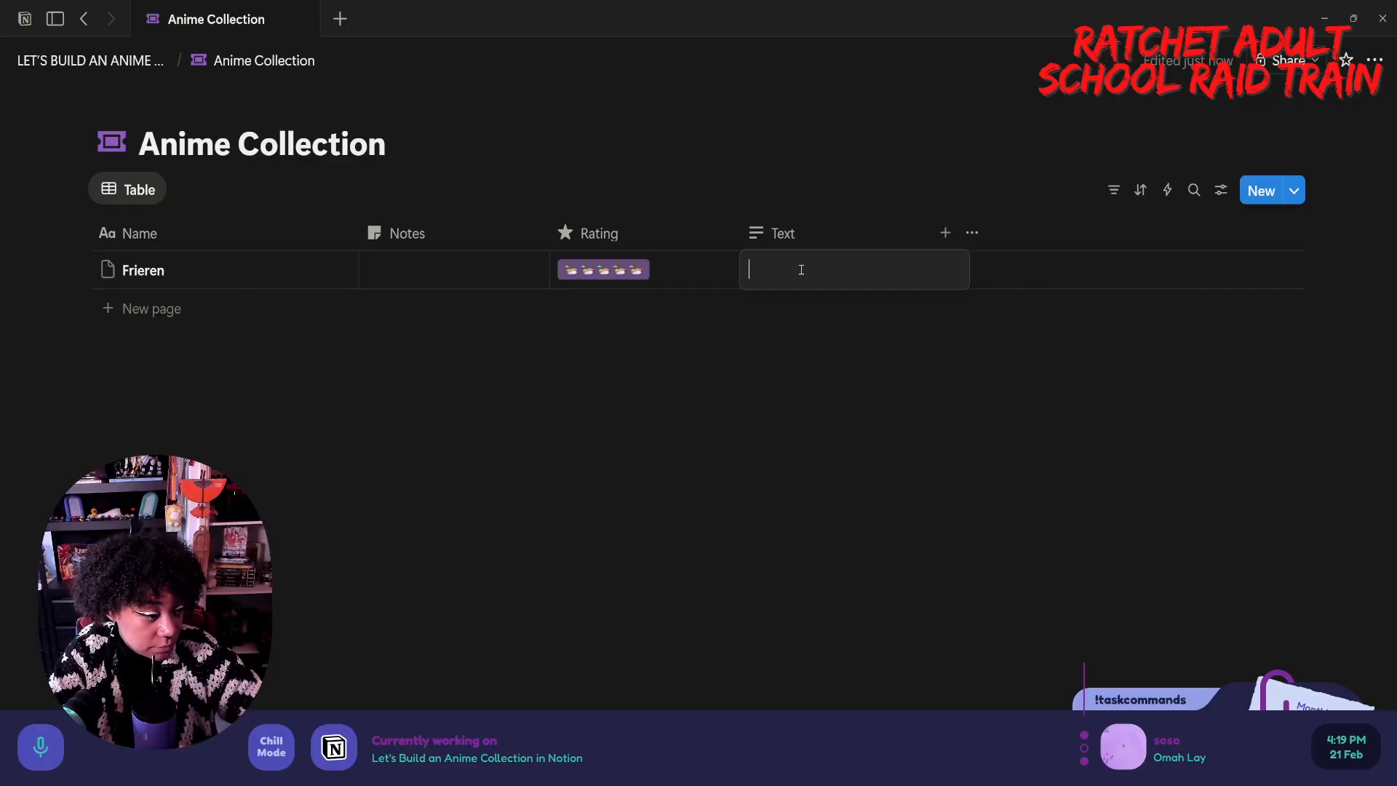
type("Slice")
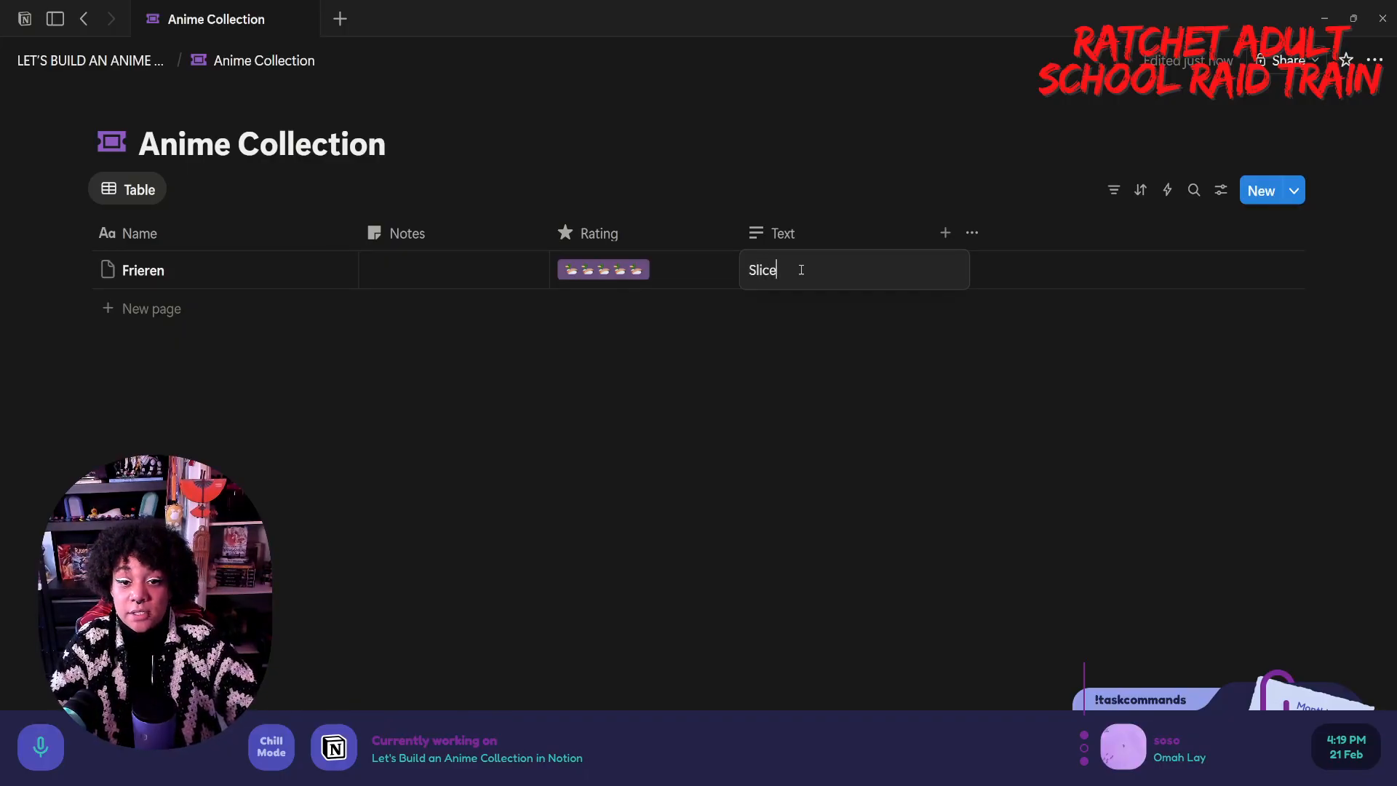
type(" of Life, ")
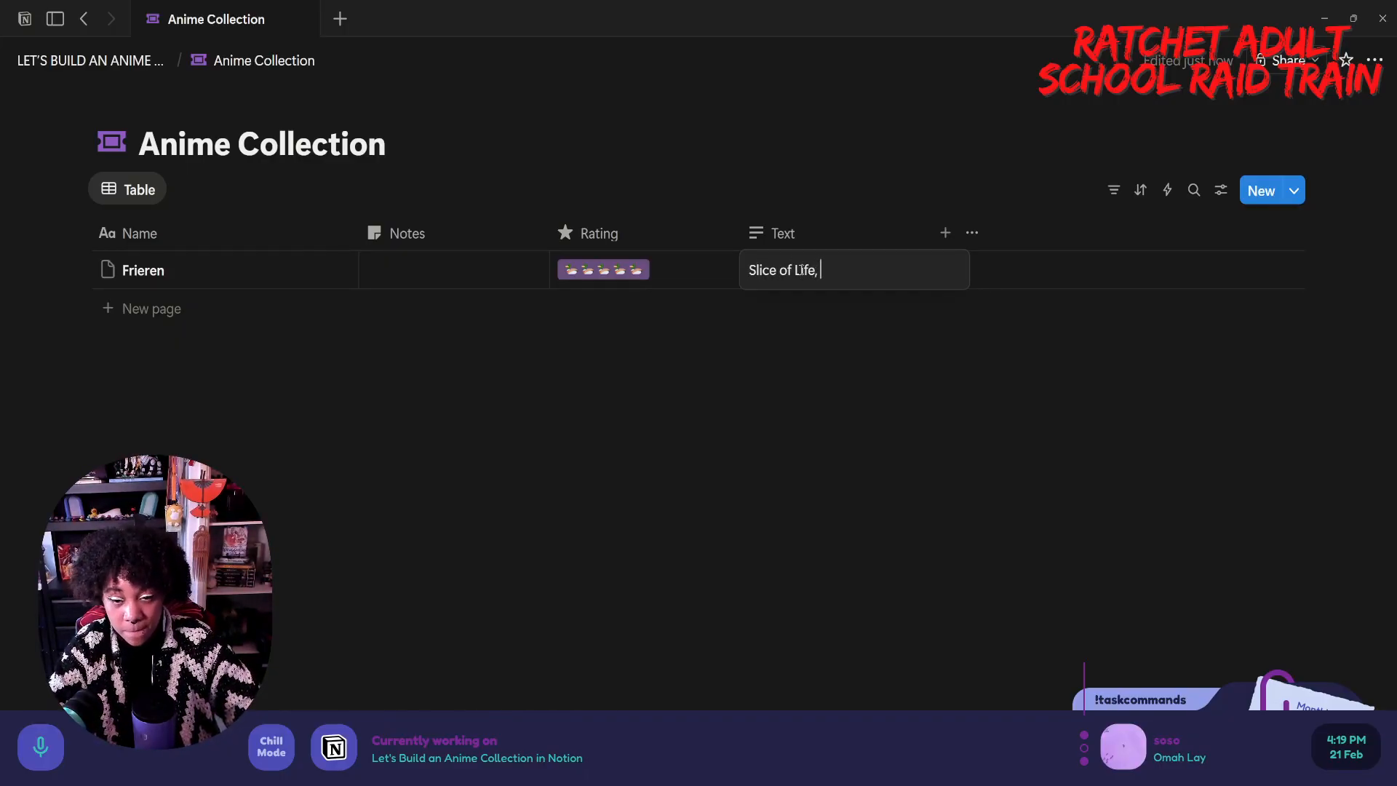
type("Action, Romance, Fantasy,")
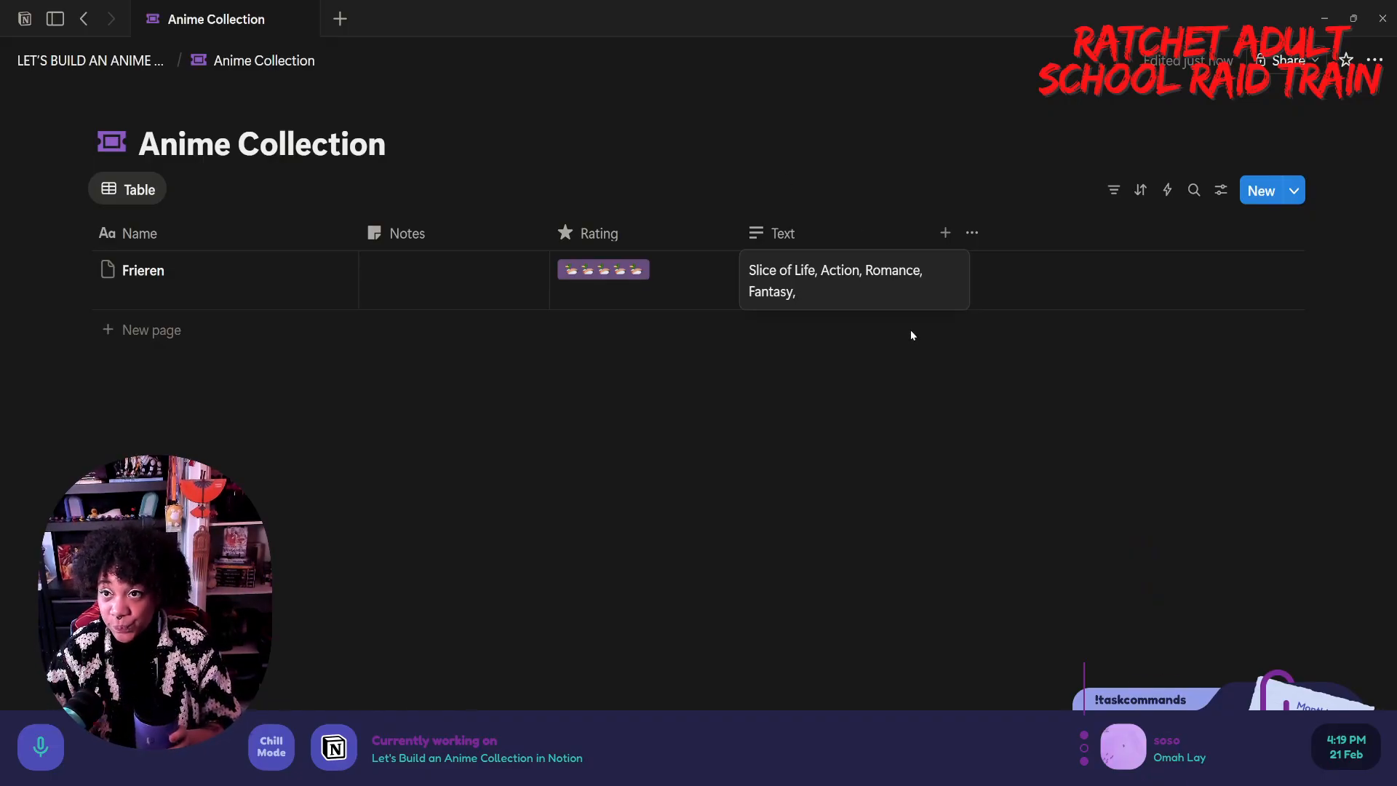
- Append "Sports, Thriller, Horror," to the comma-separated genre list in Frieren's Text value
type("So")
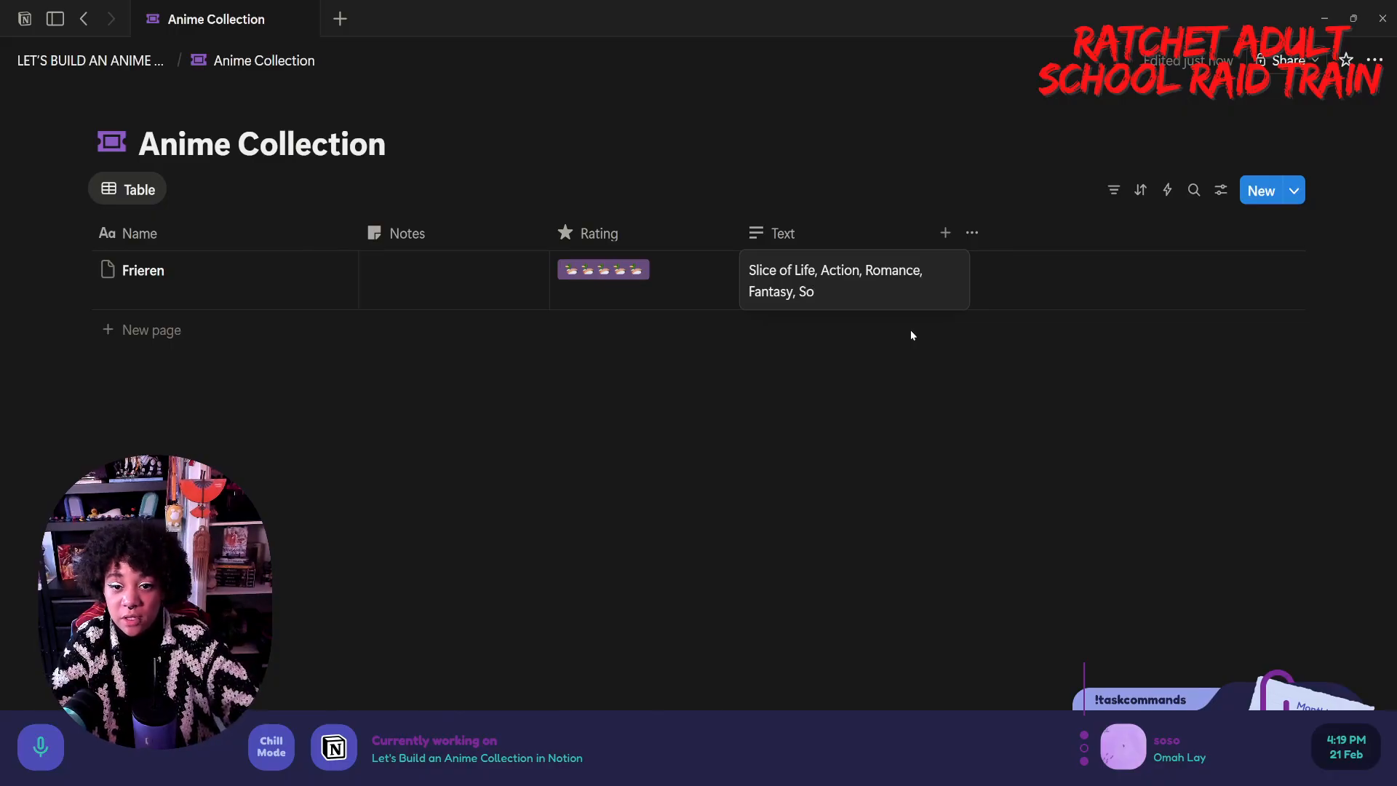
key("BackSpace")
type("port")
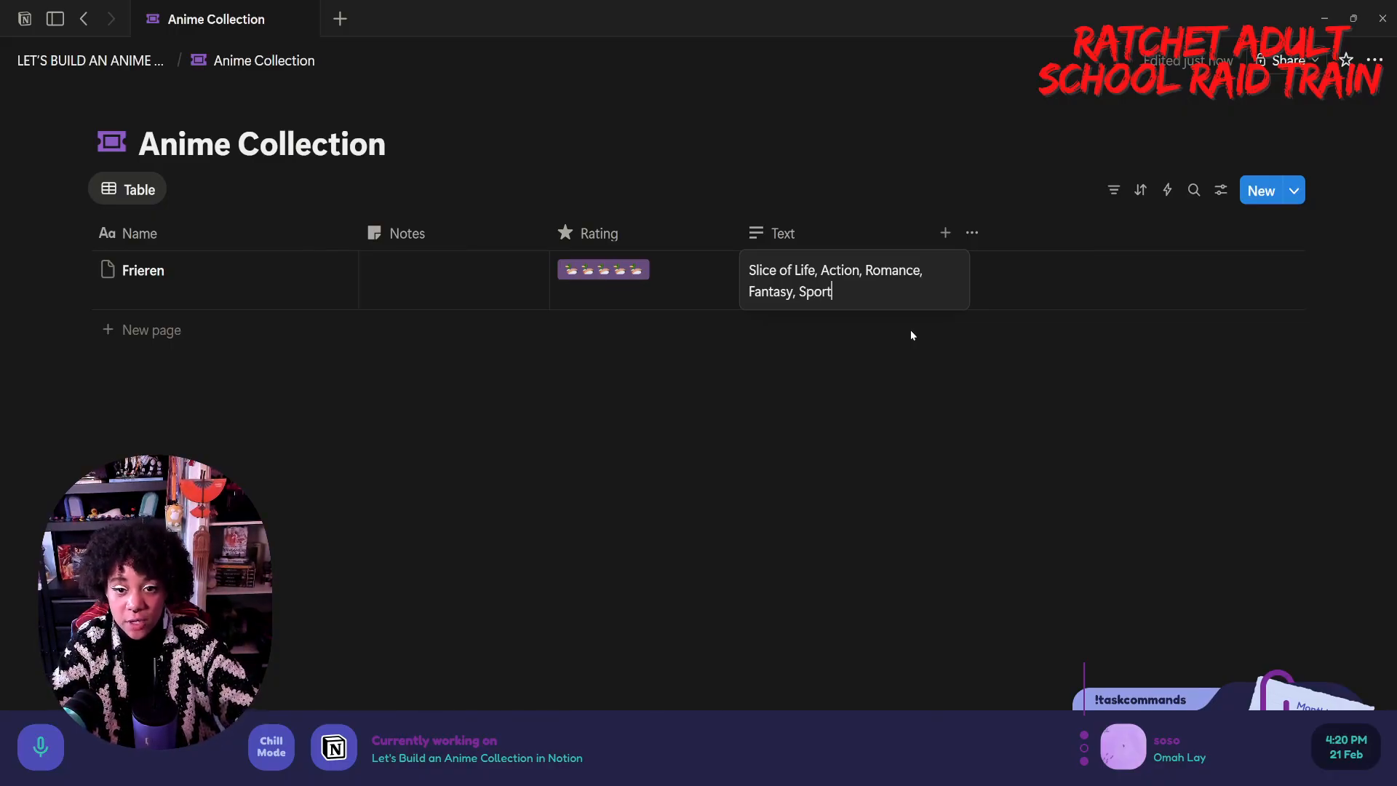
type("s, Thriller,")
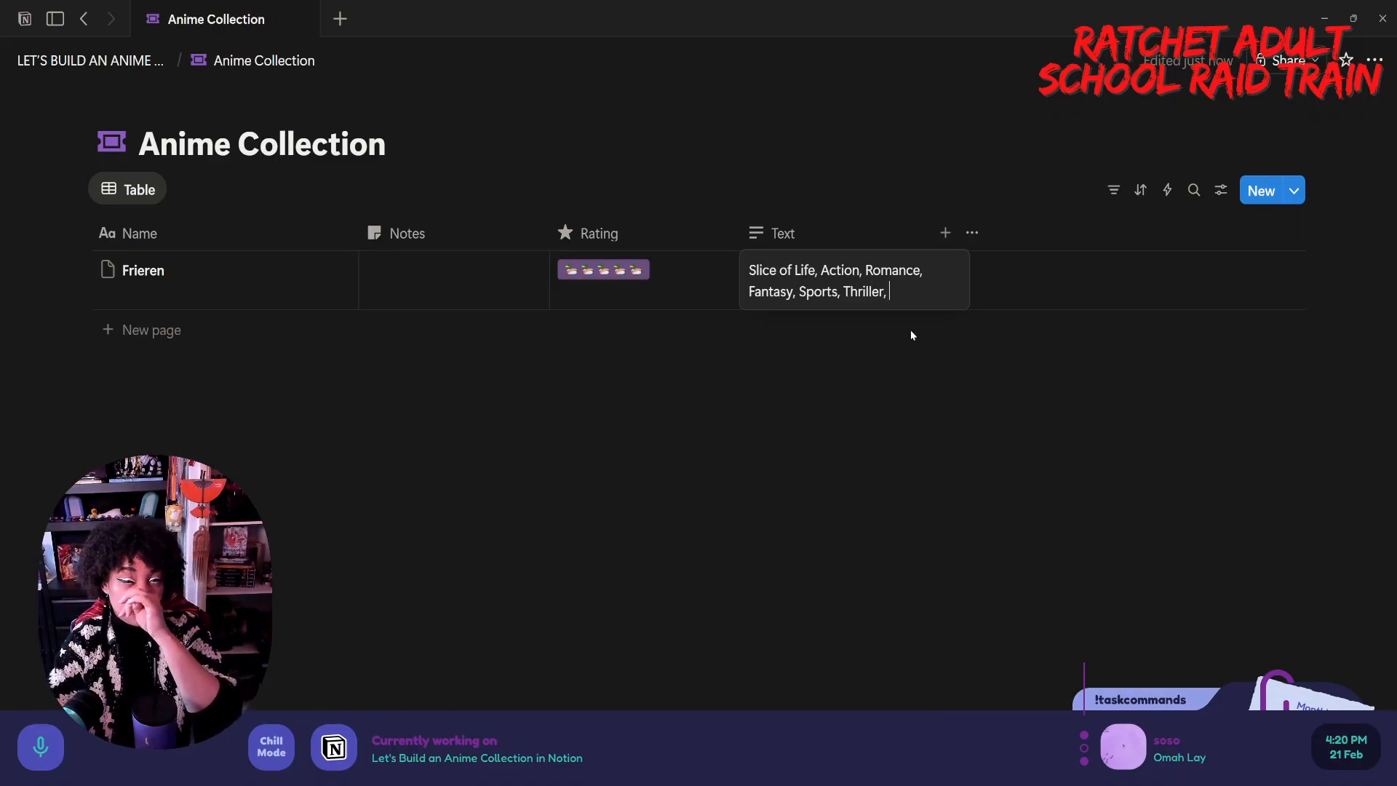
type("Horror,")
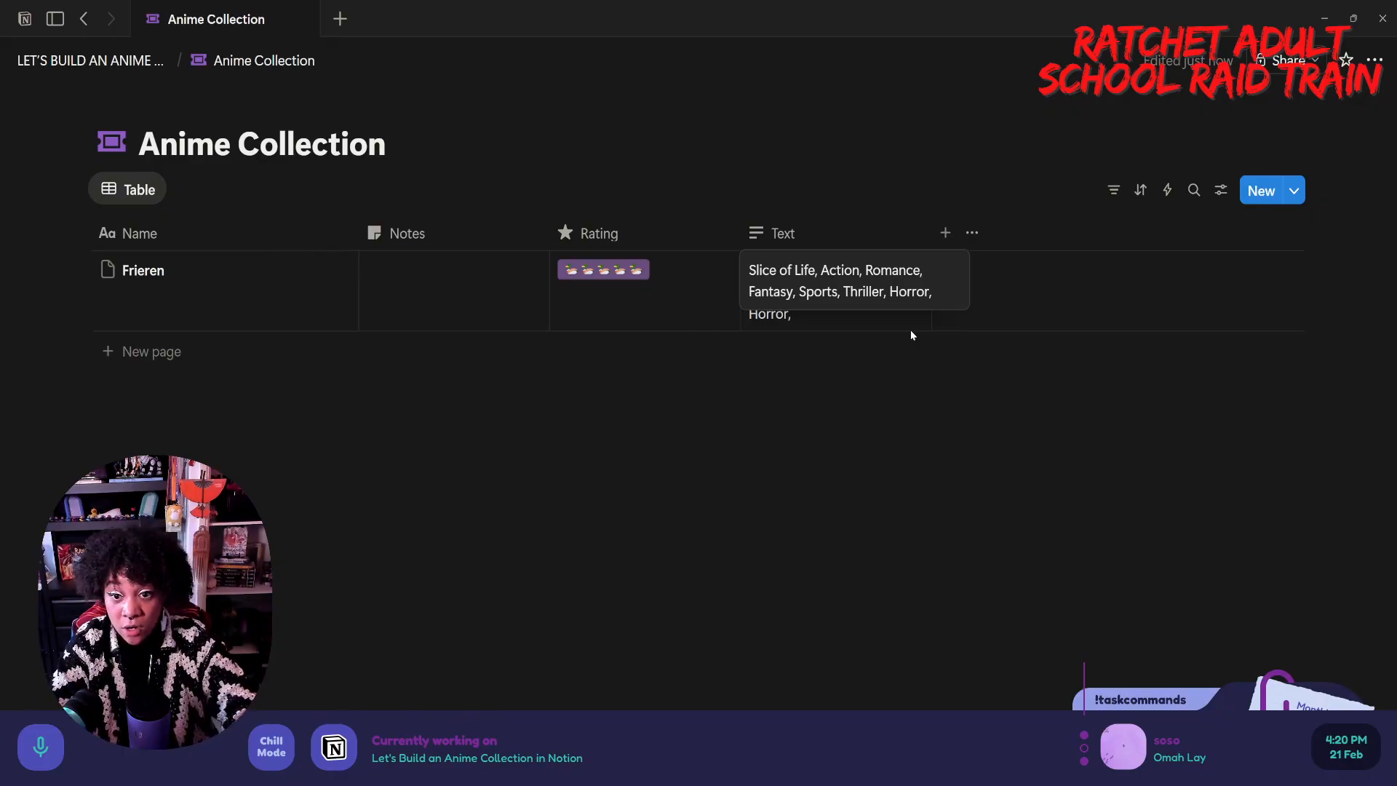
- Complete the genre list in Frieren's Text value with "Comedy, Isekai, Drama" and finish editing the cell
type("Ci")
key("BackSpace")
type("omedy, ")
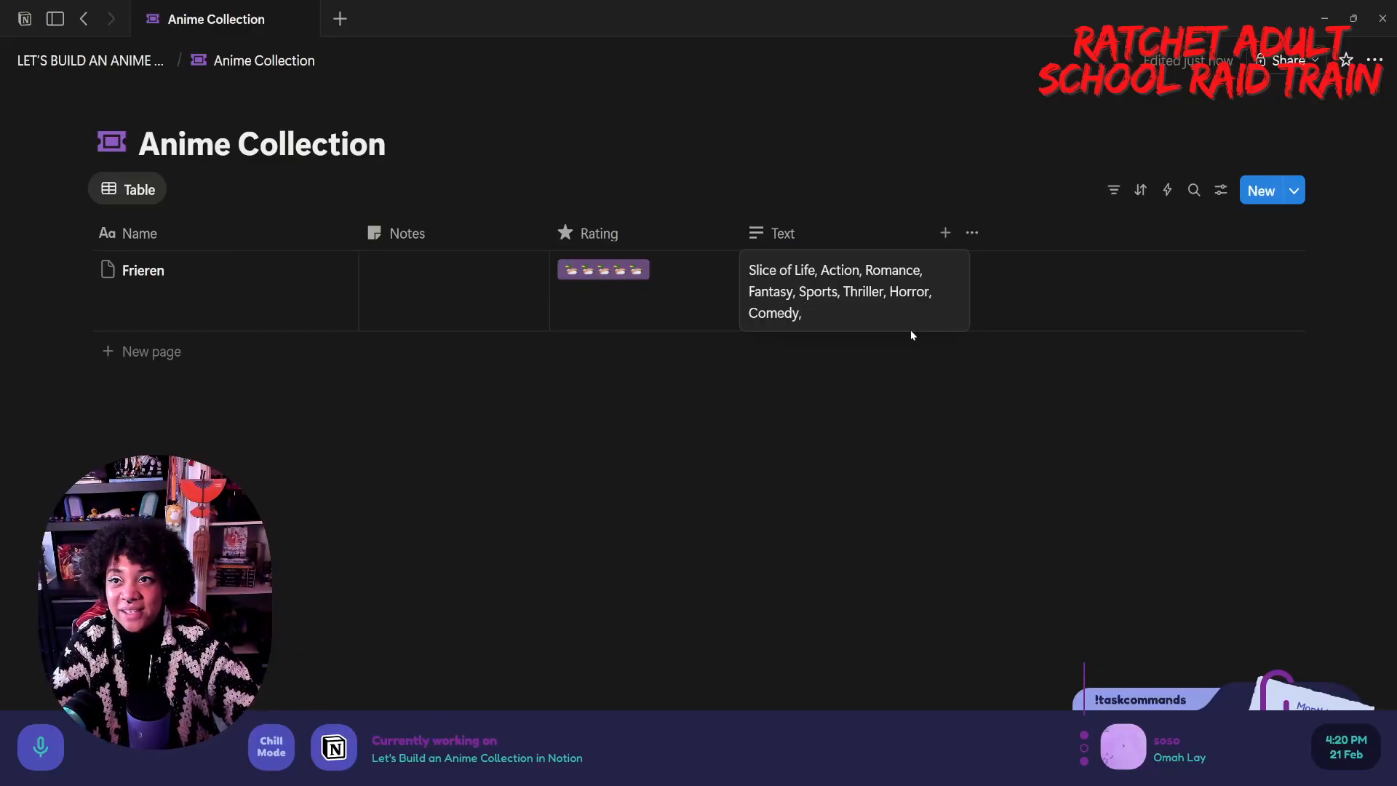
type("Is")
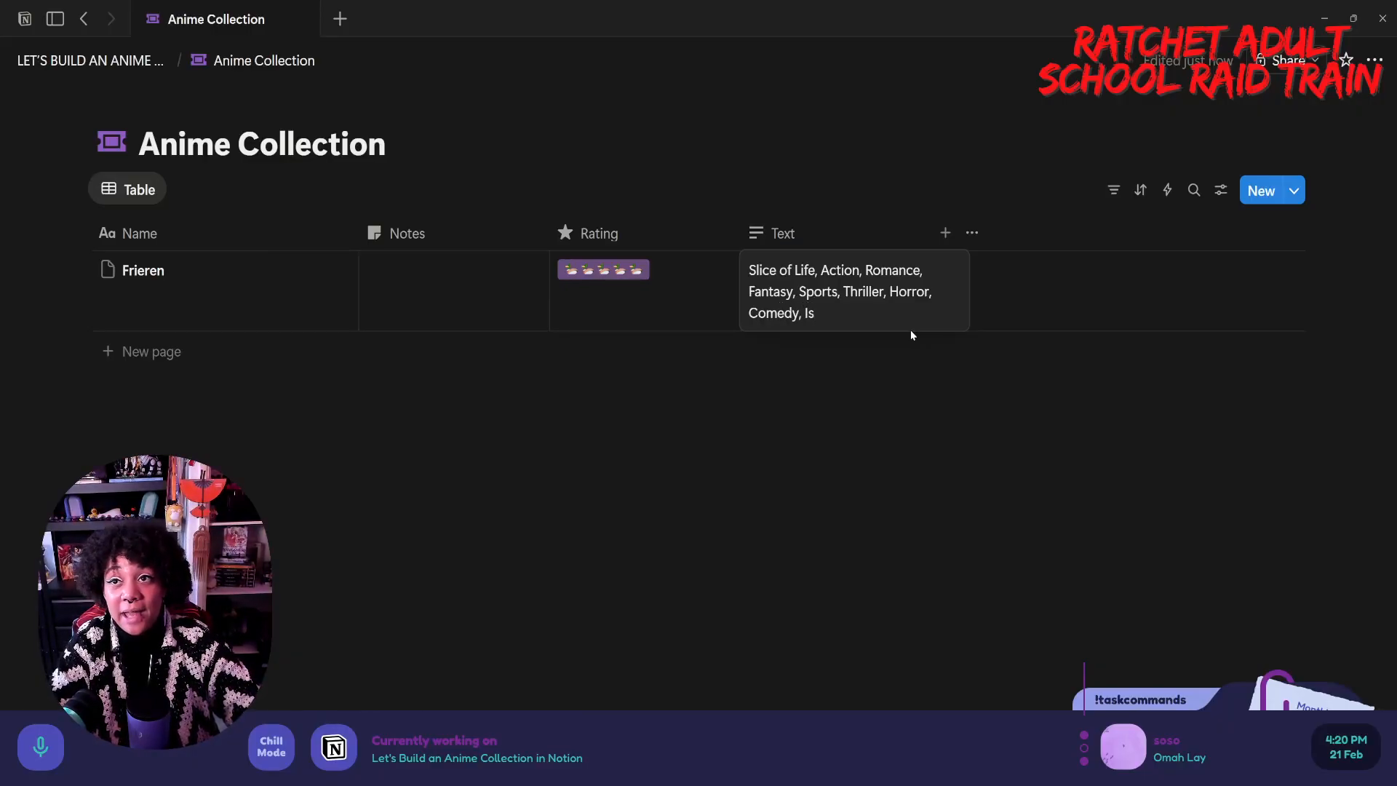
type("ekai")
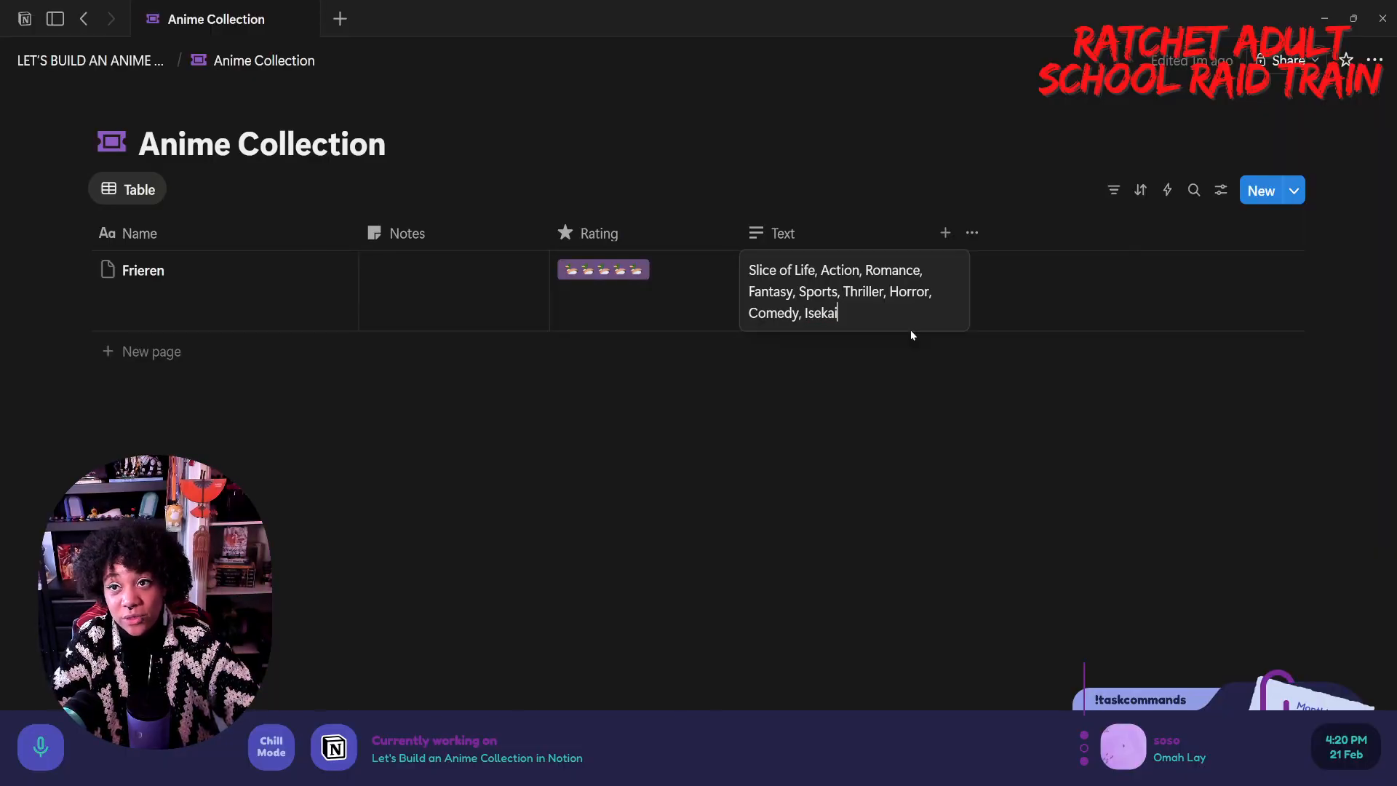
type(", Drama")
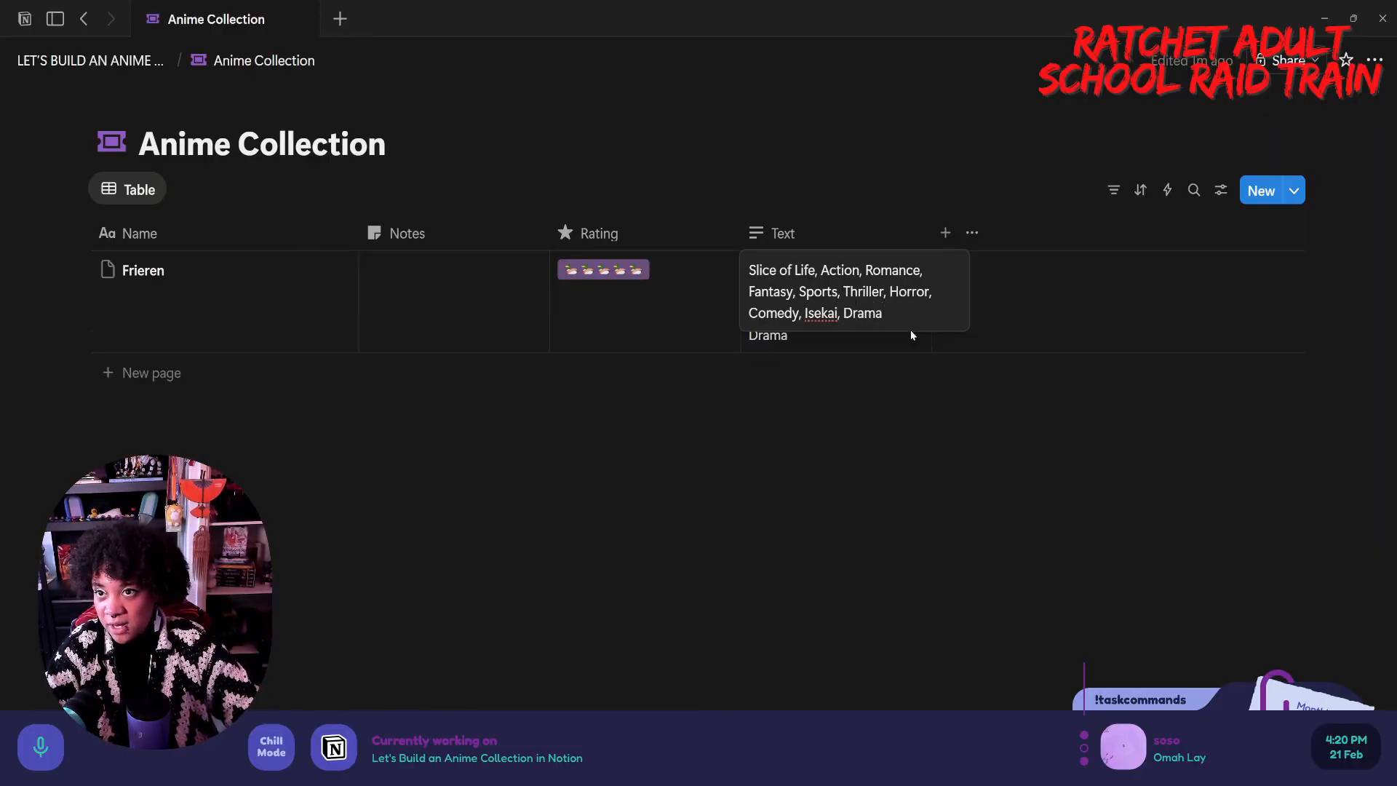
key("Escape")
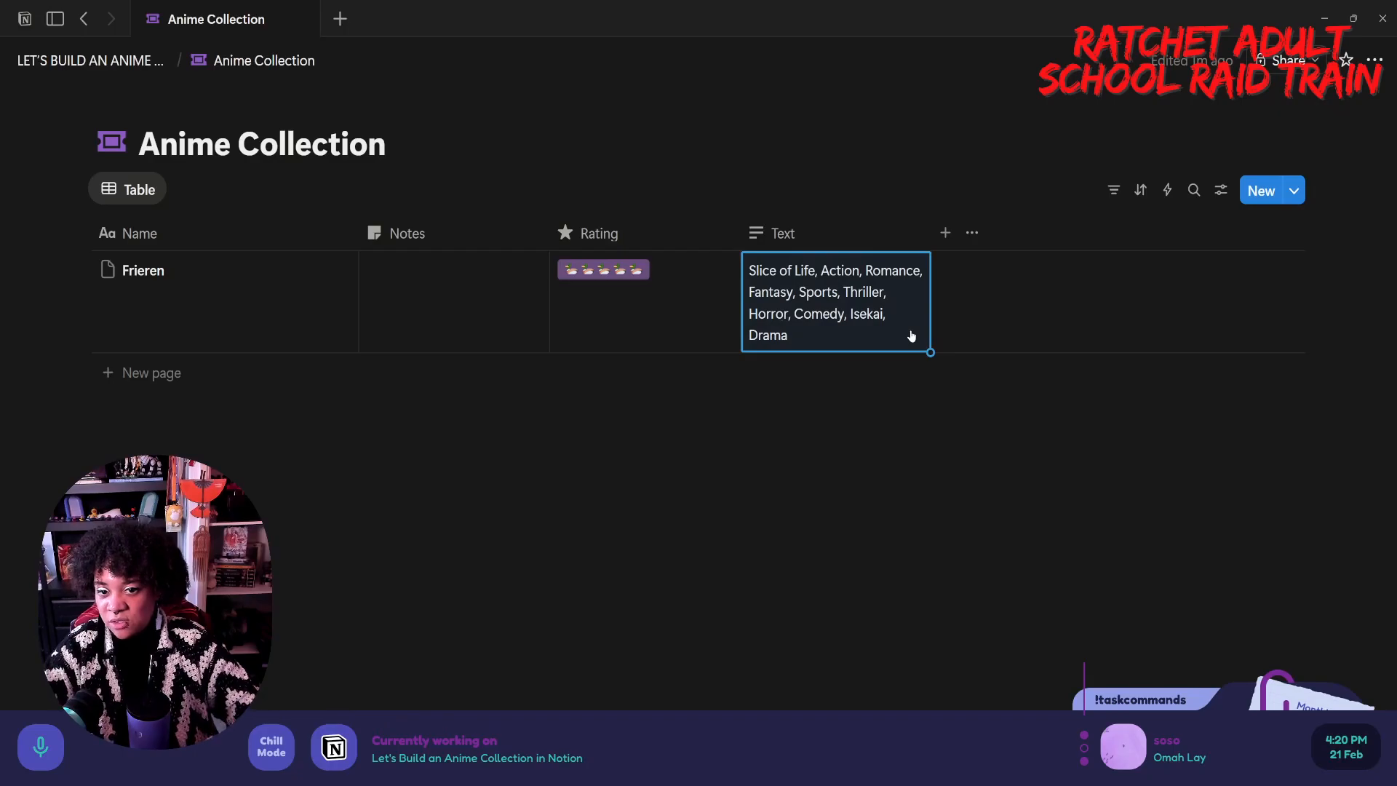
left_click(856, 310)
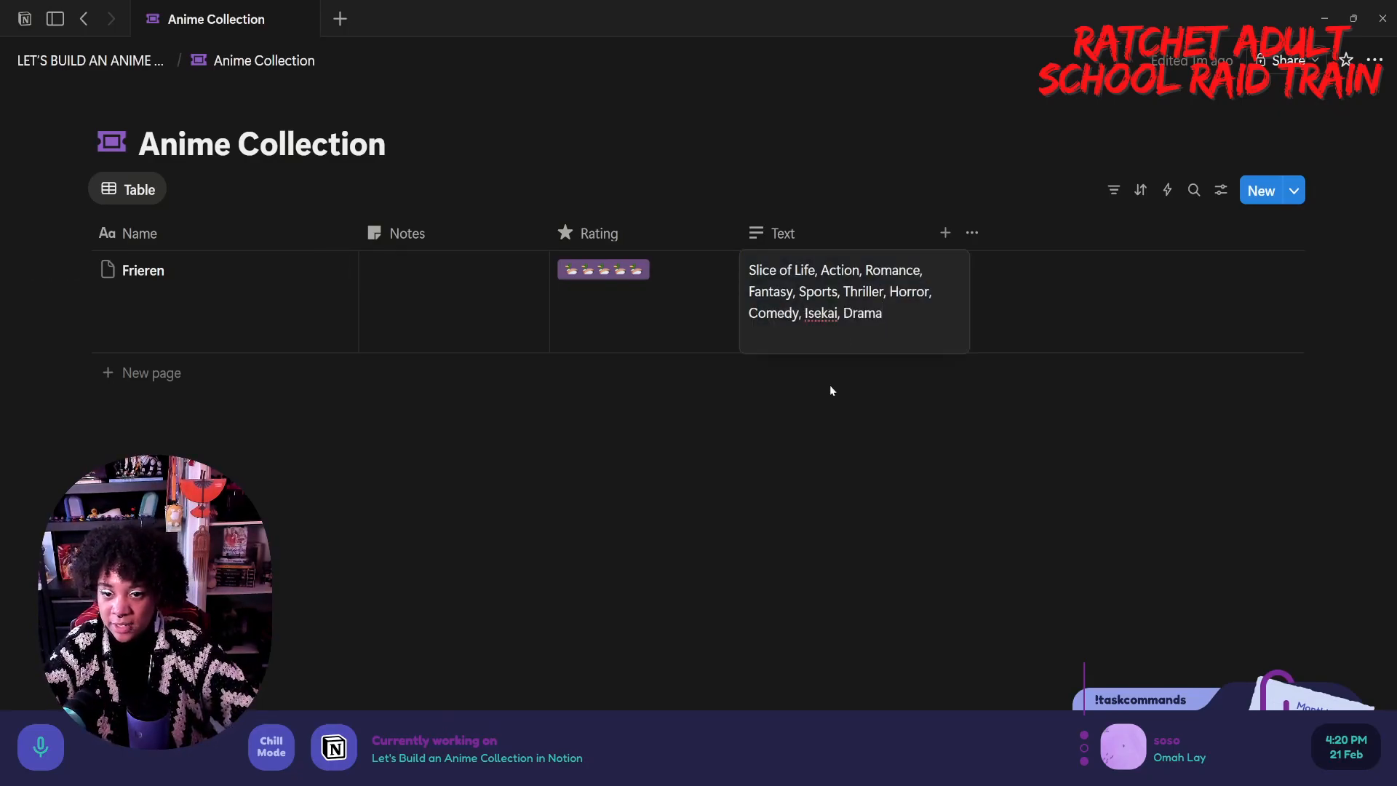
key("Escape")
- Change the Text property's type to Multi-select
left_click(787, 238)
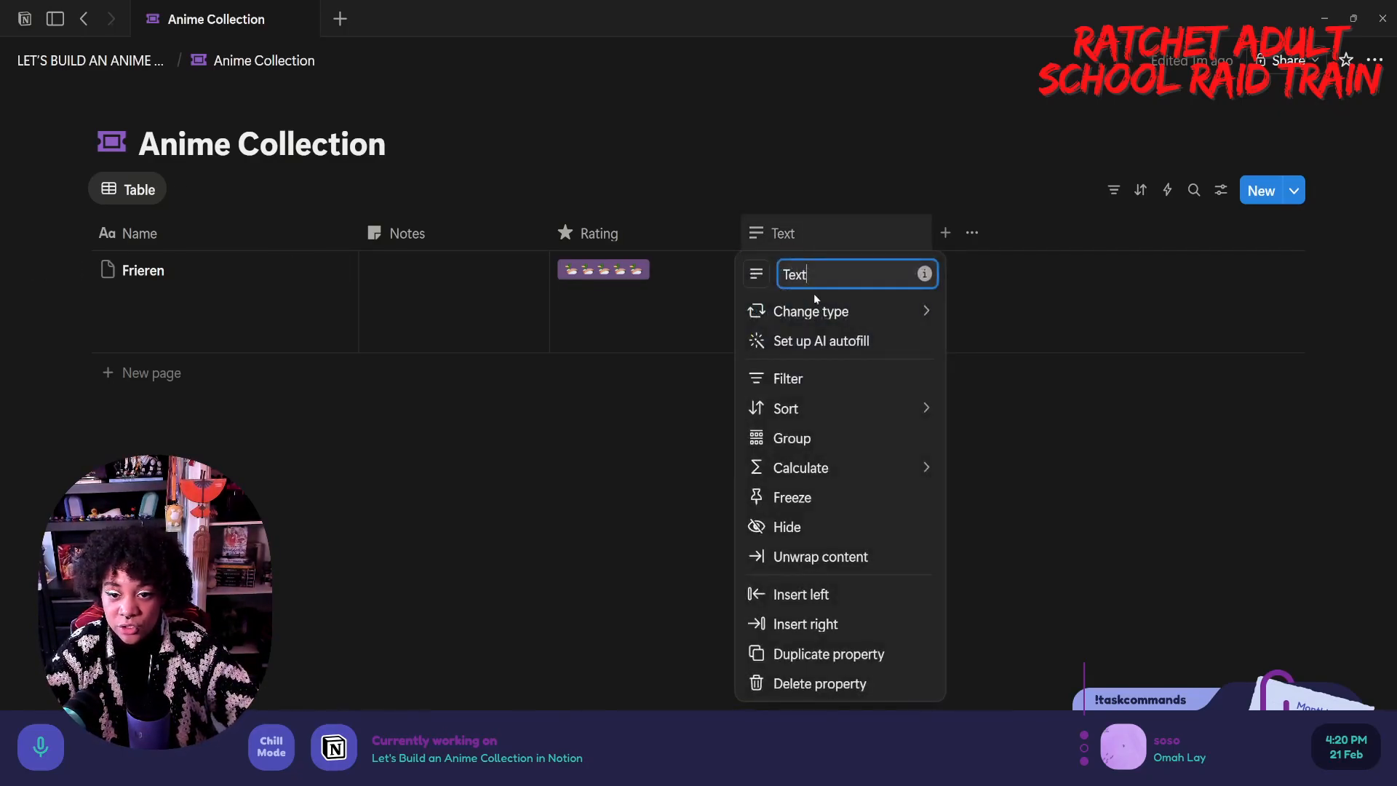
mouse_move(819, 322)
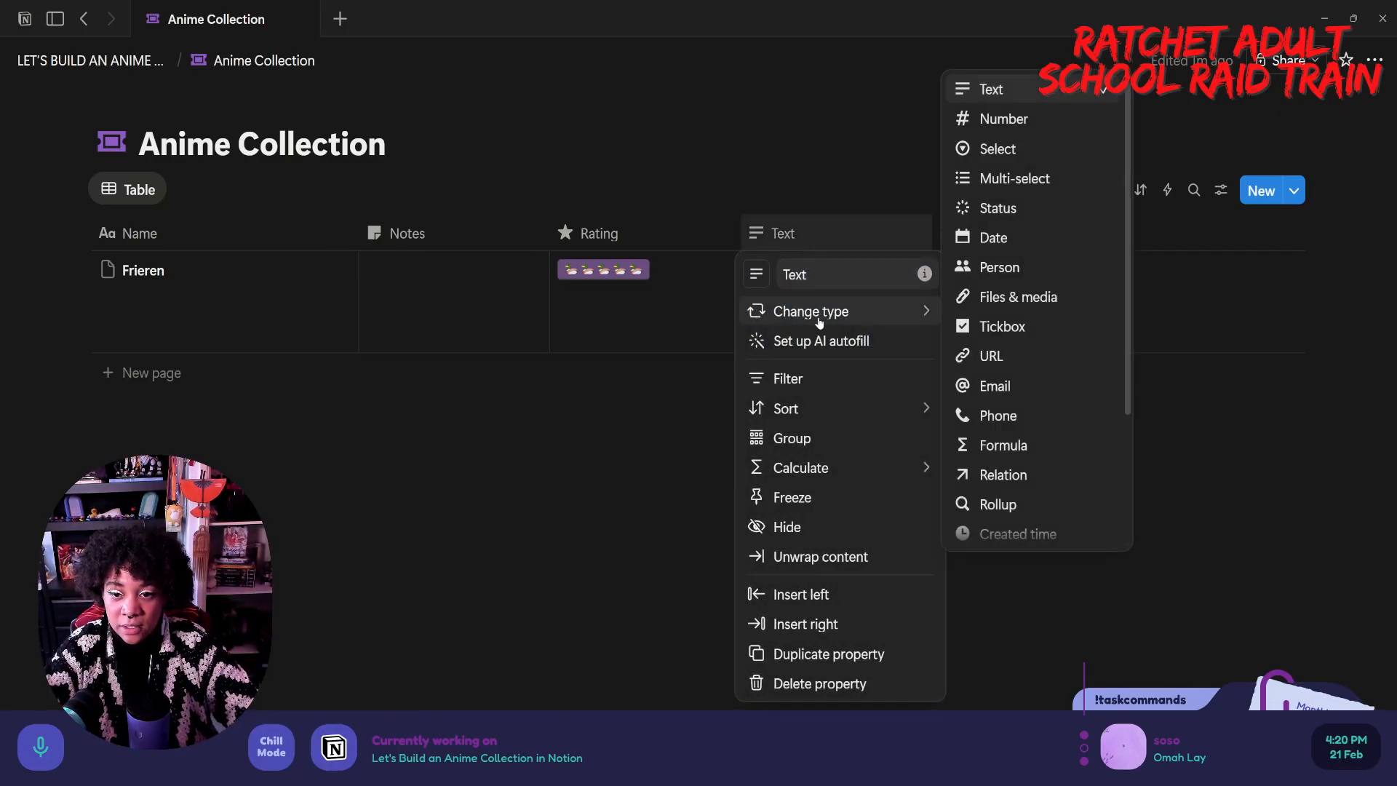
left_click(1033, 179)
- Remove the Slice of Life, Horror, Sports and Isekai tags from Frieren's genre value
left_click(858, 281)
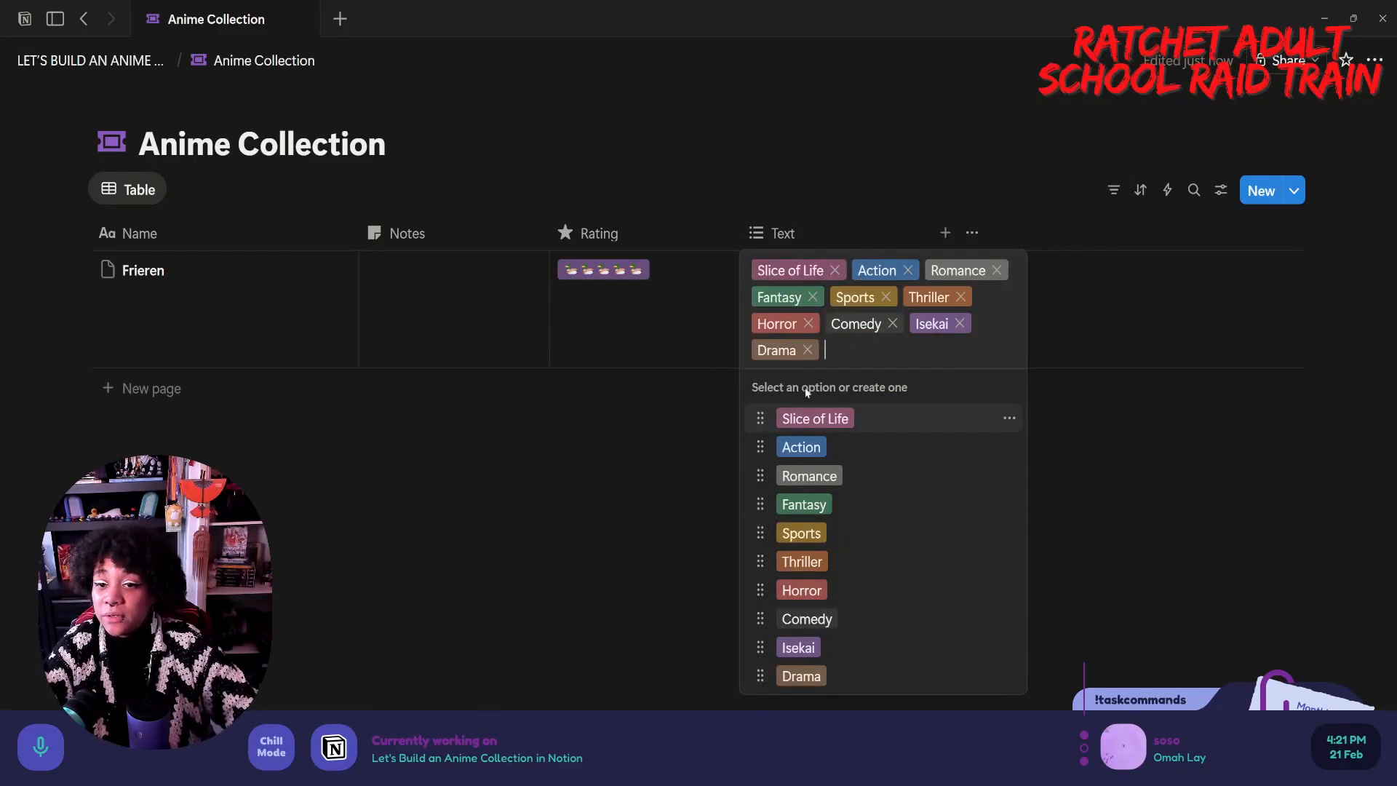
left_click(836, 270)
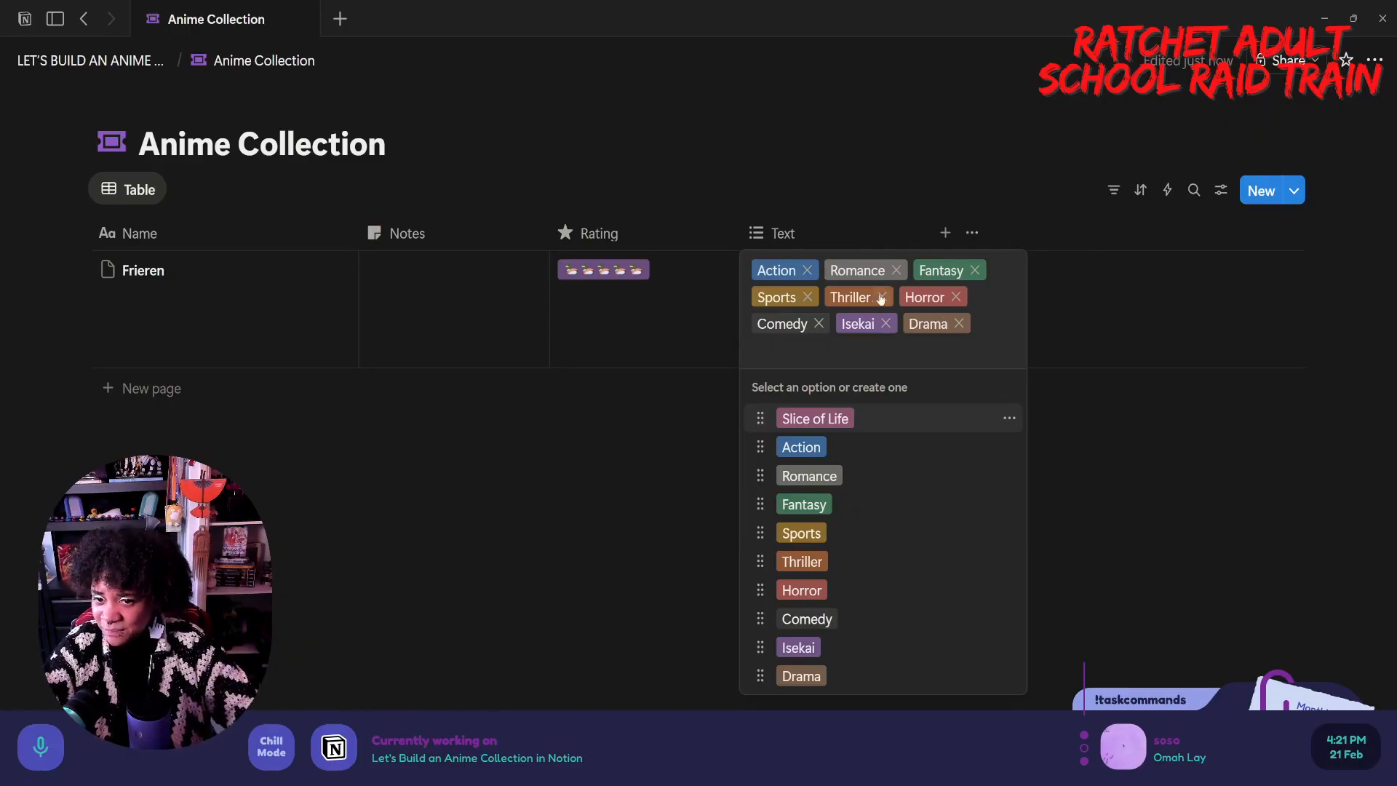
left_click(957, 298)
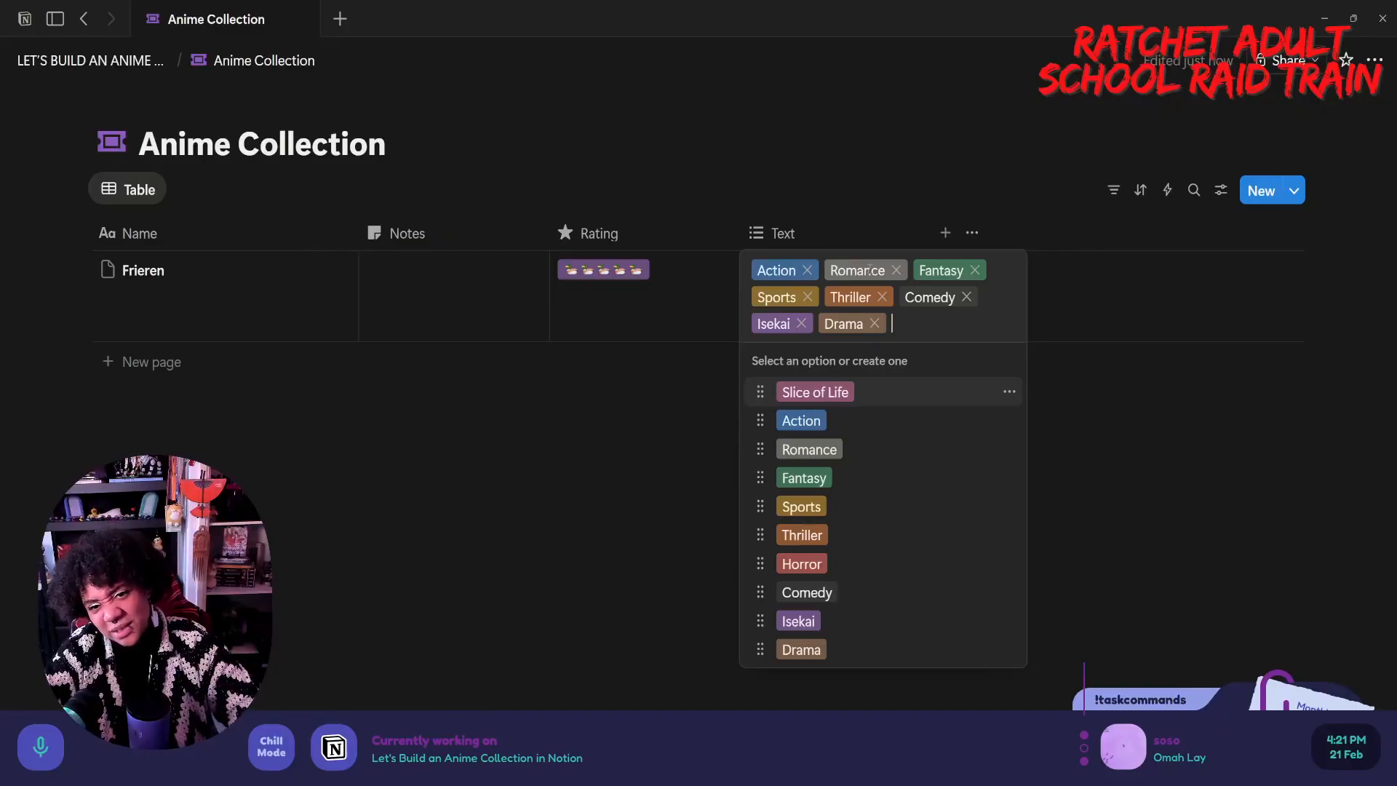
left_click(807, 297)
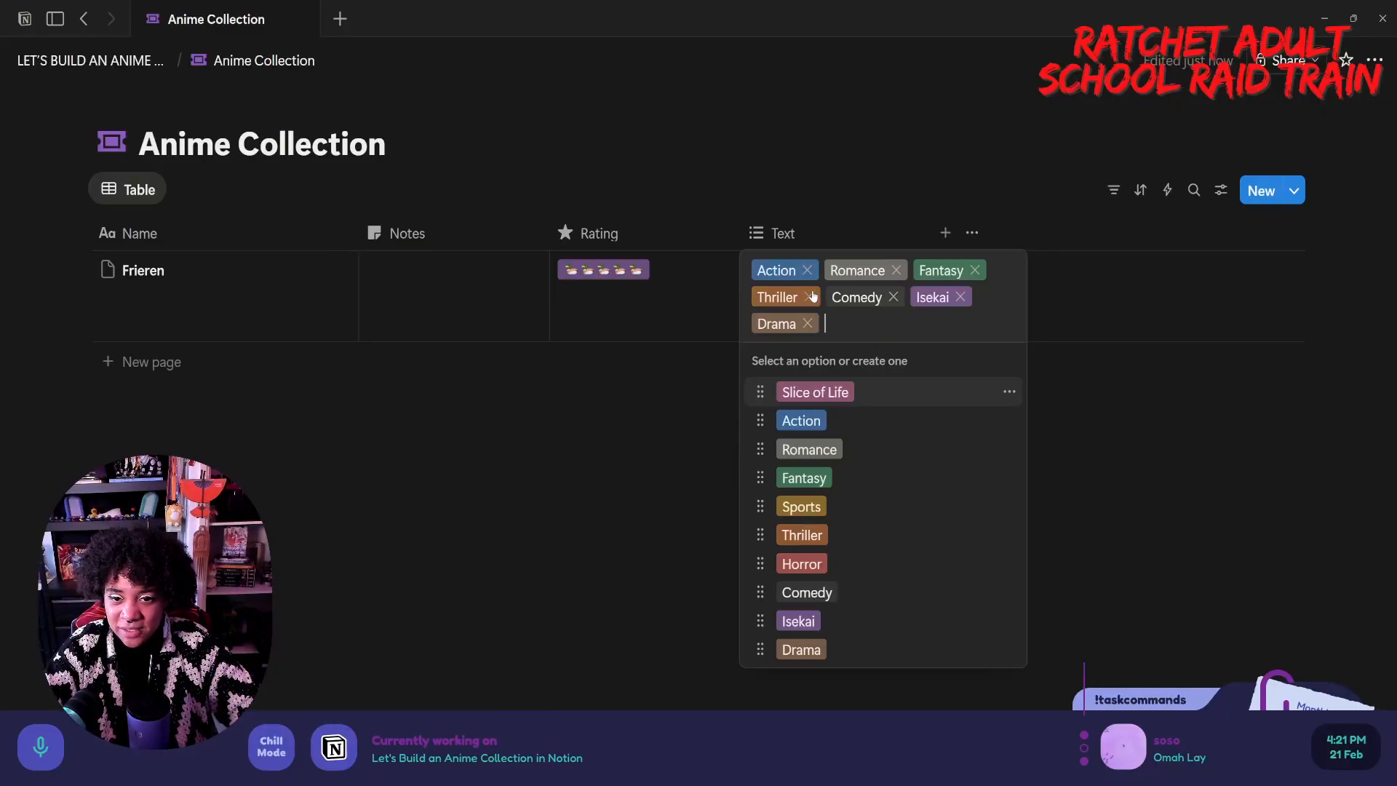
left_click(961, 297)
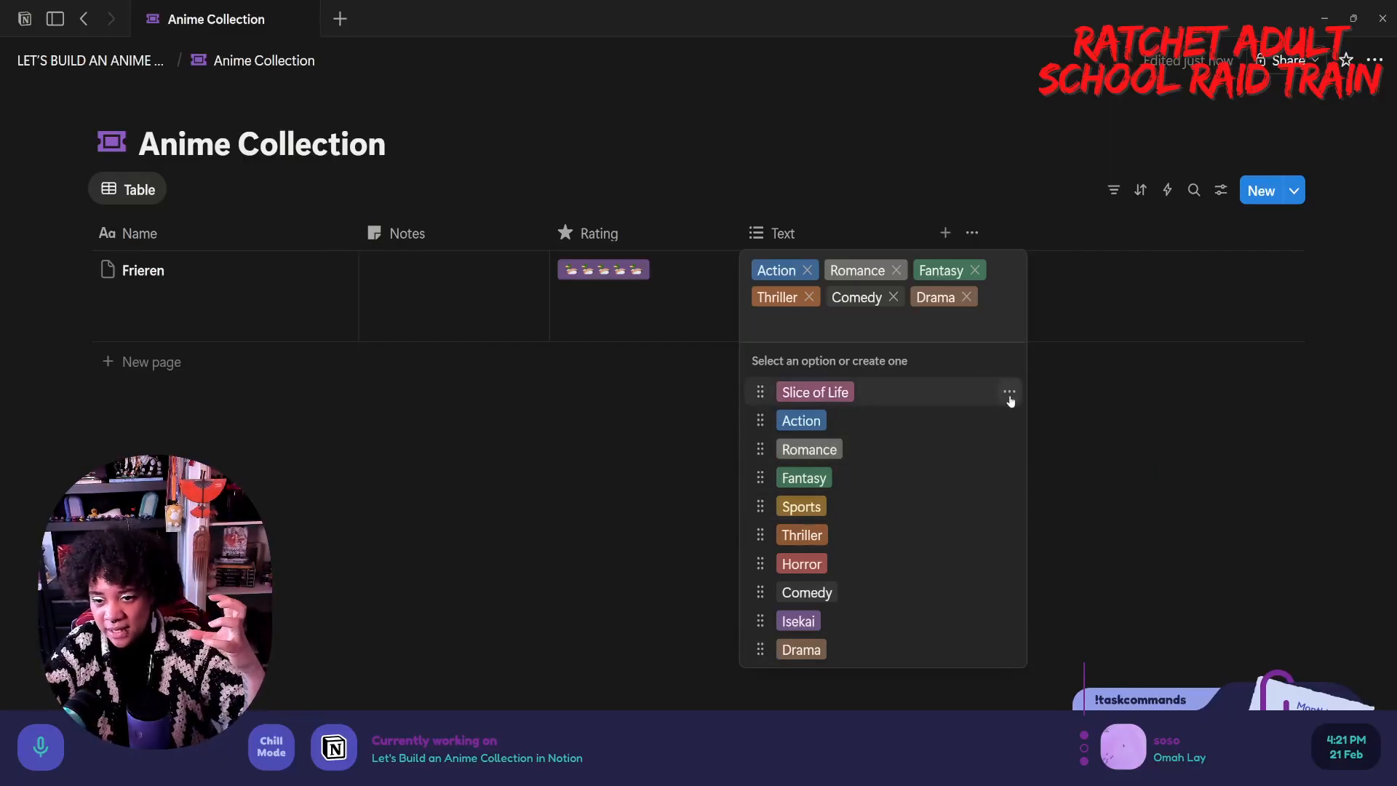
- Colour the Action and Romance genre options pink
left_click(1009, 394)
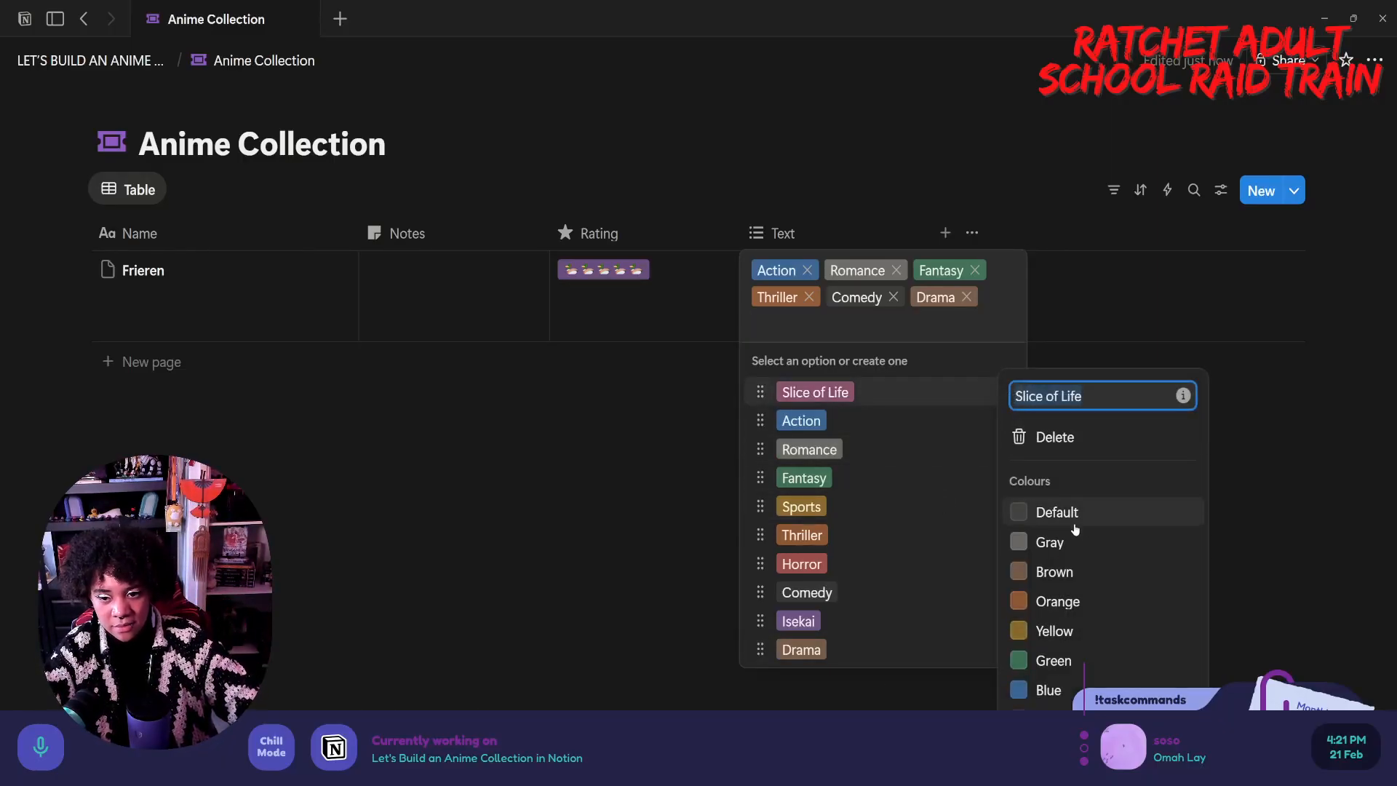
left_click(953, 427)
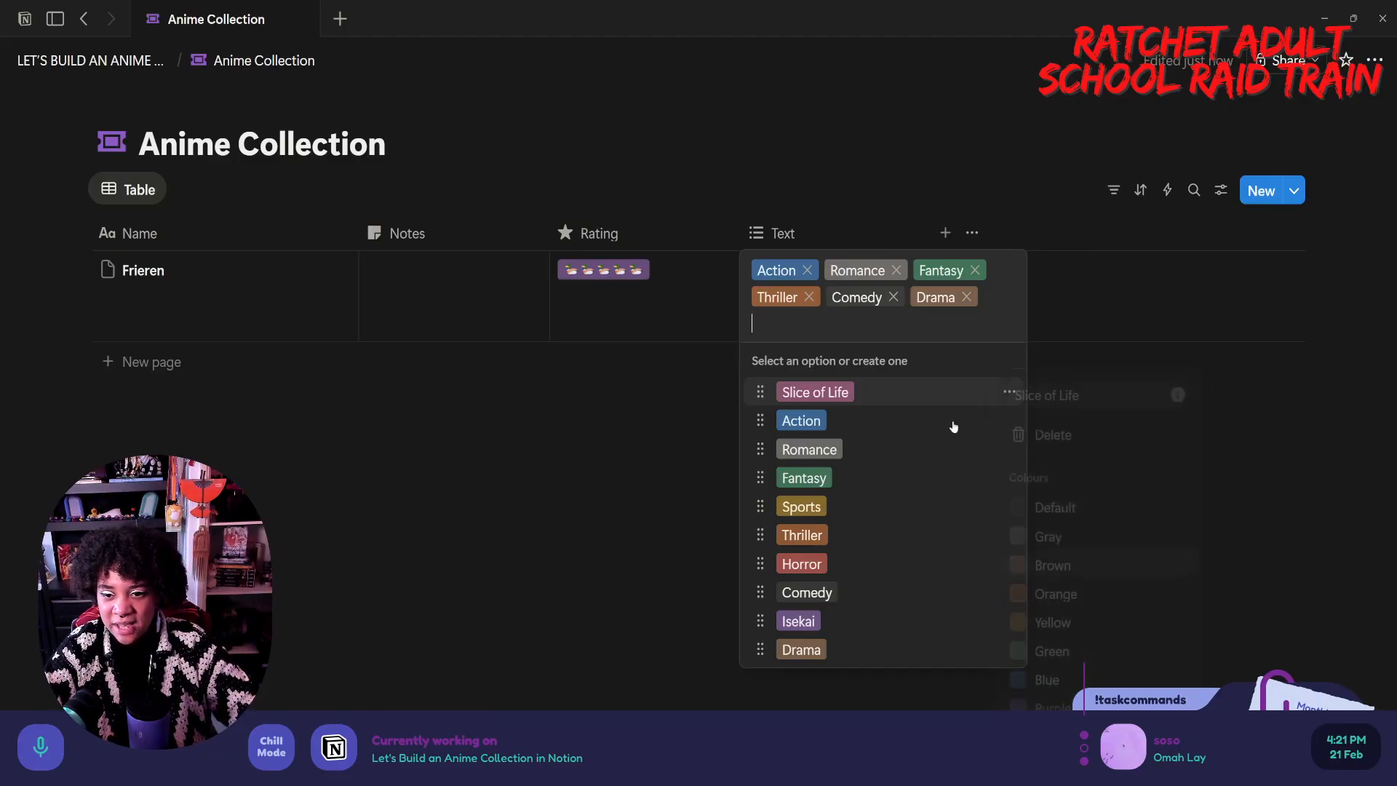
left_click(1008, 421)
left_click(1048, 749)
left_click(959, 452)
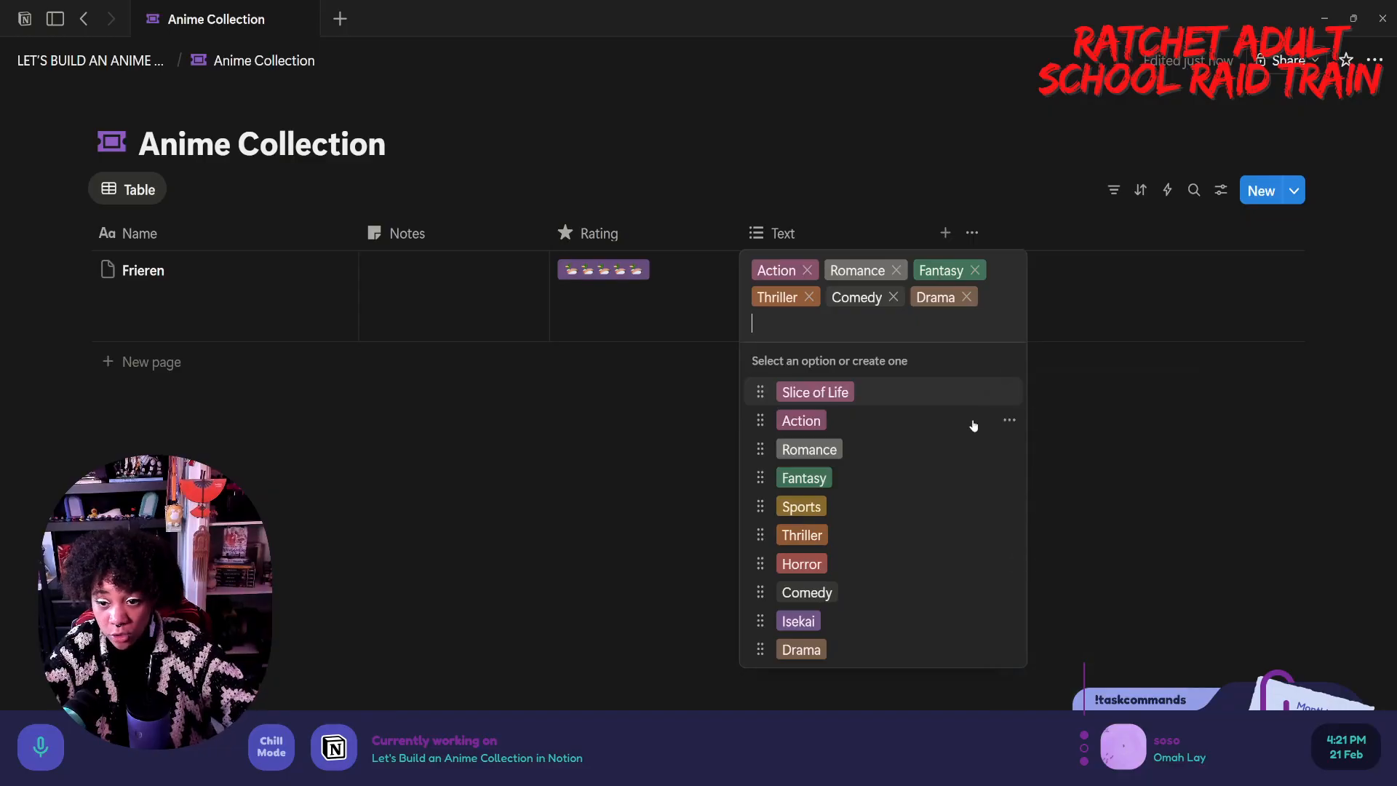
left_click(1010, 448)
left_click(1047, 749)
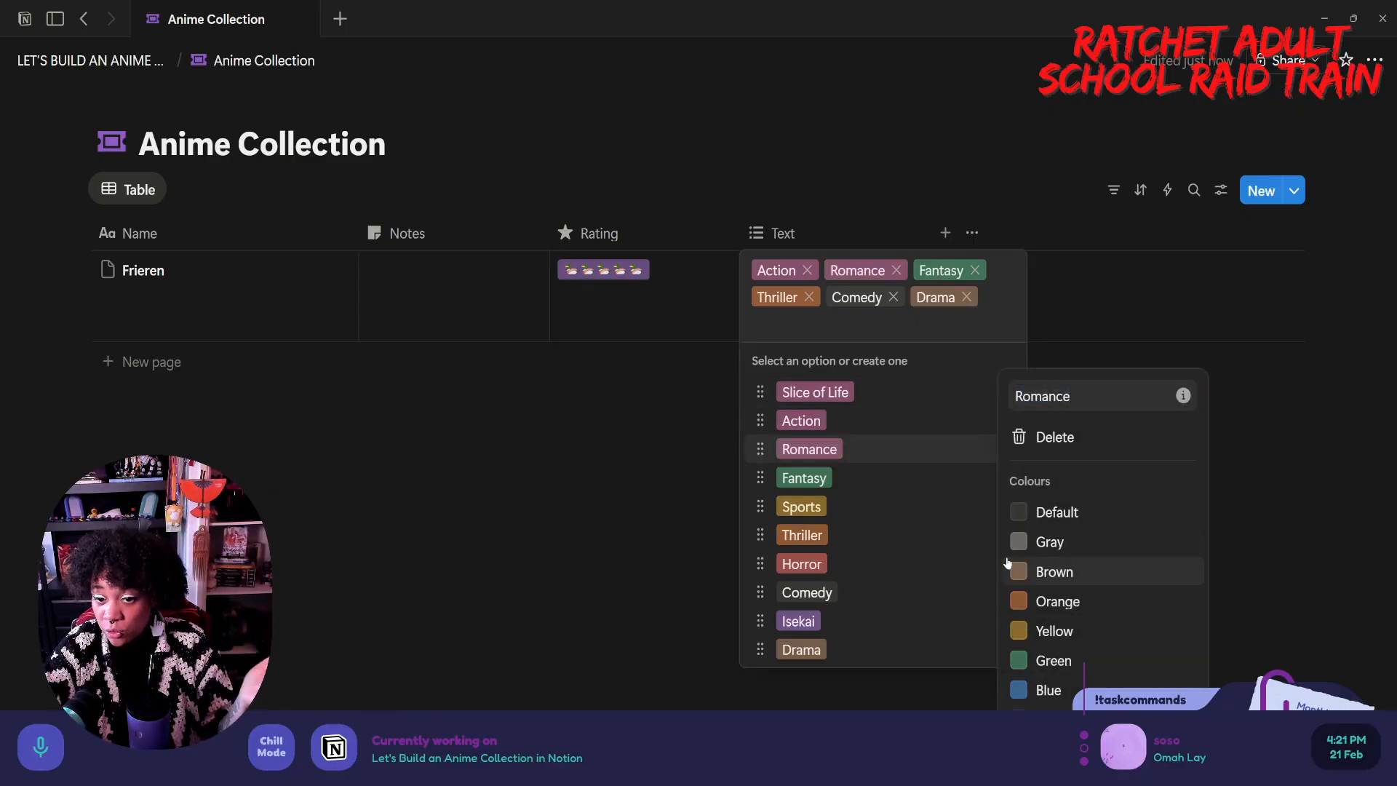
left_click(889, 477)
- Colour the Fantasy, Sports and Thriller genre options pink
left_click(1005, 478)
left_click(1047, 749)
left_click(918, 531)
left_click(1007, 507)
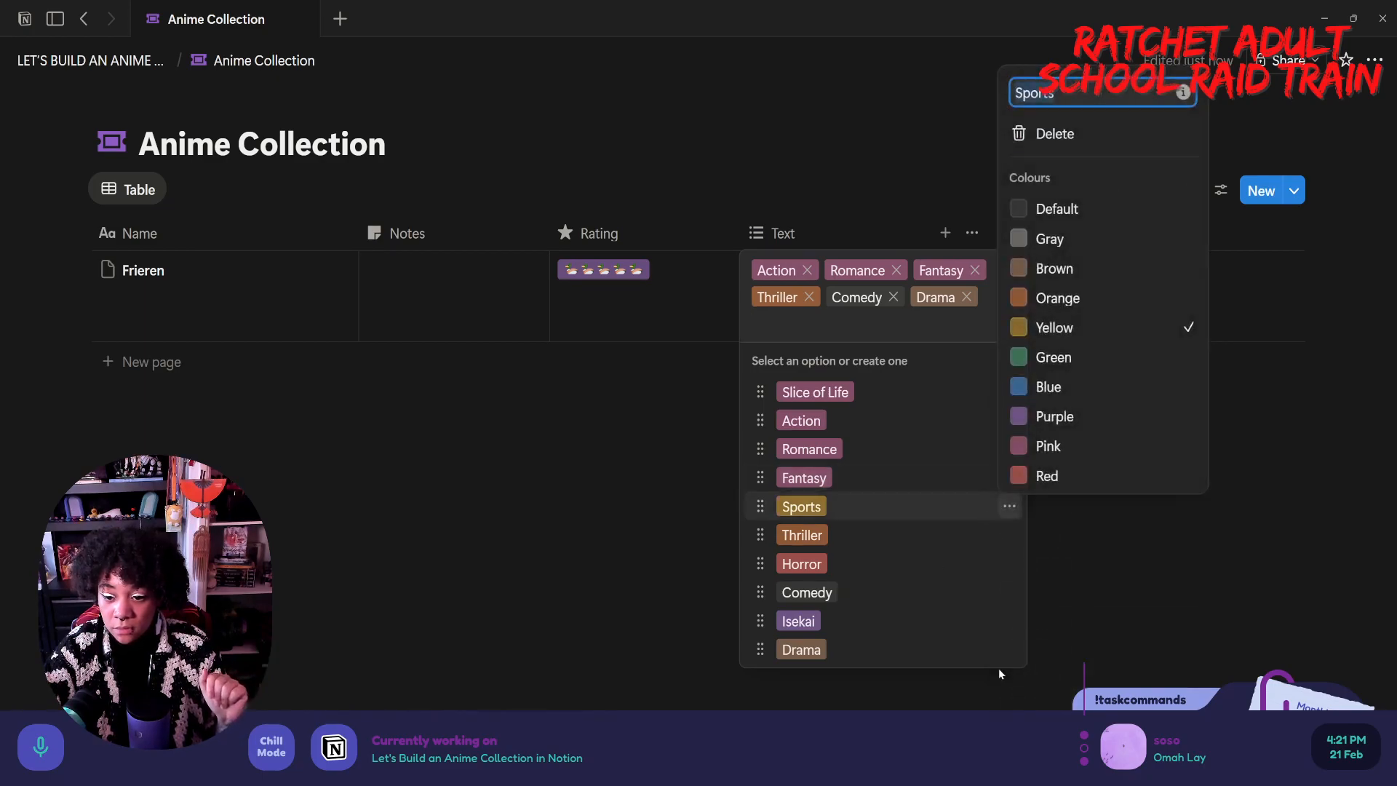
left_click(1022, 446)
left_click(1024, 522)
left_click(1008, 536)
left_click(1018, 475)
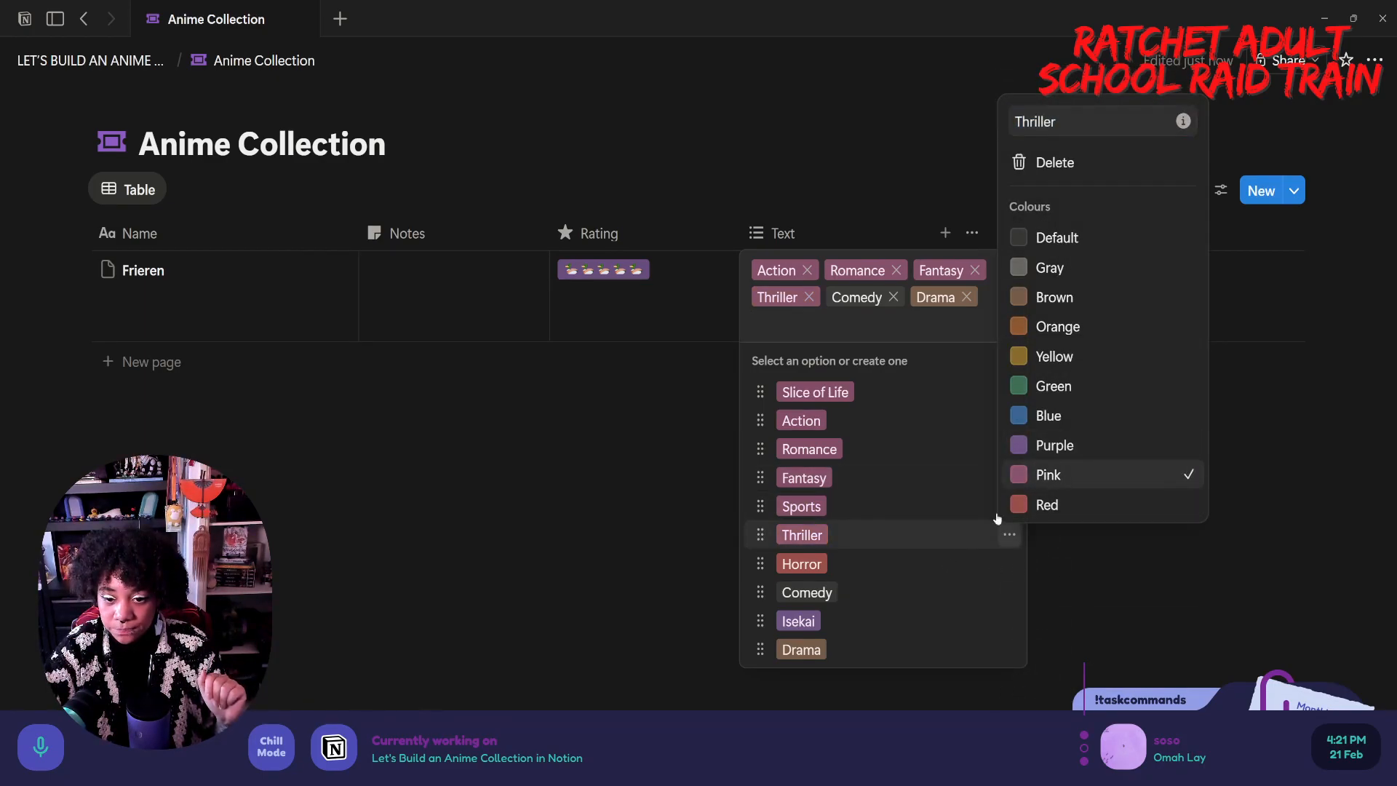
- Colour the Horror and Comedy genre options pink
left_click(1008, 563)
left_click(1008, 591)
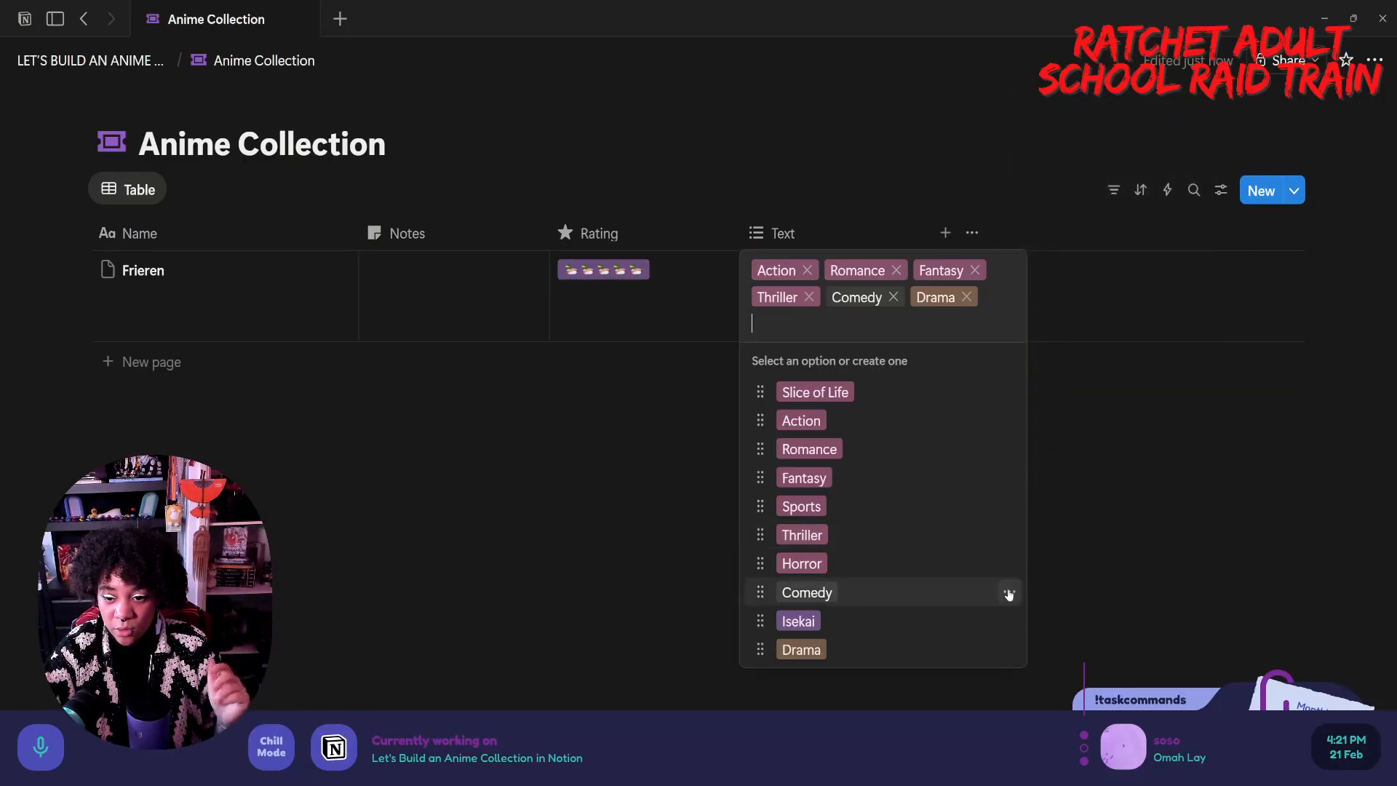
left_click(1009, 593)
left_click(1025, 540)
left_click(973, 629)
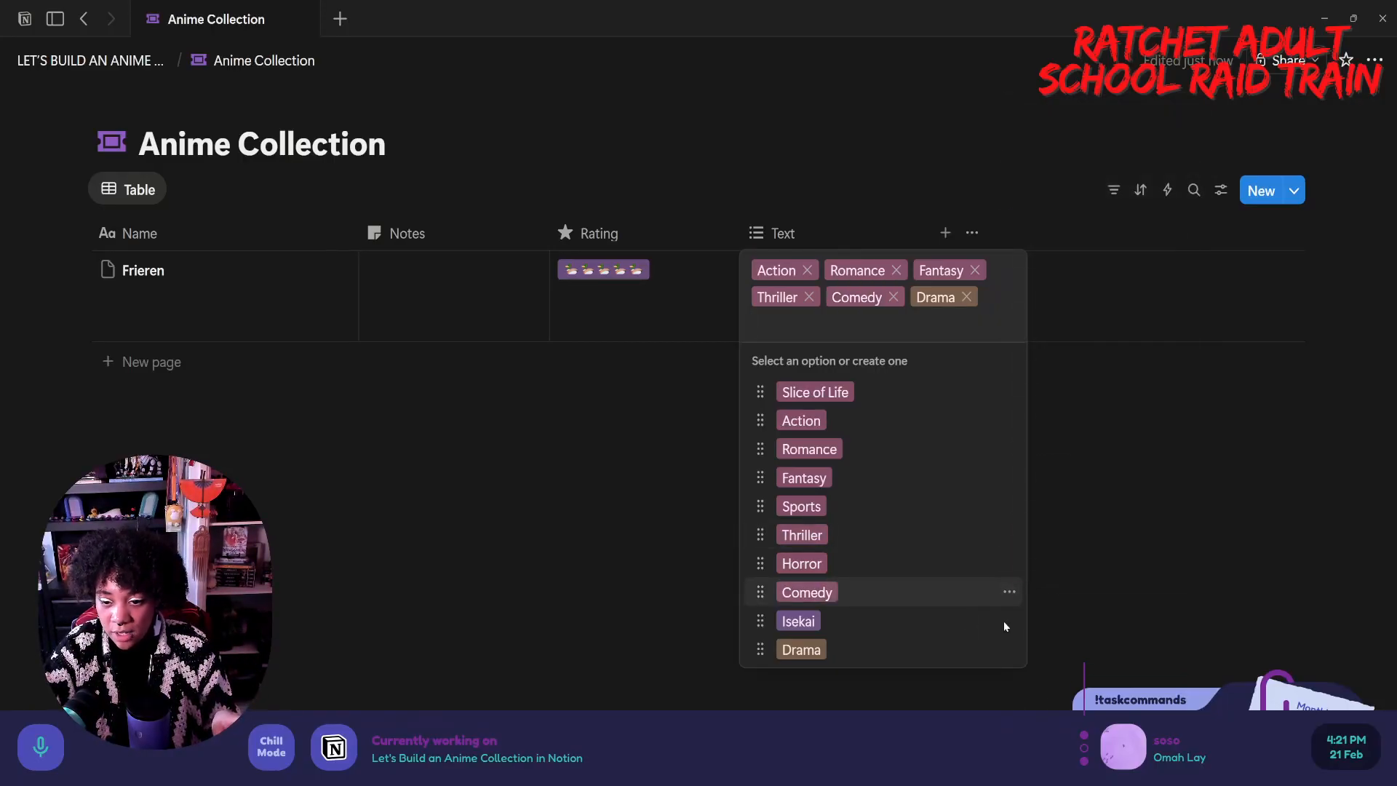
- Colour the Isekai and Drama genre options pink and finish editing Frieren's genre value
left_click(1005, 621)
left_click(1003, 660)
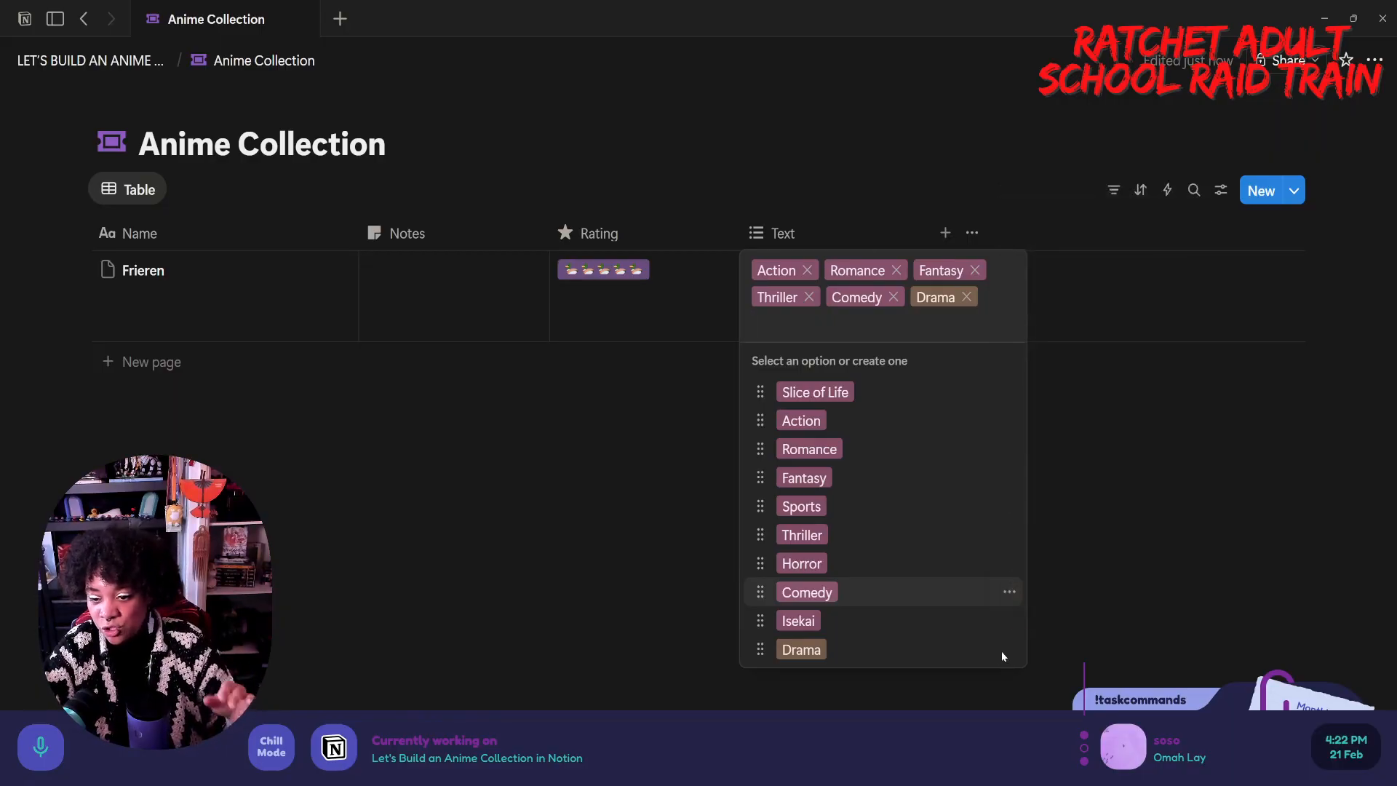
left_click(1000, 652)
left_click(1017, 590)
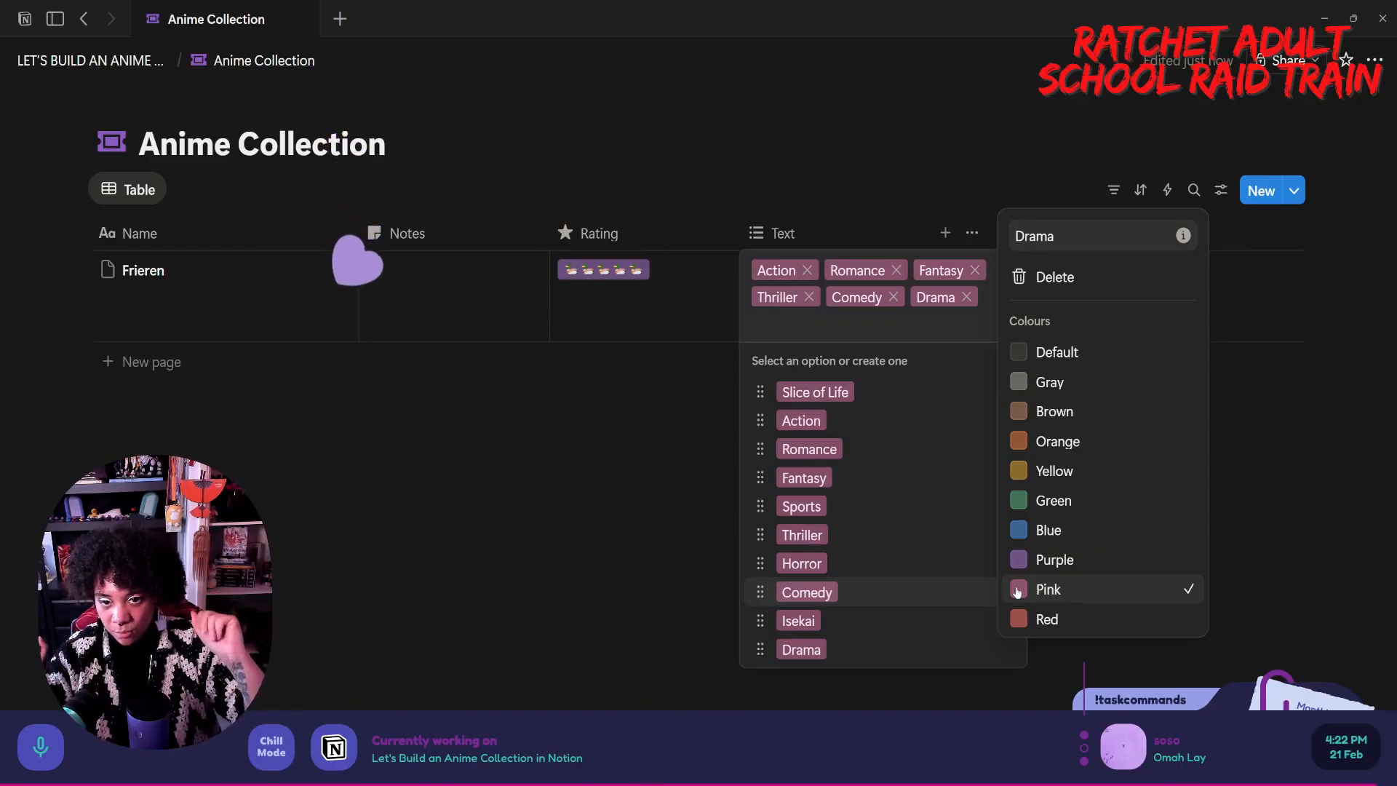
key("Escape")
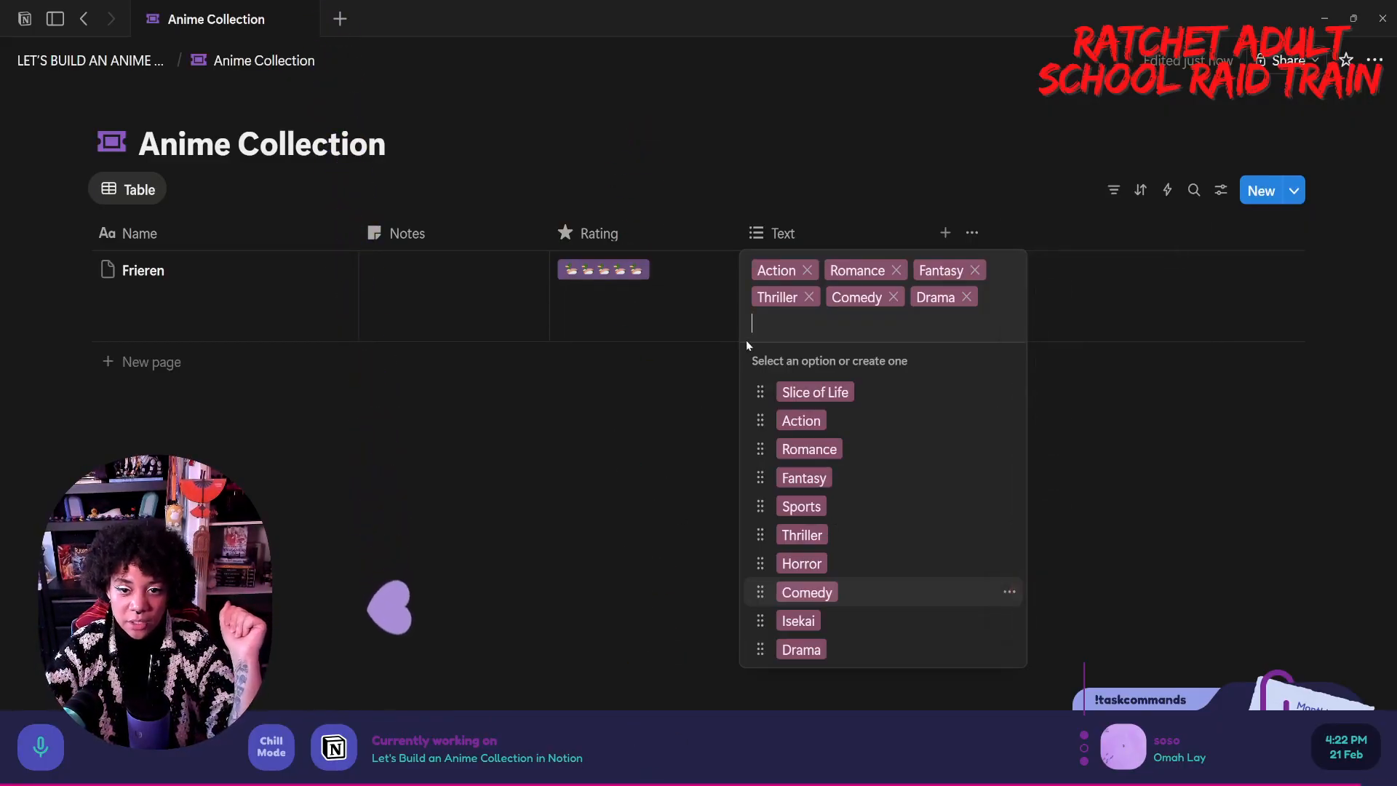
key("Escape")
- Rename the multi-select Text property as Genres
left_click(775, 232)
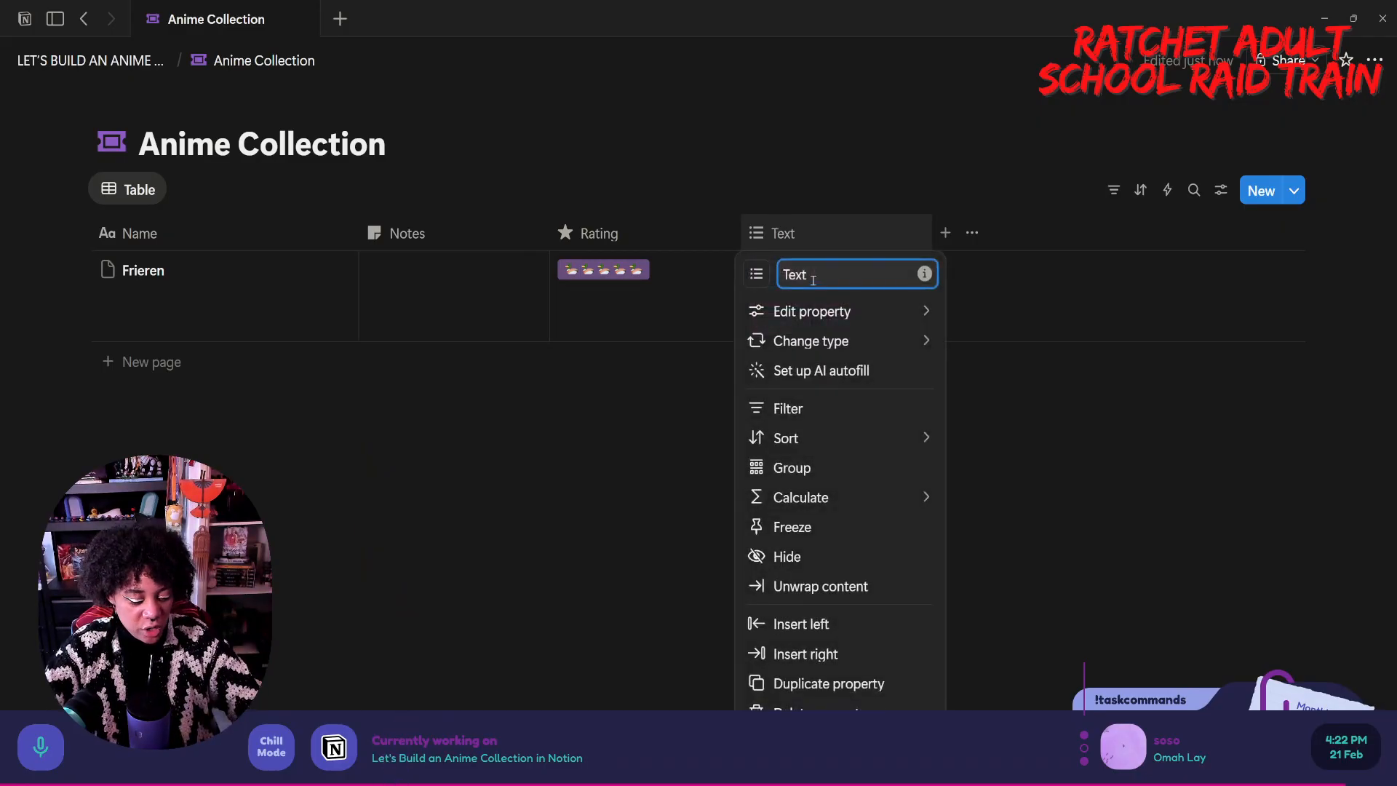
type("Gen")
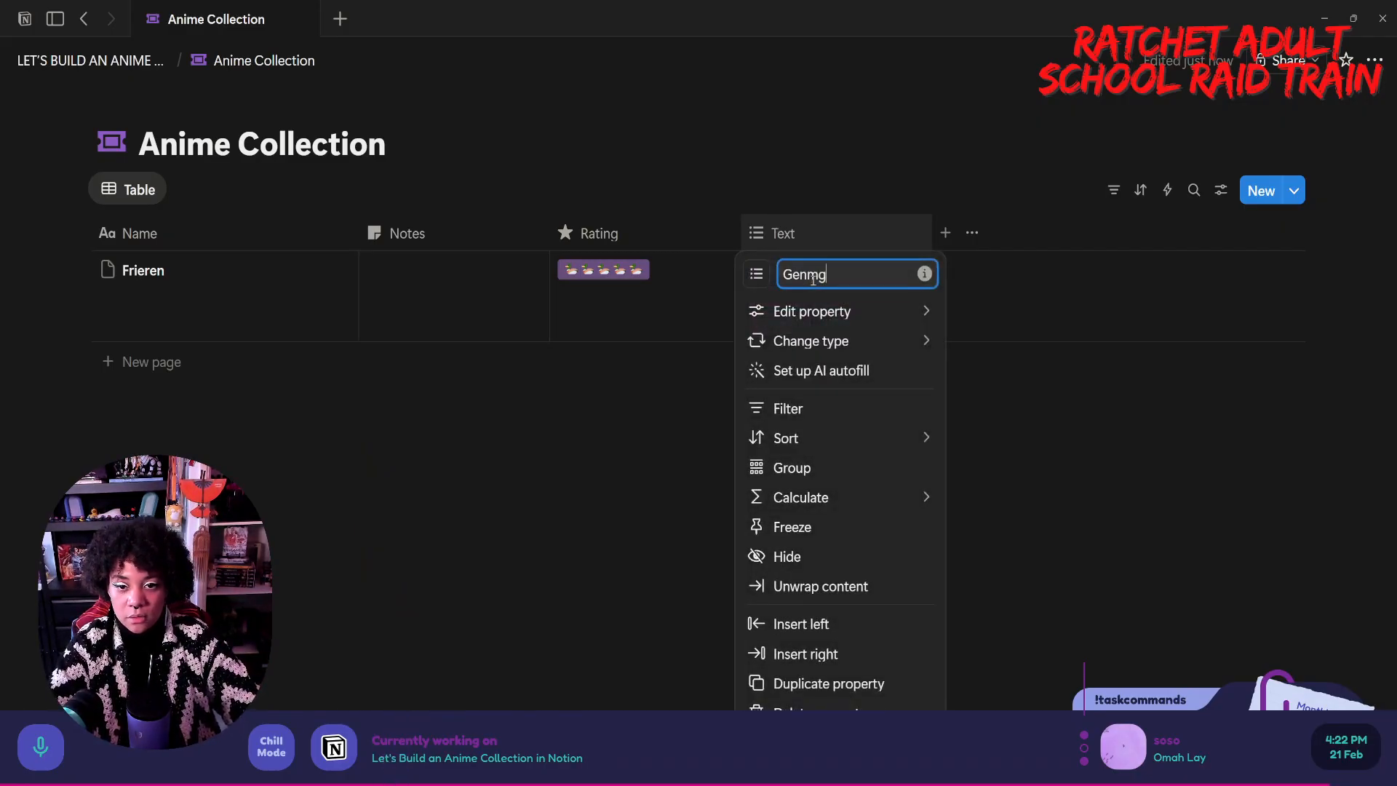
type("res")
- Give the Genres property a four-leaf clover icon
left_click(756, 273)
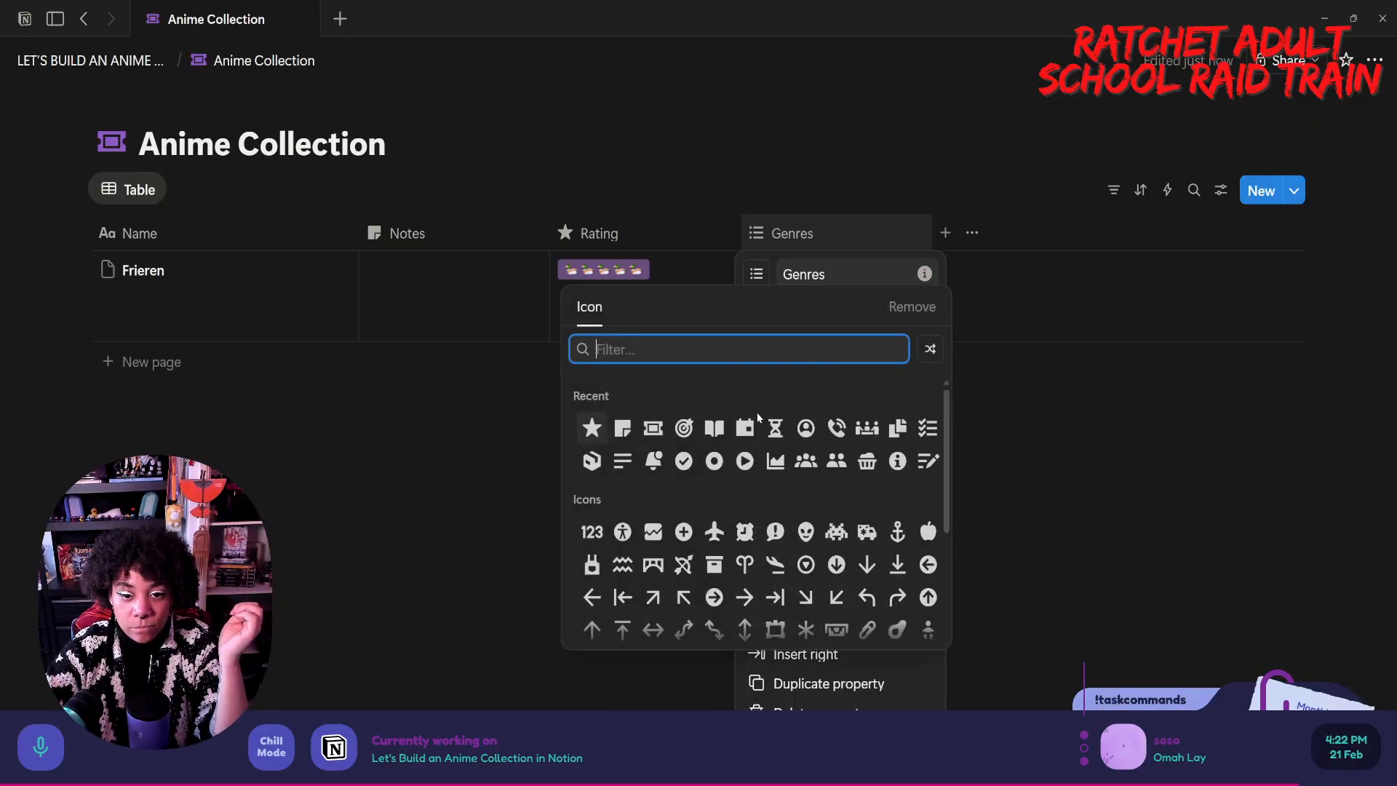
scroll(723, 378, "down", 5)
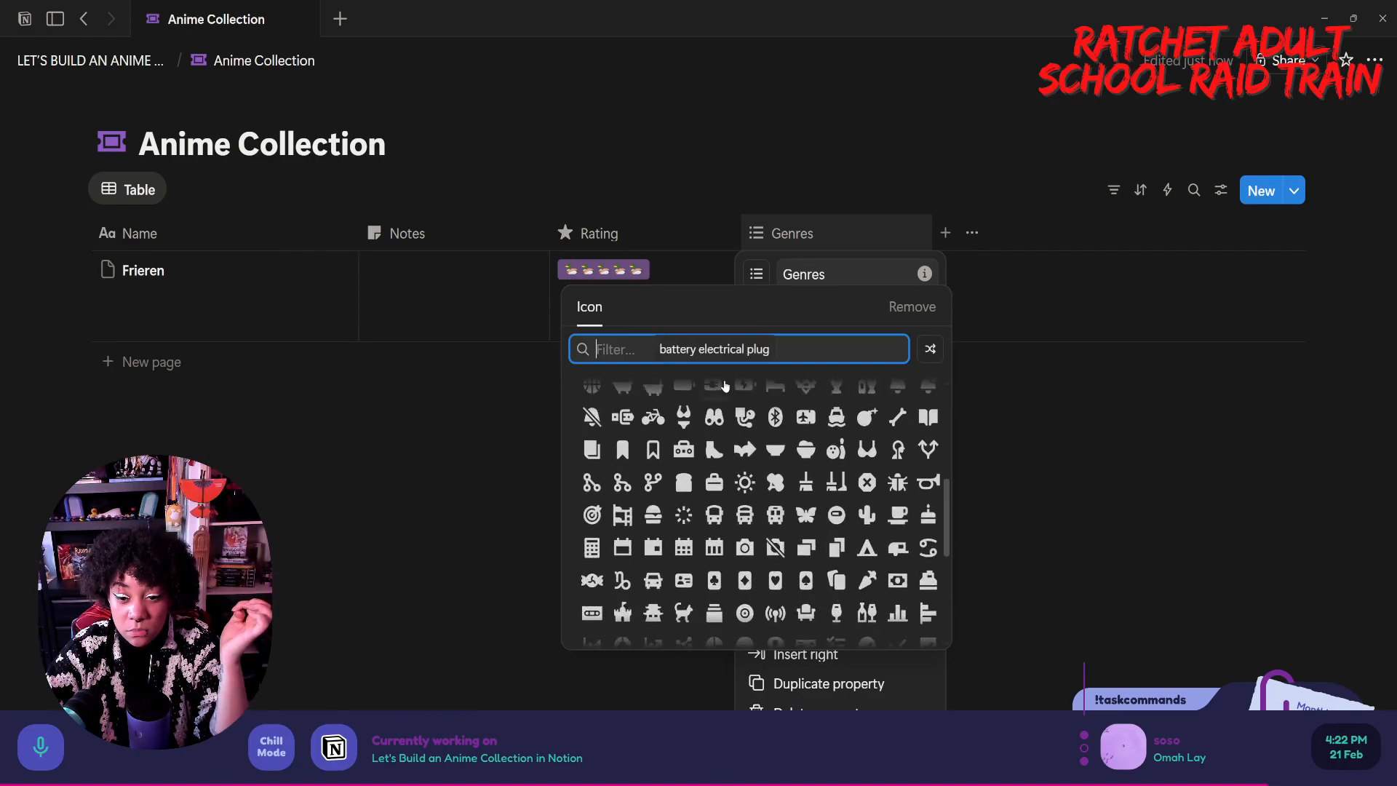
scroll(724, 385, "down", 2)
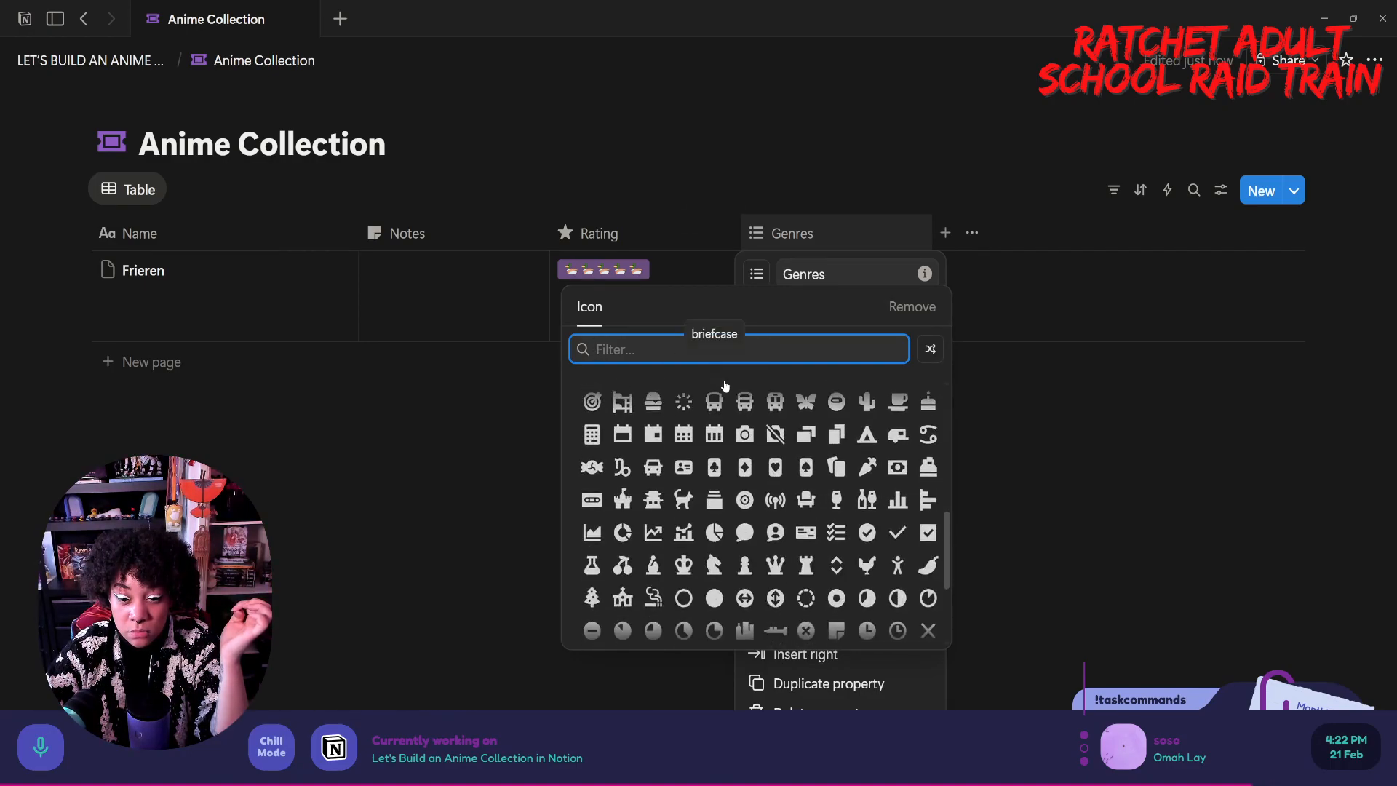
scroll(725, 385, "down", 2)
scroll(725, 386, "down", 2)
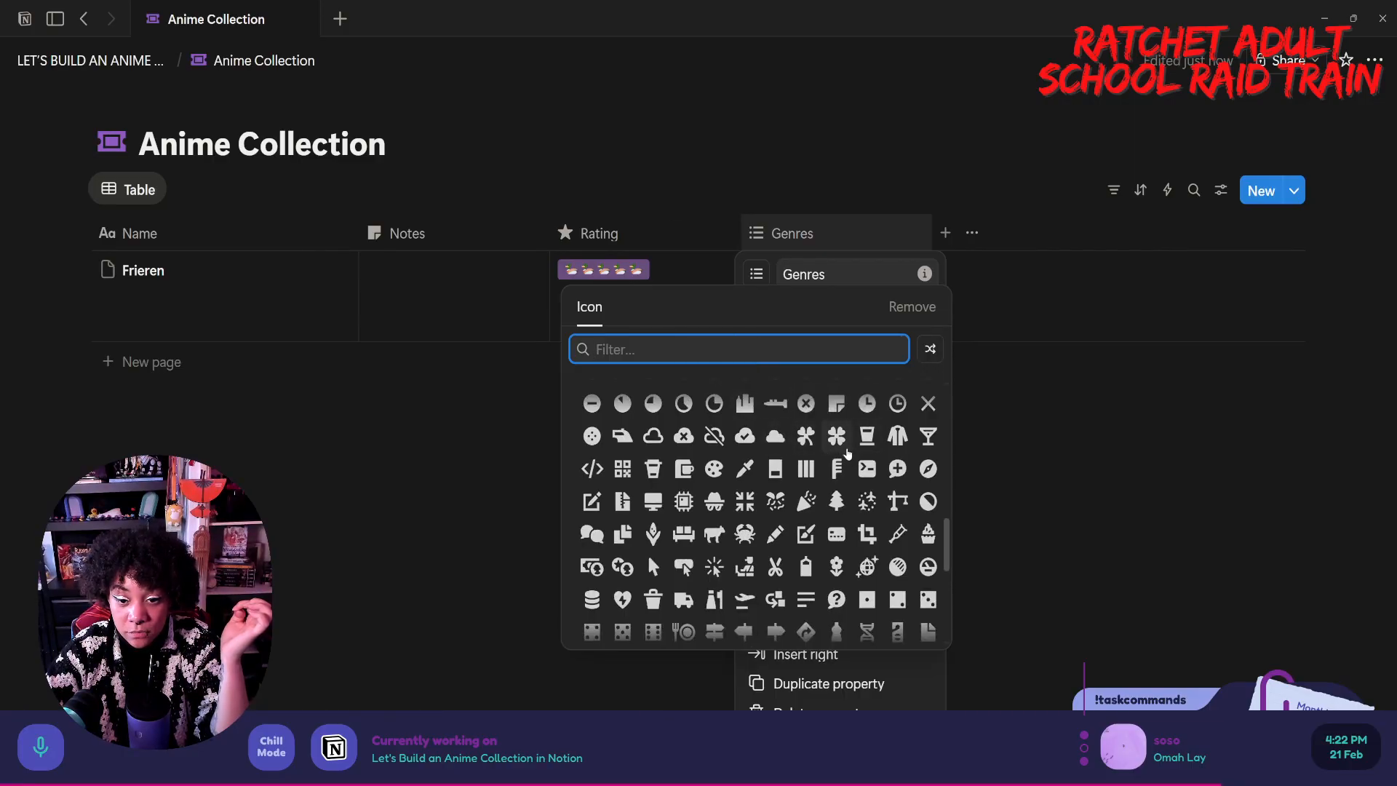
left_click(838, 445)
left_click(1014, 403)
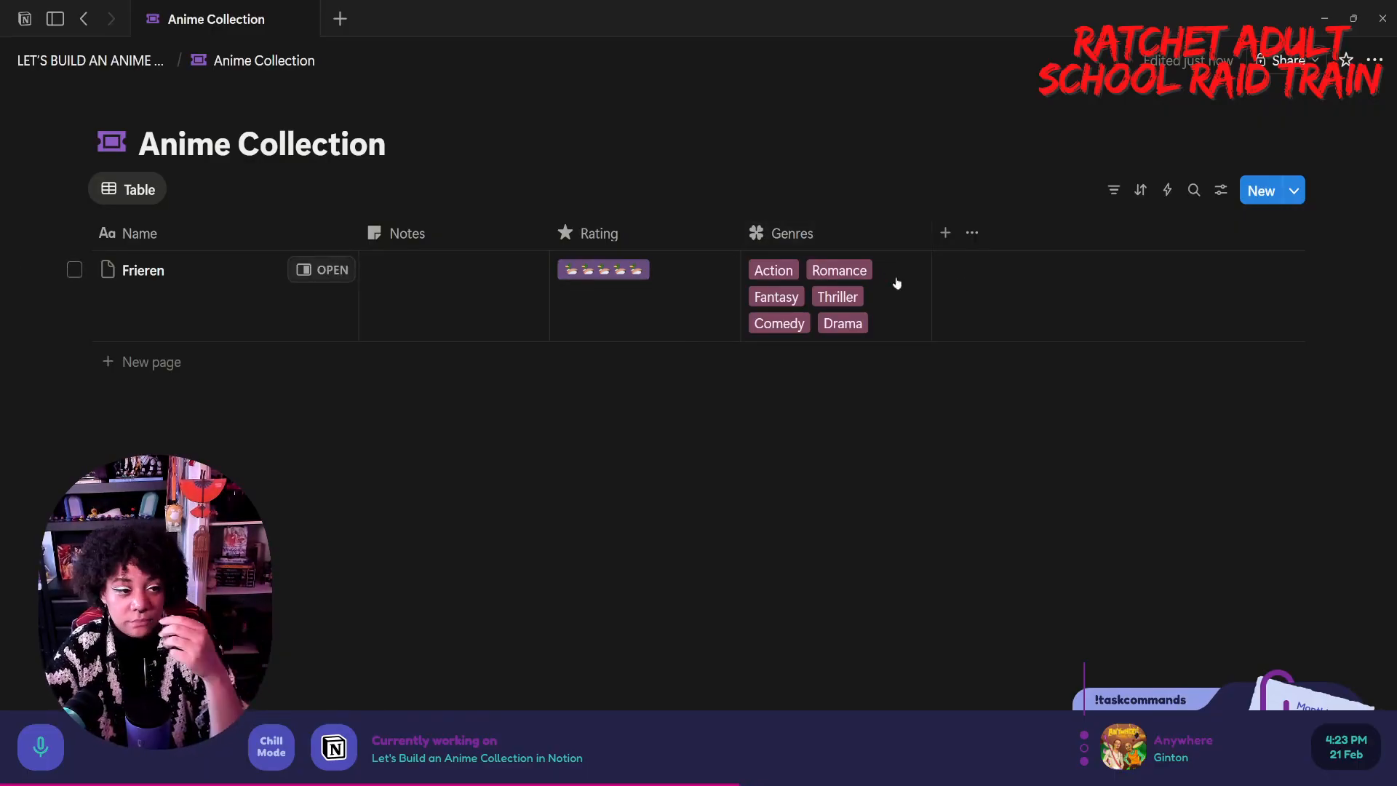
- Add a new Text property after the Genres property
left_click(943, 233)
left_click(1060, 427)
left_click(1012, 321)
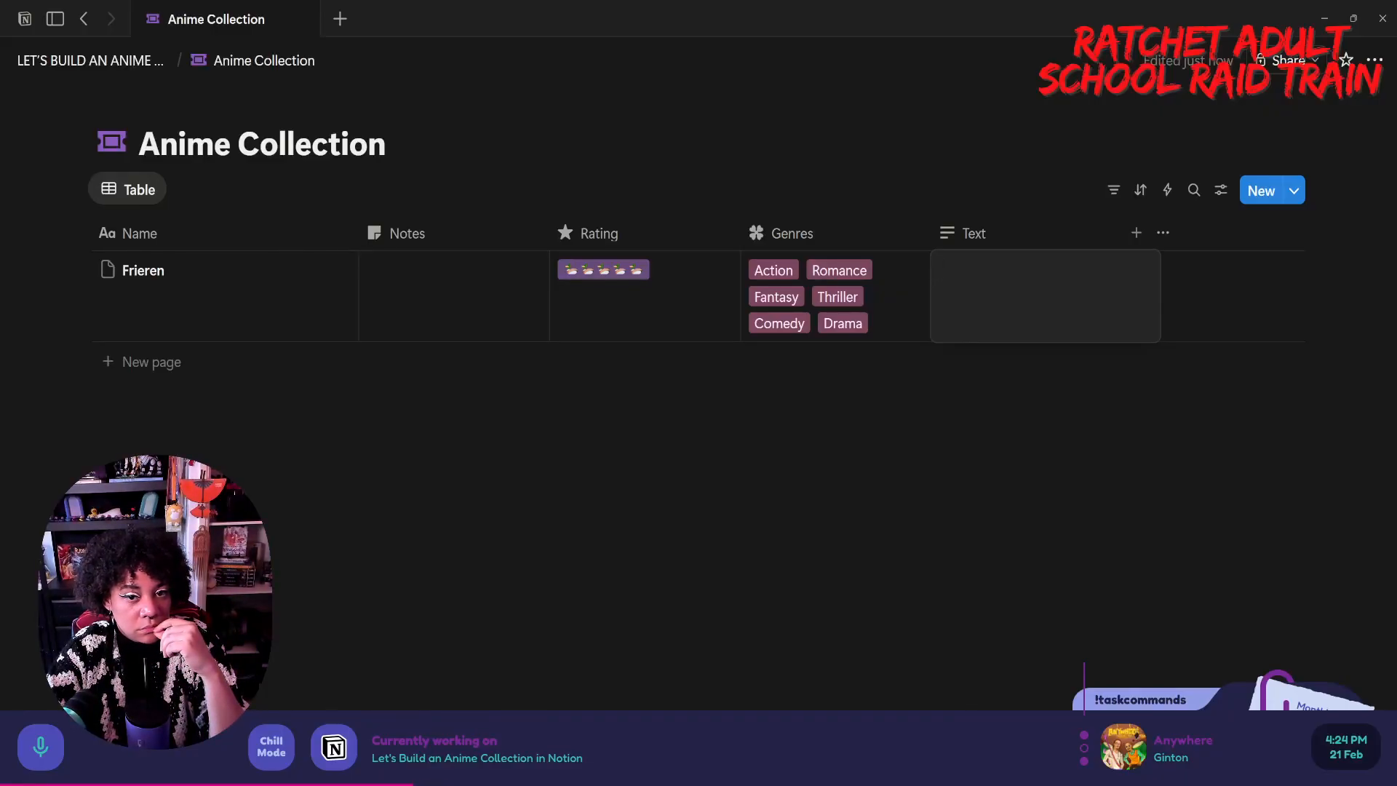
- Create a Smut tag in Frieren's Genres value and colour it pink
left_click(838, 324)
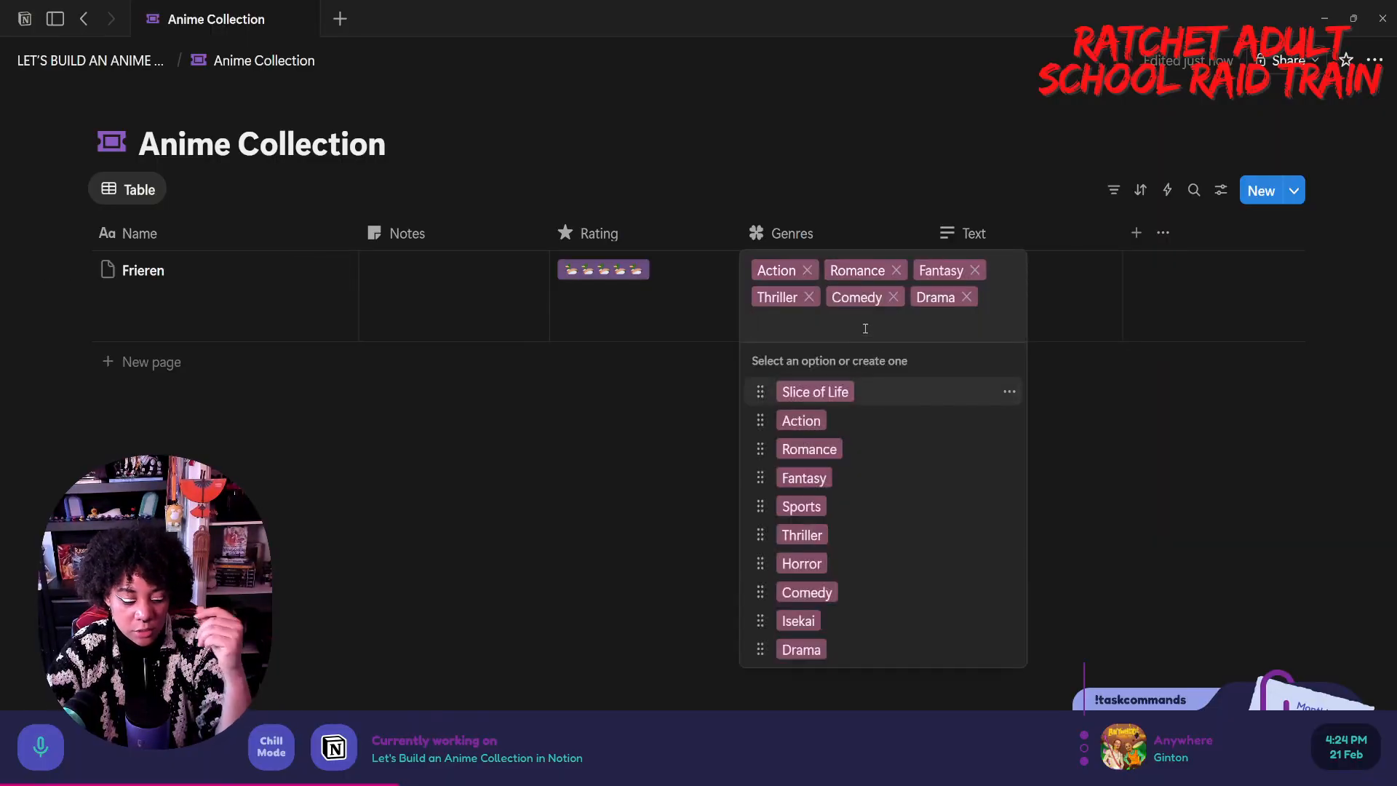
type("Smut")
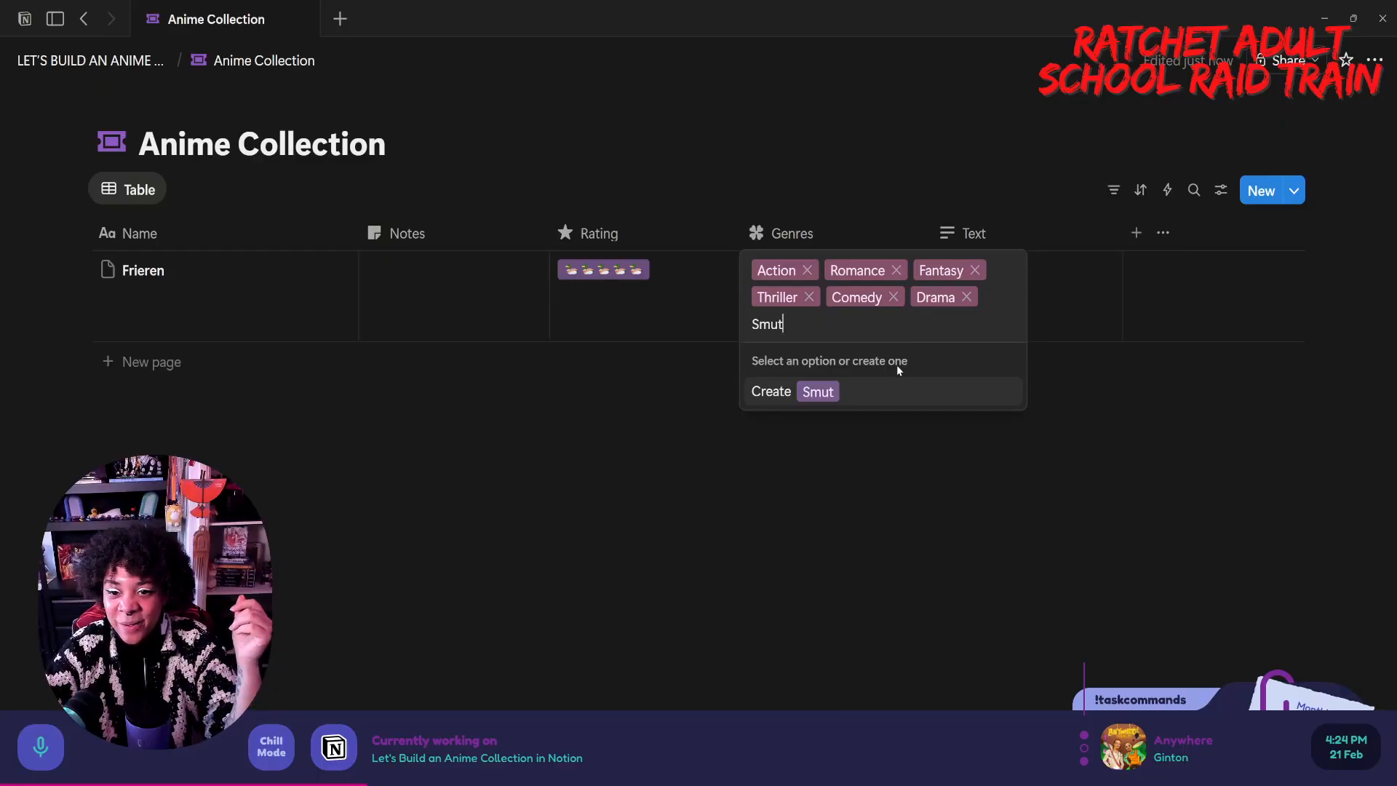
left_click(900, 393)
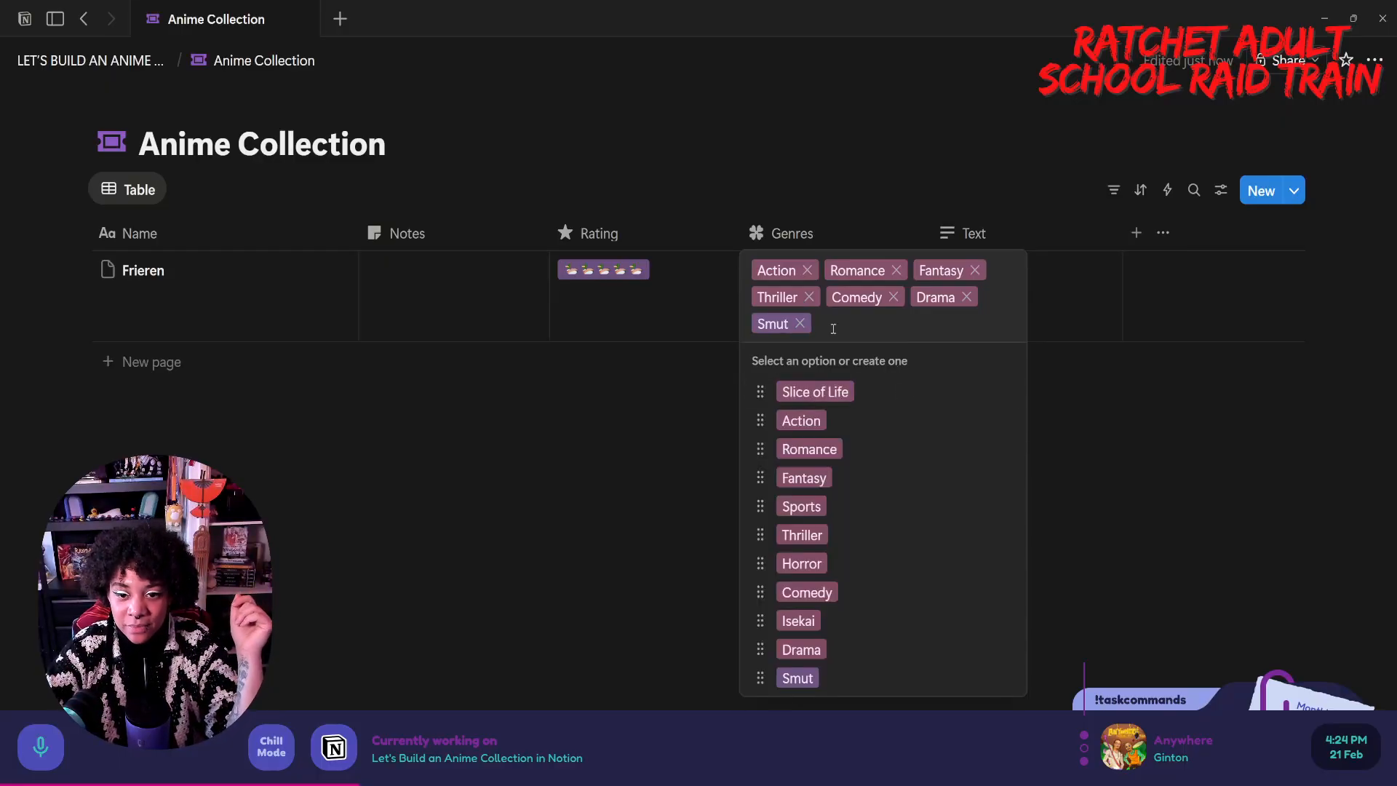
left_click(1009, 678)
left_click(1055, 618)
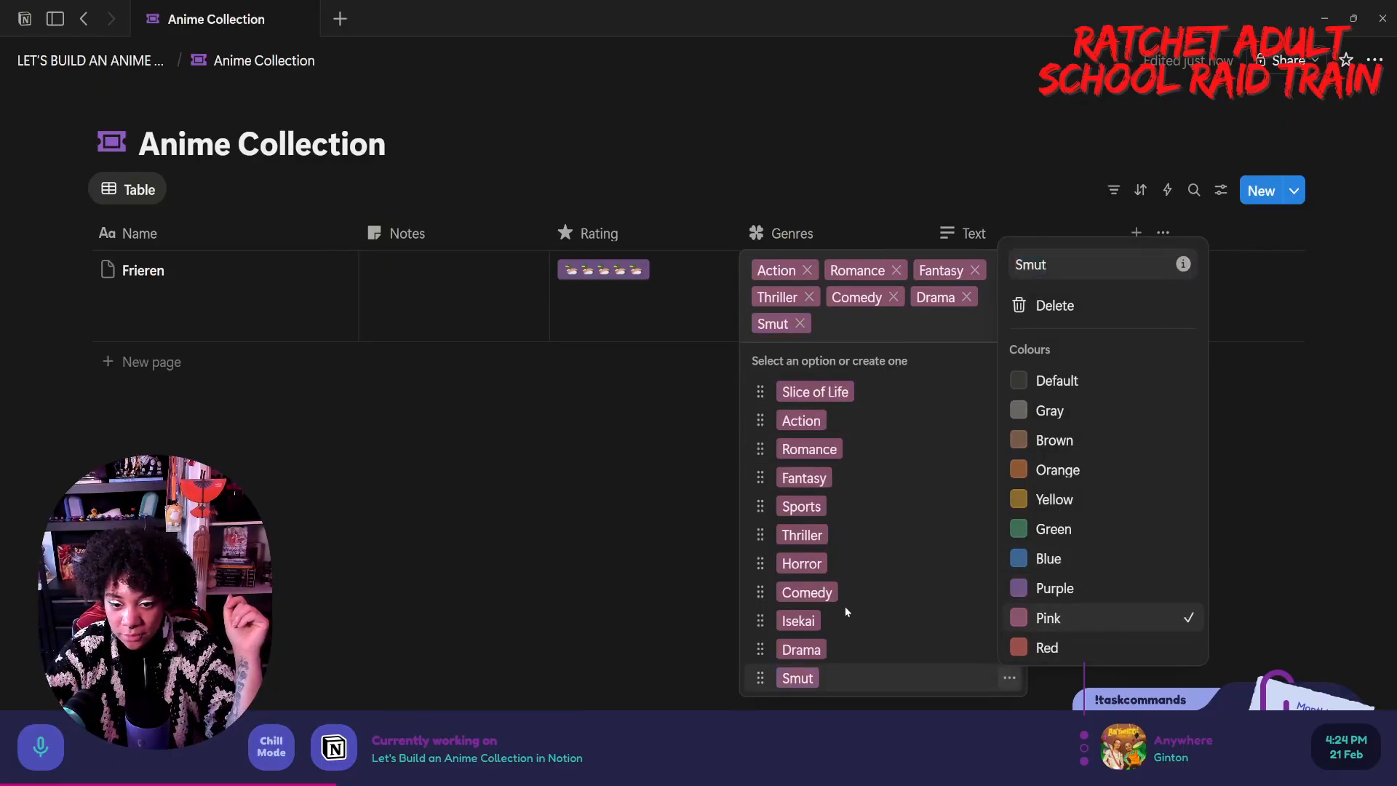
key("Escape")
key("Escape")
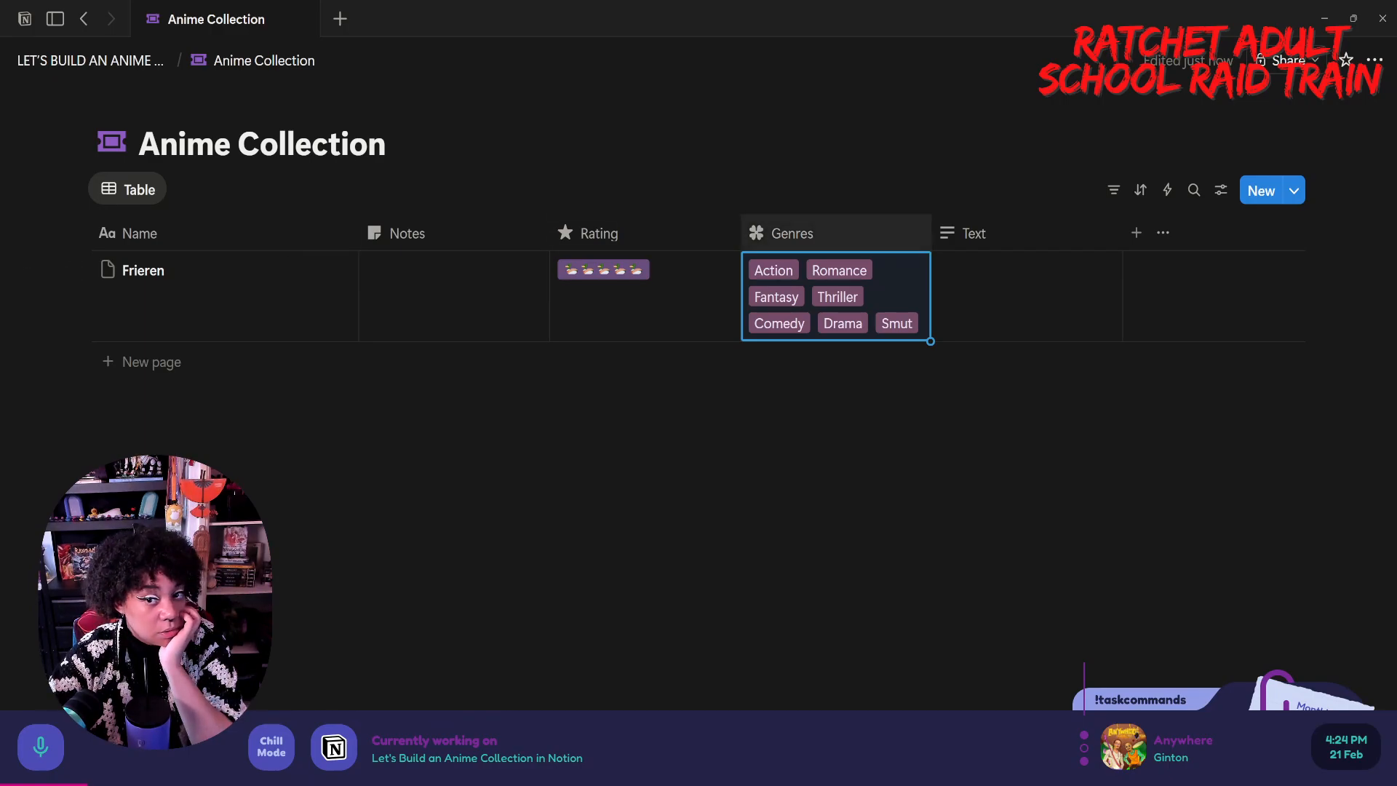
- Enter "Shonen, Seinen, Shoujo, Josei" as Frieren's value in the new Text property
left_click(1004, 233)
left_click(919, 389)
left_click(1003, 315)
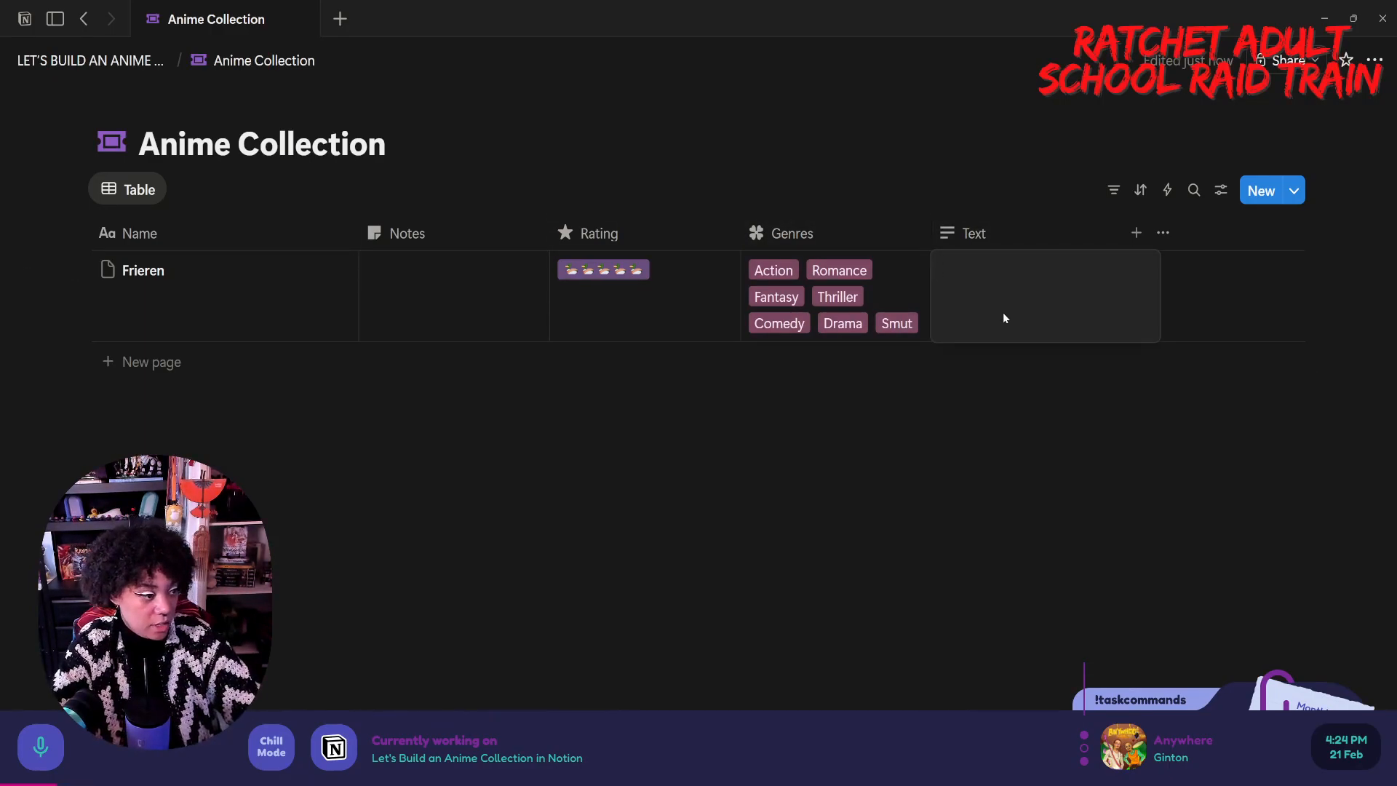
type("Shonon")
key("BackSpace")
key("BackSpace")
type("en, ")
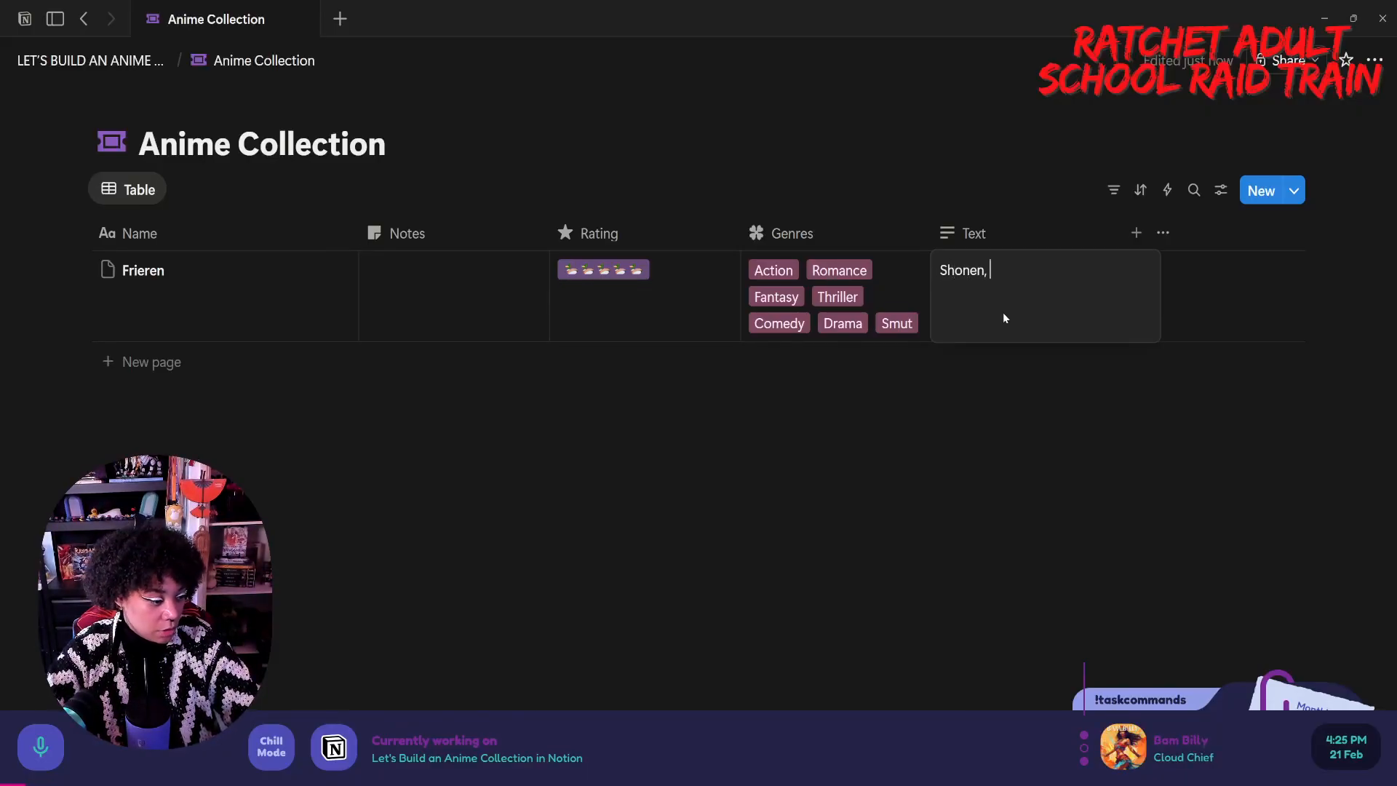
type("sein")
type("Seinen")
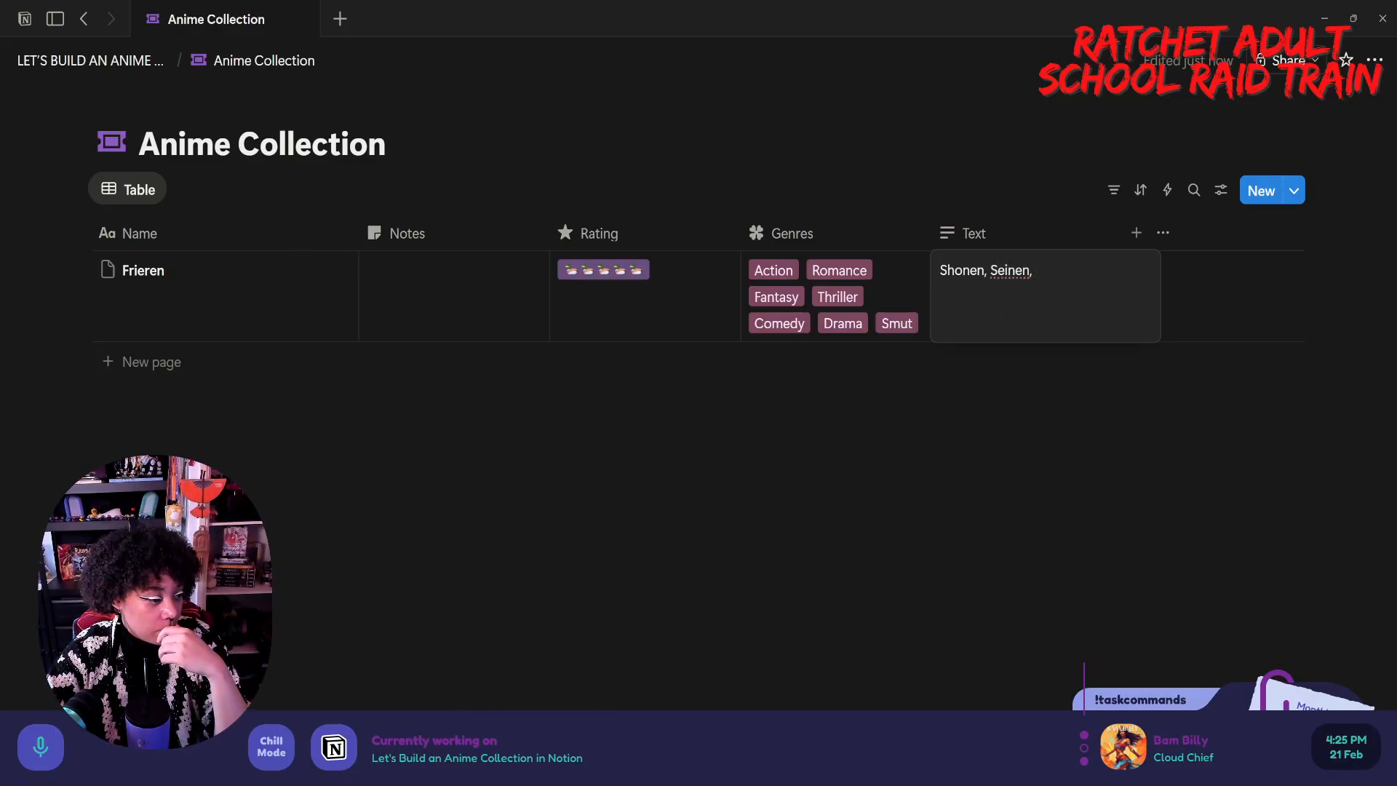
type(", Sho")
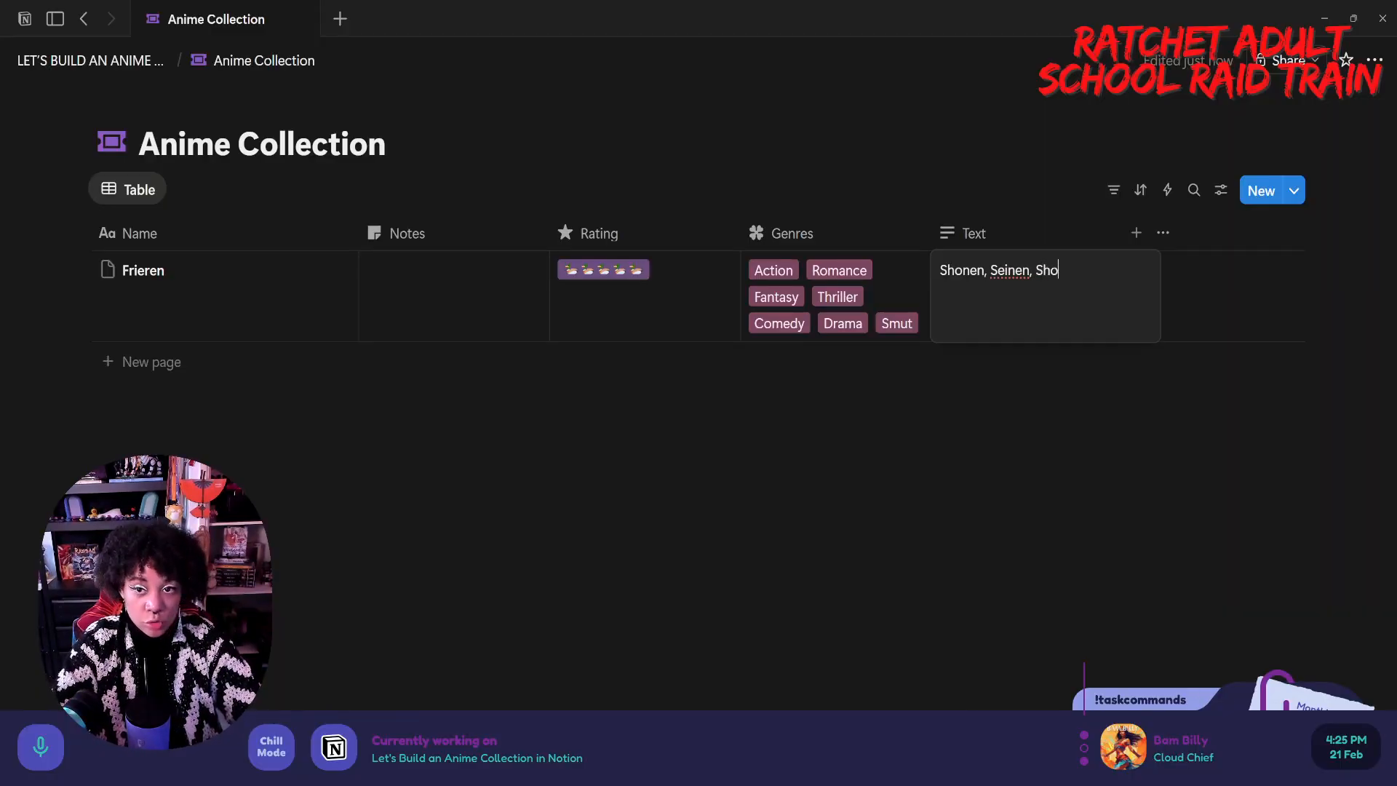
type("ujo, ")
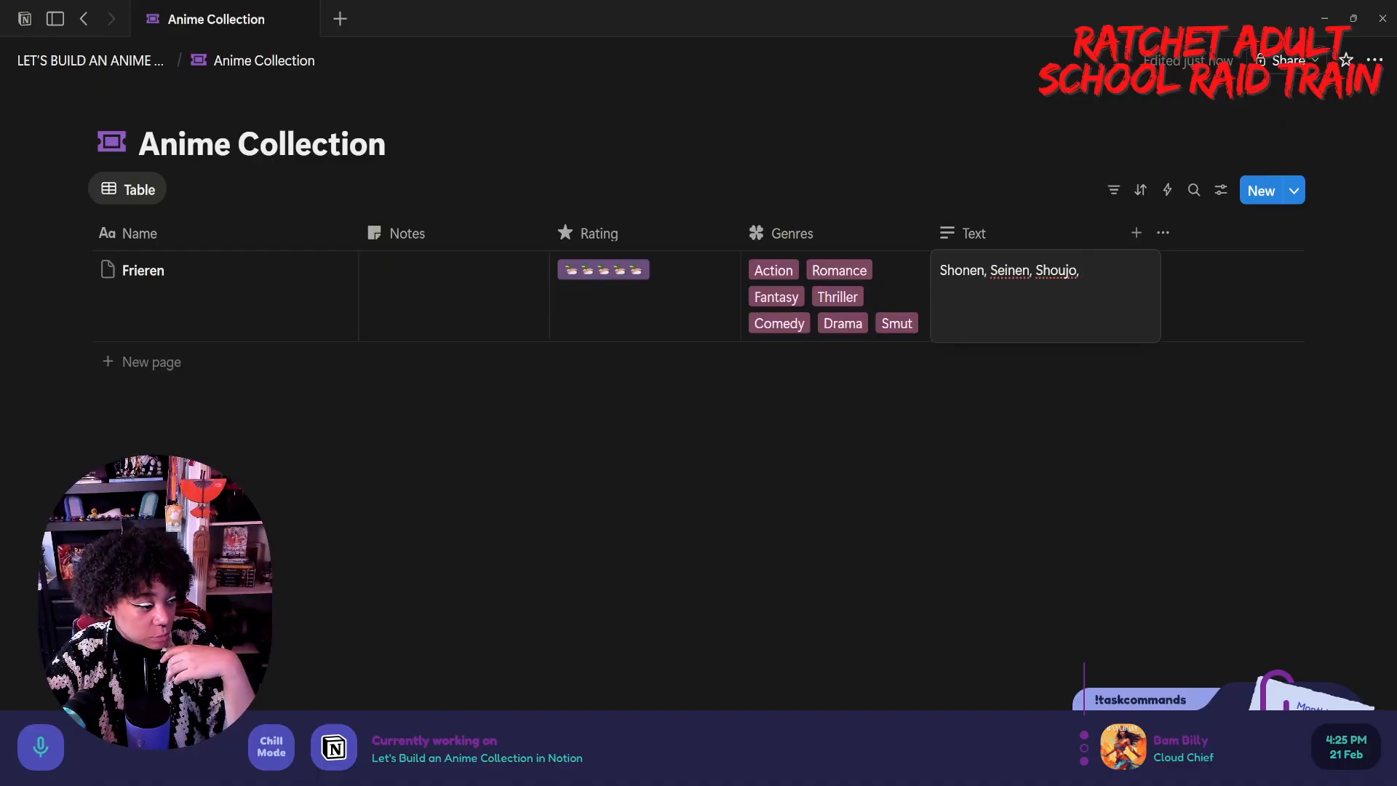
type("Josei")
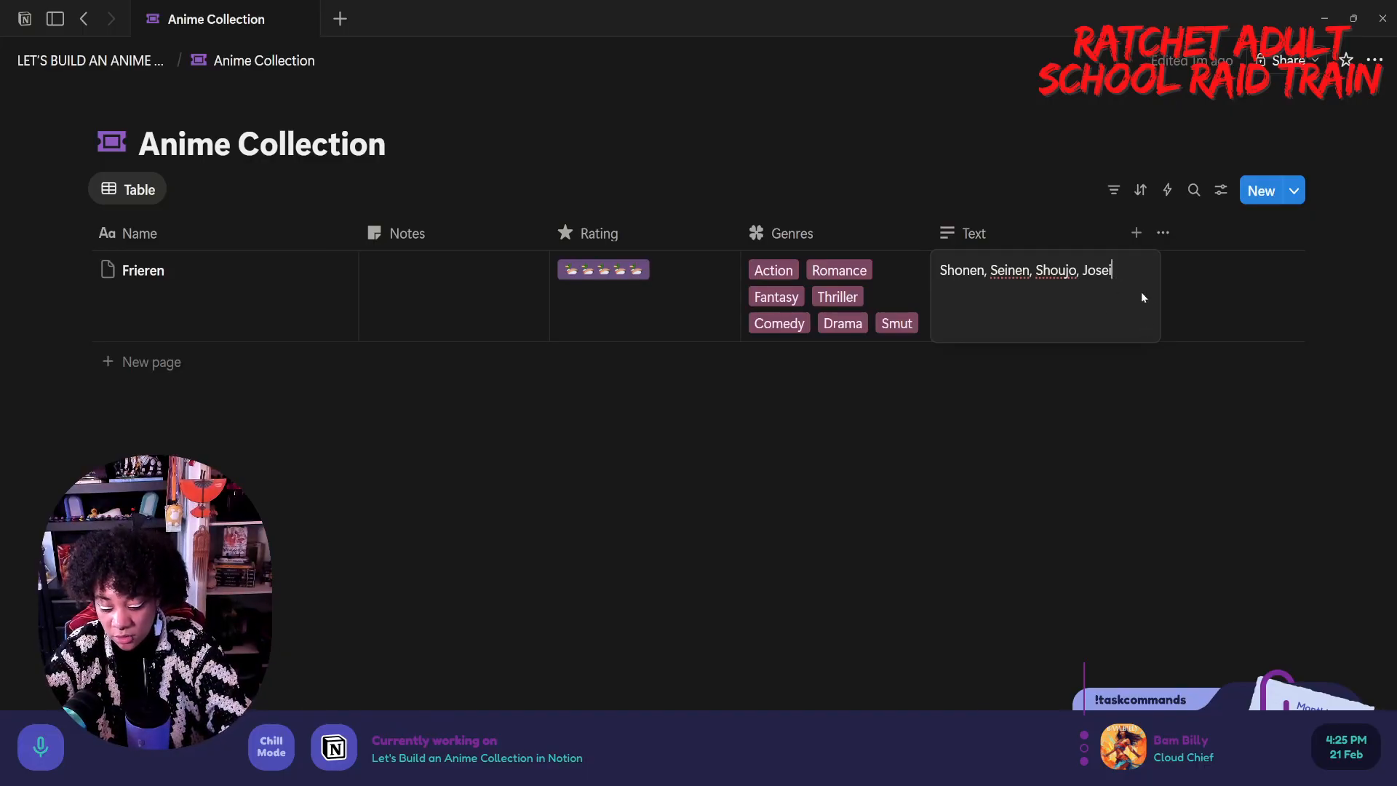
key("Escape")
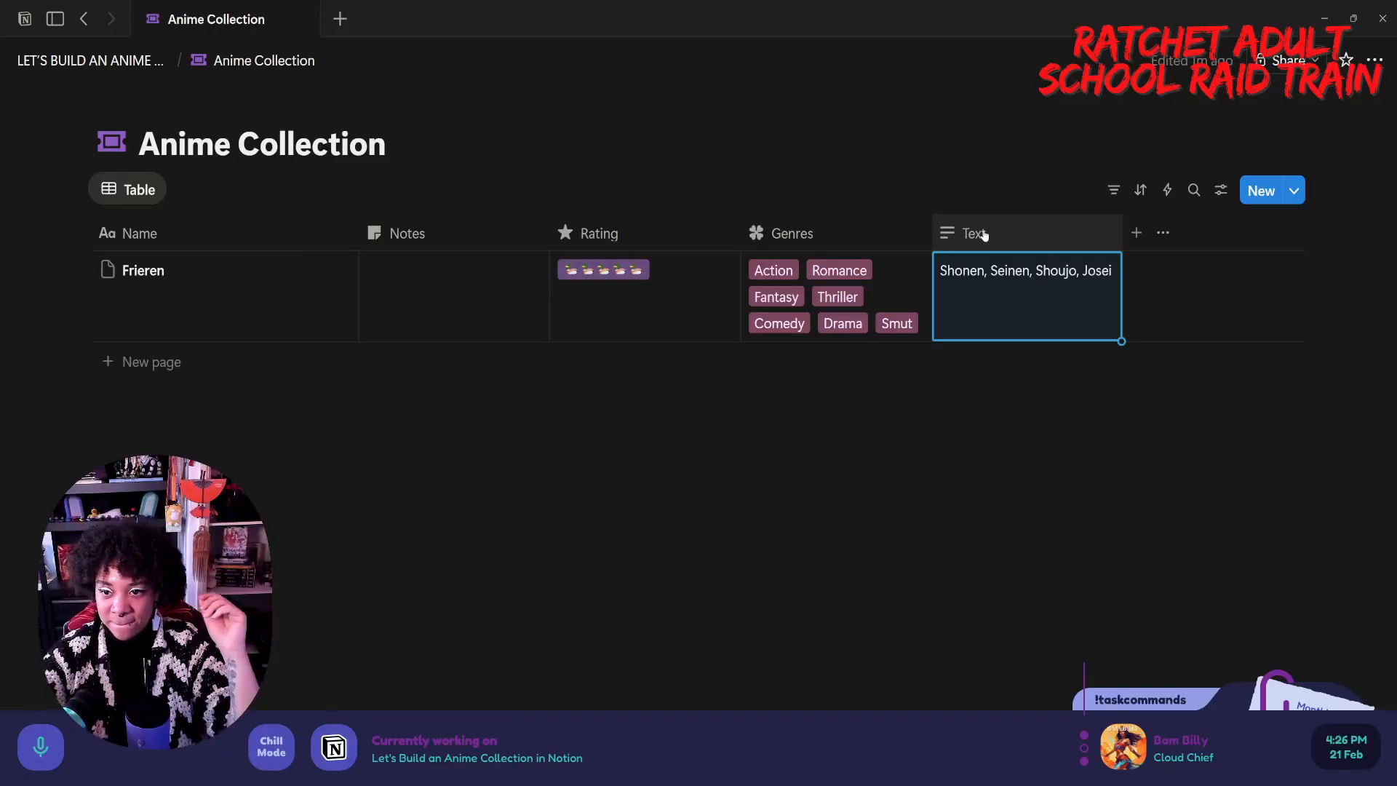
left_click(1014, 442)
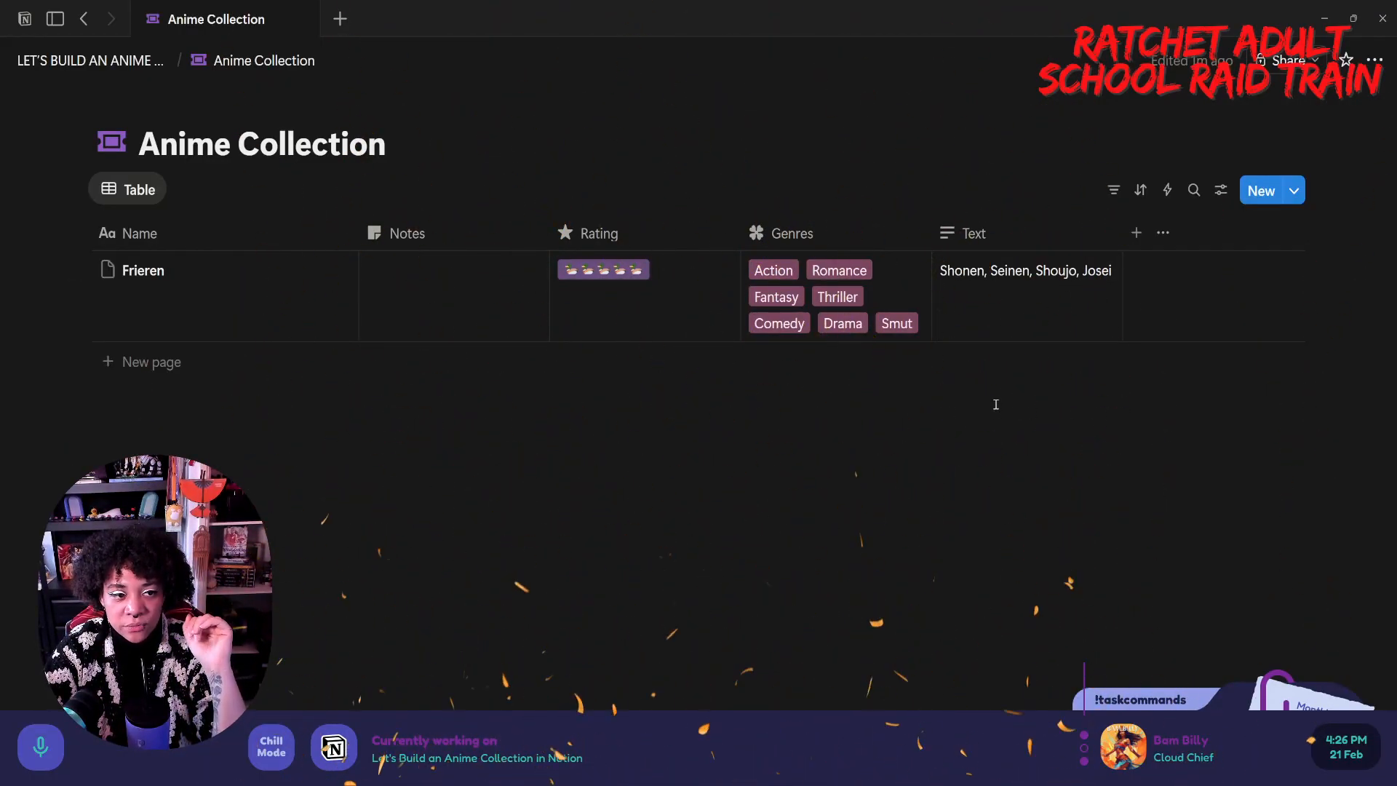
- Rename the Text property as Category and change its type to Select
left_click(978, 234)
type("Categoy")
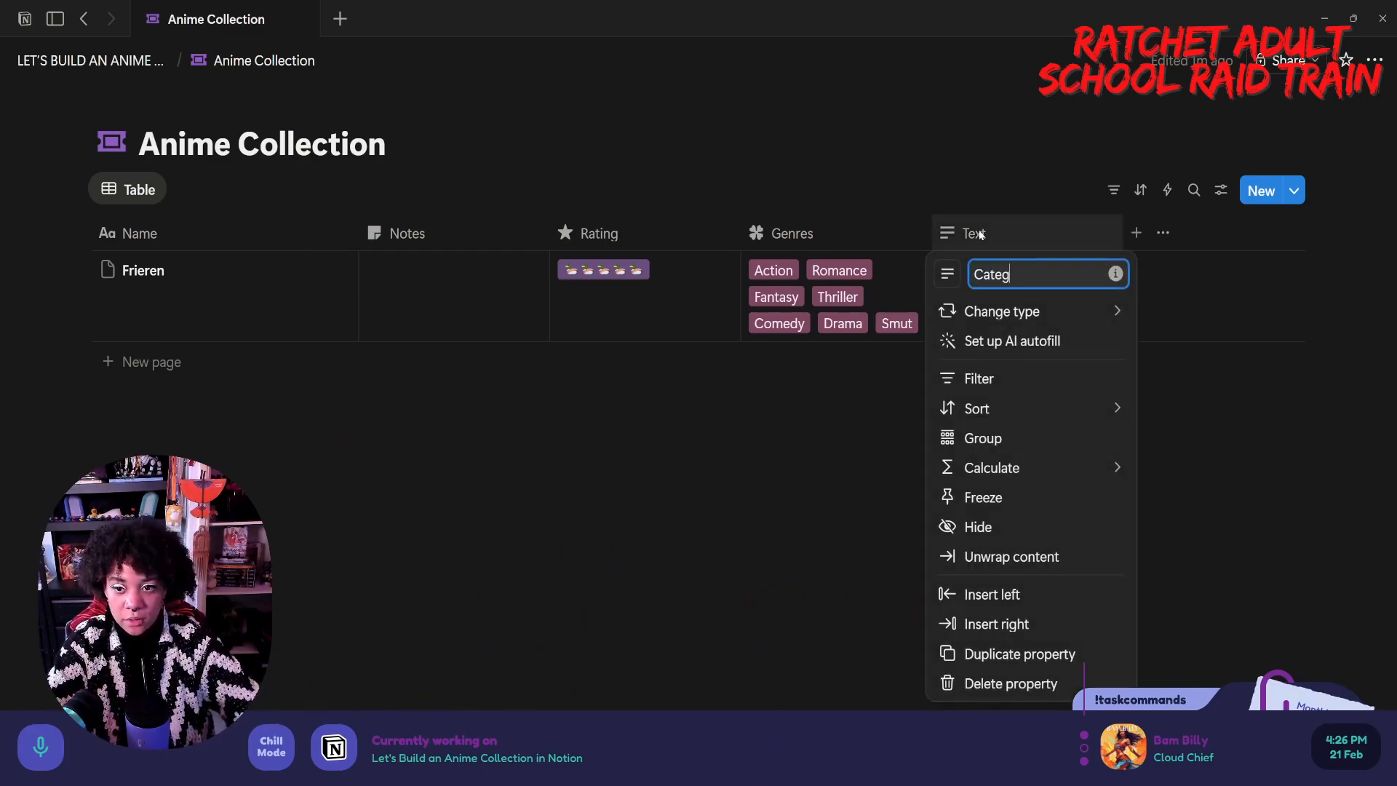
key("BackSpace")
key("BackSpace")
type("ory")
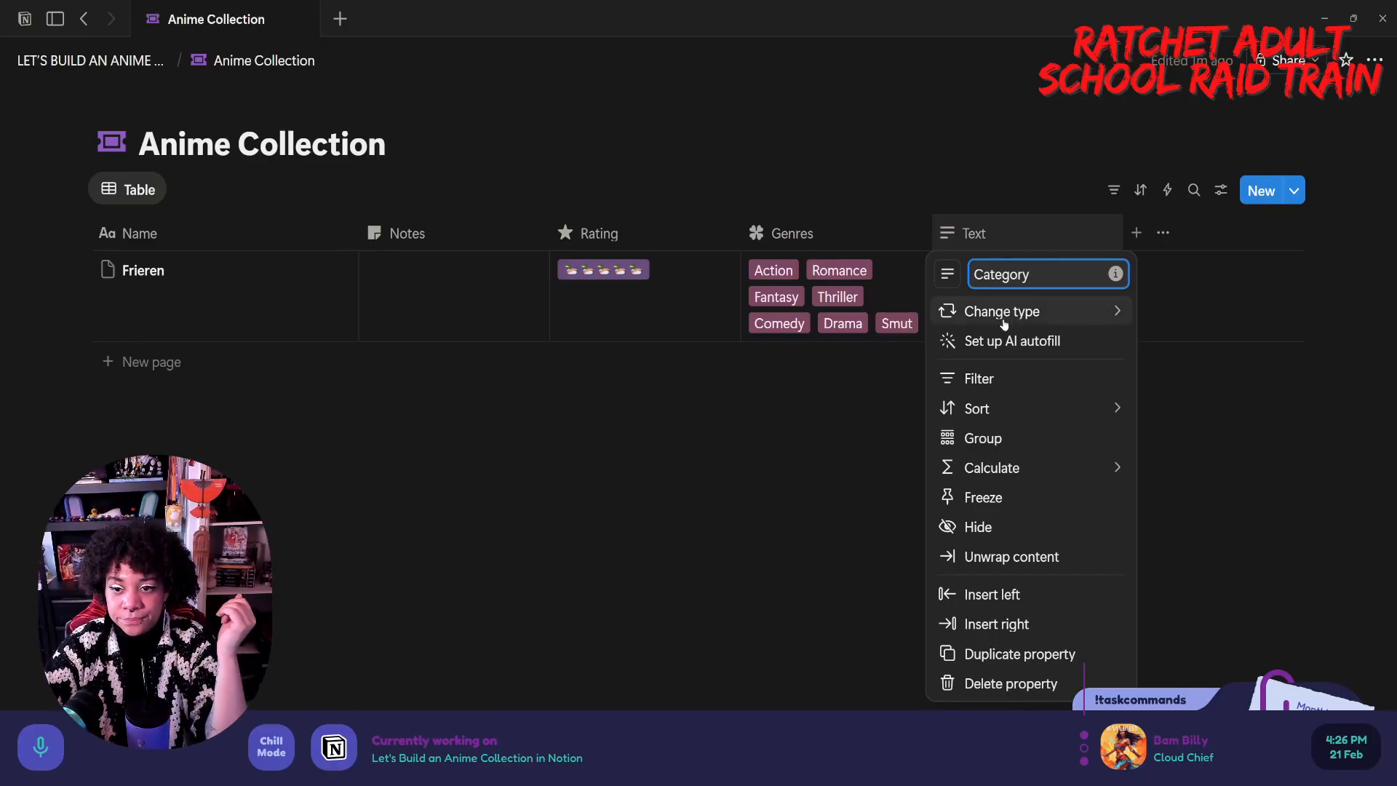
mouse_move(1022, 311)
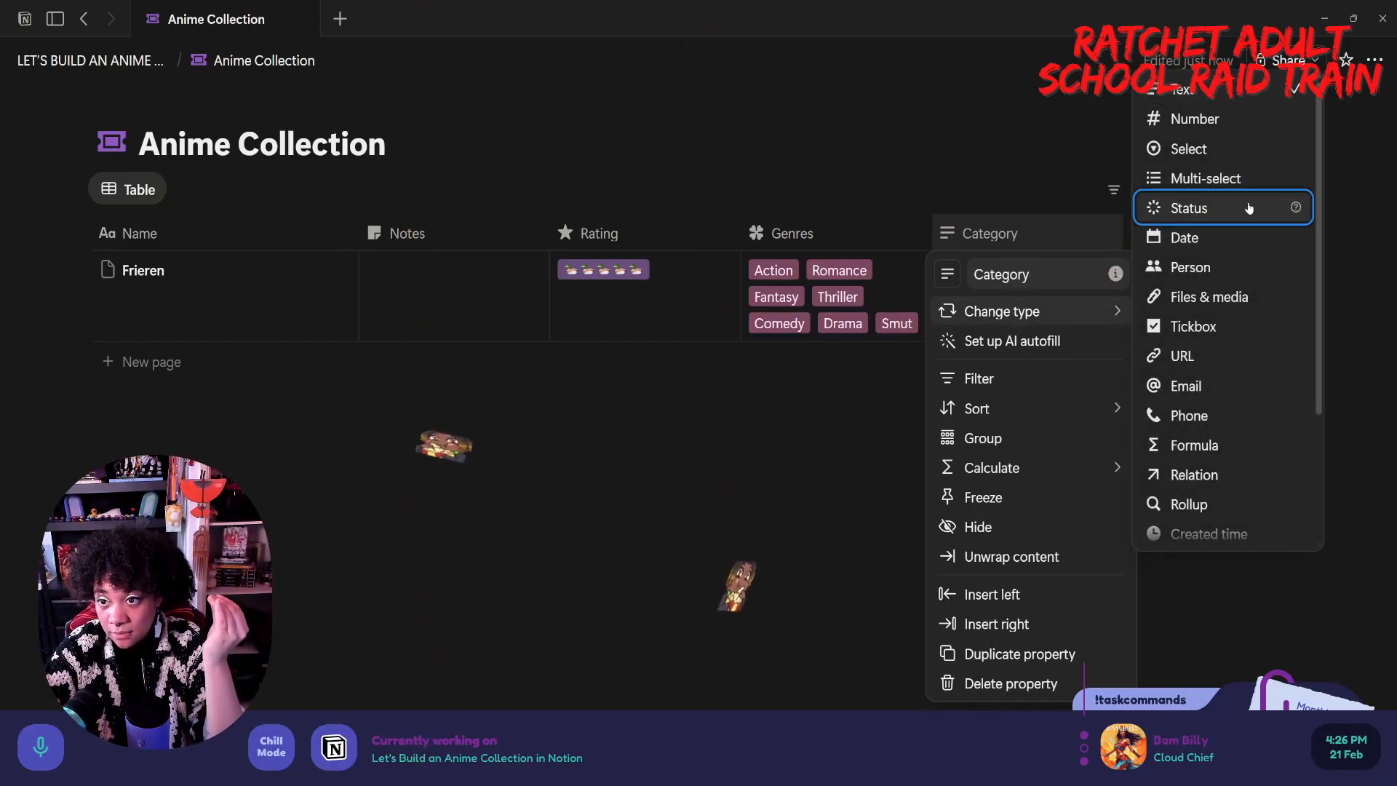
left_click(1222, 148)
- Colour the Seinen category option yellow to match Shonen
left_click(1007, 302)
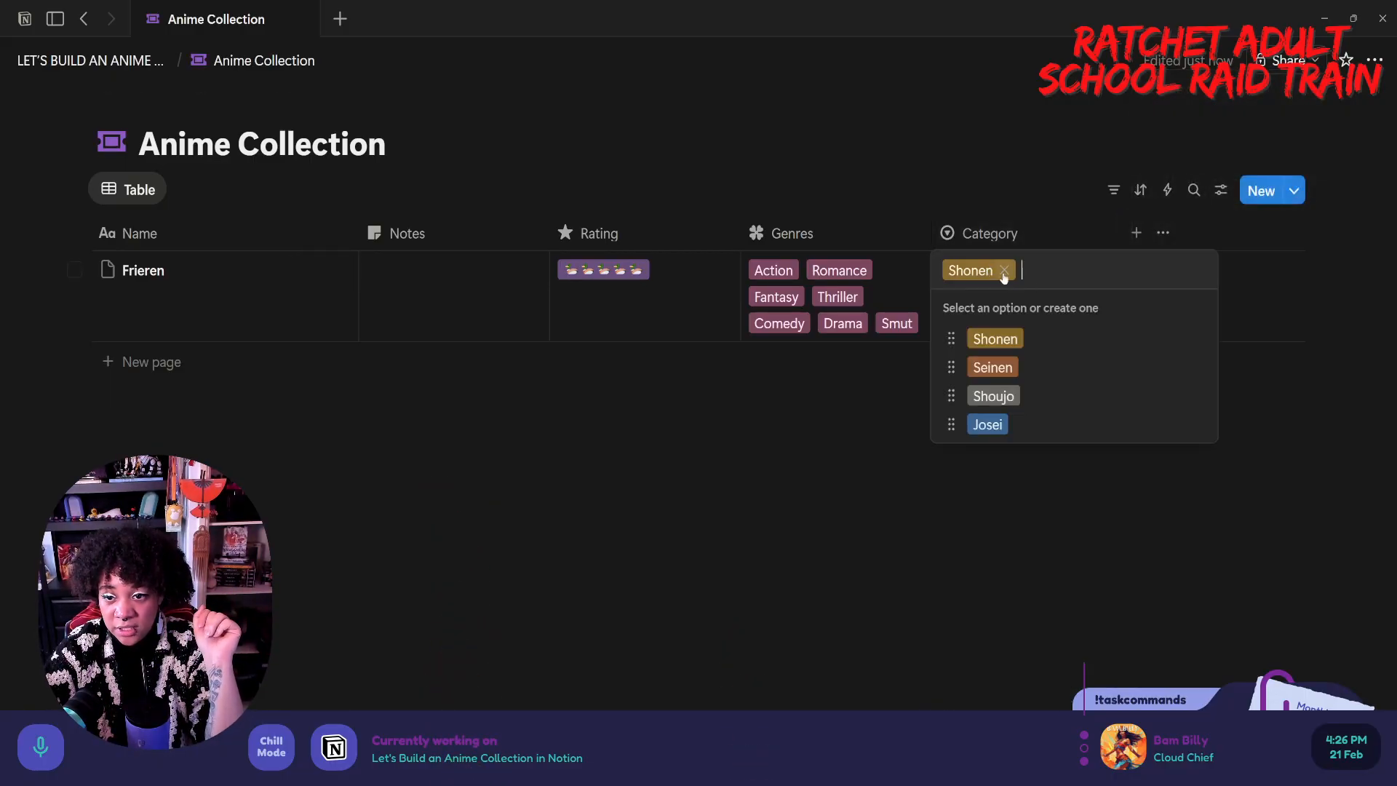
left_click(1200, 340)
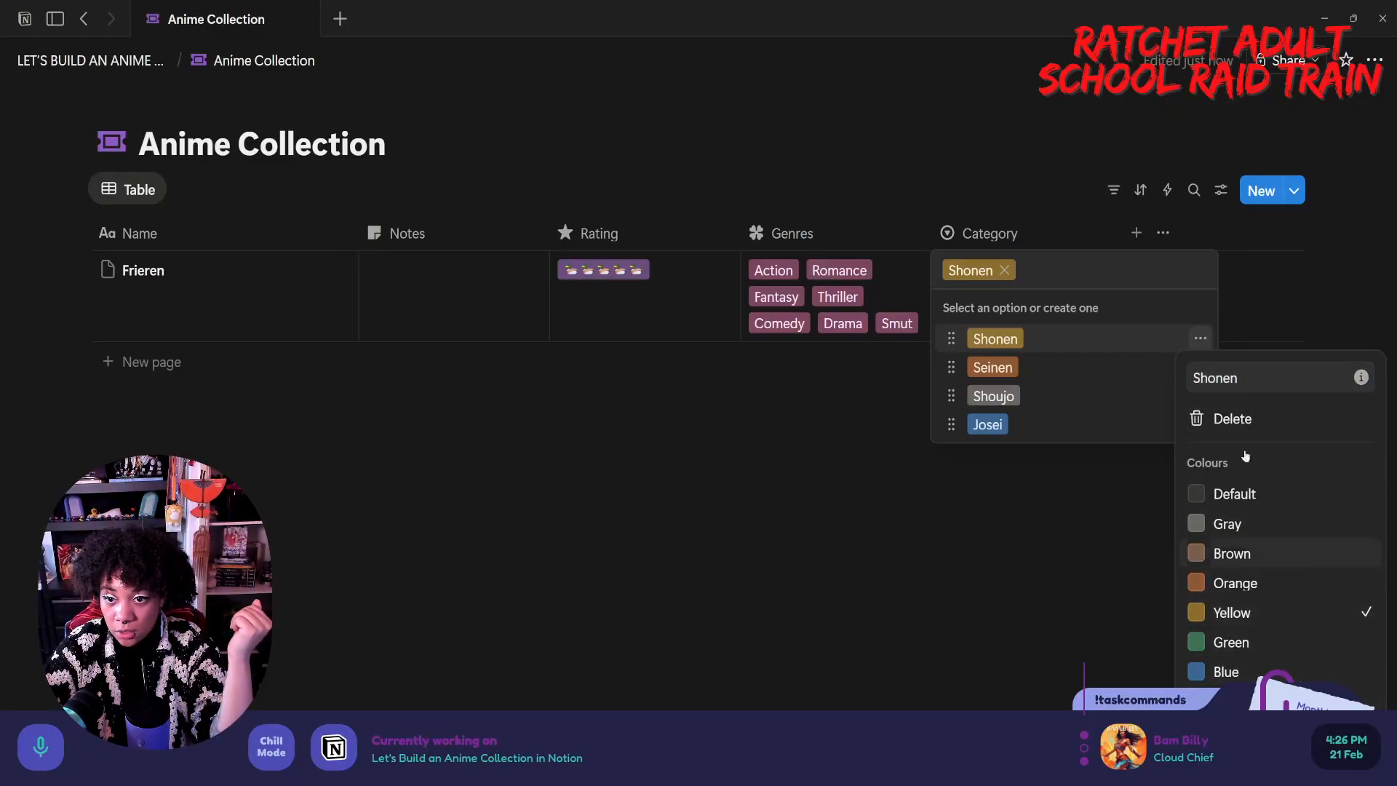
left_click(1201, 367)
left_click(1200, 367)
left_click(1222, 630)
key("Escape")
- Colour the Shoujo and Josei category options yellow
left_click(1200, 395)
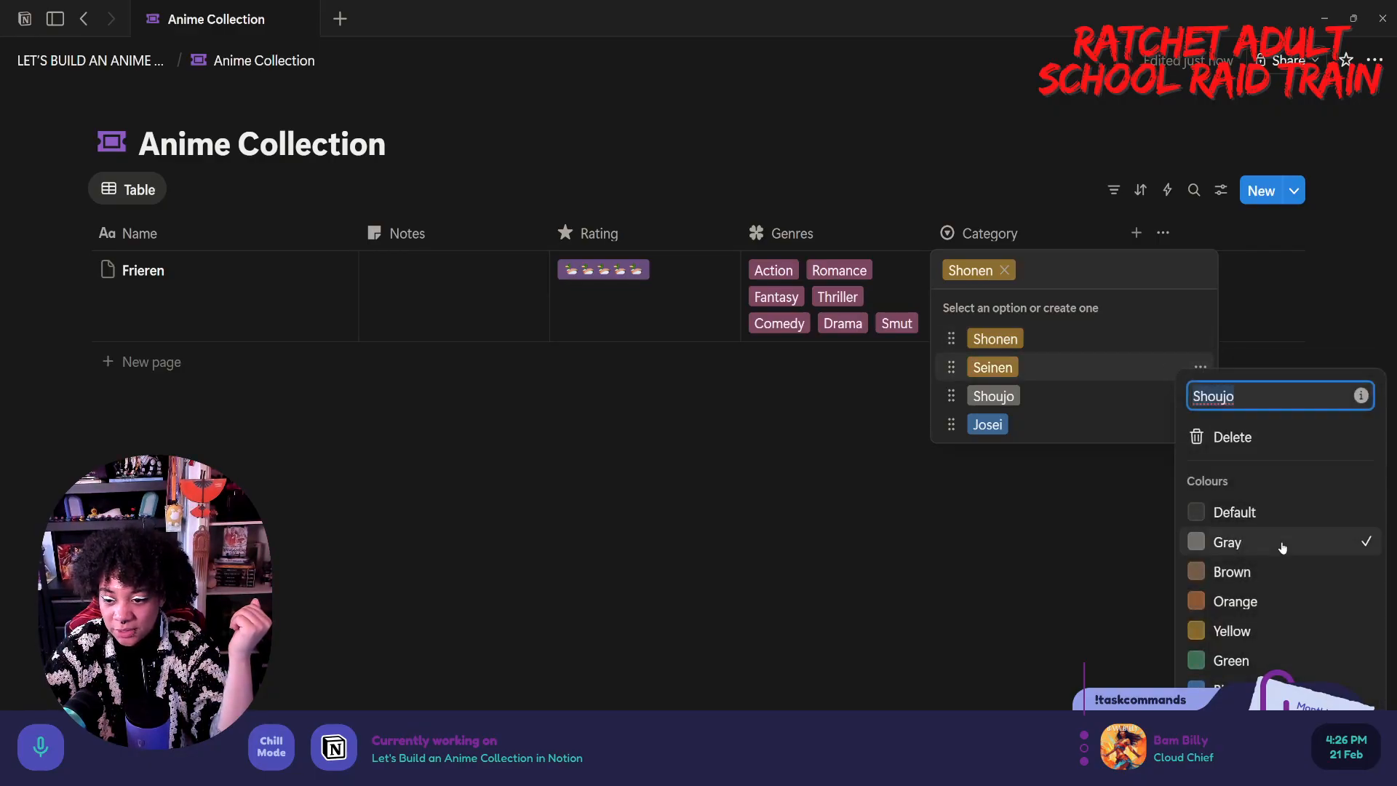
left_click(1307, 626)
key("Escape")
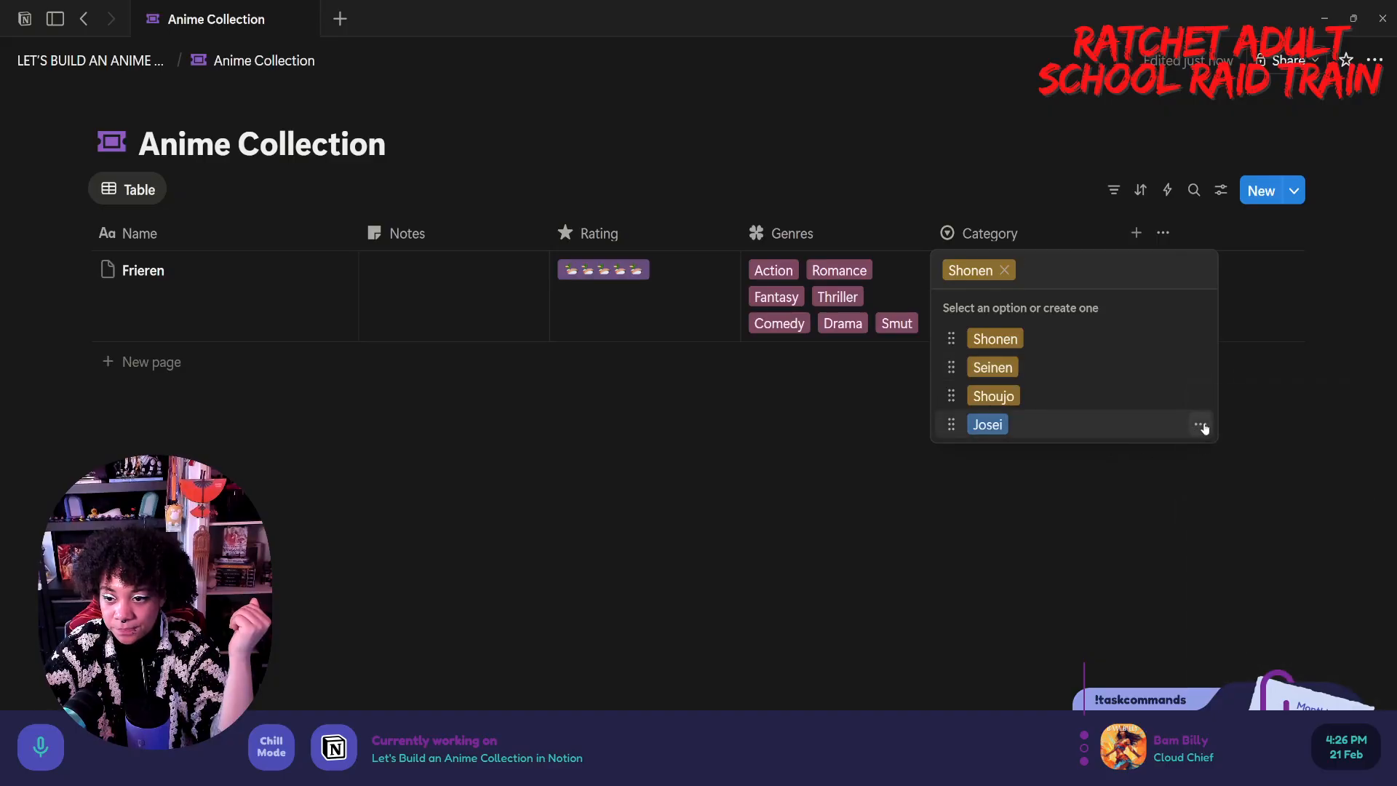
left_click(1200, 424)
left_click(1231, 631)
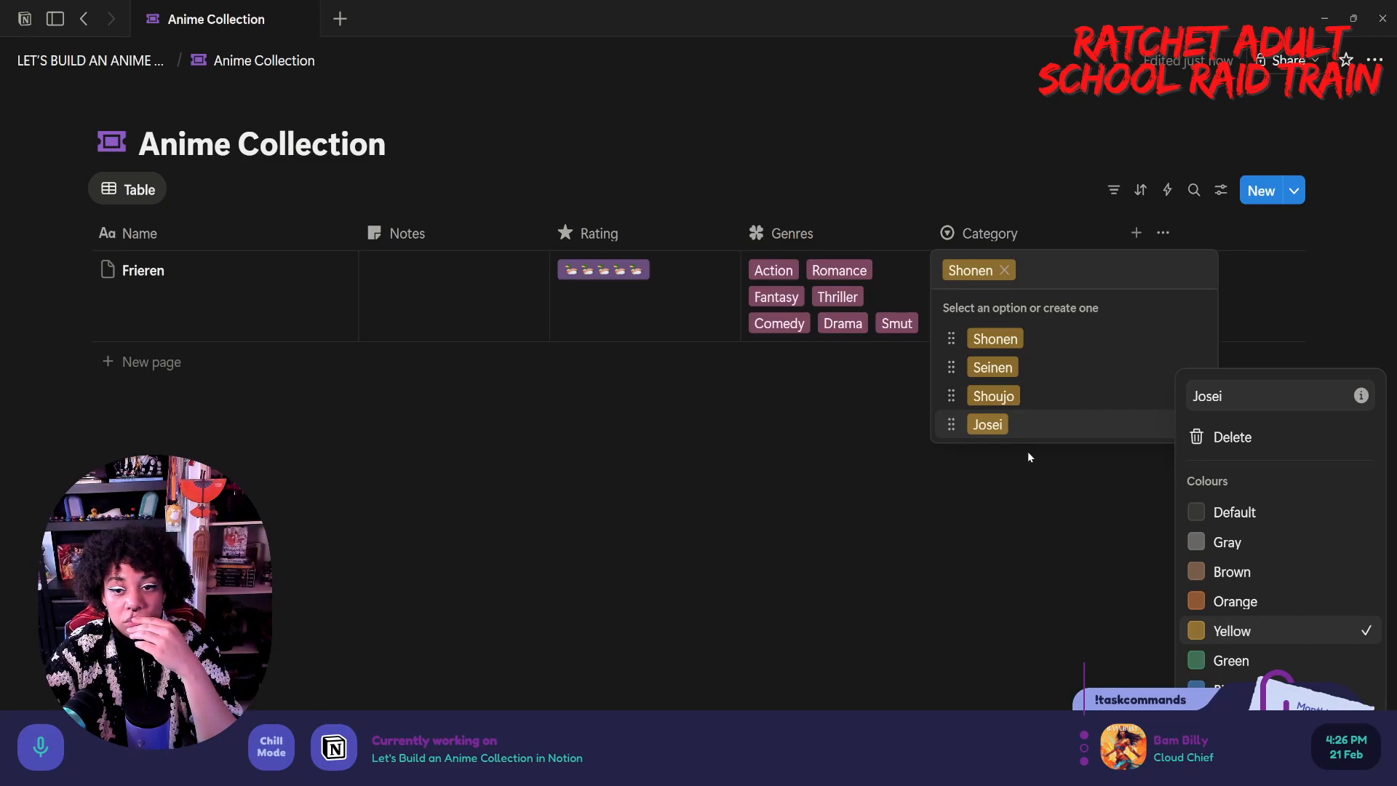
key("Escape")
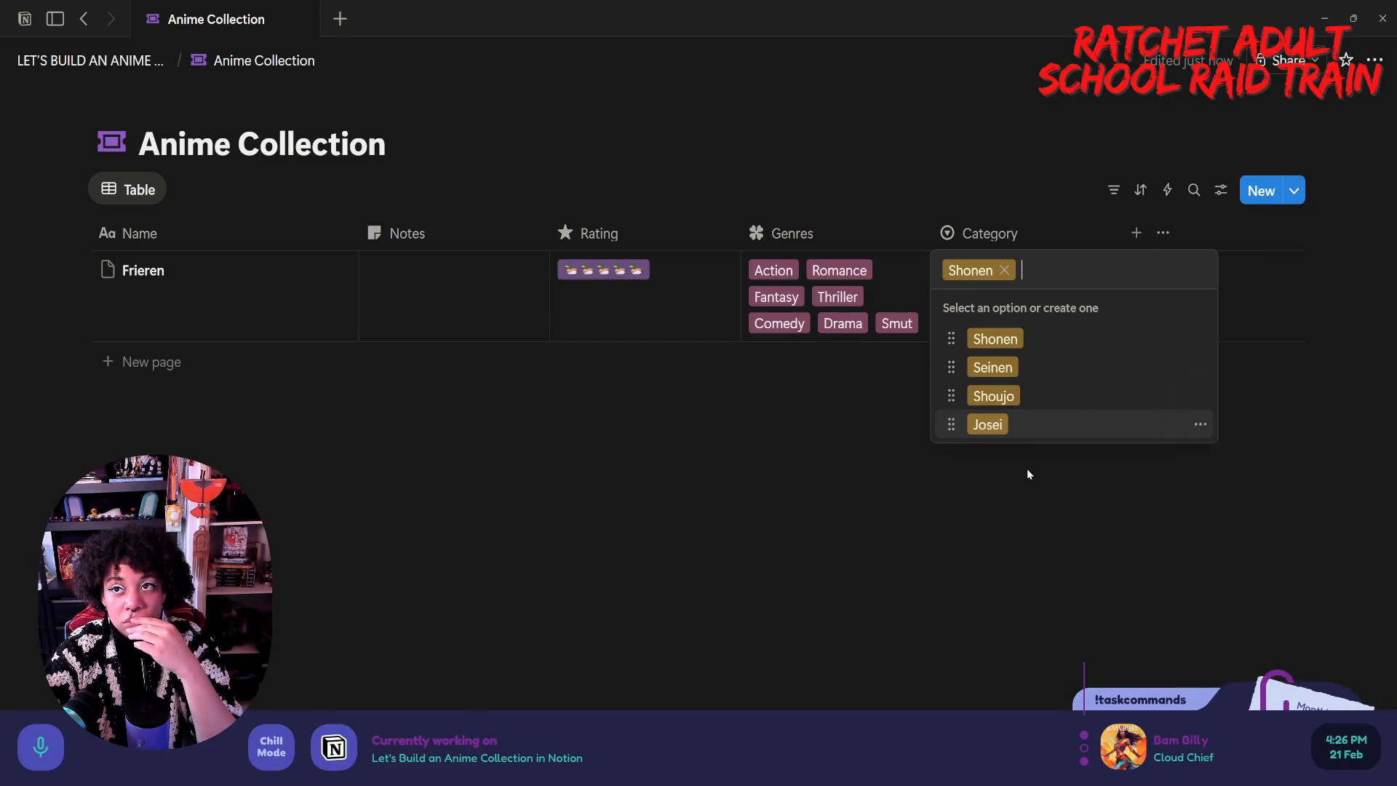
- Add a Text property after Category and enter "————" as Frieren's value
key("Escape")
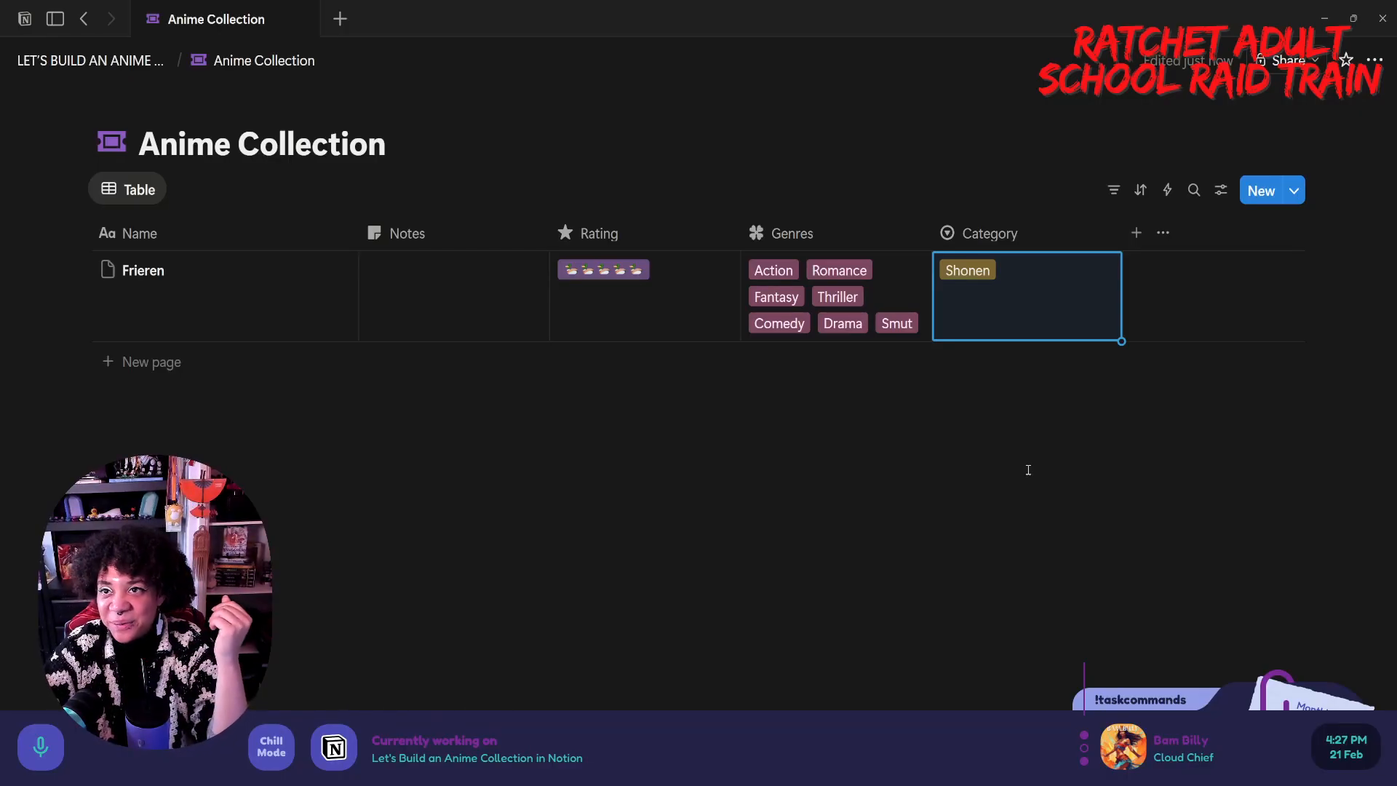
key("Escape")
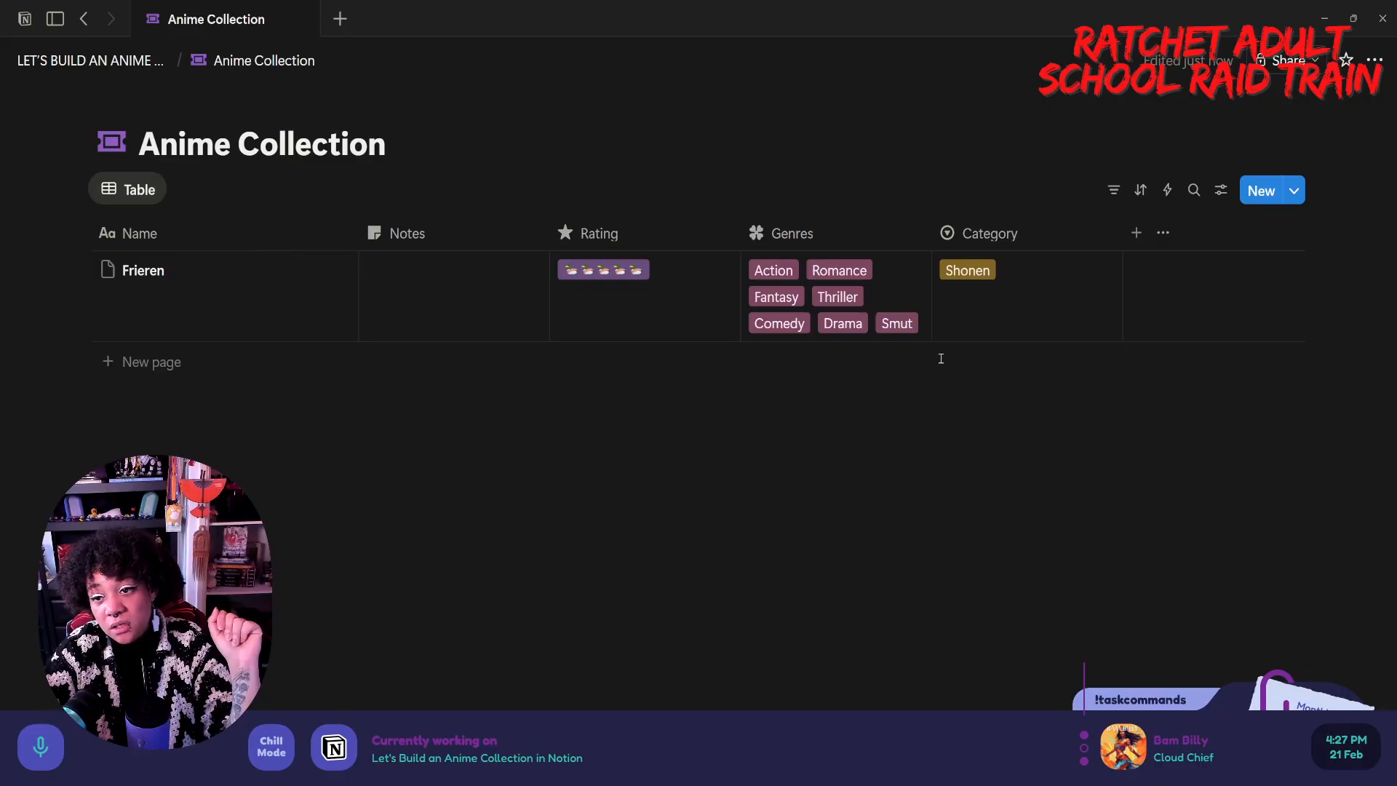
left_click(1135, 233)
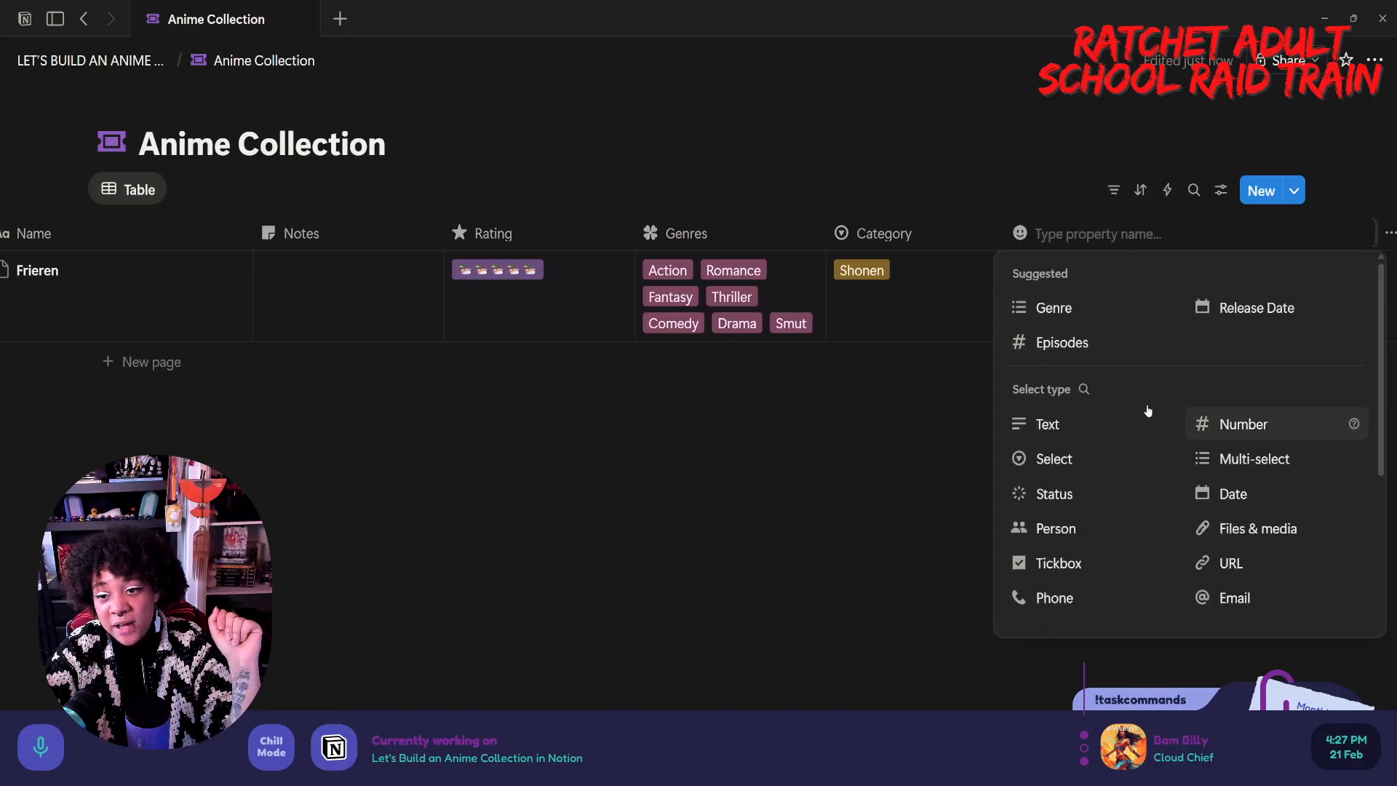
left_click(1096, 424)
left_click(1171, 295)
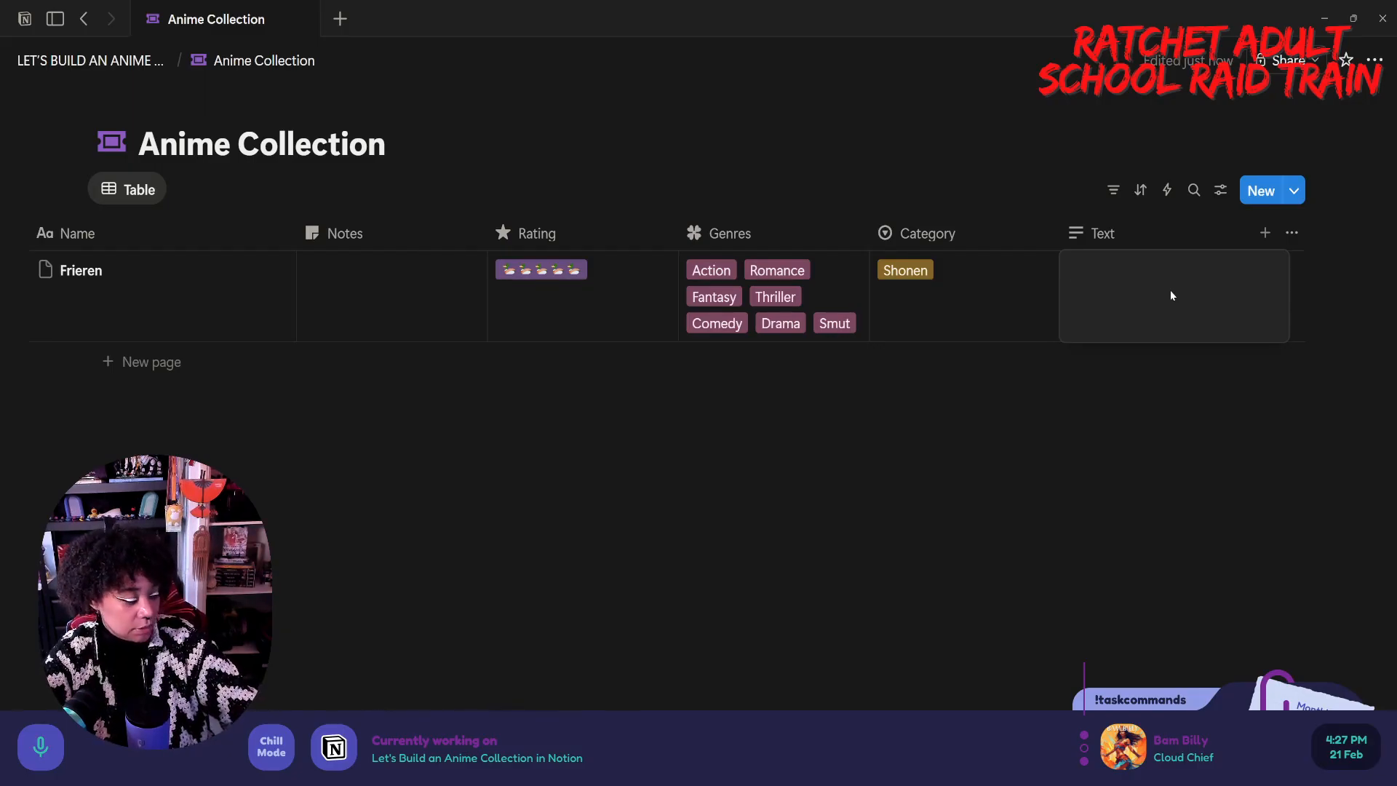
type("————")
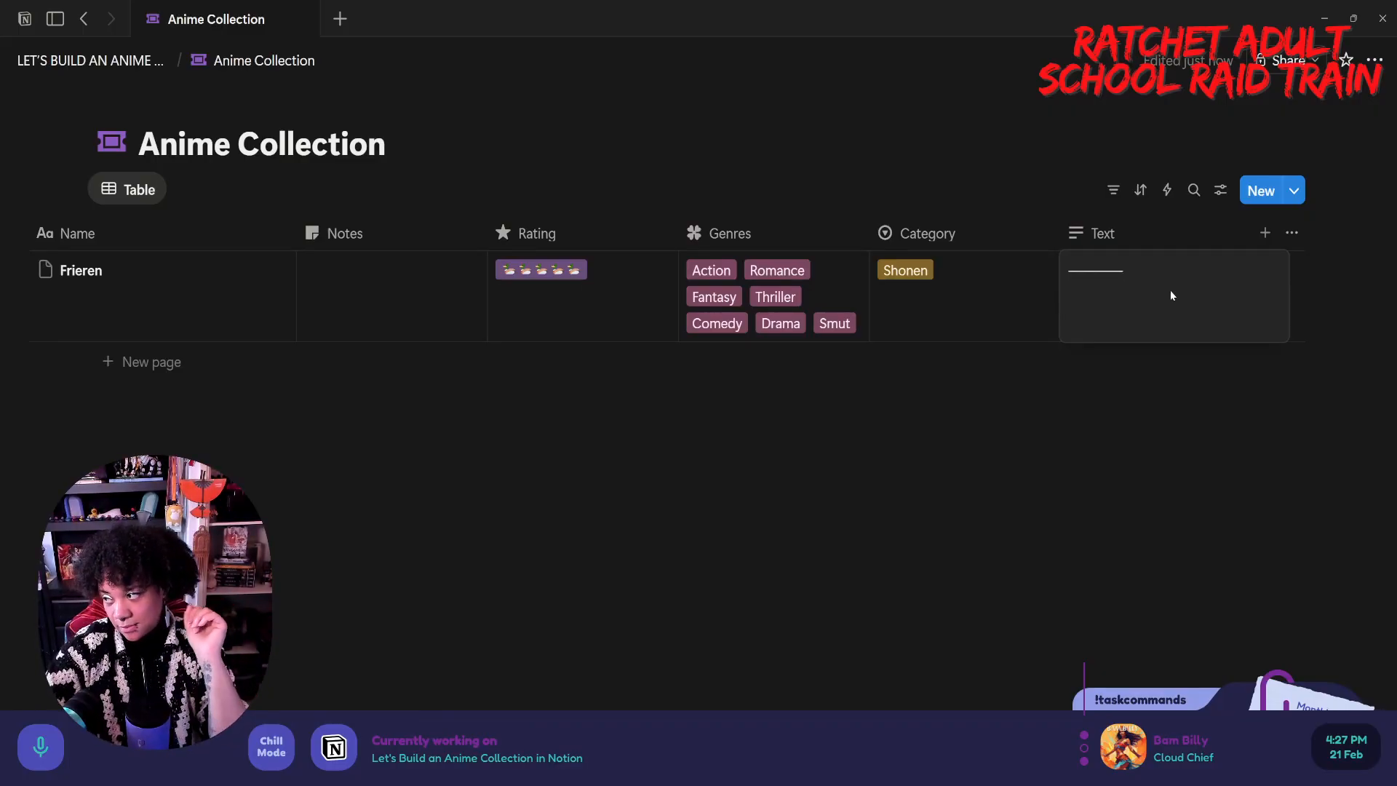
- Colour the line of dashes in Frieren's new Text cell purple
left_click_drag(1064, 271, 1116, 299)
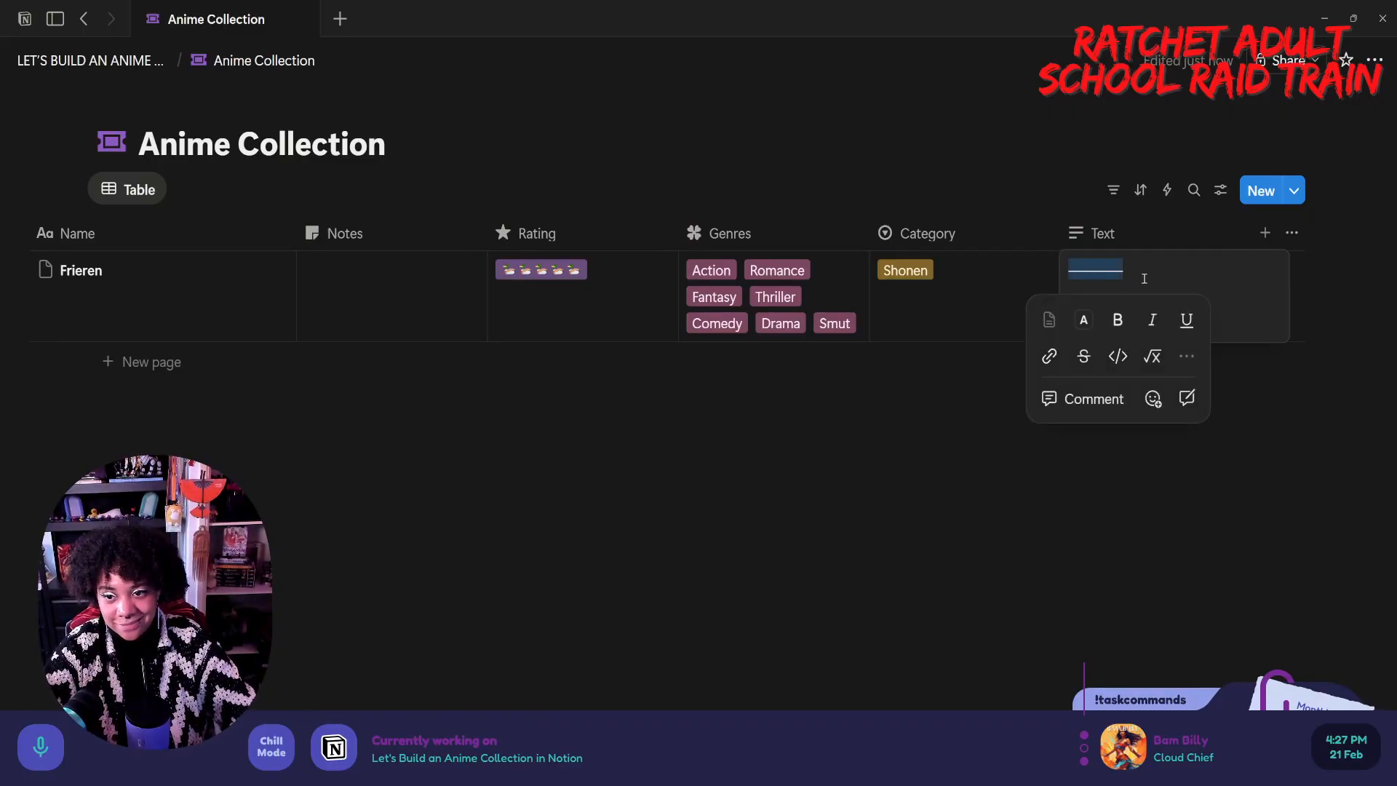
left_click(1083, 320)
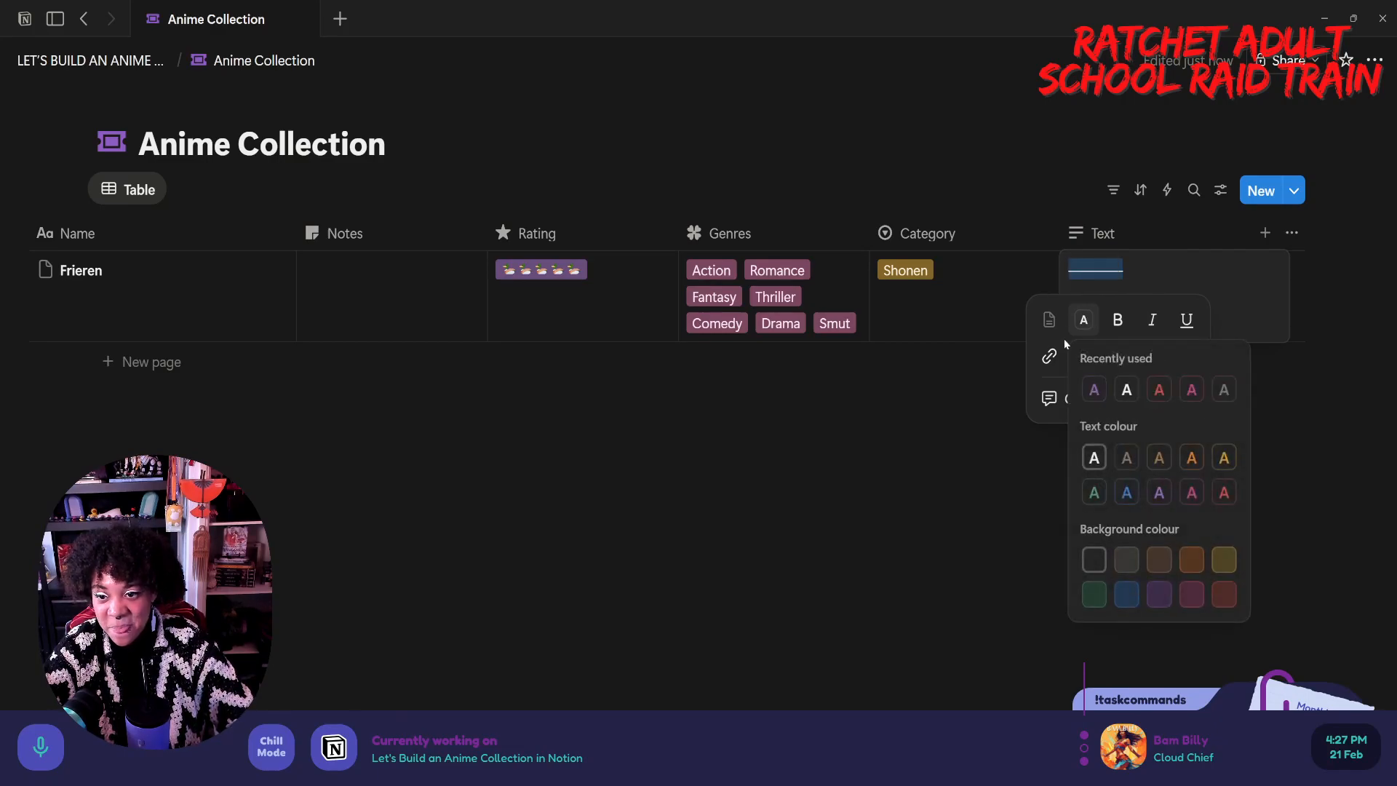
left_click(1159, 492)
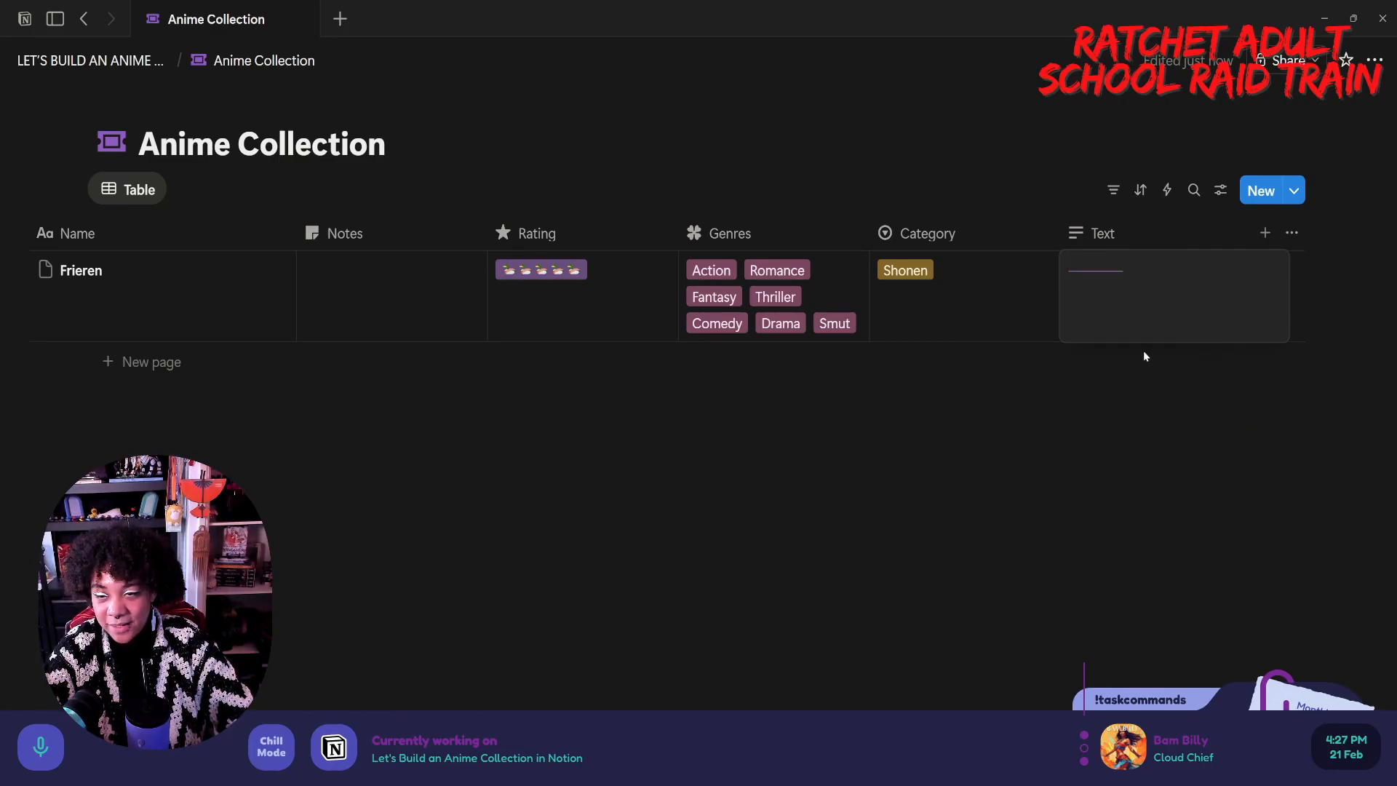
- Rename the new Text property as Divider 1
left_click(1108, 239)
left_click(1107, 238)
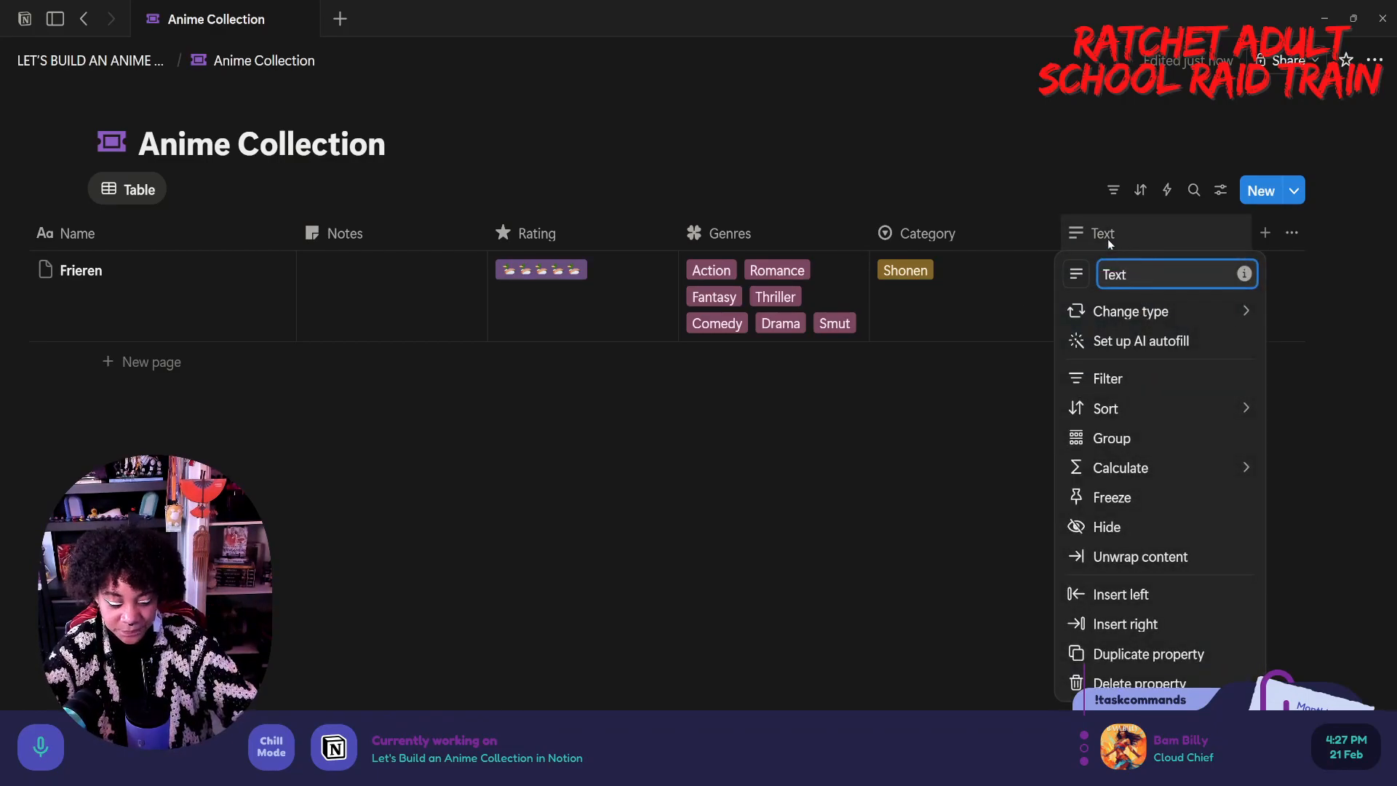
type("Divider 1")
key("Return")
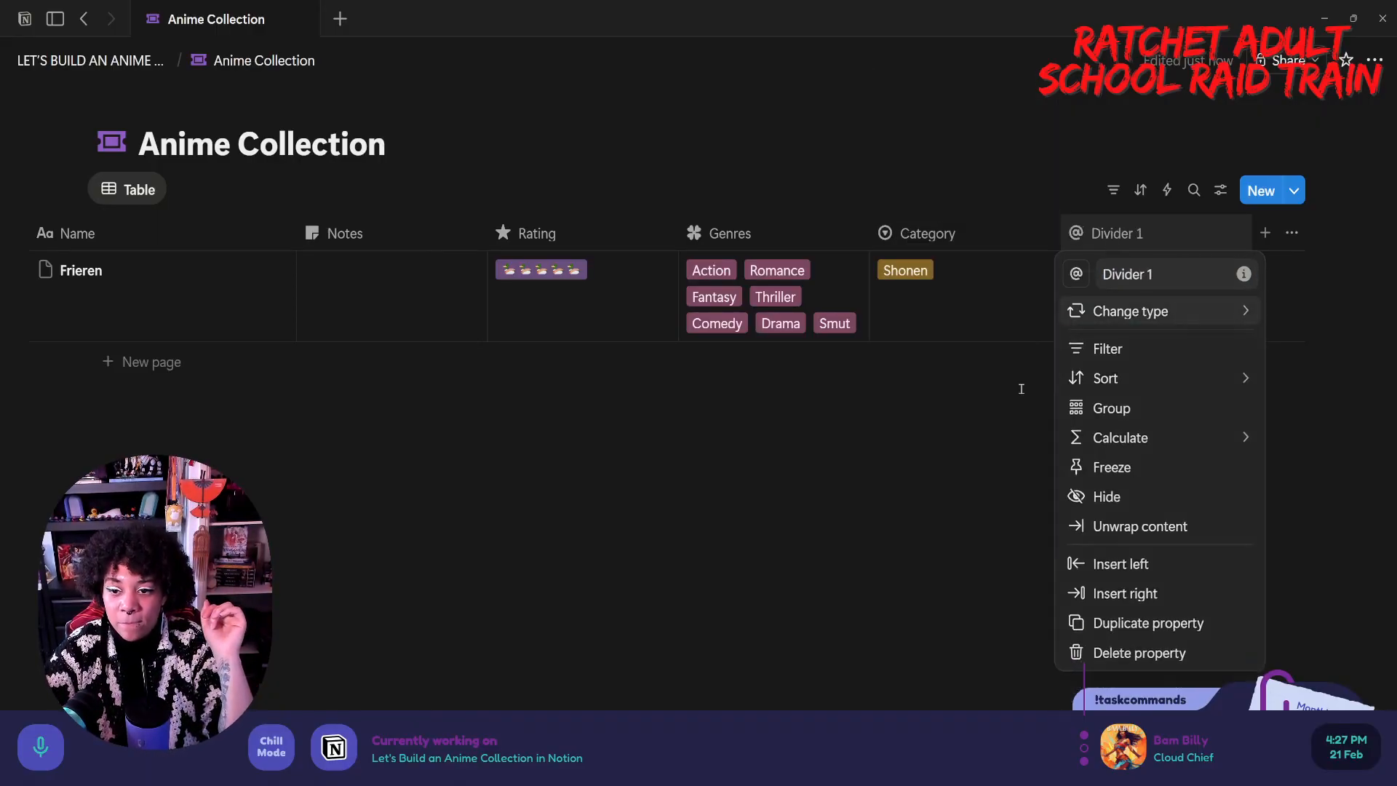
- Give the Divider 1 property the text-lines icon
left_click(1104, 238)
left_click(1076, 274)
left_click(1076, 276)
left_click(1076, 276)
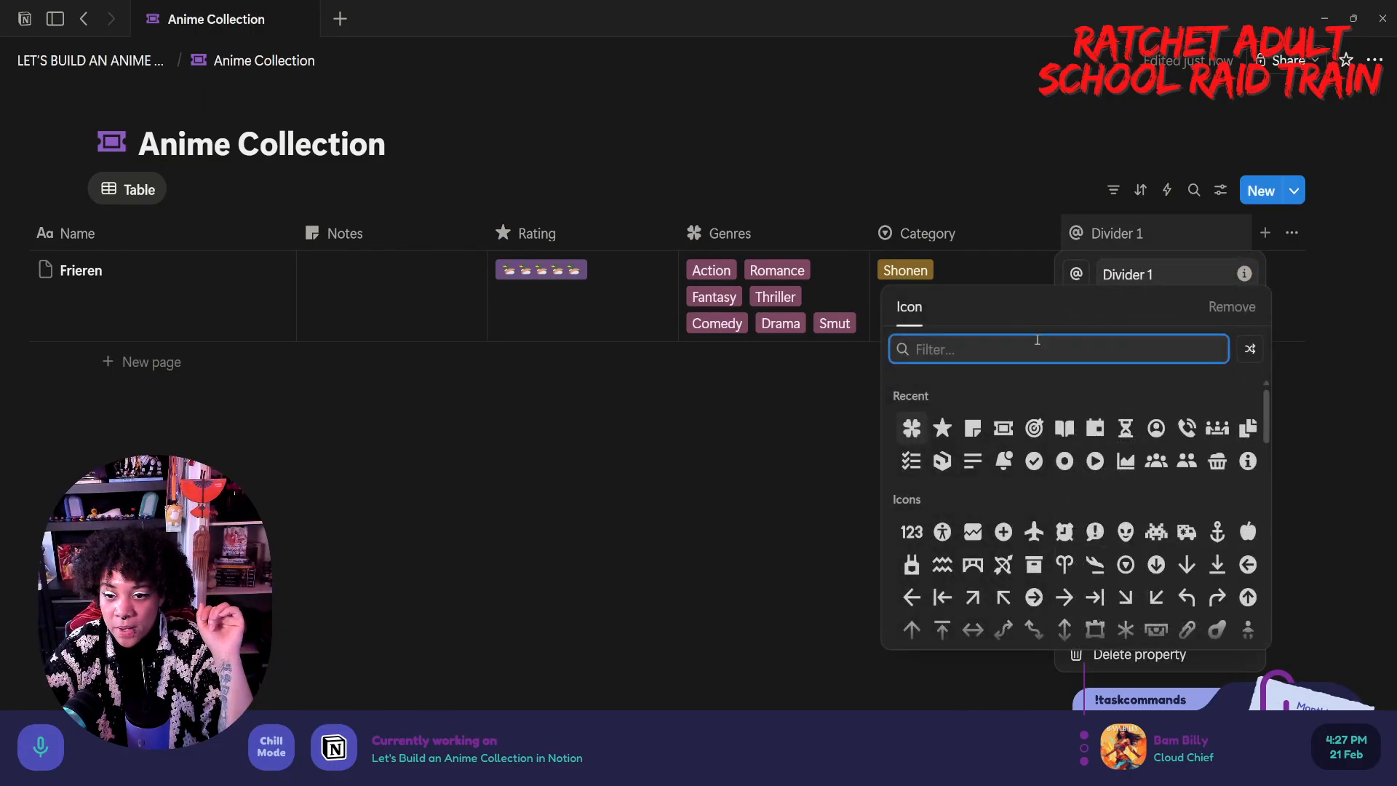
left_click(977, 463)
left_click(852, 439)
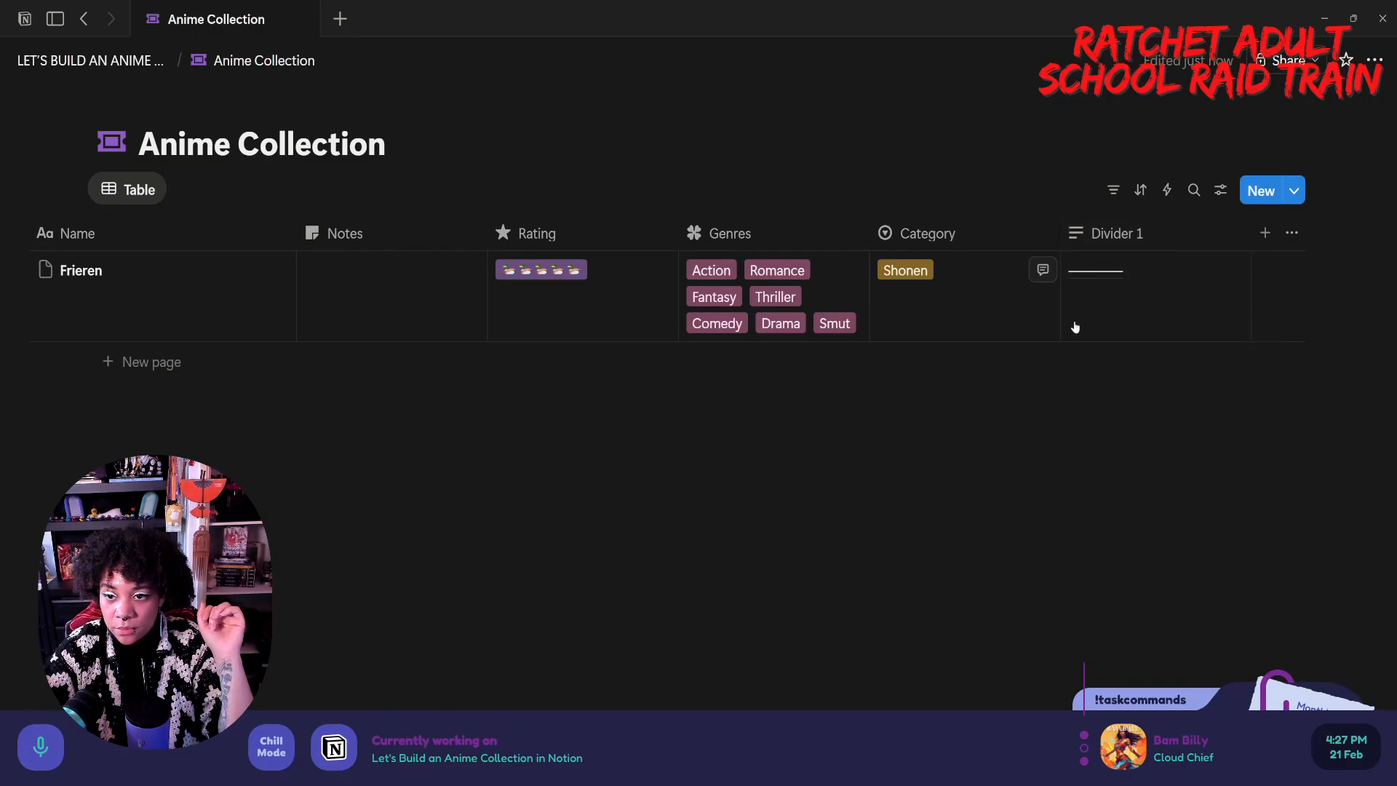
- Change the Divider 1 property's type to Text
left_click(1117, 234)
mouse_move(1131, 311)
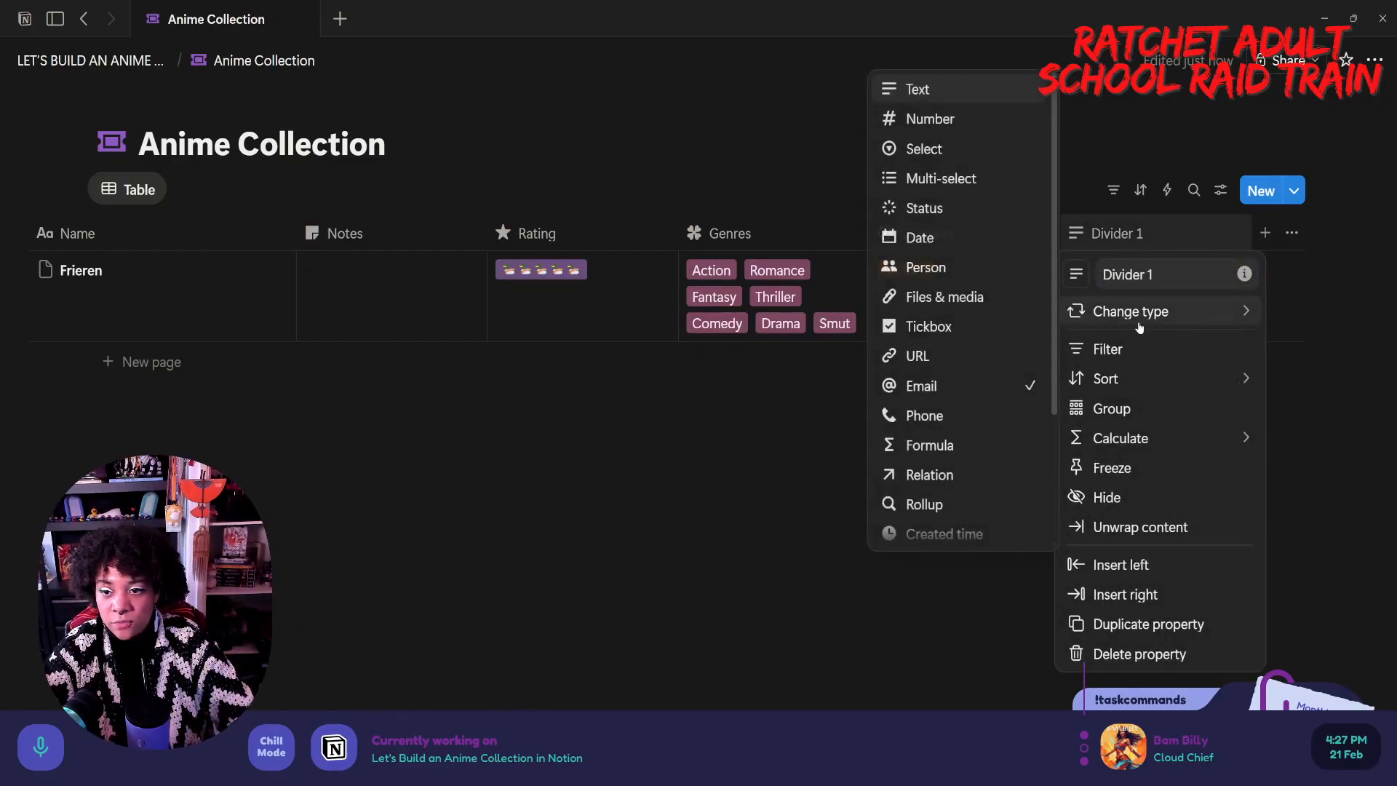
left_click(967, 90)
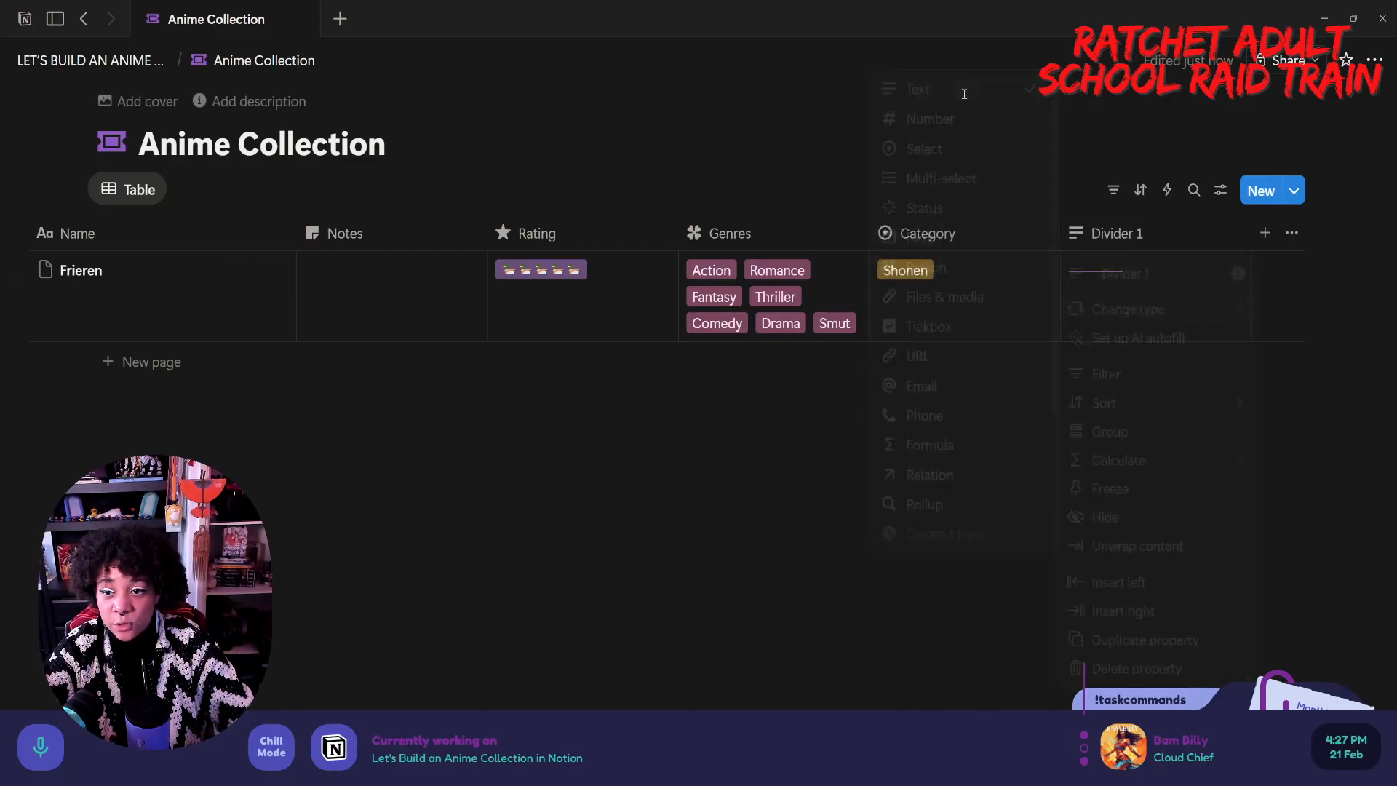
left_click(1096, 238)
key("Escape")
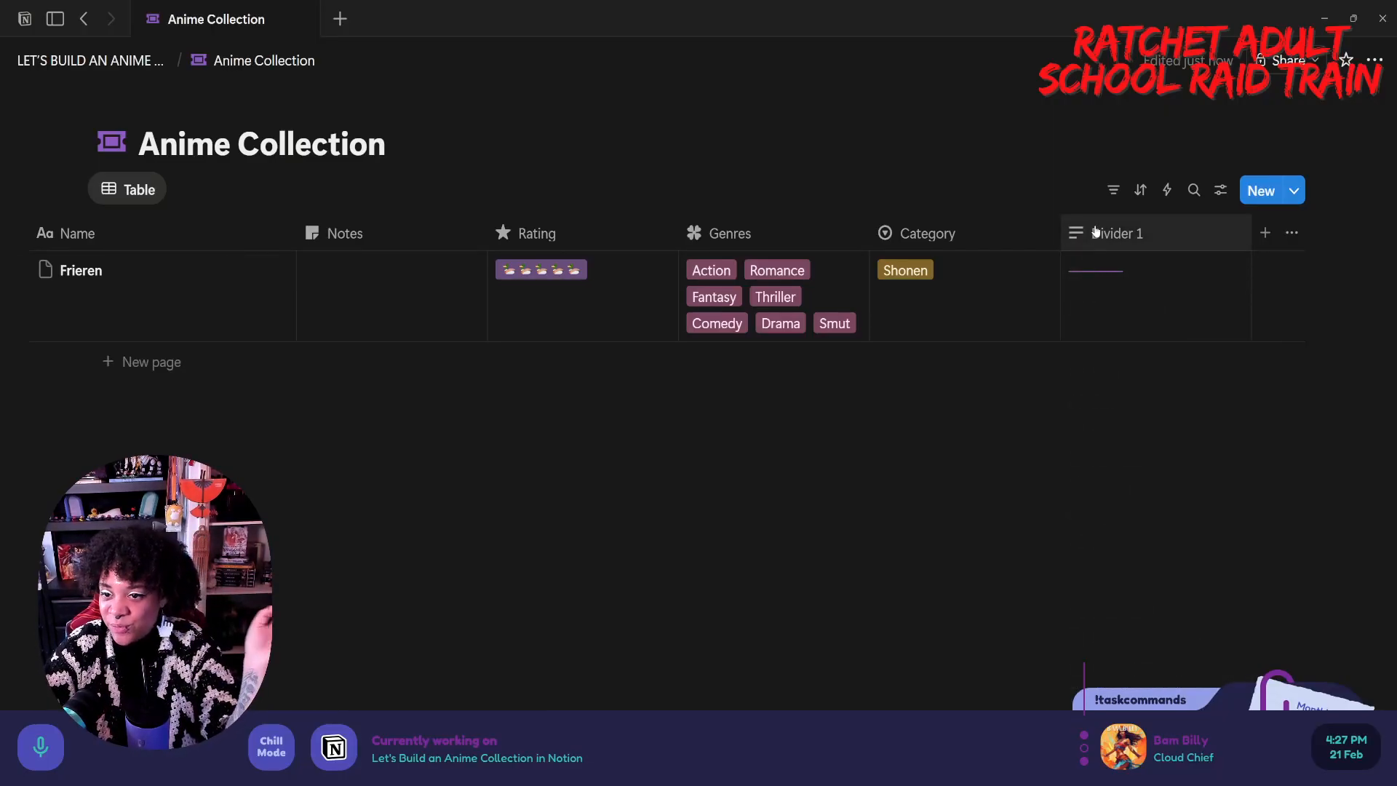
- Duplicate the Divider 1 property and rename the copy as Divider 2
left_click(1096, 232)
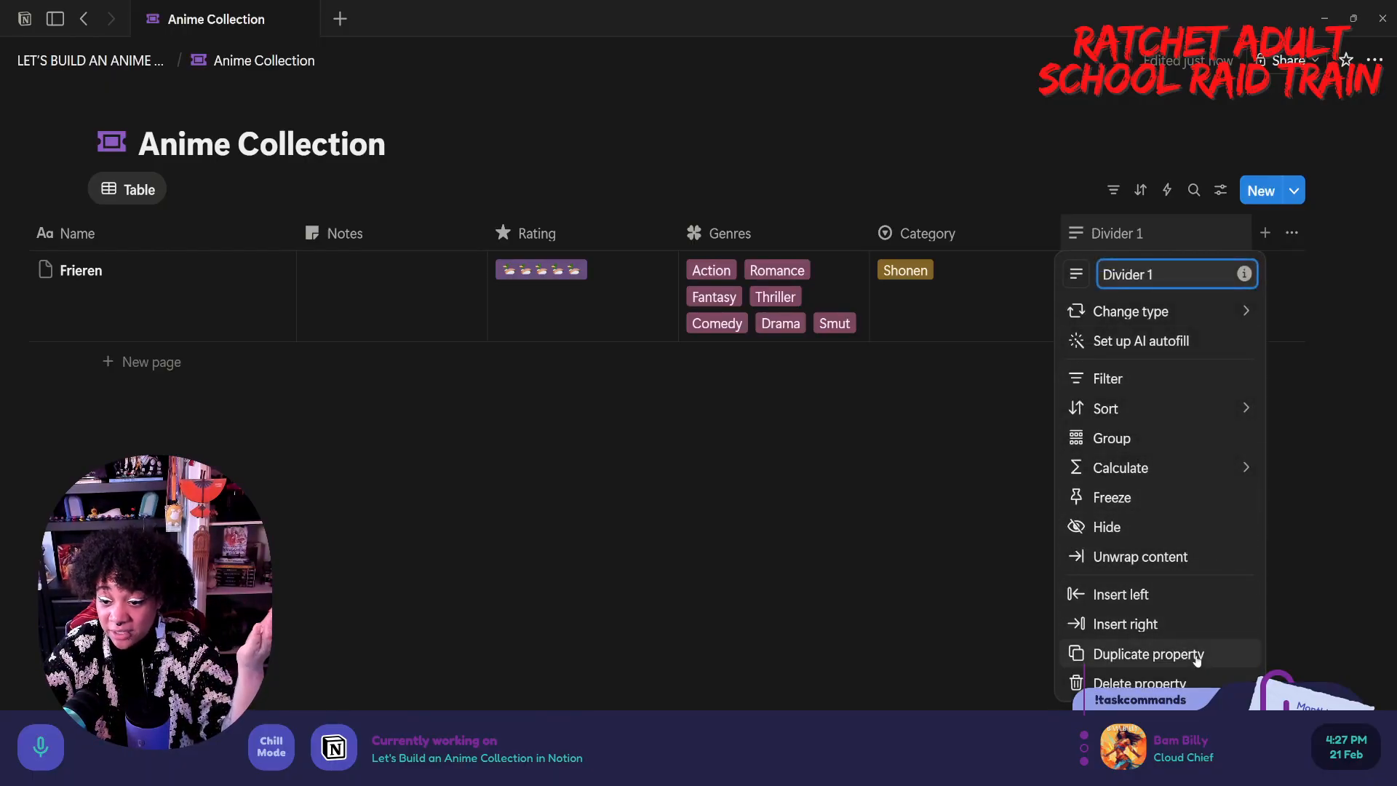
left_click(1197, 654)
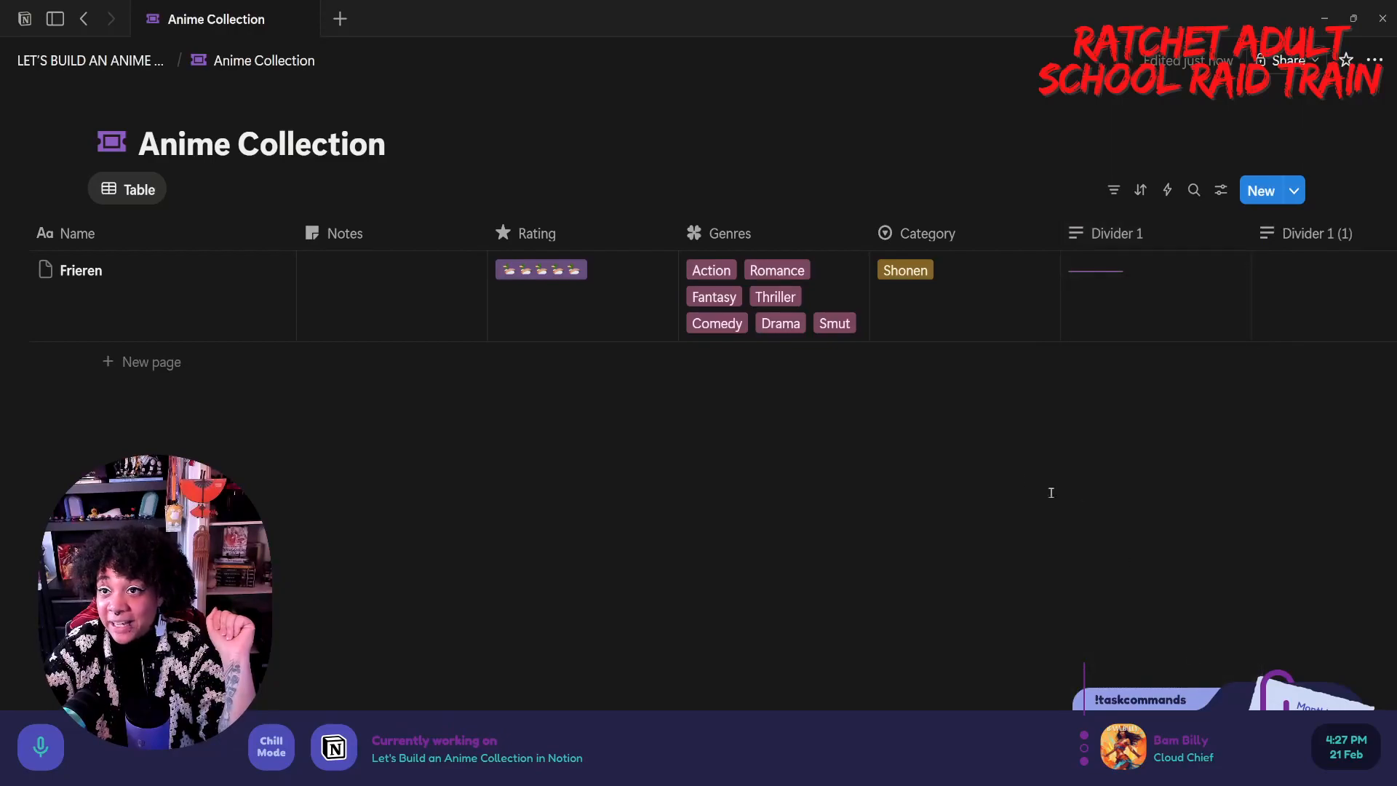
scroll(1250, 307, "right", 1)
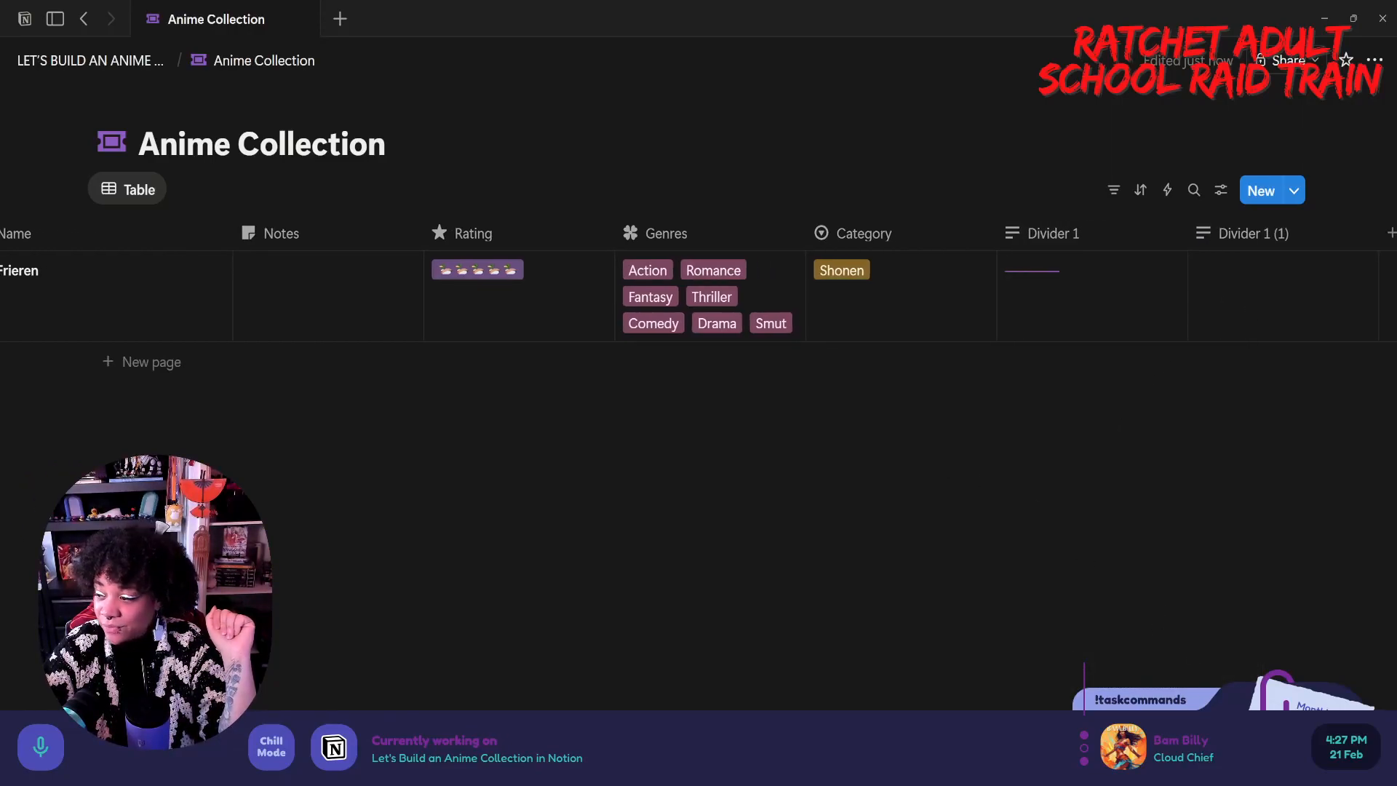
scroll(698, 291, "right", 2)
left_click(1146, 231)
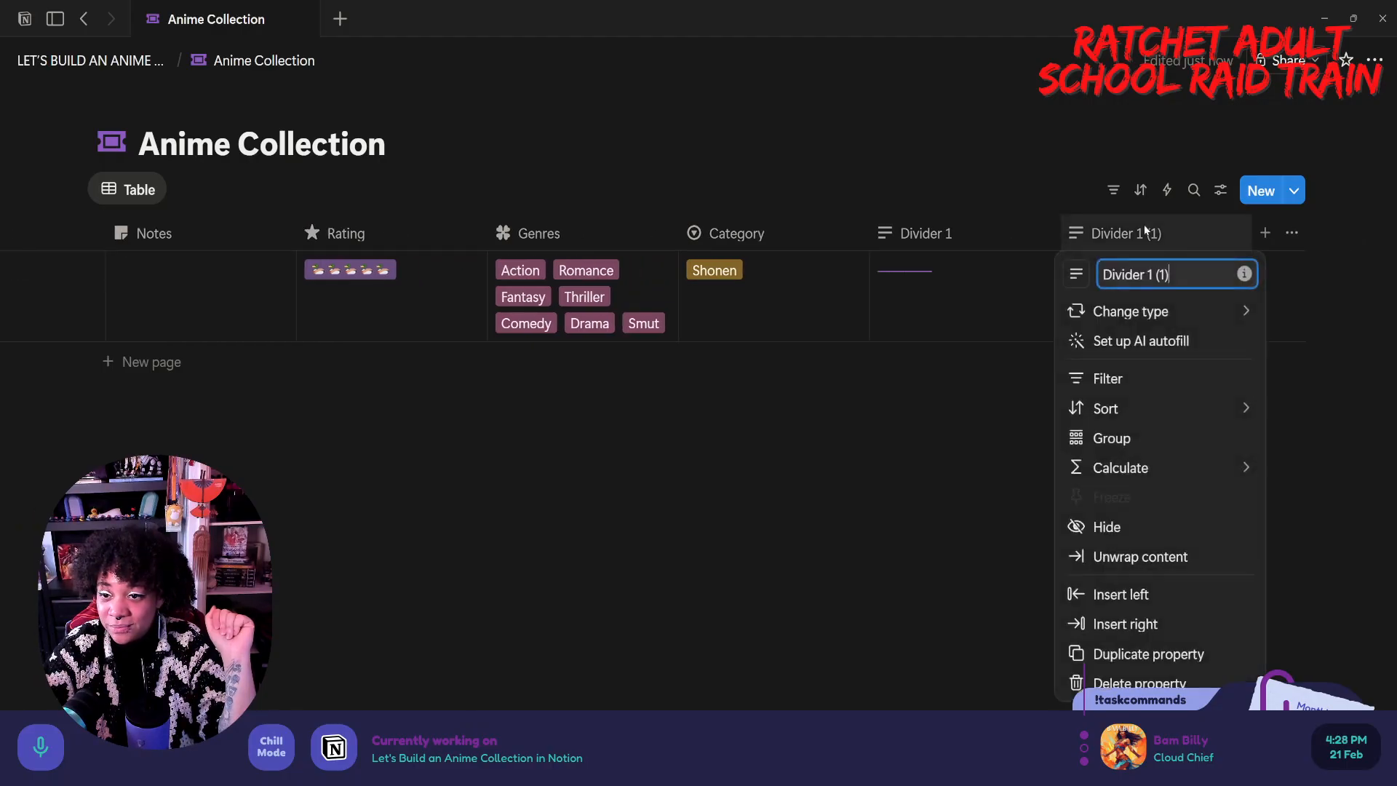
left_click_drag(1147, 270, 1236, 274)
type("2")
key("Return")
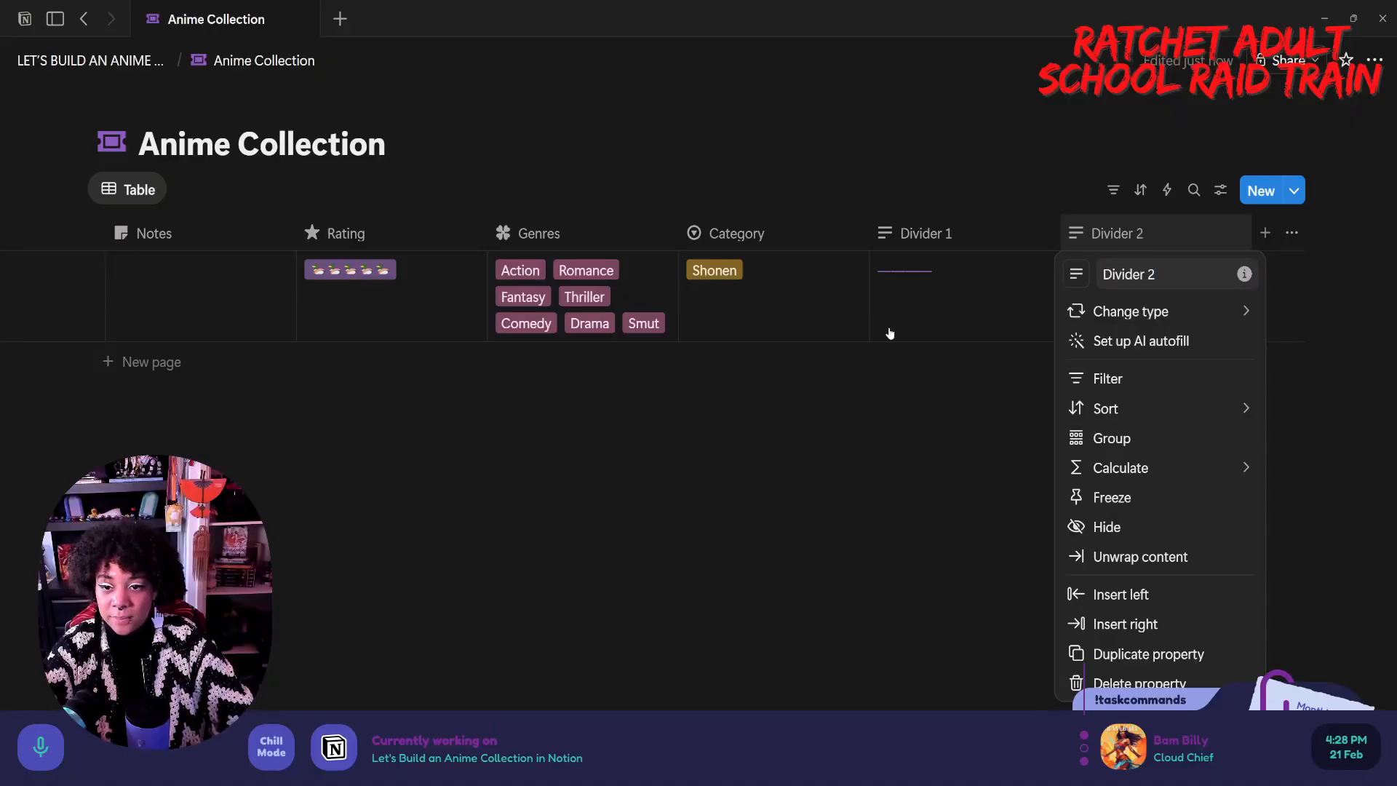
- Copy Frieren's purple dash line from Divider 1 into the Divider 2 cell
left_click(921, 283)
left_click(924, 281)
key("ctrl+a")
key("ctrl+c")
left_click(1113, 294)
left_click(1117, 296)
key("ctrl+v")
key("Escape")
- Add a page named One Punch Man below Frieren
scroll(464, 394, "left", 4)
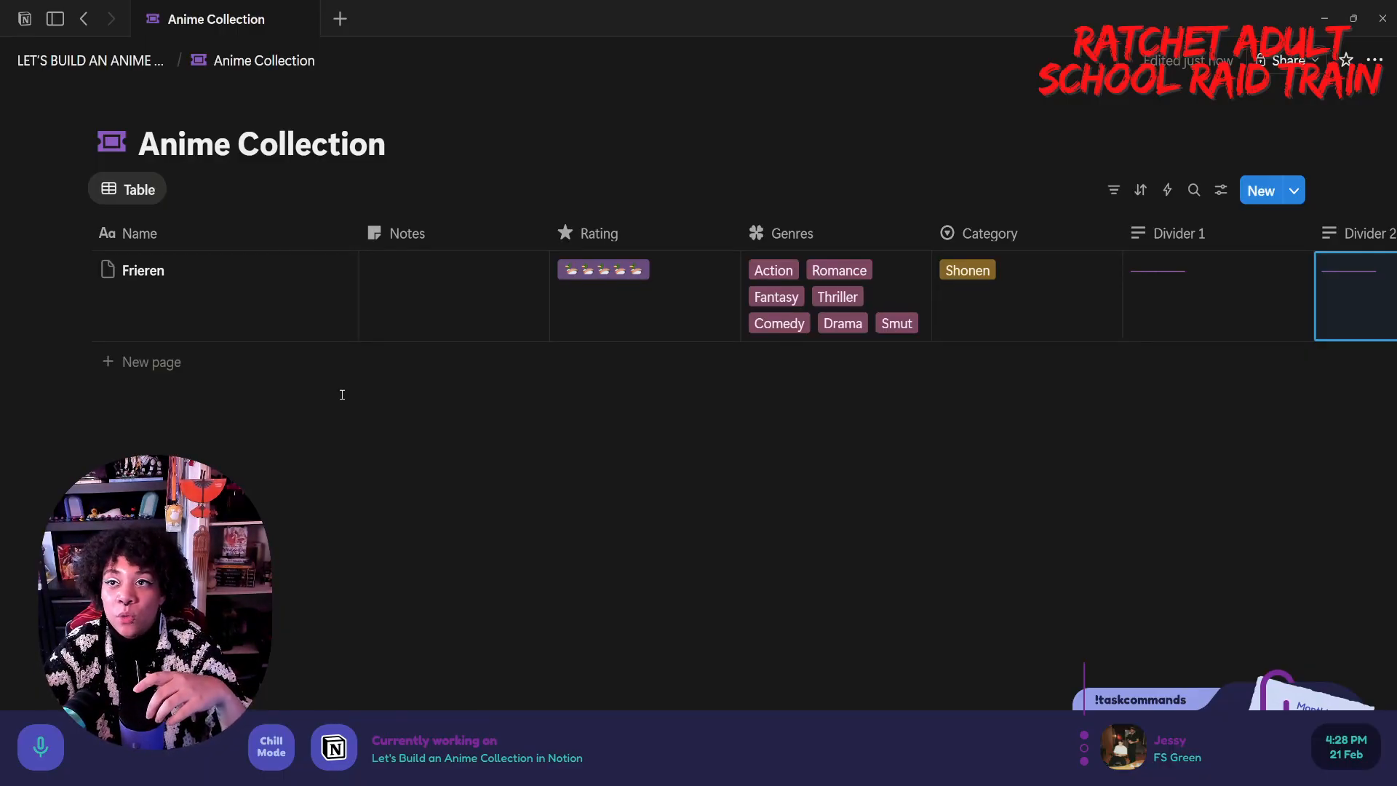
left_click(188, 363)
type("One Punch Man")
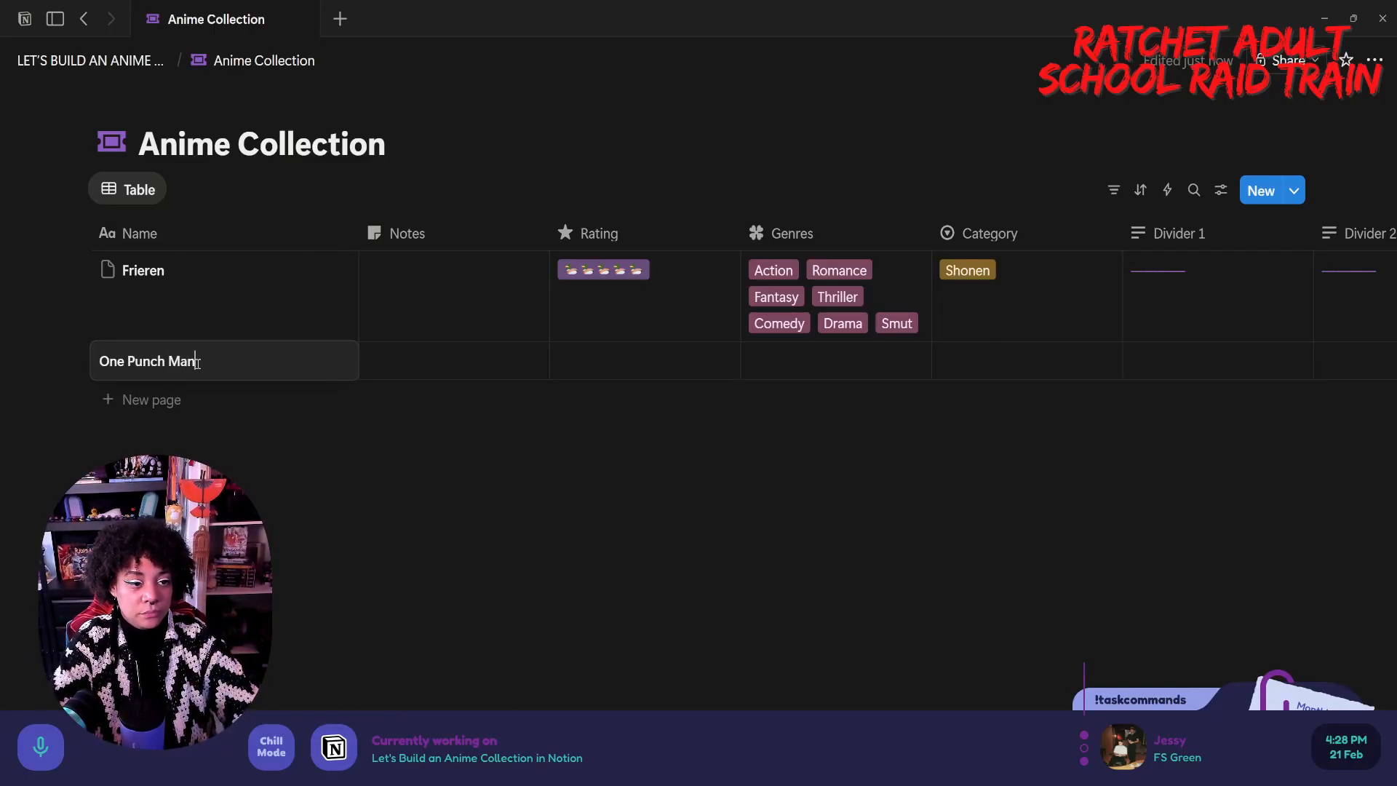
key("Escape")
- Add a page named "Kitty's Ratchet Adult School" and give it the five-duck rating
left_click(195, 397)
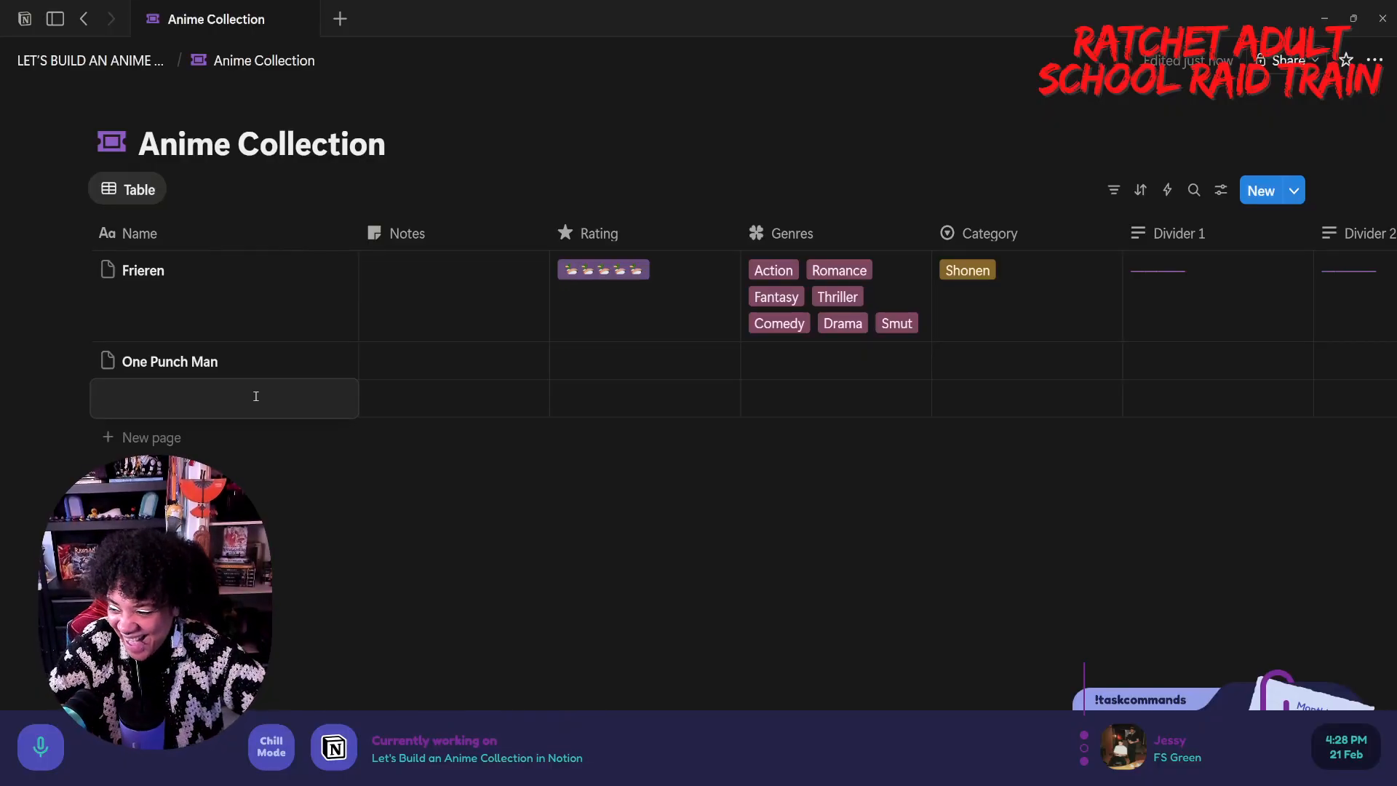
type("Kitty")
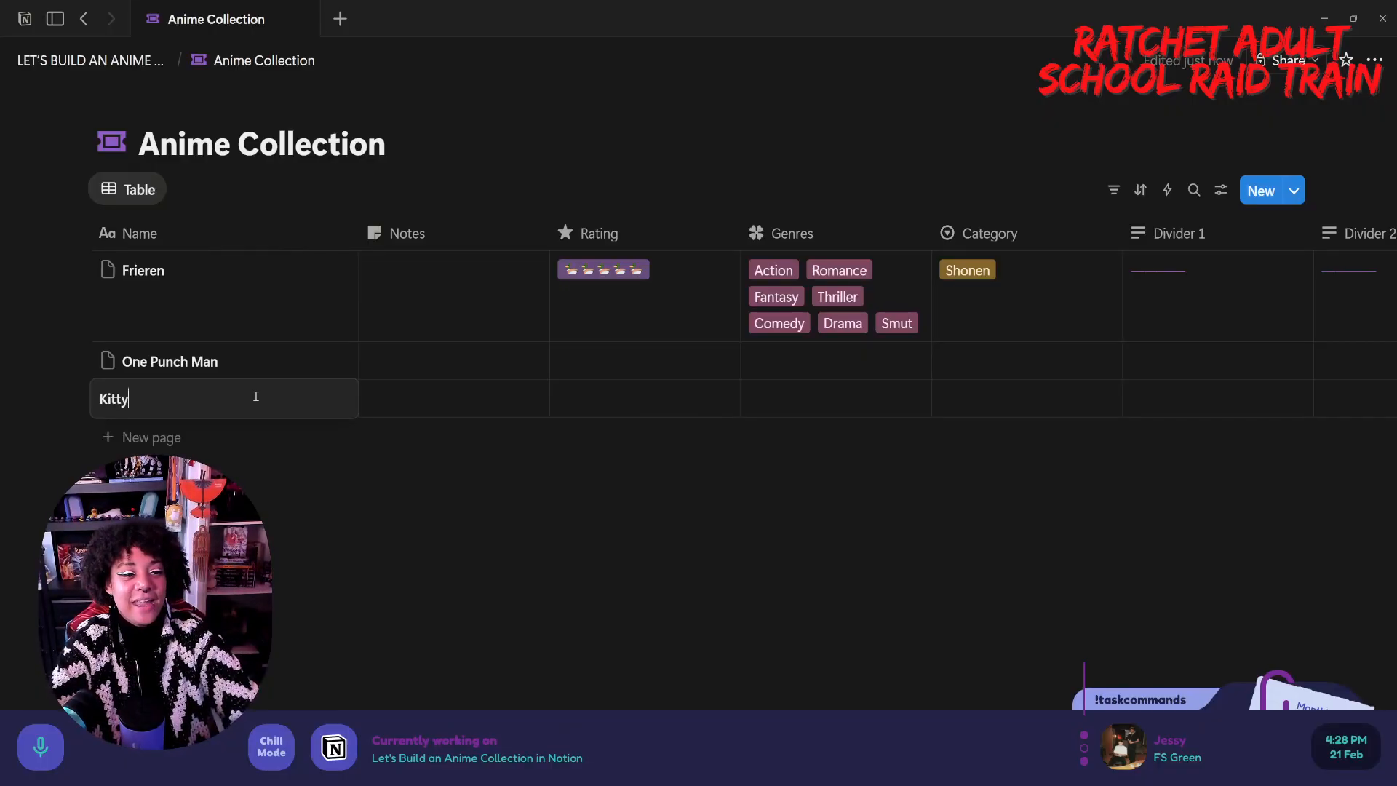
key("ctrl+a")
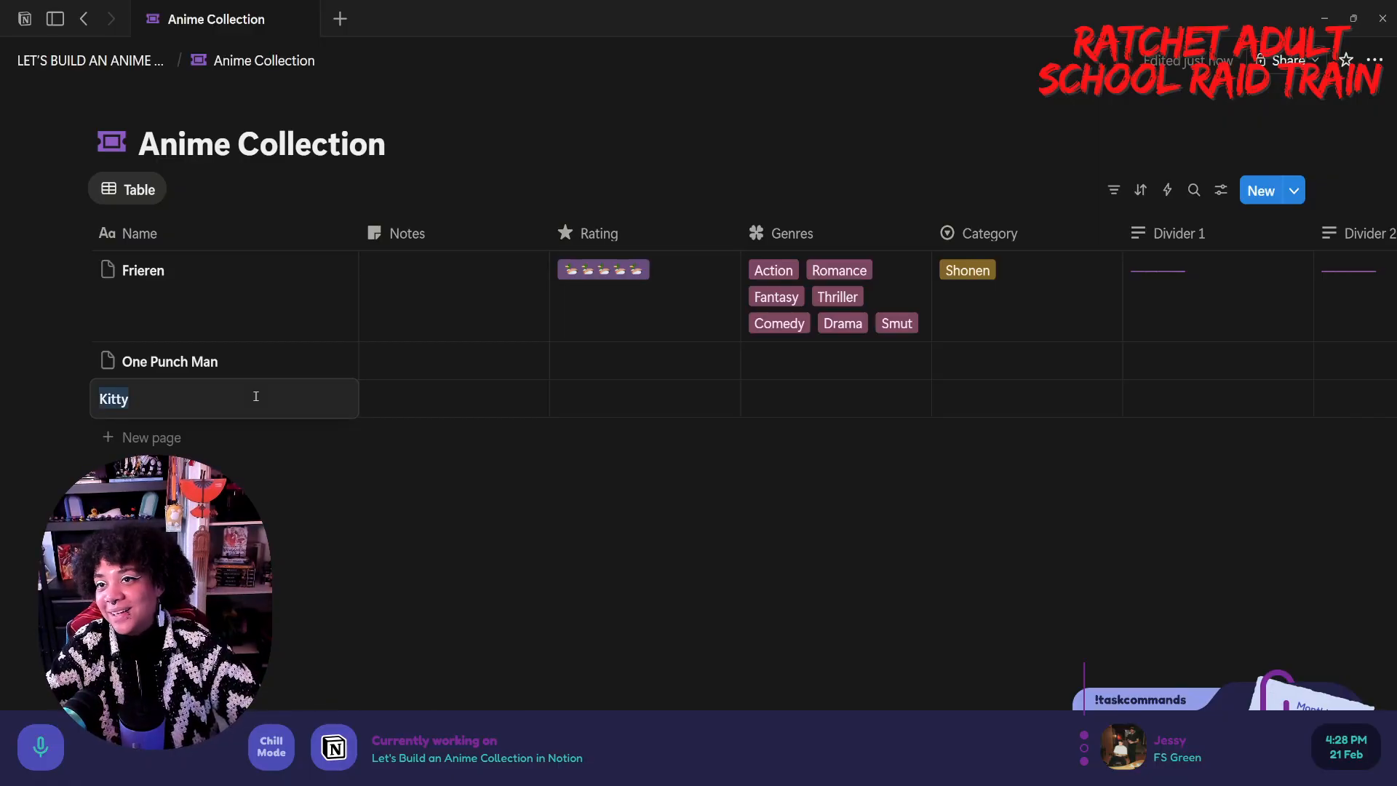
left_click(255, 397)
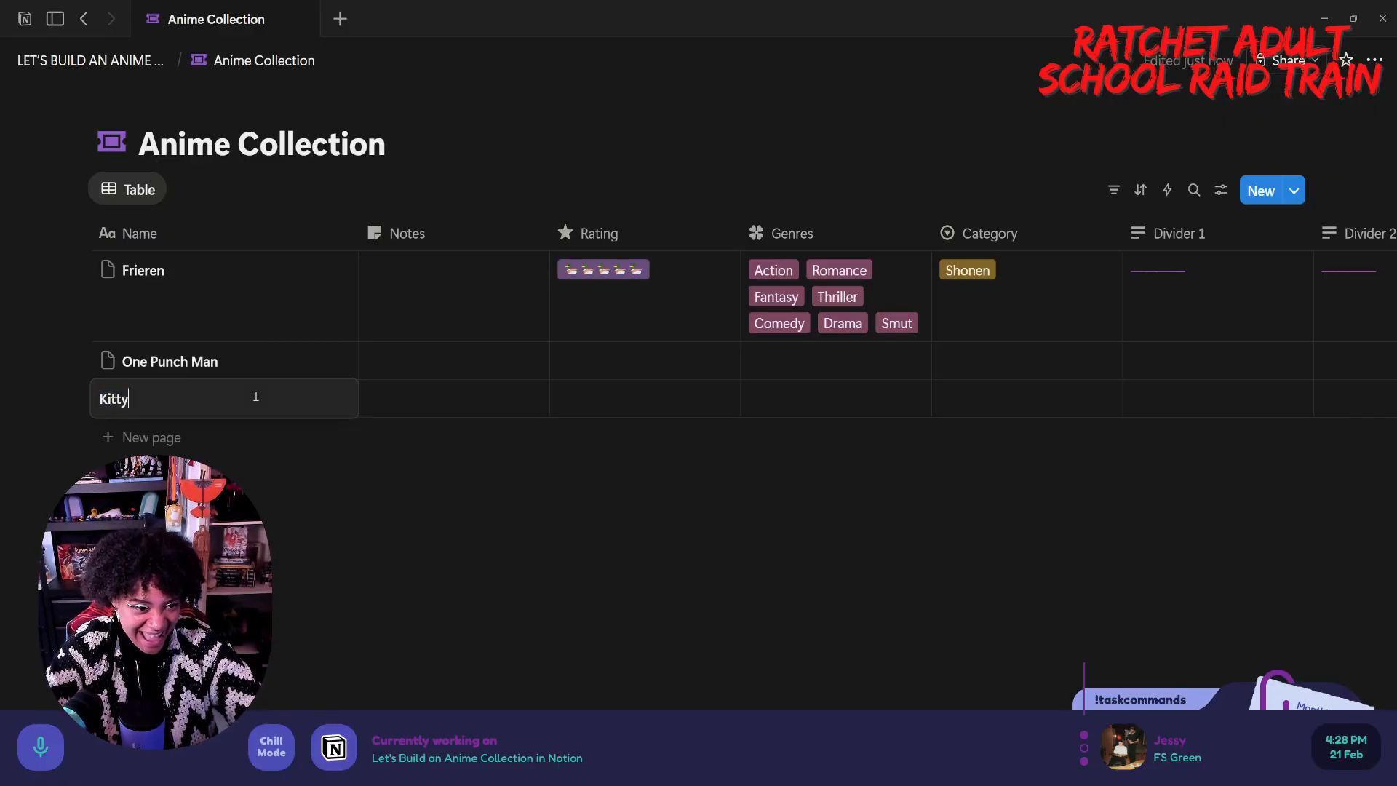
type("s")
key("BackSpace")
type("ba")
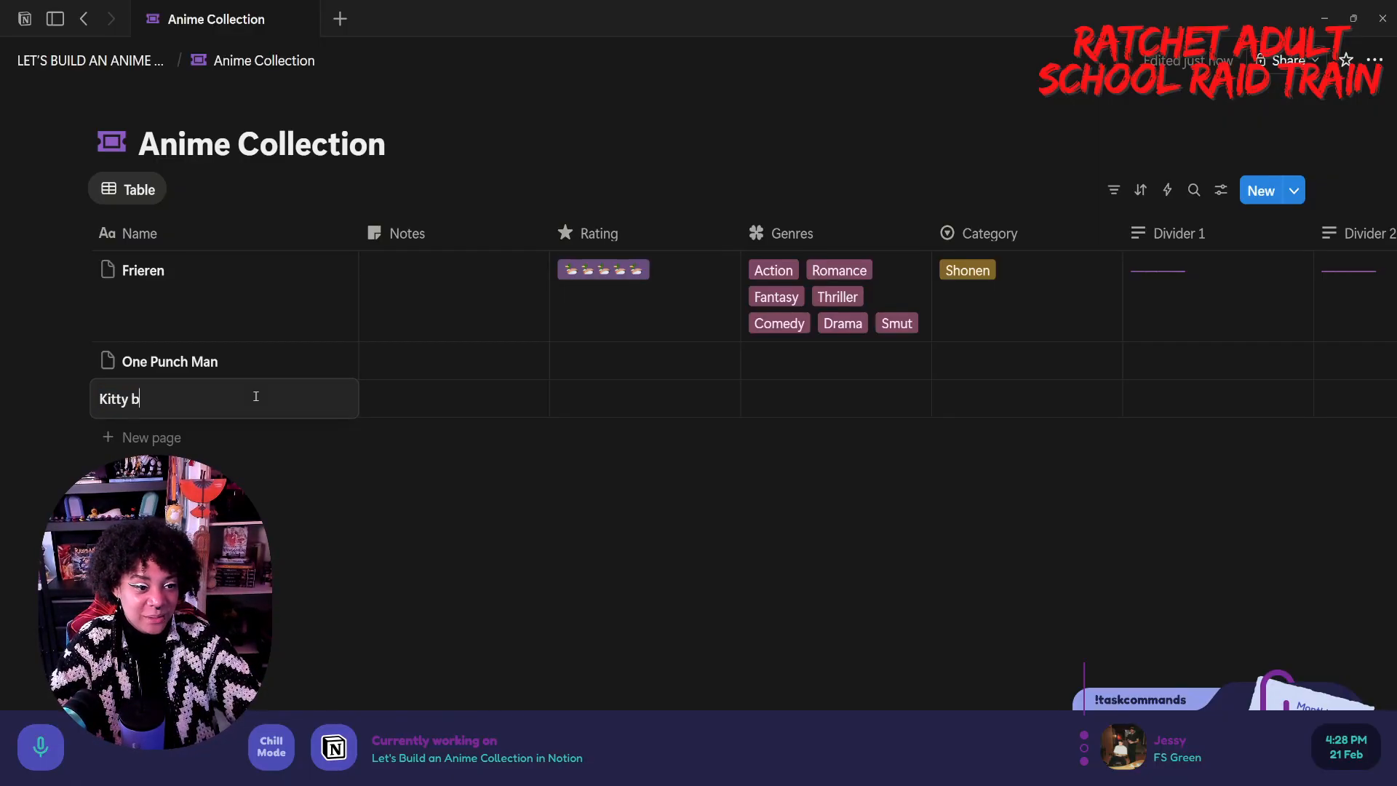
key("BackSpace")
key("BackSpace")
type("'s A")
key("BackSpace")
type("Ratchet Adult School")
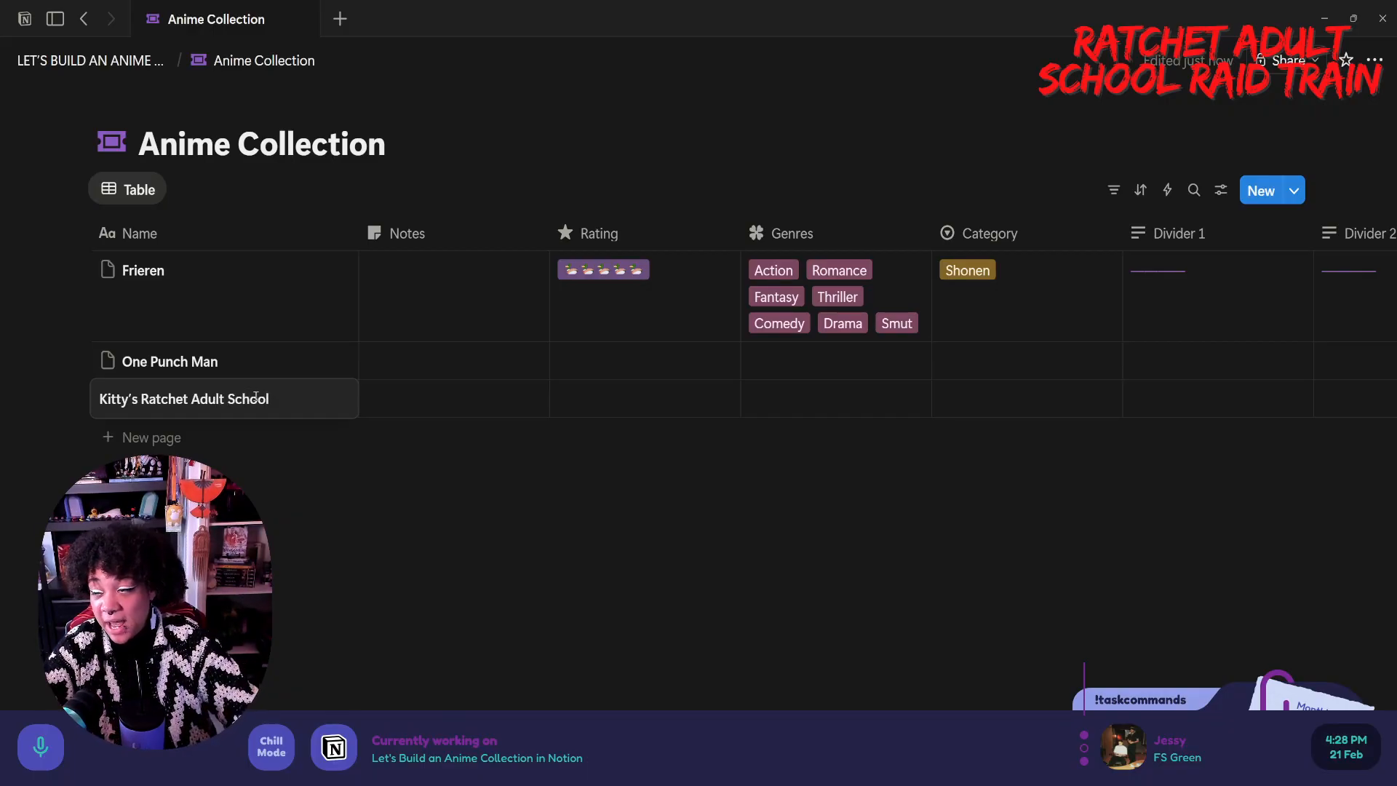
left_click(648, 400)
left_click(642, 582)
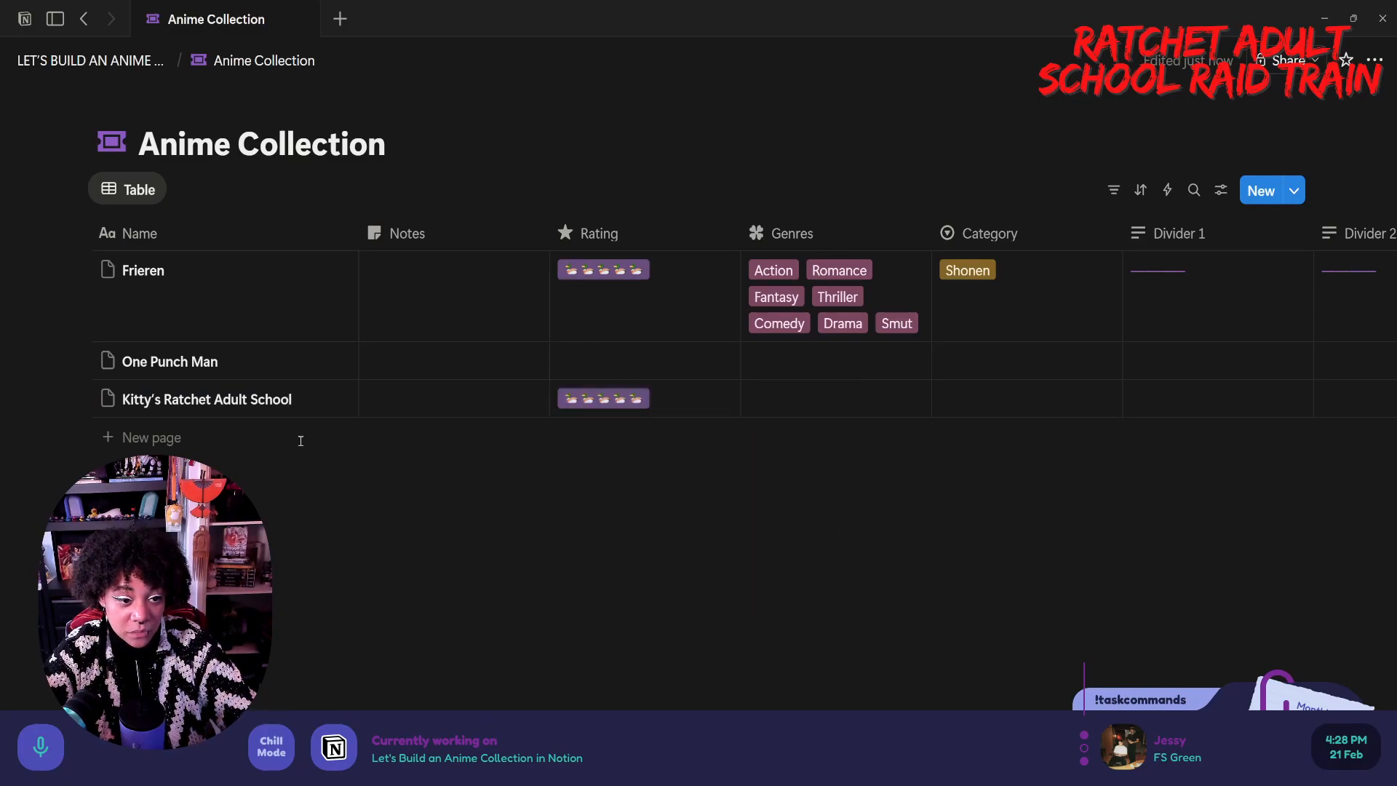
- Add a page named Boku no Pico and an unnamed page below it
left_click(210, 434)
type("B")
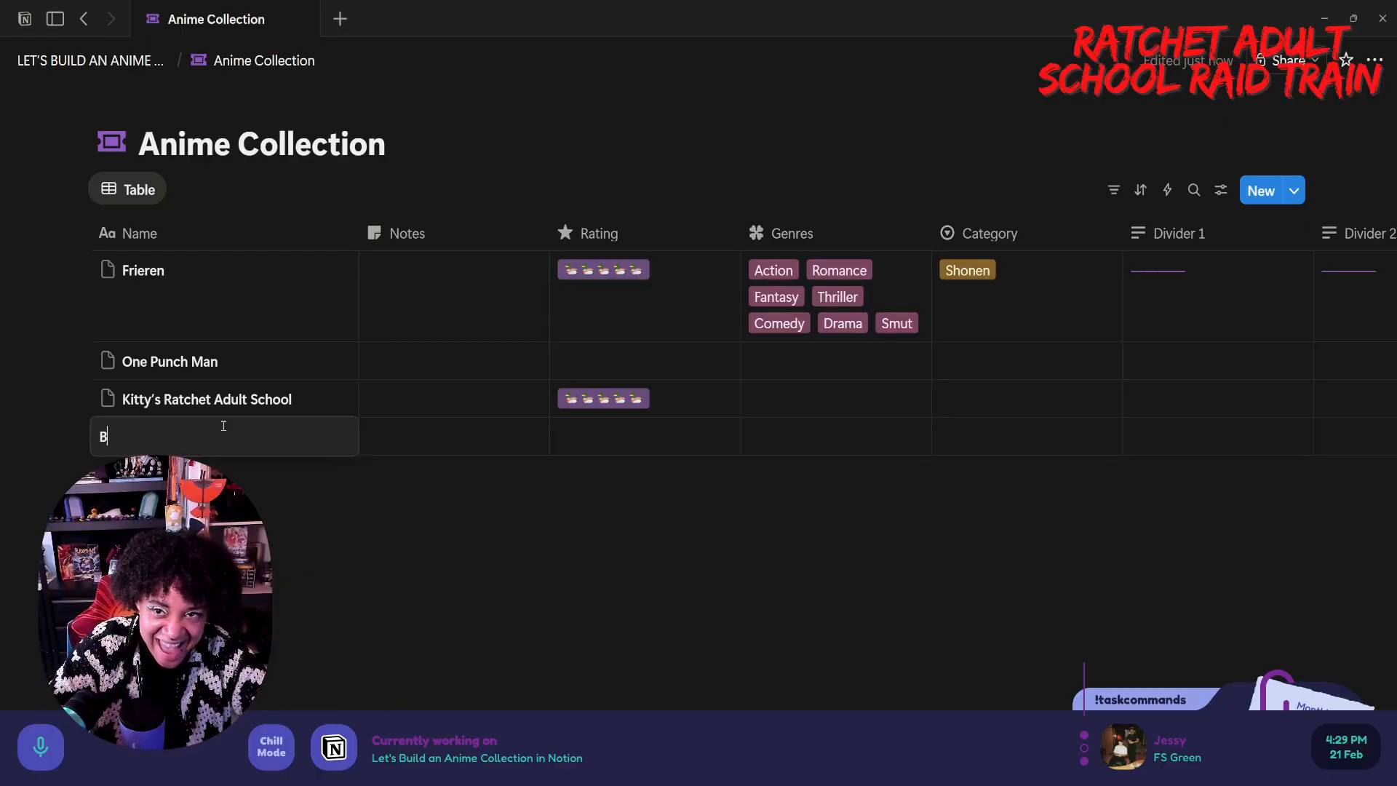
type("oku")
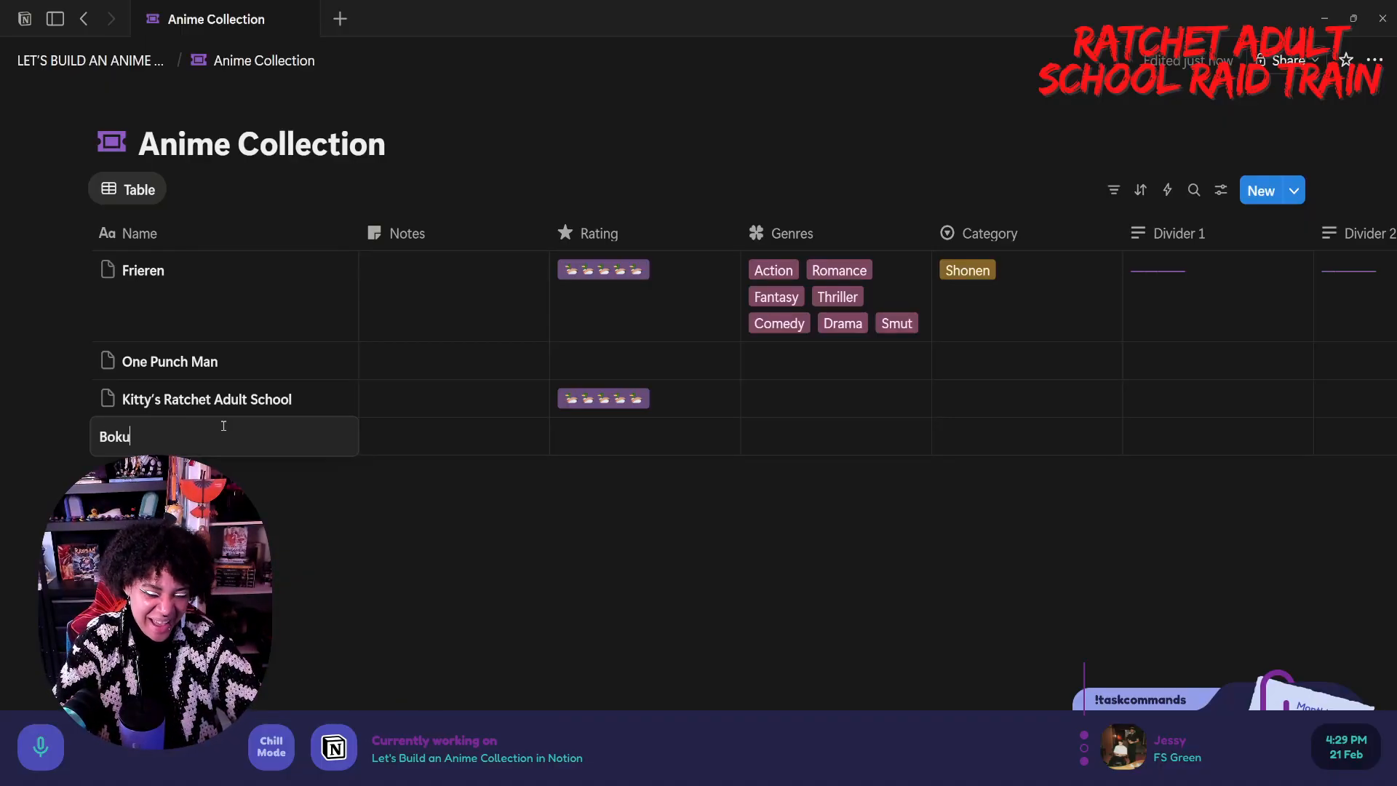
type(" no Pico")
key("Return")
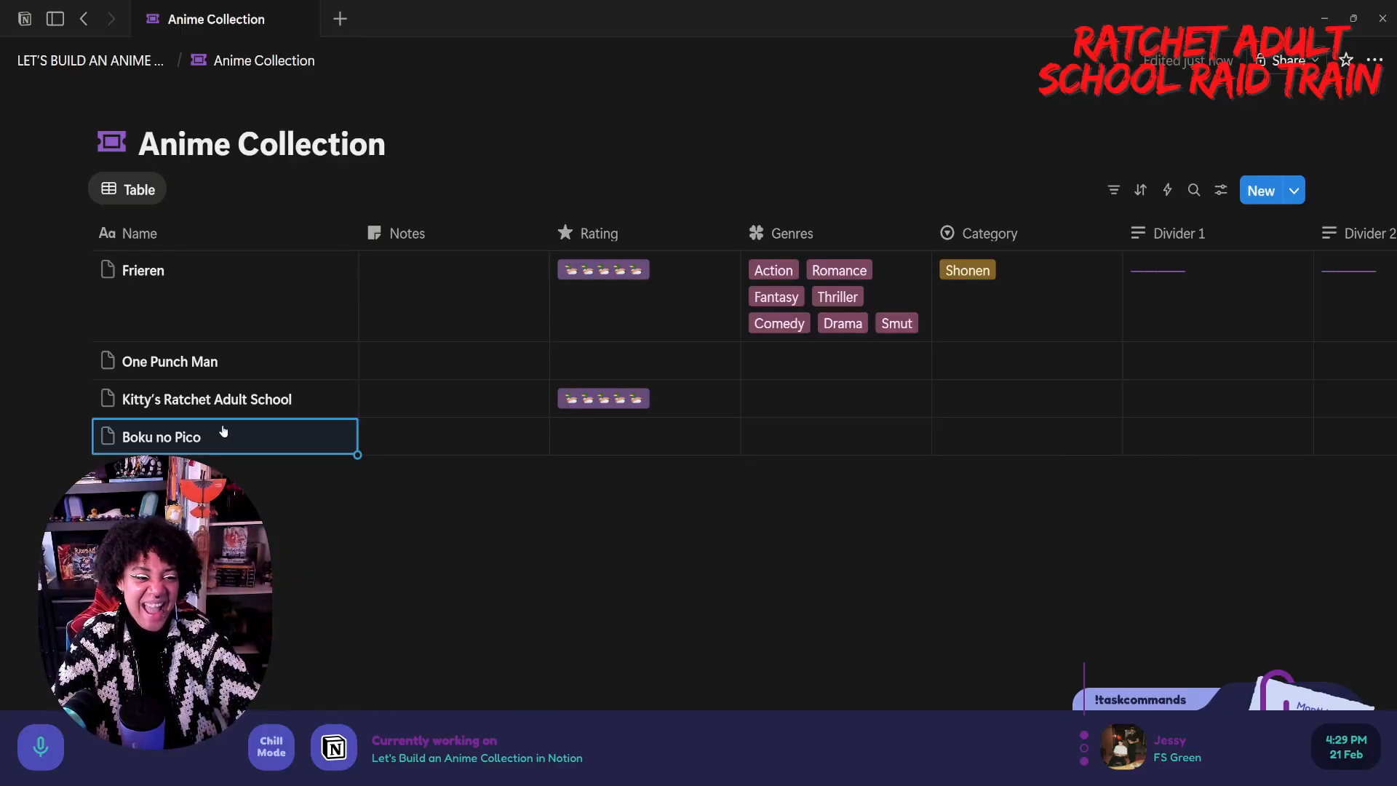
left_click(181, 473)
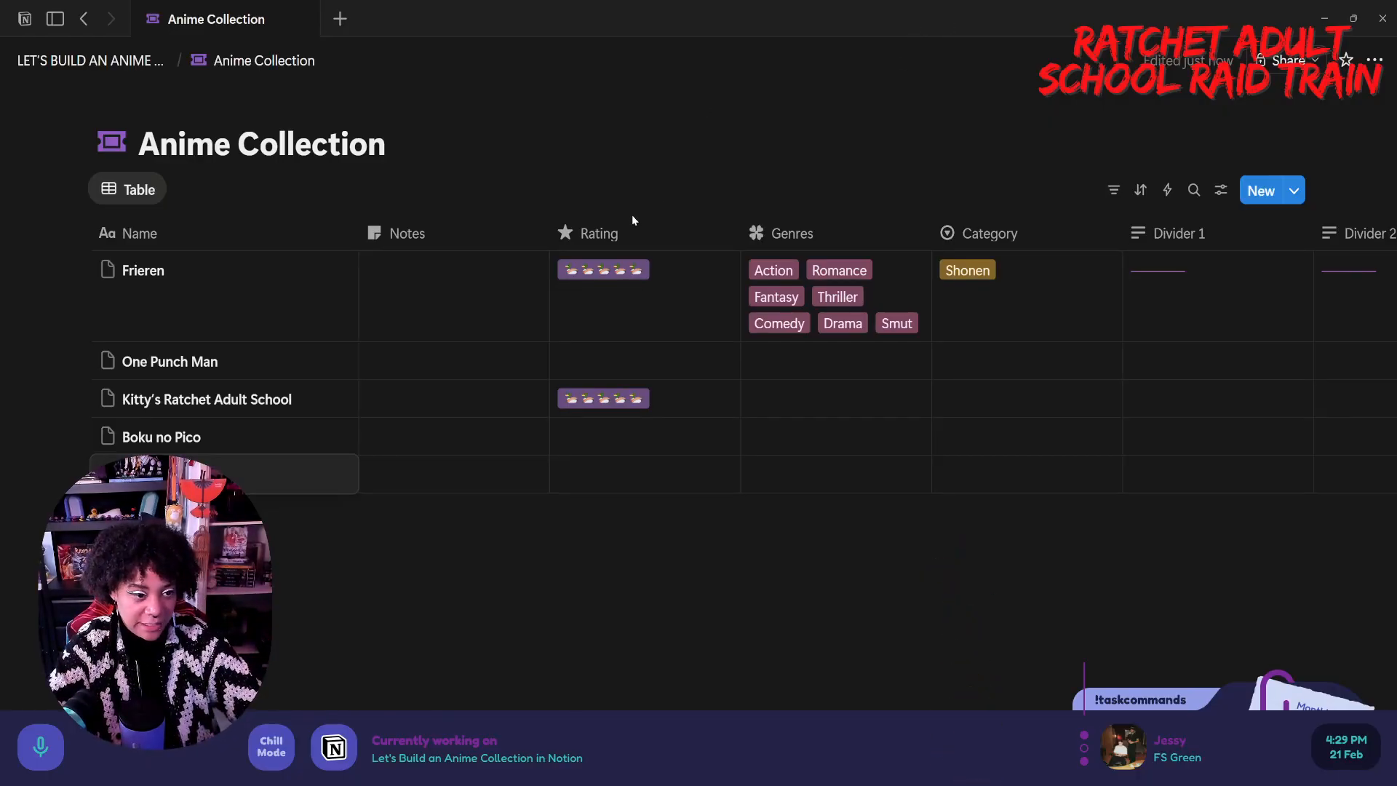
key("Escape")
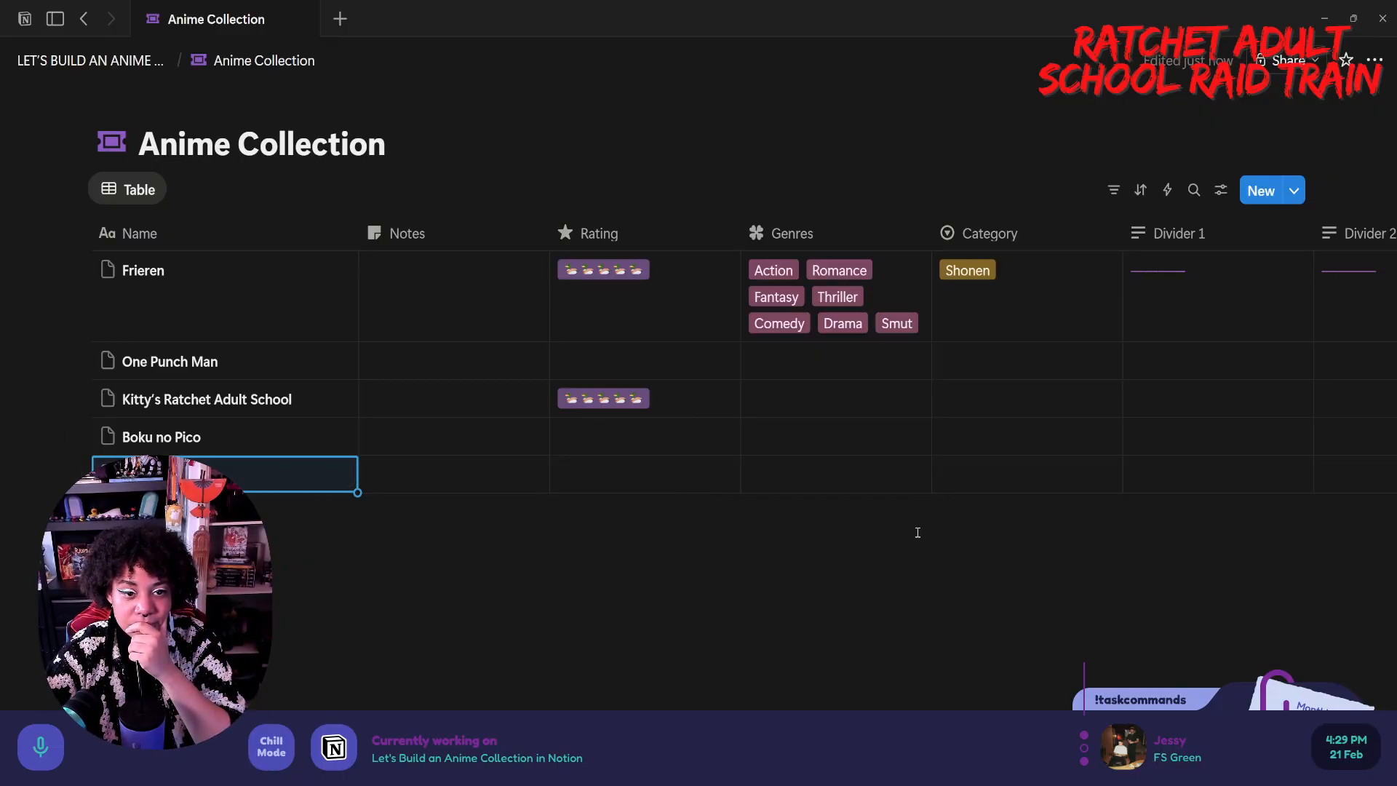
scroll(917, 532, "right", 3)
scroll(917, 533, "left", 2)
scroll(918, 532, "left", 2)
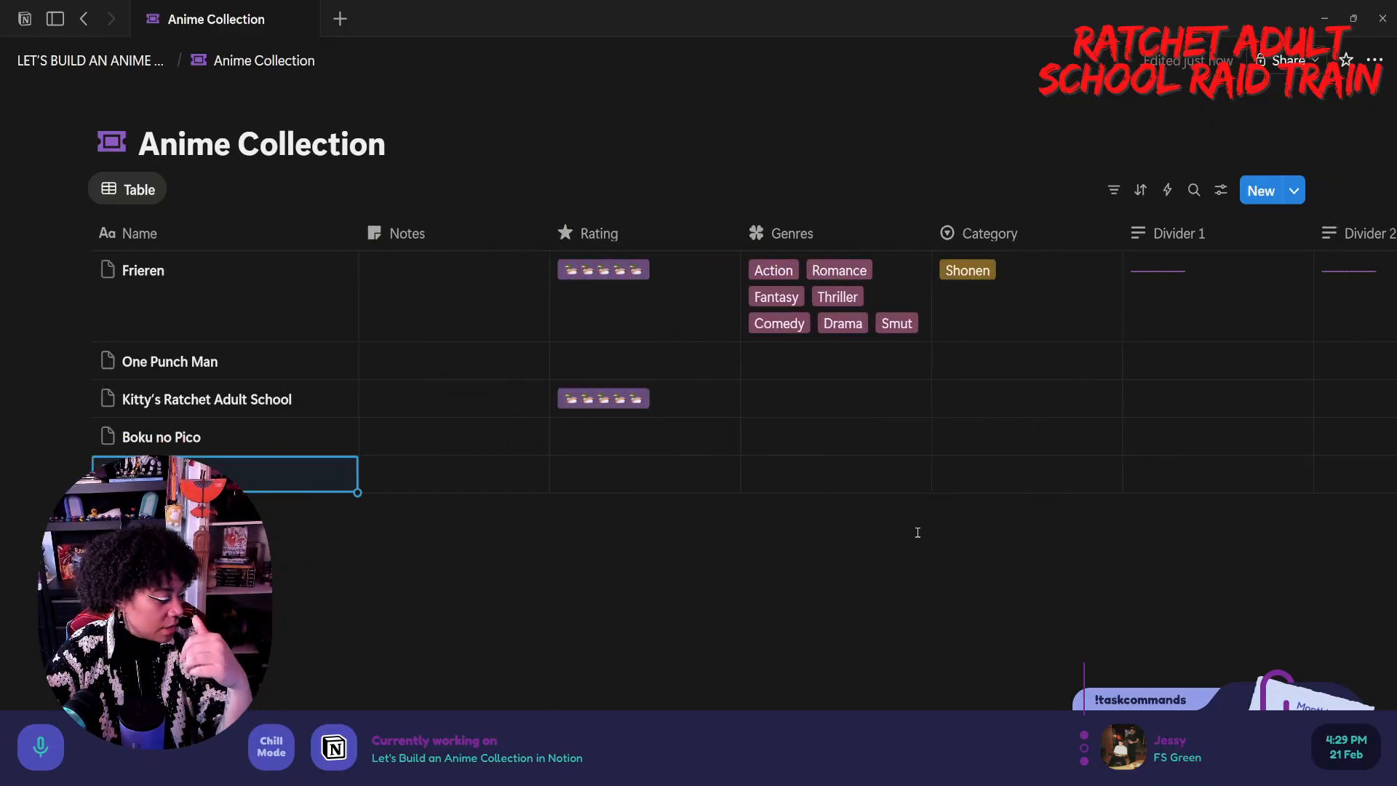
- Add a Status property after Divider 2 and name it Progress
scroll(918, 532, "right", 4)
scroll(944, 461, "left", 4)
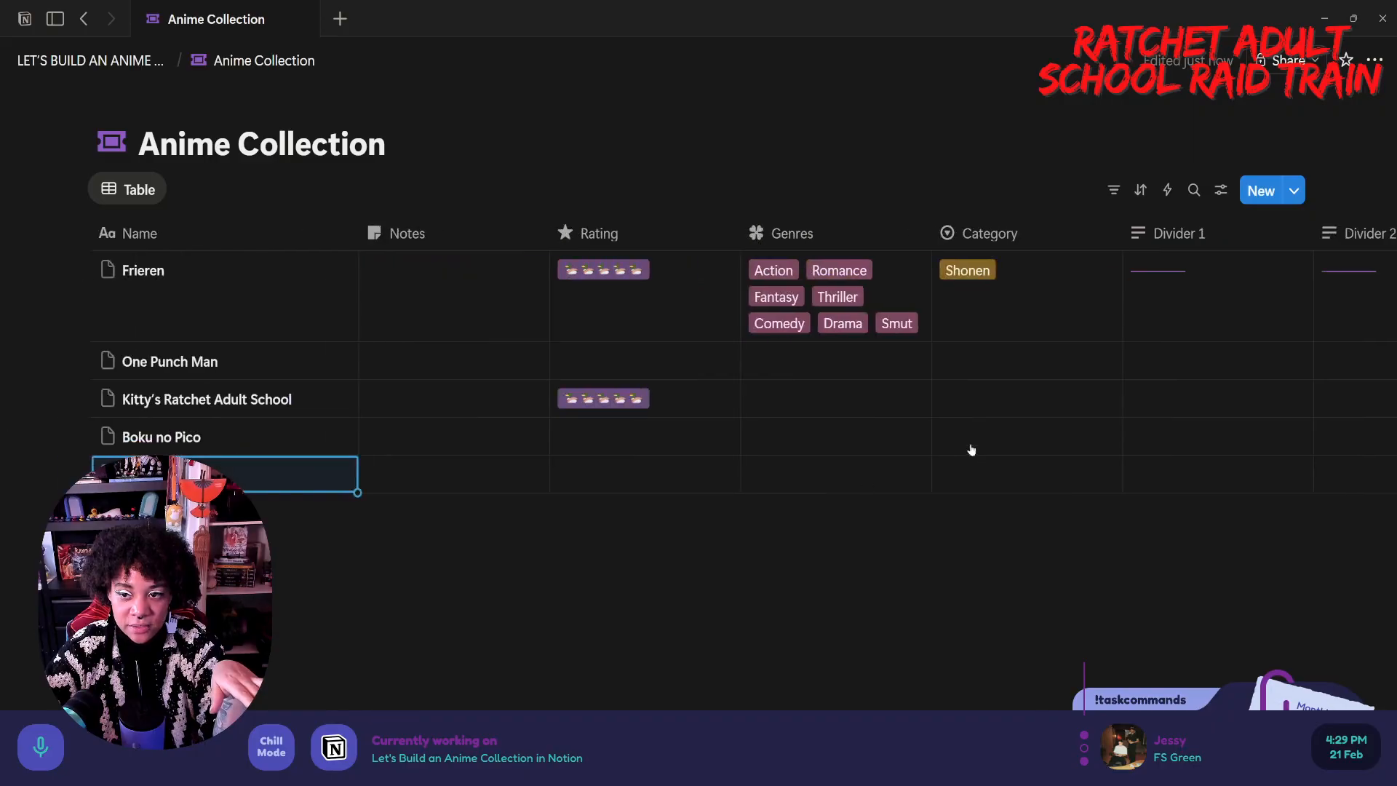
scroll(1006, 422, "right", 4)
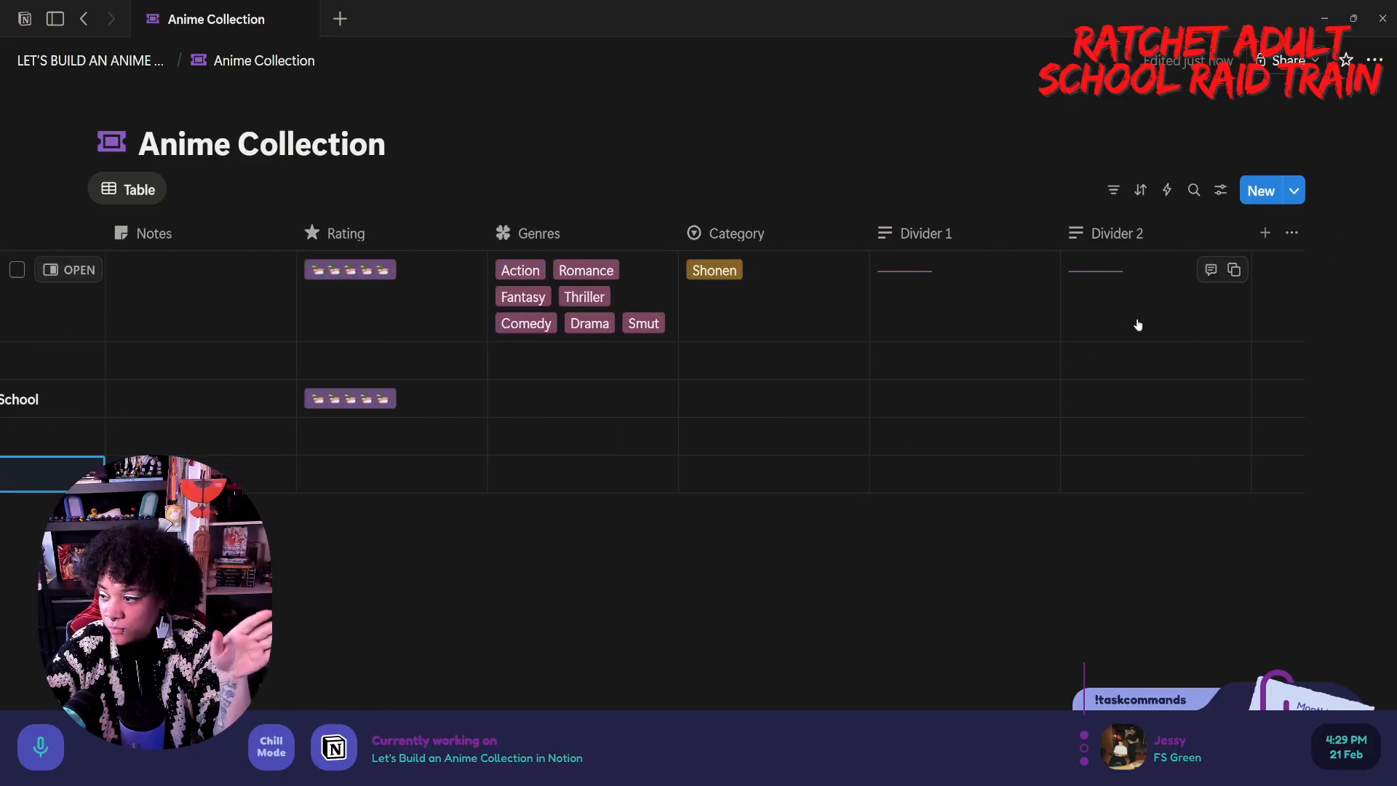
left_click(1265, 232)
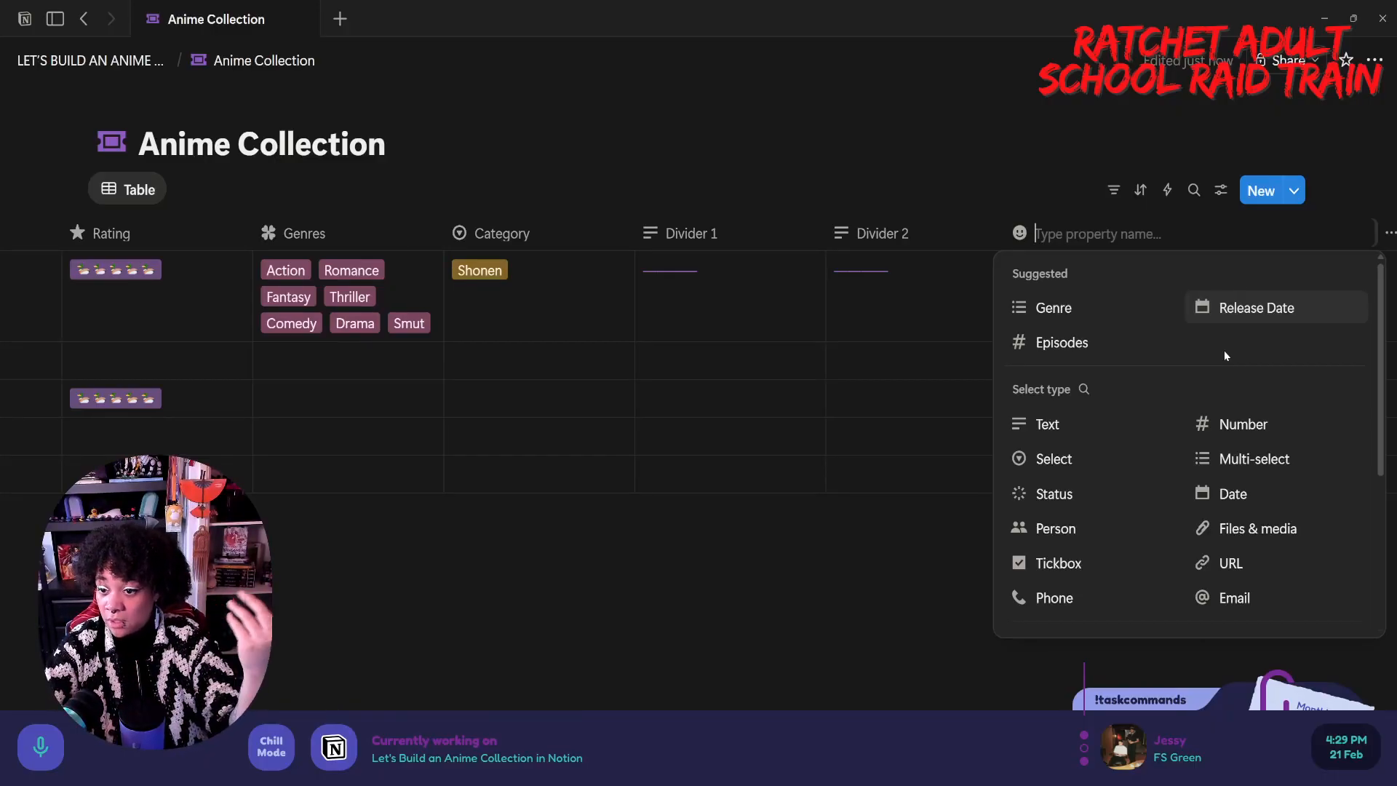
left_click(1098, 495)
left_click(1127, 270)
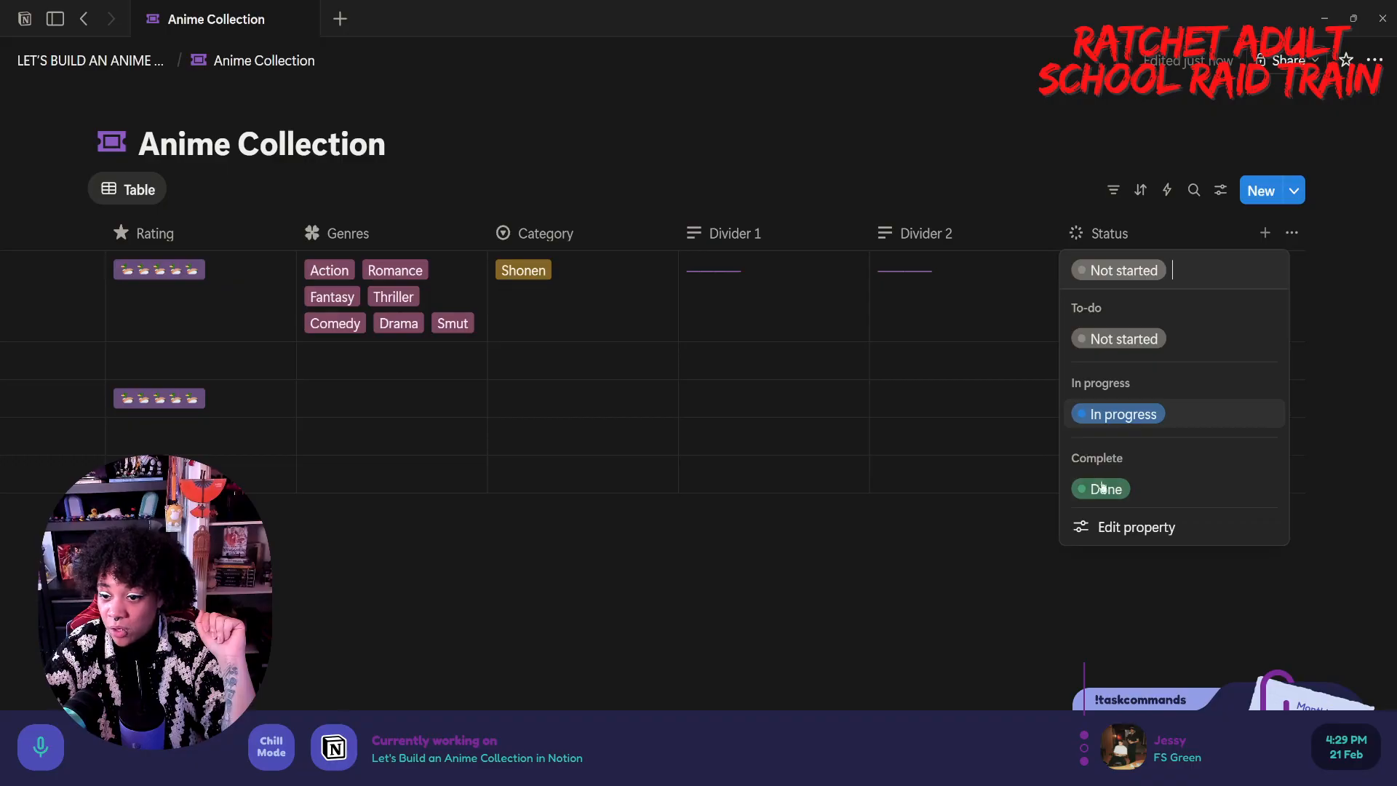
left_click(1129, 532)
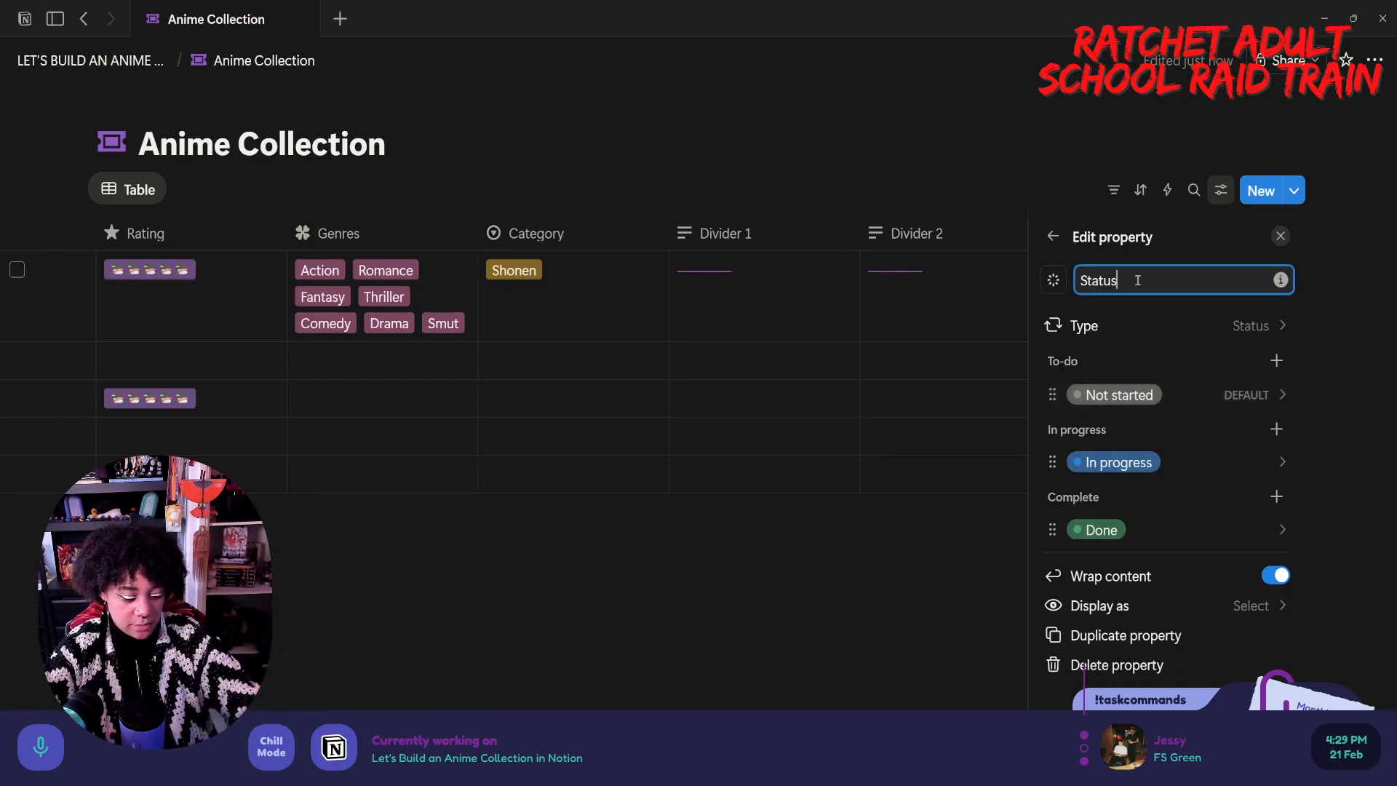
type("Progress")
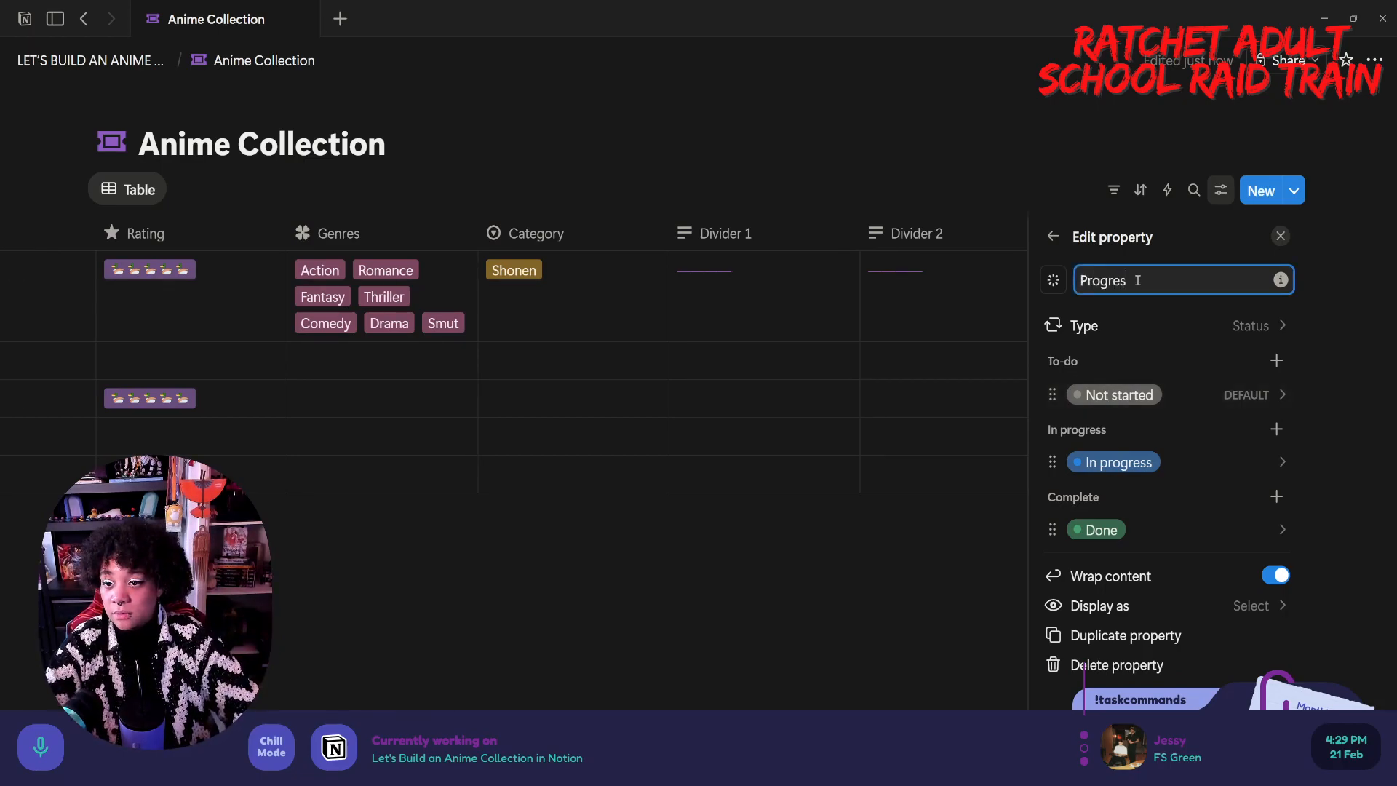
- Rename the Progress property's "Not started" option as Plan to Watch
left_click(1144, 394)
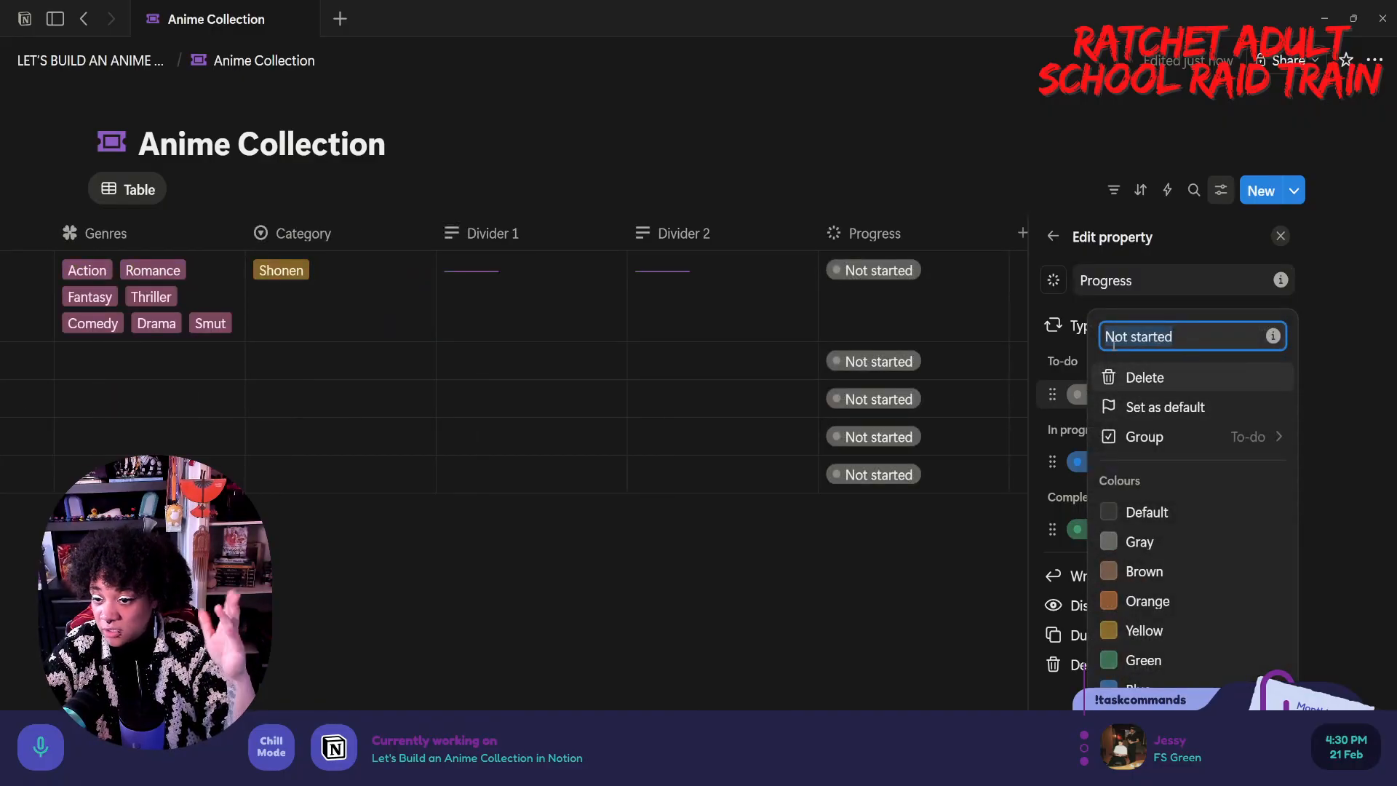
left_click(1062, 361)
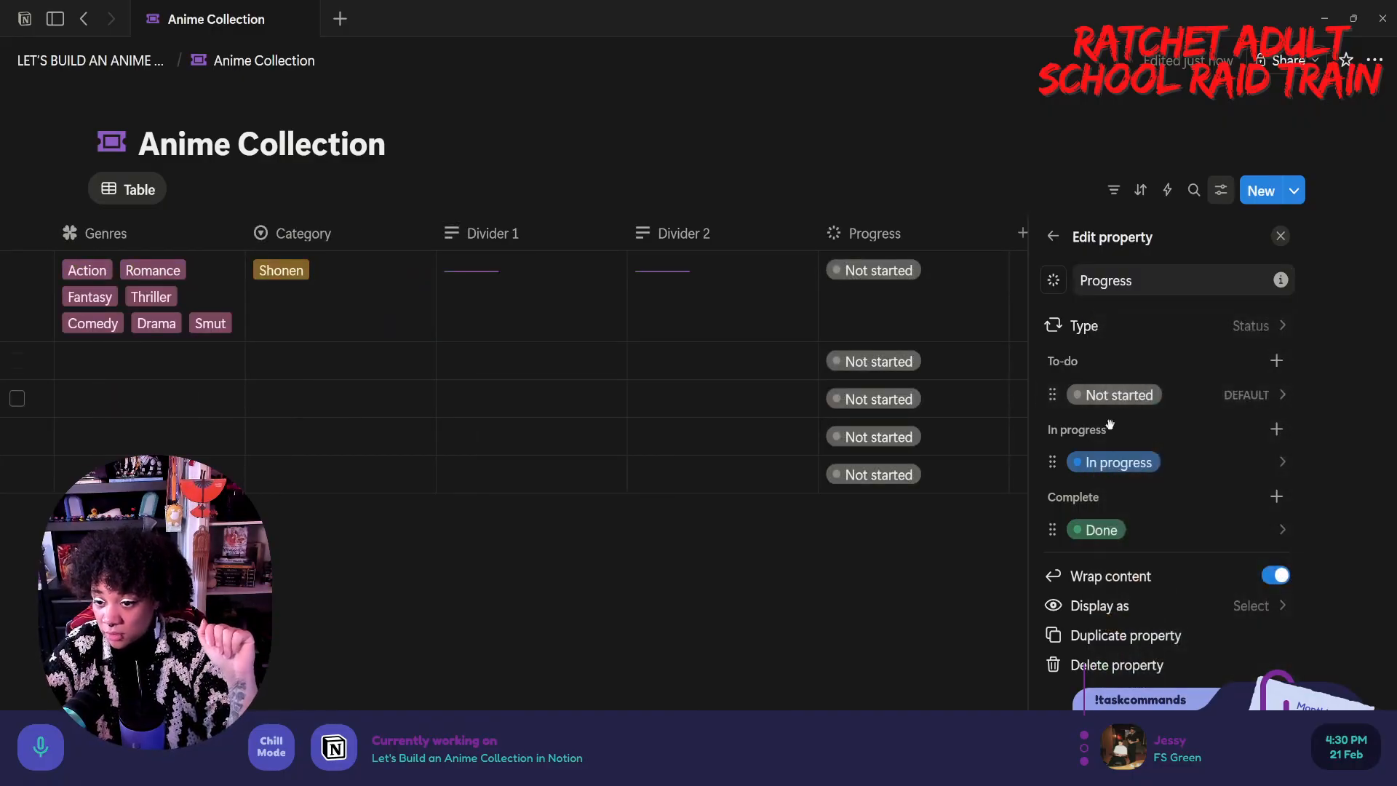
left_click(1106, 461)
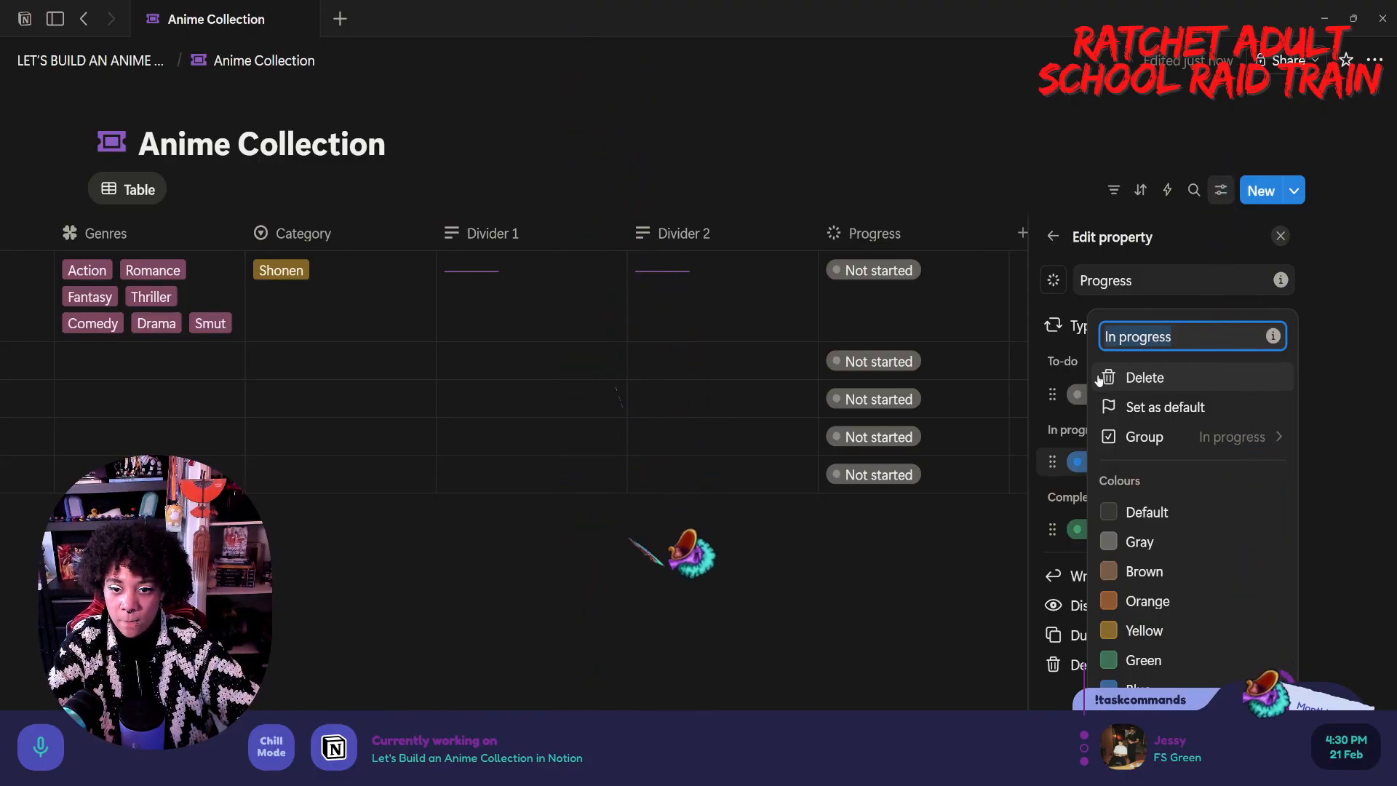
left_click(1088, 394)
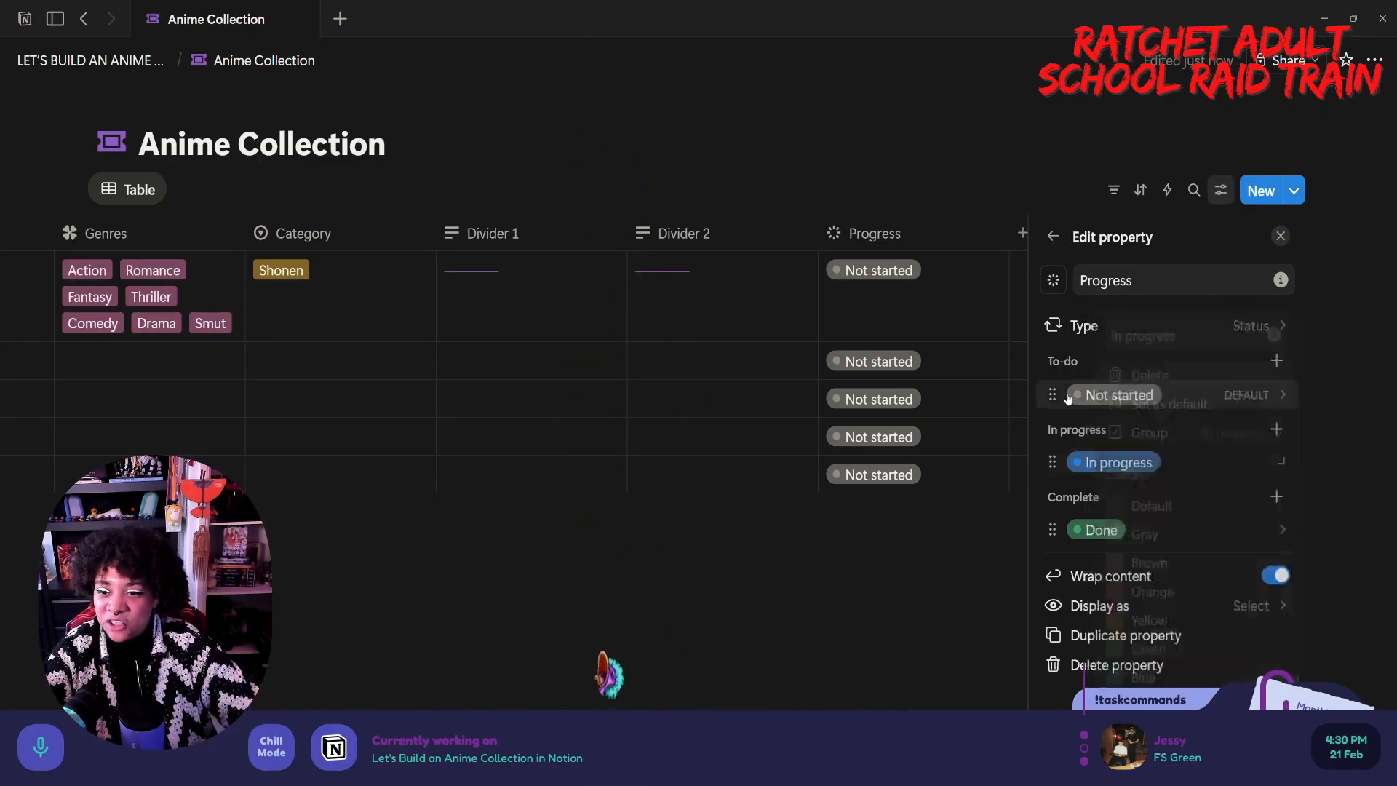
type("Pl")
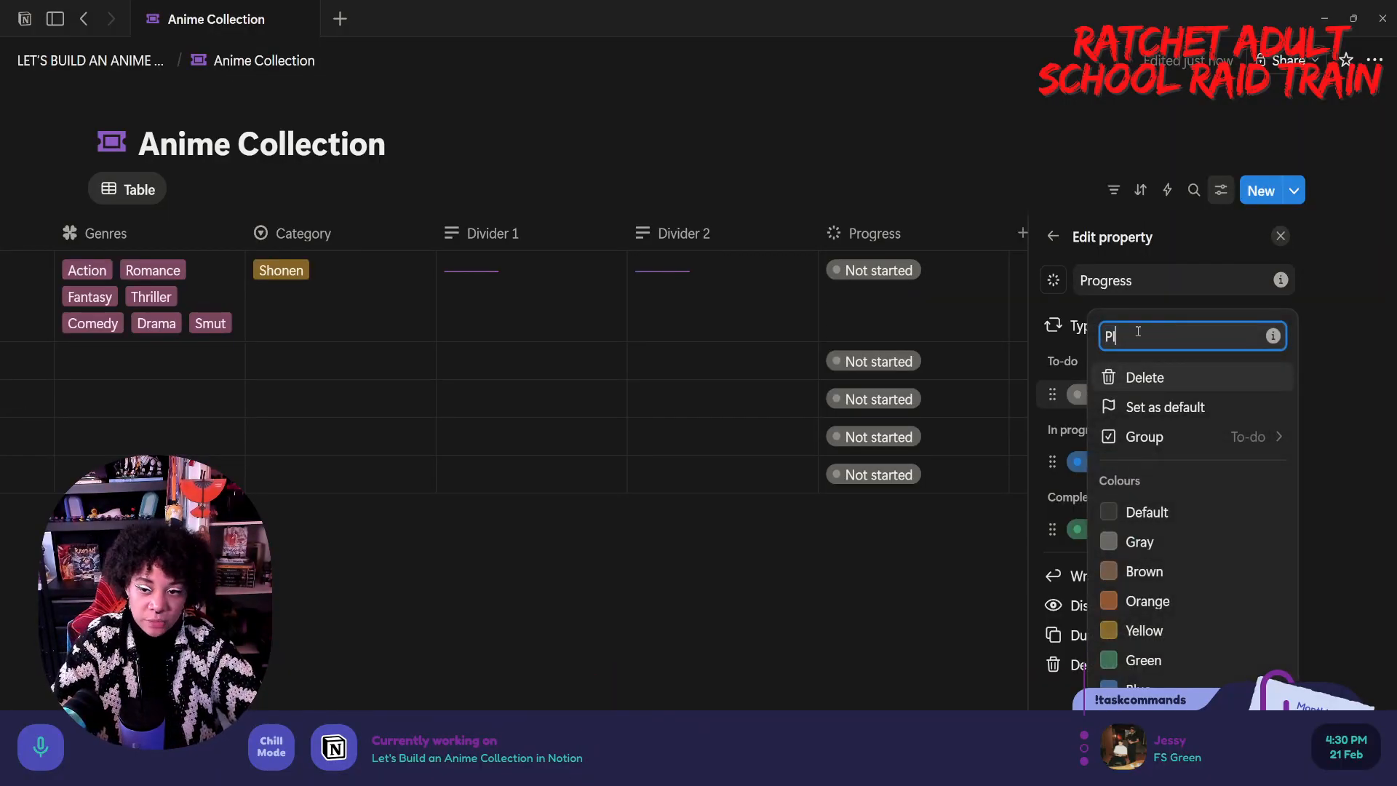
type("an to w")
key("BackSpace")
key("BackSpace")
type("Watch")
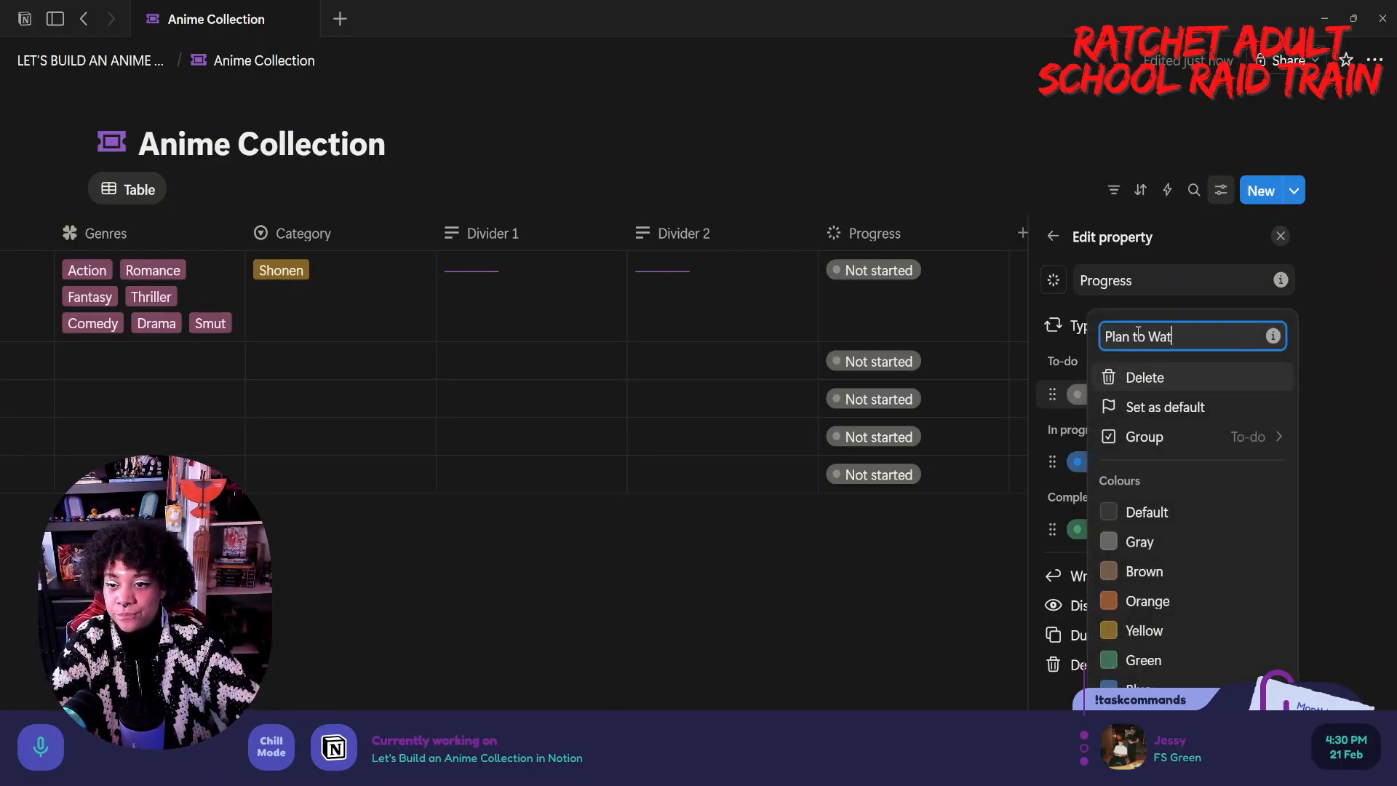
key("Return")
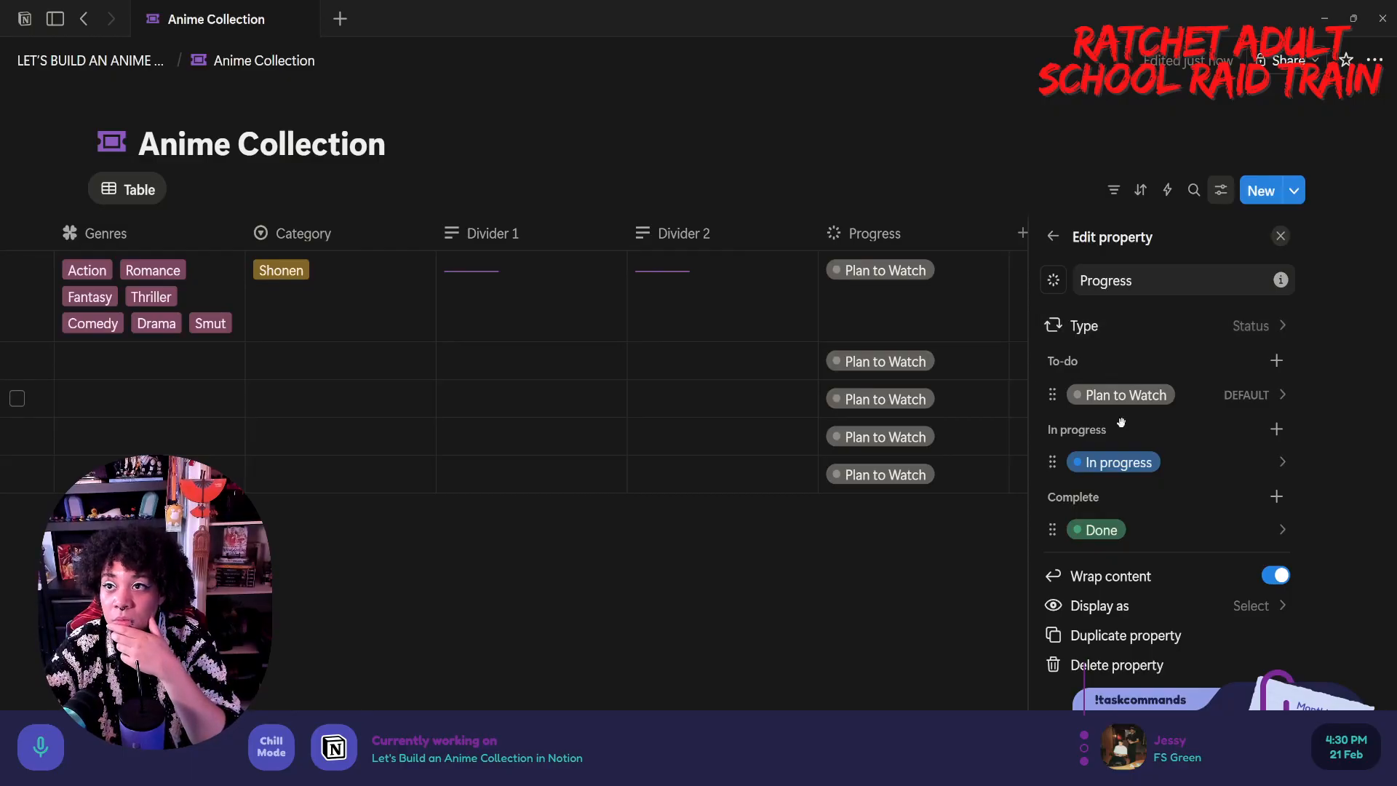
- Rename the "In progress" option as Currently Watching and set its colour to yellow
left_click(1130, 458)
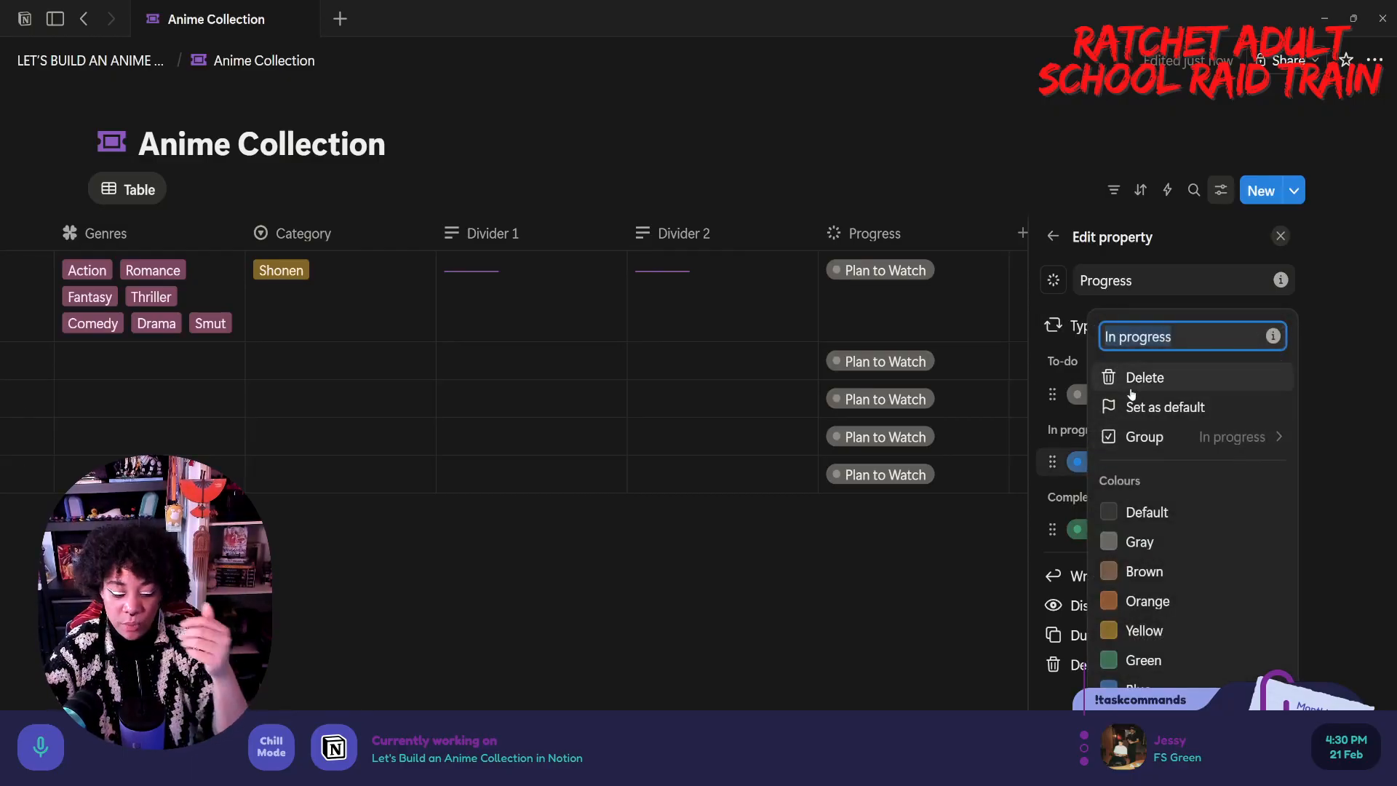
type("Curr")
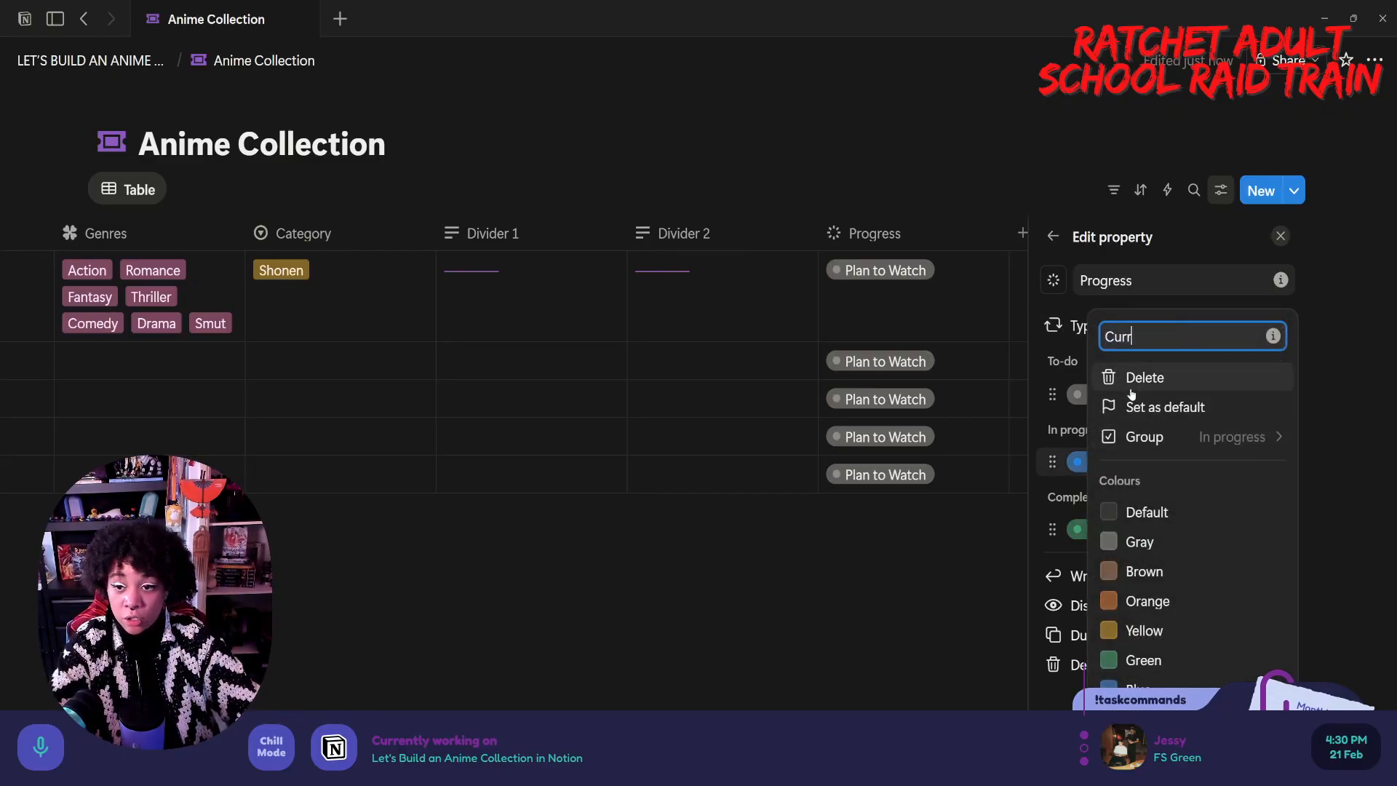
type("ently Watching")
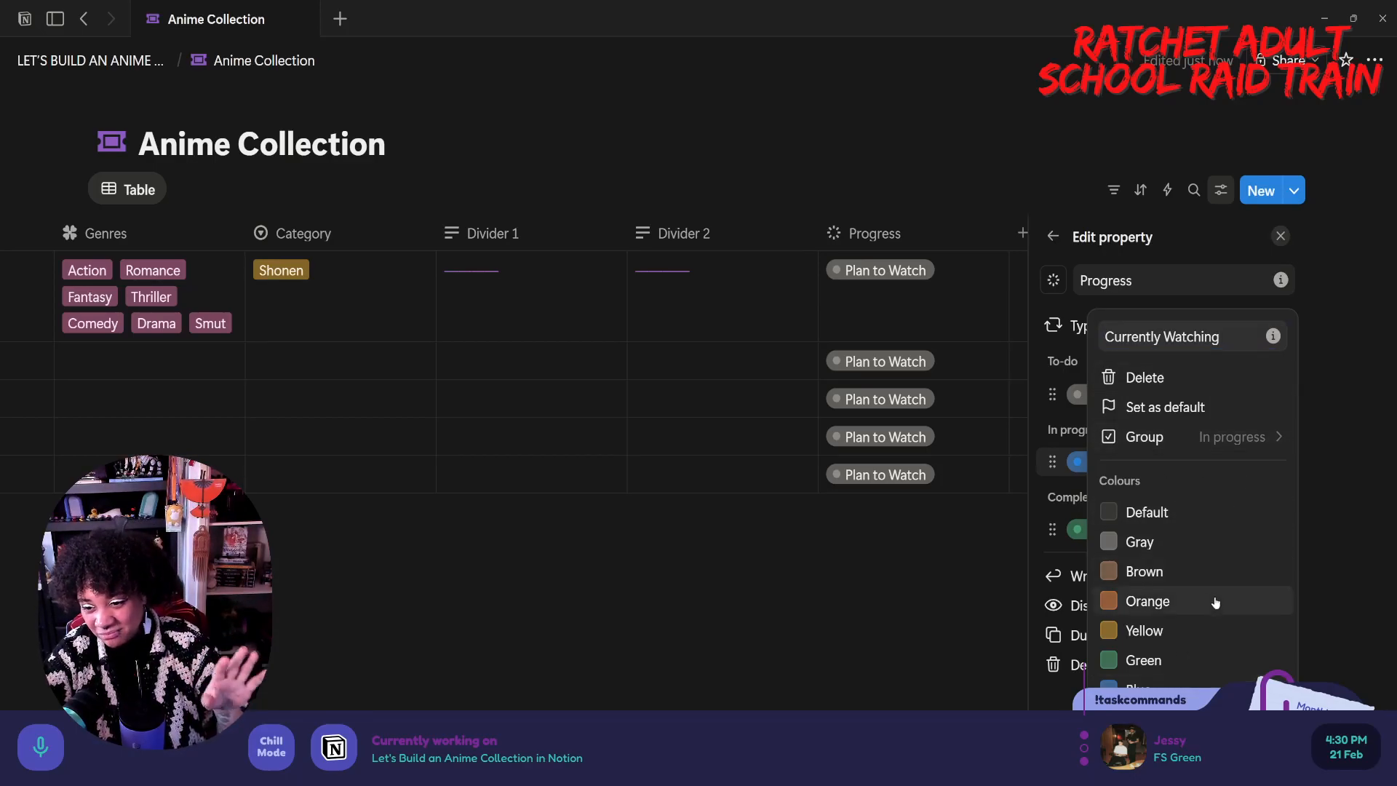
left_click(1164, 630)
left_click(1041, 463)
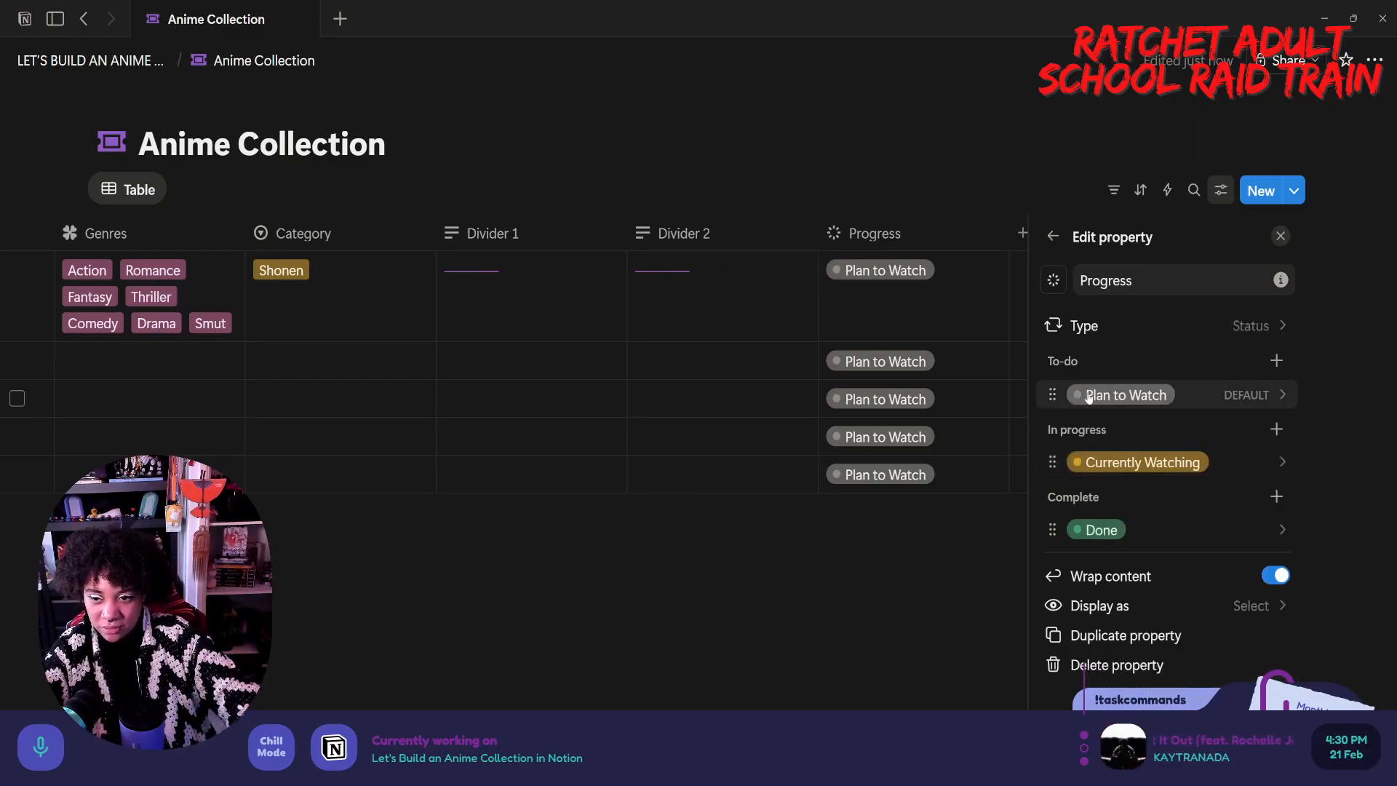
- Rename the "Done" option in the Complete group as Completed
left_click(1084, 395)
left_click(1071, 458)
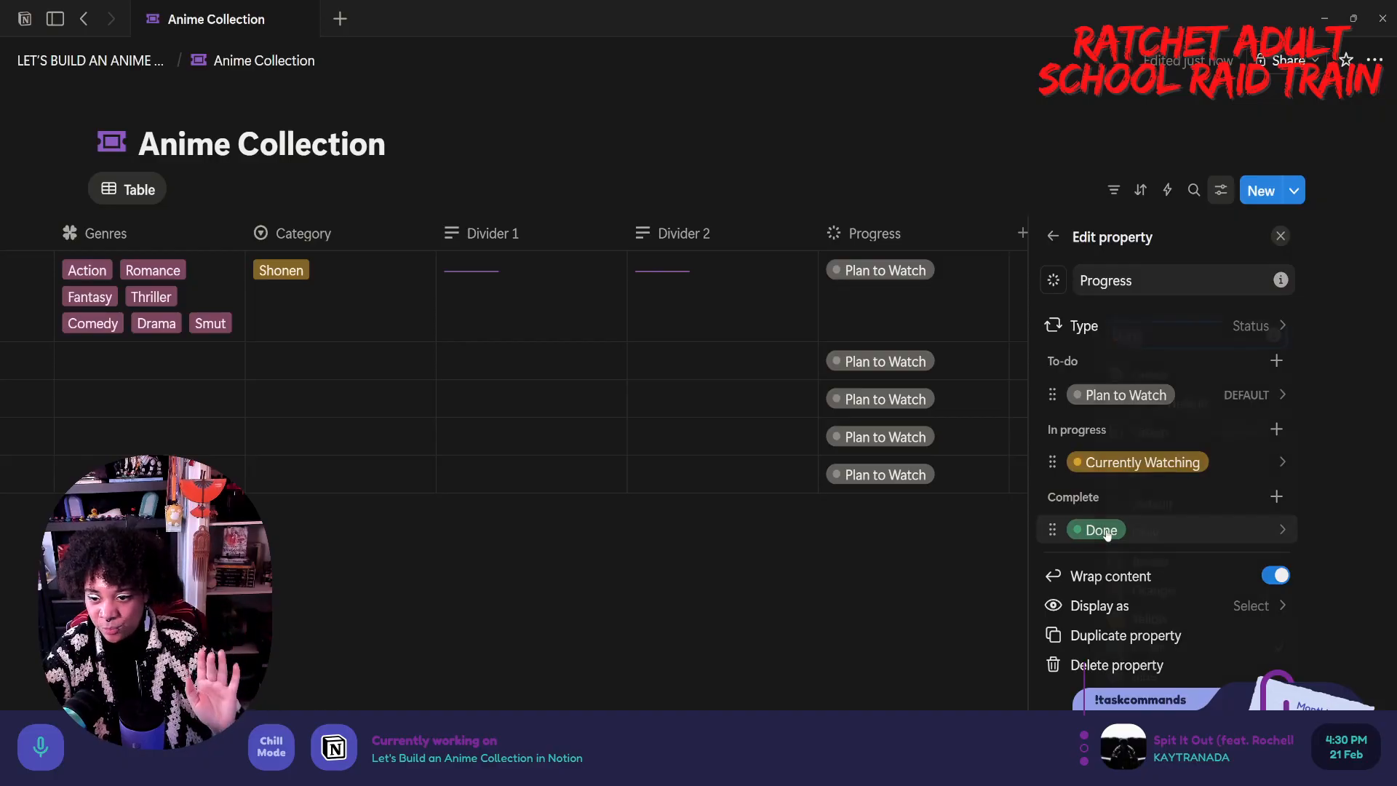
left_click(1107, 532)
type("Completed")
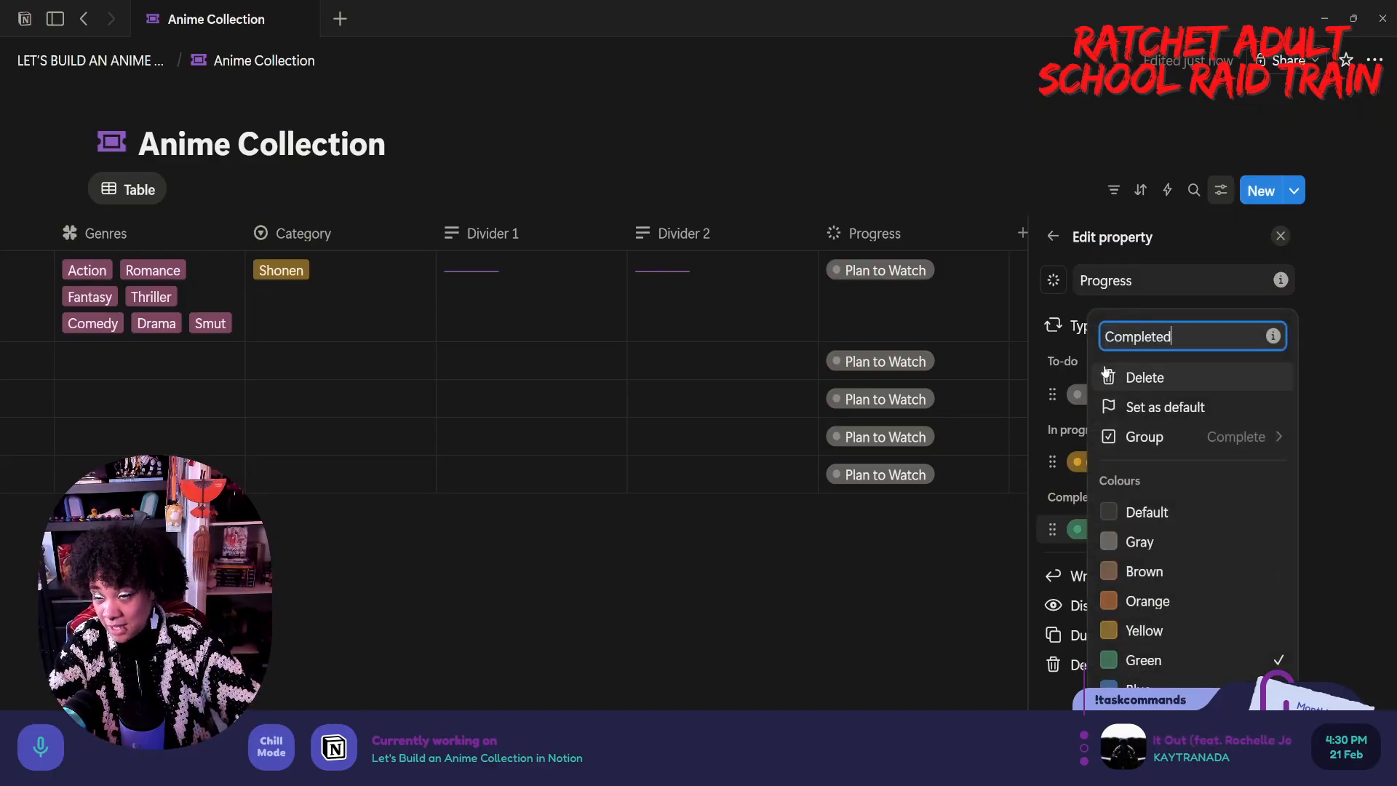
key("Return")
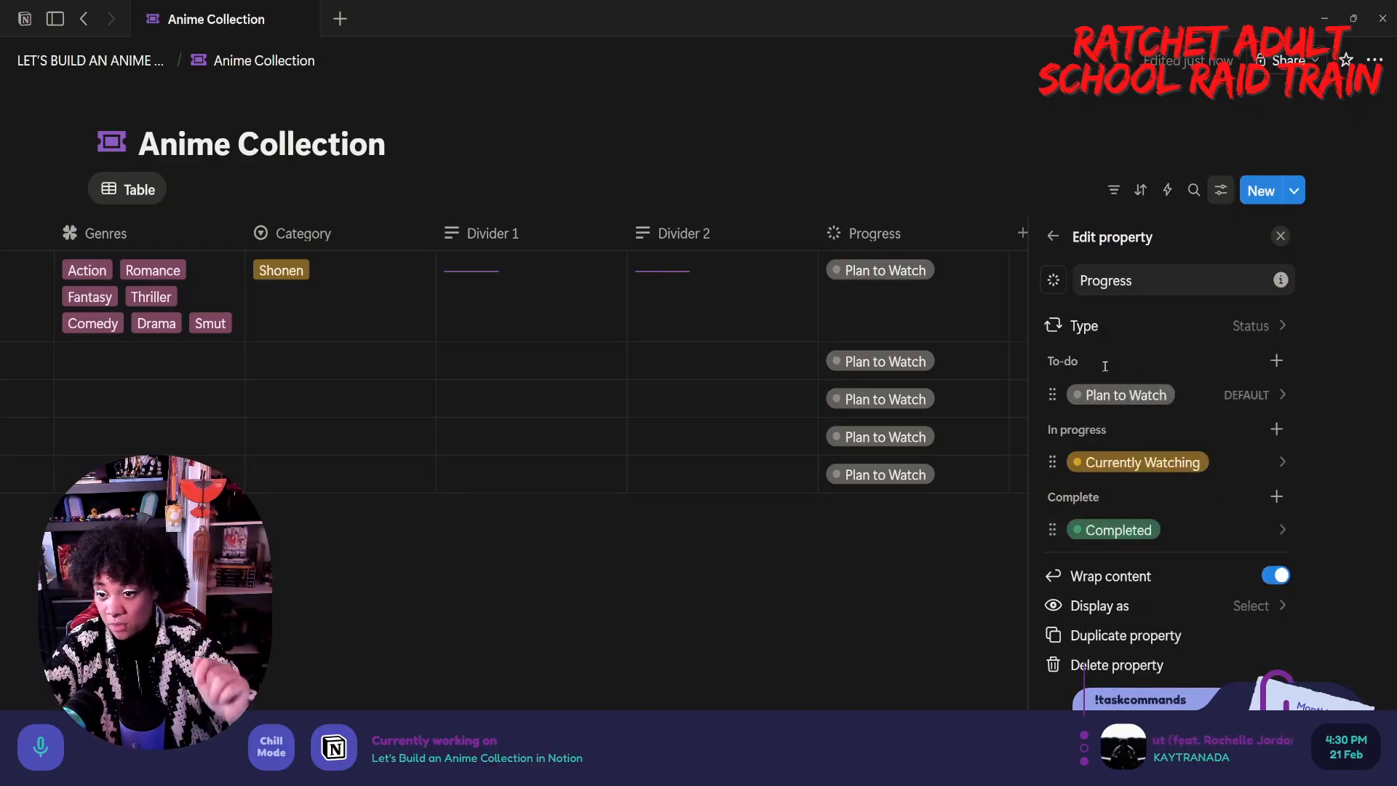
- Start a new option in the Complete group of the Progress property
left_click(1136, 535)
left_click(1075, 491)
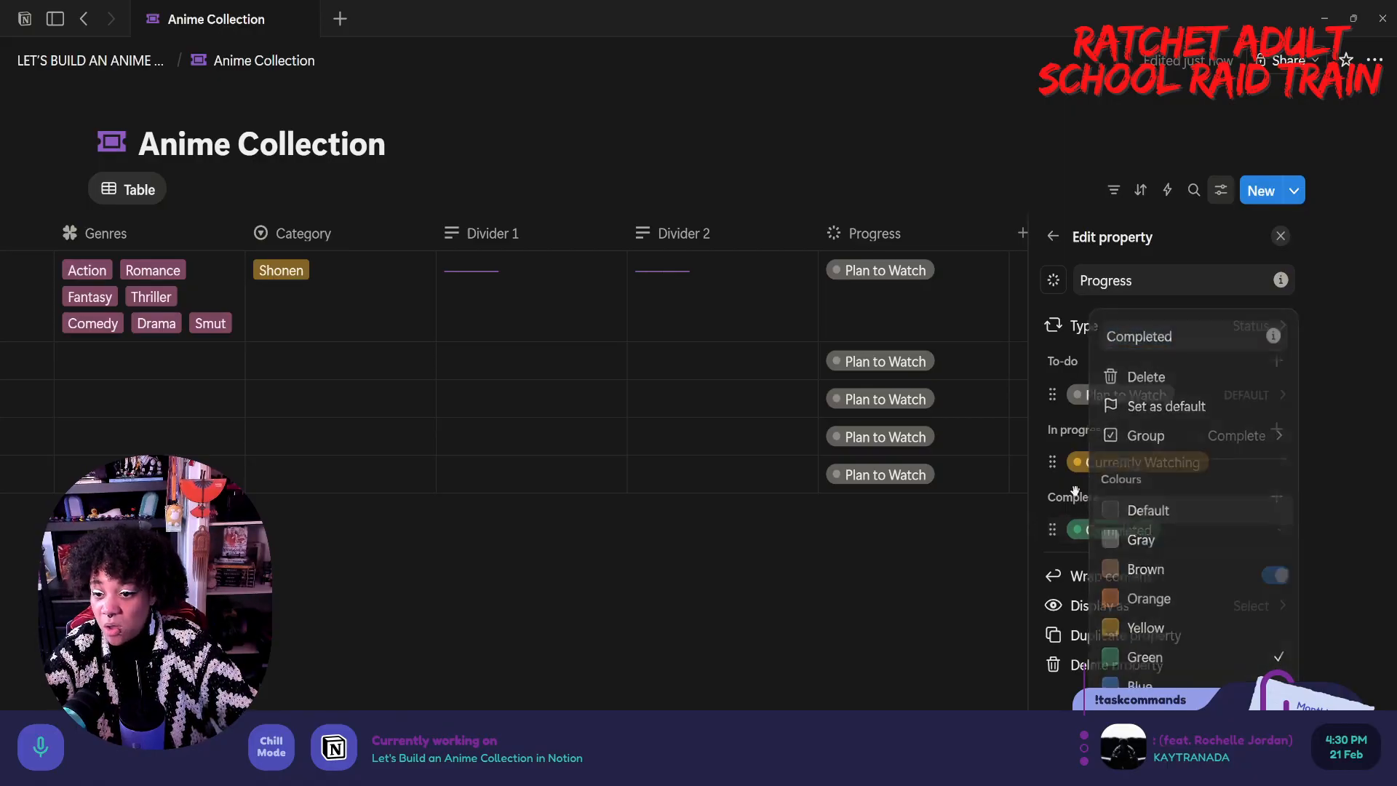
left_click(1277, 498)
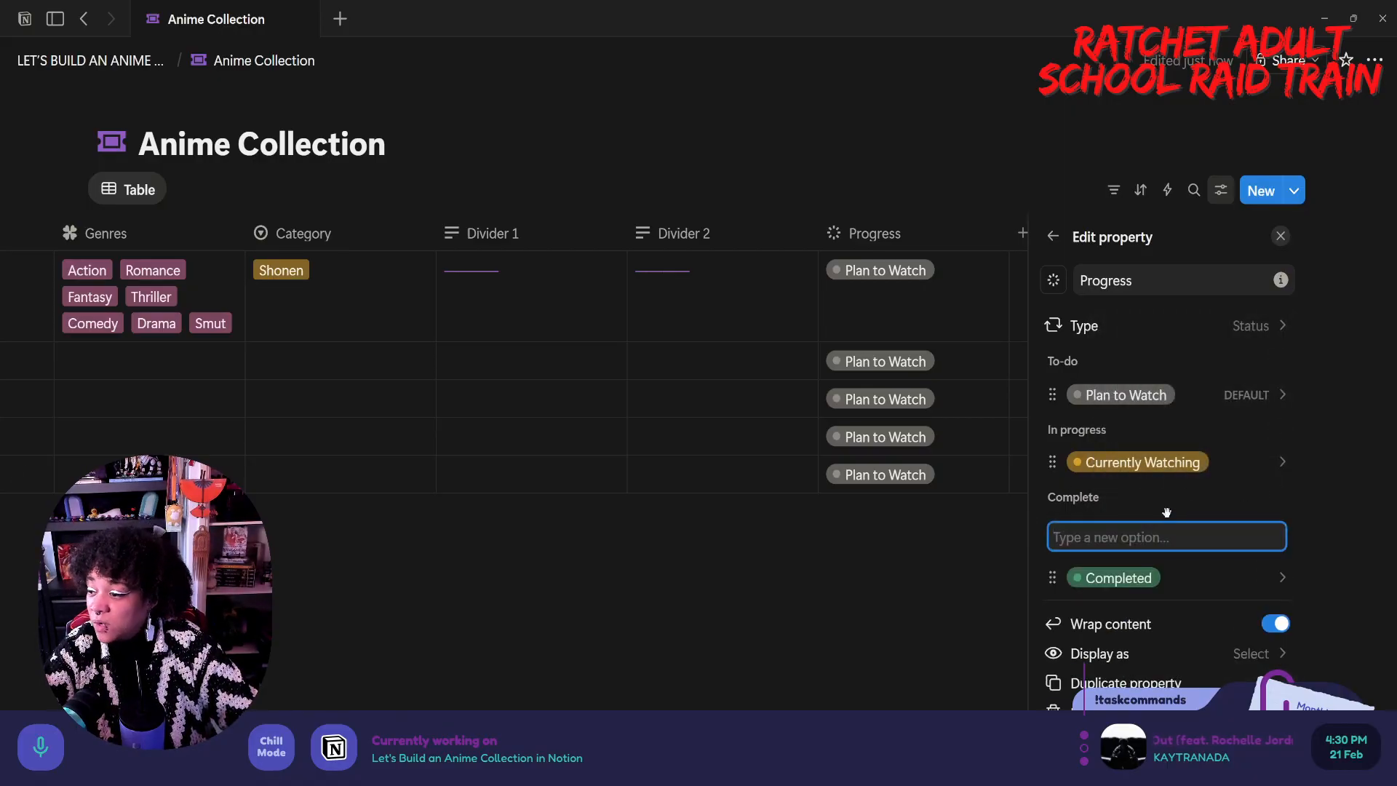
- Add a "Yeeted" option to the Complete group of the Progress property and colour it red
type("Yeeted")
key("Return")
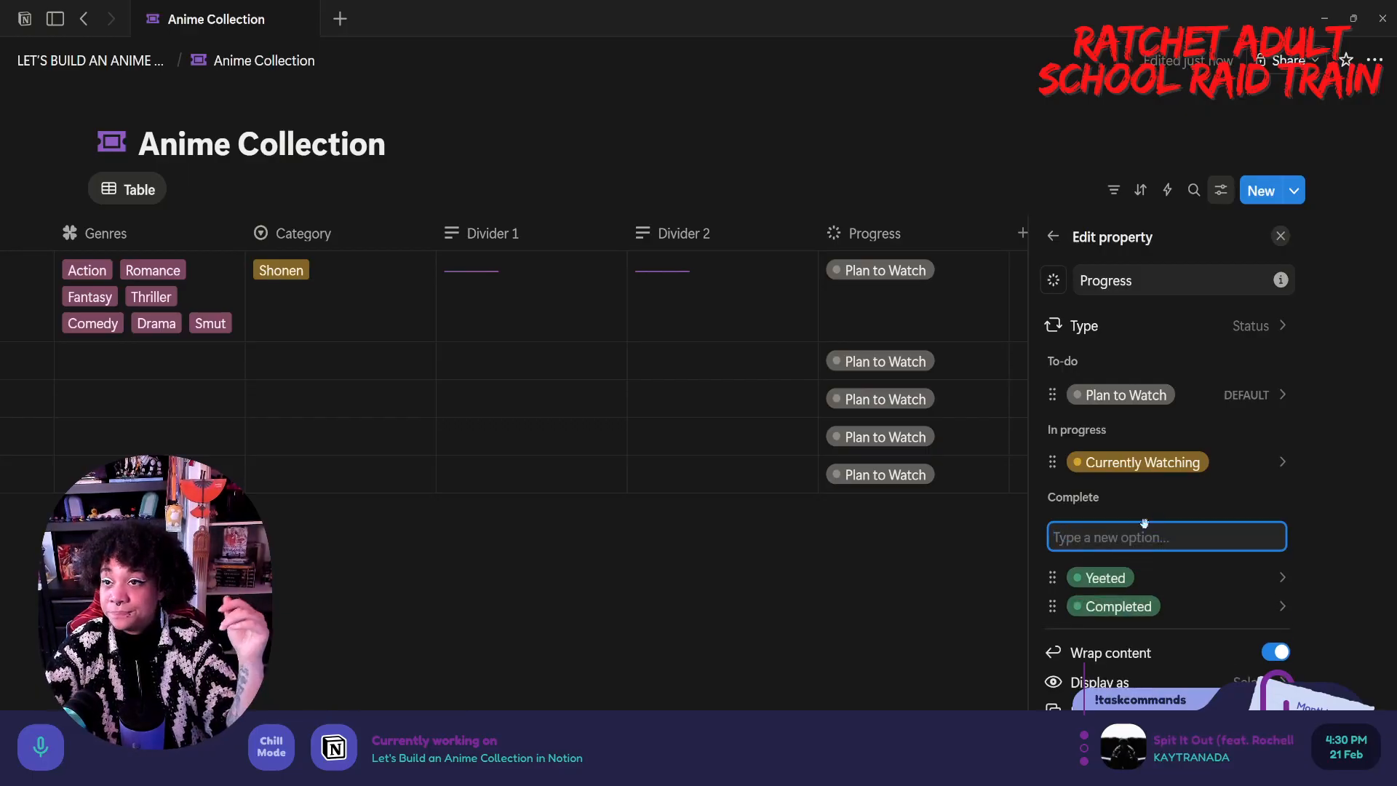
left_click(1109, 529)
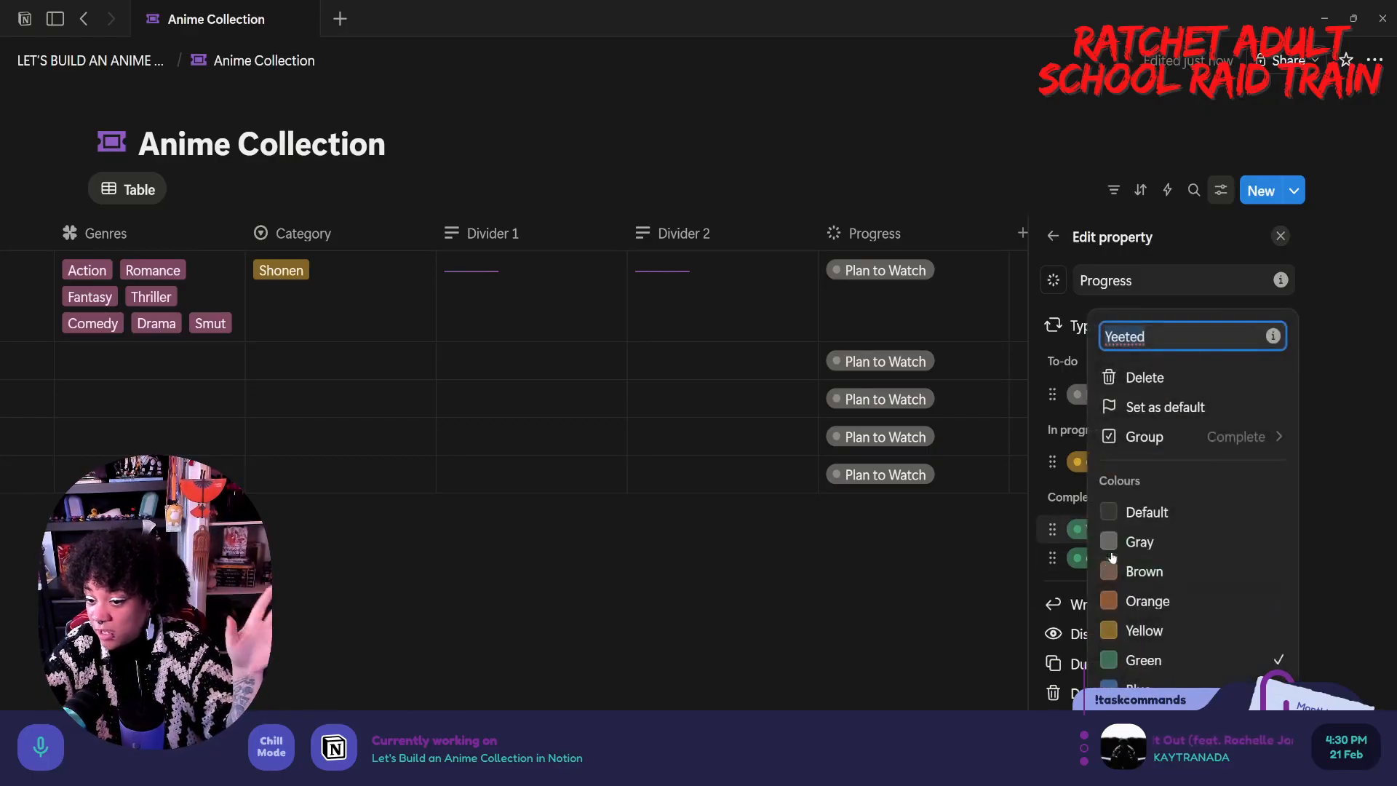
left_click(1163, 777)
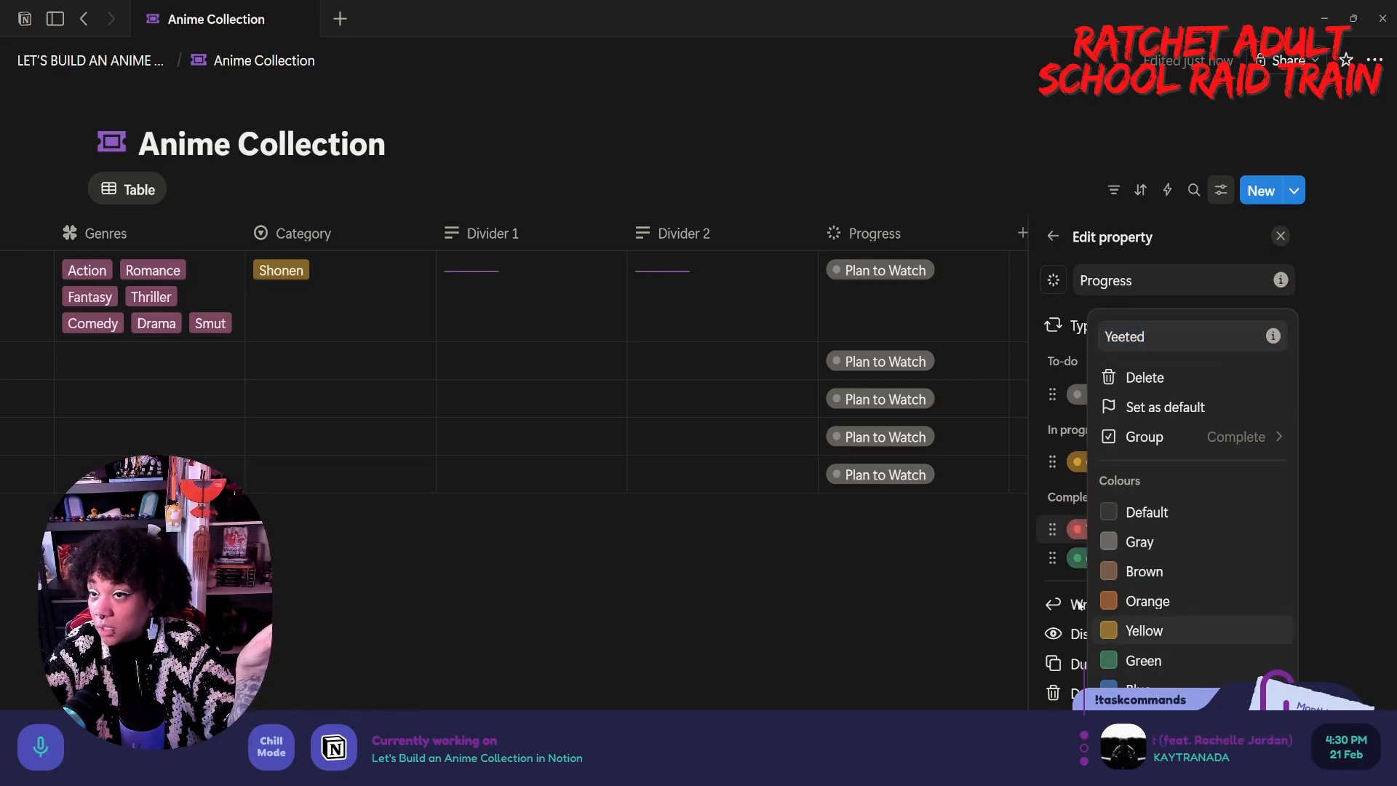
left_click(1080, 487)
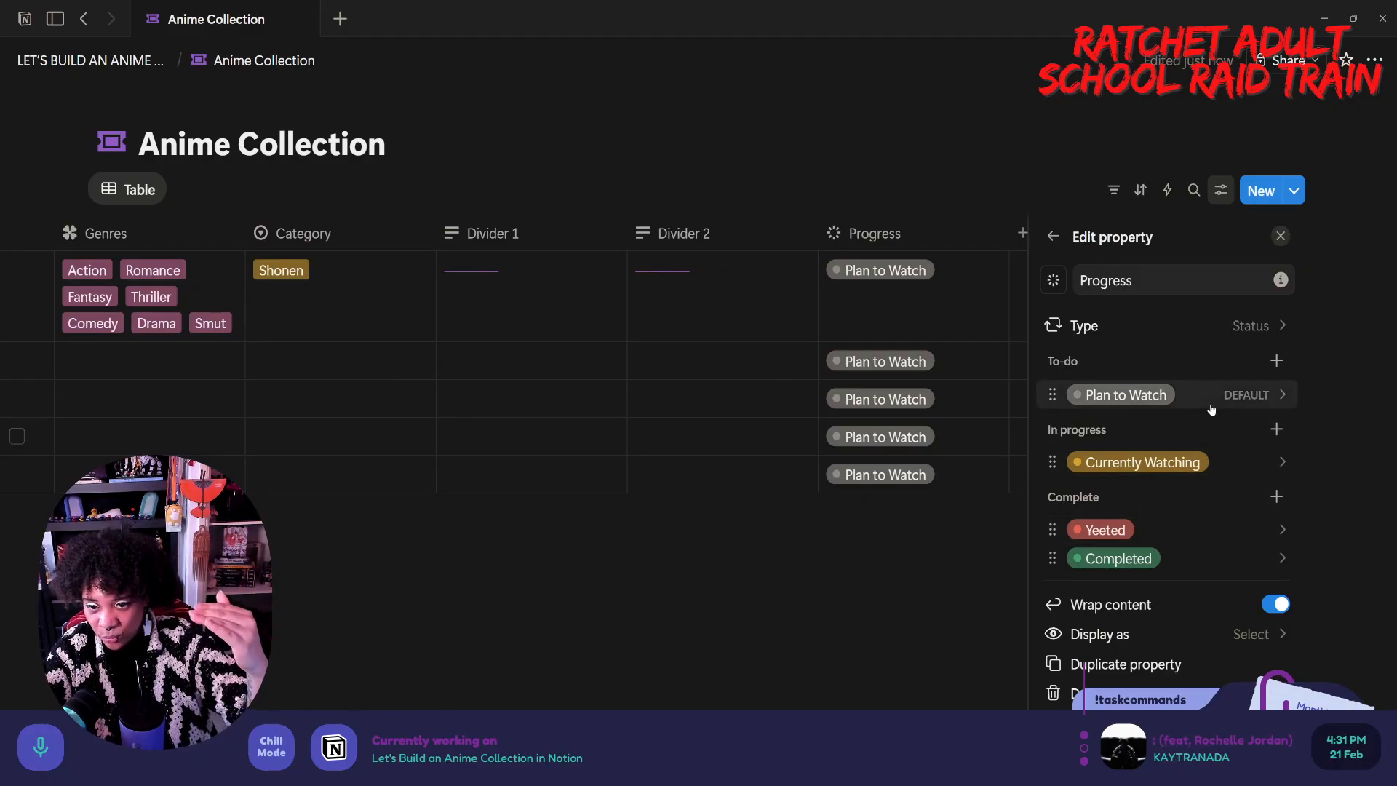
left_click(956, 592)
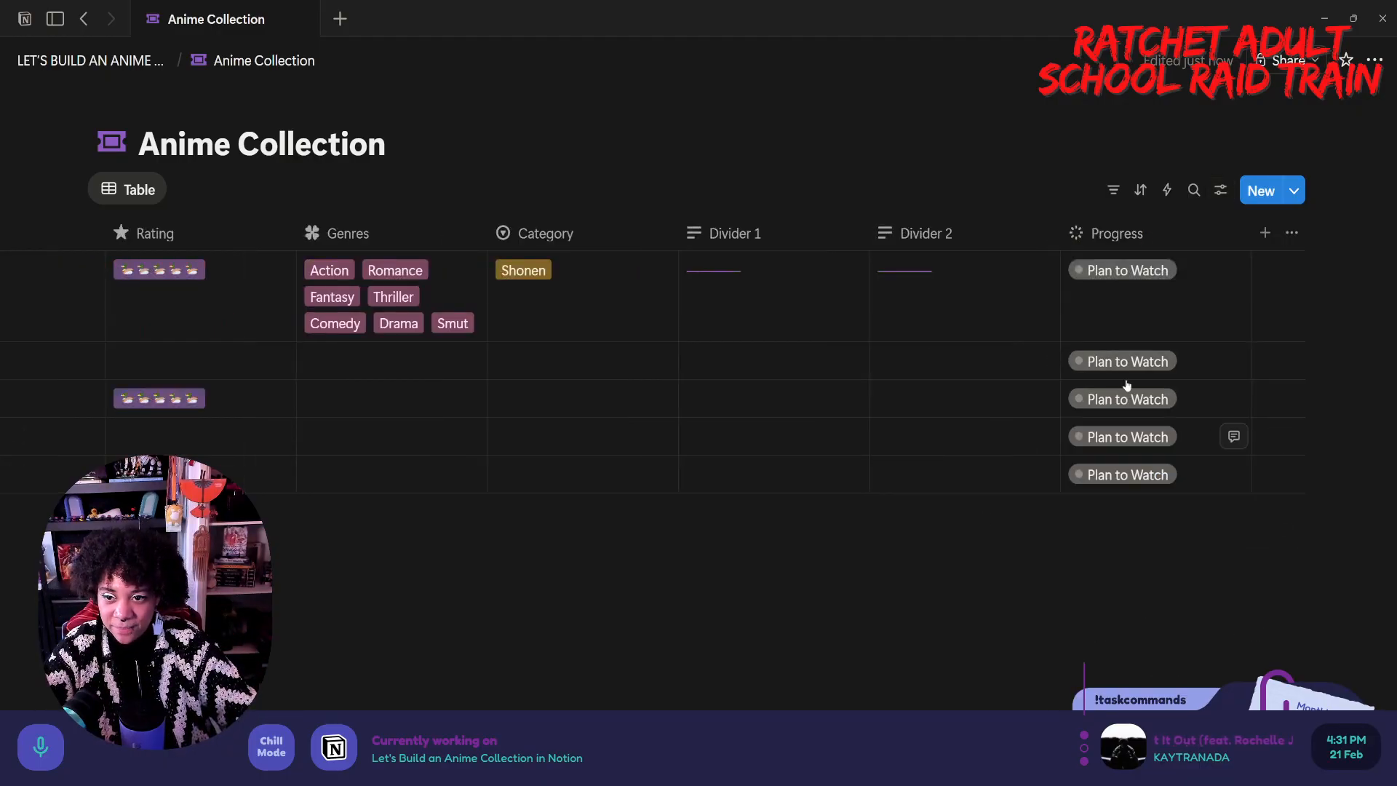
- Move the Progress column in front of the Name column and narrow it to fit its status labels
left_click_drag(1147, 226, 119, 230)
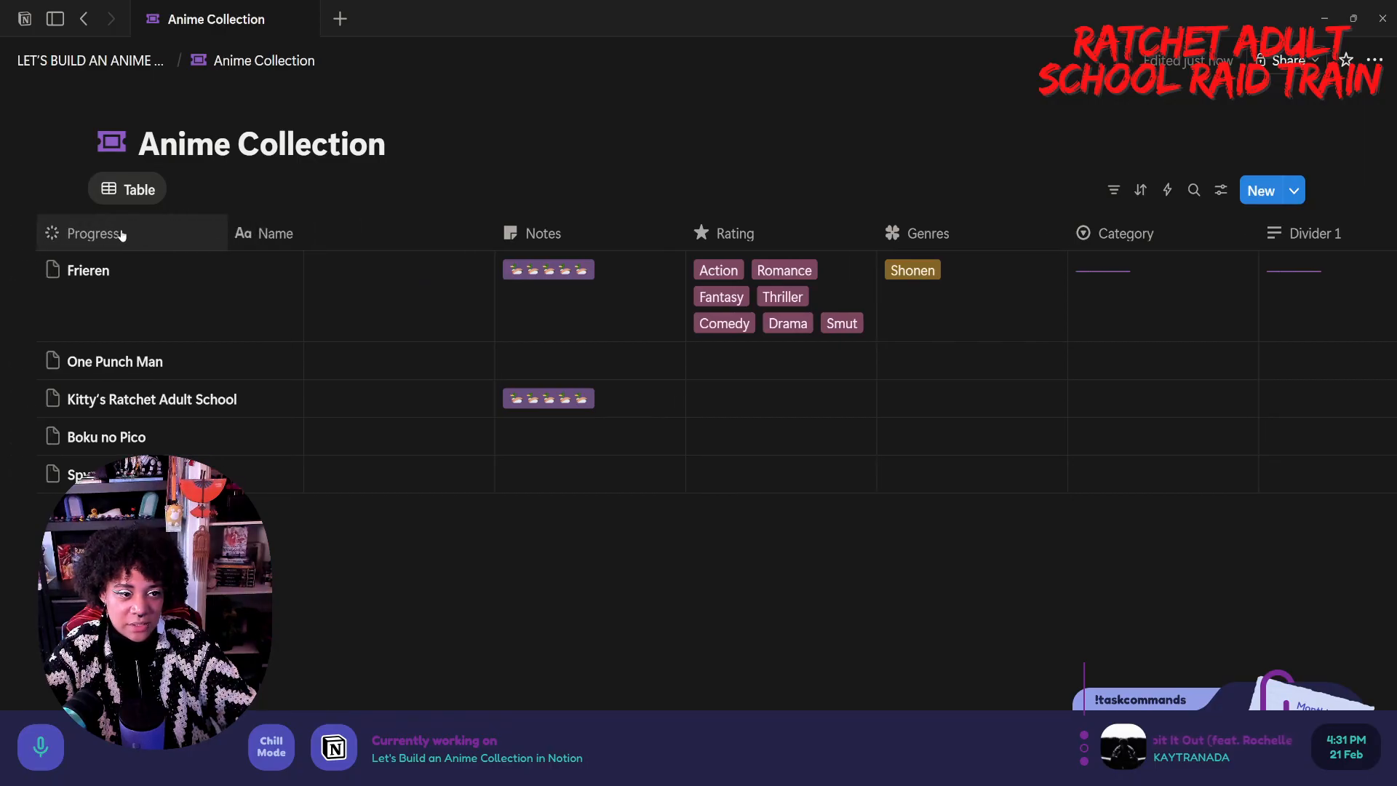
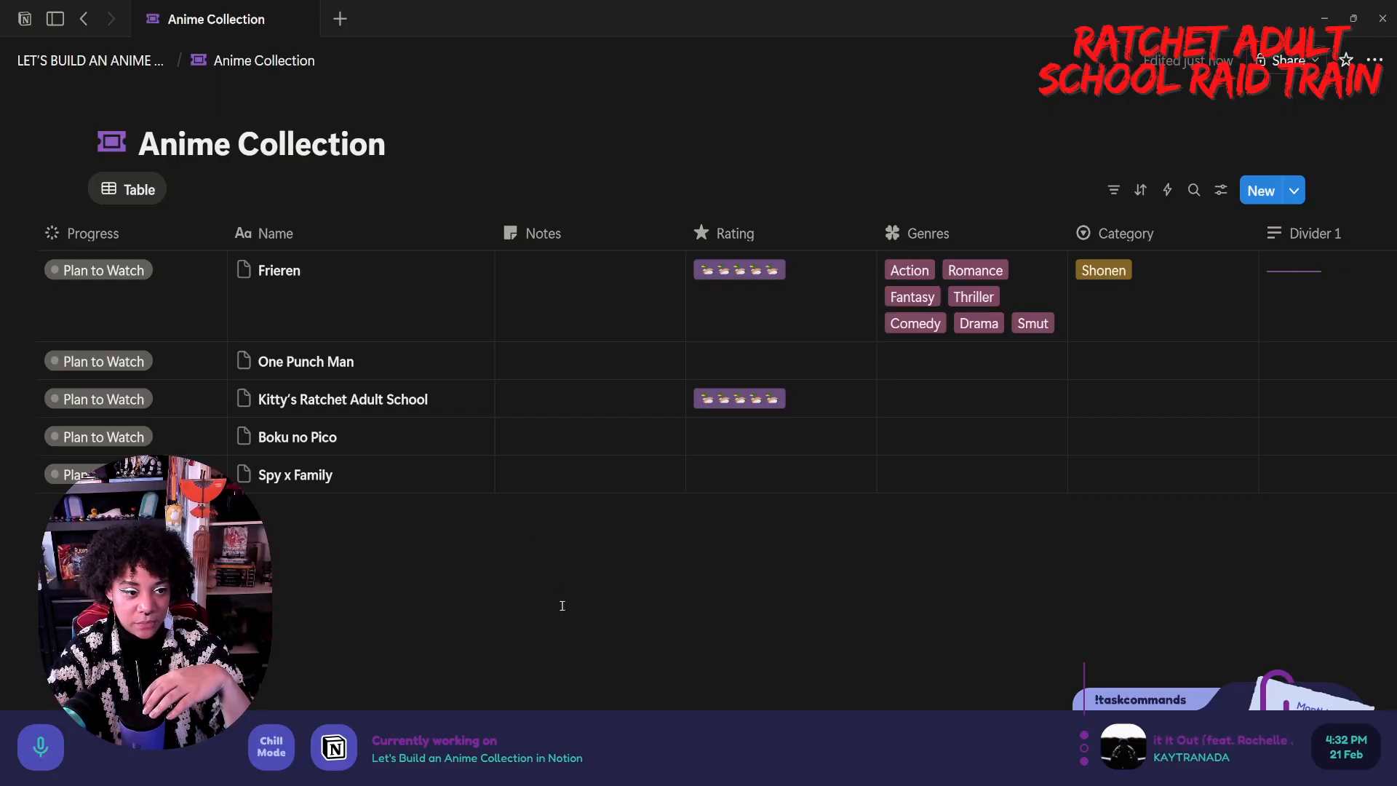
left_click_drag(226, 233, 350, 228)
left_click(356, 236)
left_click(351, 246)
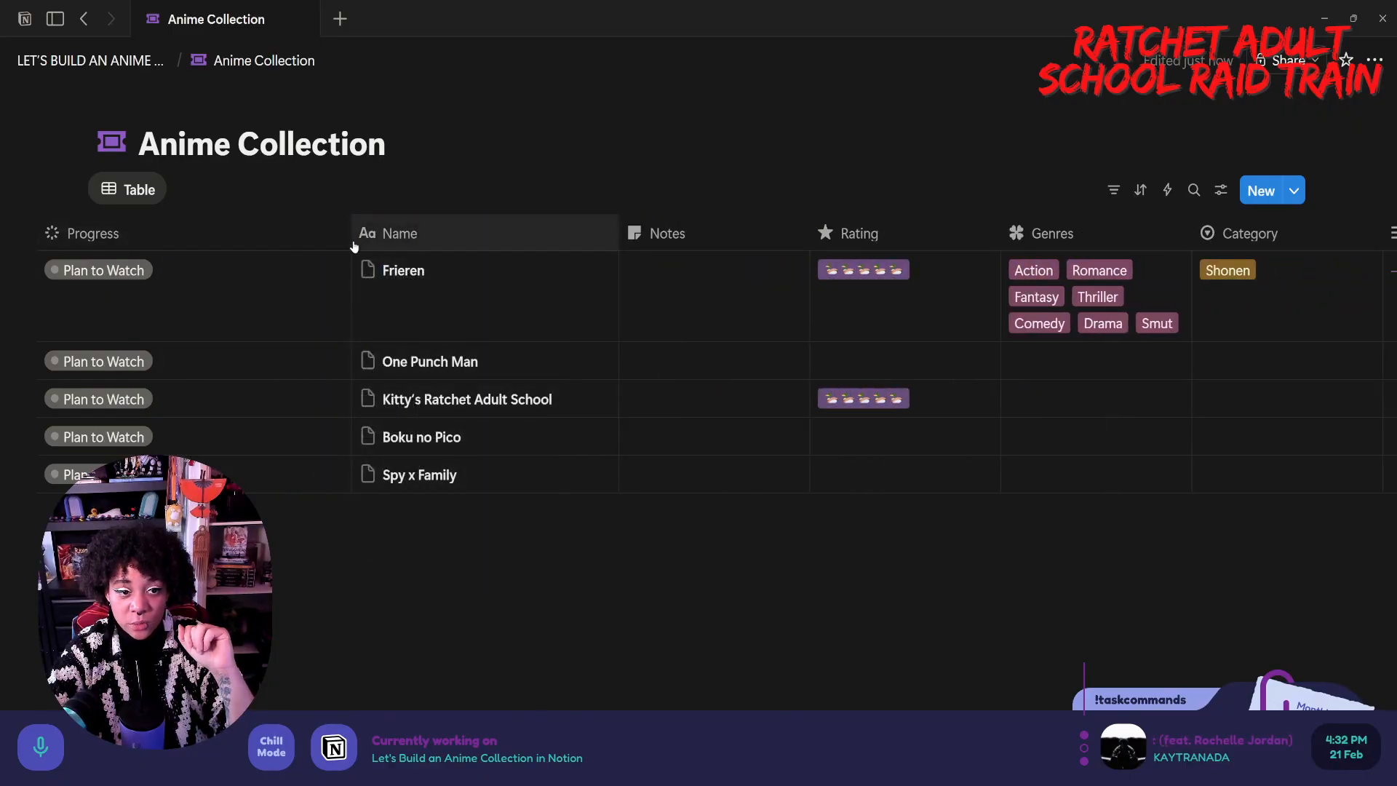
left_click_drag(350, 240, 164, 240)
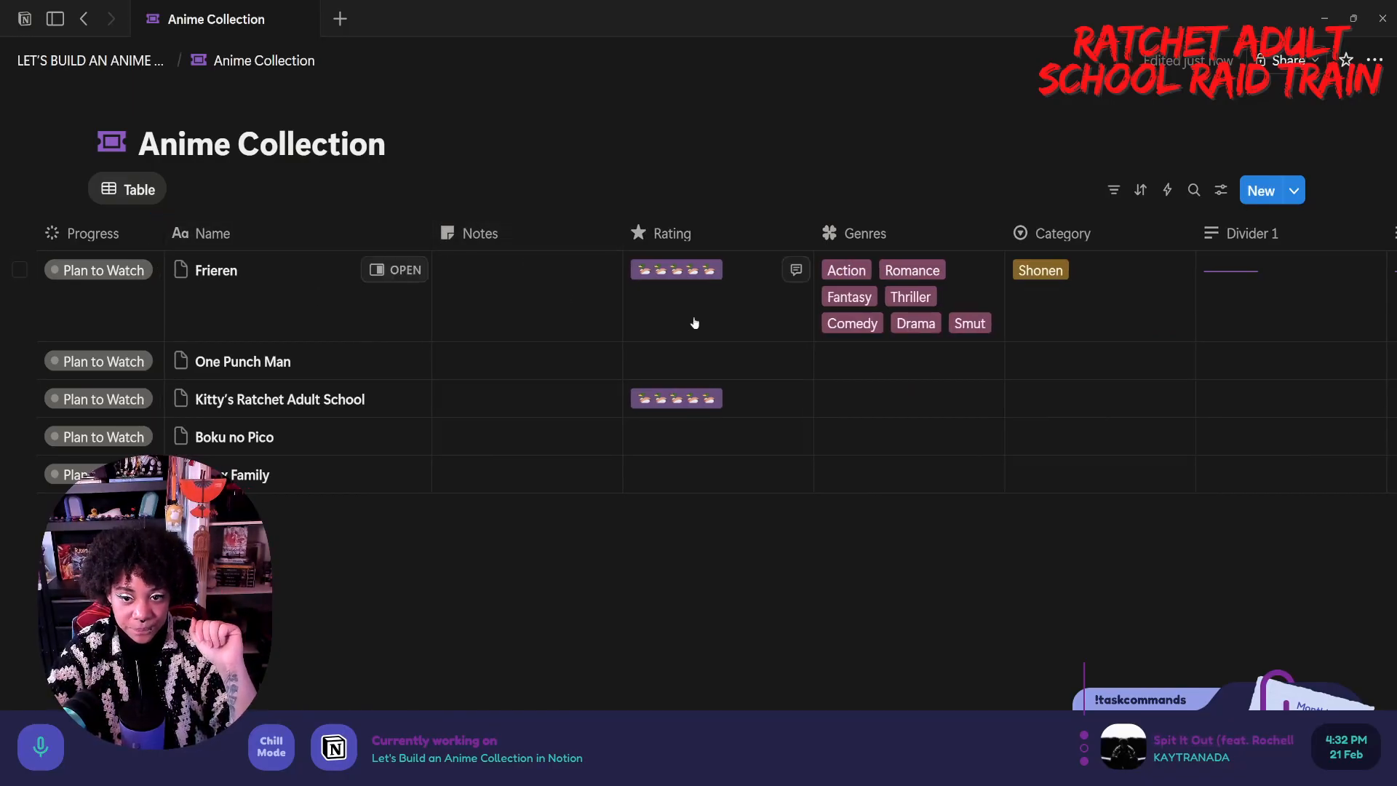
- Rate One Punch Man three ducks, Spy x Family one duck and Boku no Pico three ducks
left_click(701, 364)
left_click(688, 483)
left_click(658, 461)
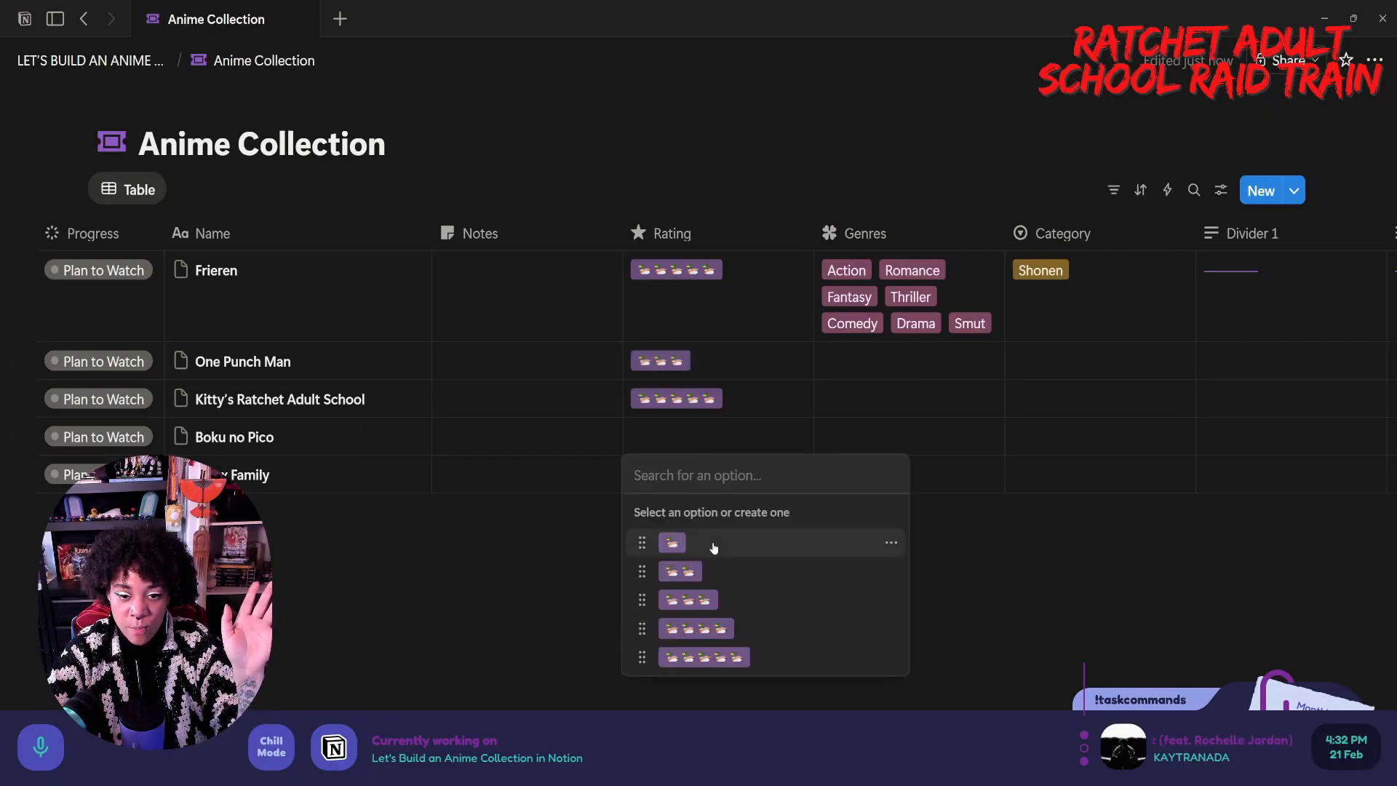
left_click(711, 544)
left_click(705, 440)
left_click(716, 575)
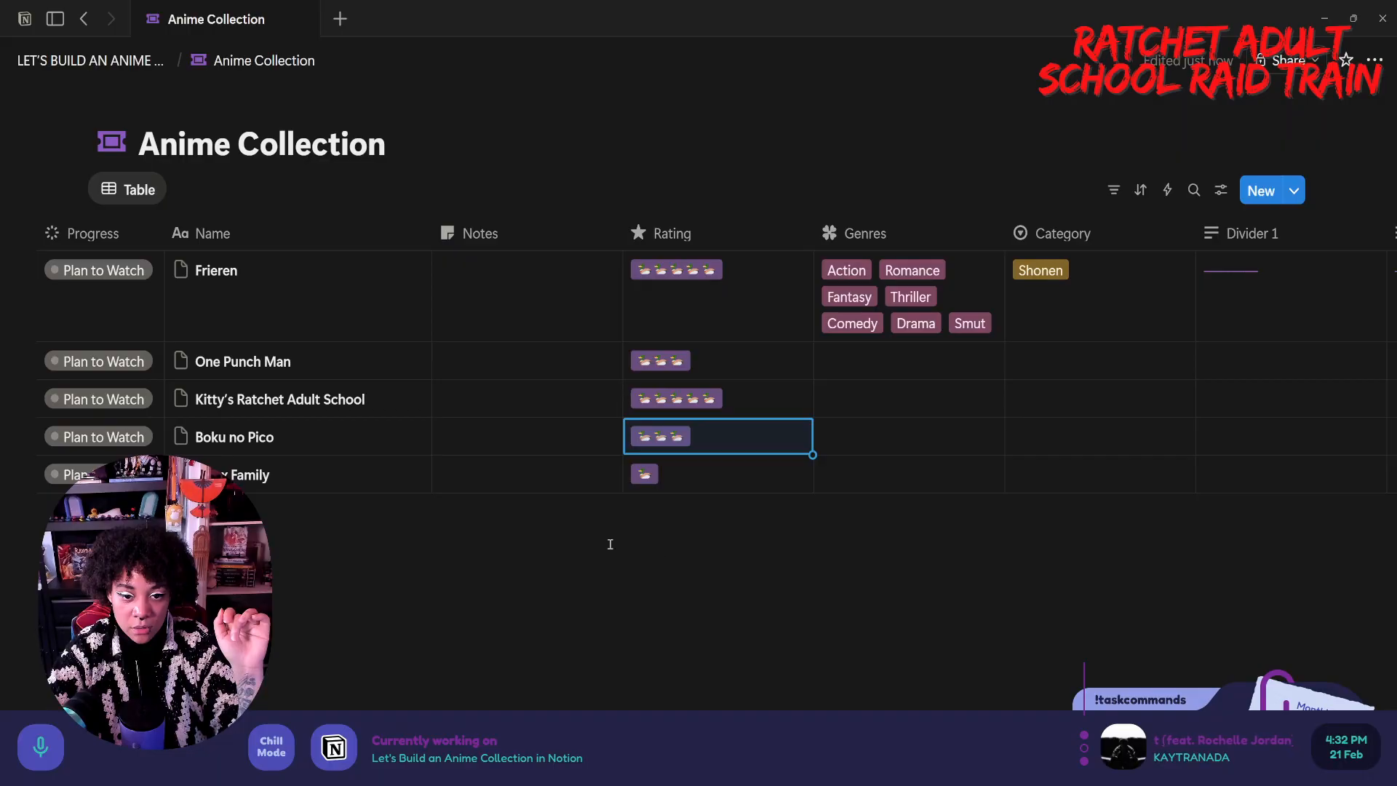
- Create a "Not Rated Yet" rating option and assign it to Spy x Family
left_click(693, 481)
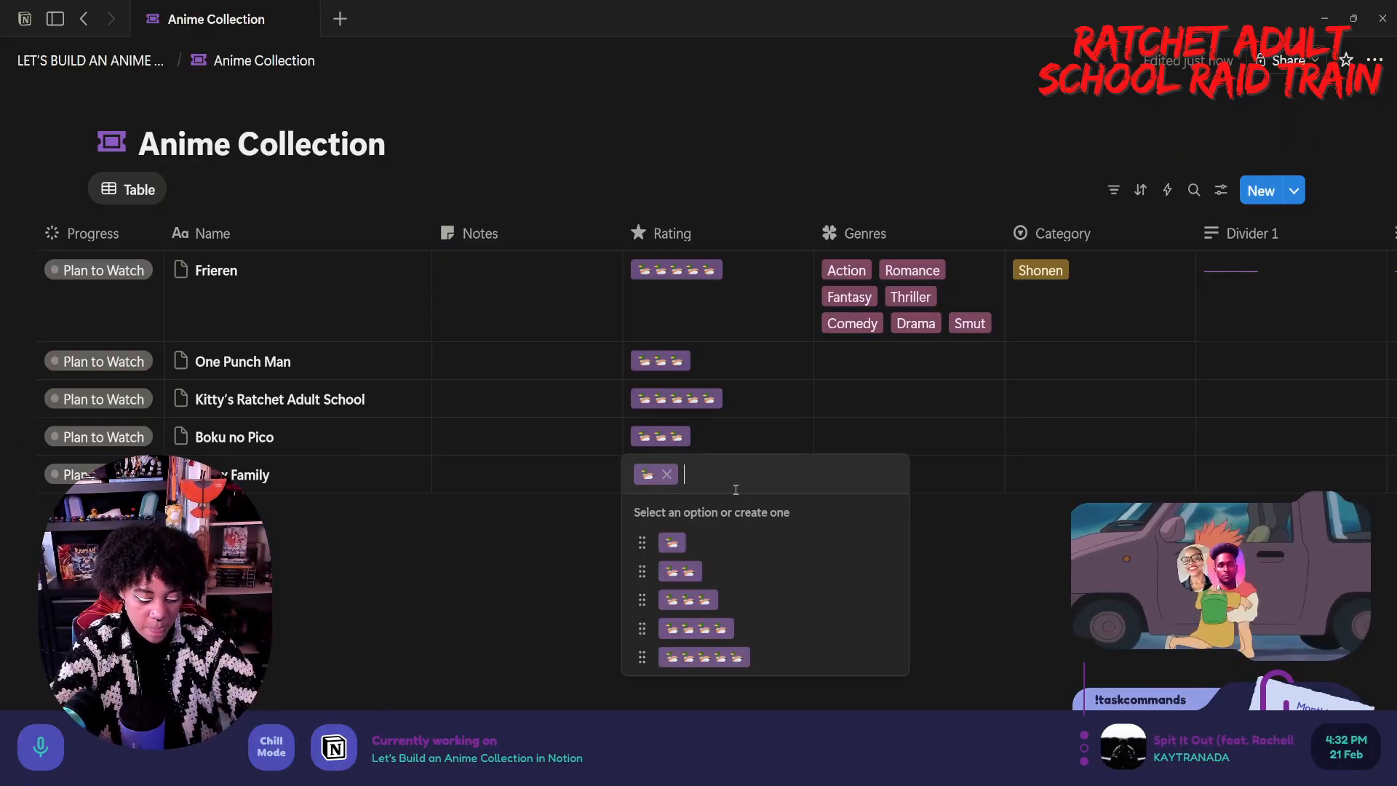
type("Not Rated")
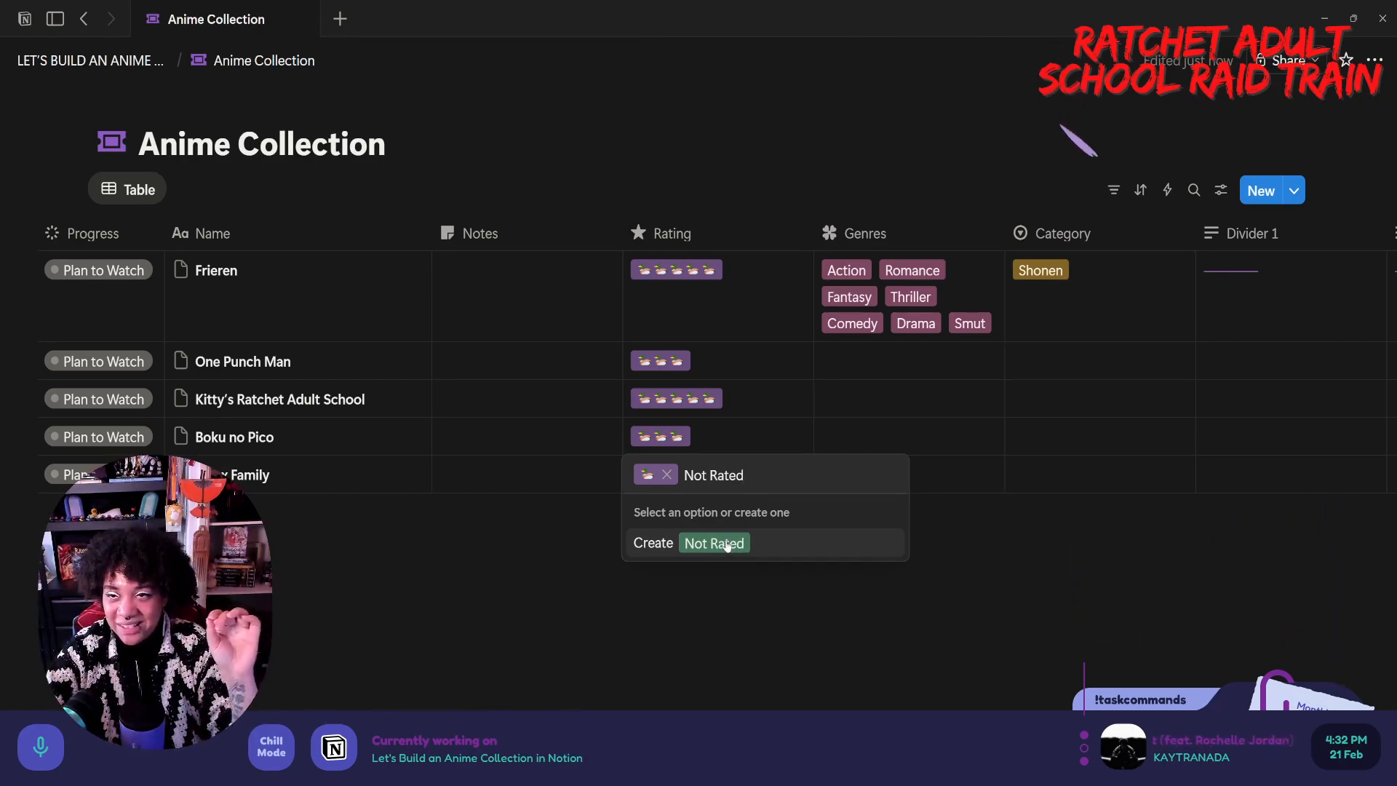
type(" Yet")
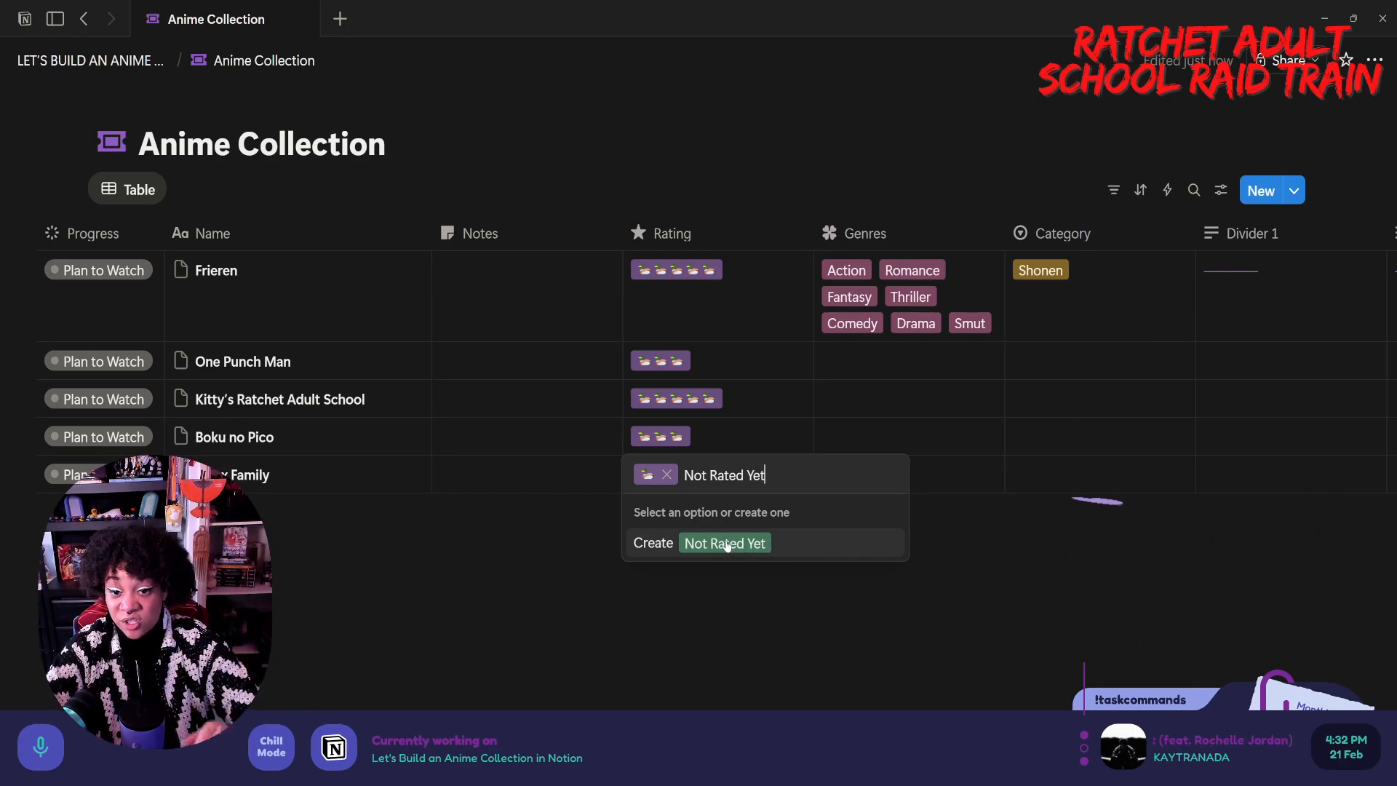
key("Return")
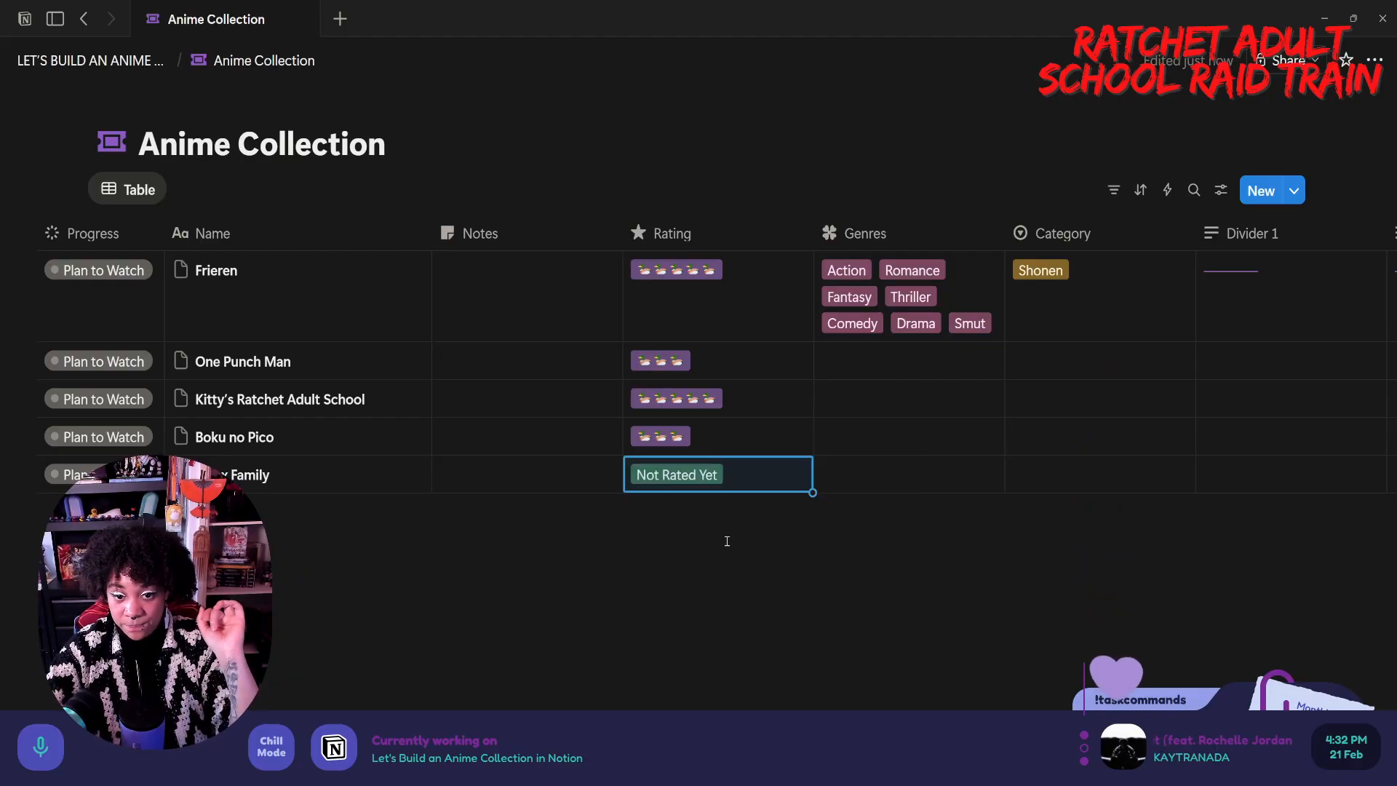
left_click(712, 477)
key("Escape")
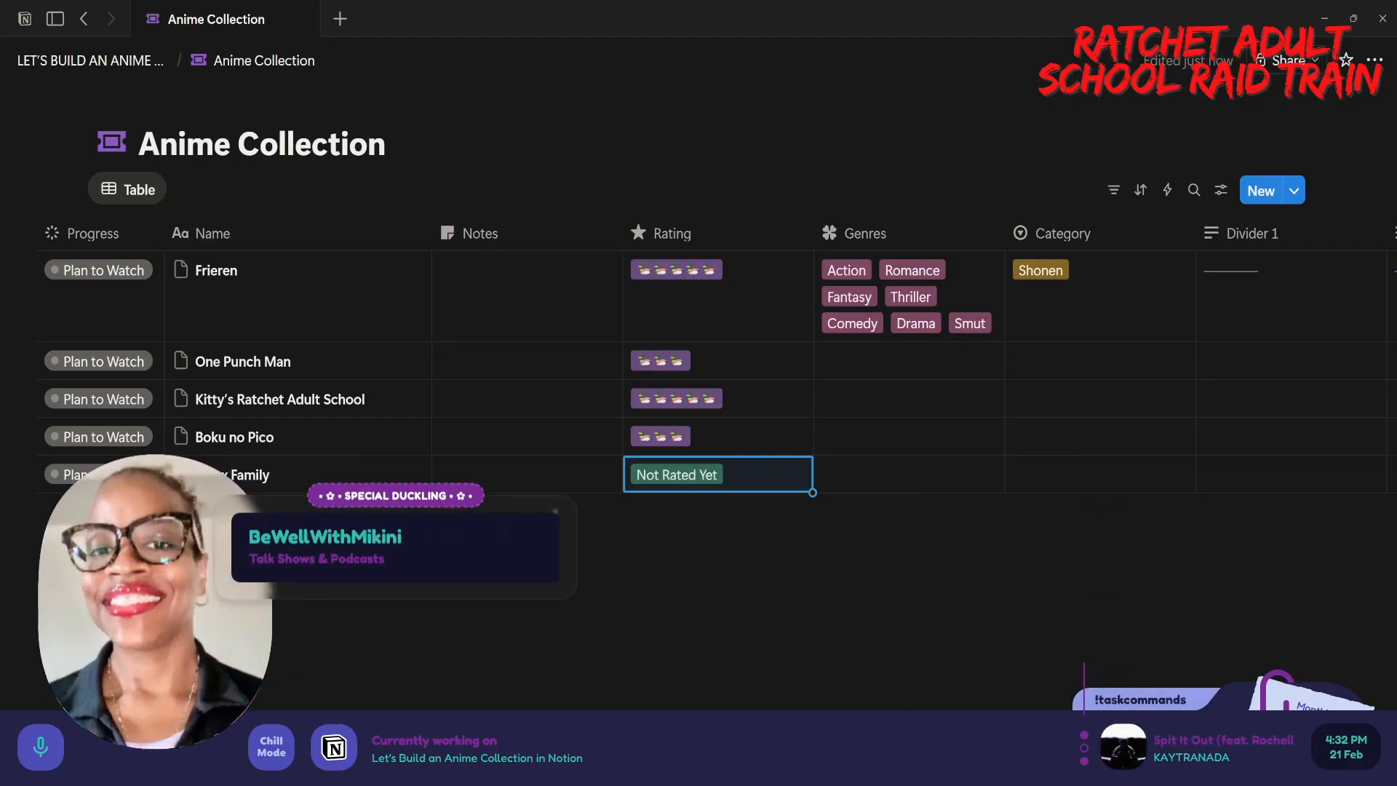
- Change the rating of Boku no Pico to one duck
left_click(669, 436)
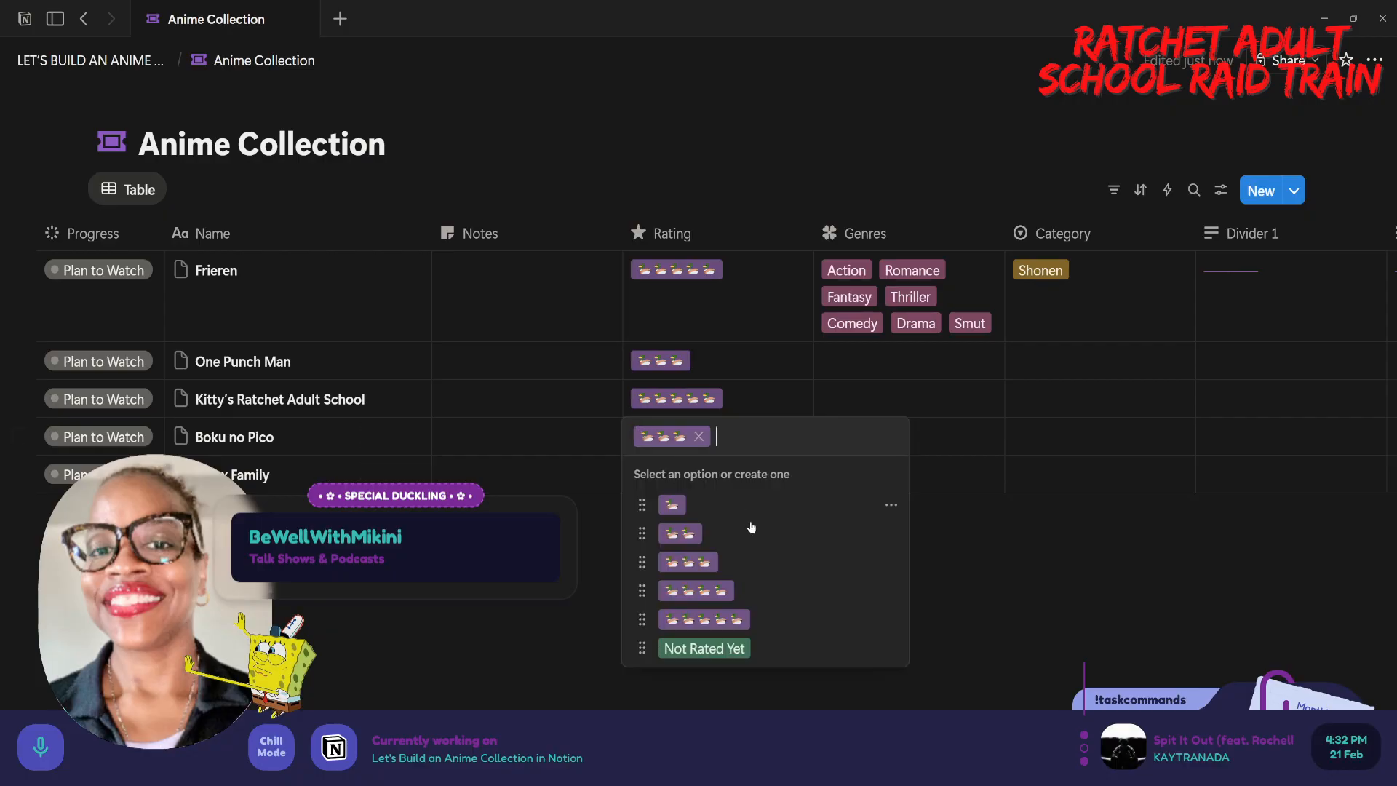
left_click(677, 504)
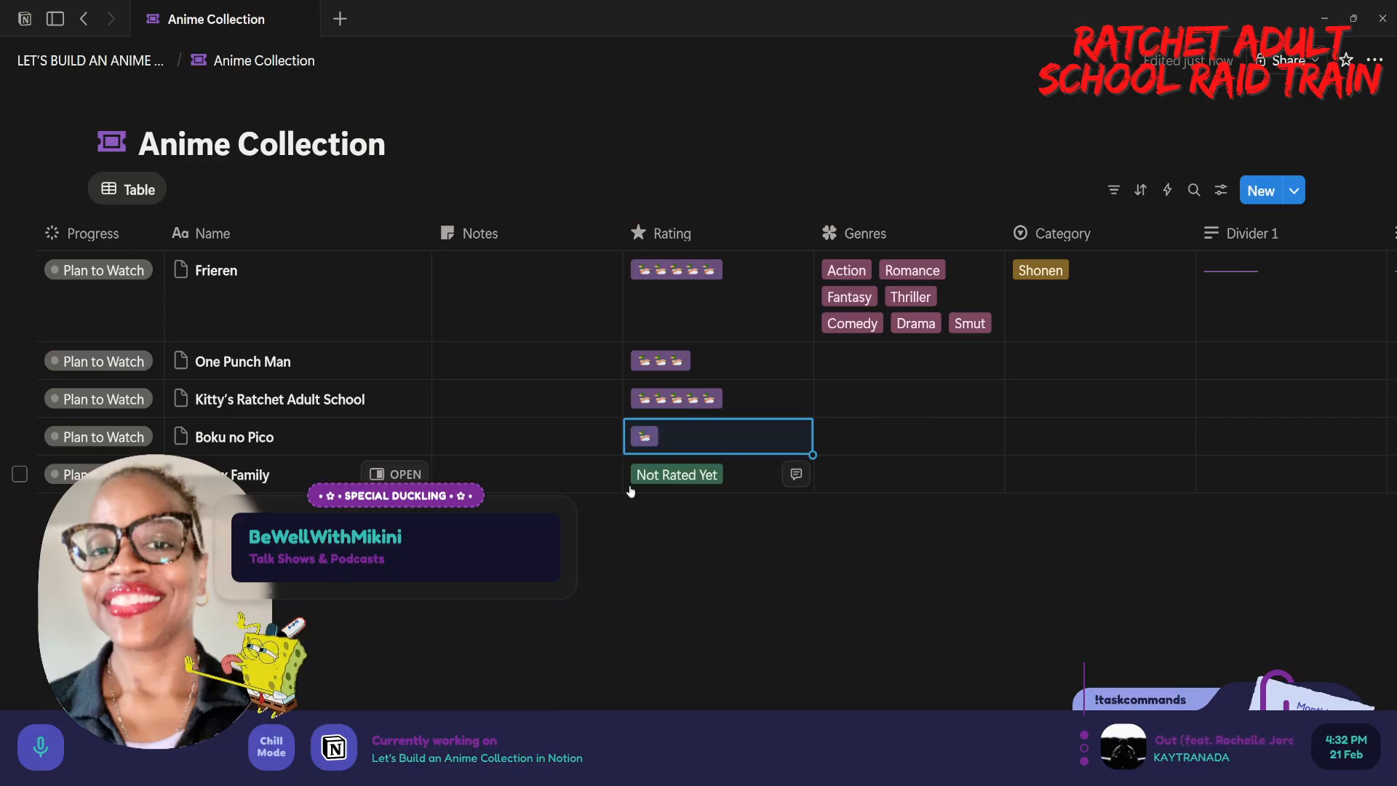
left_click(686, 448)
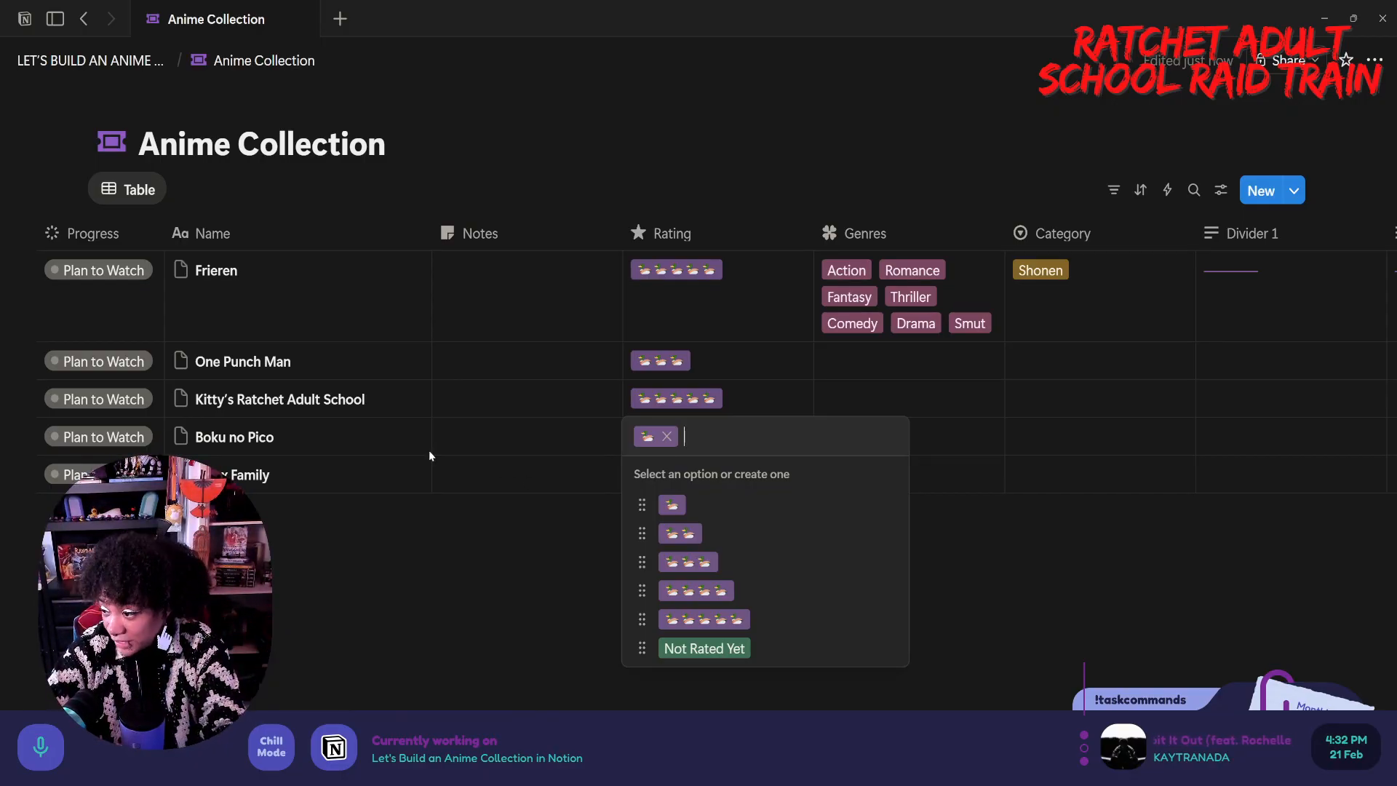
left_click(80, 61)
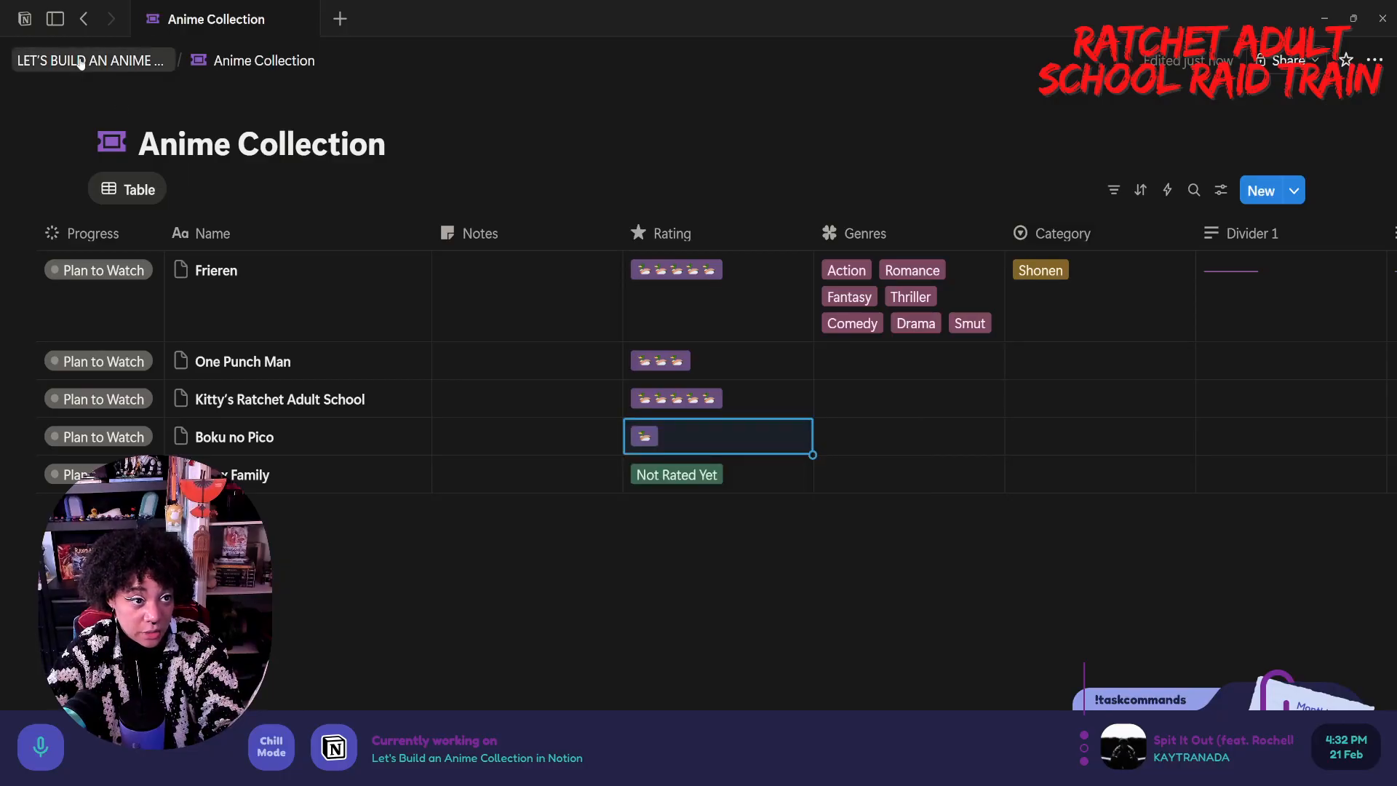
- Open the parent page LET'S BUILD AN ANIME COLLECTION and insert a trash emoji on the blank line under the star and duck emojis
left_click(80, 61)
left_click(287, 483)
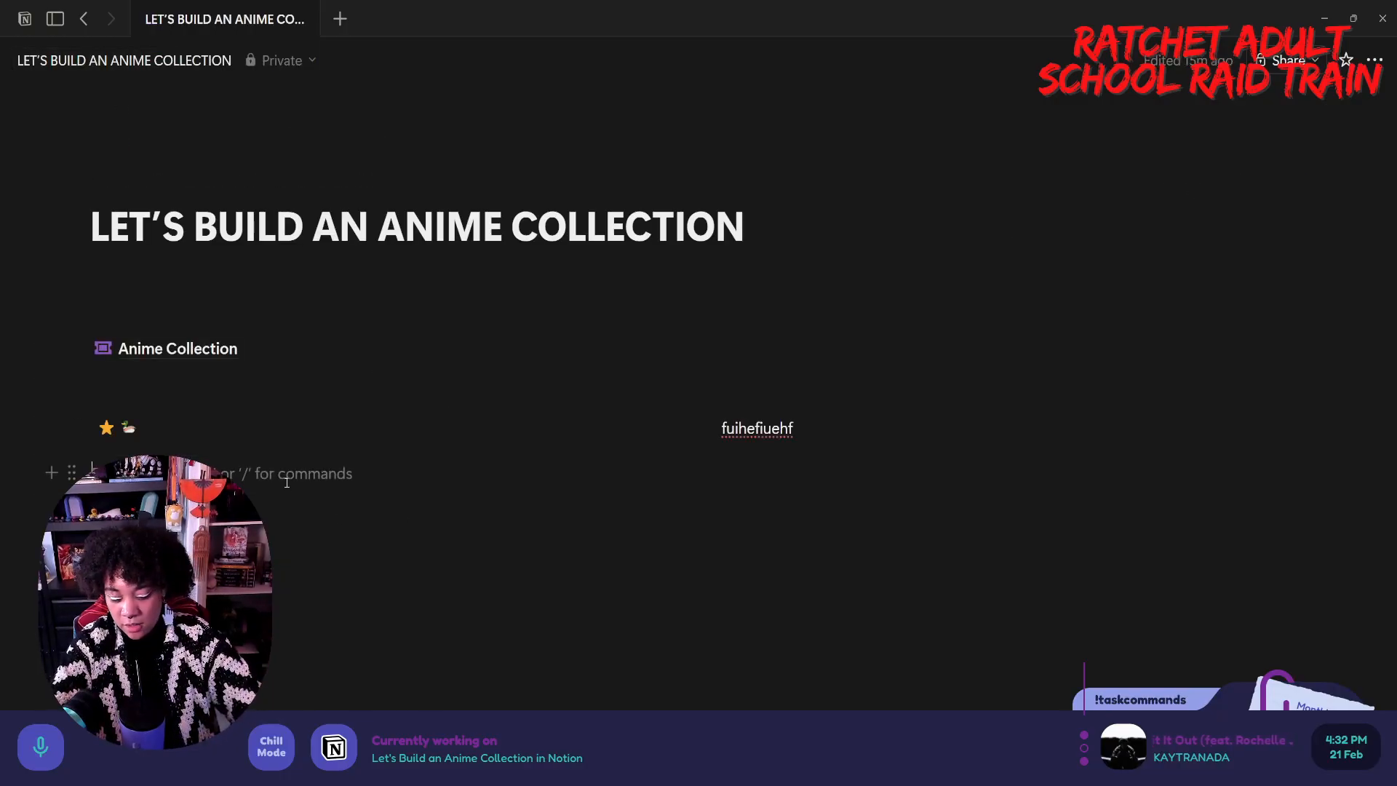
type("/emoji")
key("Return")
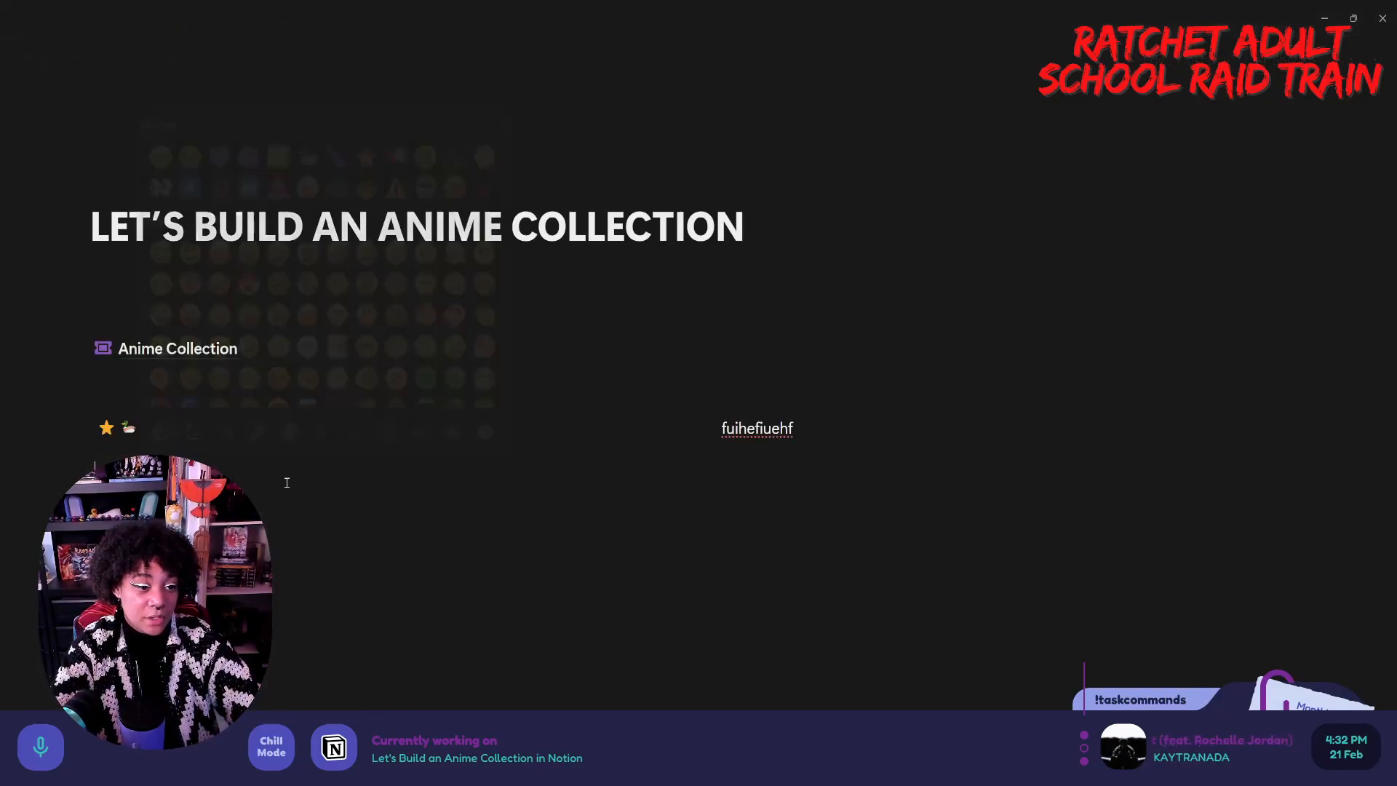
type("tran")
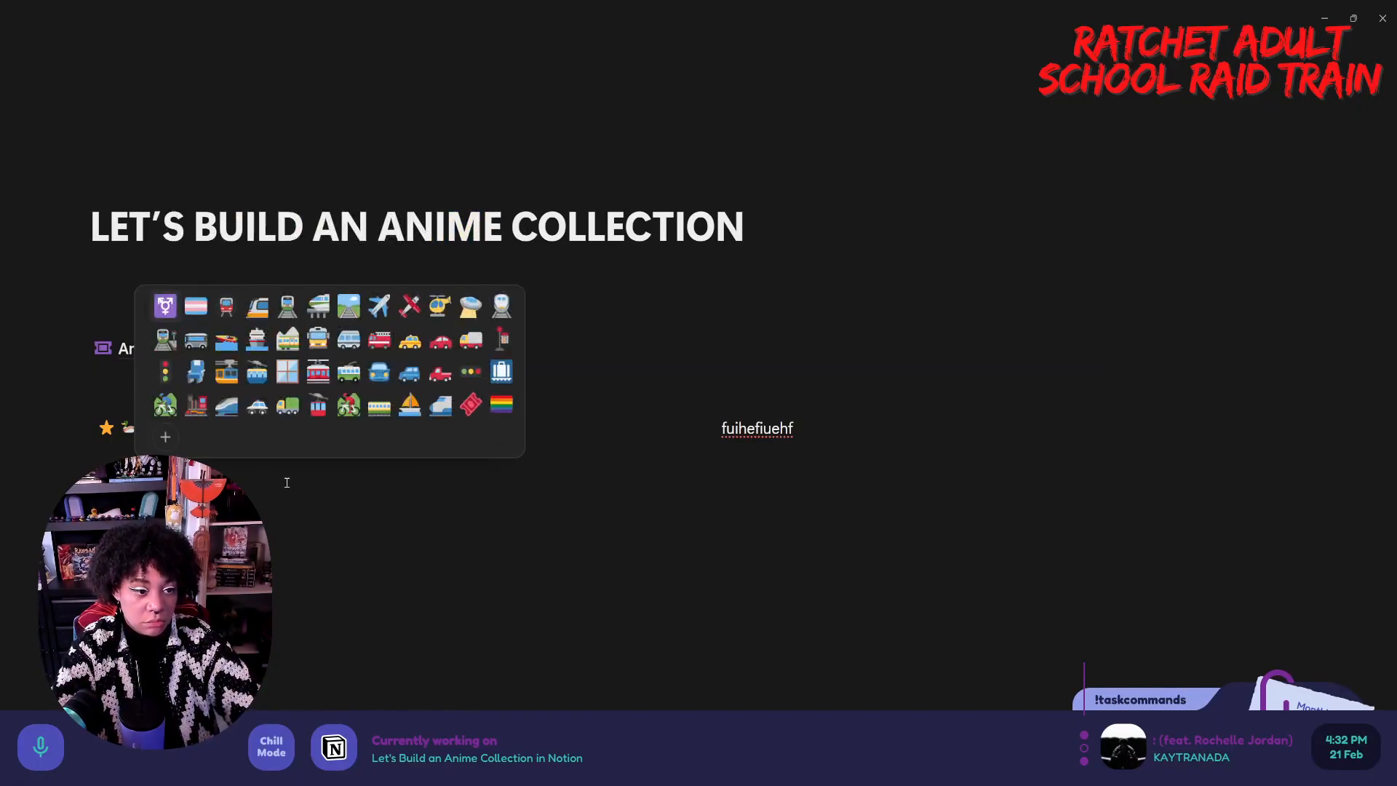
type("sh")
key("Return")
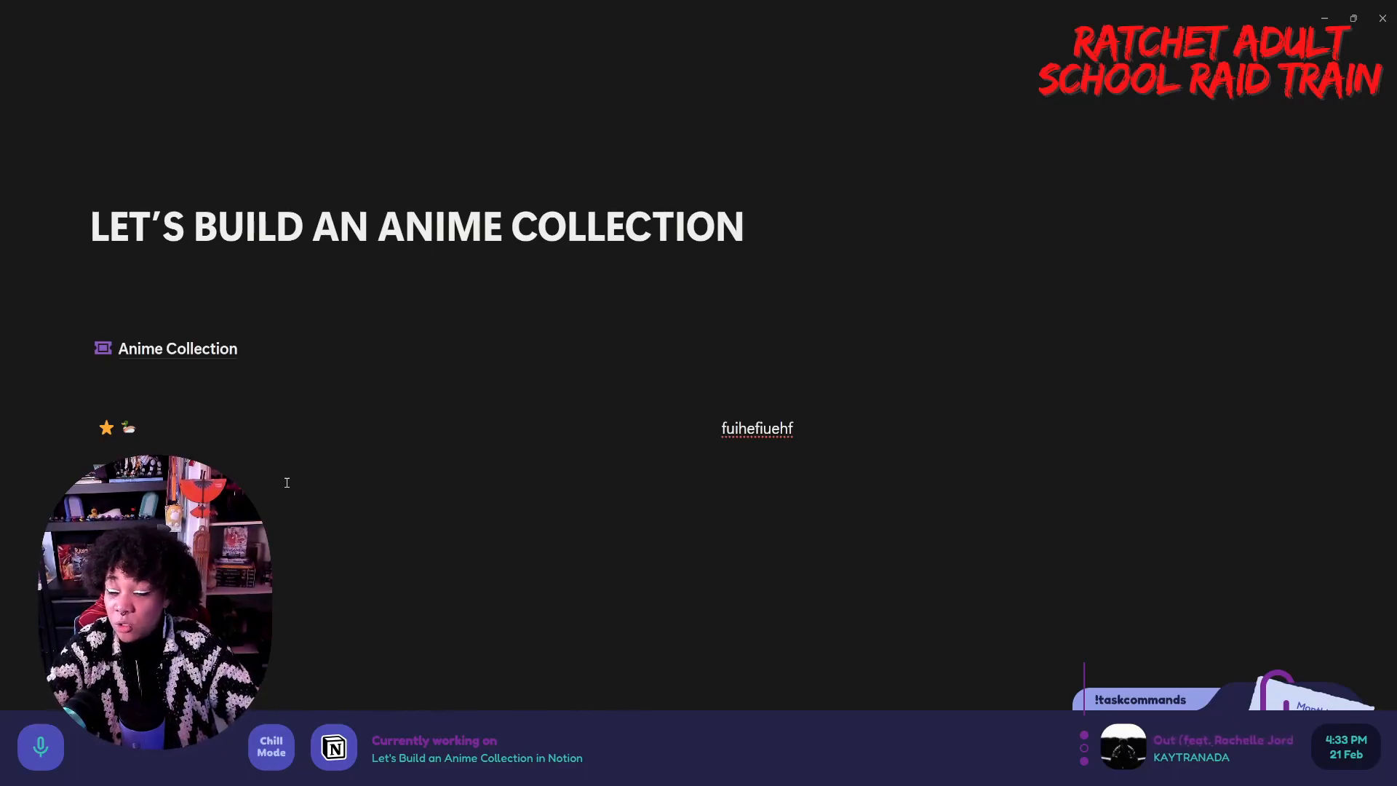
left_click(153, 388)
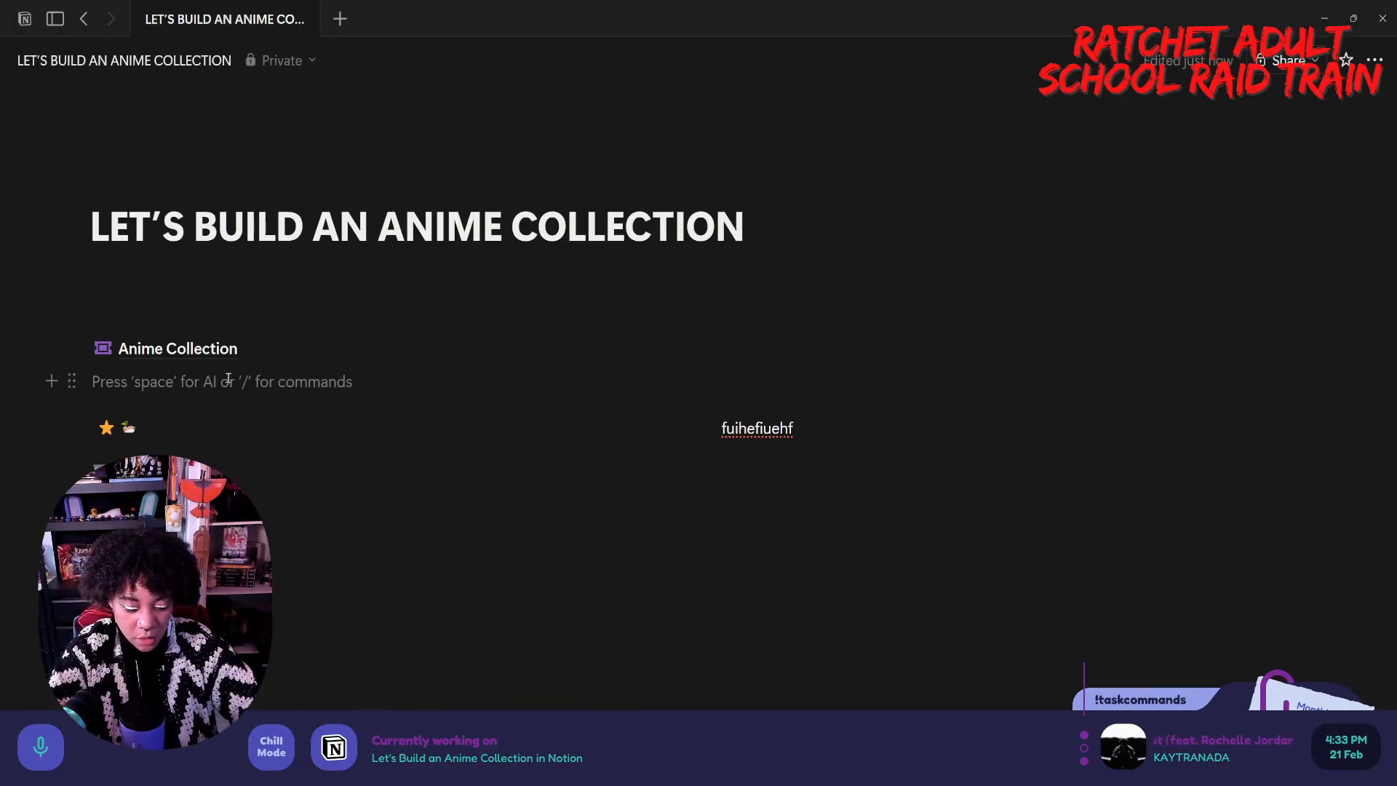
type(":")
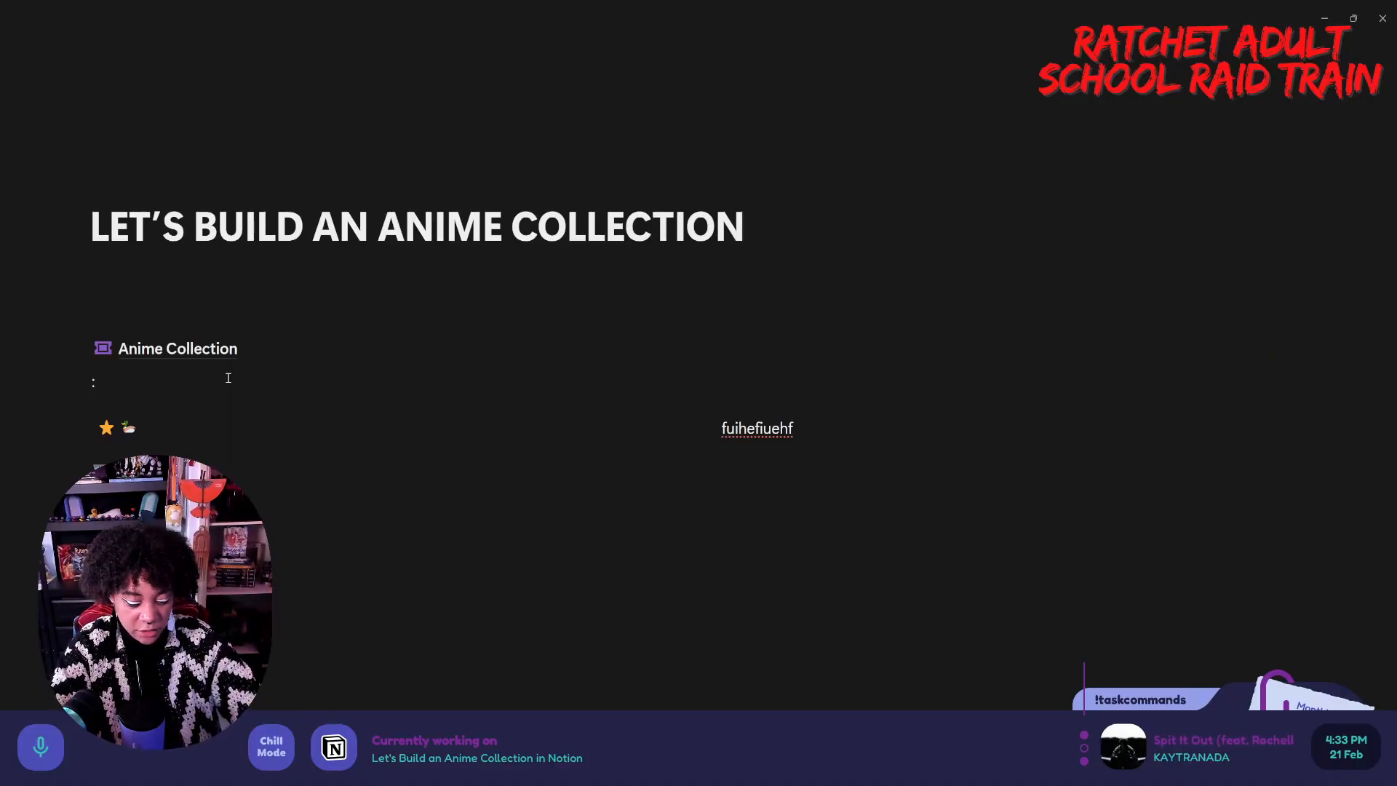
key("BackSpace")
type(":sob")
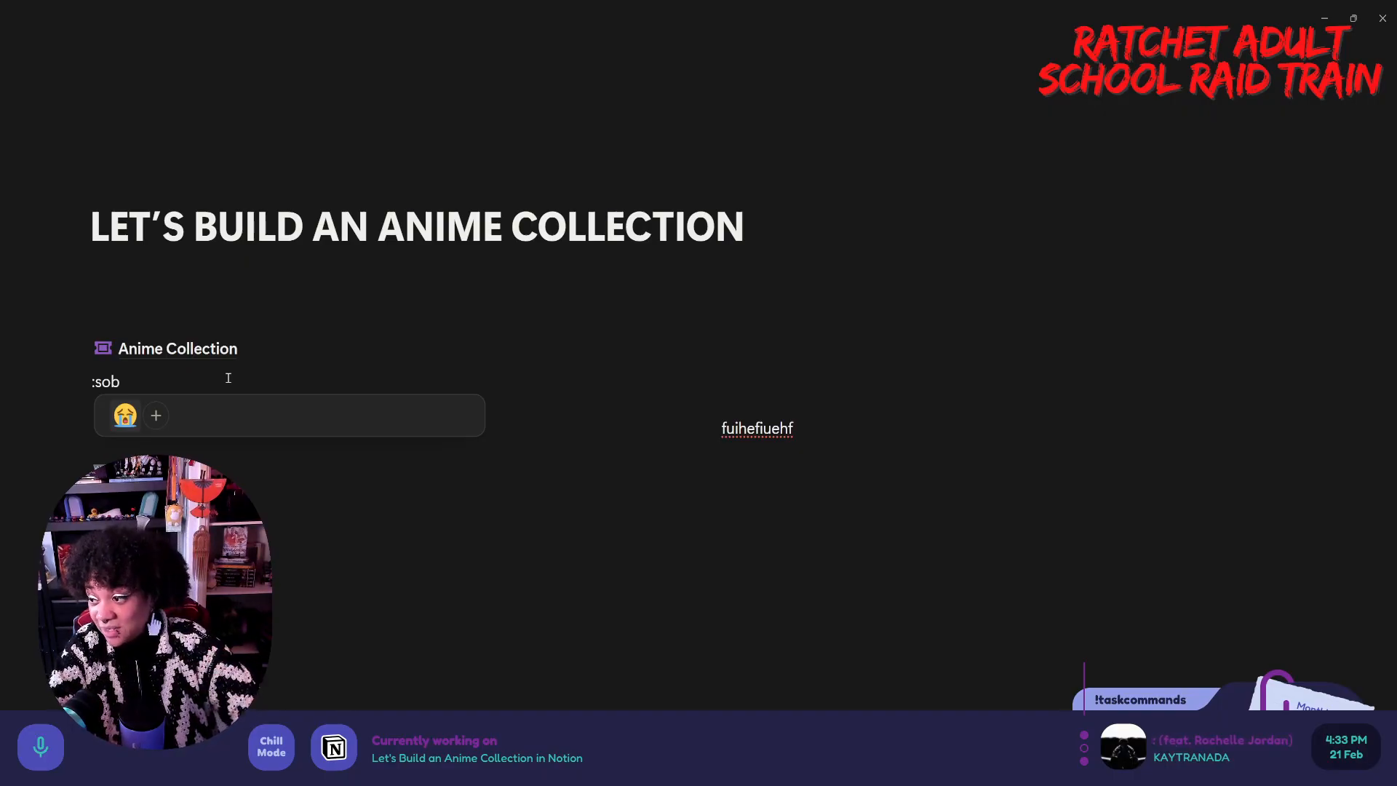
key("BackSpace")
key("BackSpace")
key("BackSpace")
type("tras")
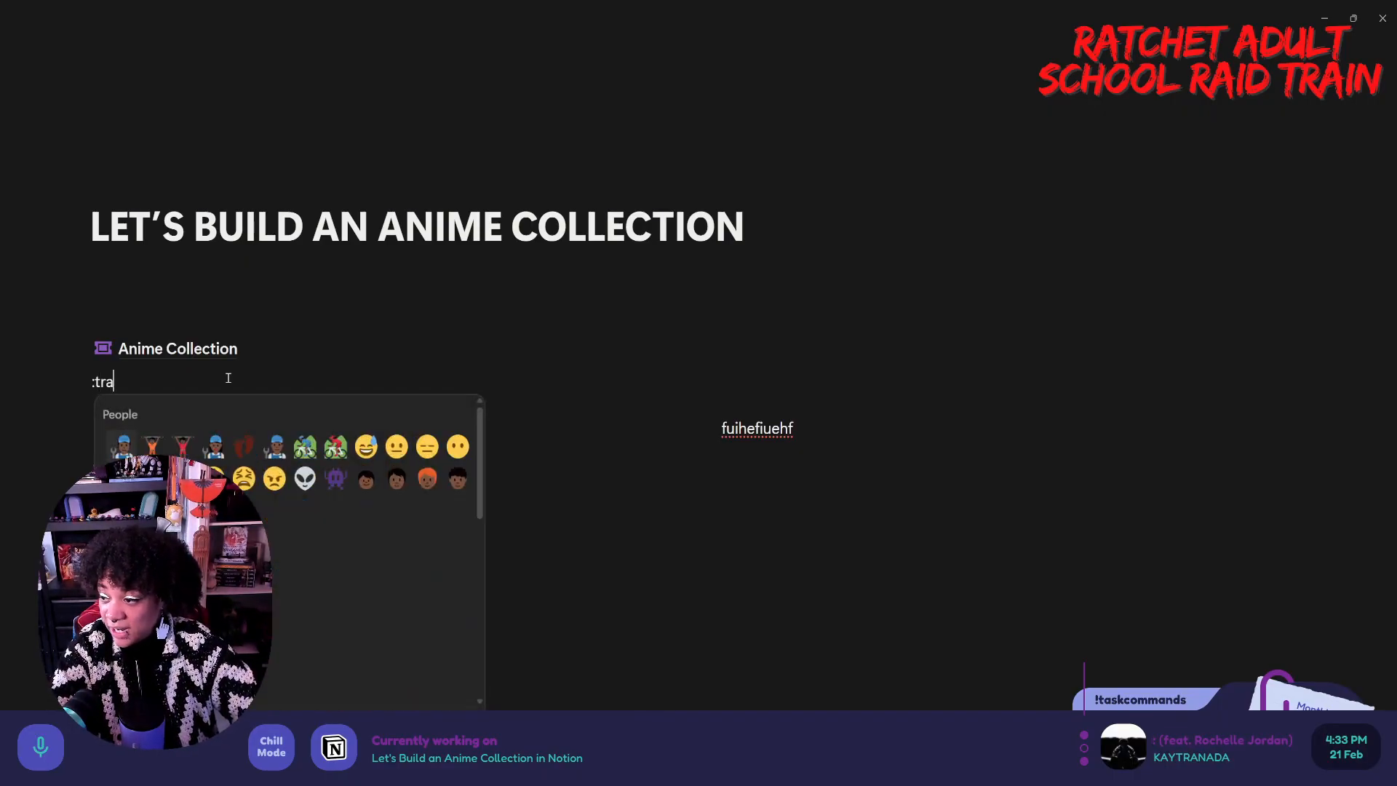
key("BackSpace")
key("BackSpace")
key("BackSpace")
key("BackSpace")
type("egg")
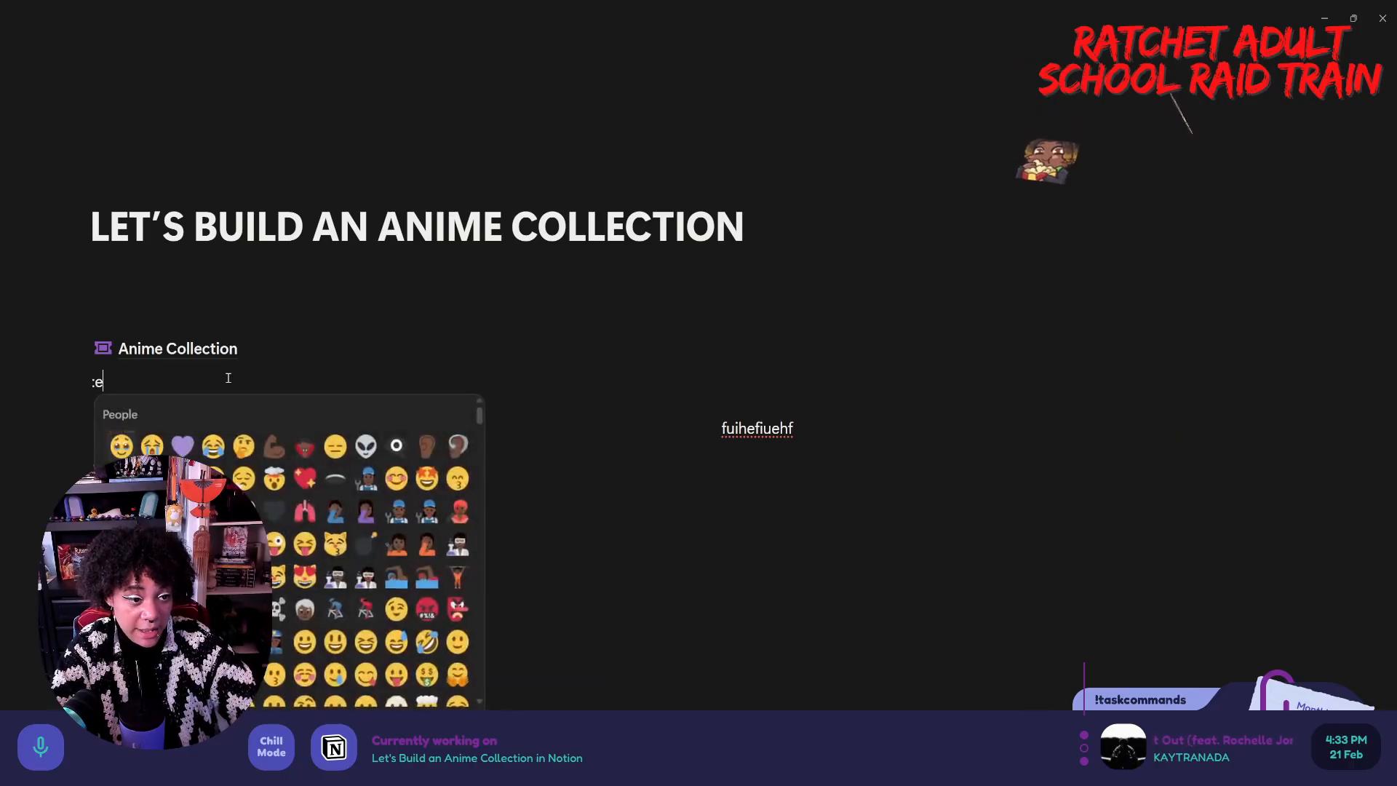
key("BackSpace")
key("BackSpace")
key("BackSpace")
key("BackSpace")
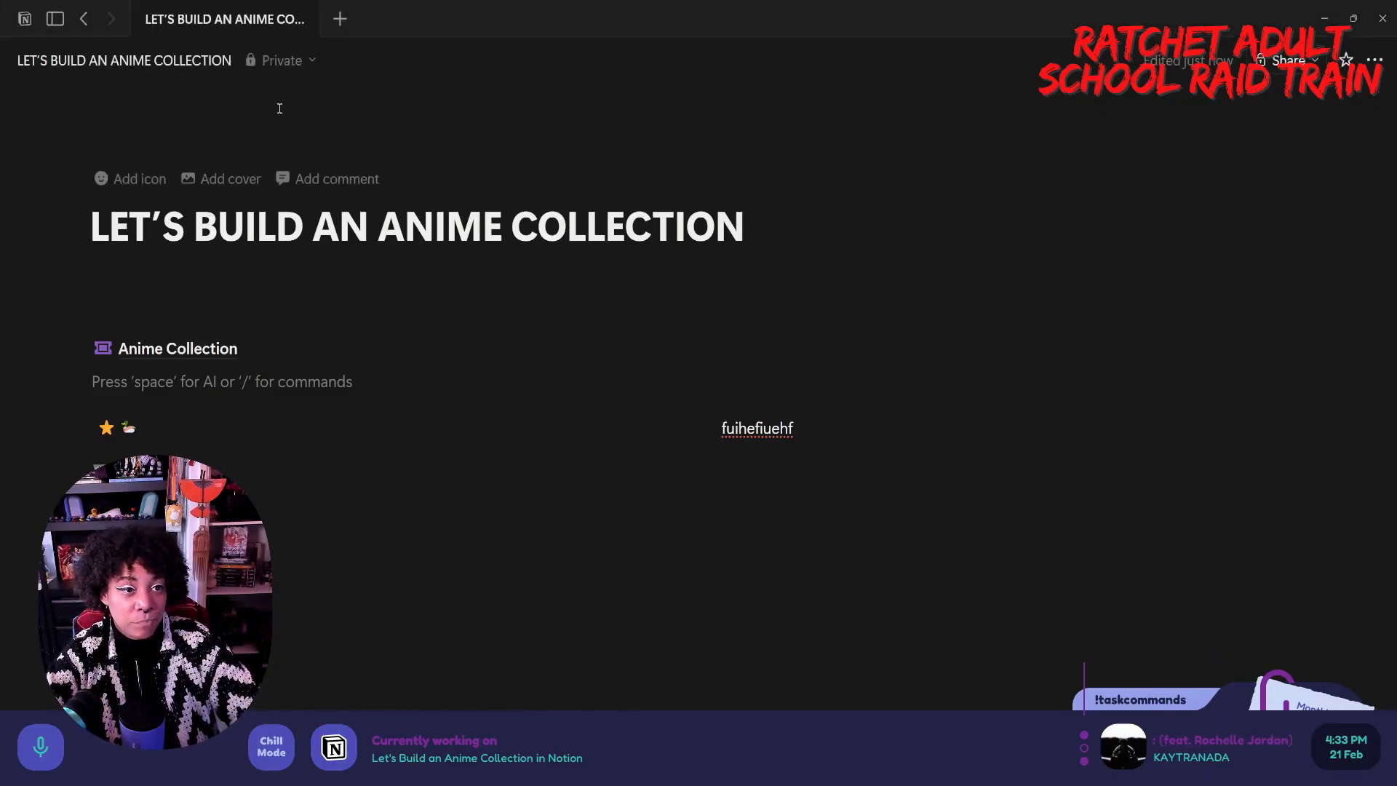
- Reopen the Anime Collection database and give Spy x Family a new rating option consisting of a wastebasket emoji
left_click(182, 348)
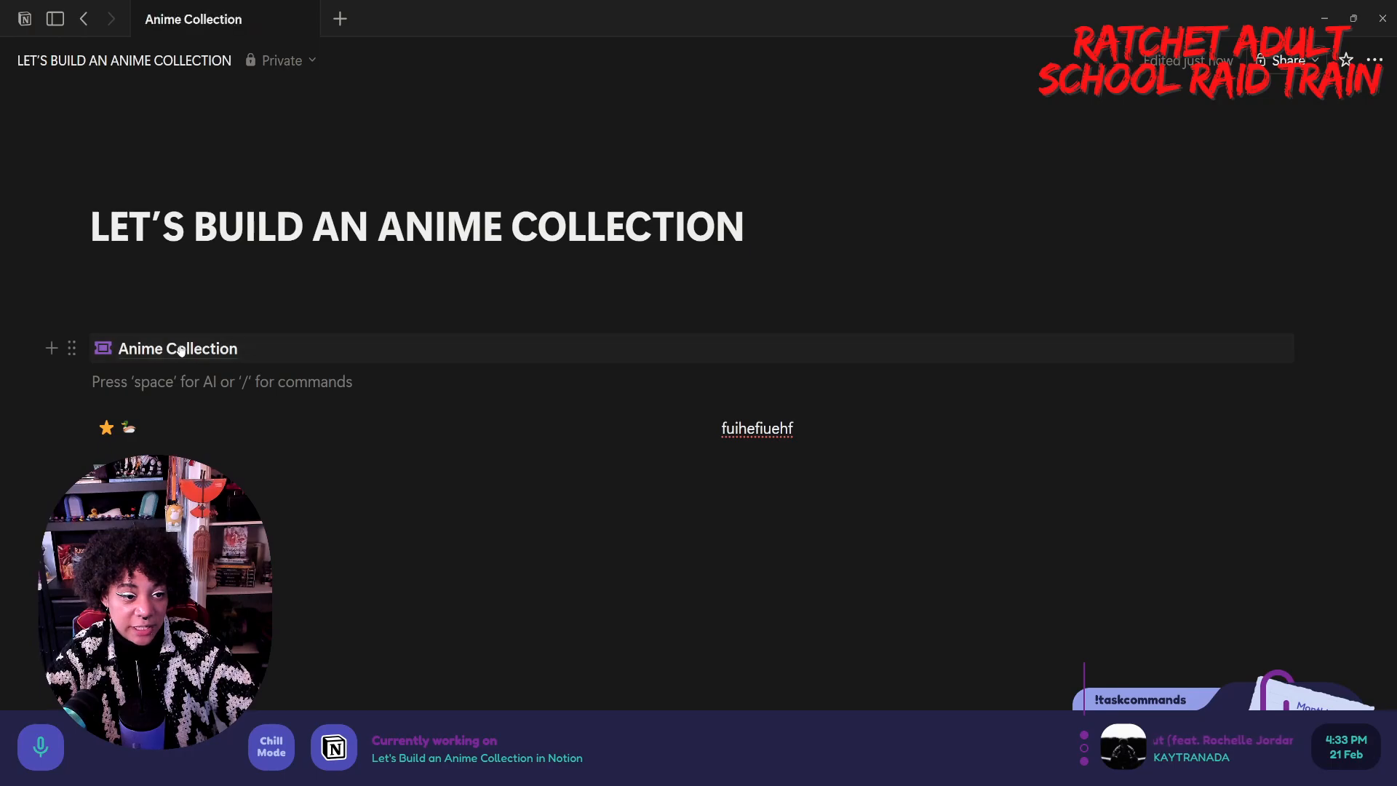
left_click(773, 474)
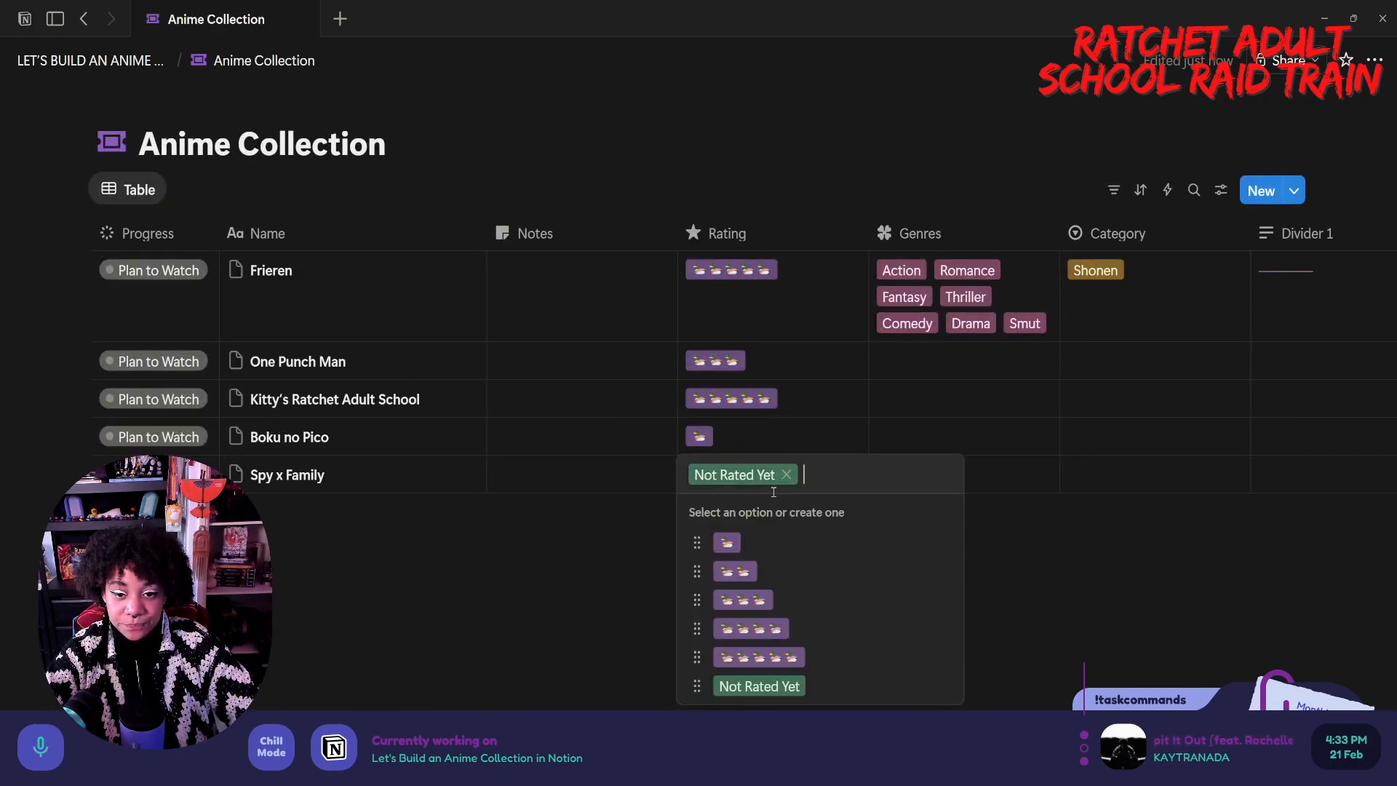
type("🗑")
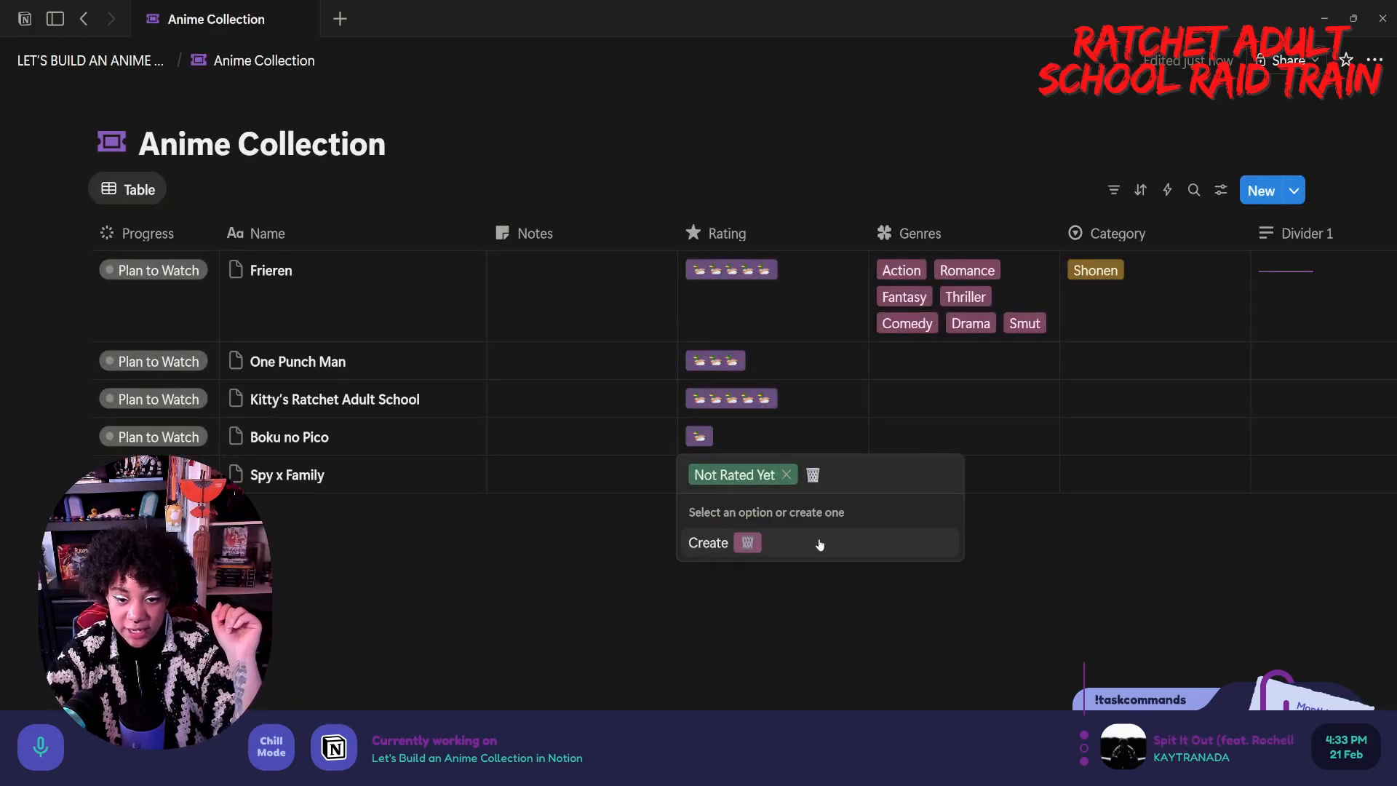
left_click(819, 544)
- Set the color of the new wastebasket rating option to Default
left_click(847, 474)
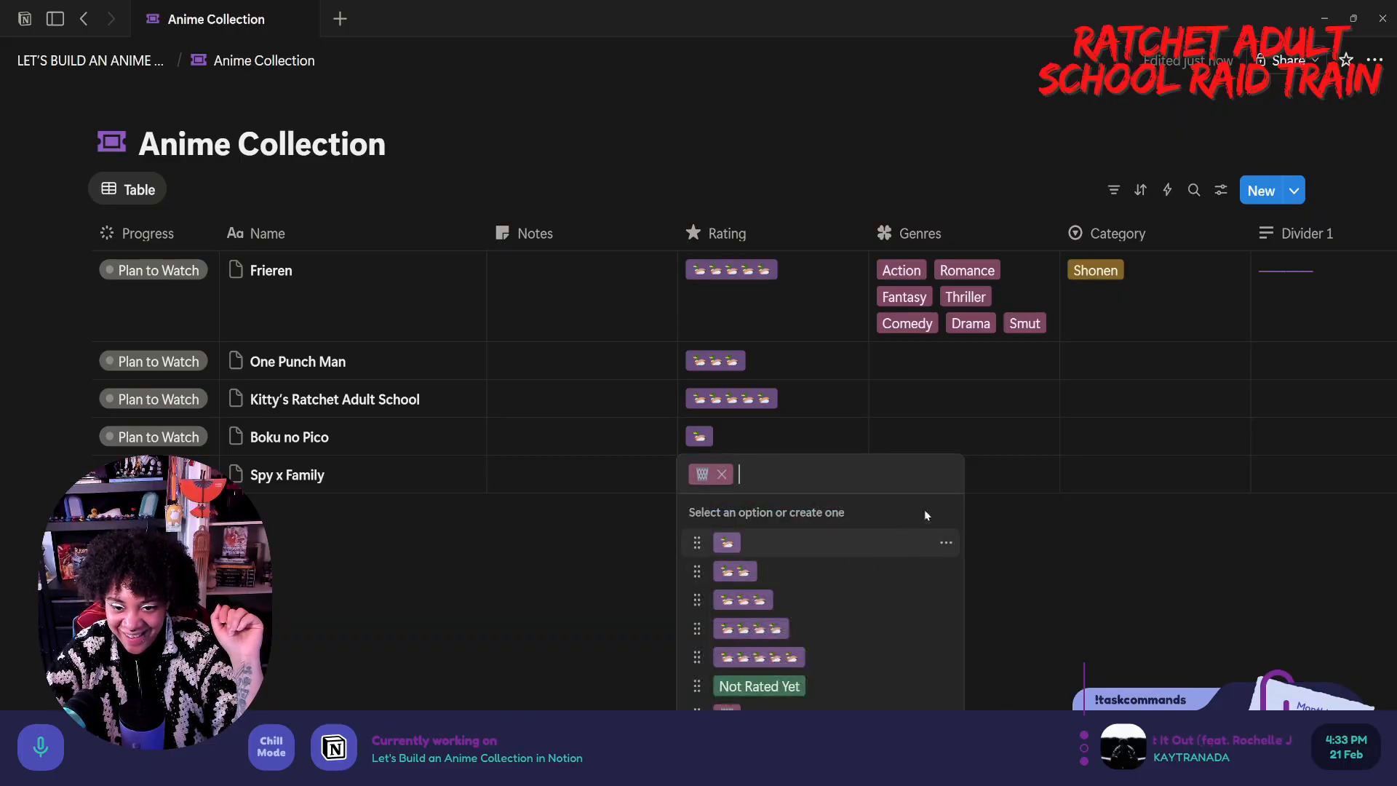
left_click(945, 707)
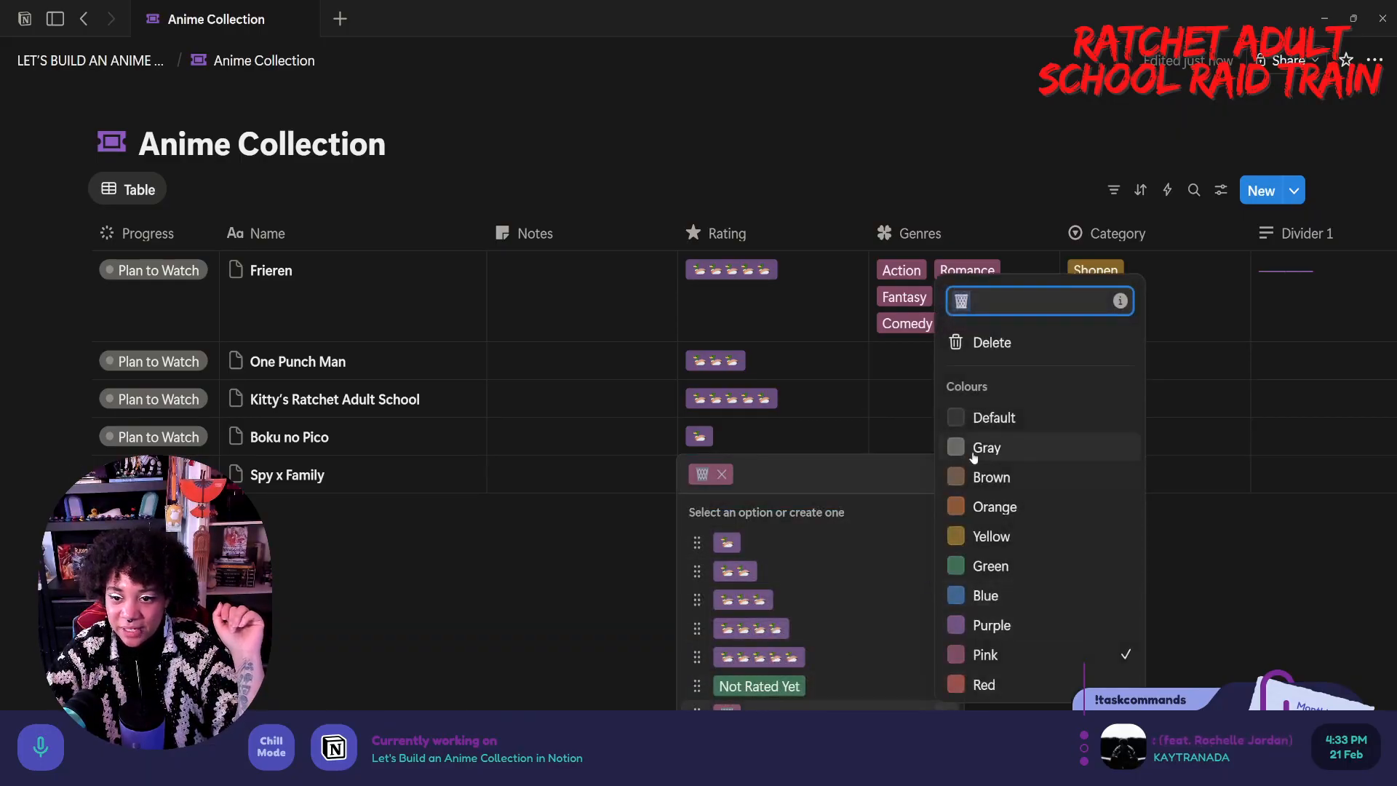
left_click(983, 419)
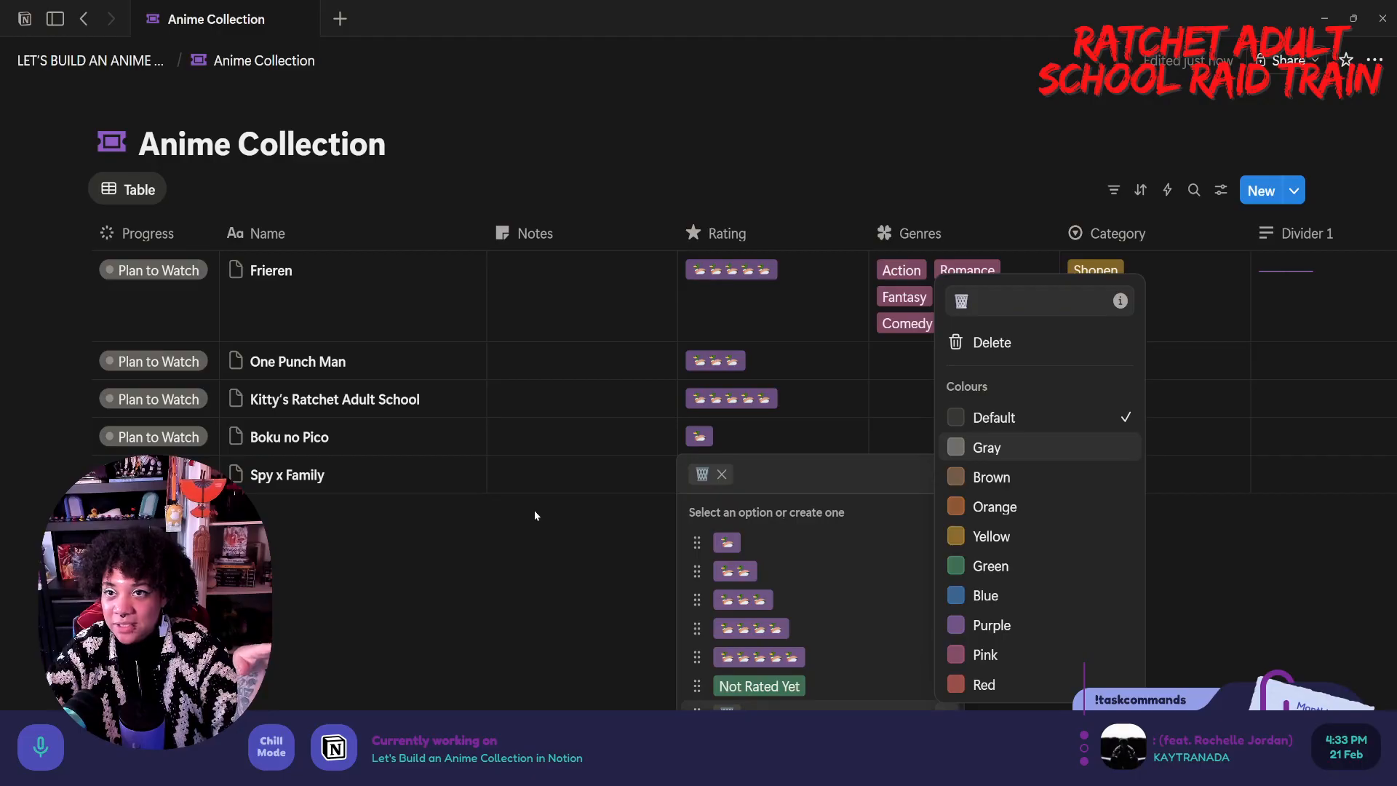
key("Escape")
key("Escape")
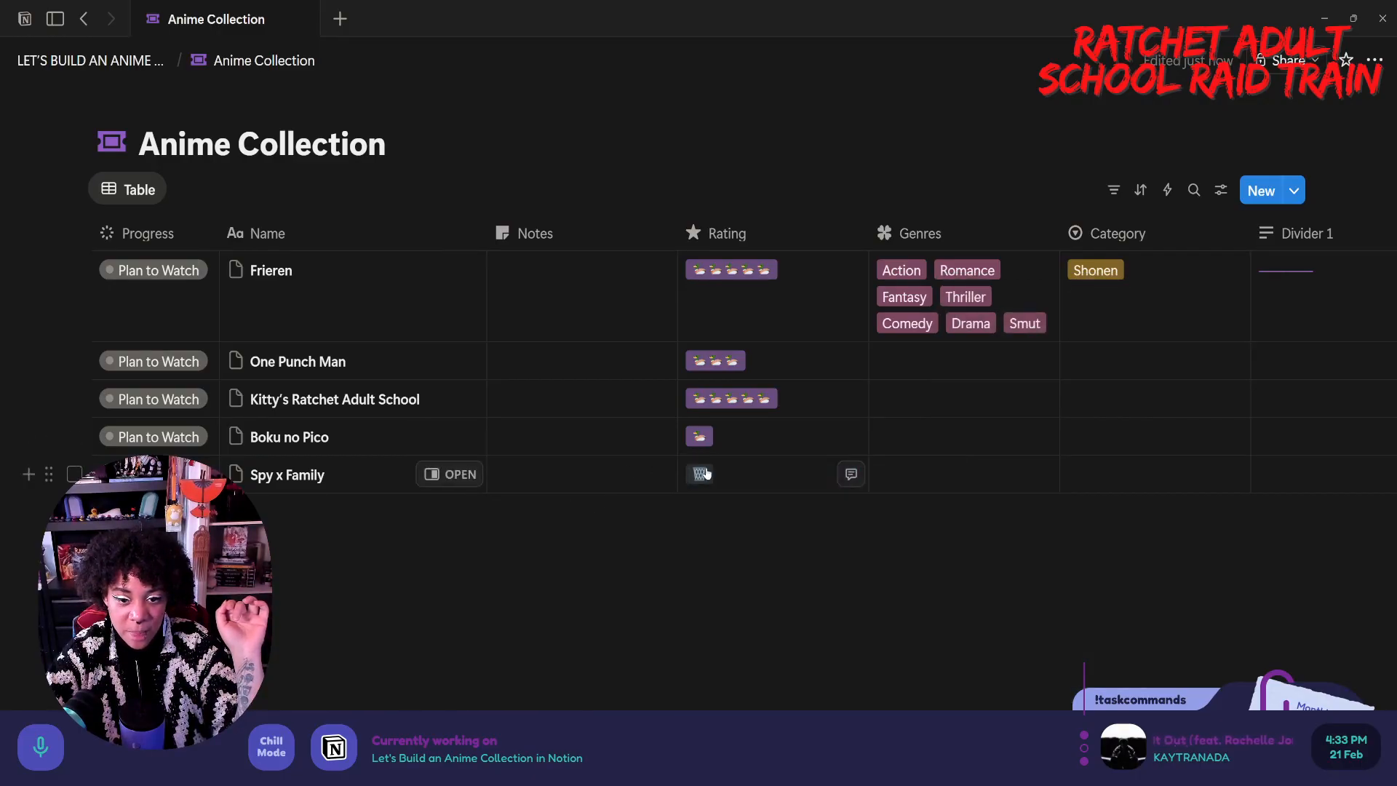
- Set the ratings to Not Rated Yet for Spy x Family, the wastebasket for Boku no Pico and four ducks for One Punch Man
left_click(705, 474)
left_click(756, 685)
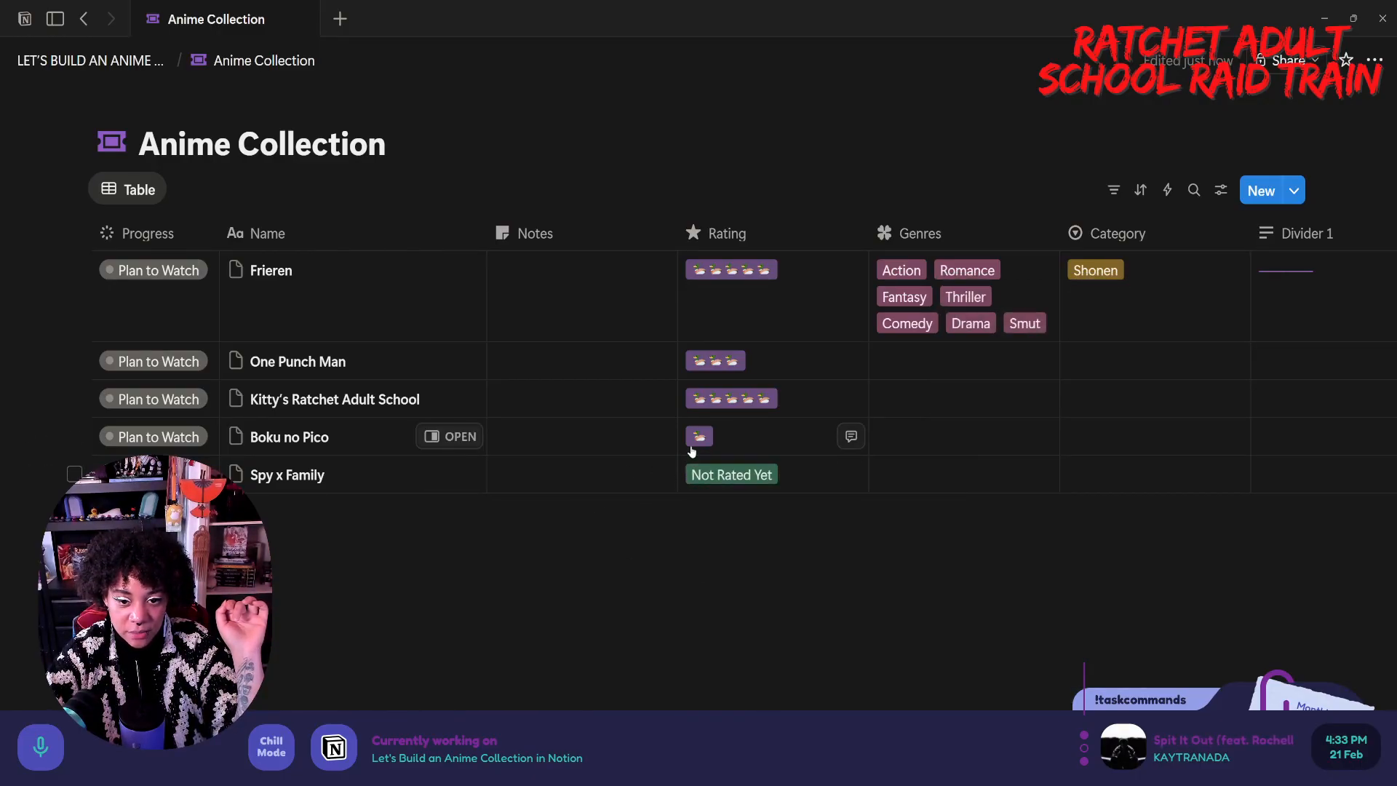
left_click(691, 451)
left_click(722, 676)
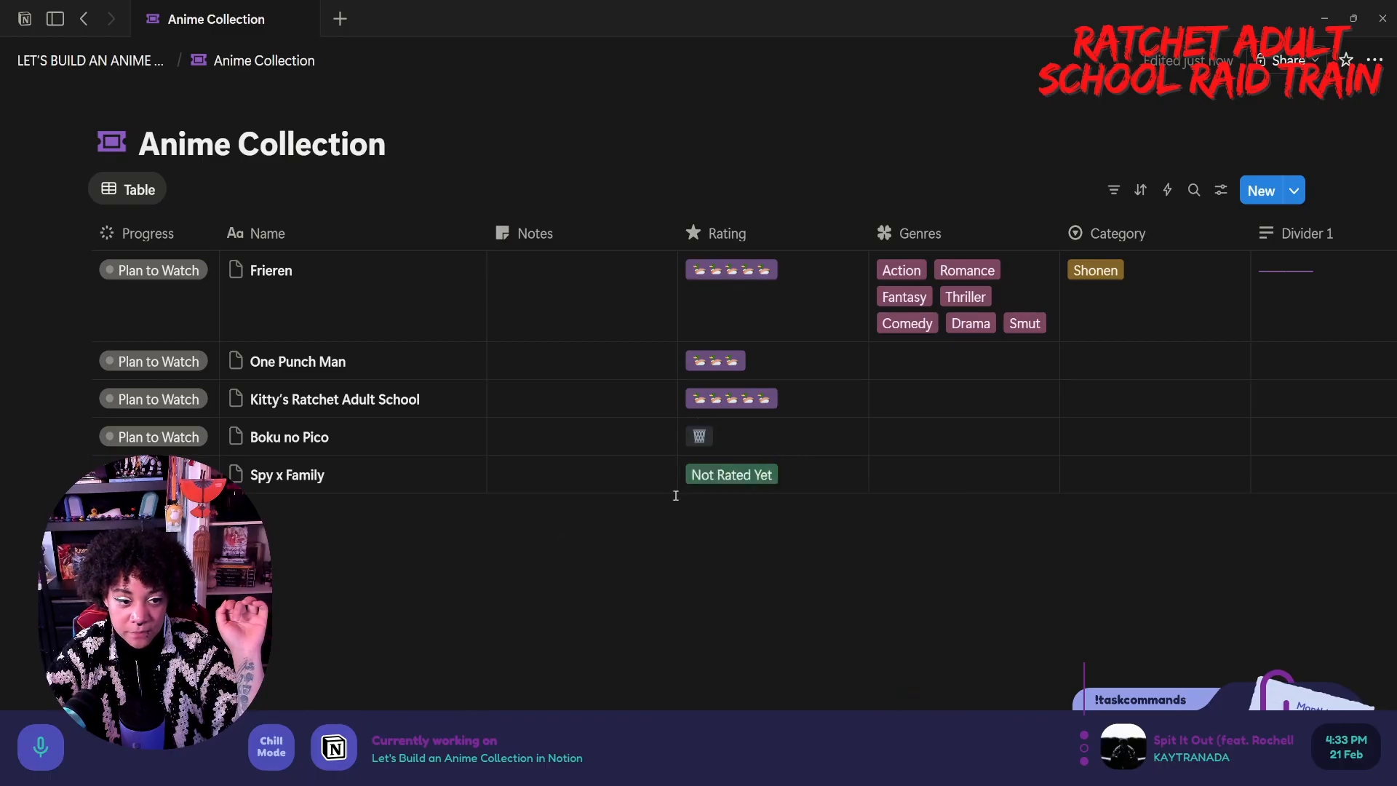
left_click(848, 360)
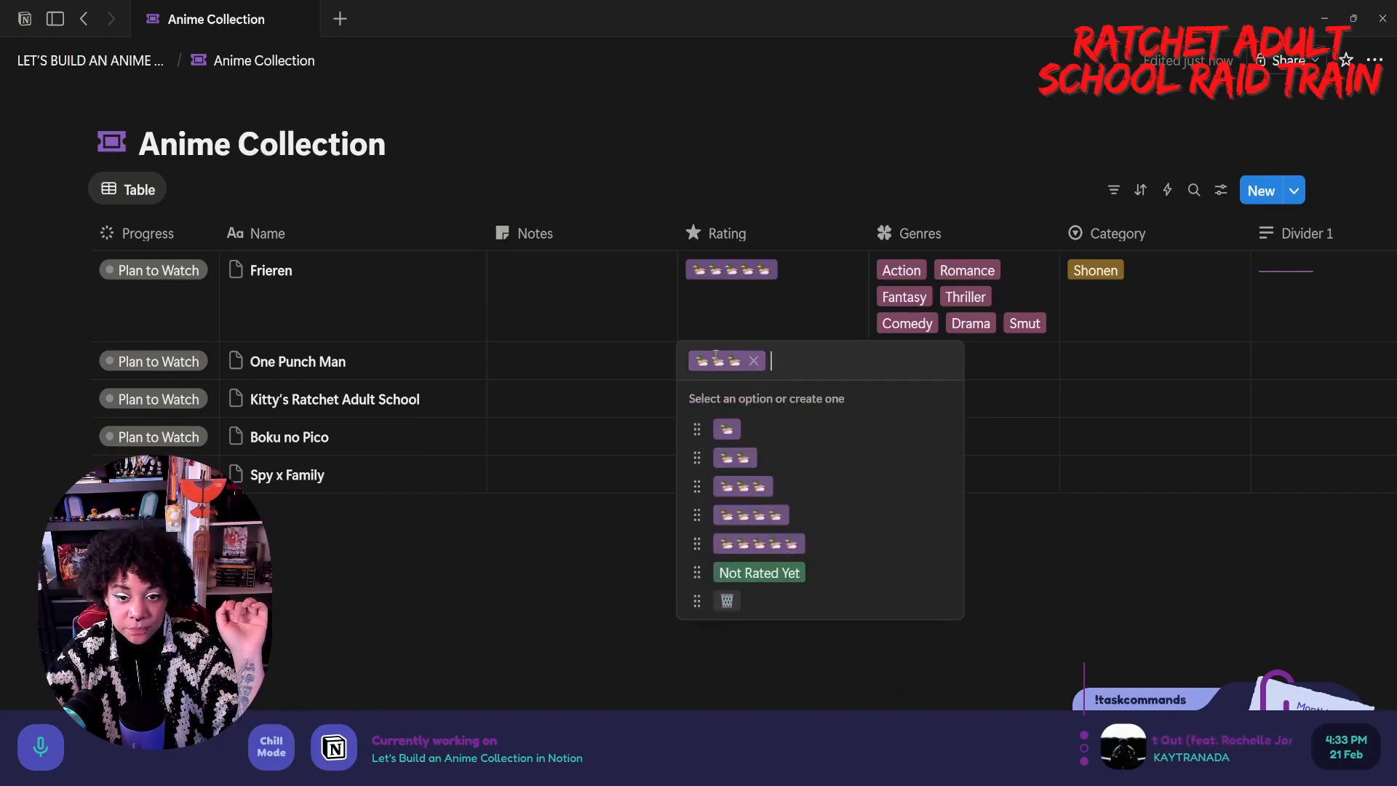
left_click(780, 518)
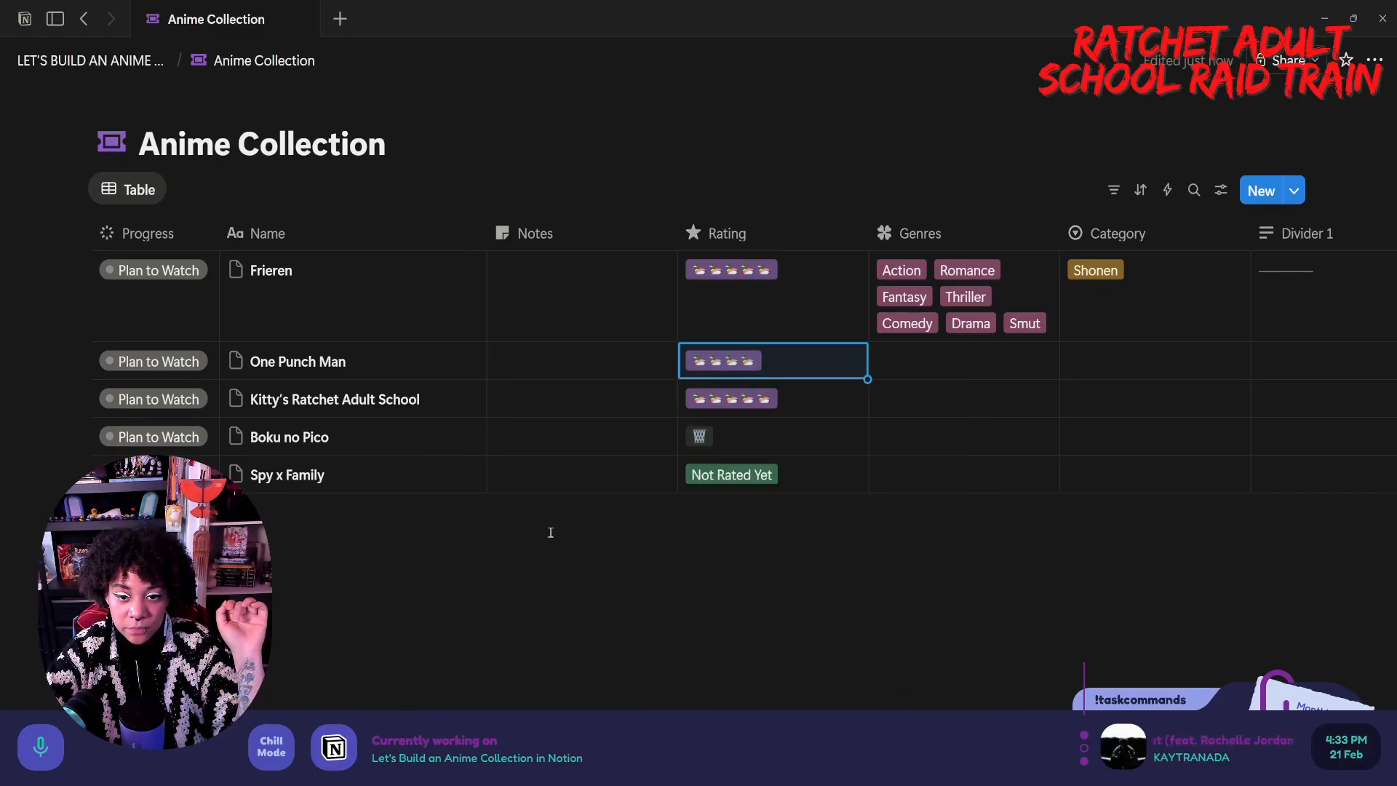
- Enter the note "What did I just watch" for Boku no Pico
left_click(597, 397)
key("Down")
type("Cu")
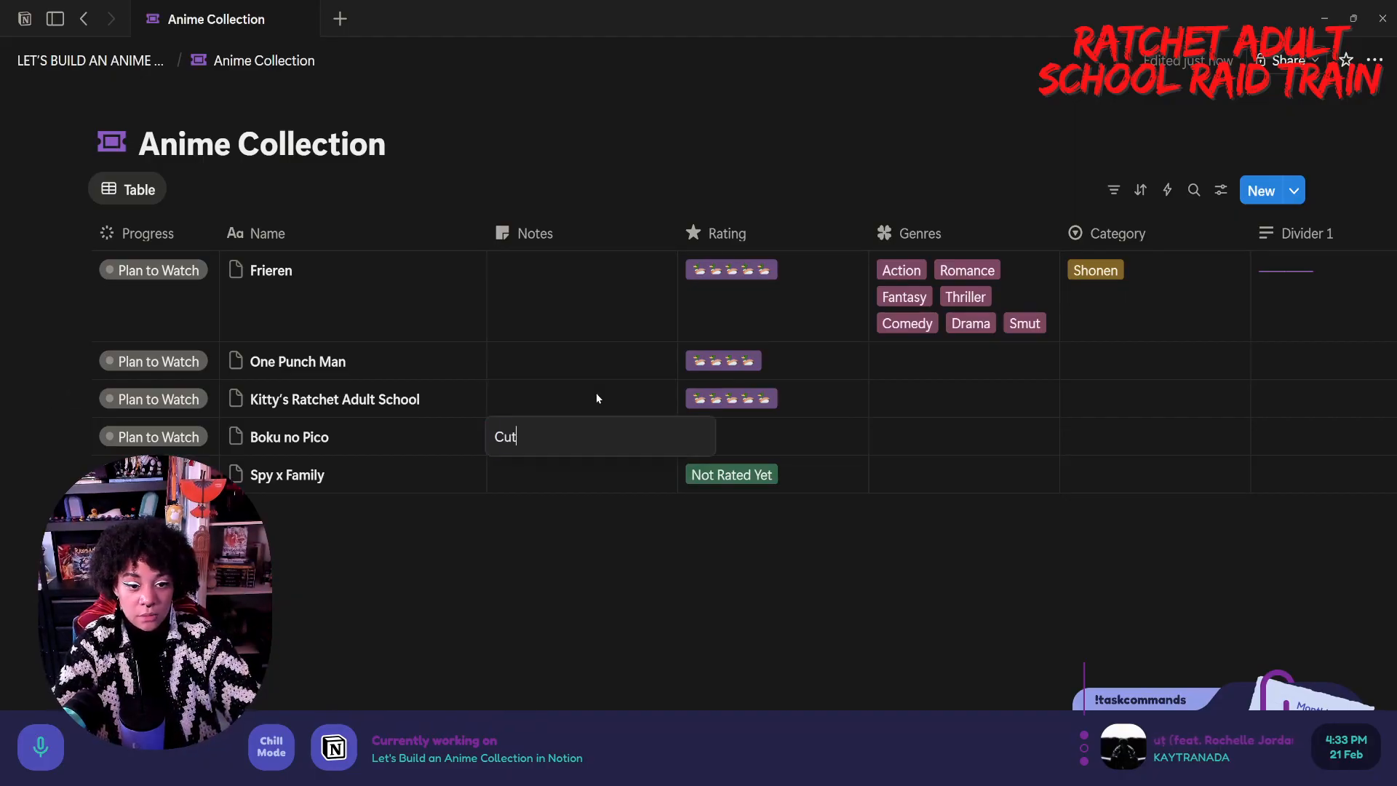
key("ctrl+a")
key("BackSpace")
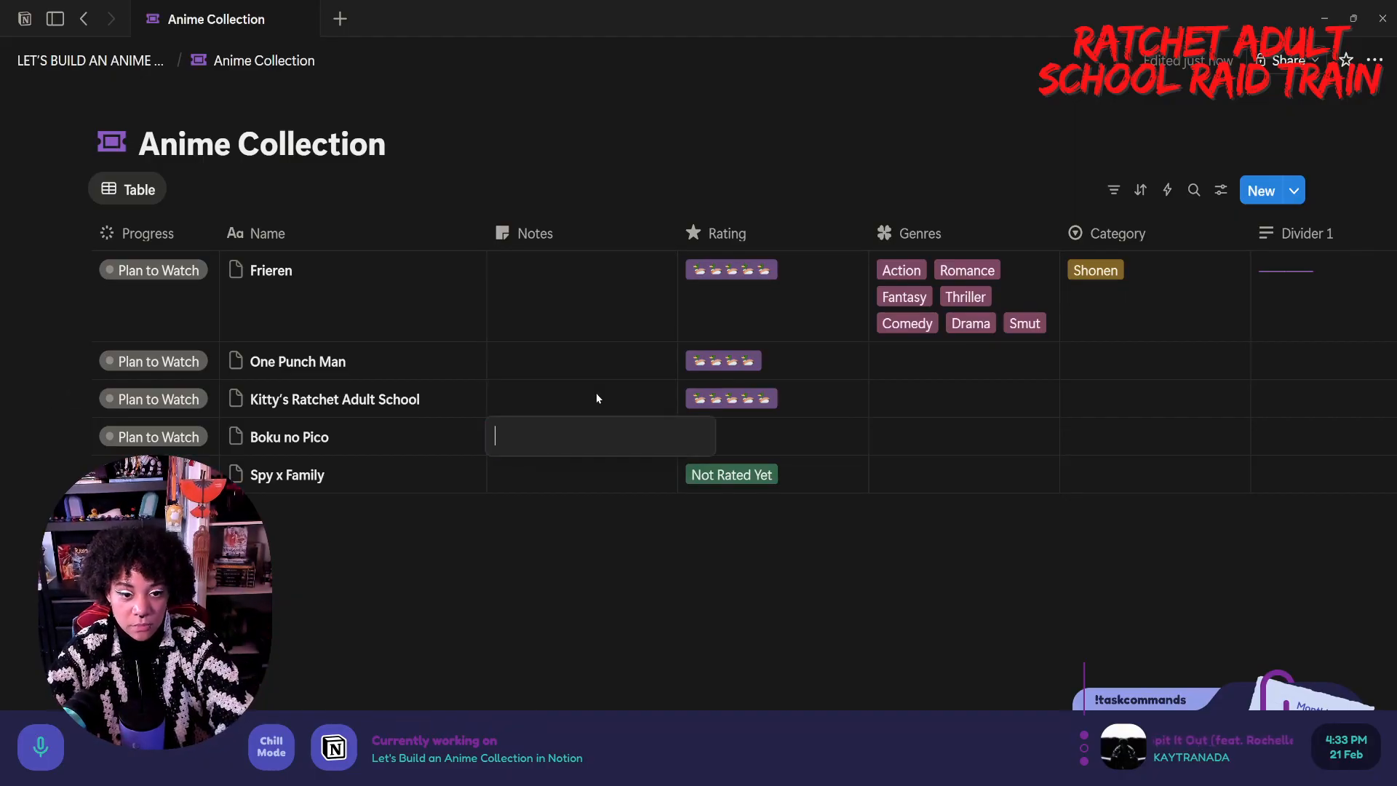
type("W")
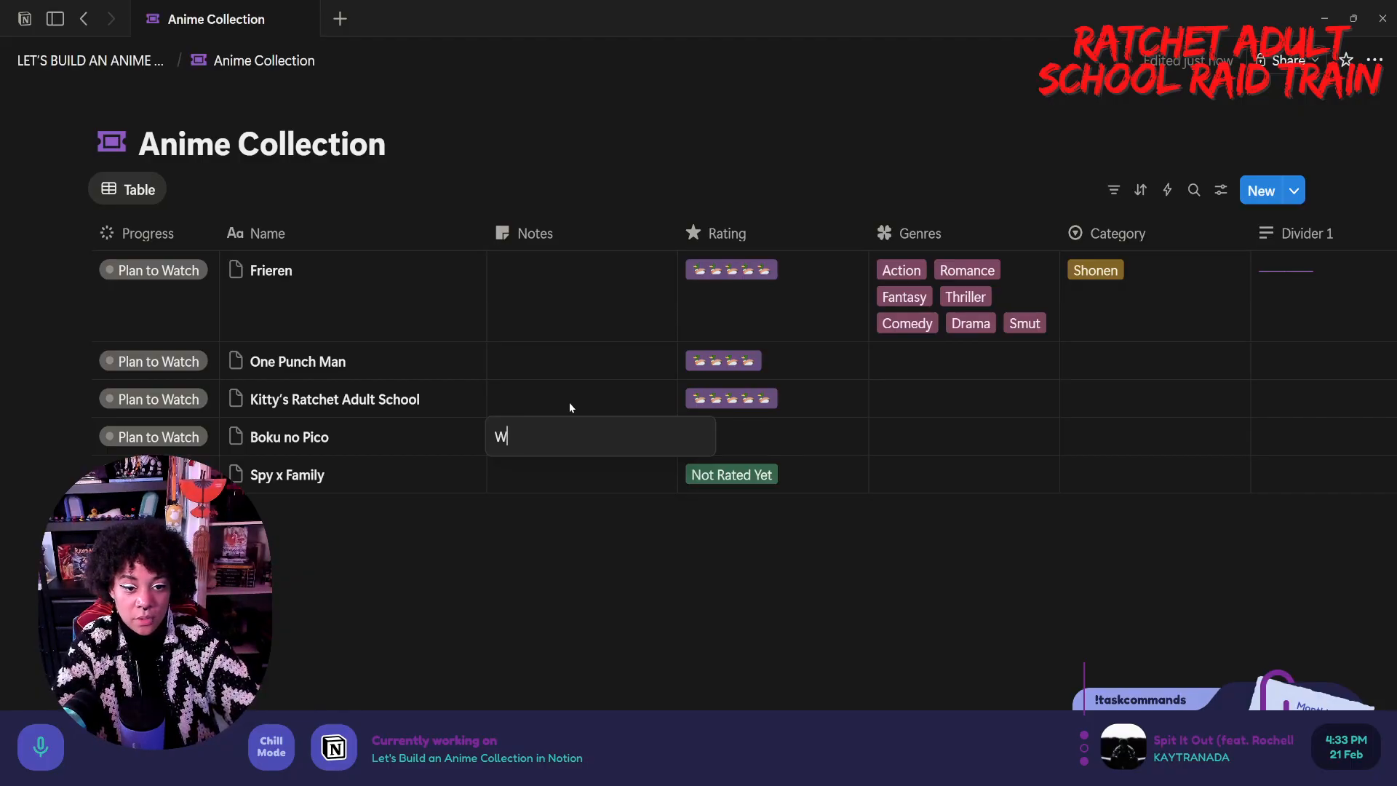
type("hat did I just watch")
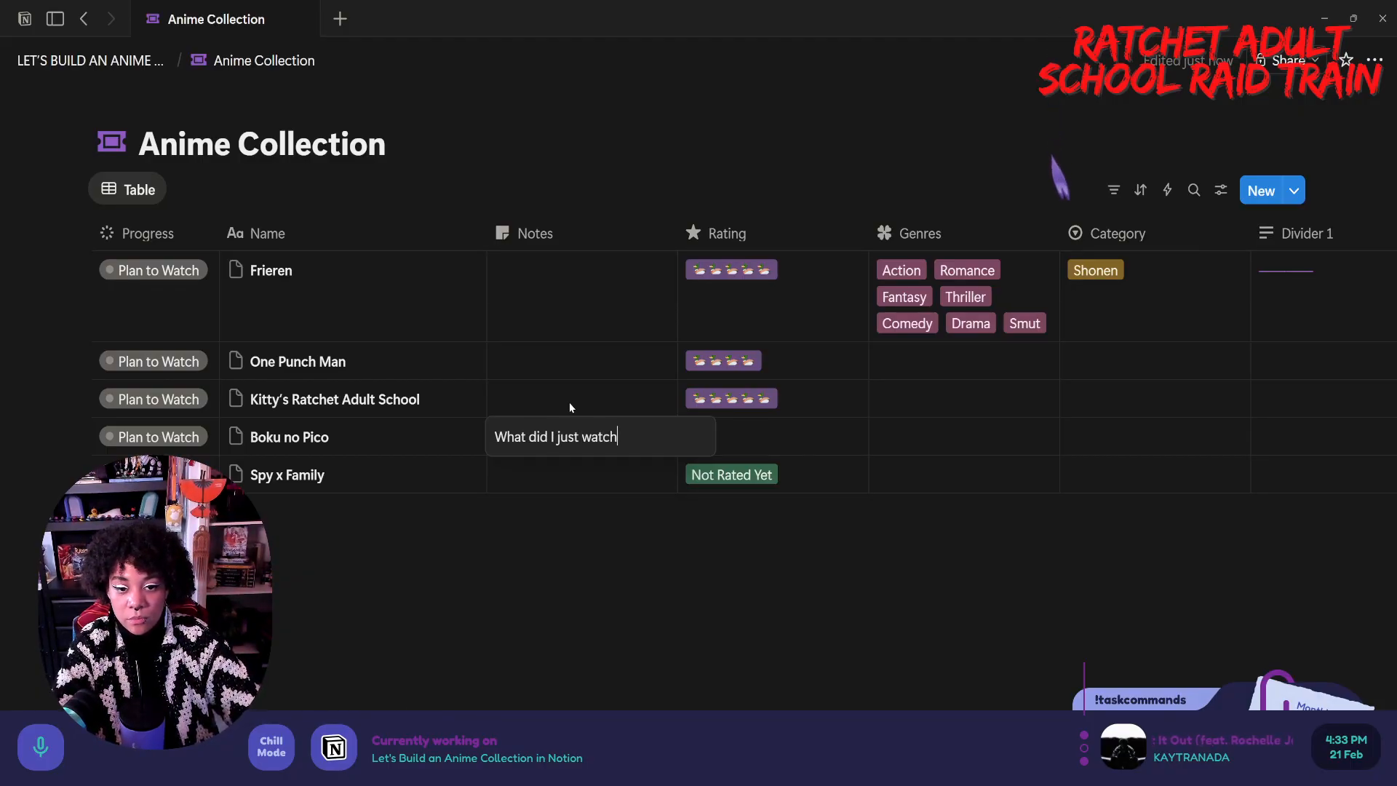
key("Return")
- Enter the note "Cutest anime I have watched in so long" for Kitty's Ratchet Adult School
left_click(570, 402)
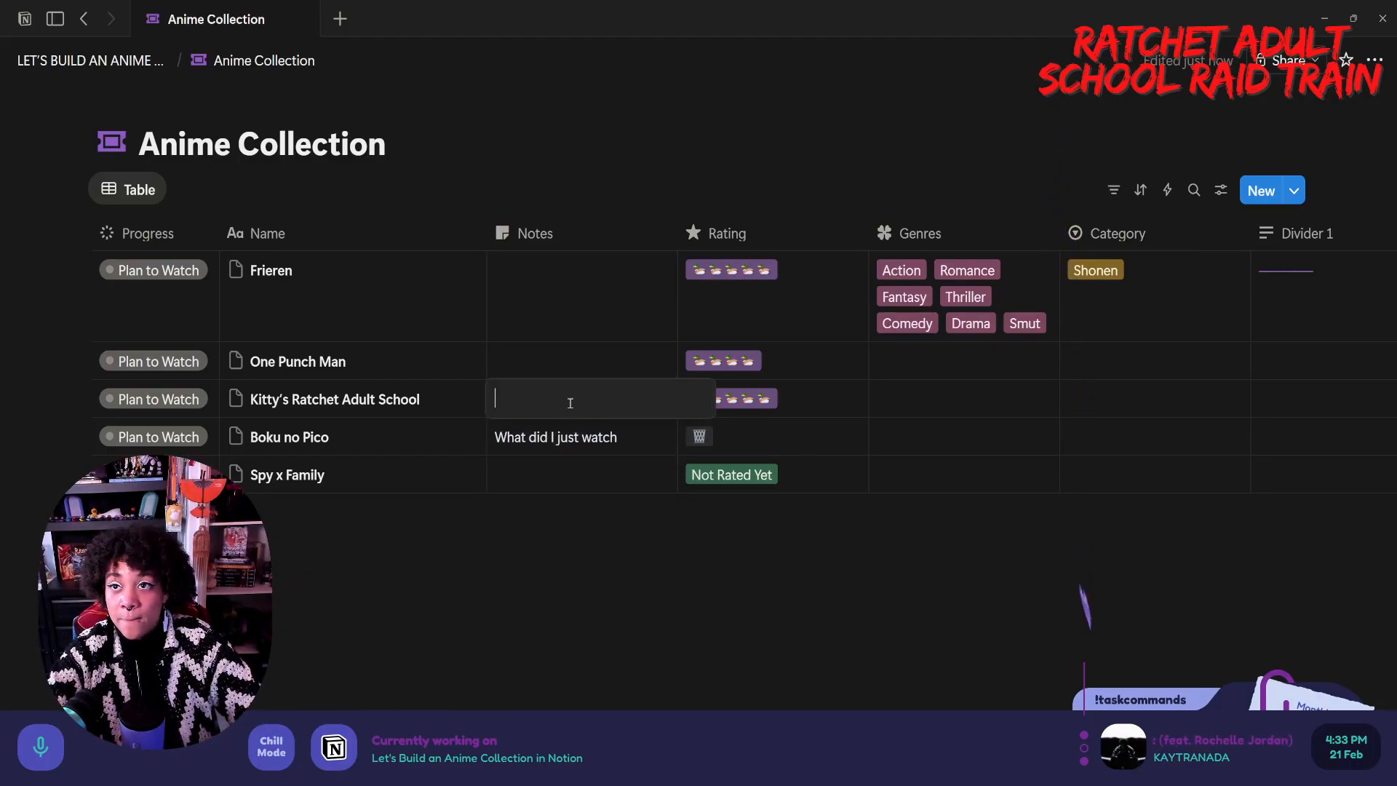
type("Cutest anime I have")
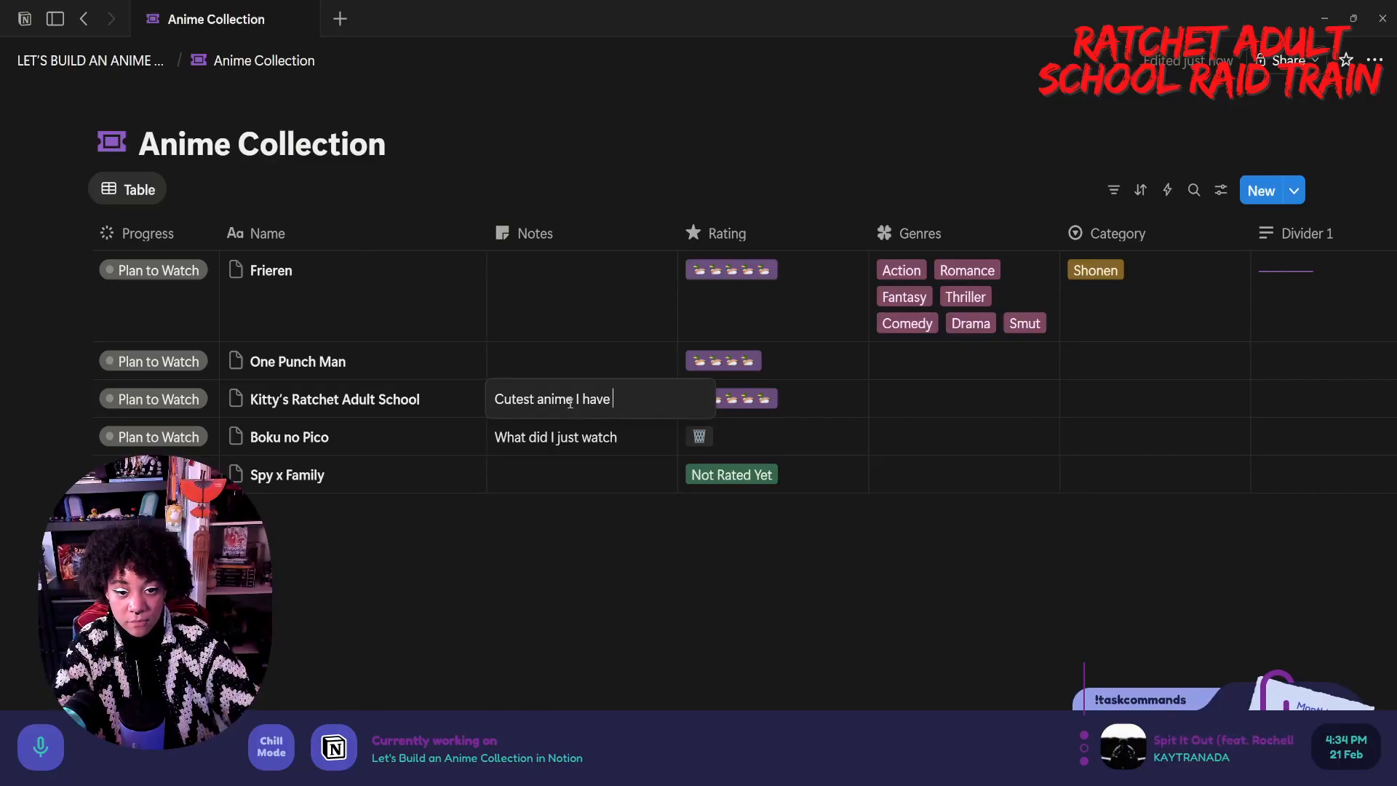
type("natched in a")
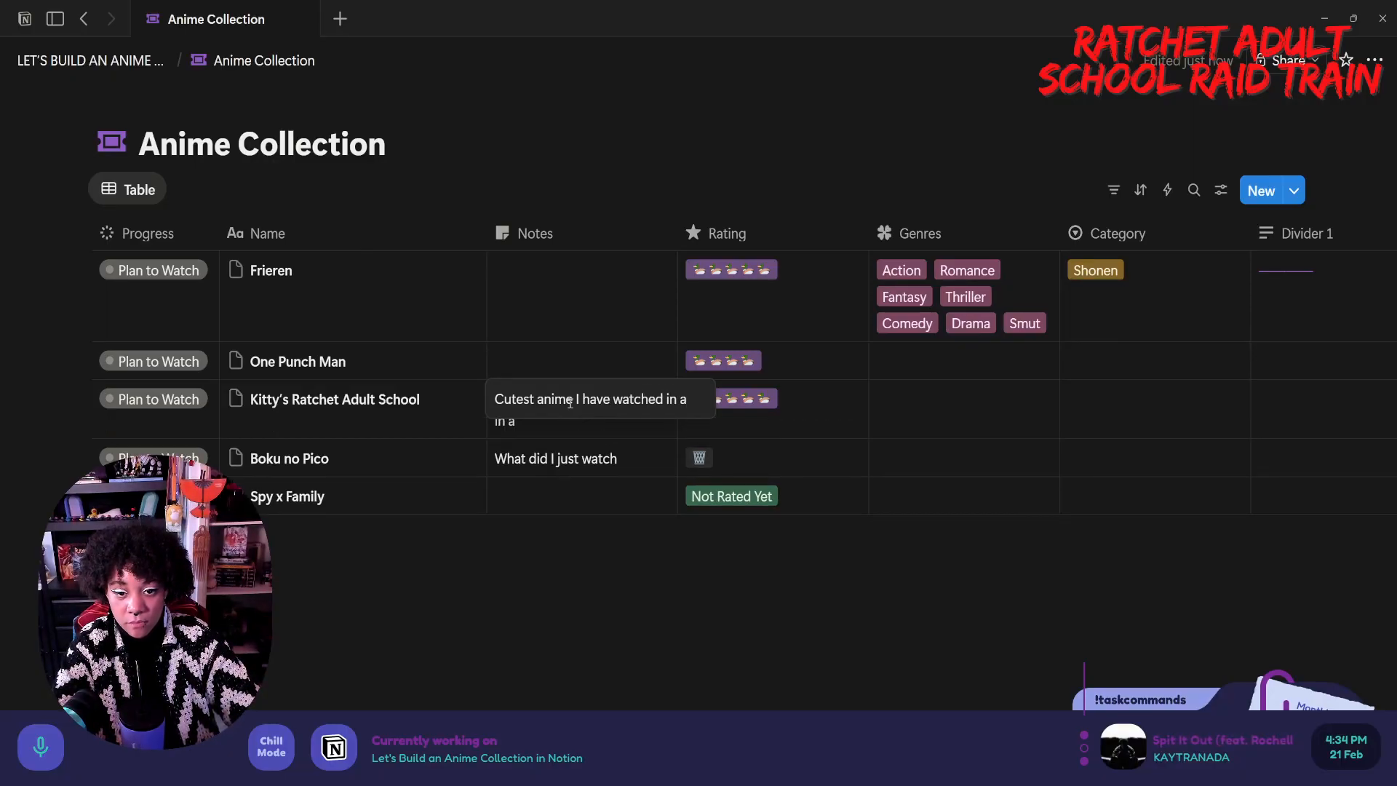
key("BackSpace")
type("so long")
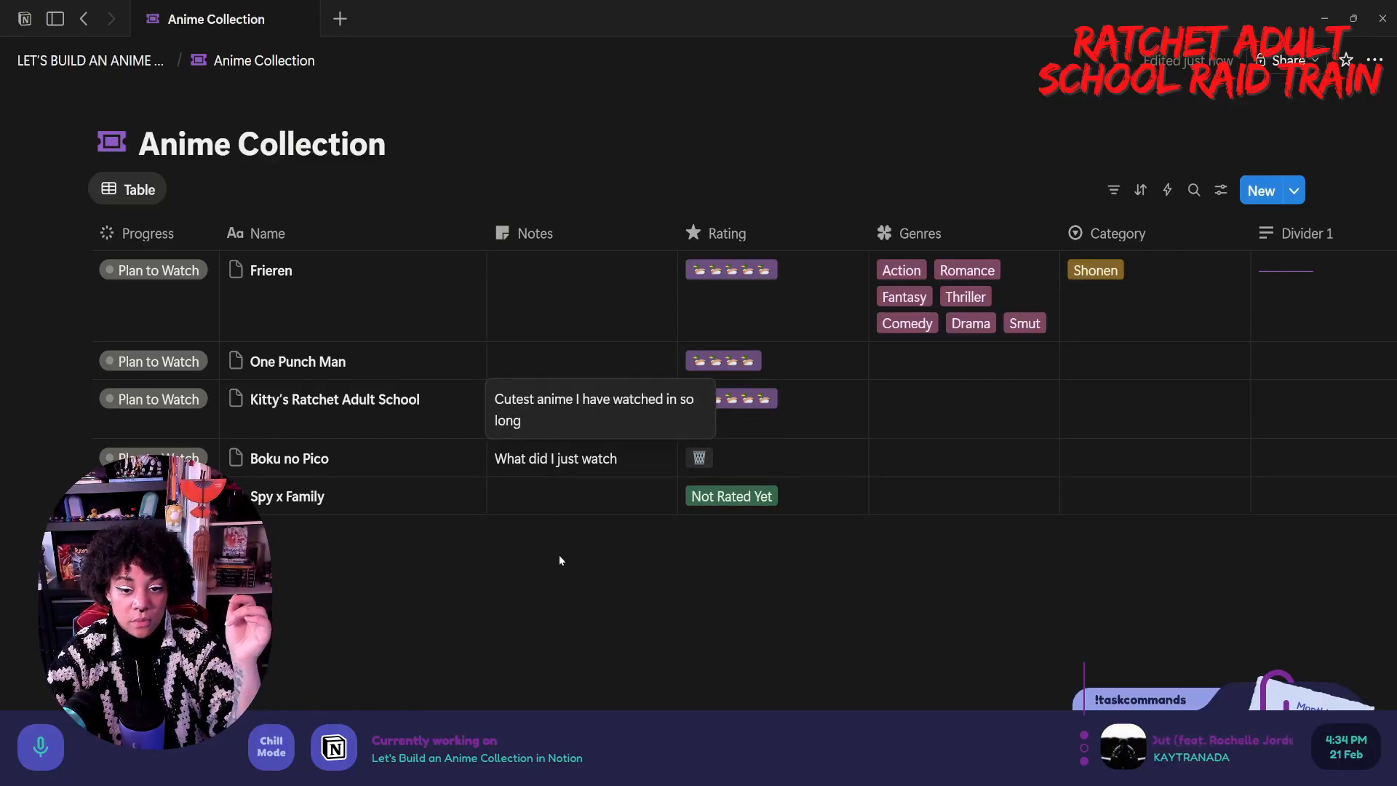
- Assign the genres Slice of Life, Comedy and Isekai to Kitty's Ratchet Adult School
left_click(960, 401)
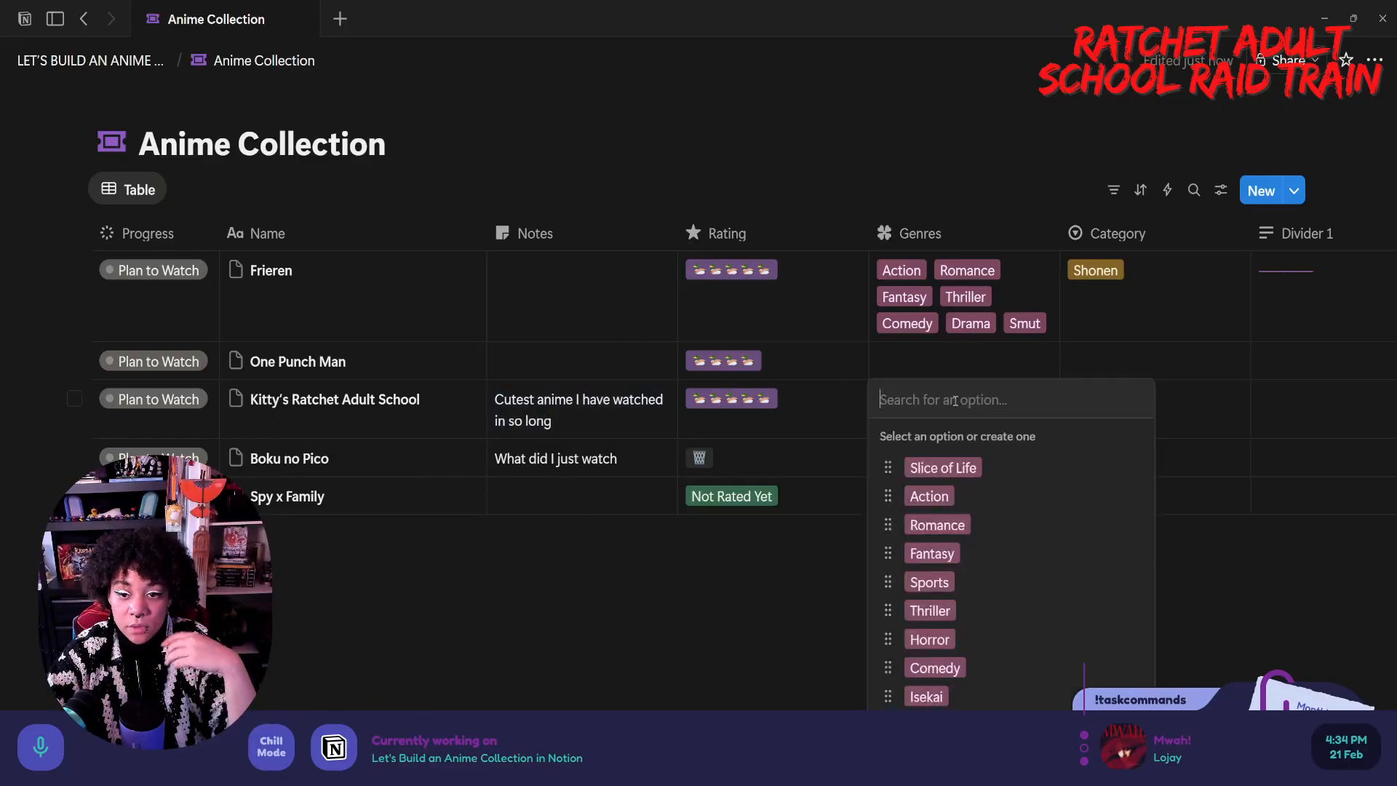
left_click(1011, 467)
key("Escape")
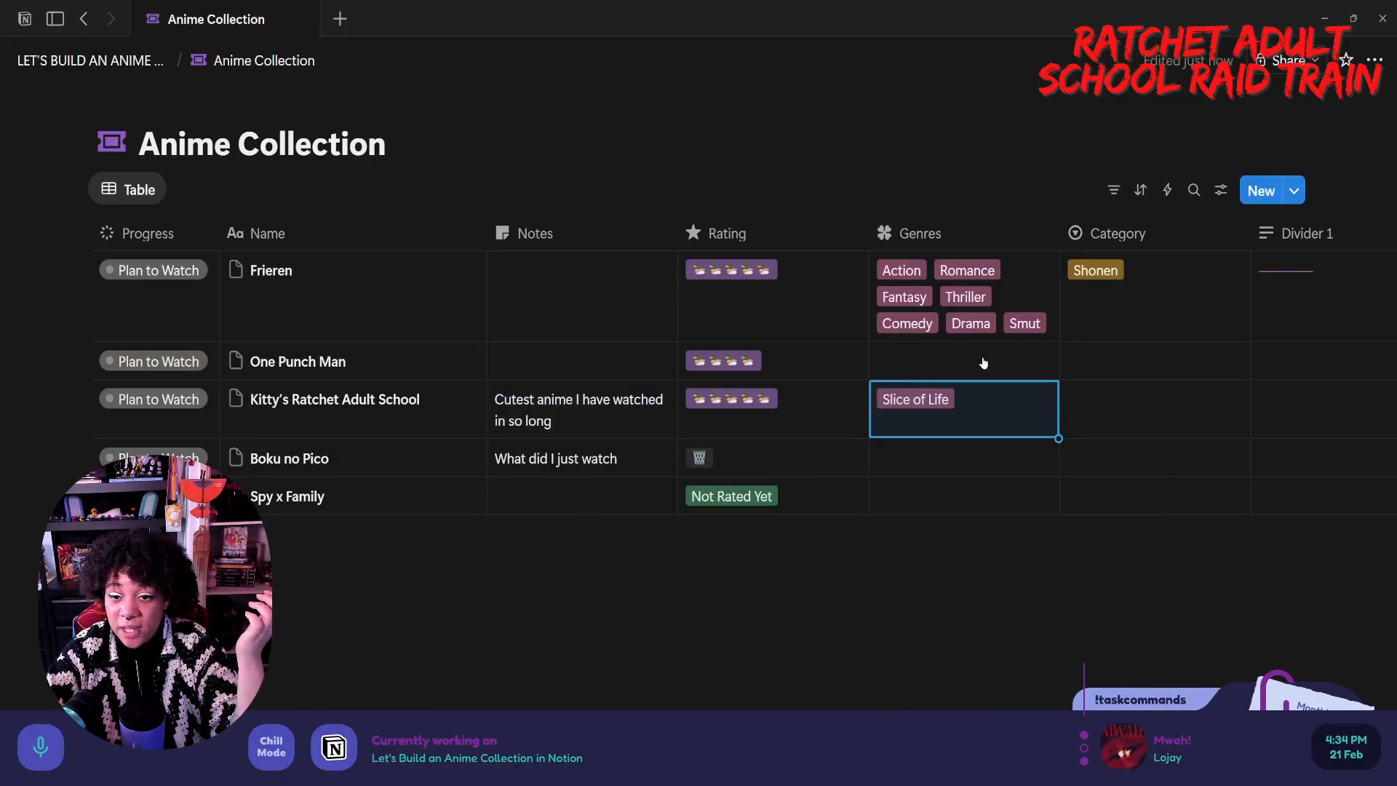
left_click(1003, 400)
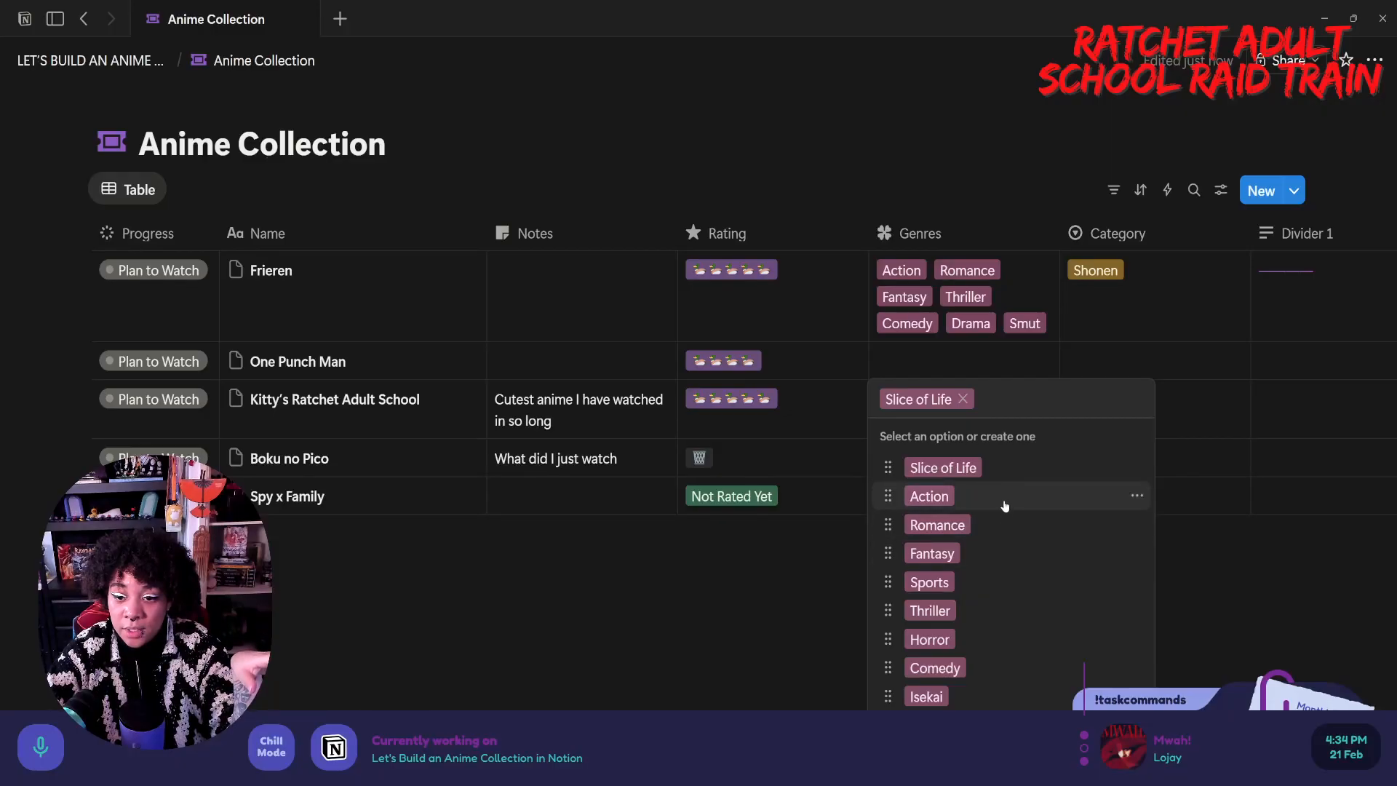
left_click(1011, 668)
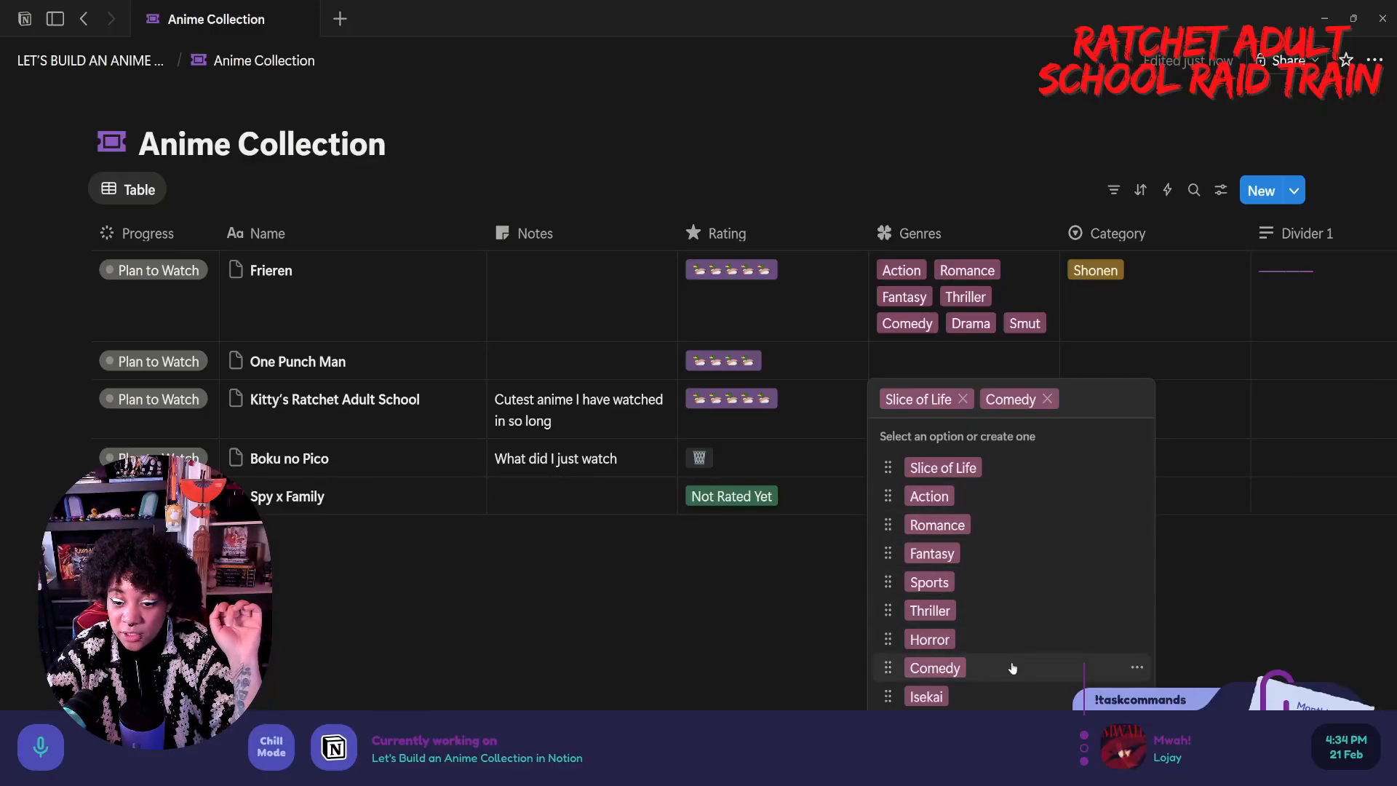
left_click(882, 689)
key("Escape")
- Assign the genres Action and Comedy to One Punch Man
left_click(933, 363)
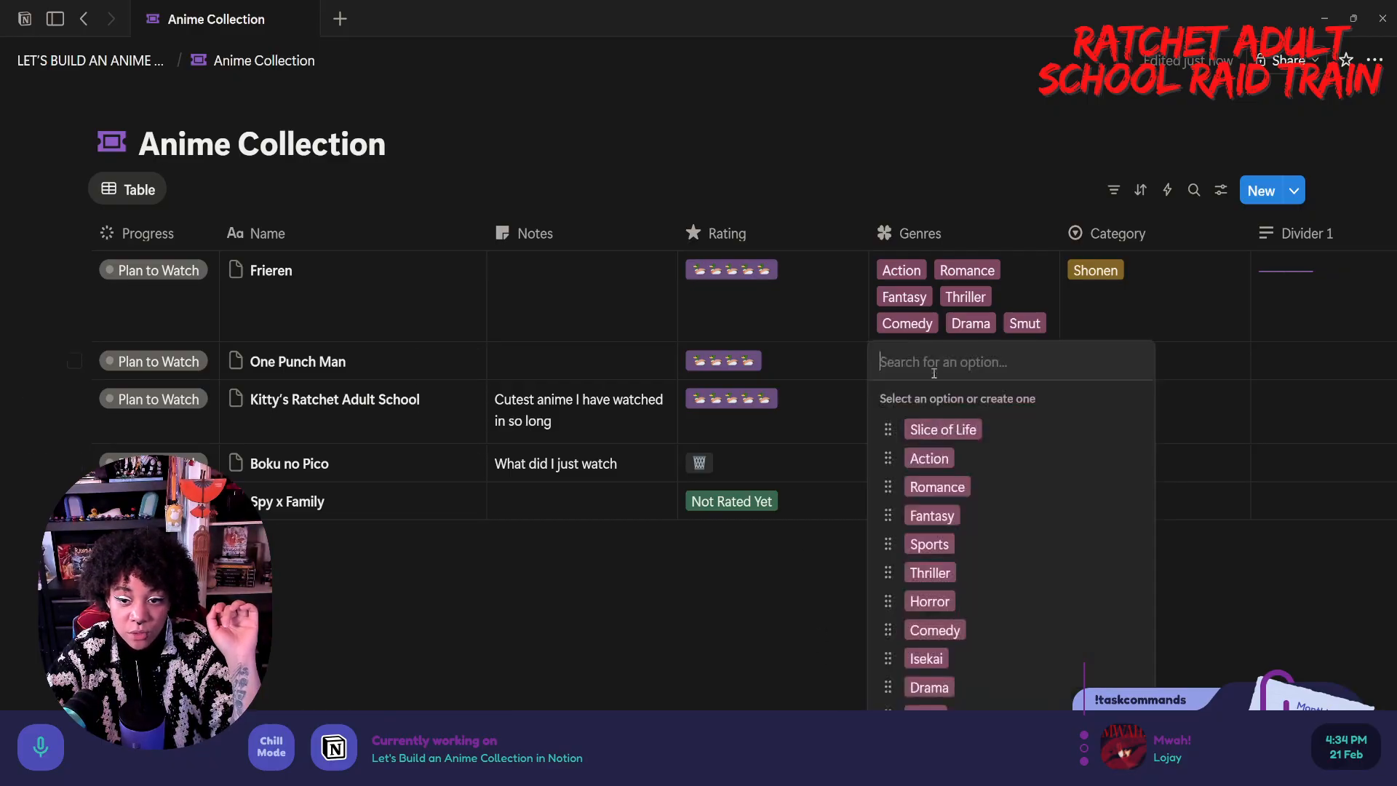
left_click(967, 458)
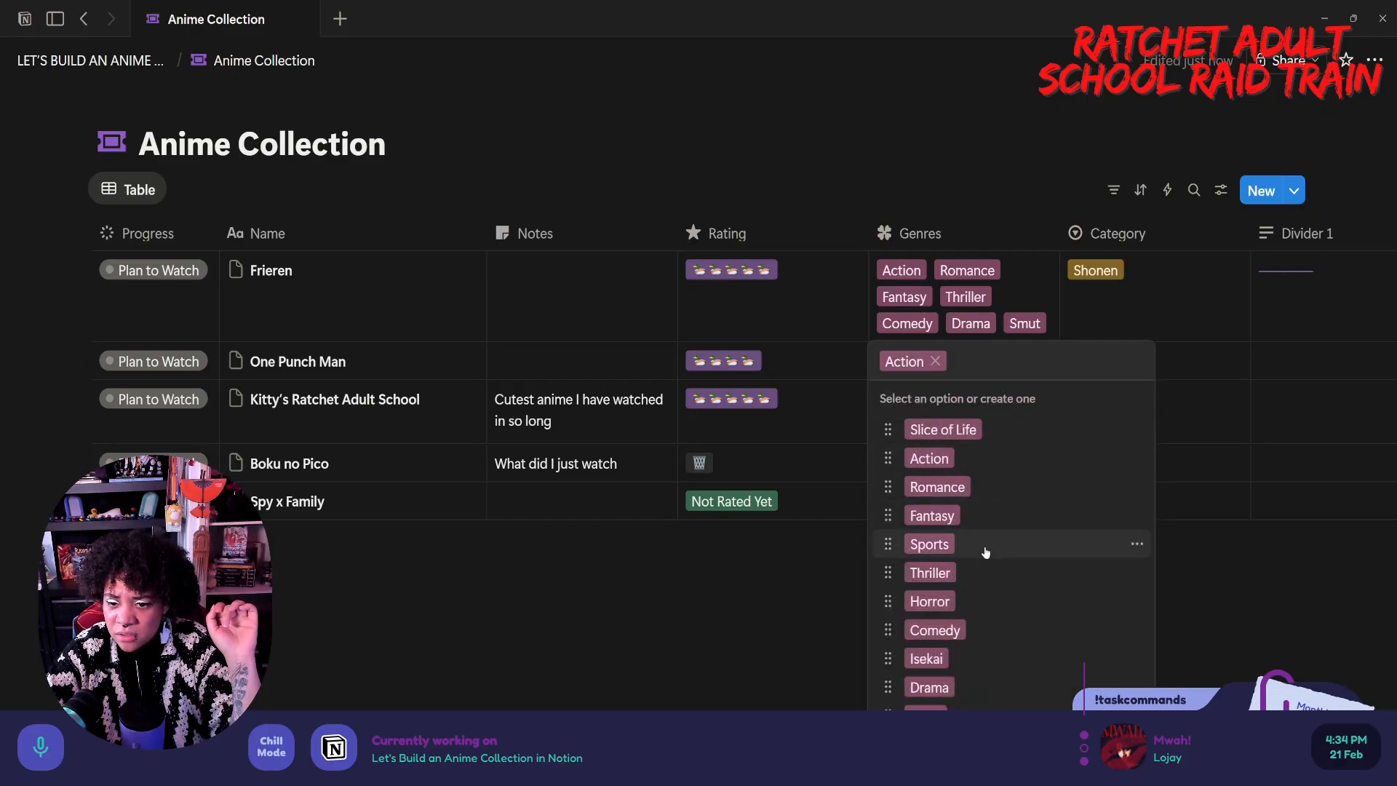
left_click(985, 630)
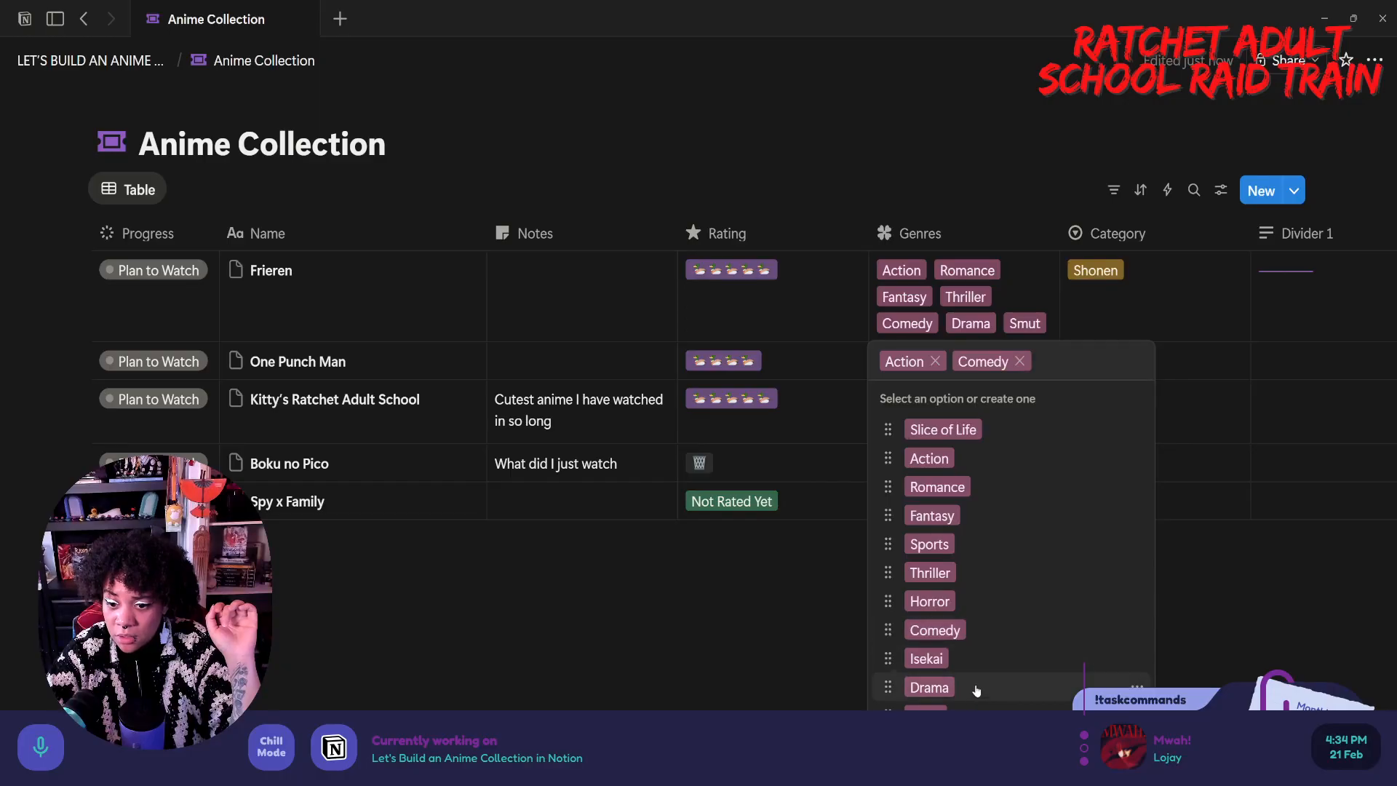
key("Escape")
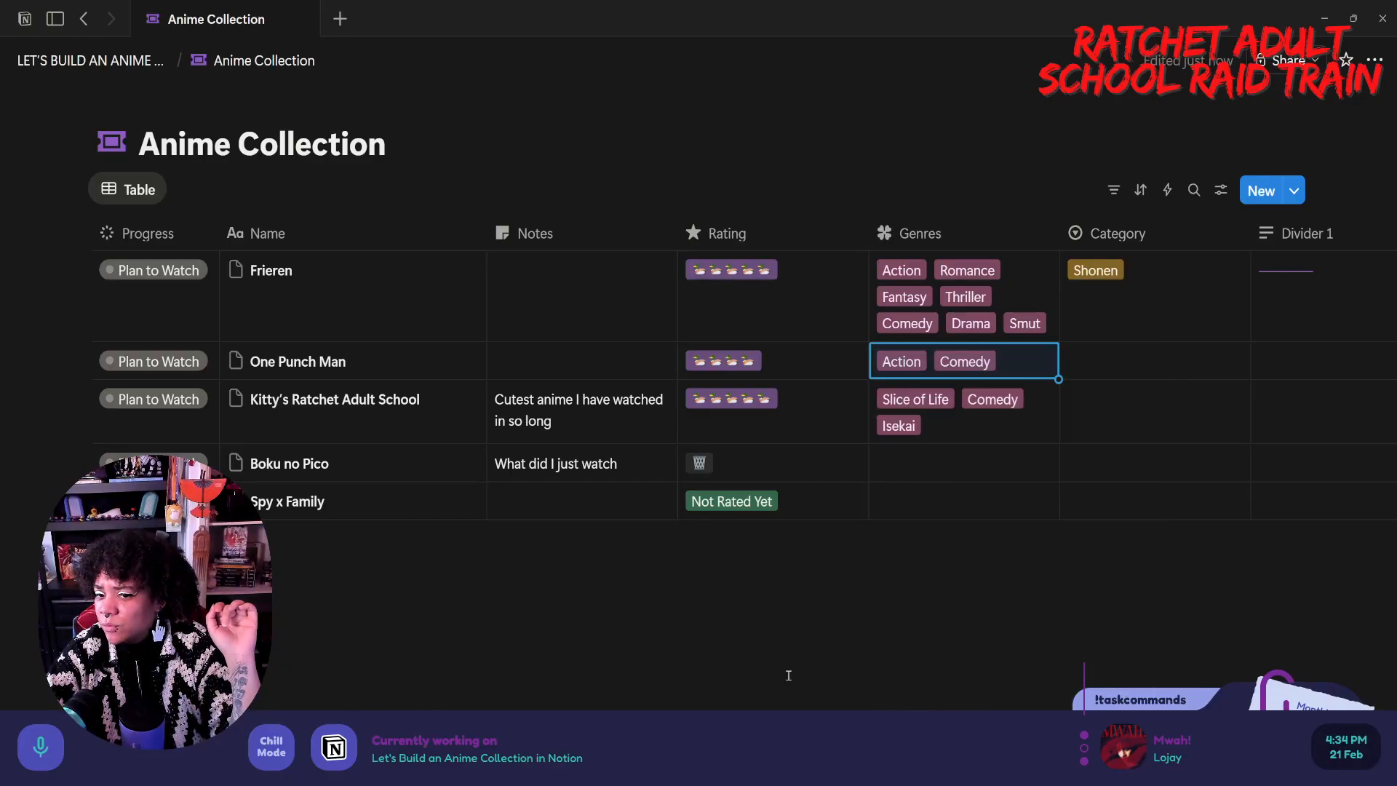
- Create a "???" genre option for Boku no Pico and color it pink like the other genres
scroll(1048, 493, "right", 4)
left_click(705, 461)
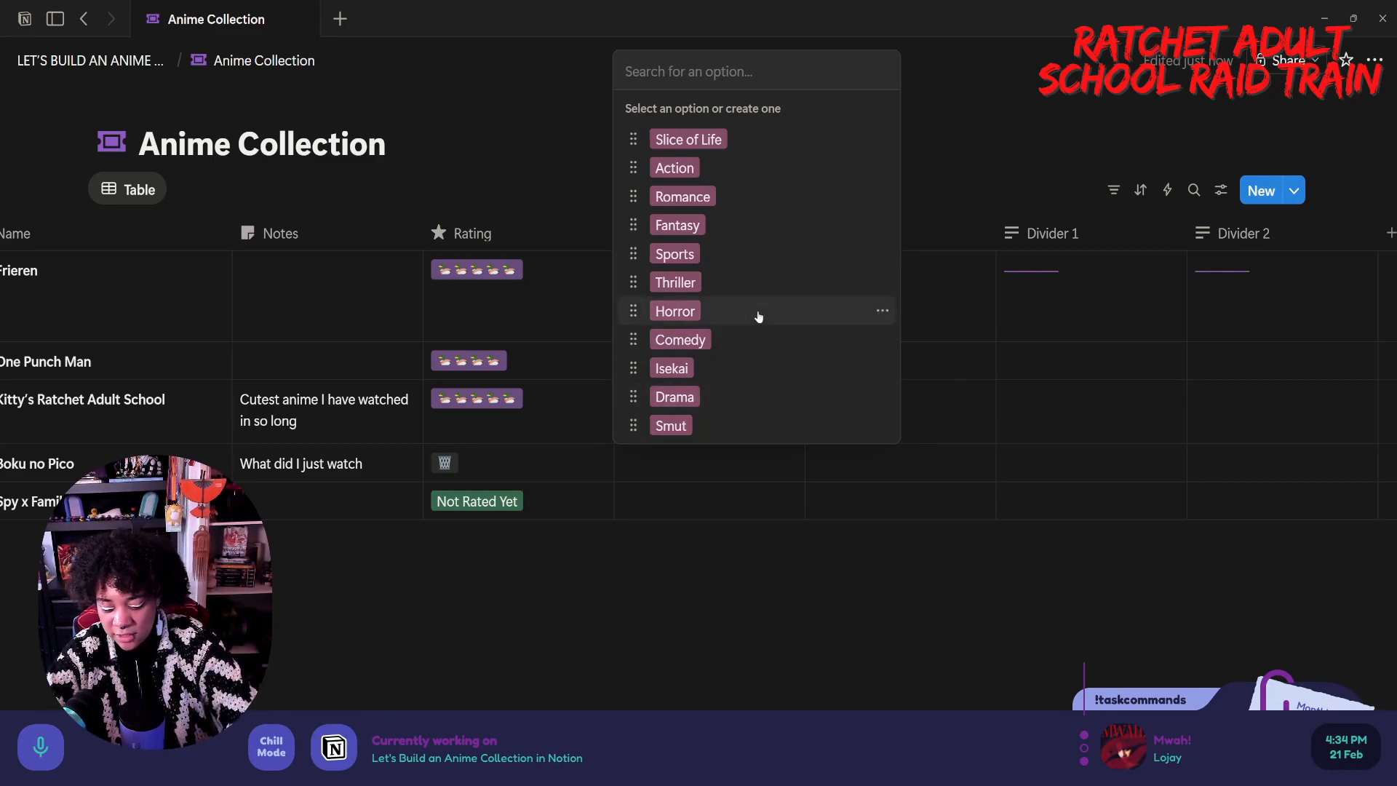
type("???")
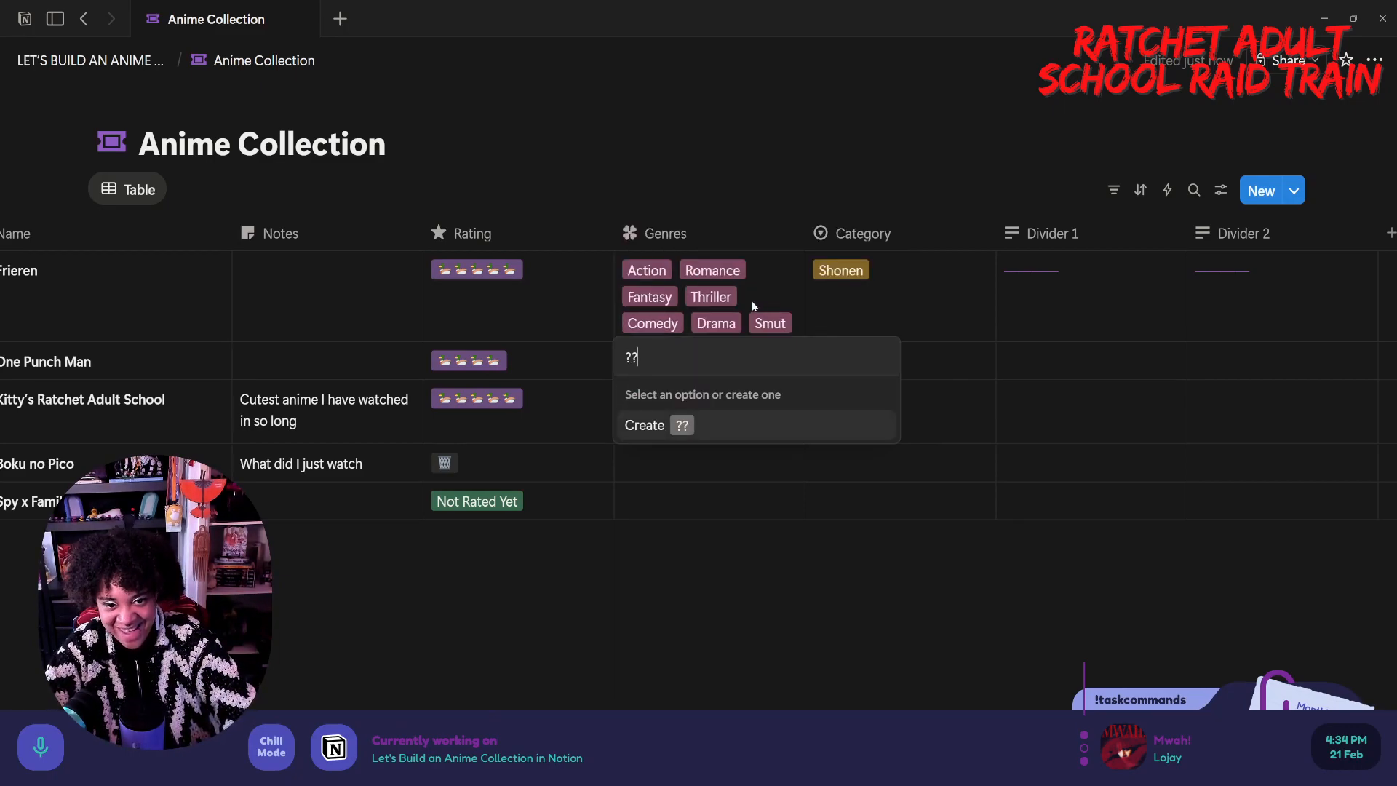
left_click(740, 425)
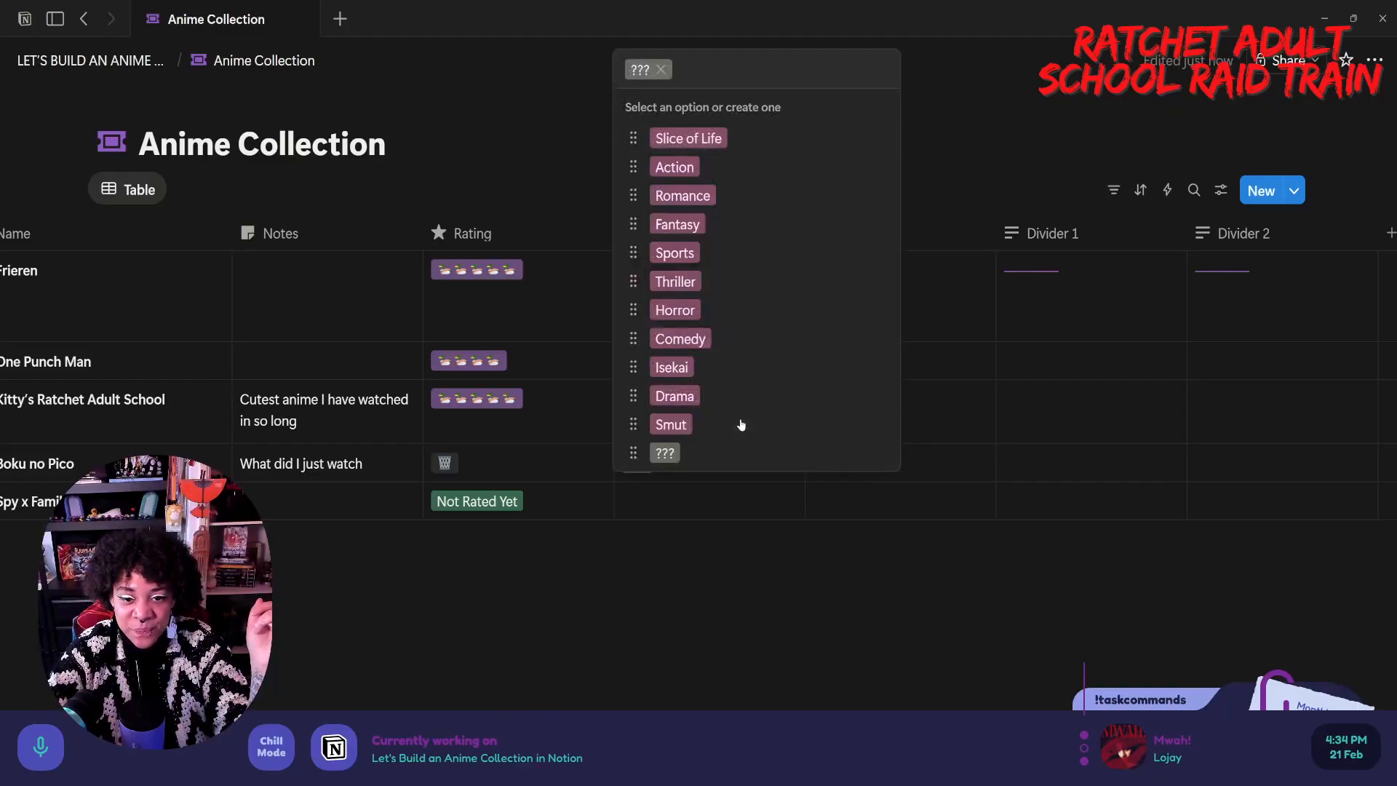
left_click(882, 455)
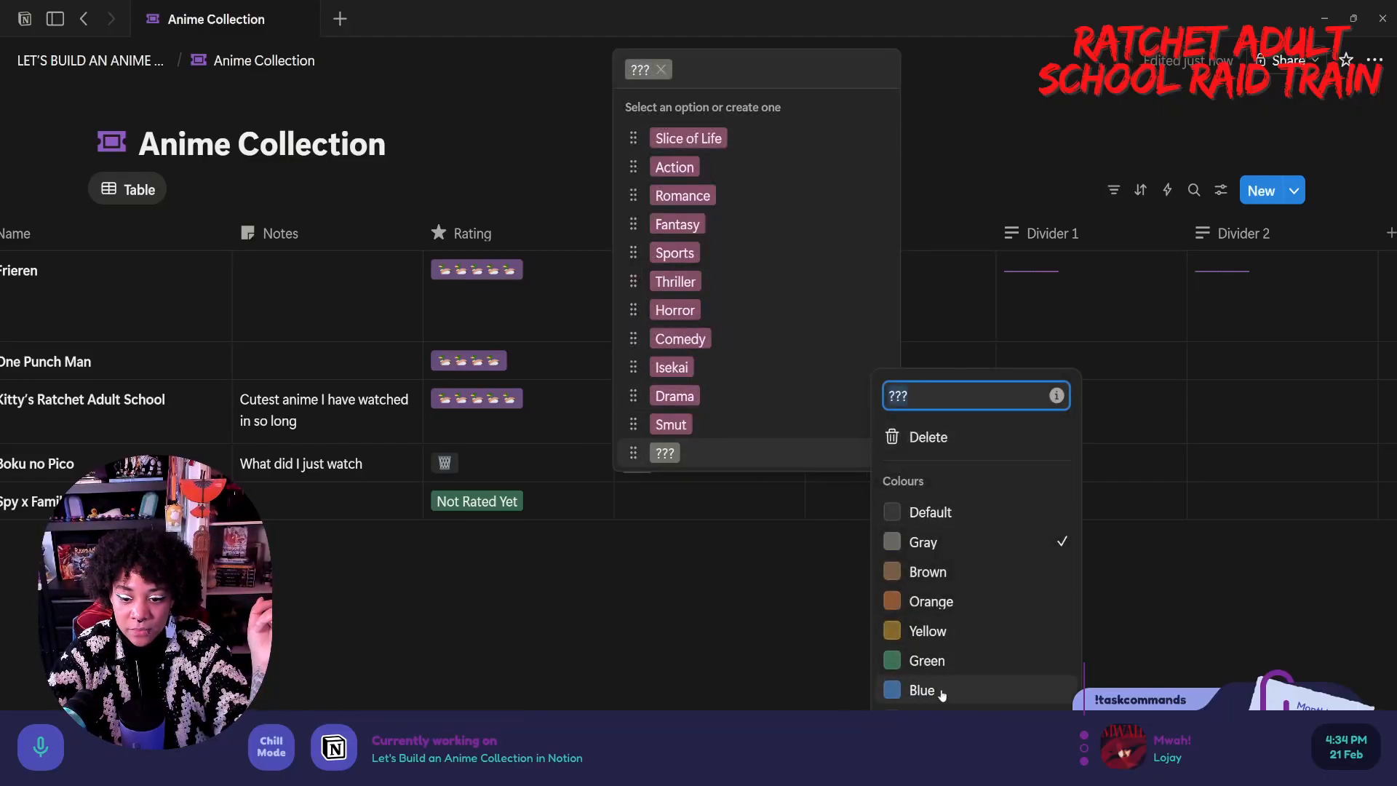
left_click(742, 522)
left_click(740, 520)
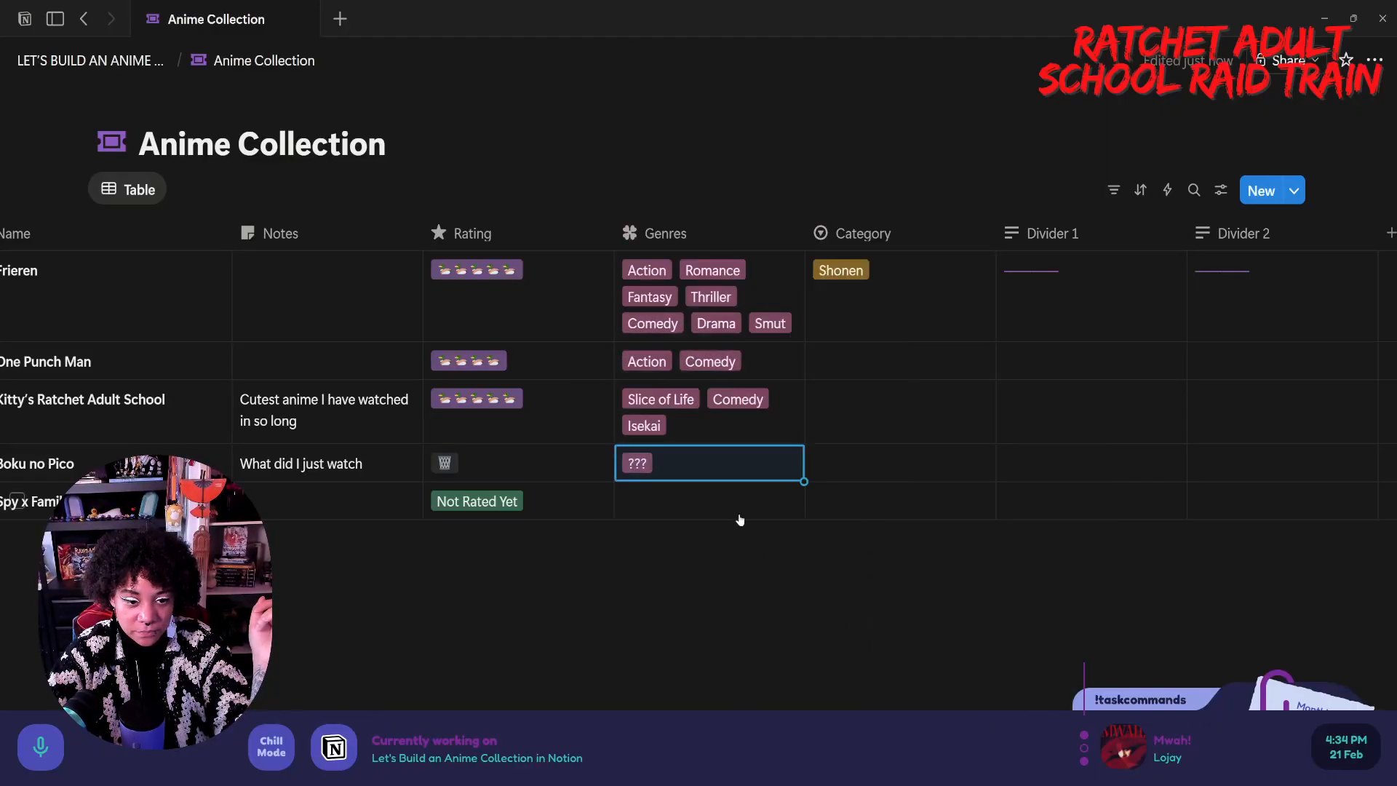
- Assign the genres Action and Romance to Spy x Family
left_click(728, 498)
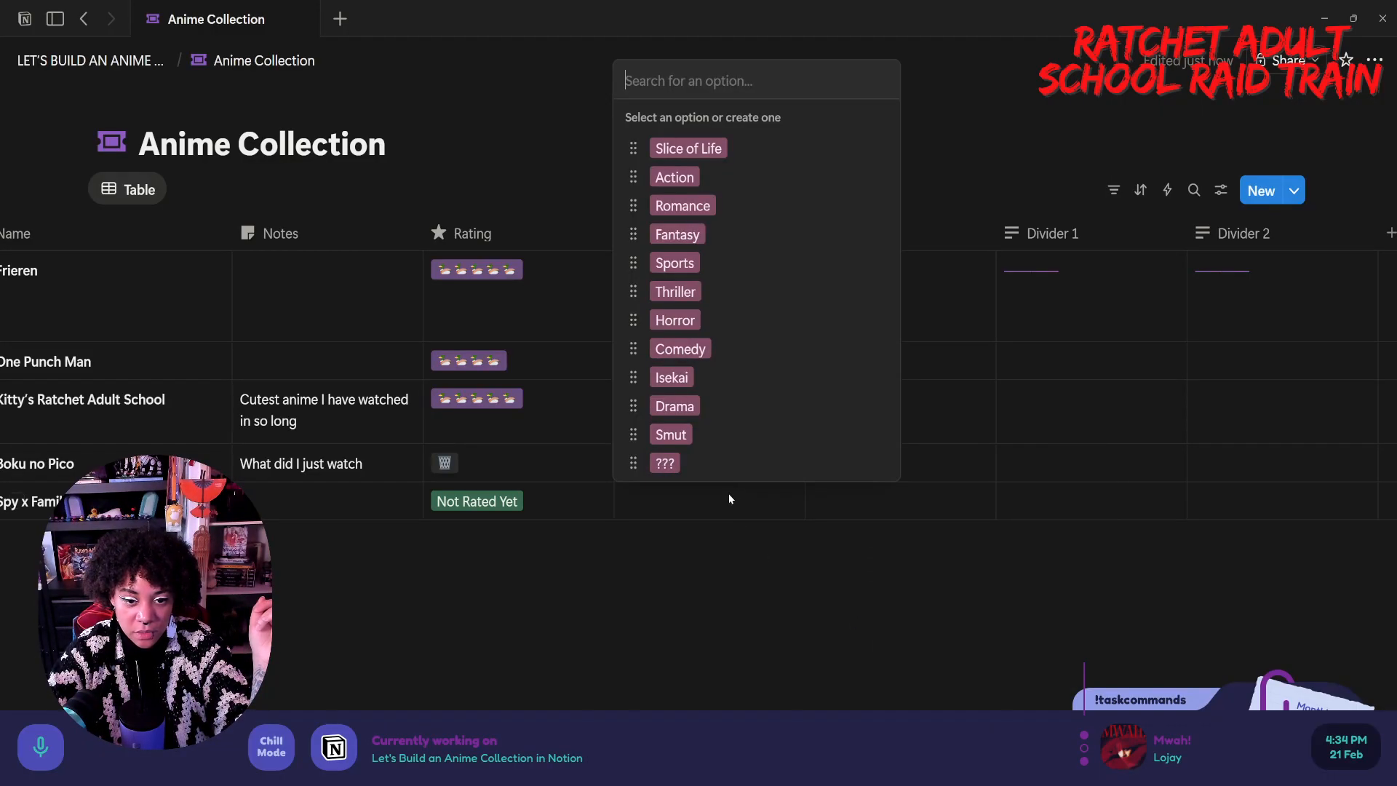
left_click(758, 177)
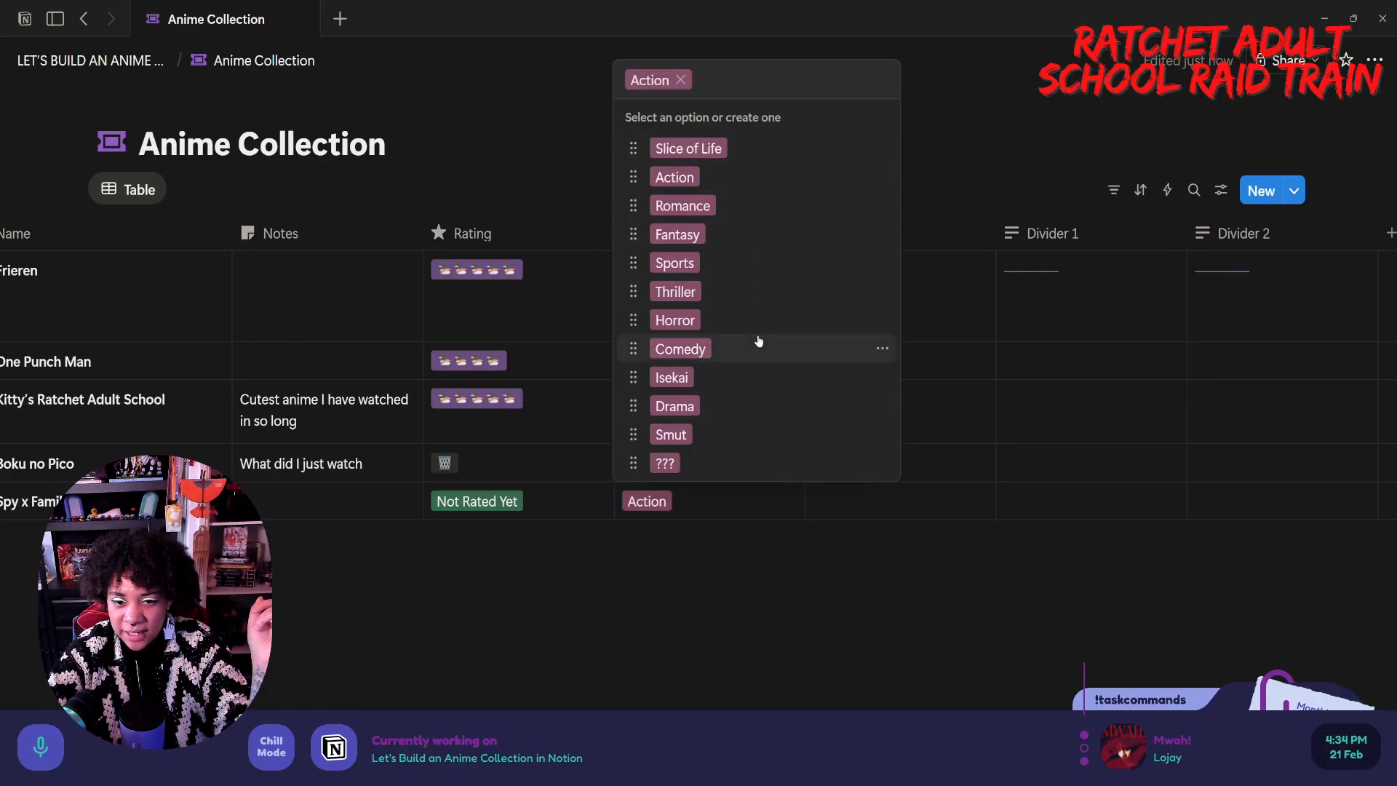
left_click(750, 207)
left_click(877, 613)
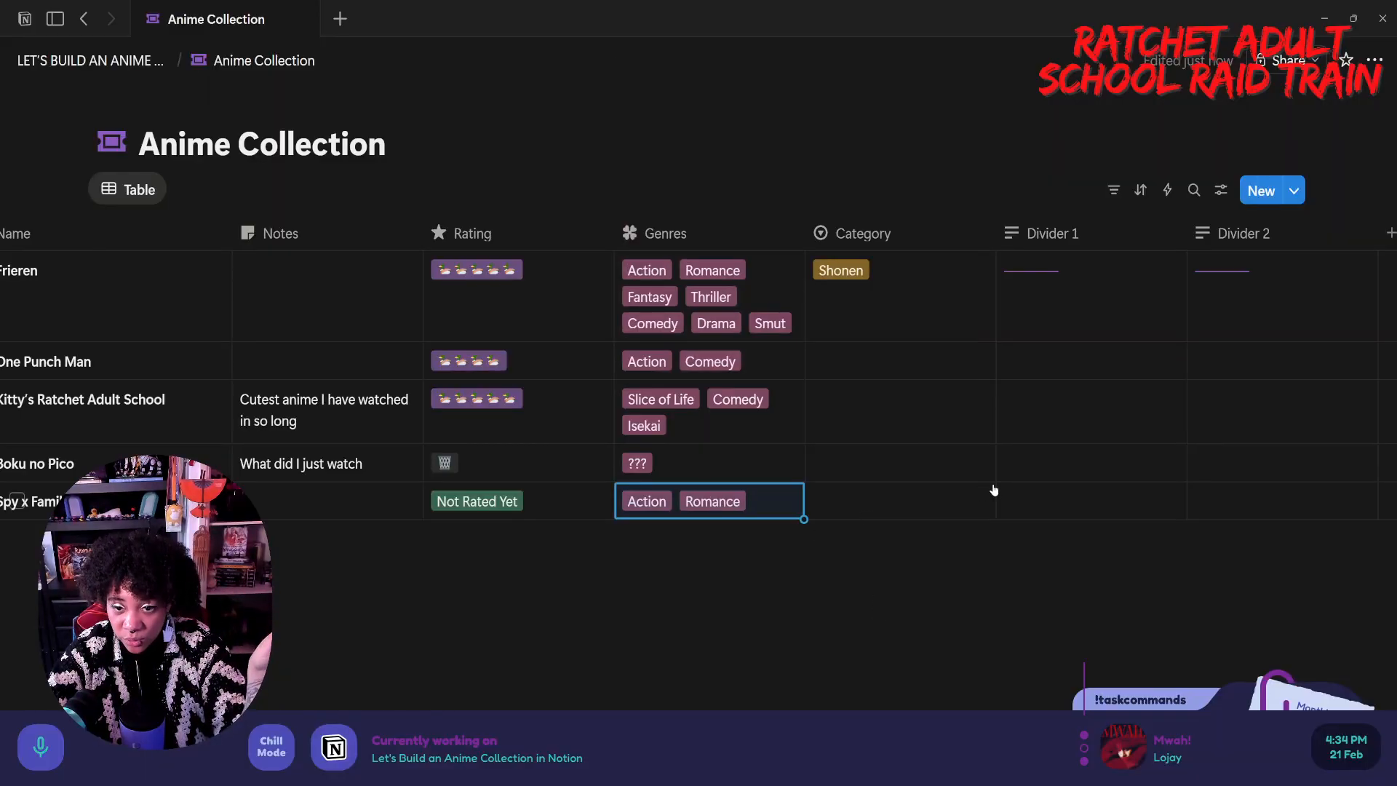
- Set the categories to Seinen for One Punch Man, Shoujo for Kitty's Ratchet Adult School and Shonen for Spy x Family
scroll(993, 491, "right", 3)
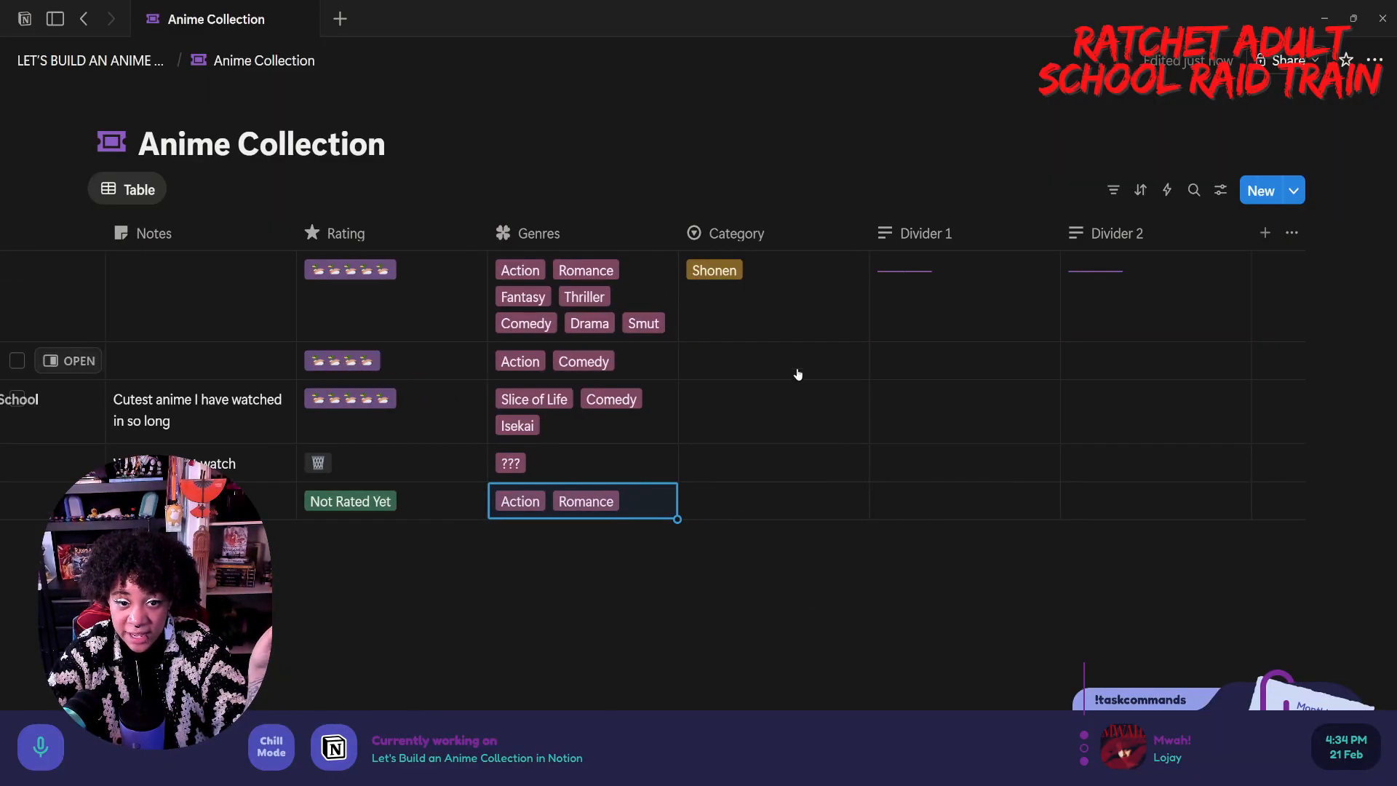
left_click(742, 361)
left_click(789, 455)
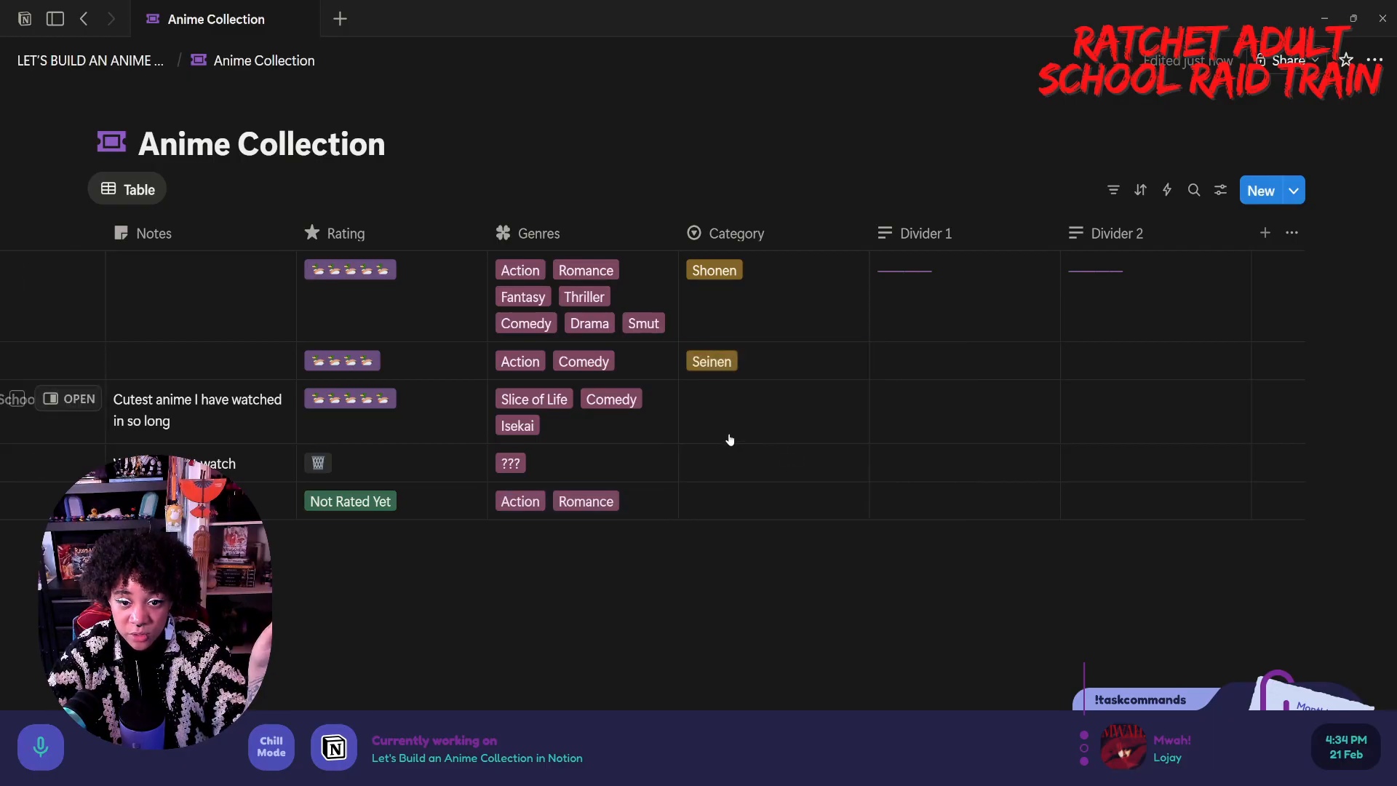
left_click(728, 433)
left_click(768, 514)
left_click(759, 503)
left_click(805, 584)
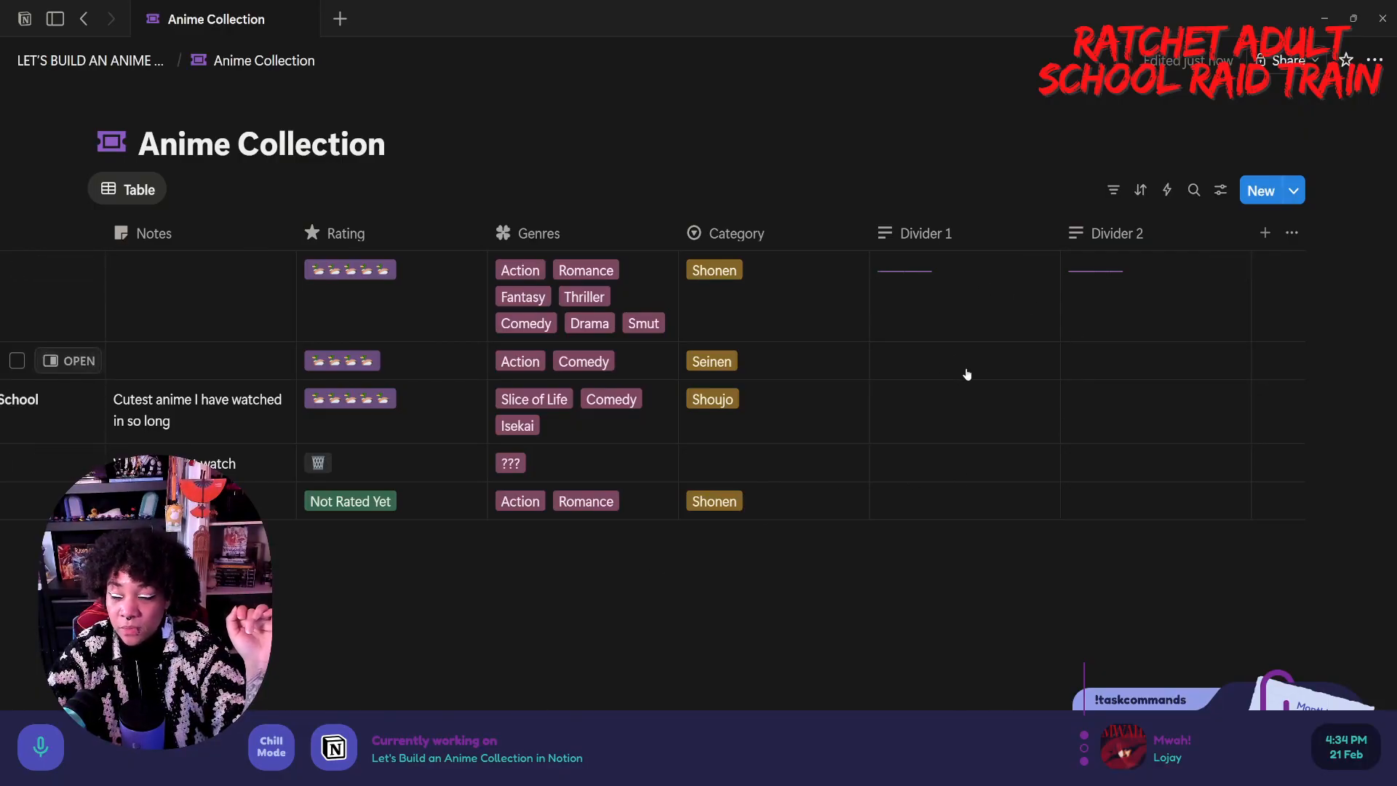
scroll(966, 373, "left", 4)
scroll(966, 374, "right", 4)
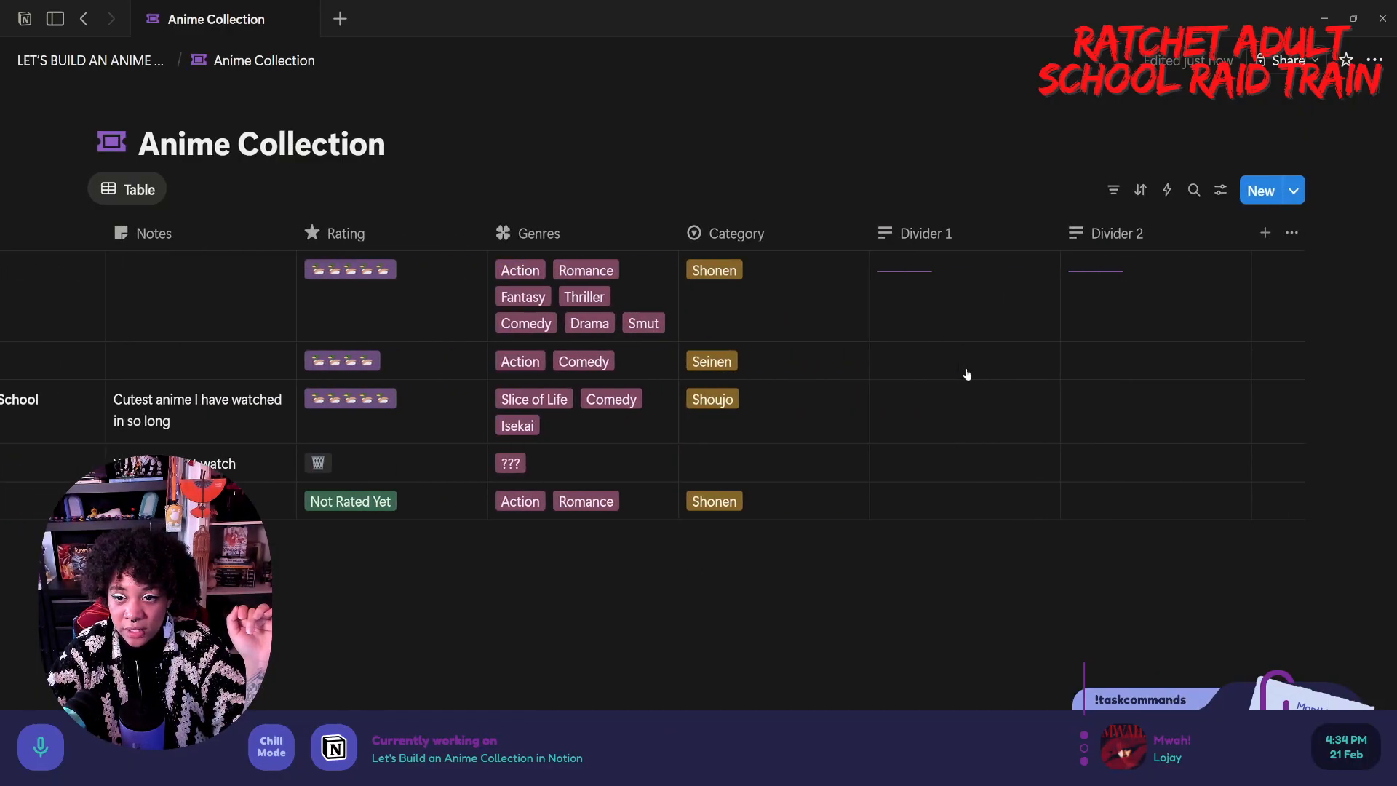
left_click(932, 272)
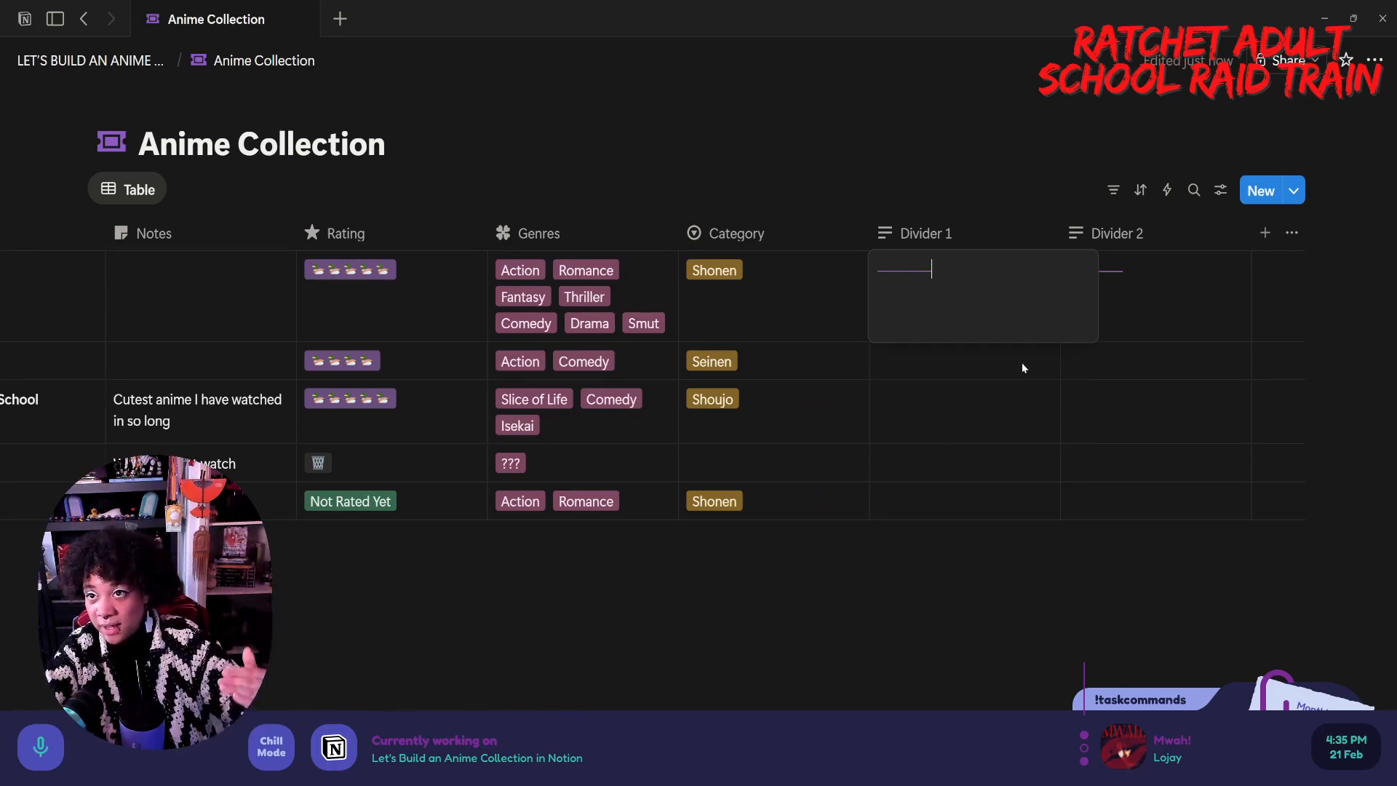
key("Escape")
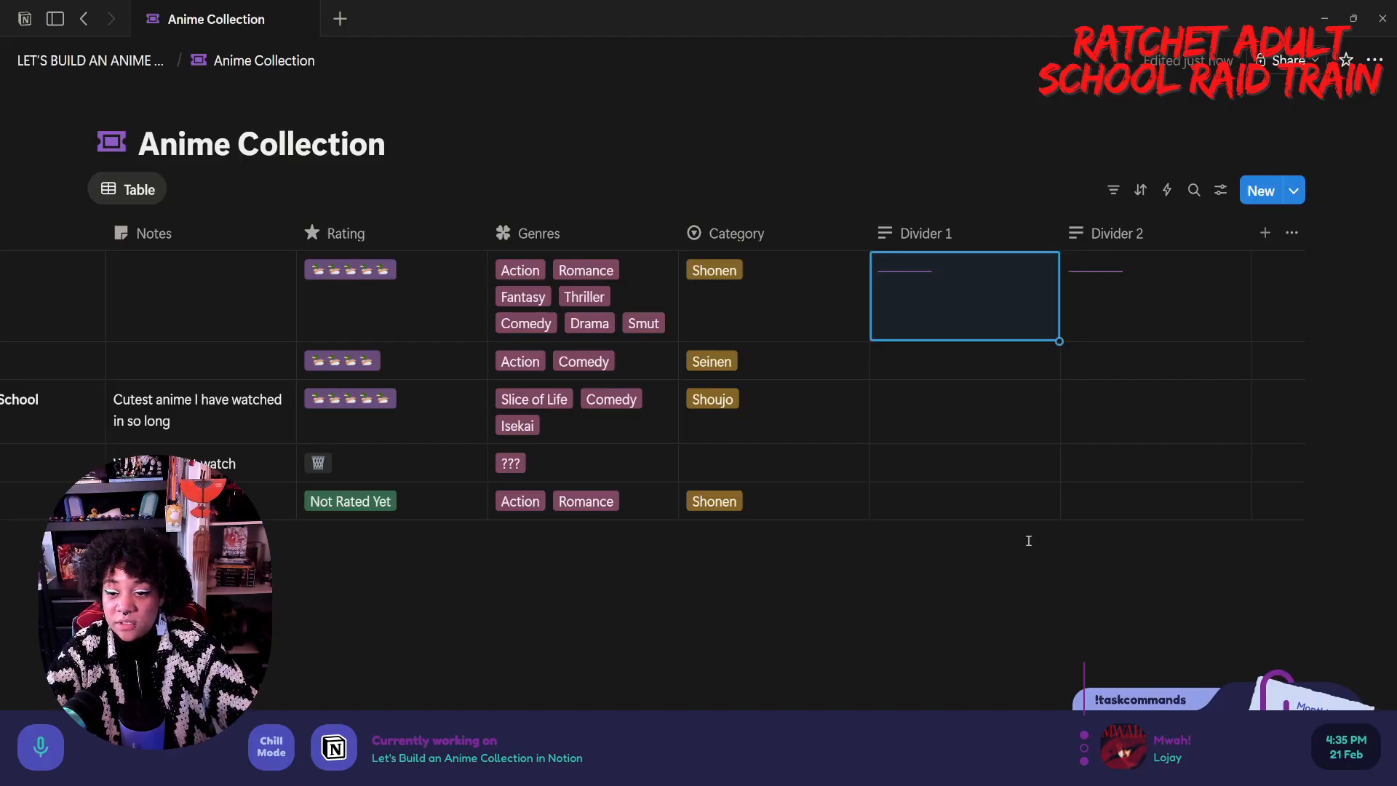
left_click(1296, 190)
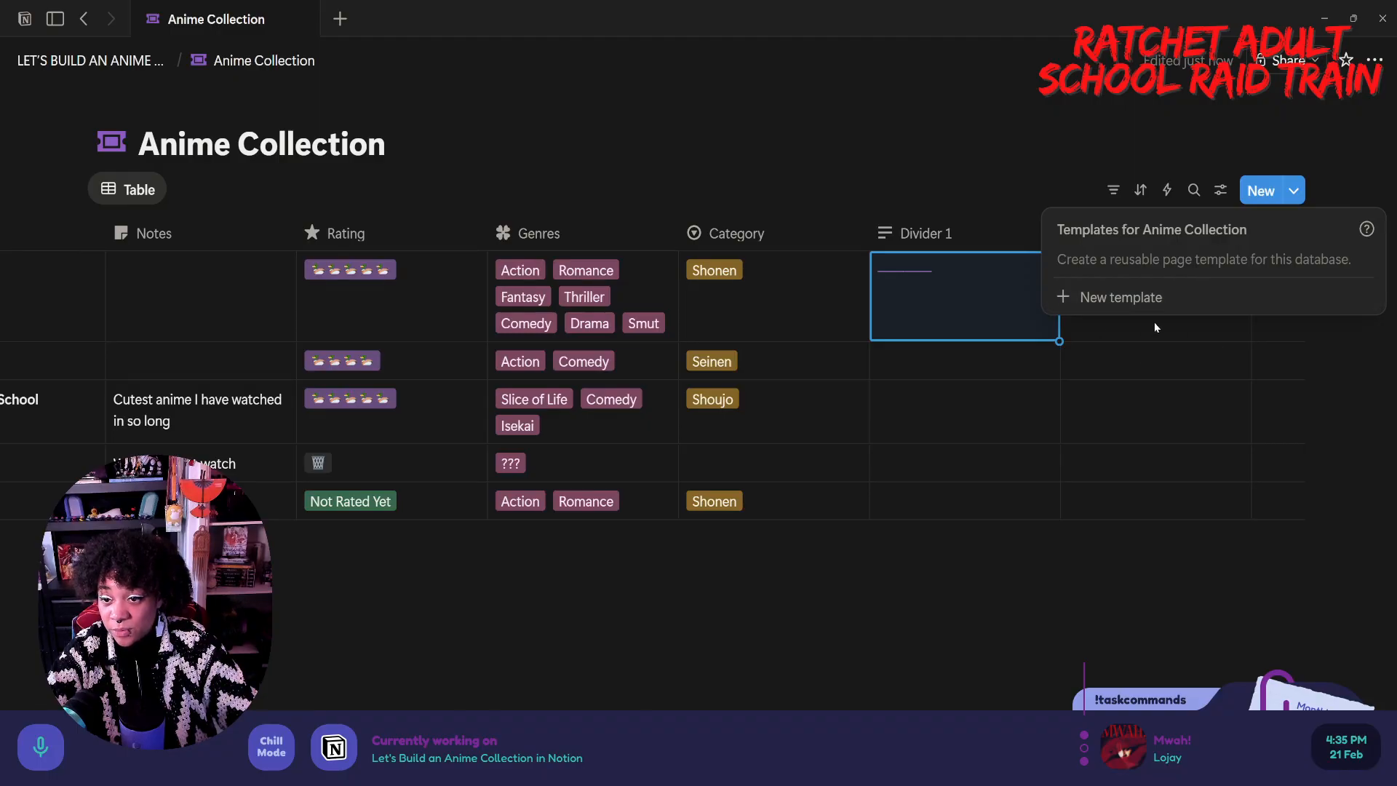
left_click(991, 328)
- Copy the purple divider line from Frieren's Divider 1 cell and create a new database template, opened as a full page
left_click(958, 277)
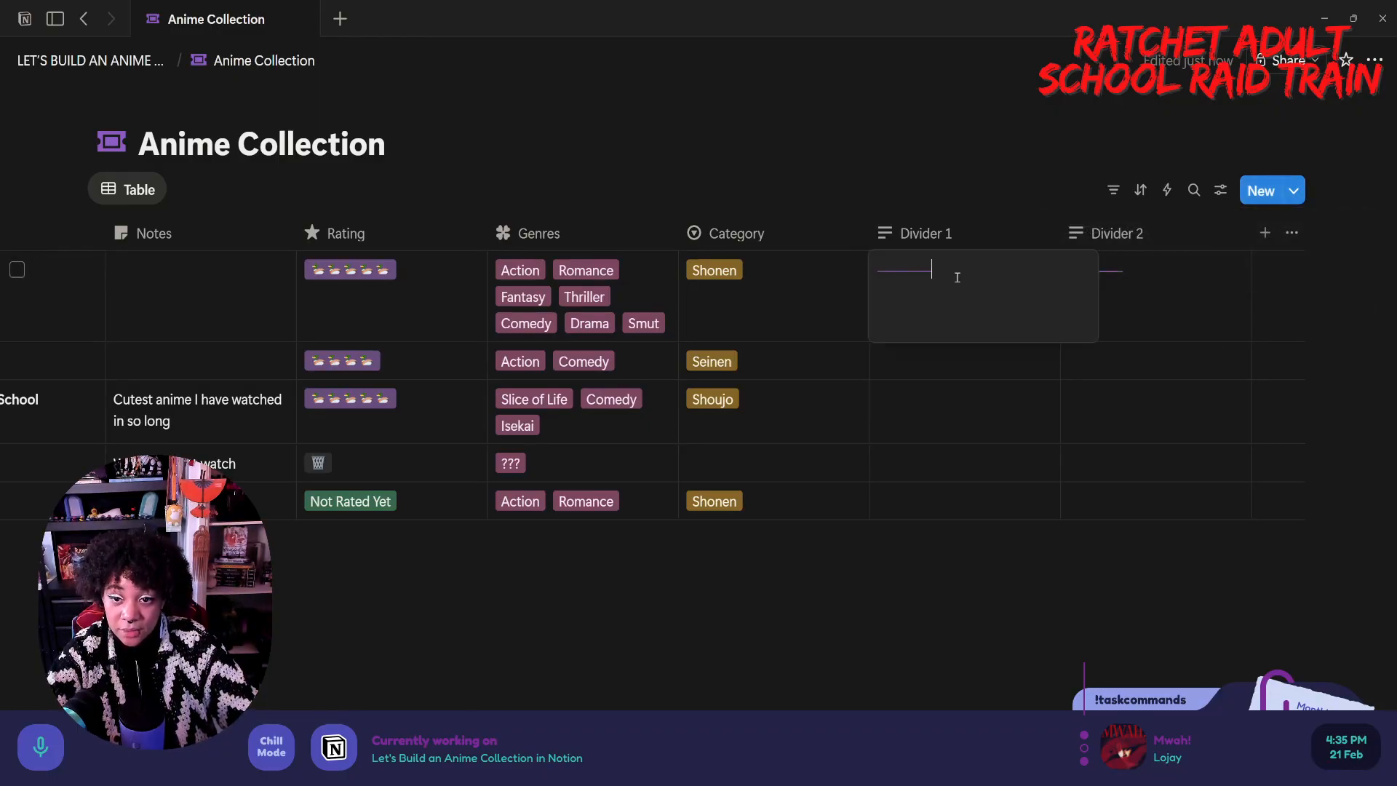
key("ctrl+a")
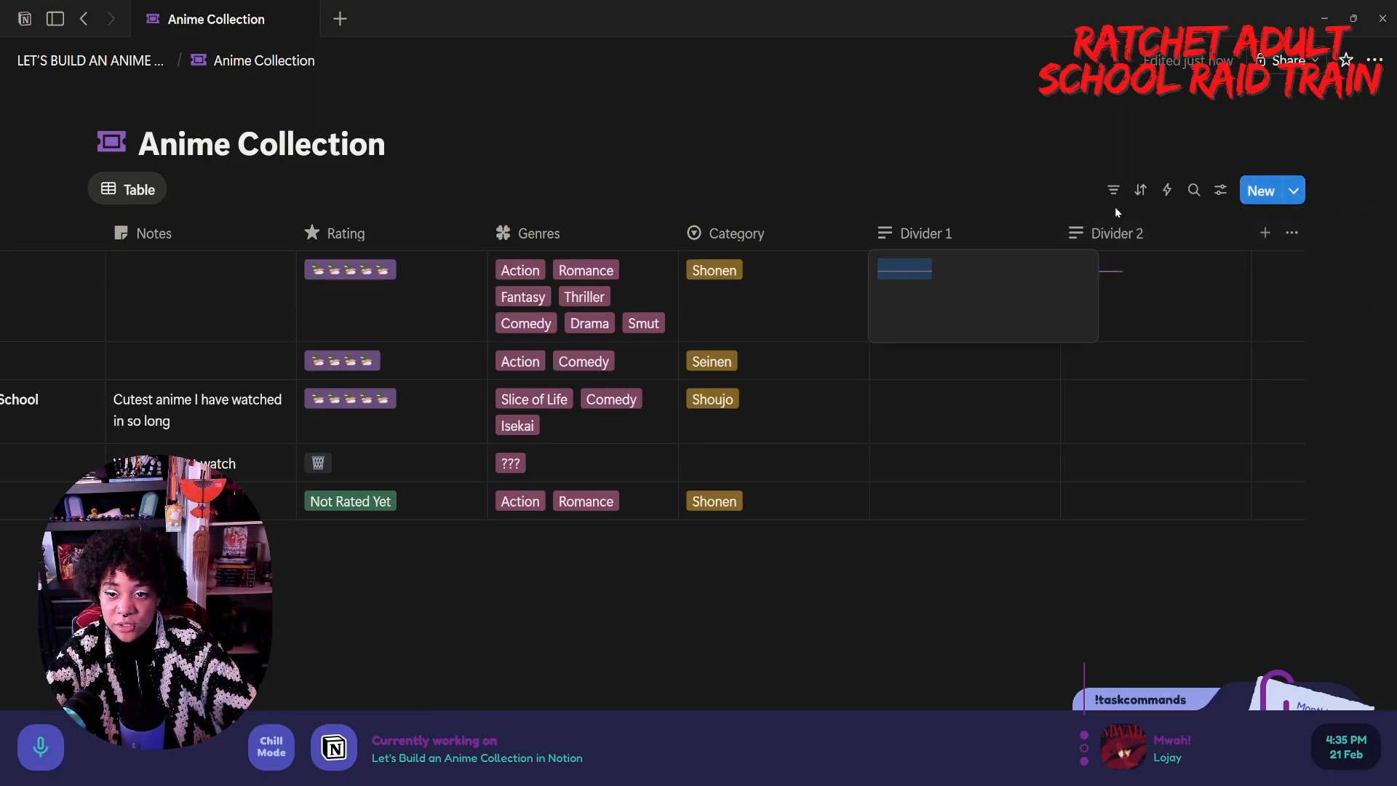
left_click(1293, 194)
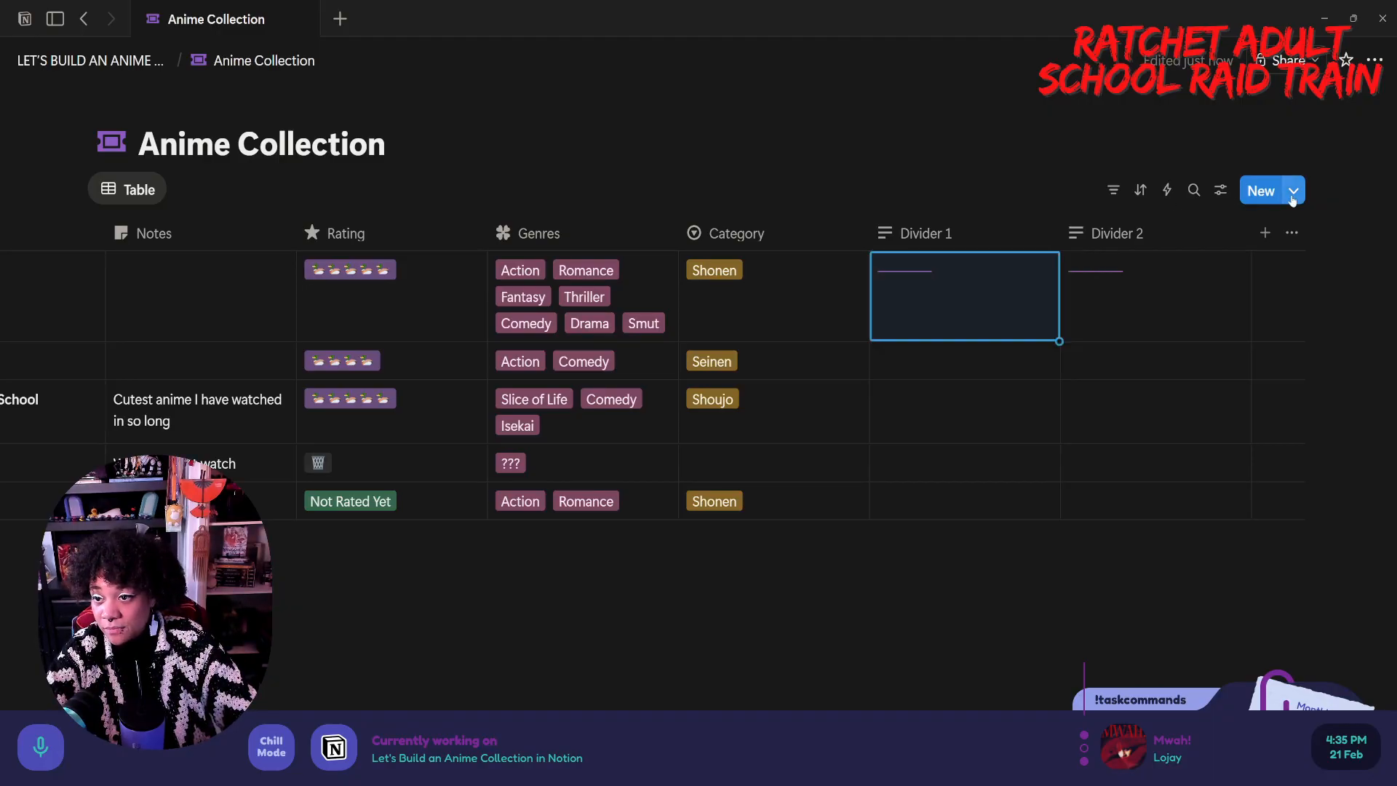
left_click(1292, 195)
left_click(1121, 297)
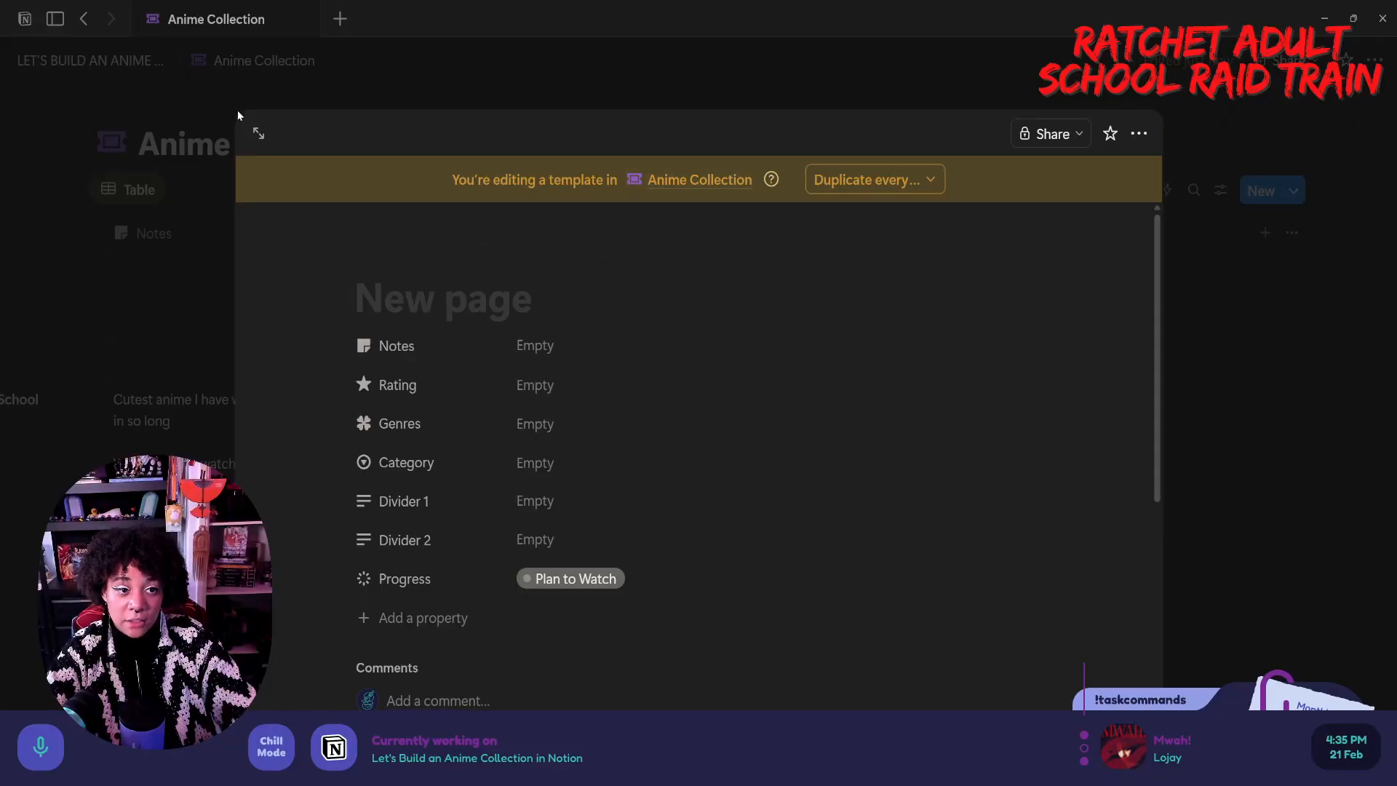
left_click(259, 133)
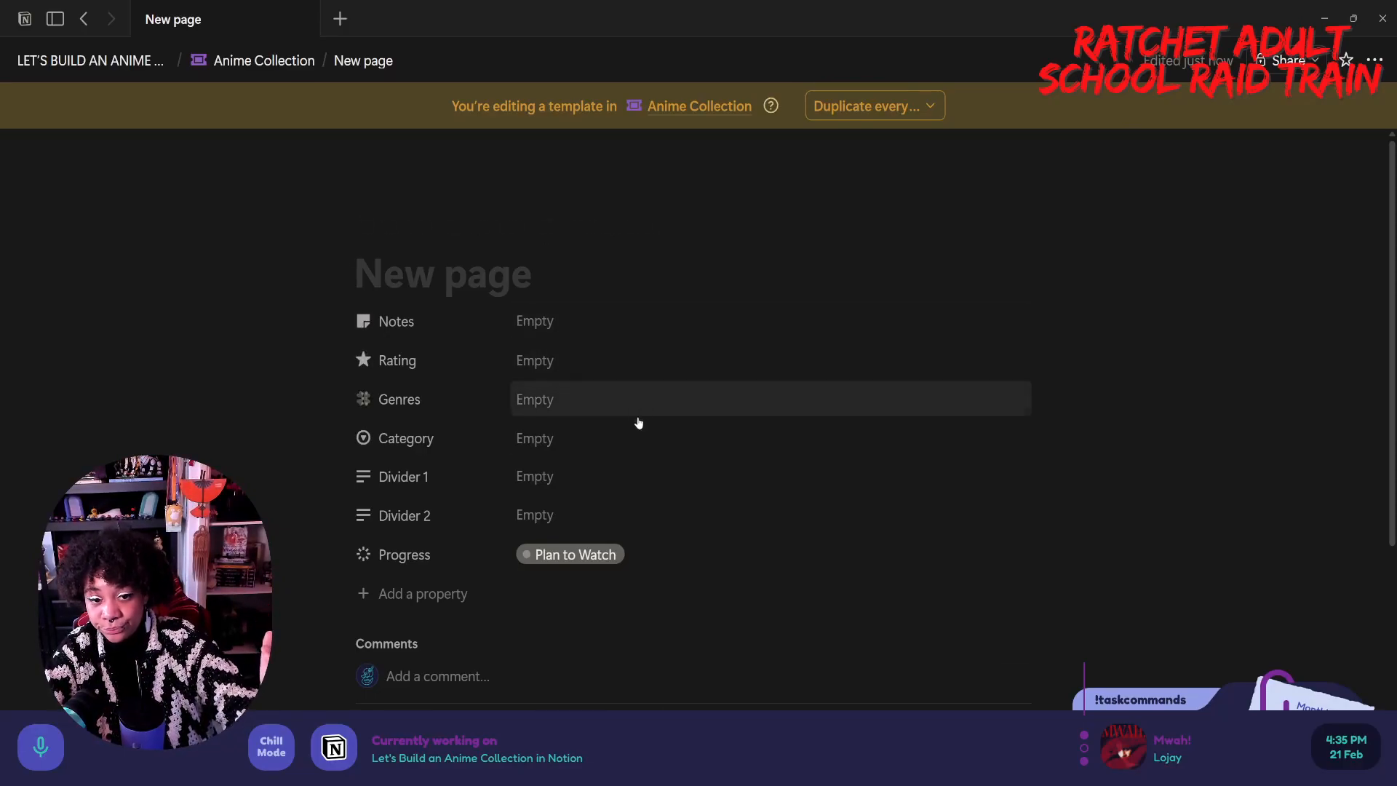
- Fill the template's Divider 1 and Divider 2 properties with the copied purple line
left_click(619, 471)
type("————")
left_click(584, 514)
left_click(583, 514)
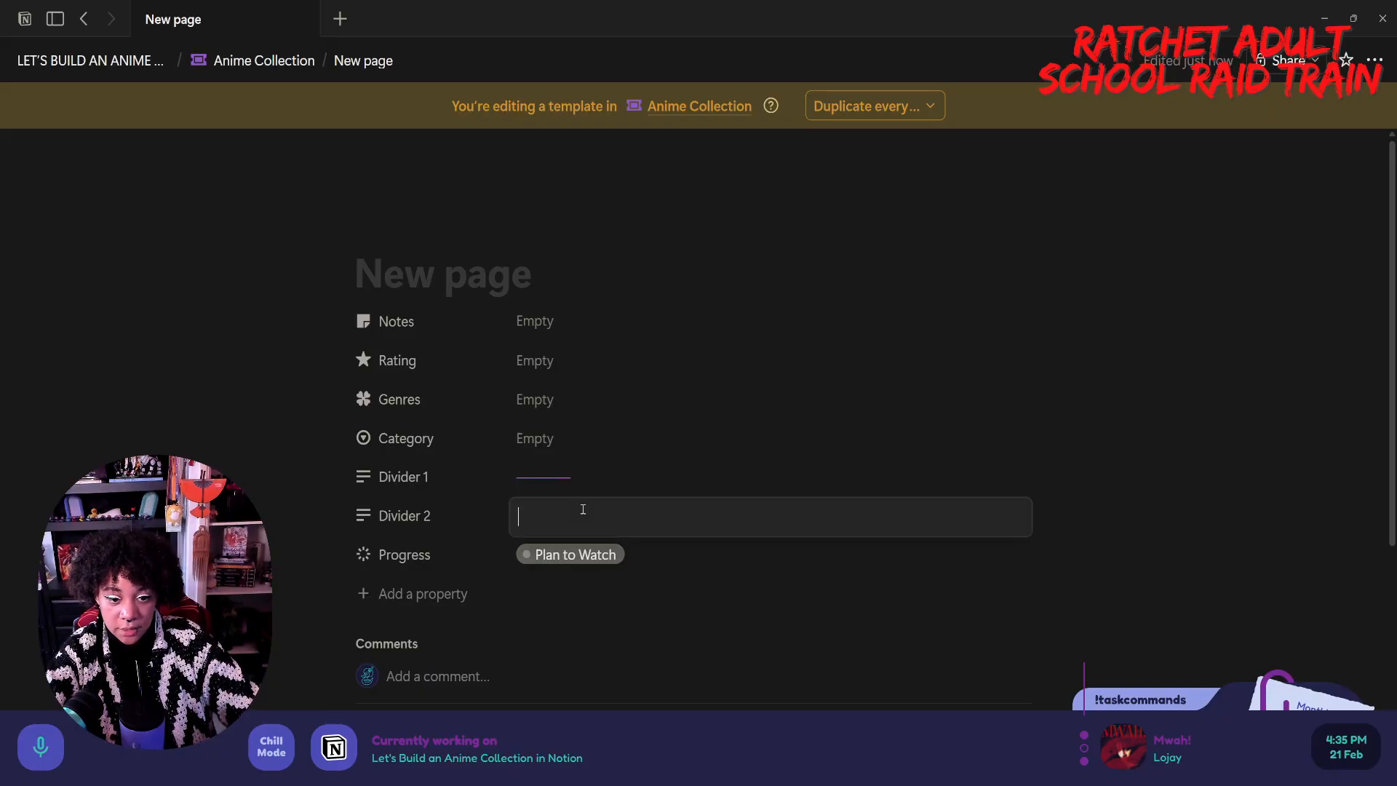
left_click(404, 272)
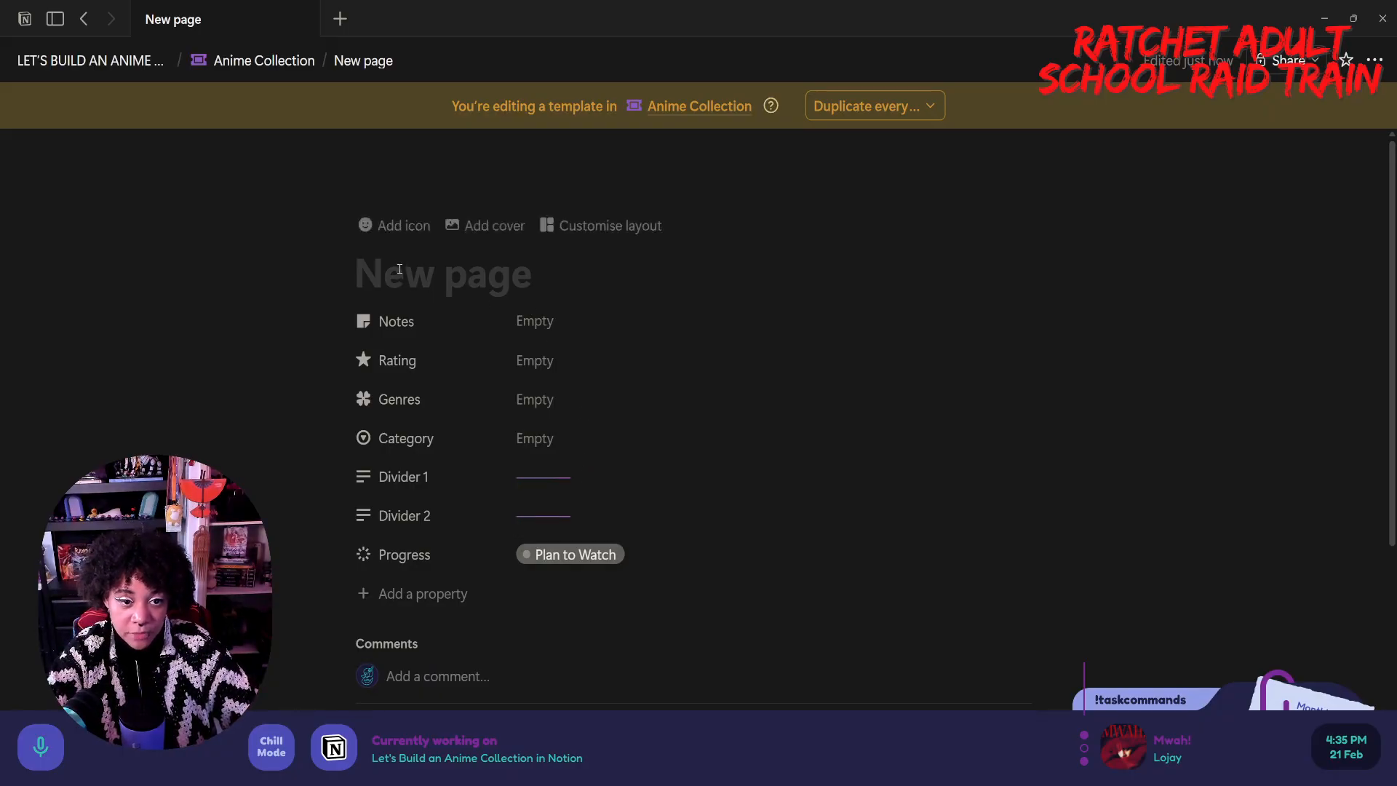
- Give the template a flexed-biceps emoji icon and set its Rating to Not Rated Yet
left_click(405, 226)
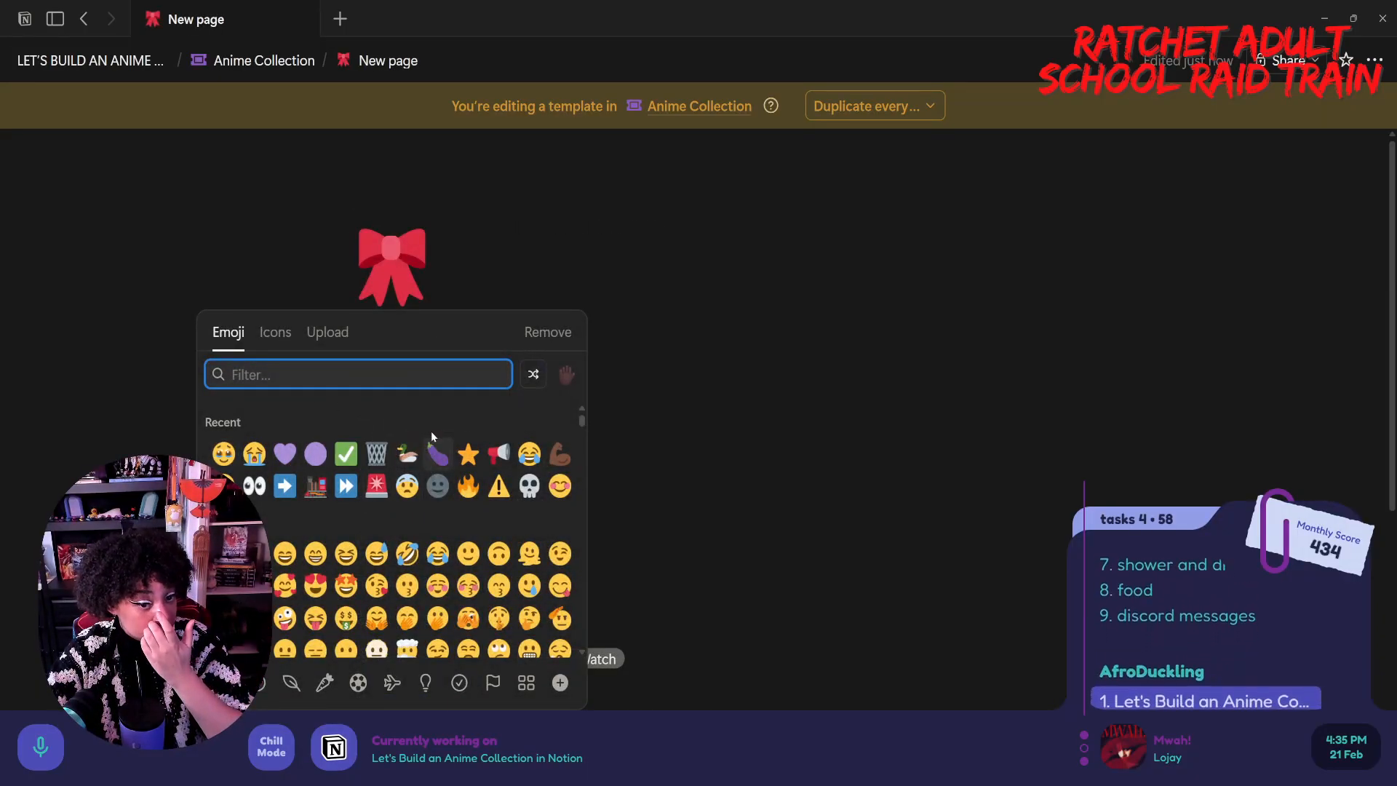
left_click(561, 453)
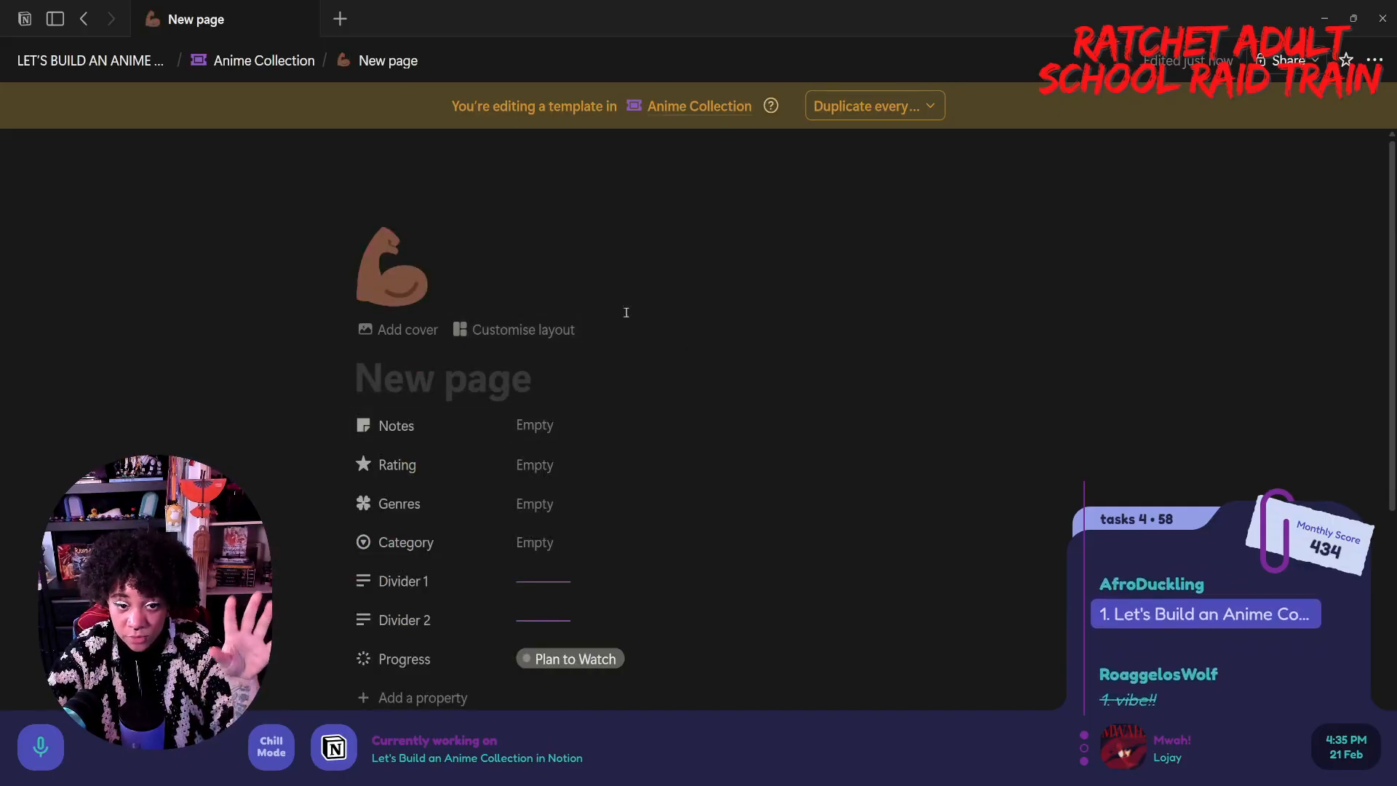
scroll(575, 457, "down", 2)
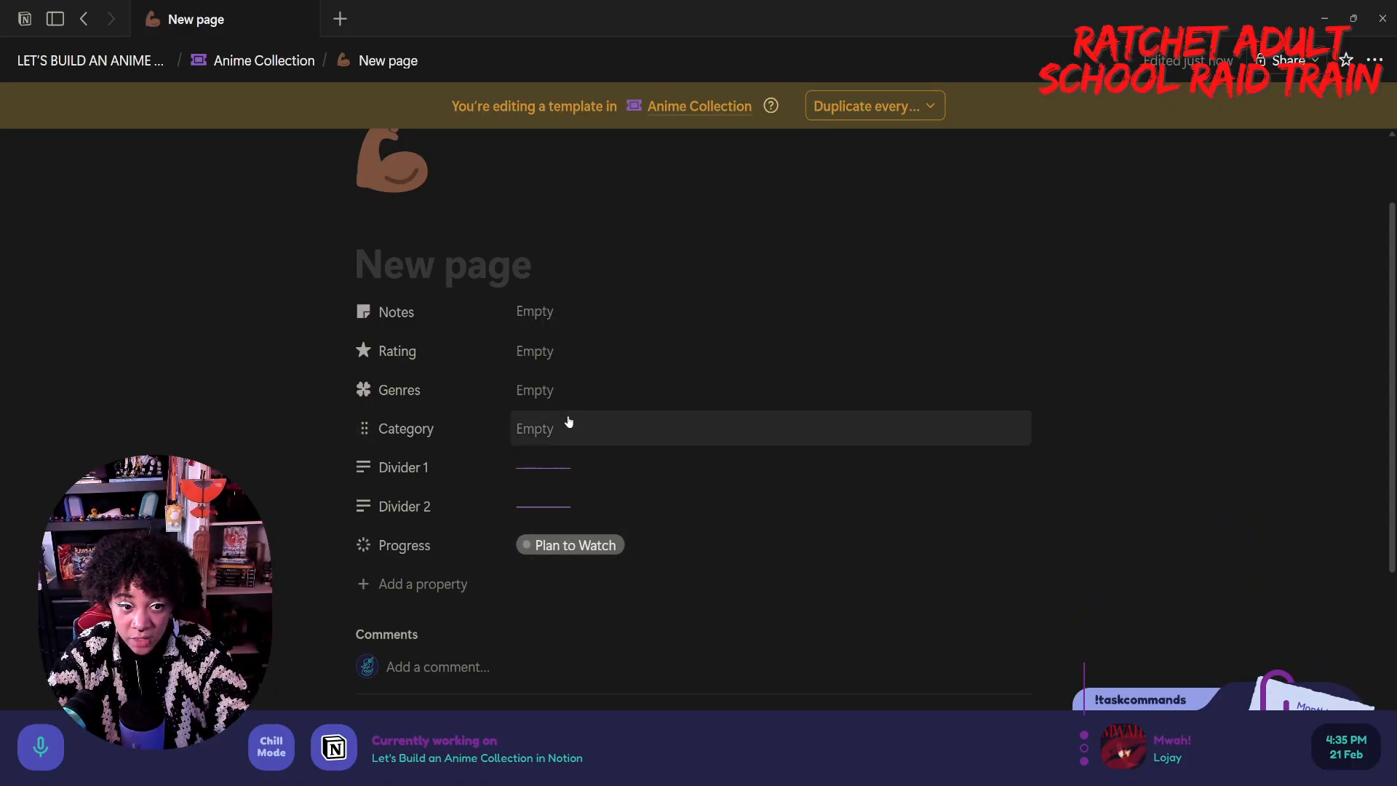
left_click(554, 351)
left_click(601, 566)
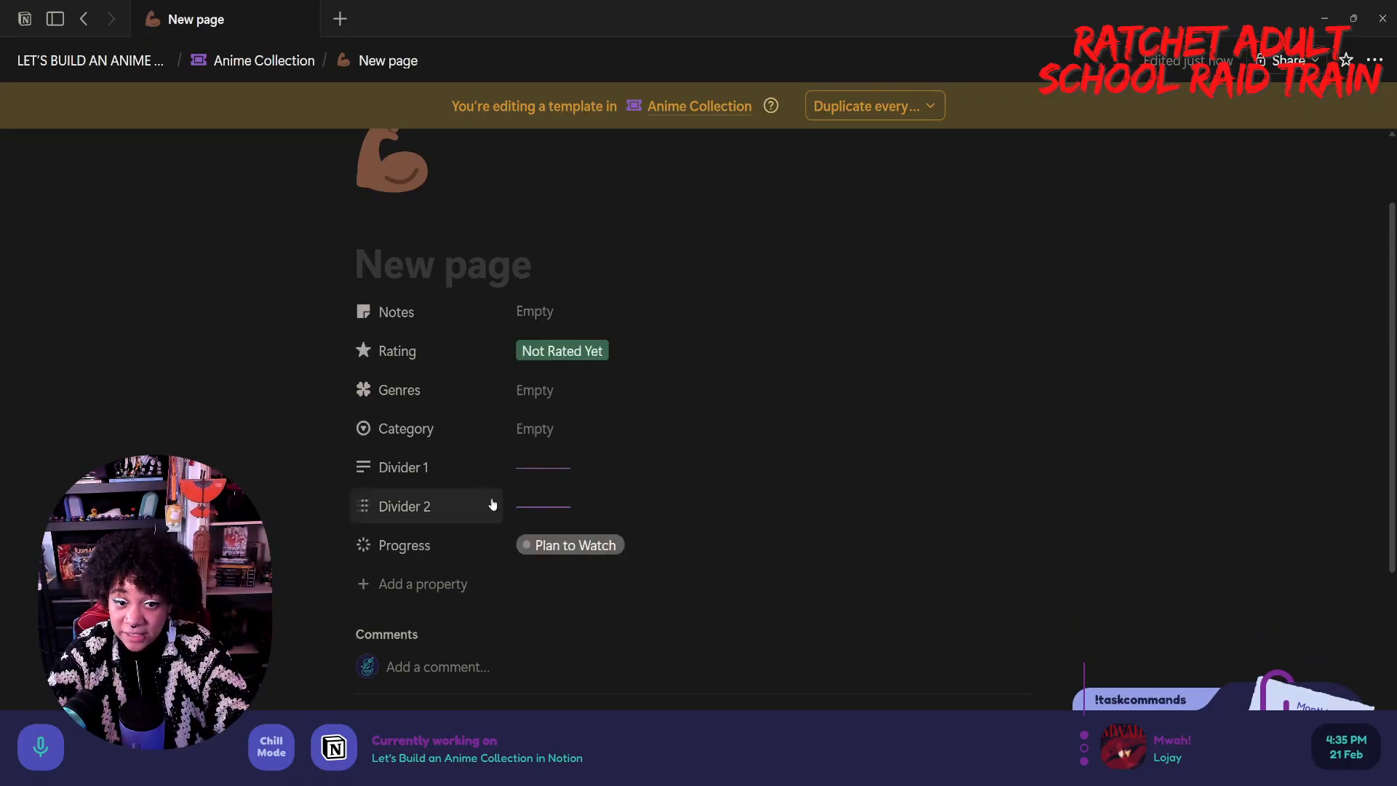
left_click(546, 393)
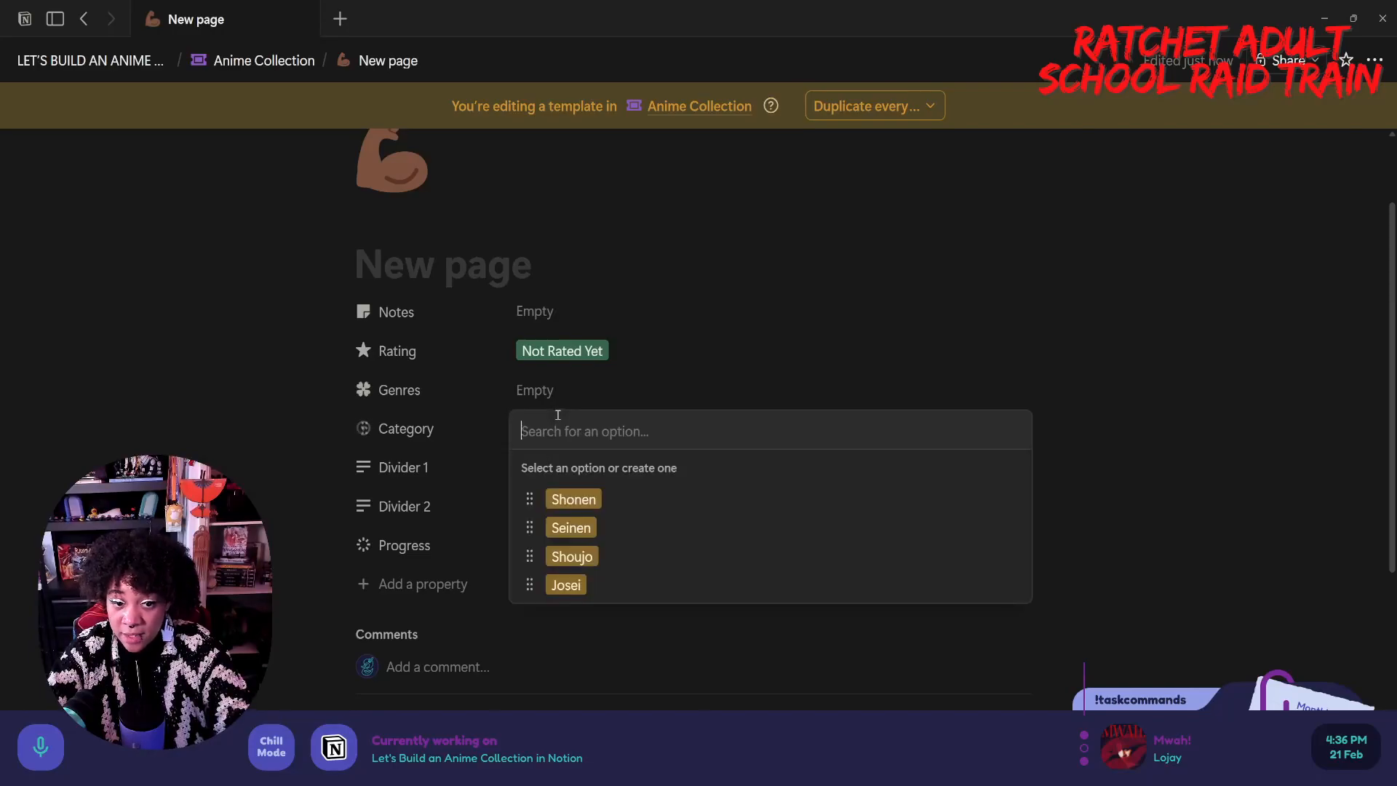
left_click(566, 386)
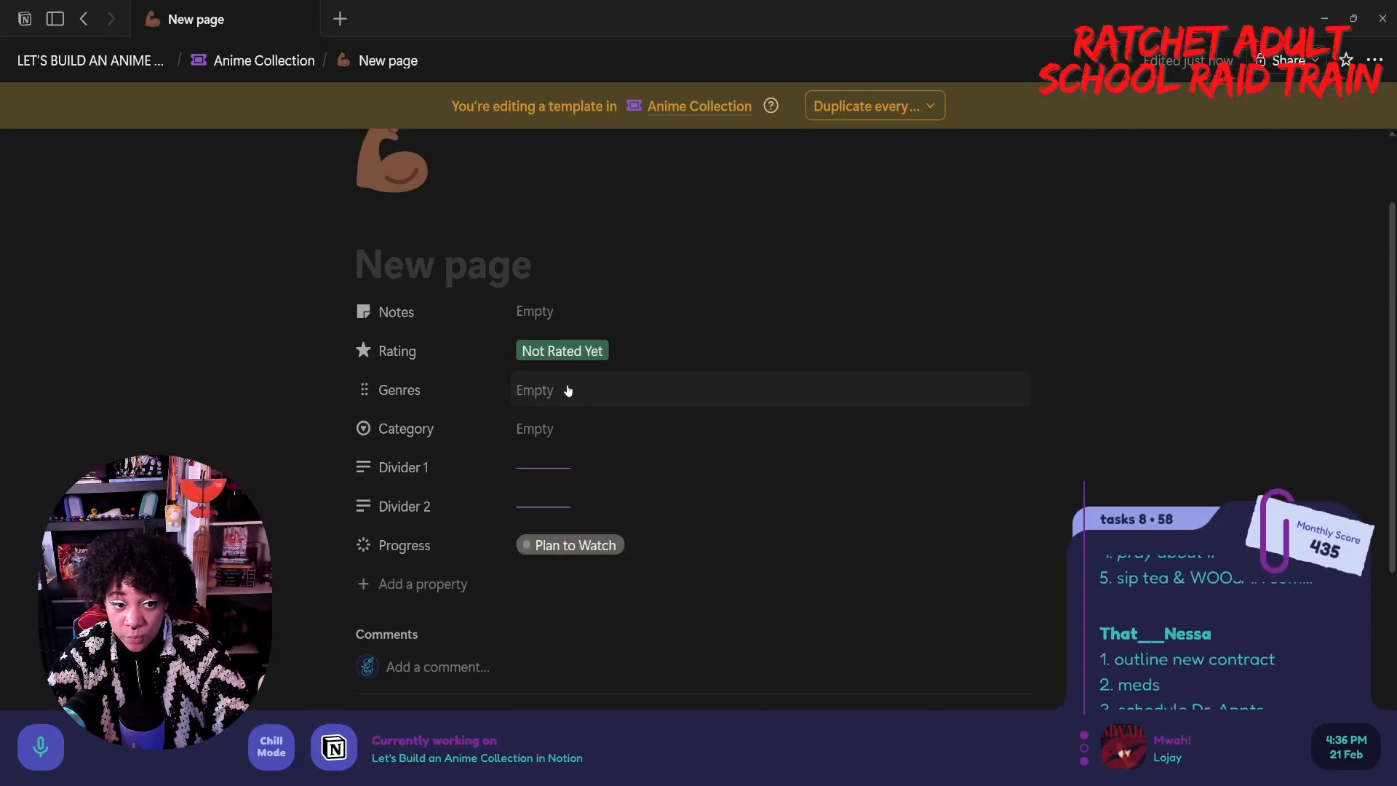
left_click(539, 390)
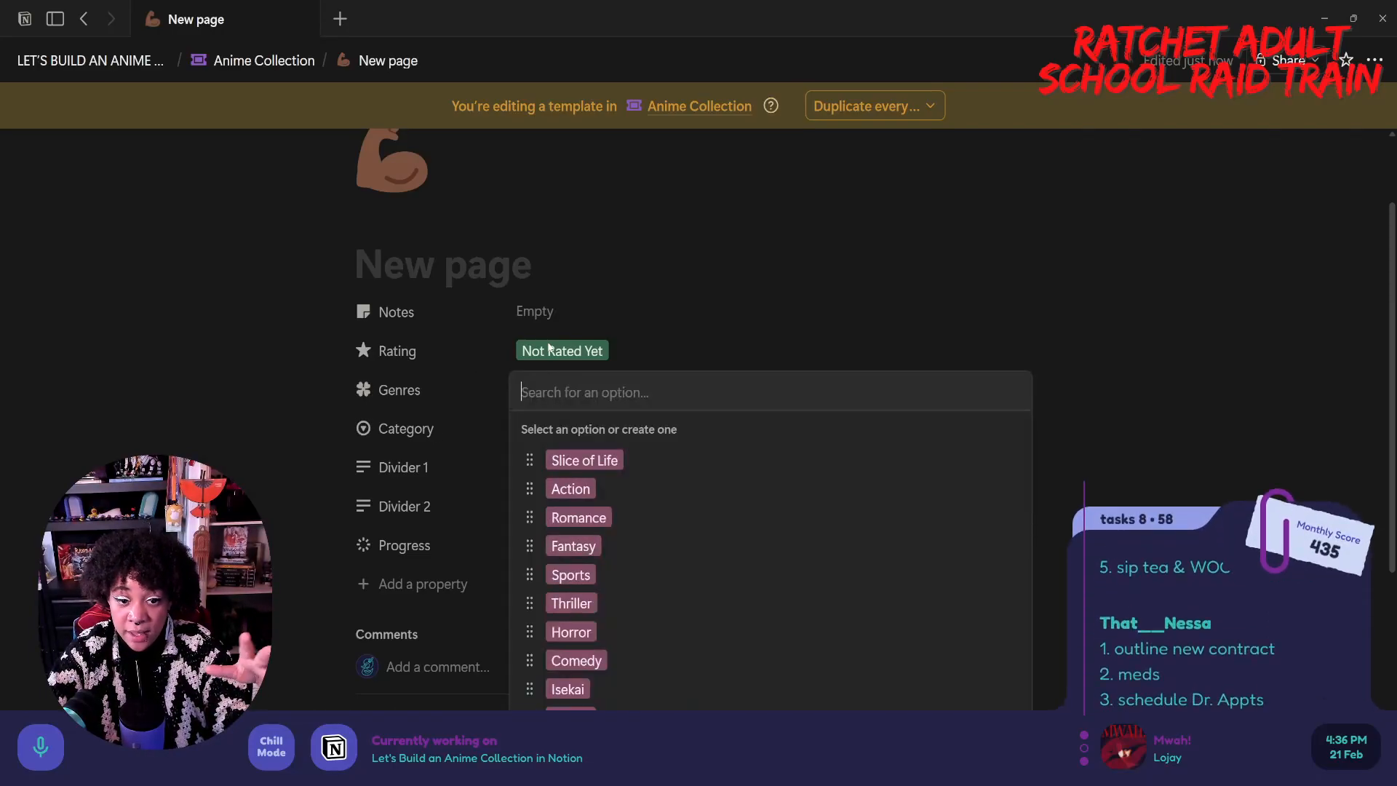
left_click(559, 295)
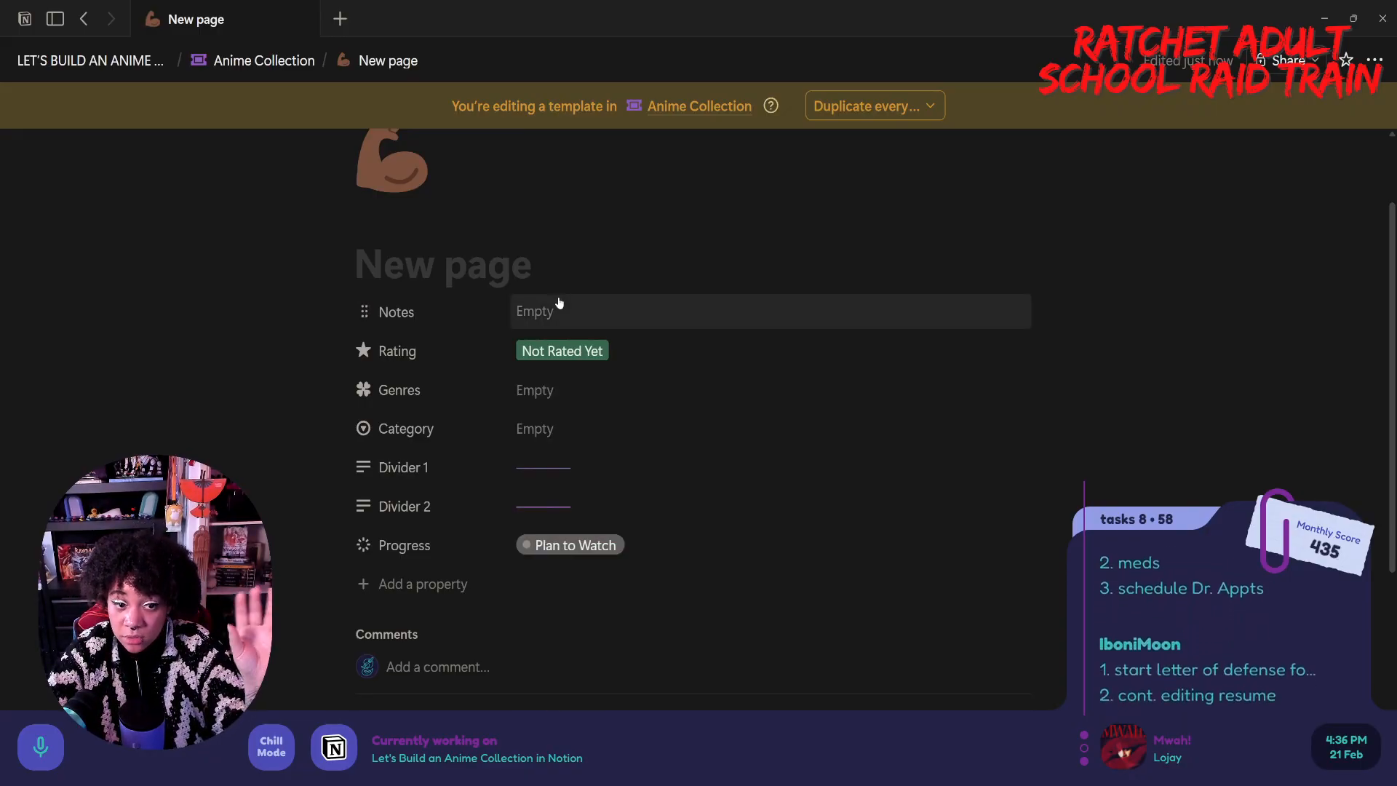
- Move the template's Notes property below Progress and return to the Anime Collection database
left_click_drag(393, 320, 426, 555)
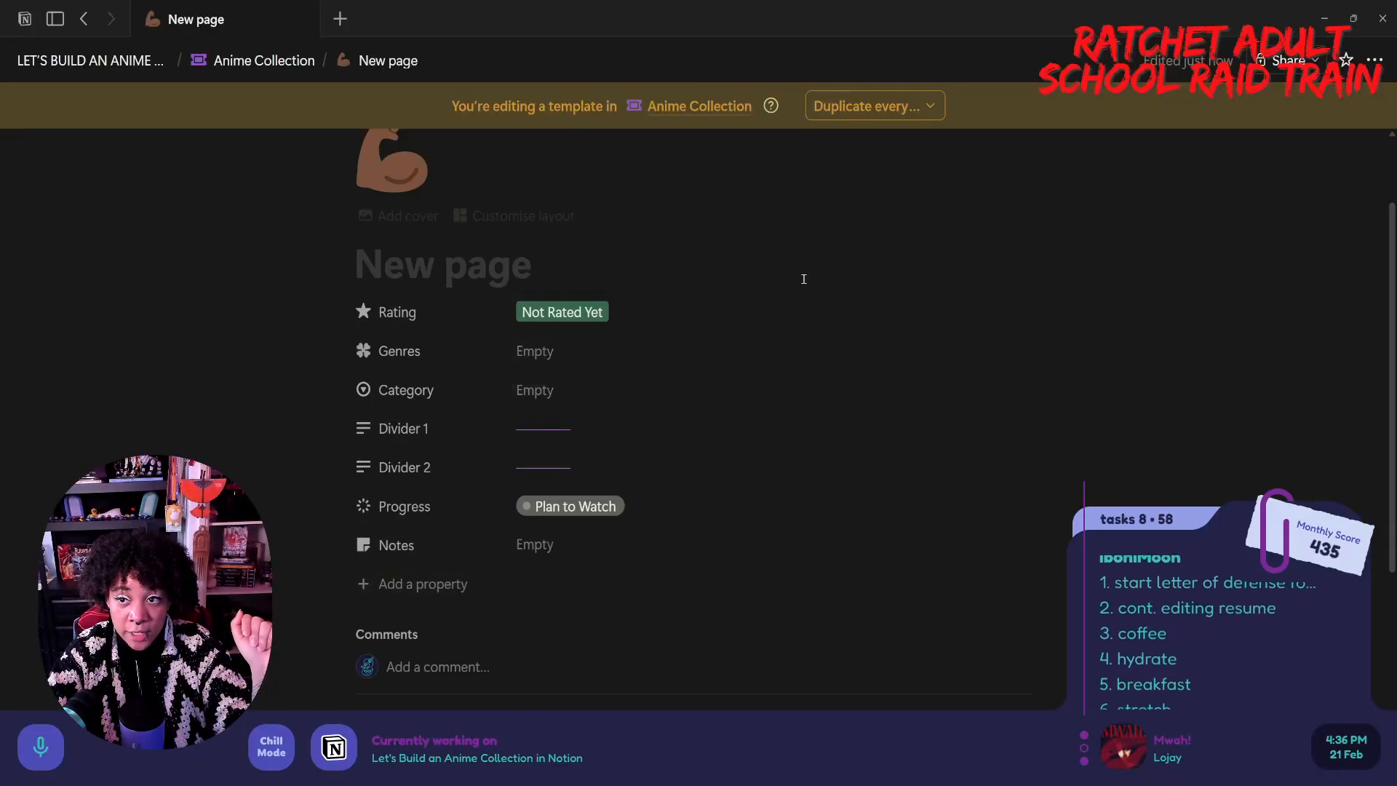
scroll(474, 221, "up", 2)
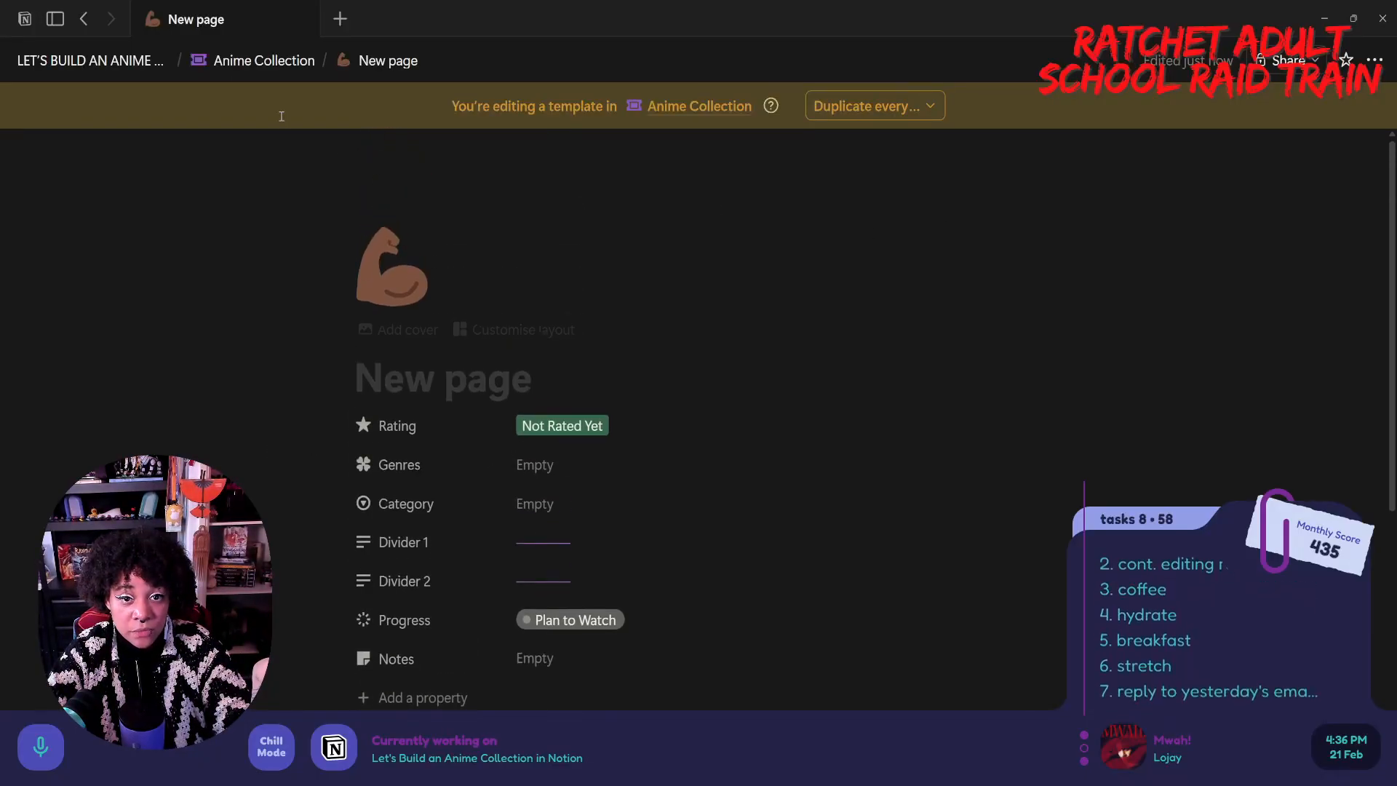
left_click(677, 106)
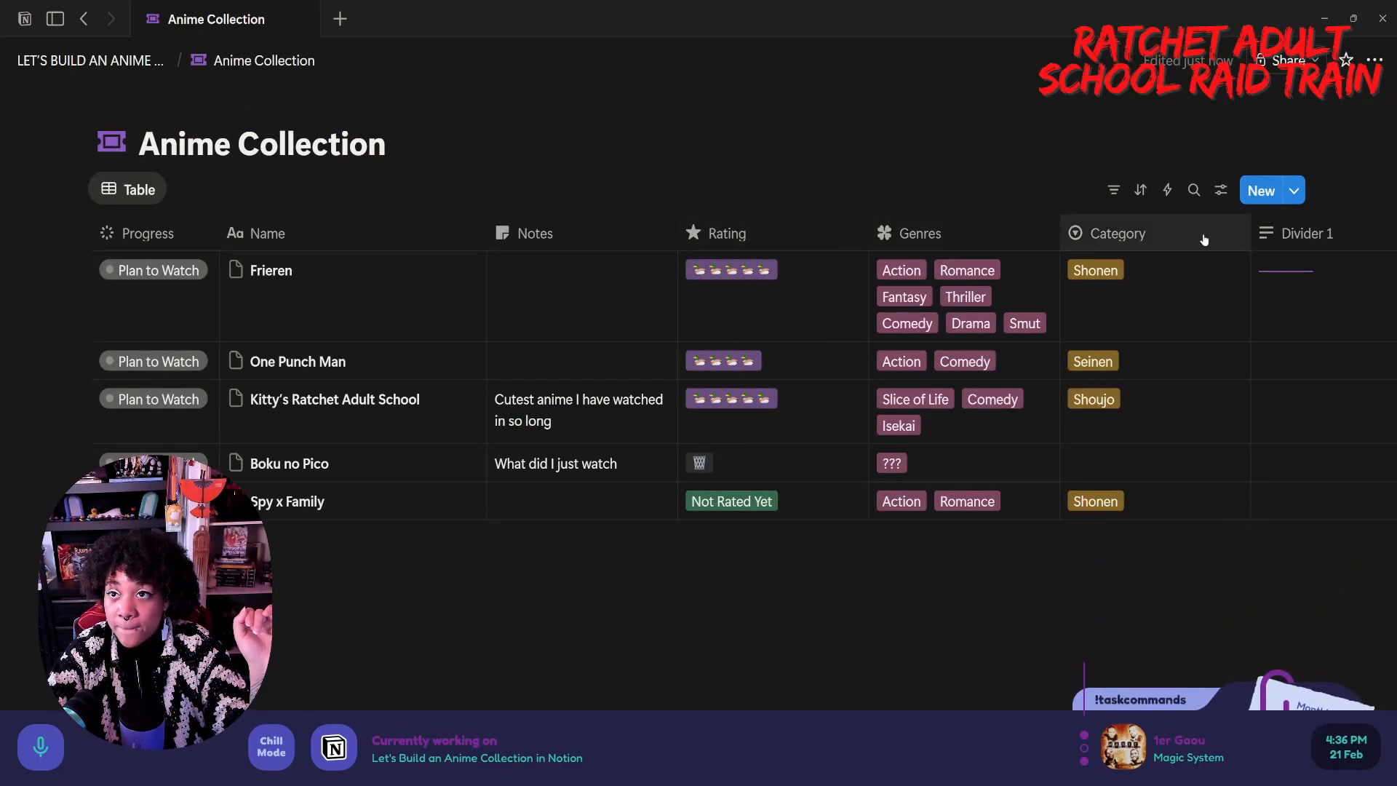
- Set the New page template as the default for all views in Anime Collection
left_click(1291, 191)
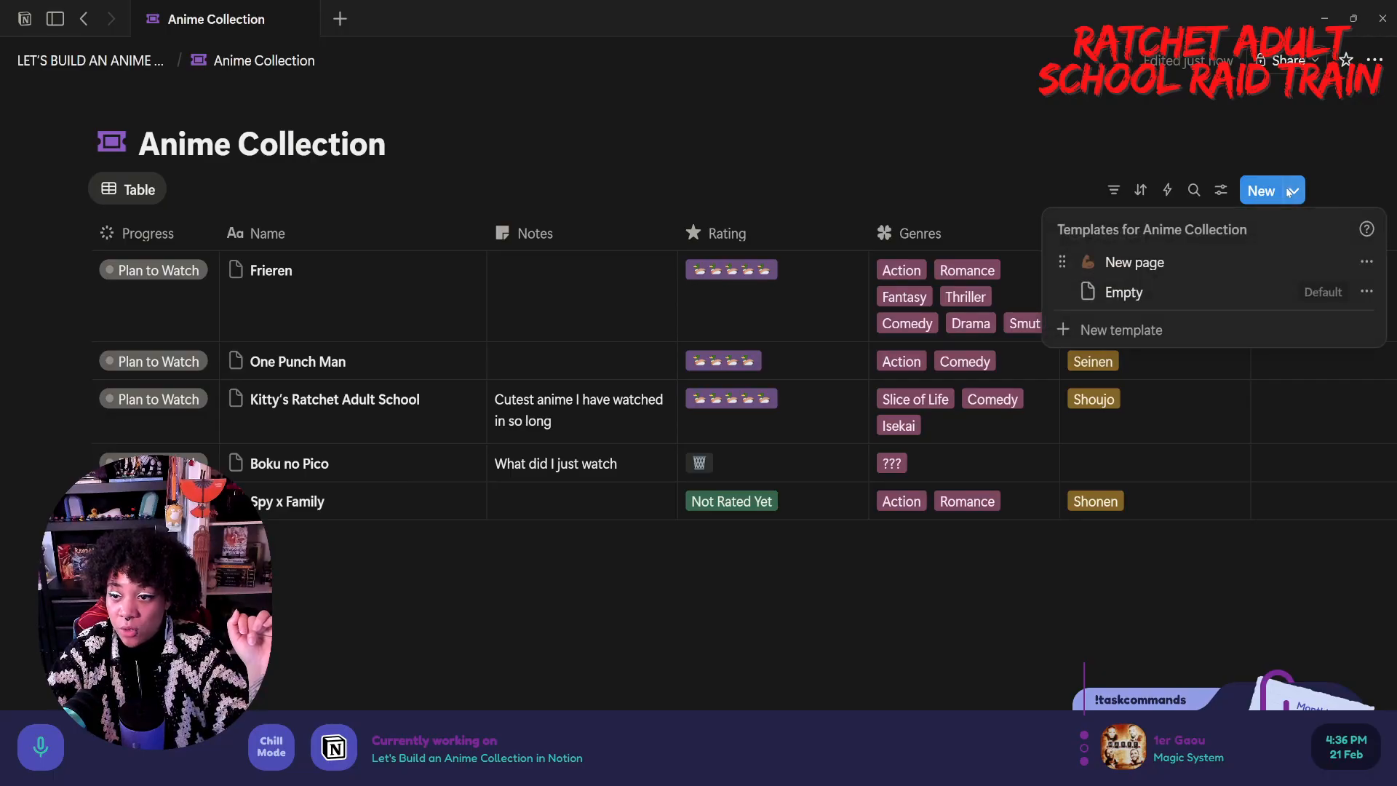
left_click(1366, 261)
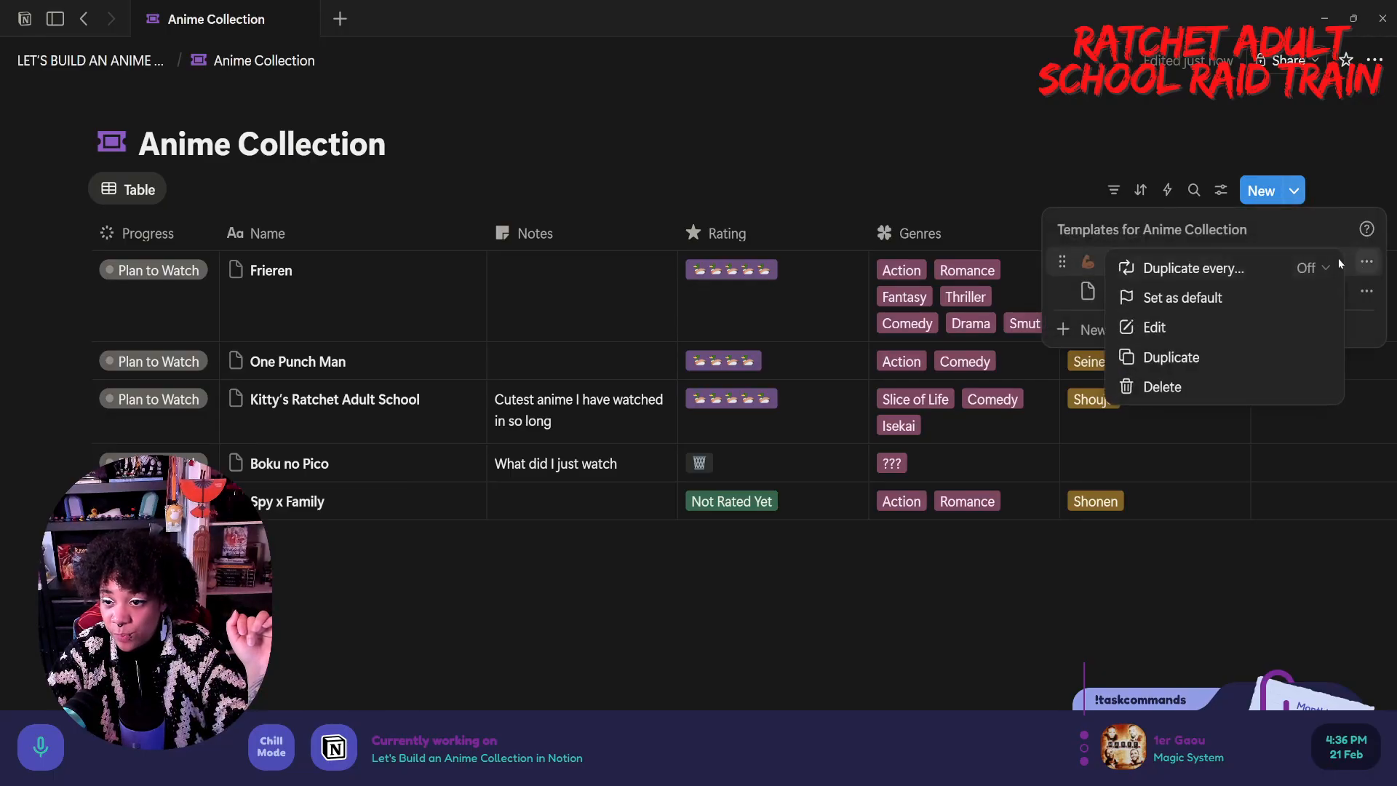
left_click(1218, 305)
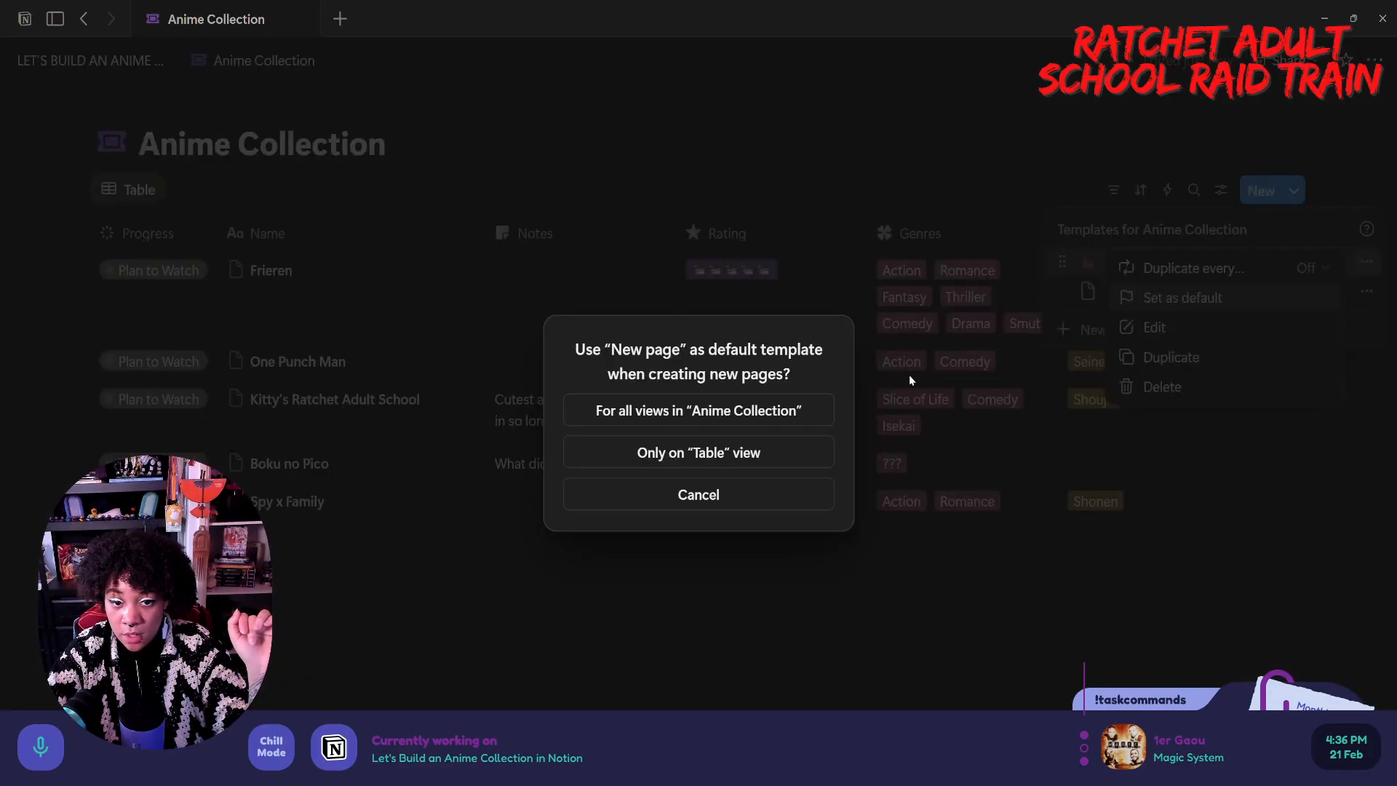
left_click(716, 401)
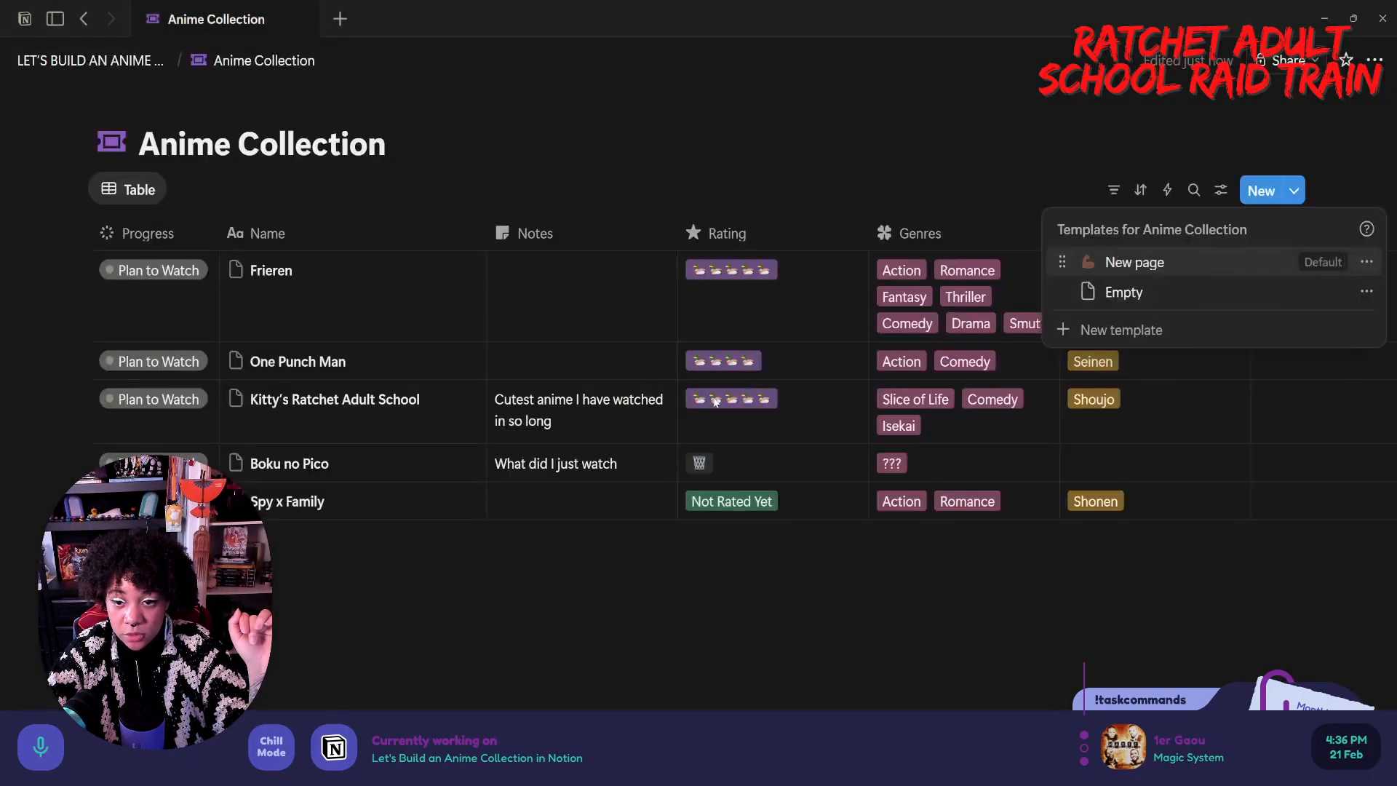
left_click(853, 546)
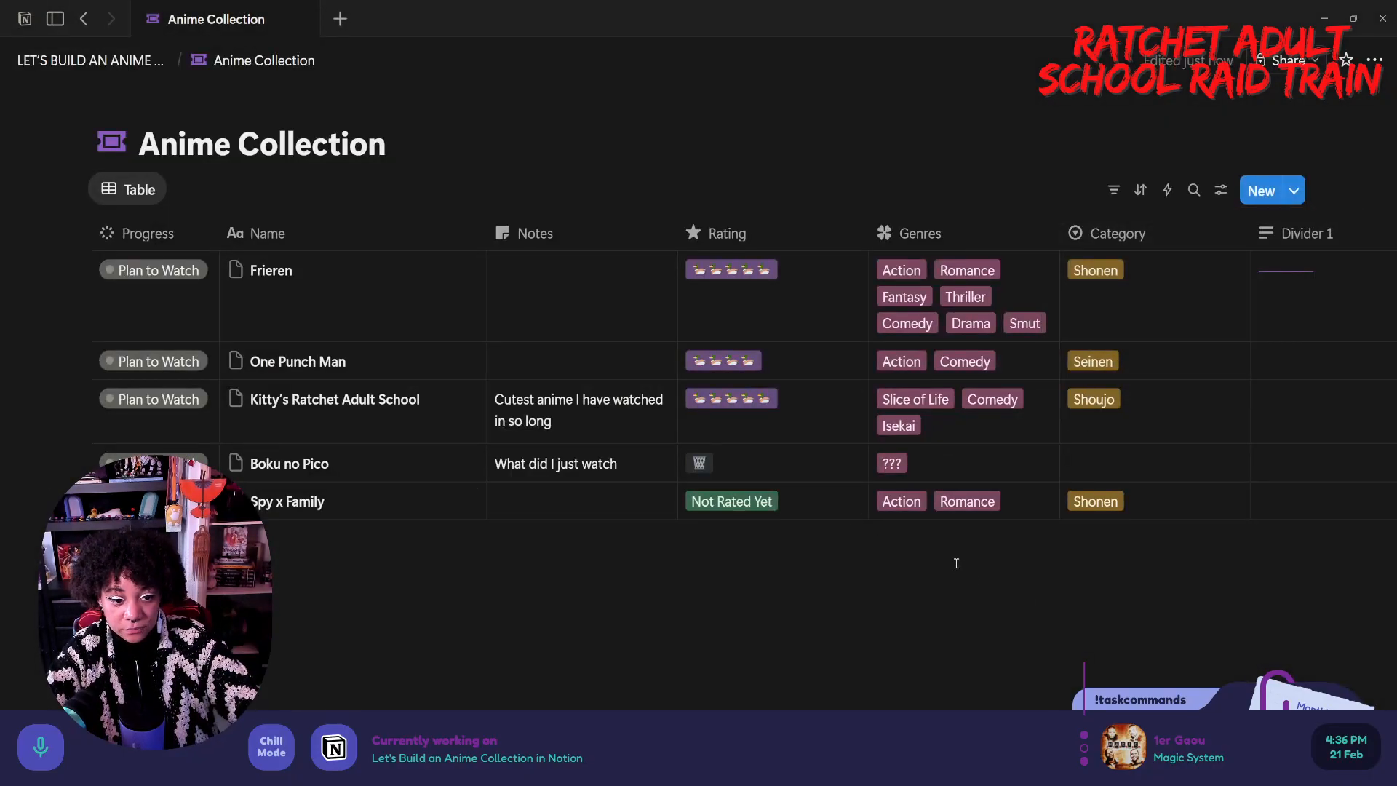
- Add a new blank entry below Spy x Family using the default template
key("ctrl+minus")
key("ctrl+minus")
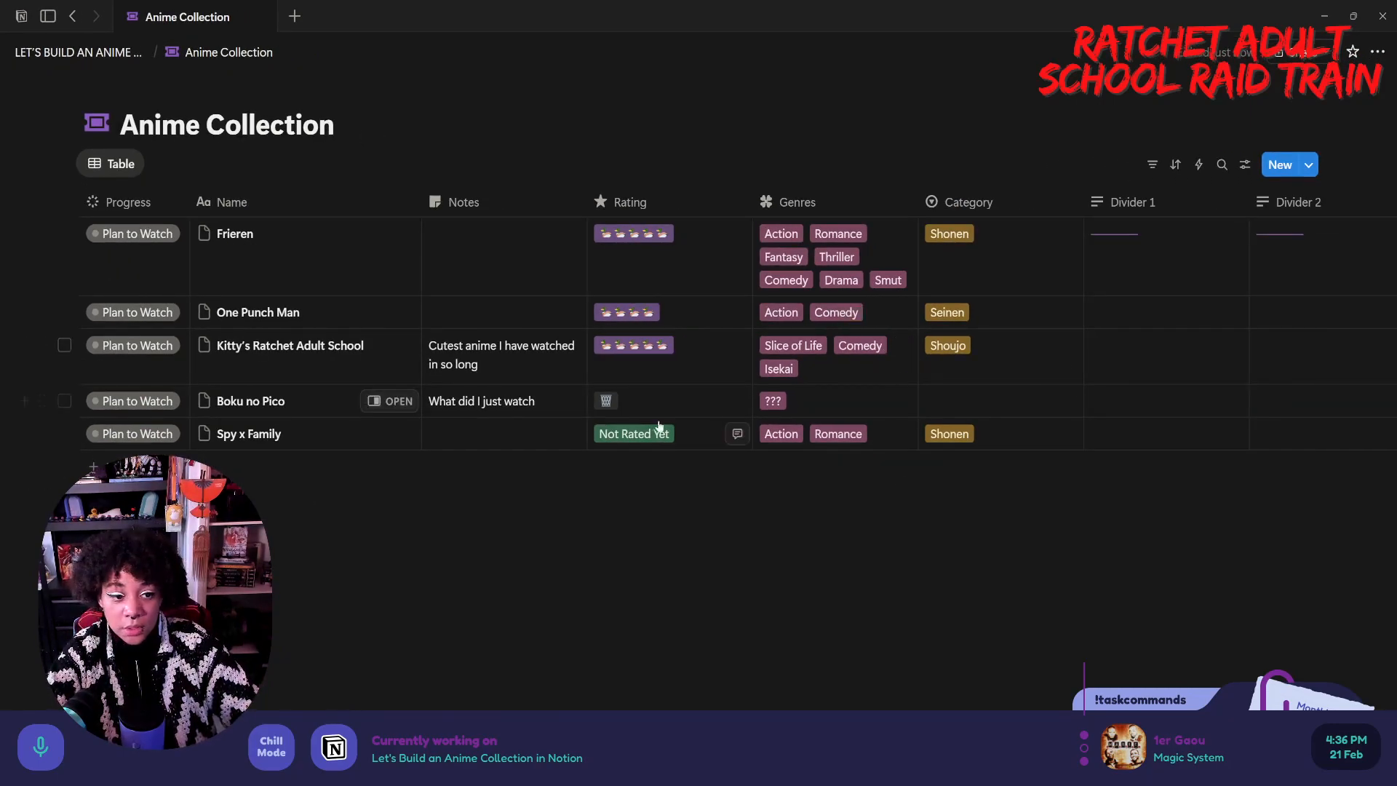
left_click(131, 468)
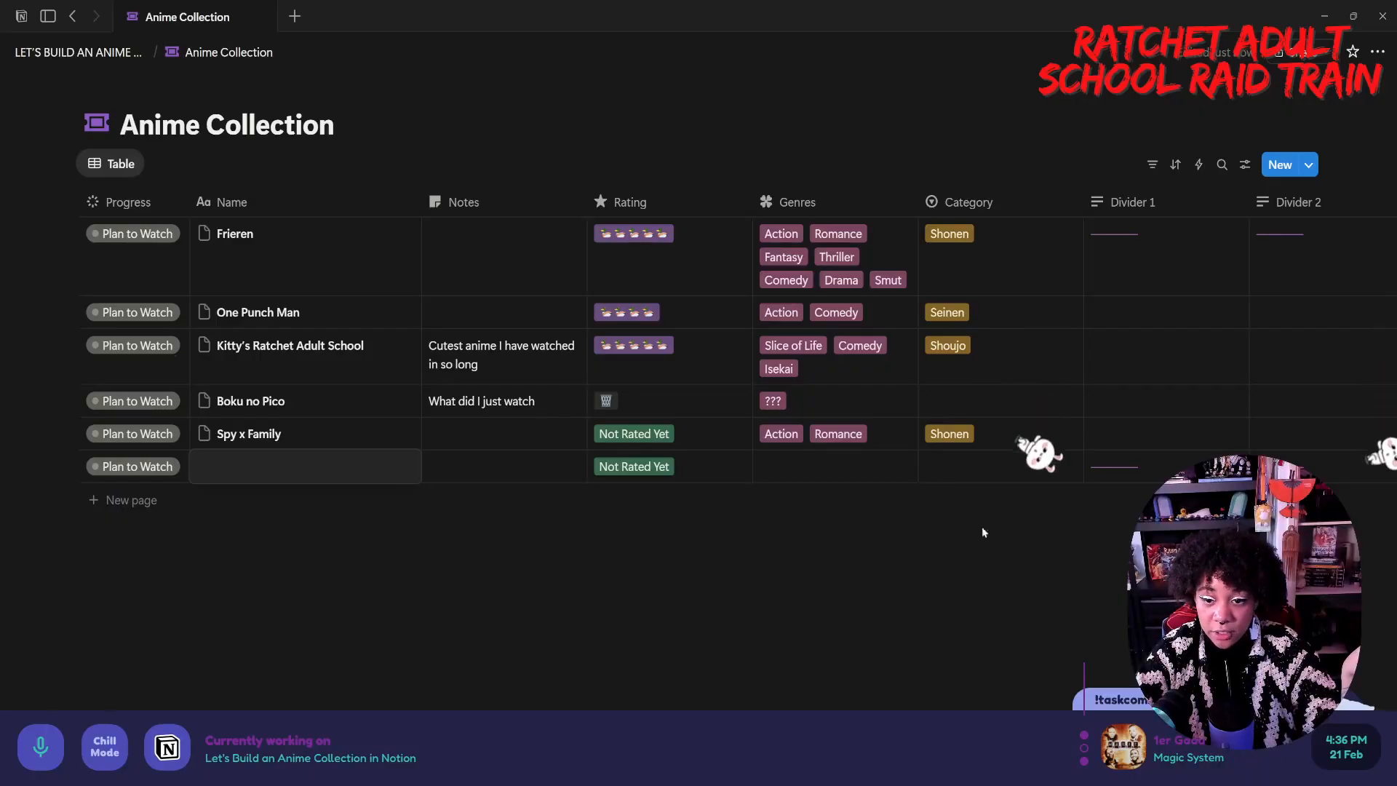
- Fill Frieren's divider line down through all remaining rows of the Divider 1 and Divider 2 columns
left_click(1137, 225)
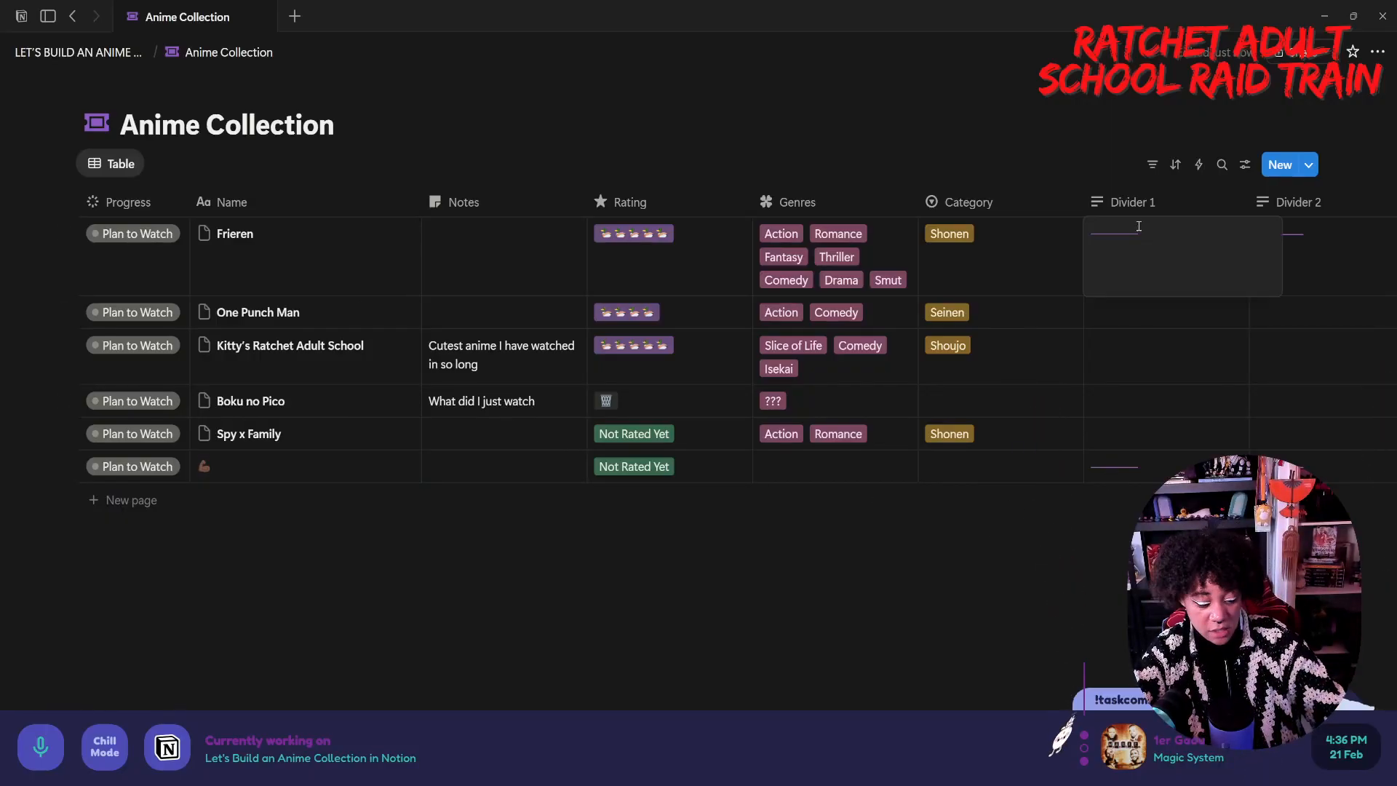
key("Escape")
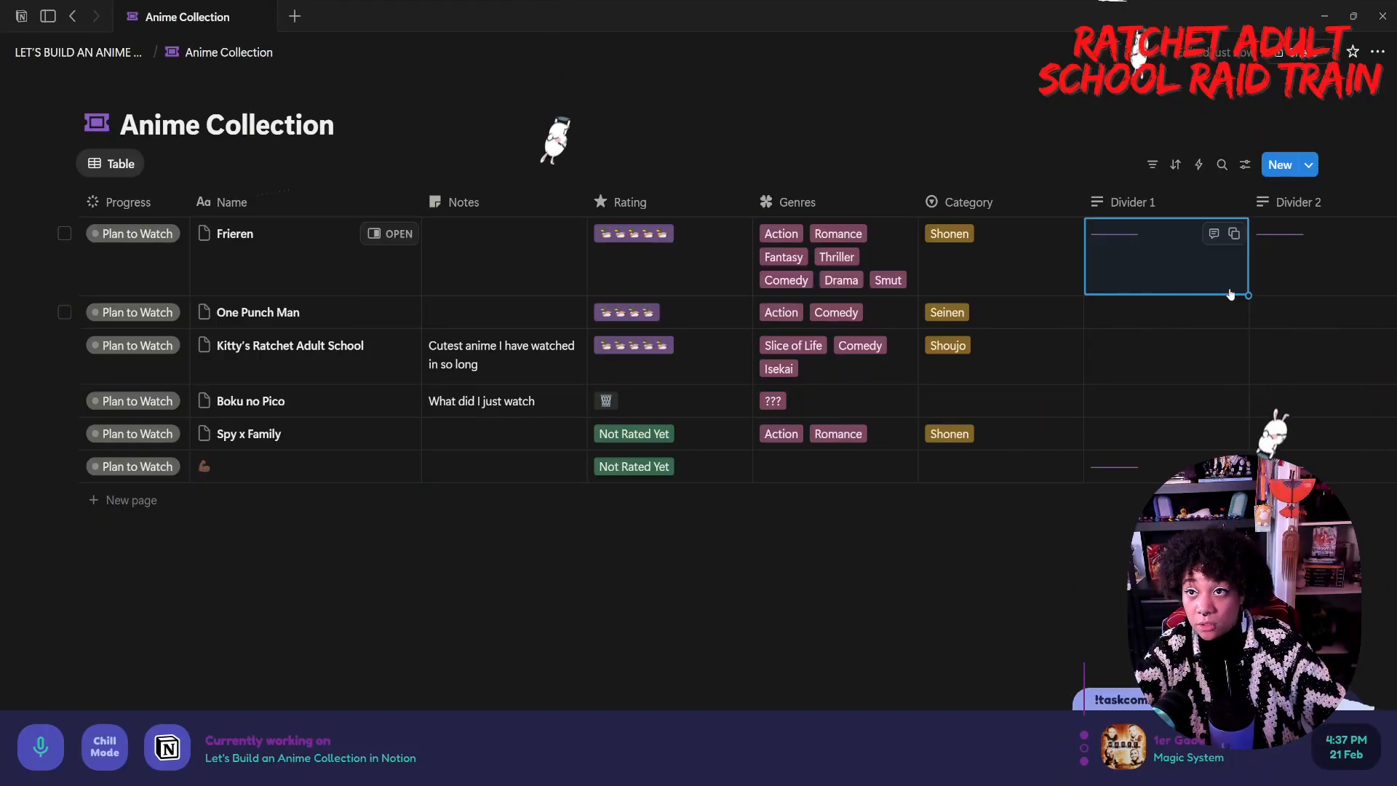
scroll(1231, 290, "right", 3)
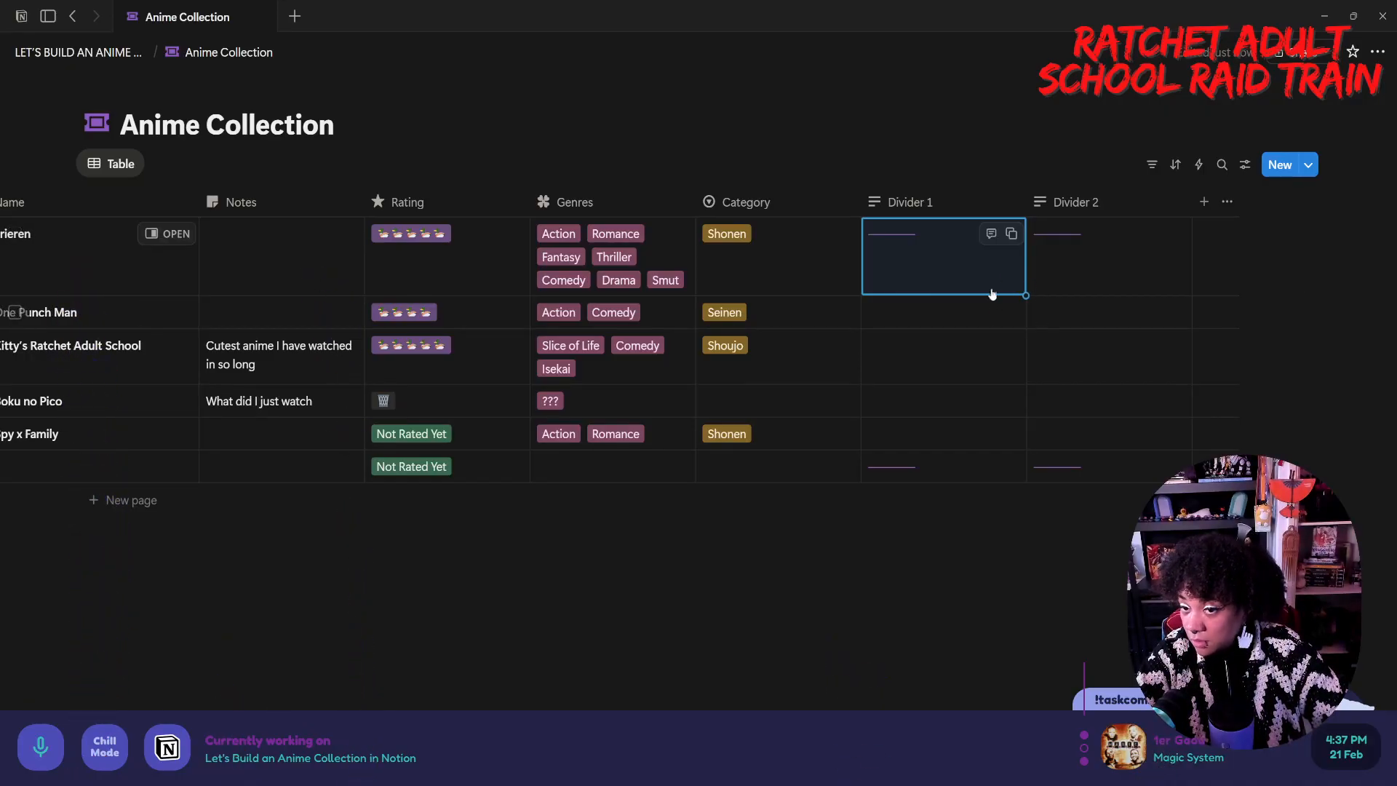
left_click_drag(1026, 295, 1020, 465)
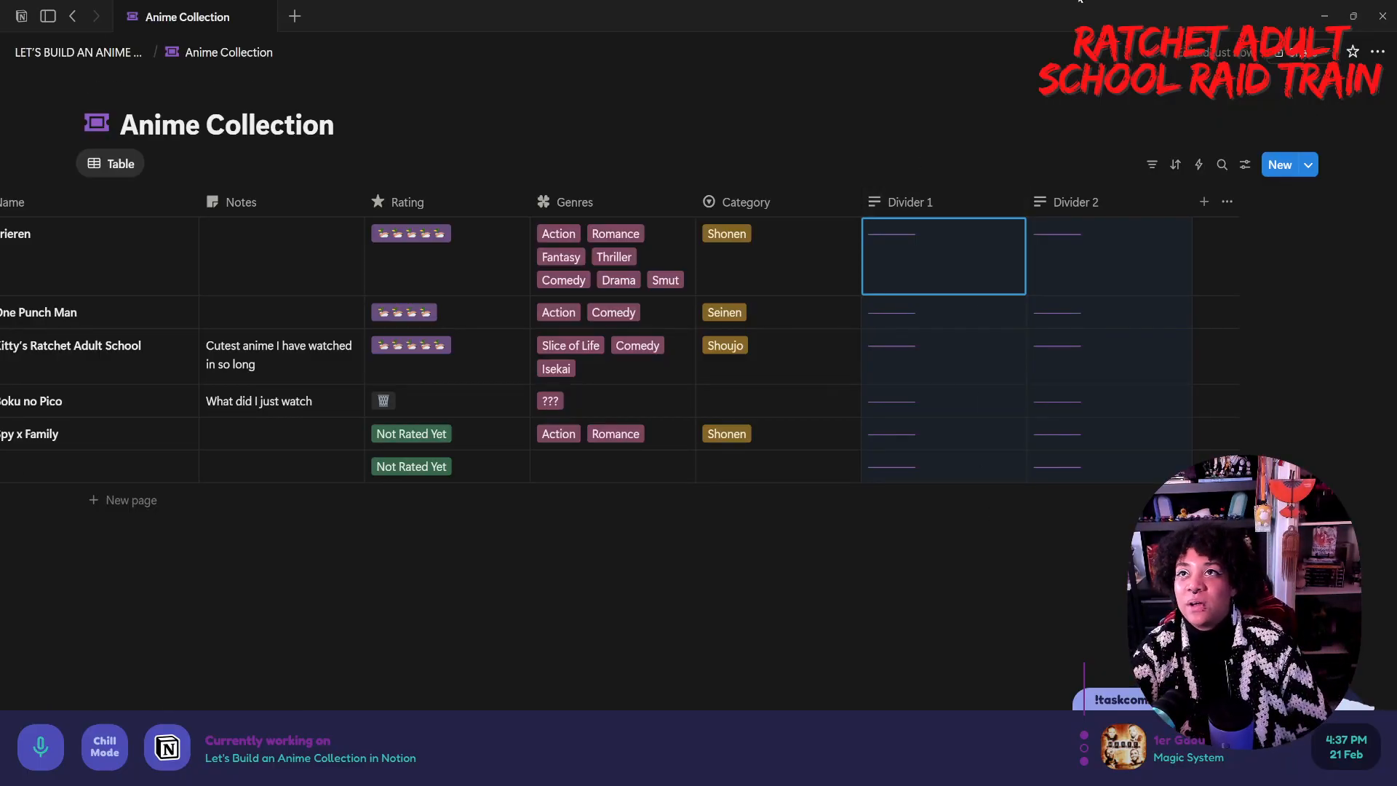
left_click(995, 567)
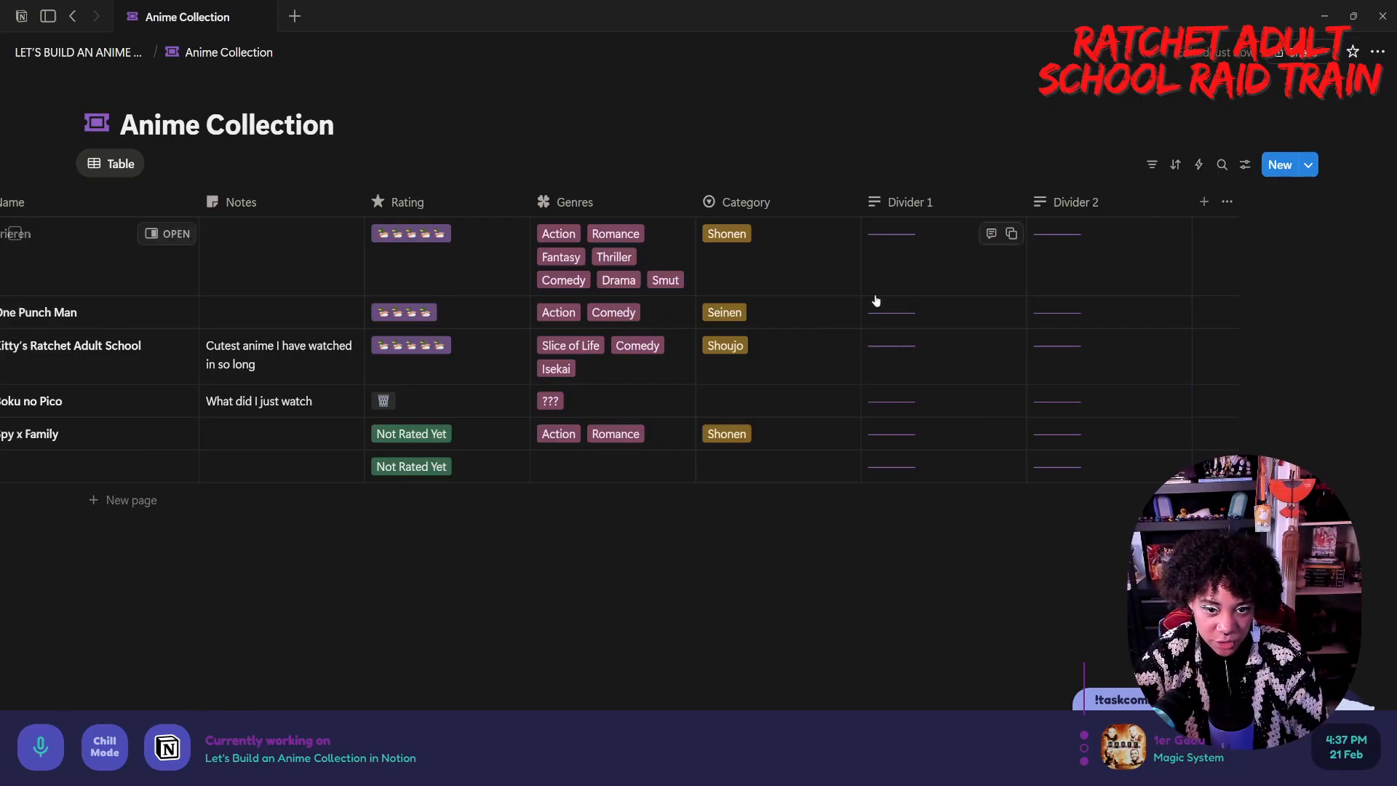
scroll(875, 300, "left", 3)
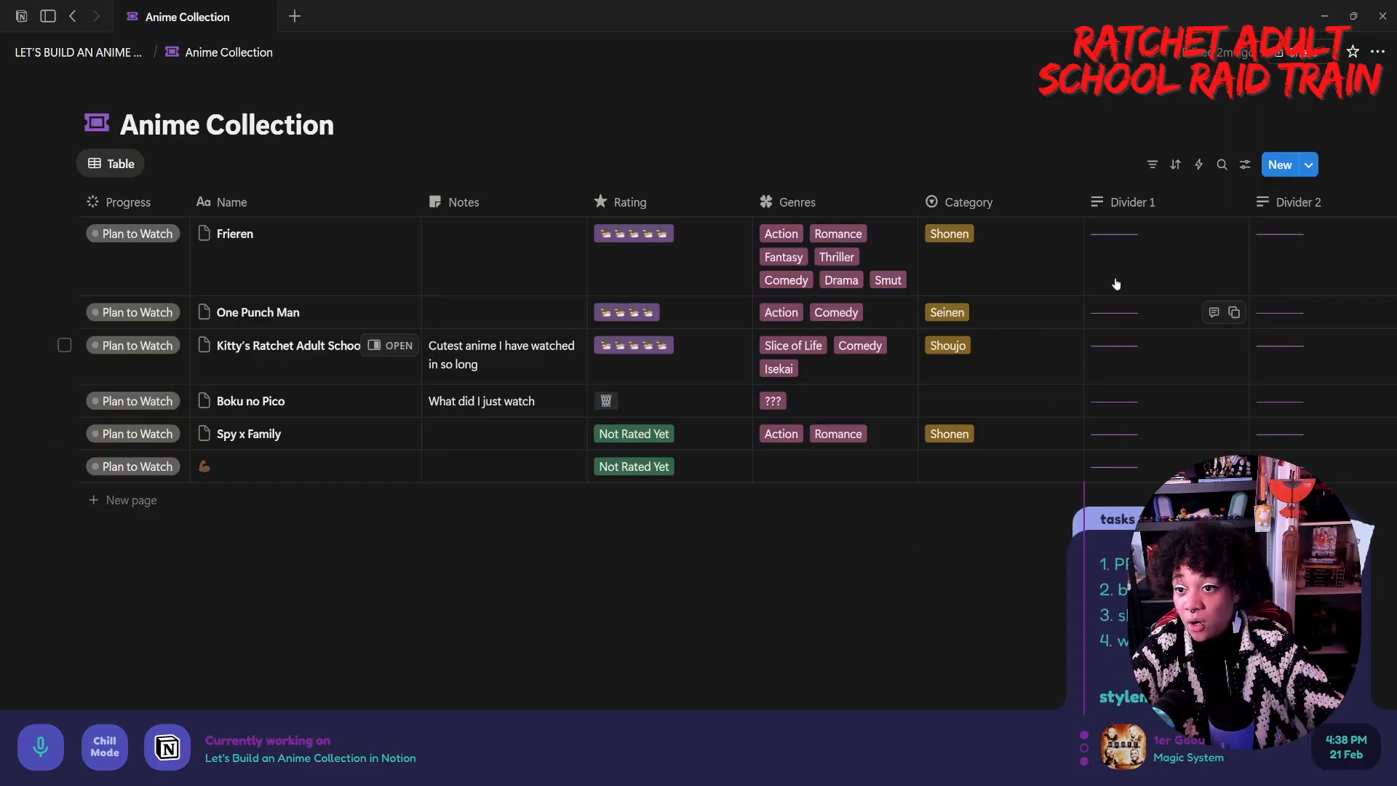
- Examine the new automation setup and the list of available third-party connections for the Anime Collection database
left_click(1200, 165)
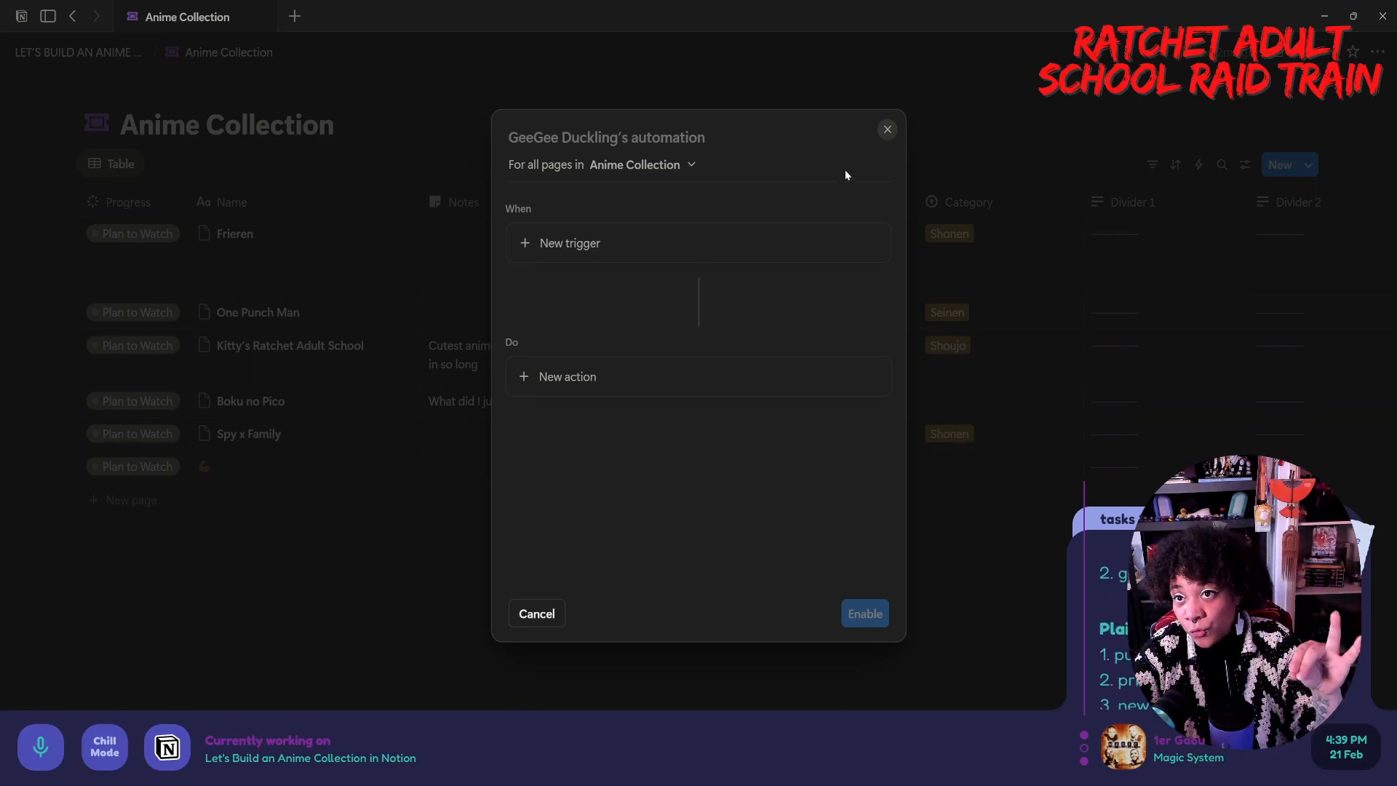
left_click(886, 131)
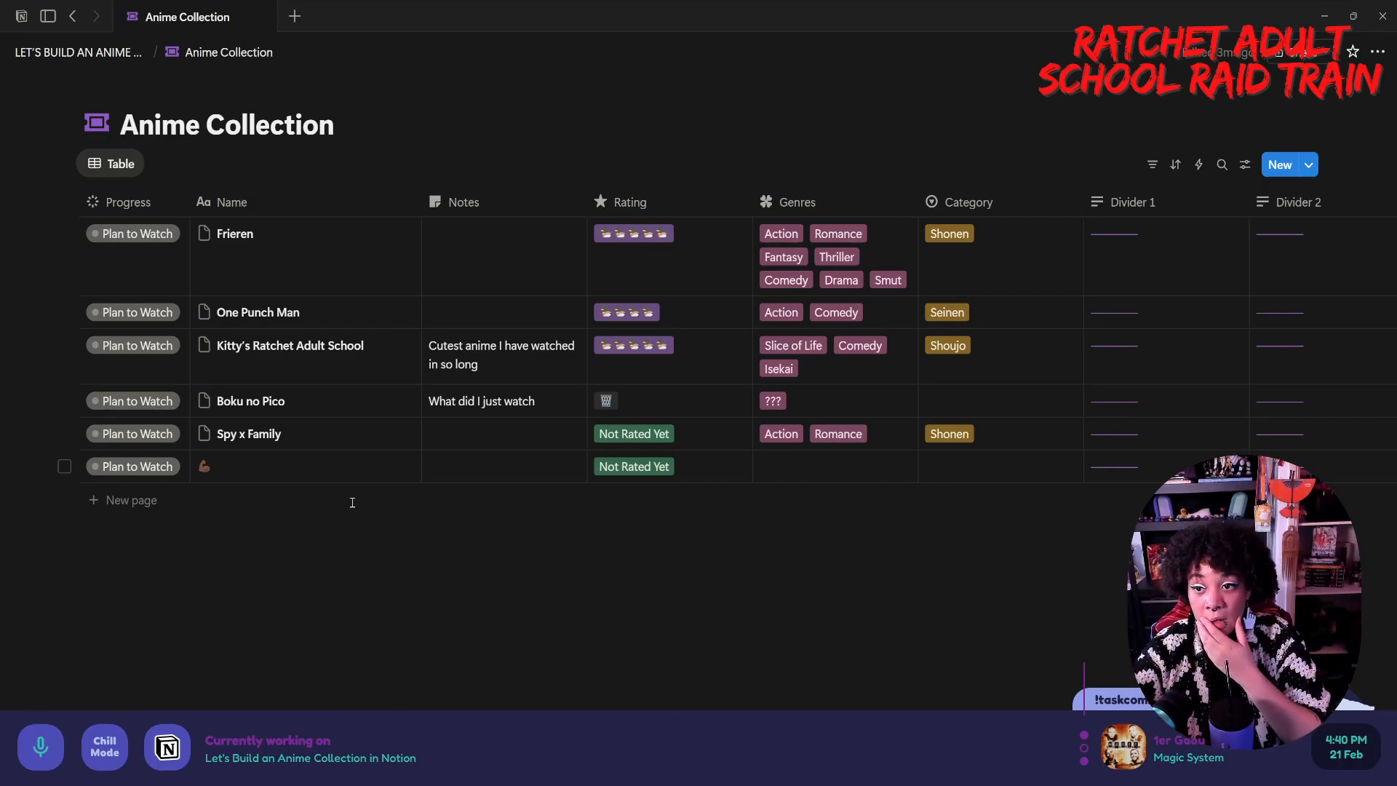
left_click(1377, 52)
mouse_move(1265, 517)
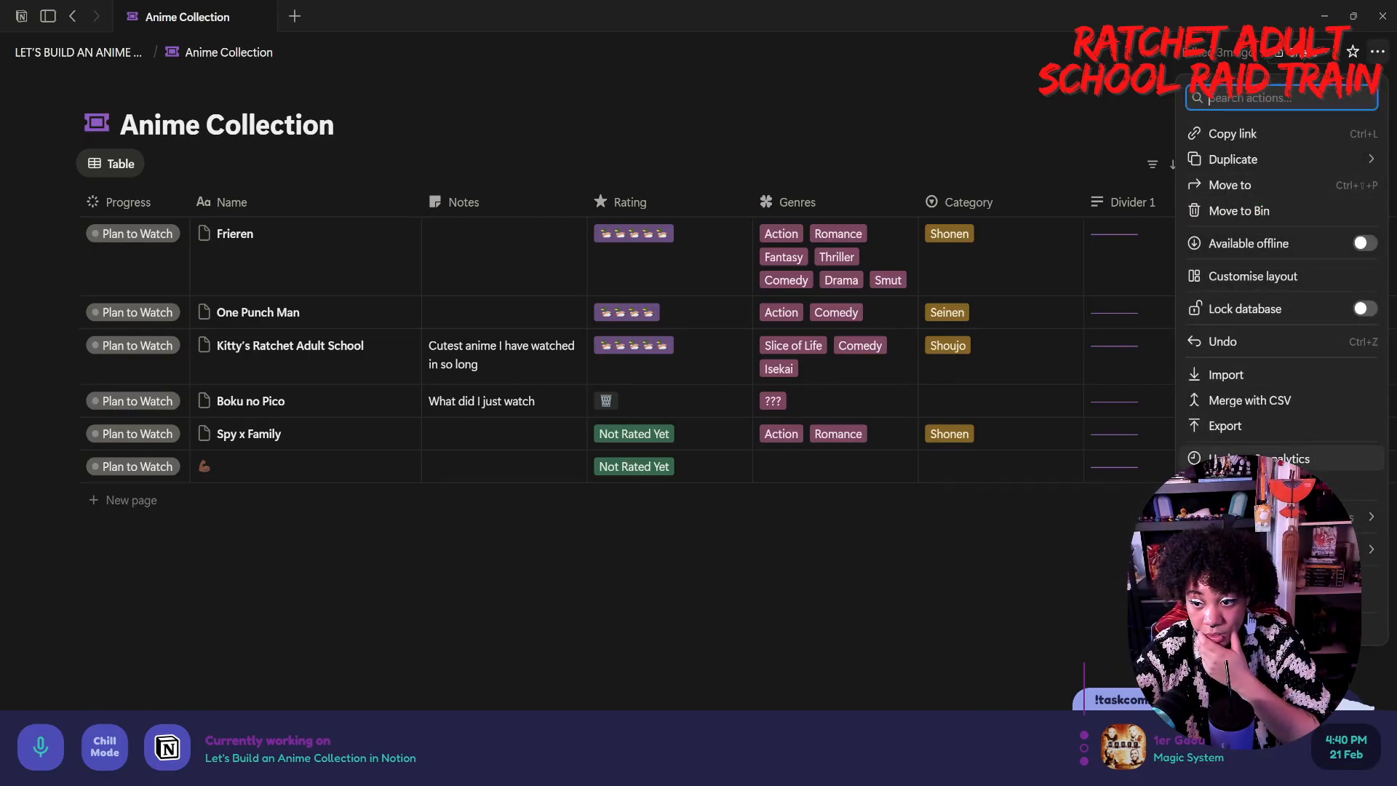
mouse_move(1252, 550)
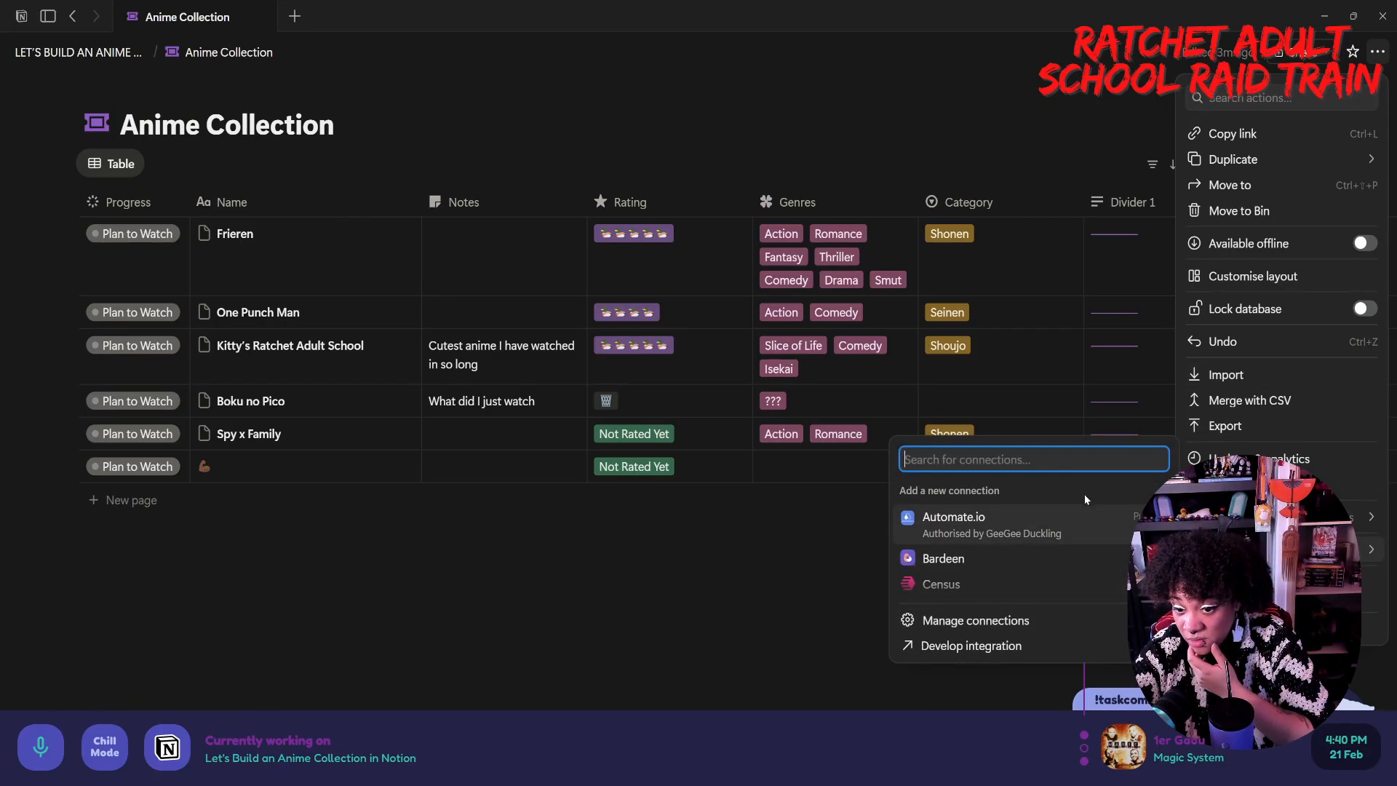
scroll(1084, 531, "down", 2)
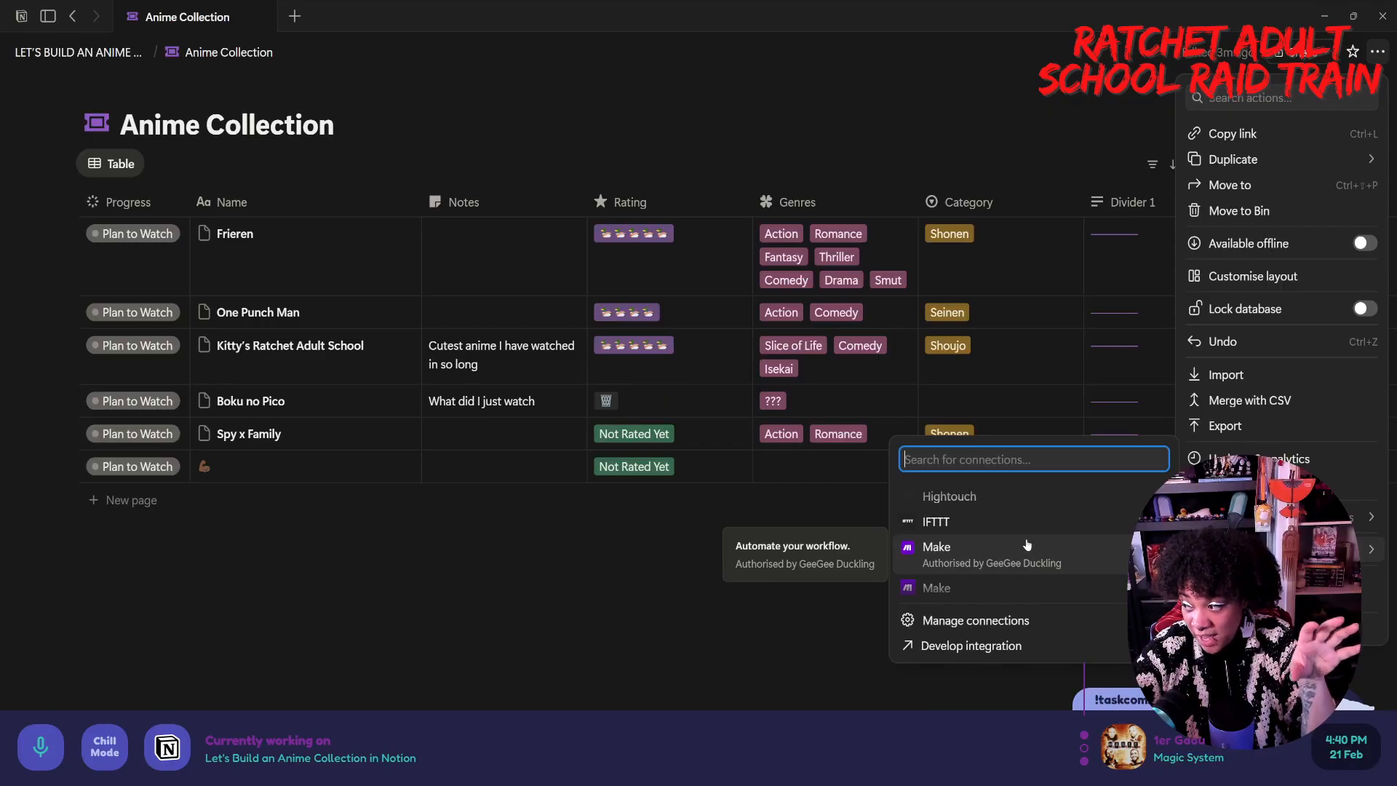
scroll(1029, 542, "down", 3)
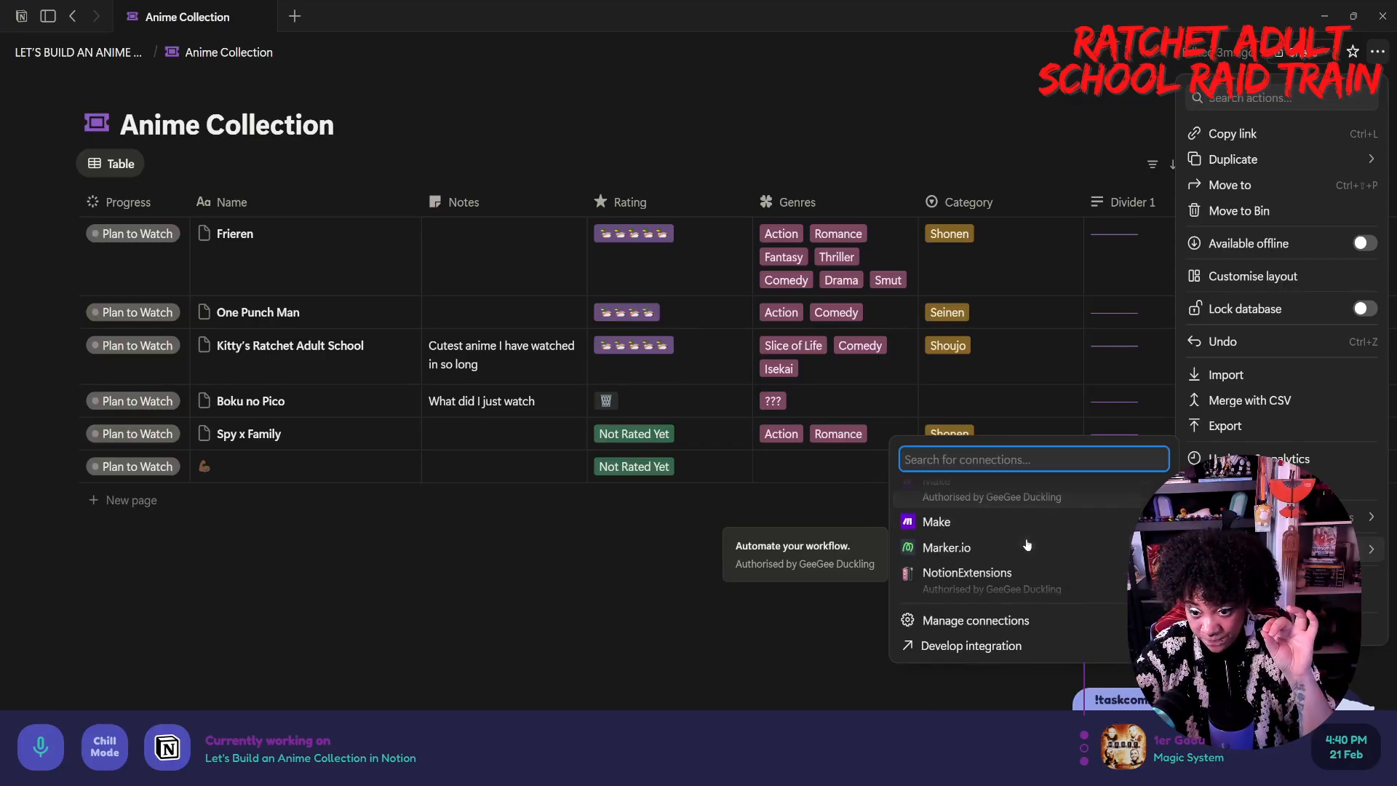
scroll(1038, 520, "down", 6)
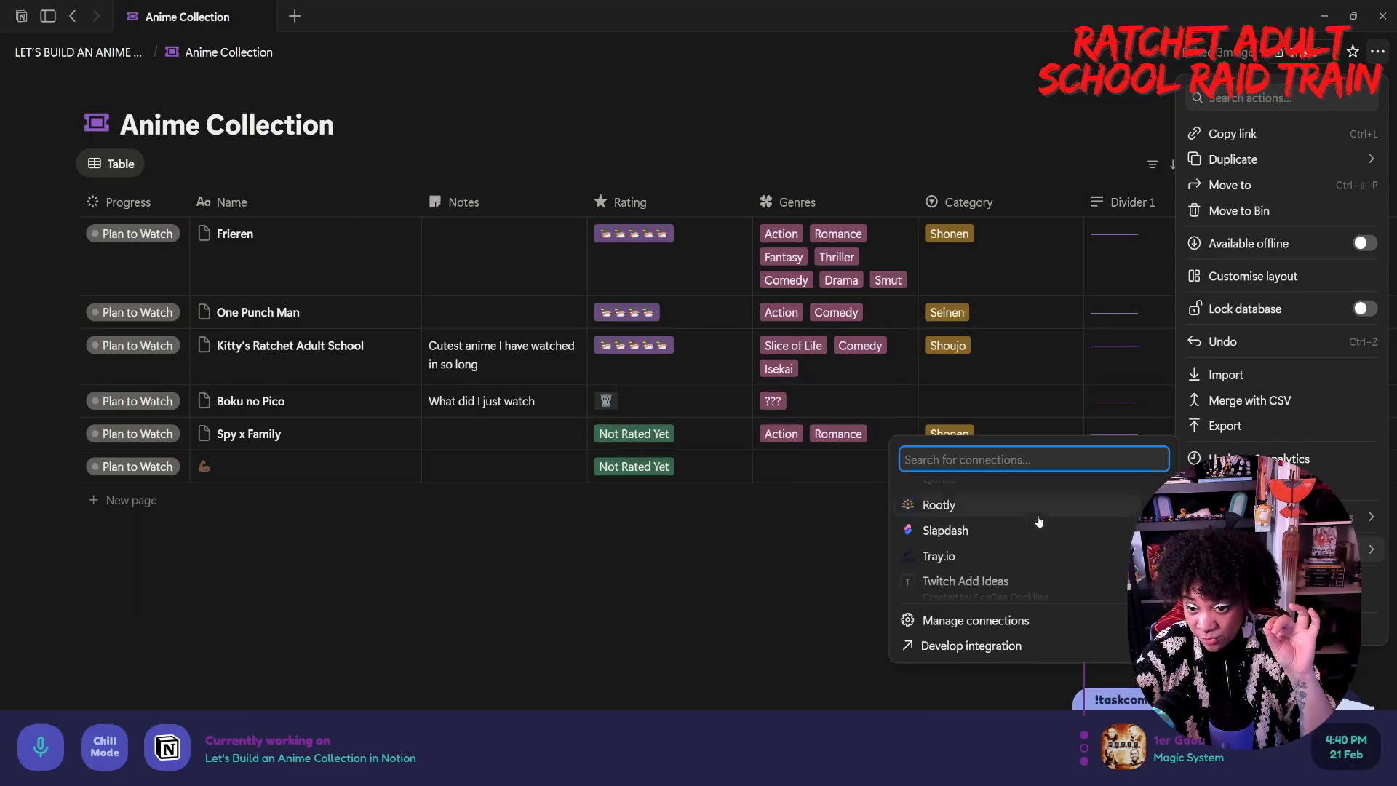
scroll(1038, 519, "up", 2)
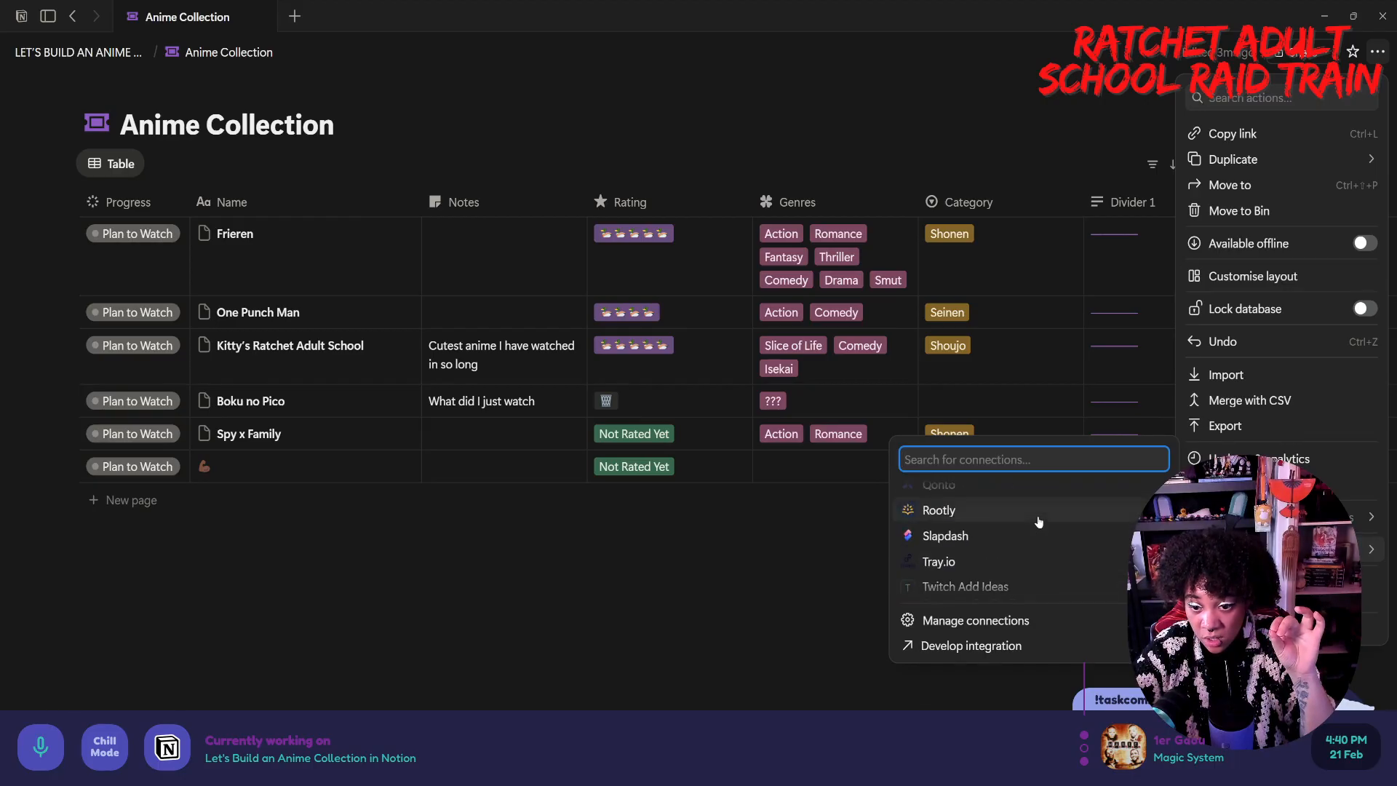
scroll(1038, 519, "down", 2)
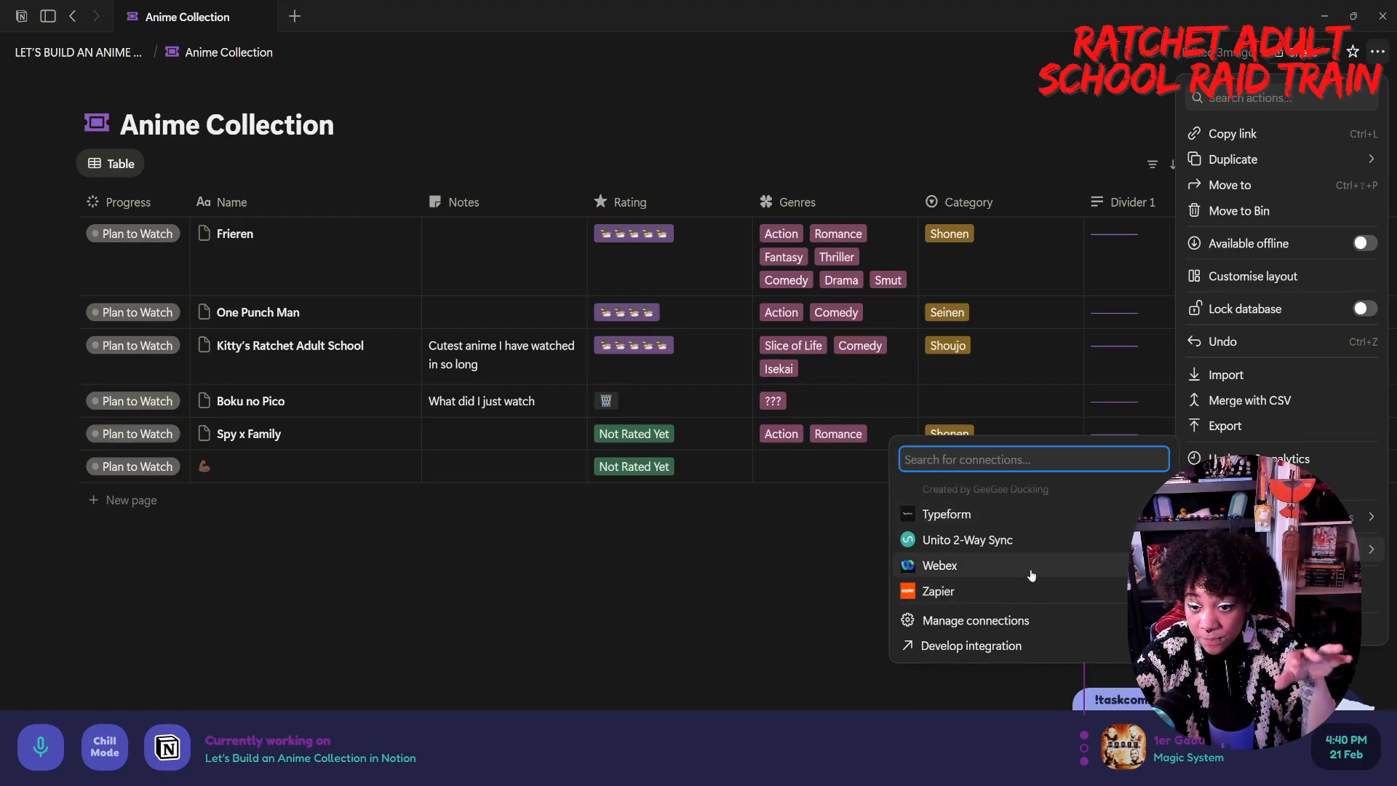
scroll(1029, 564, "up", 2)
scroll(1030, 563, "down", 2)
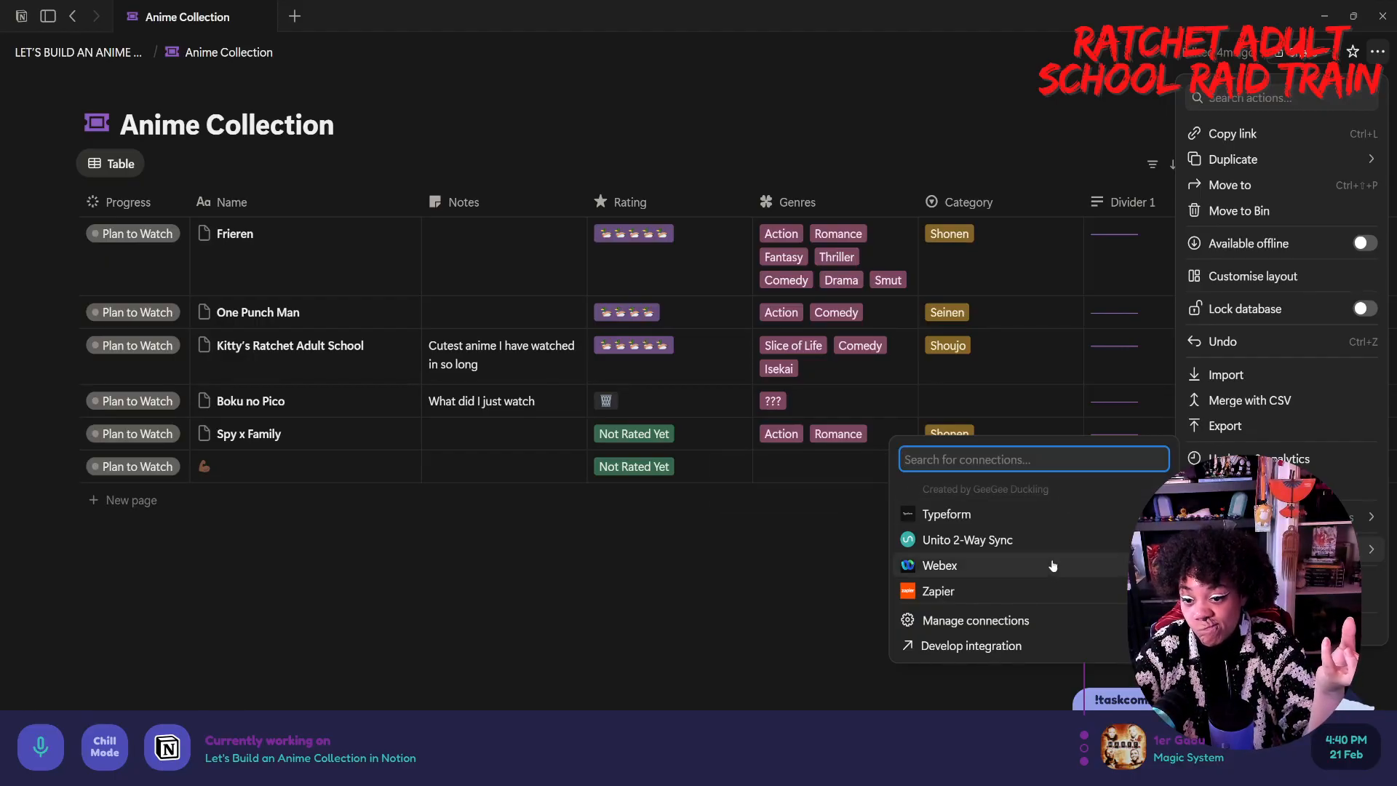
scroll(1054, 568, "up", 3)
scroll(1052, 565, "up", 4)
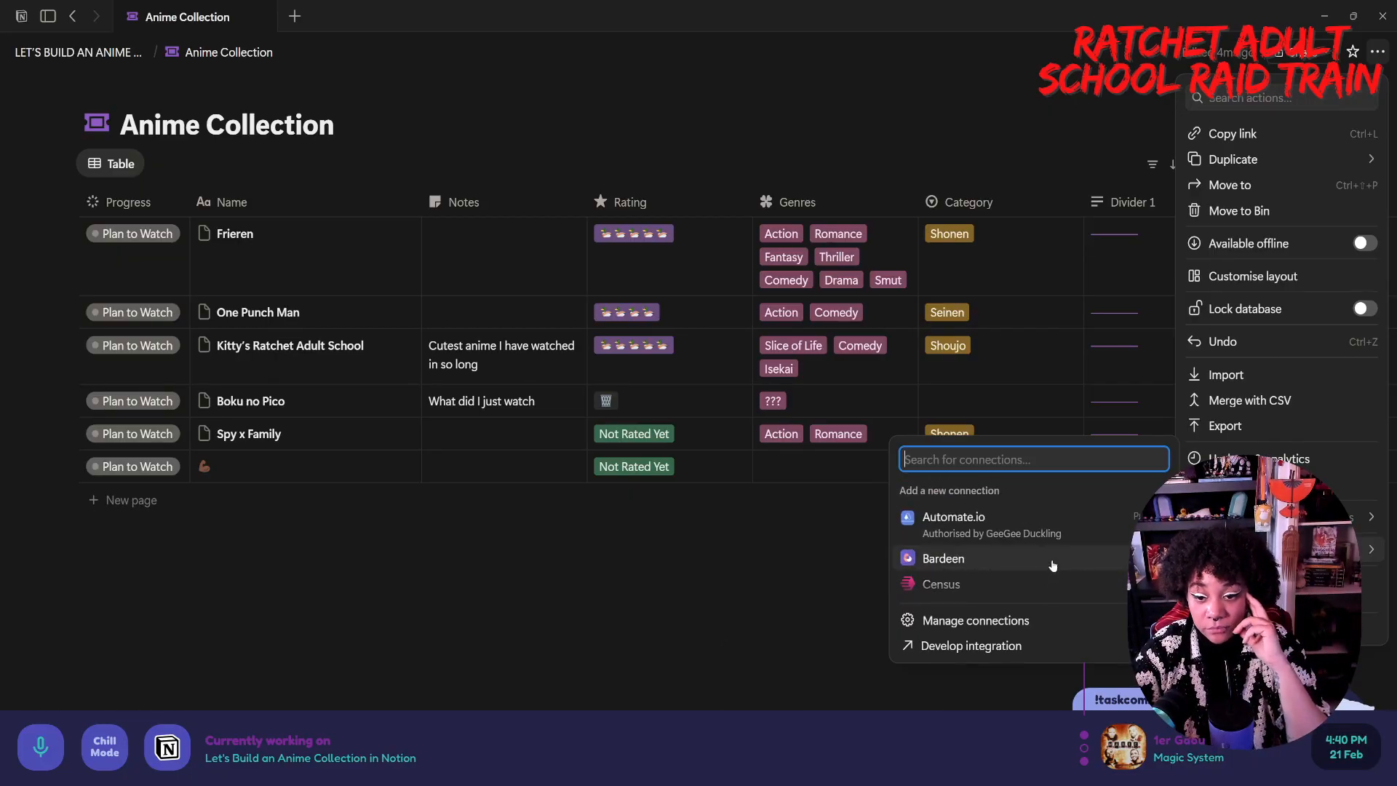
left_click(849, 570)
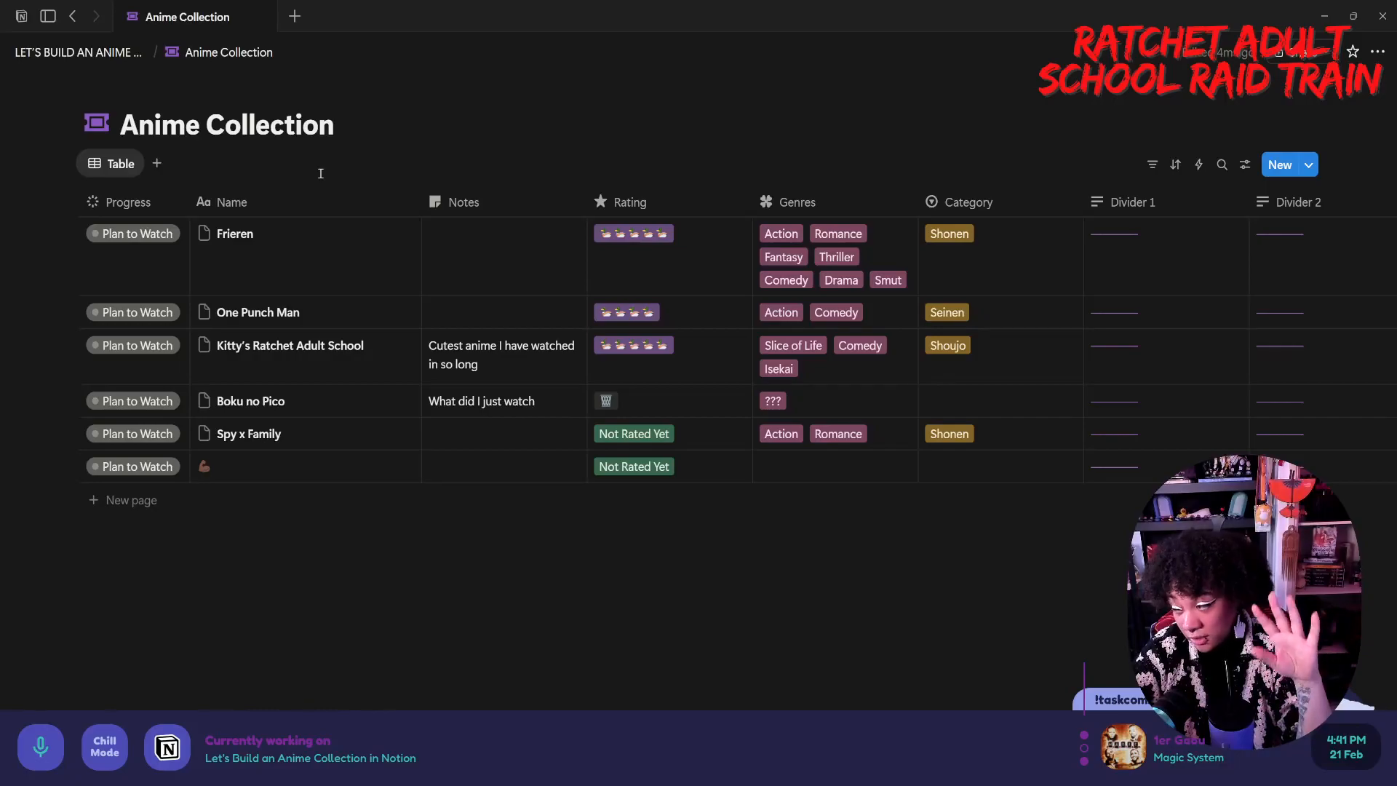
- Add a Board view to the Anime Collection database, keeping the default view name
left_click(157, 164)
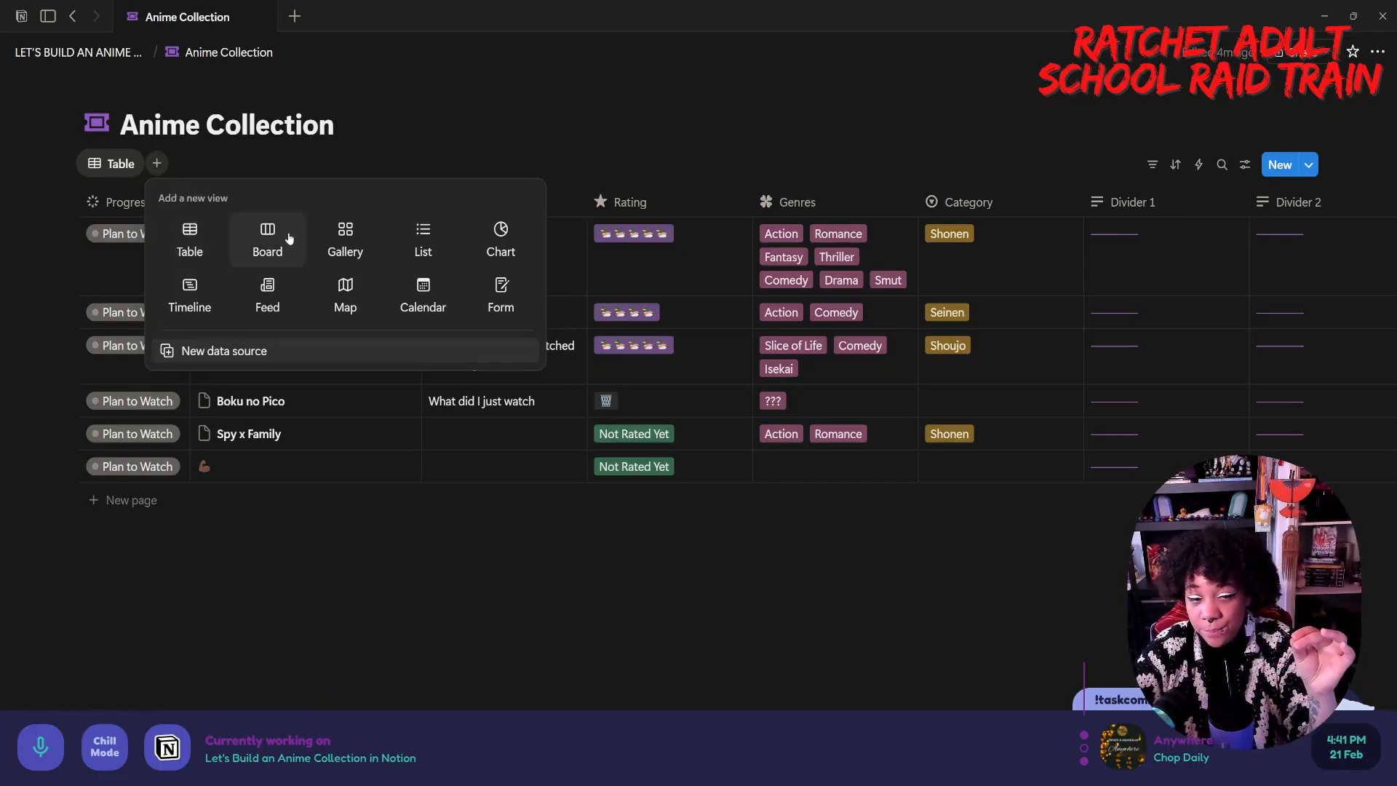
left_click(340, 452)
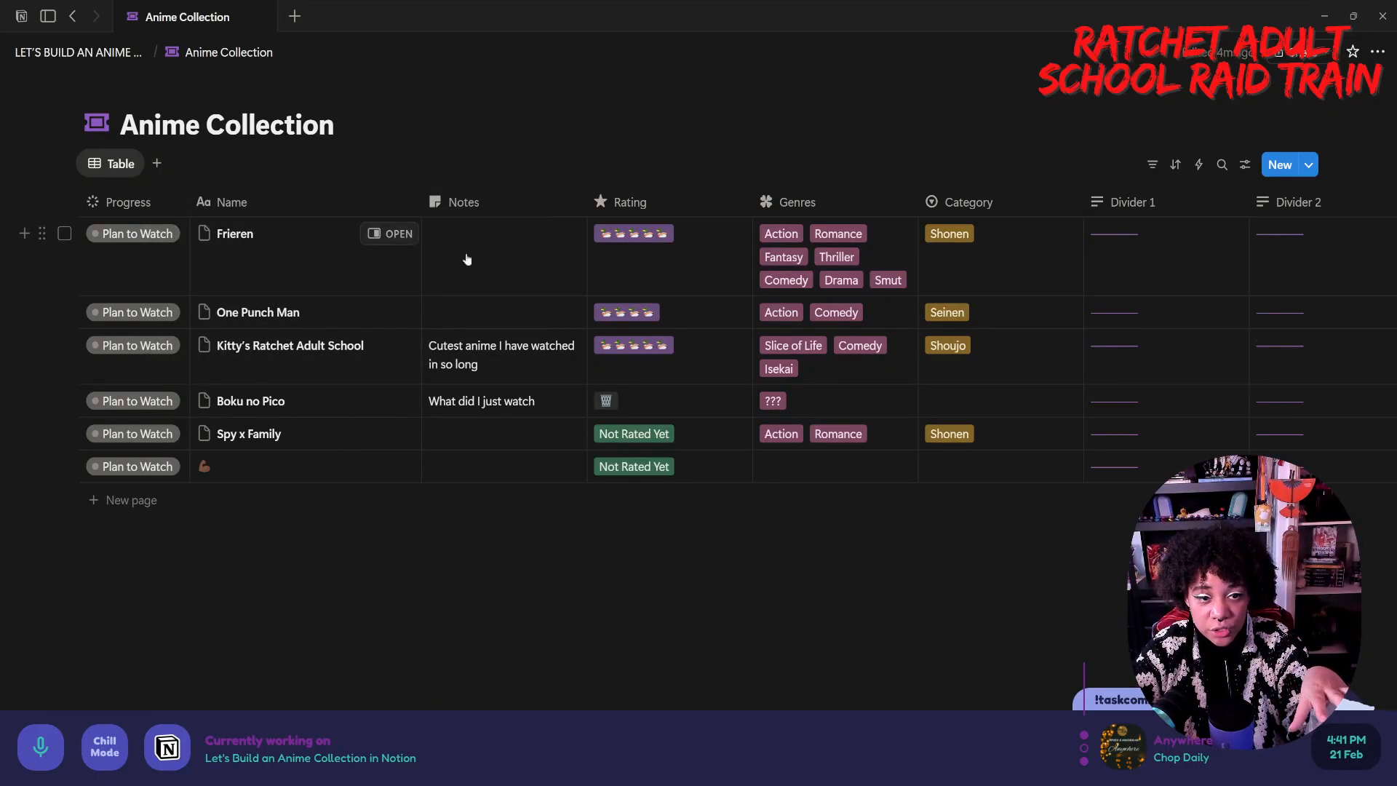
left_click(160, 163)
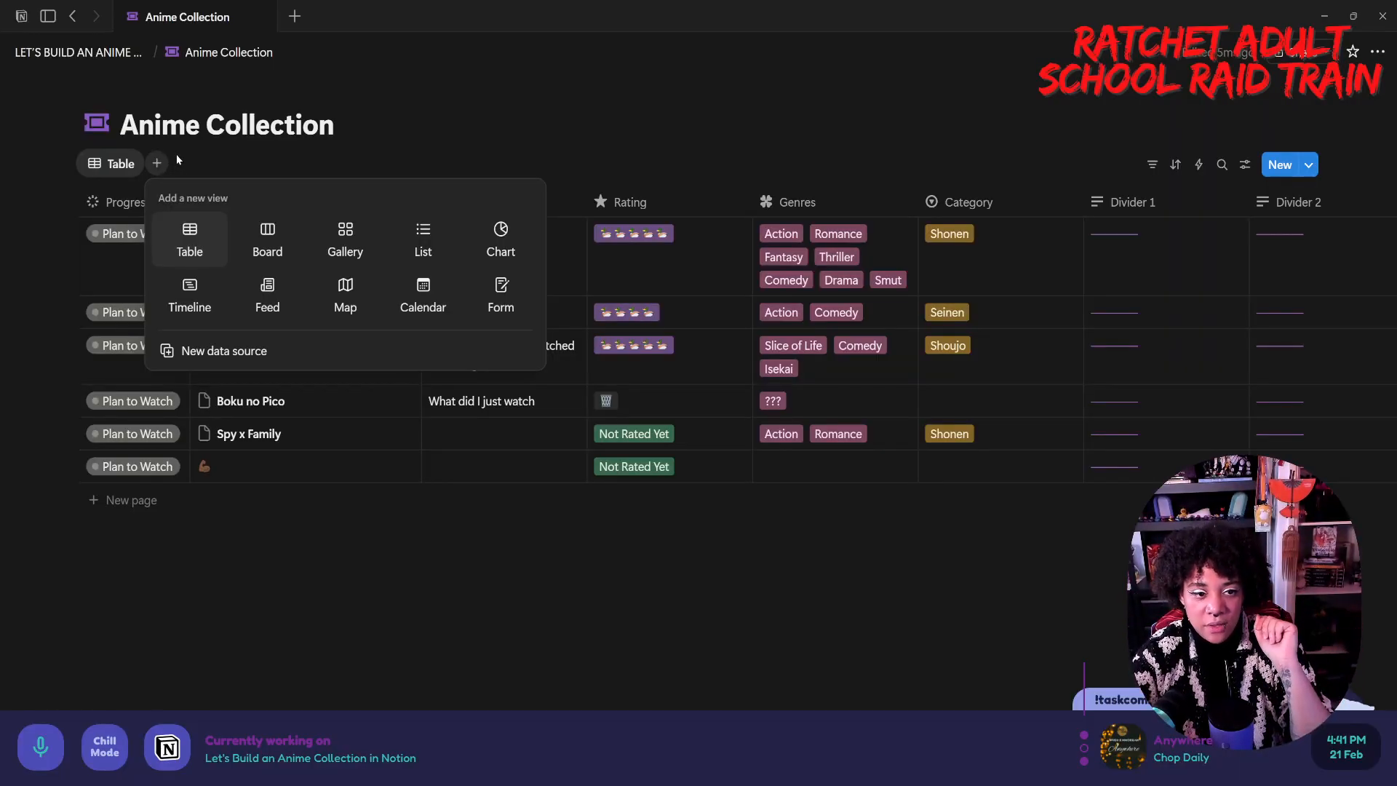
left_click(277, 231)
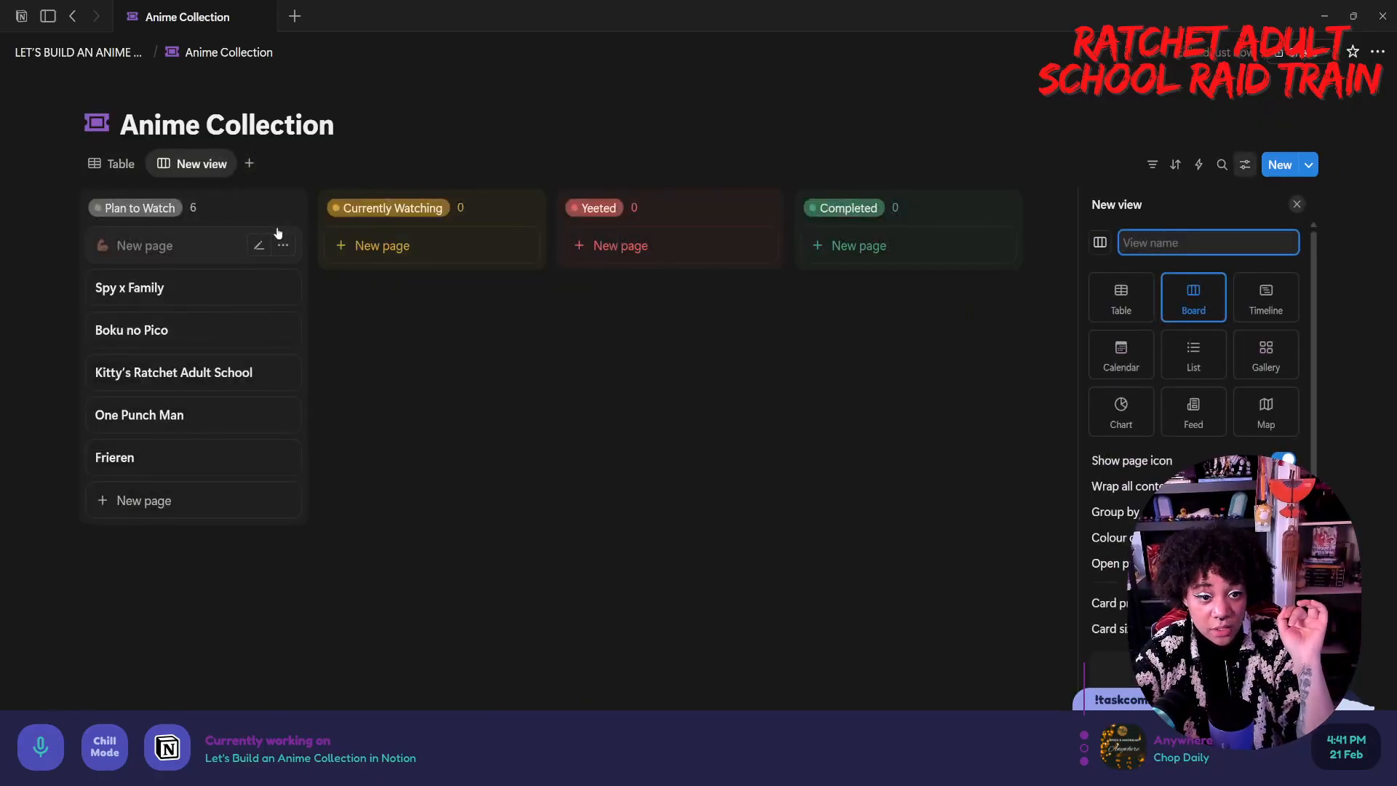
left_click(428, 381)
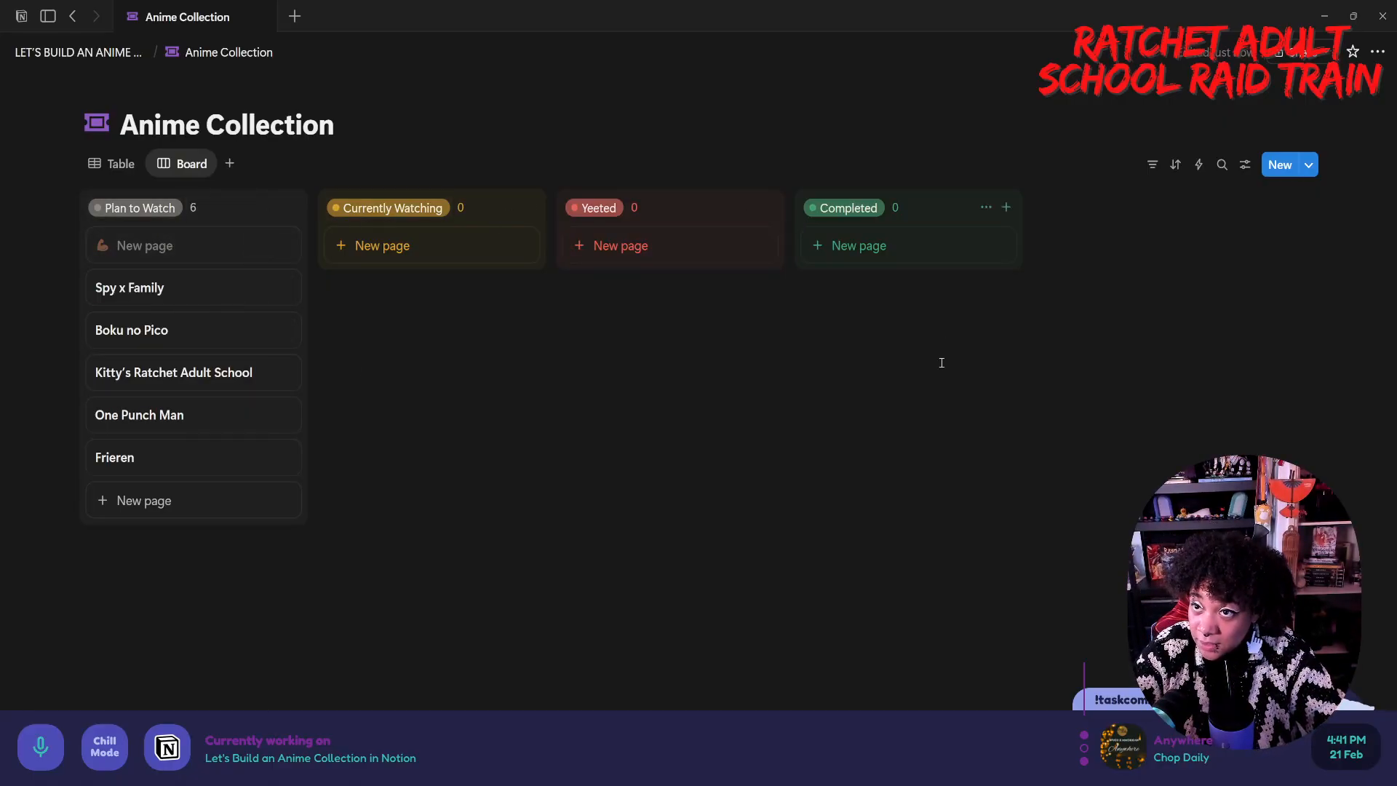
left_click_drag(199, 301, 214, 335)
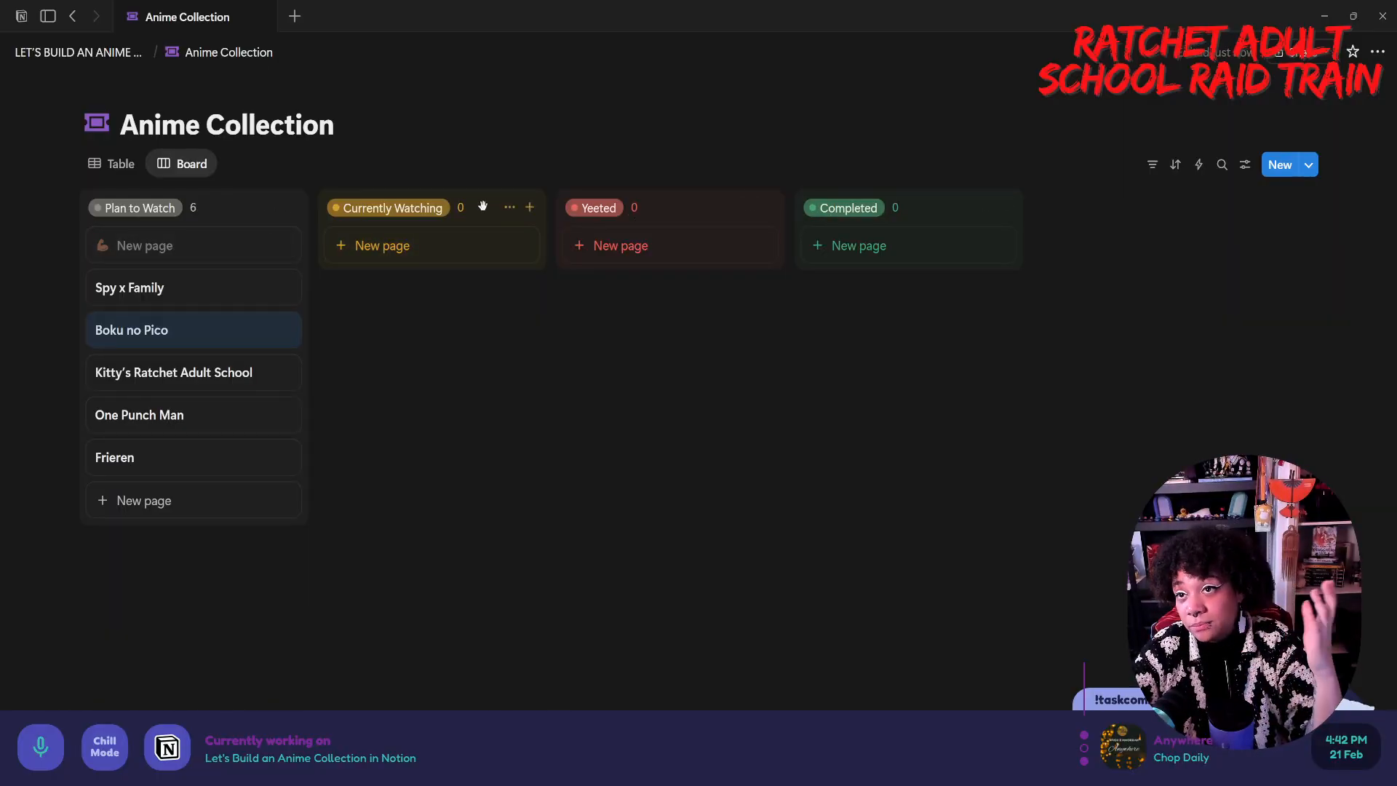
- Add a List view to the Anime Collection database alongside the Table and Board views
left_click(230, 163)
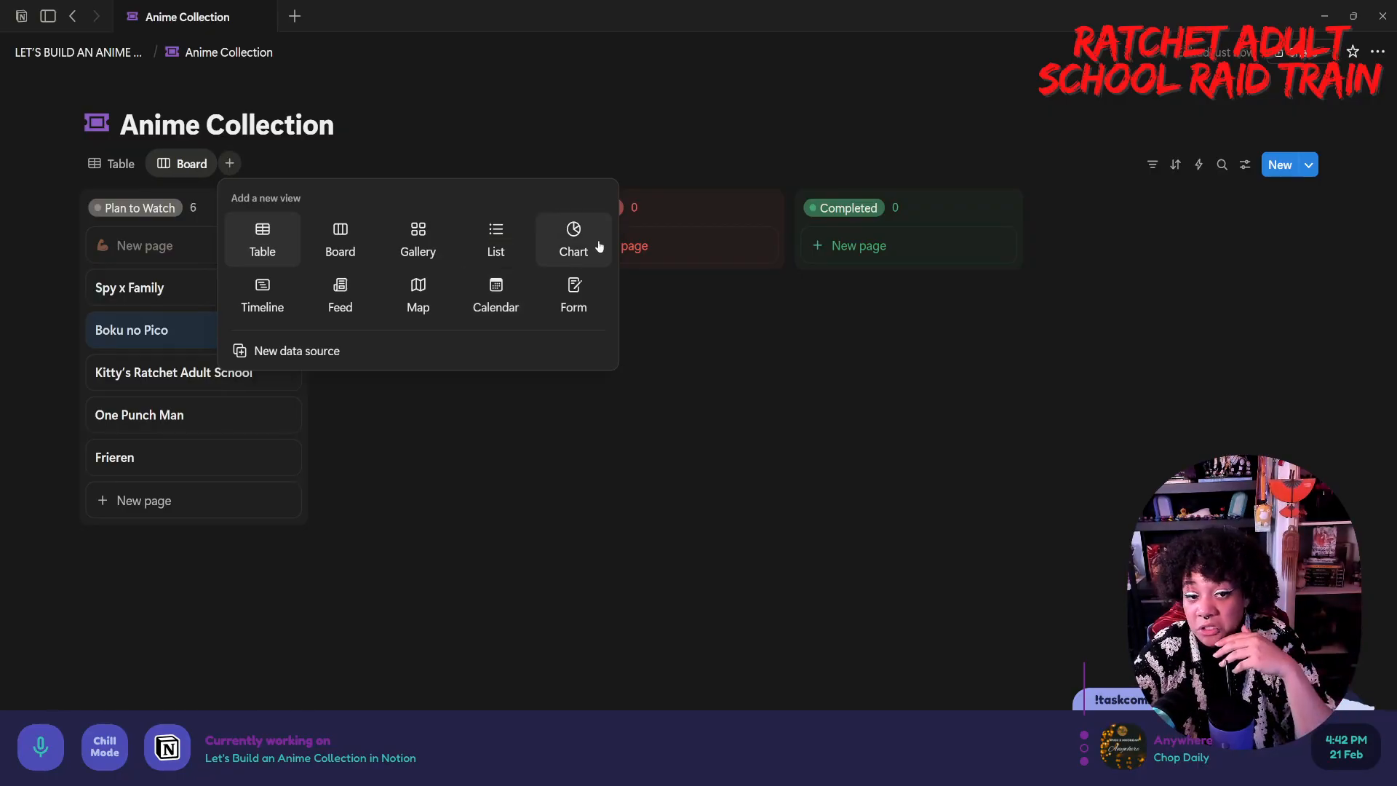
left_click(480, 252)
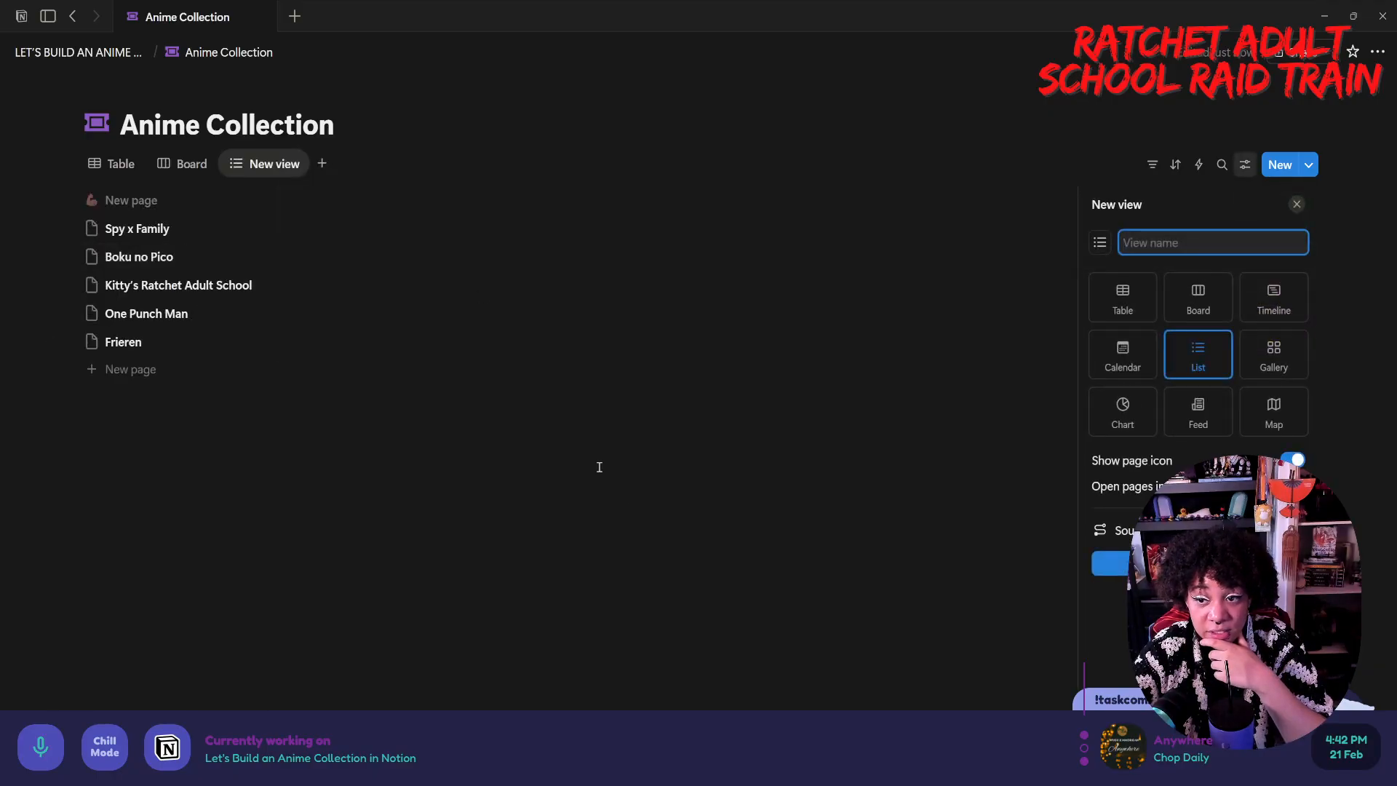
left_click(906, 483)
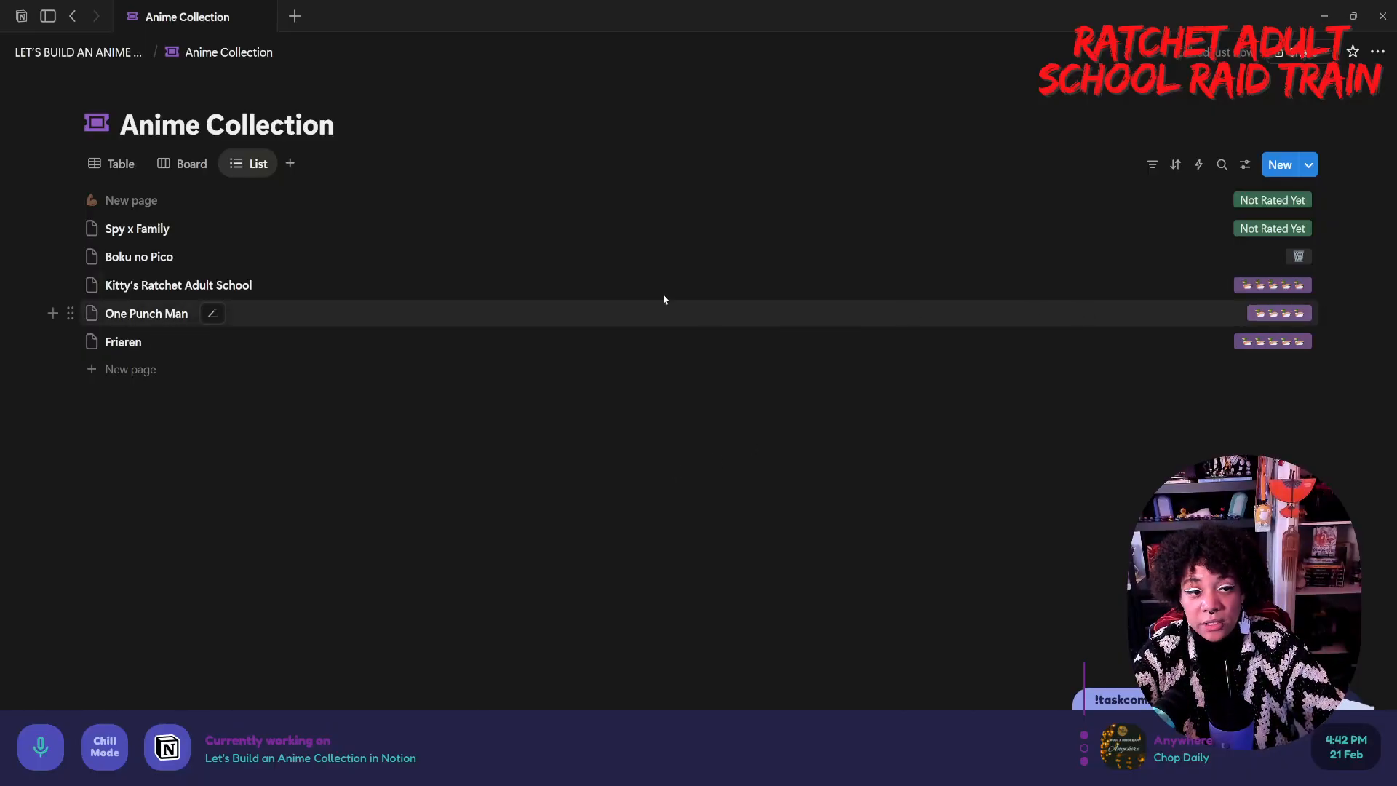
right_click(178, 165)
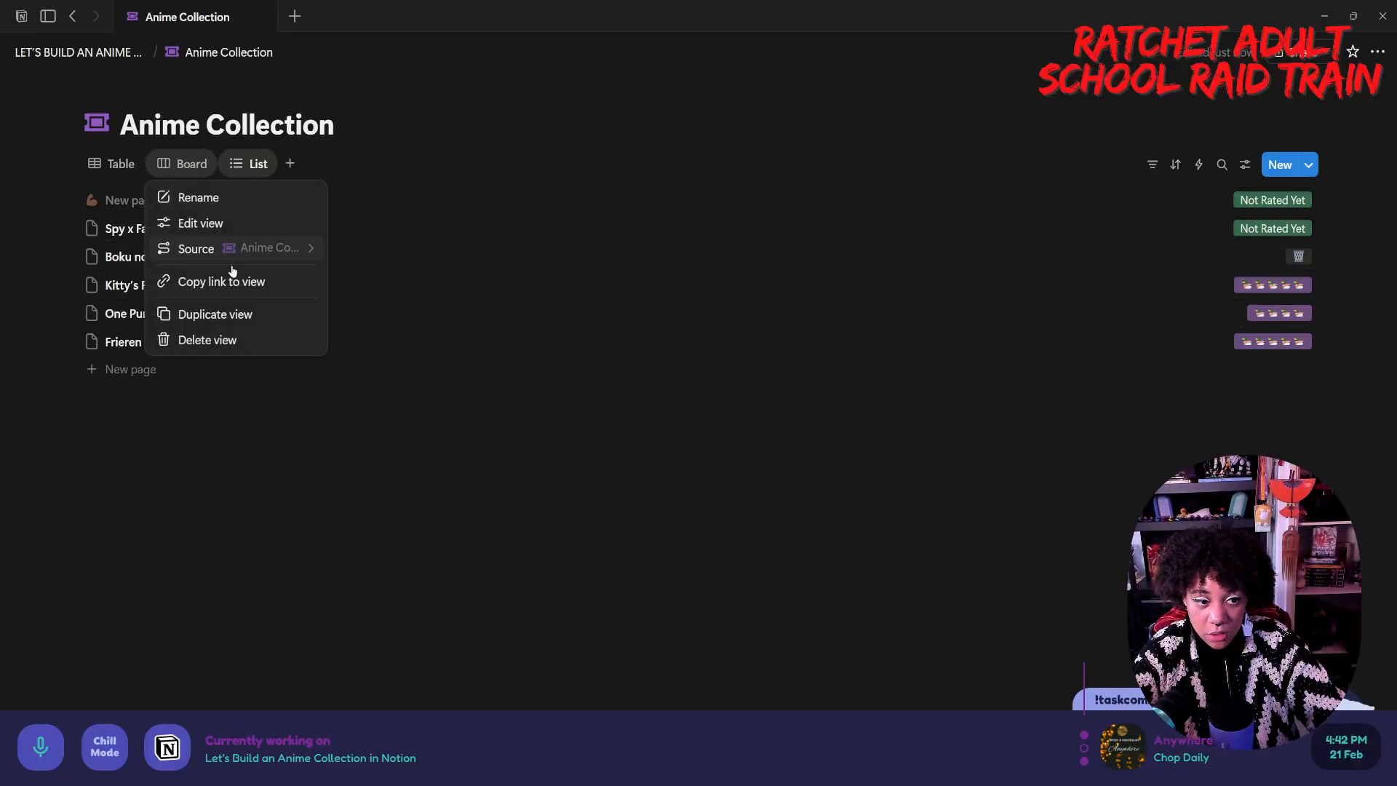
left_click(296, 156)
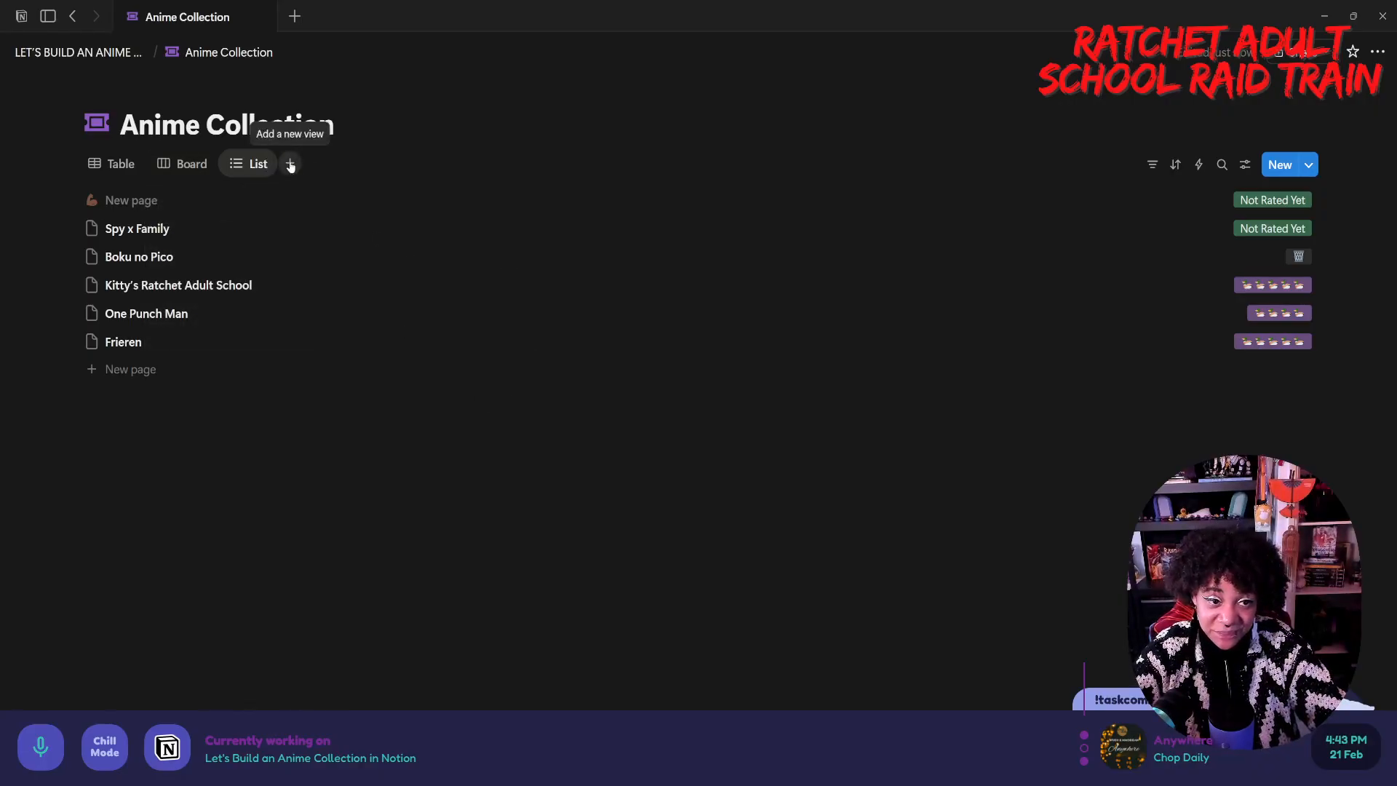
- Add a Gallery view to the Anime Collection database with the default layout settings
left_click(291, 164)
left_click(468, 228)
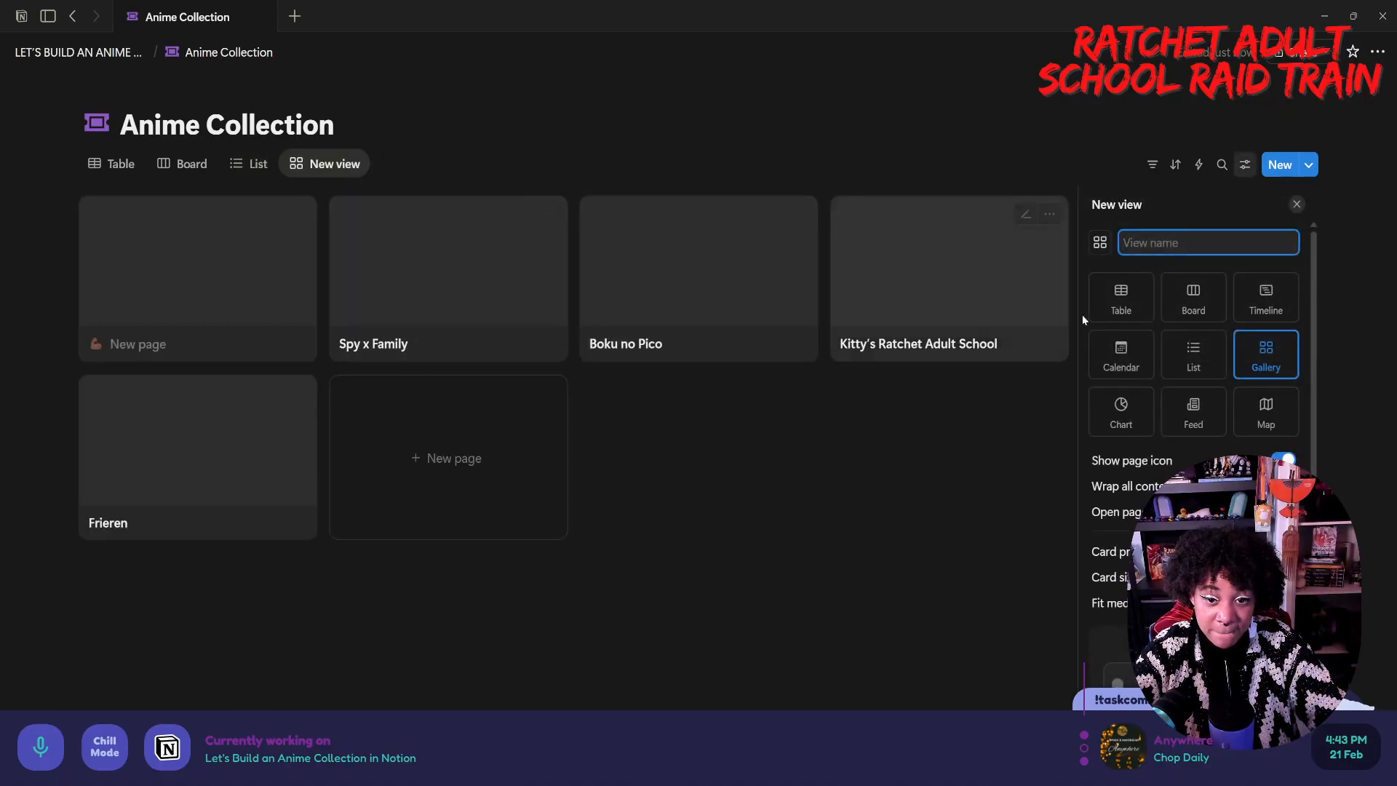
left_click(965, 537)
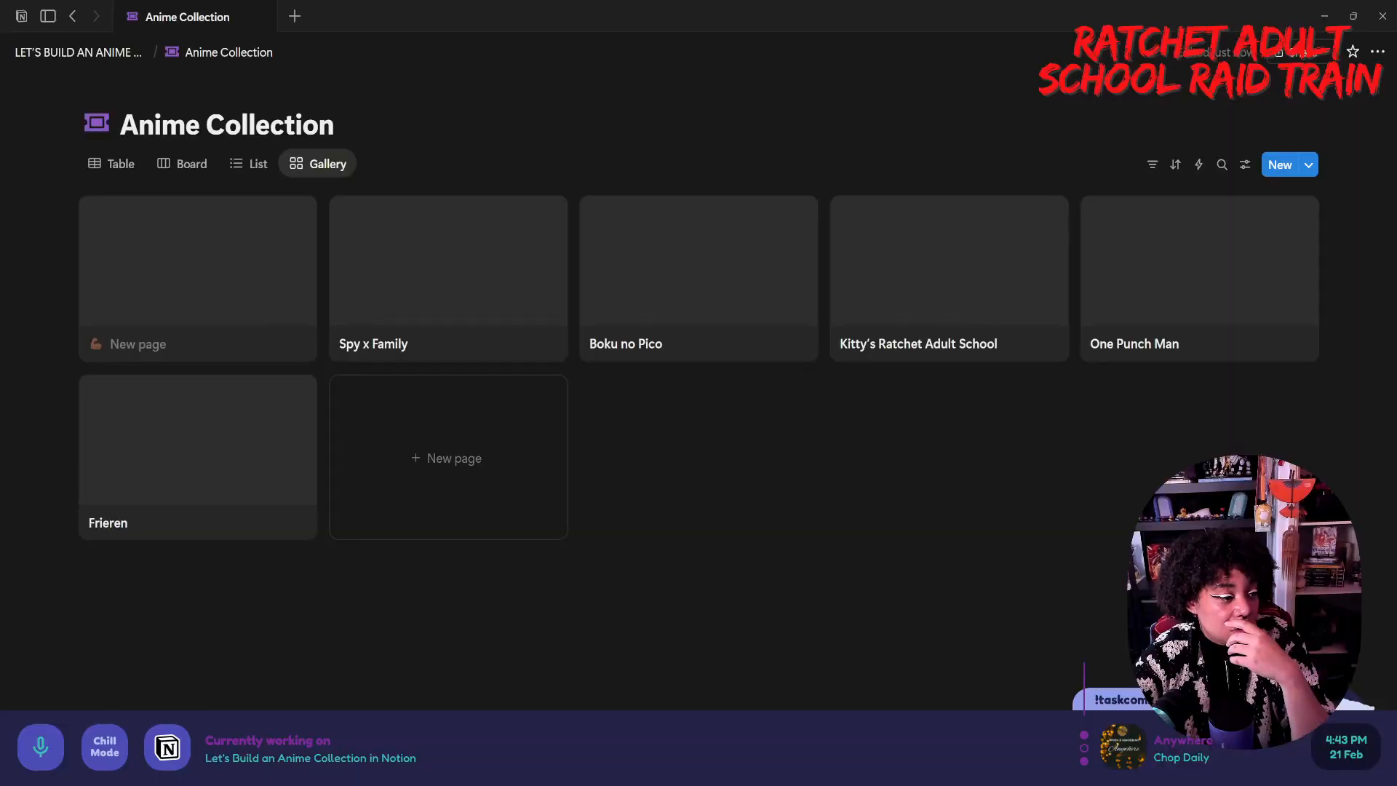
- Paste the copied anime artwork into the body of the Spy x Family page and return to the gallery
left_click(451, 291)
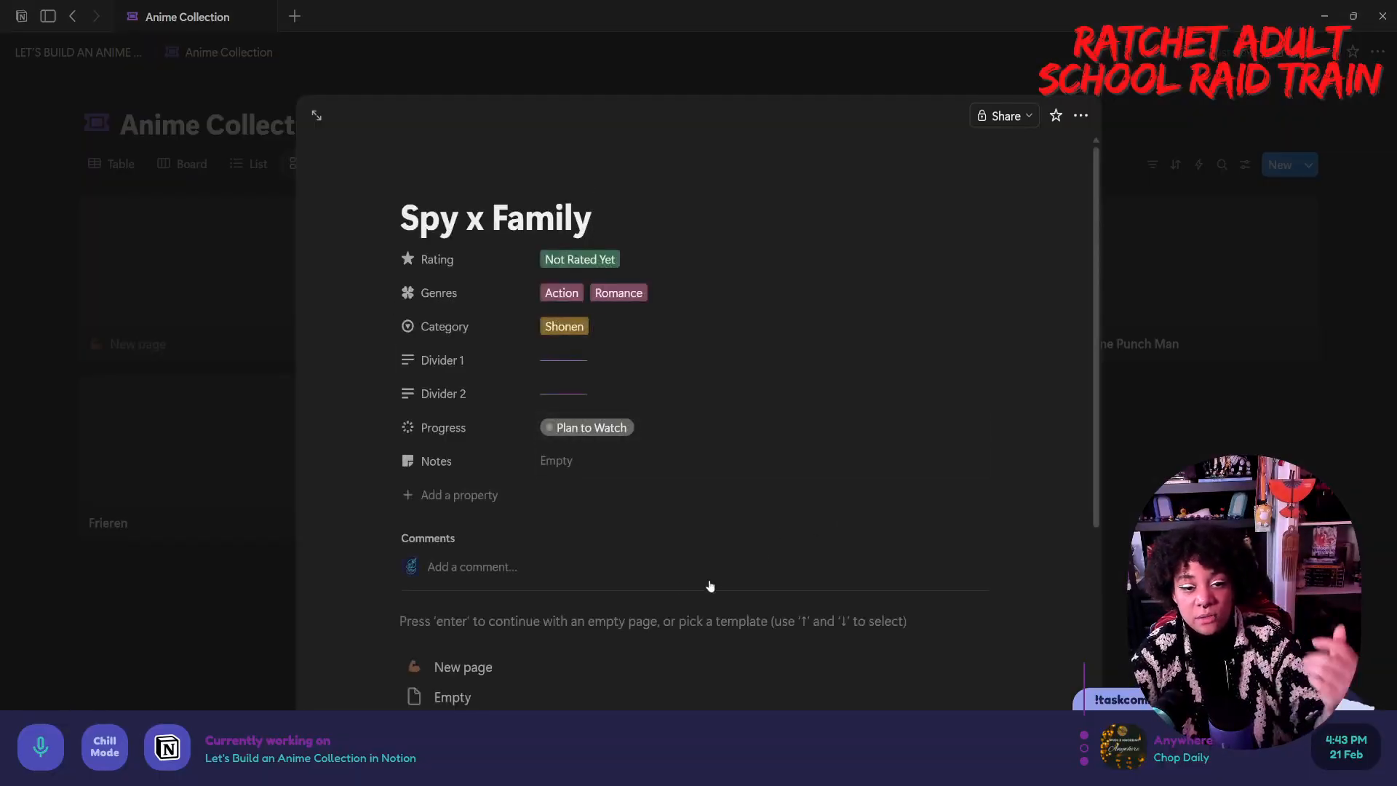
left_click(650, 631)
key("ctrl+v")
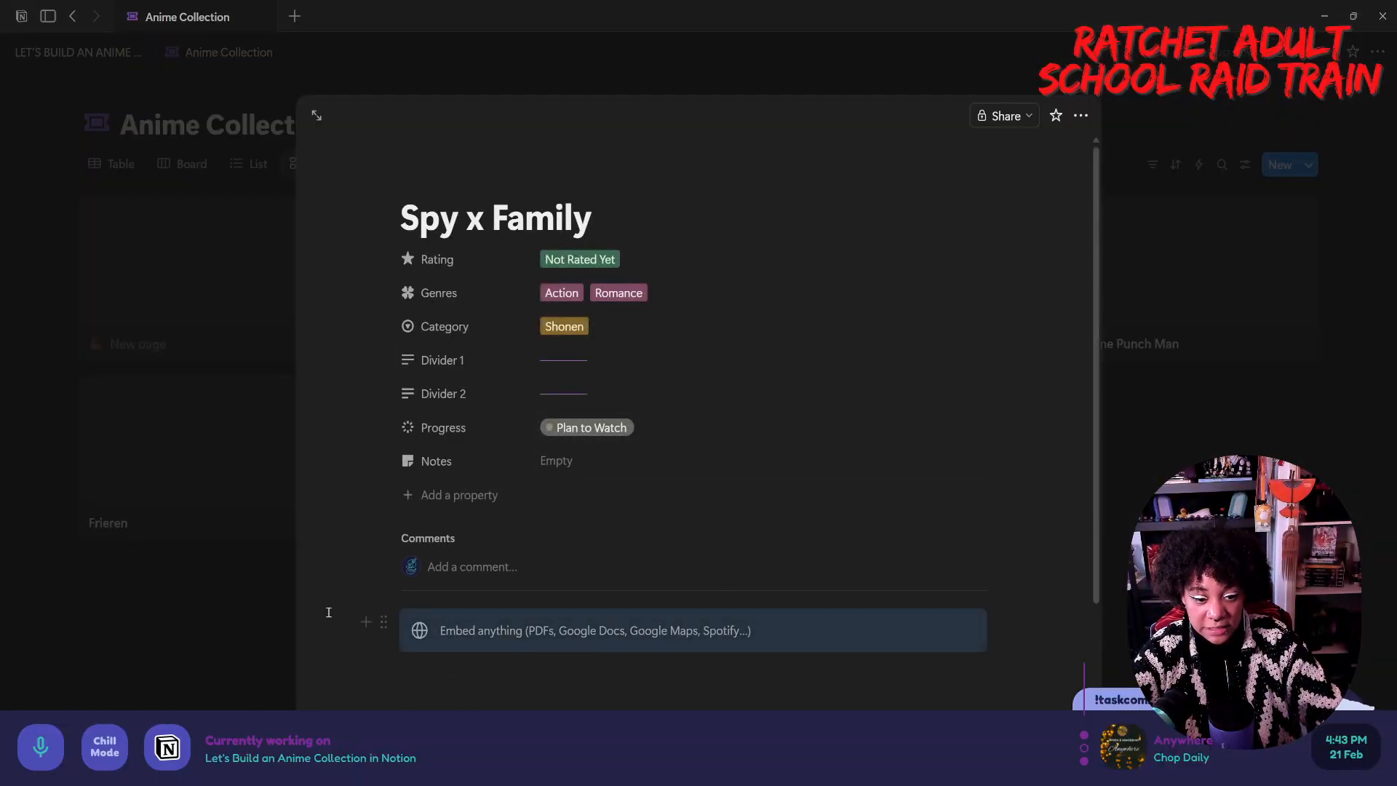
scroll(419, 593, "down", 5)
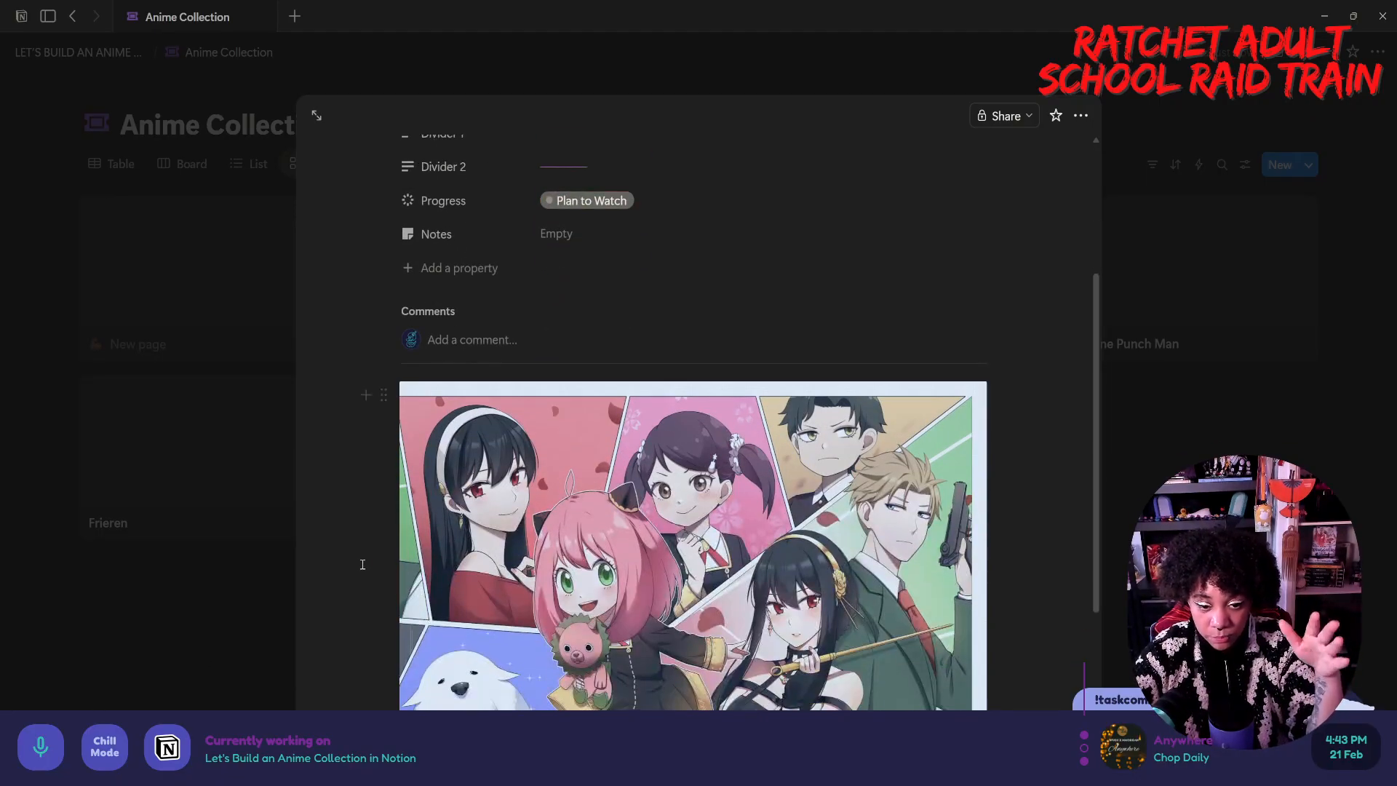
left_click(237, 571)
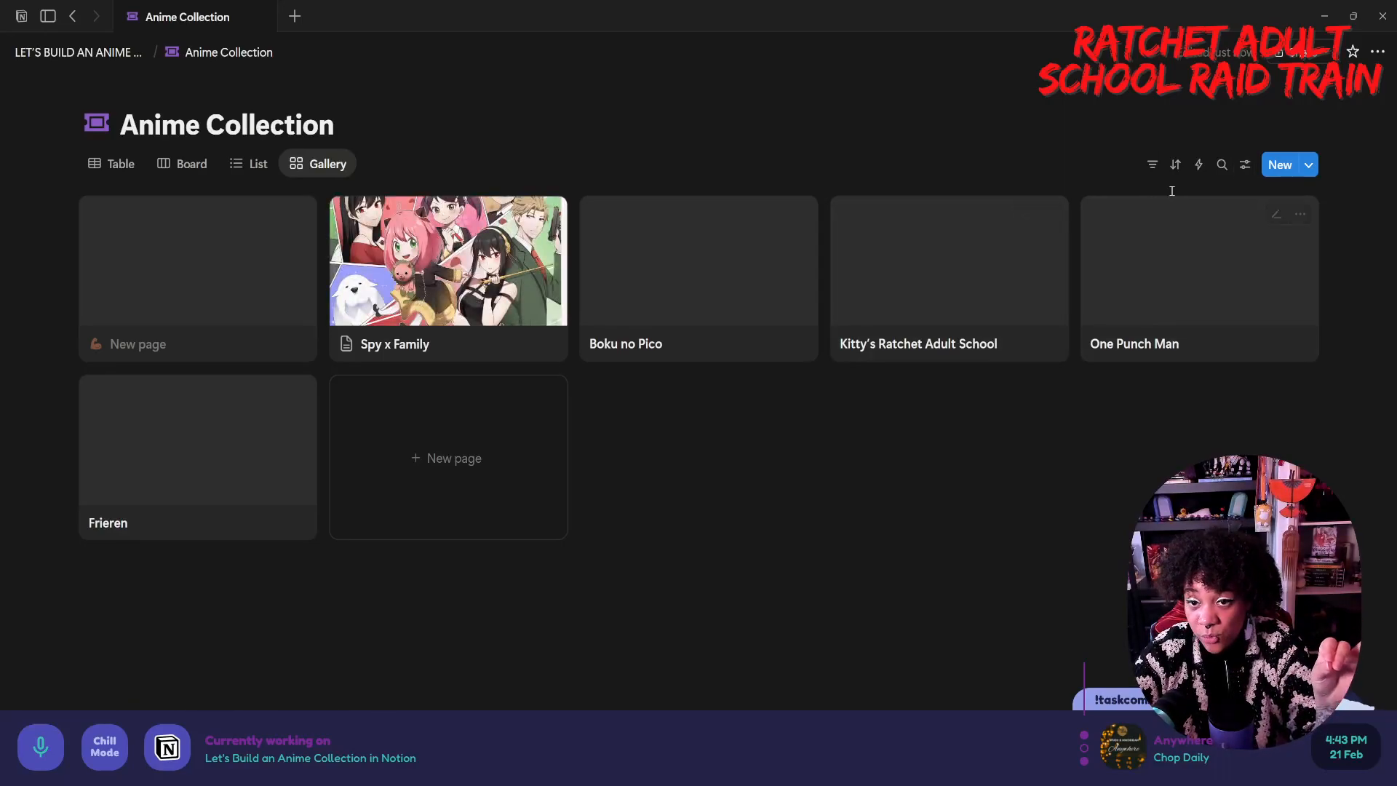
left_click(1254, 167)
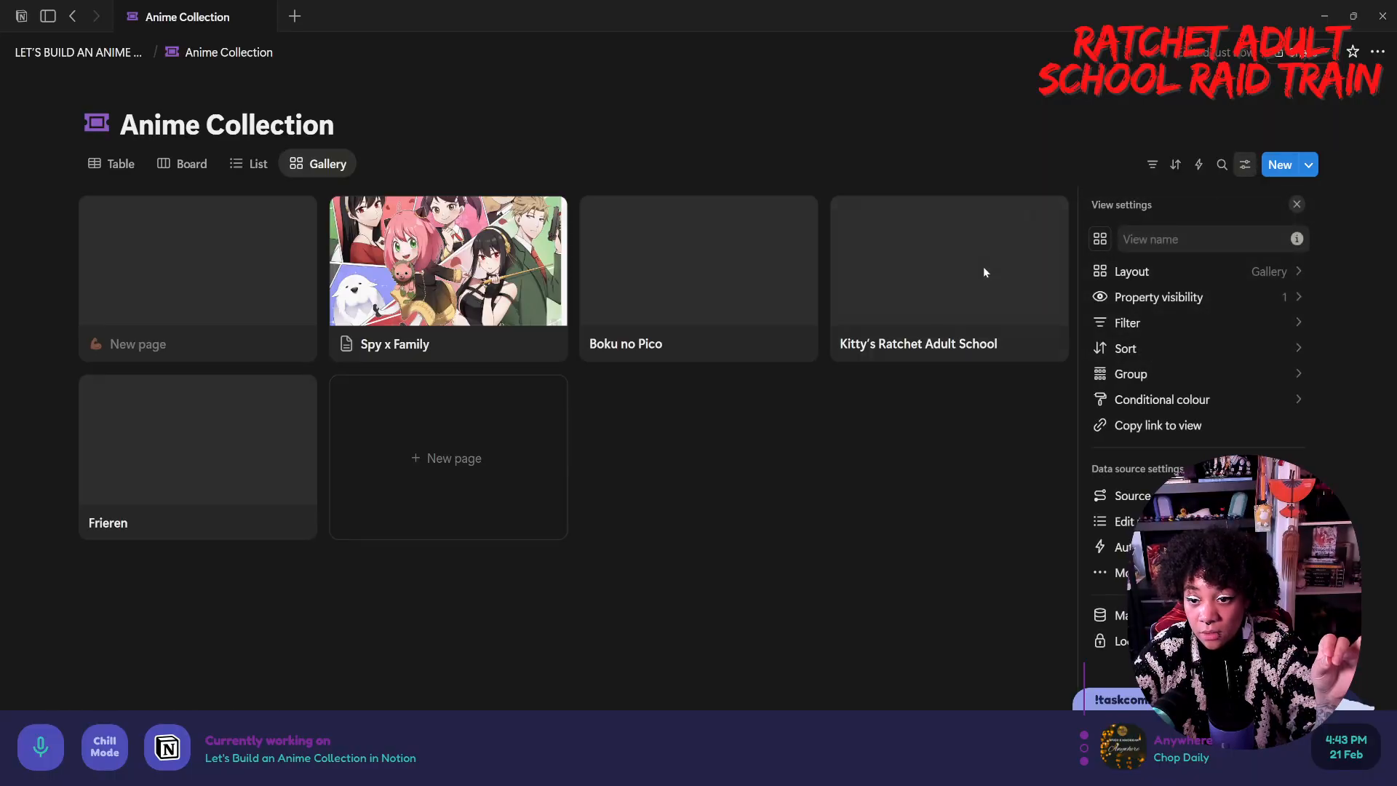
left_click(800, 444)
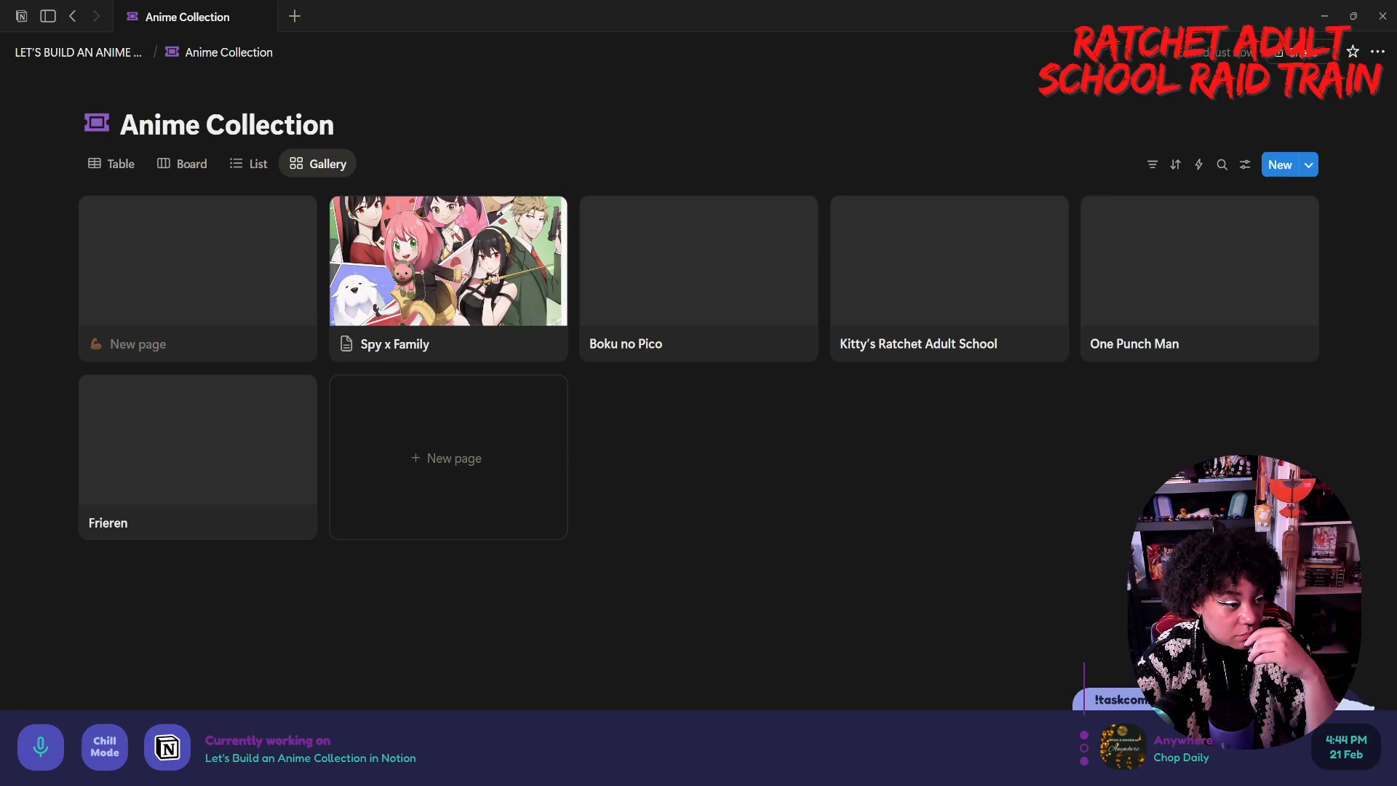
- Open the Boku no Pico card and paste the copied anime cover image into its page body
left_click(693, 263)
left_click(635, 623)
key("ctrl+v")
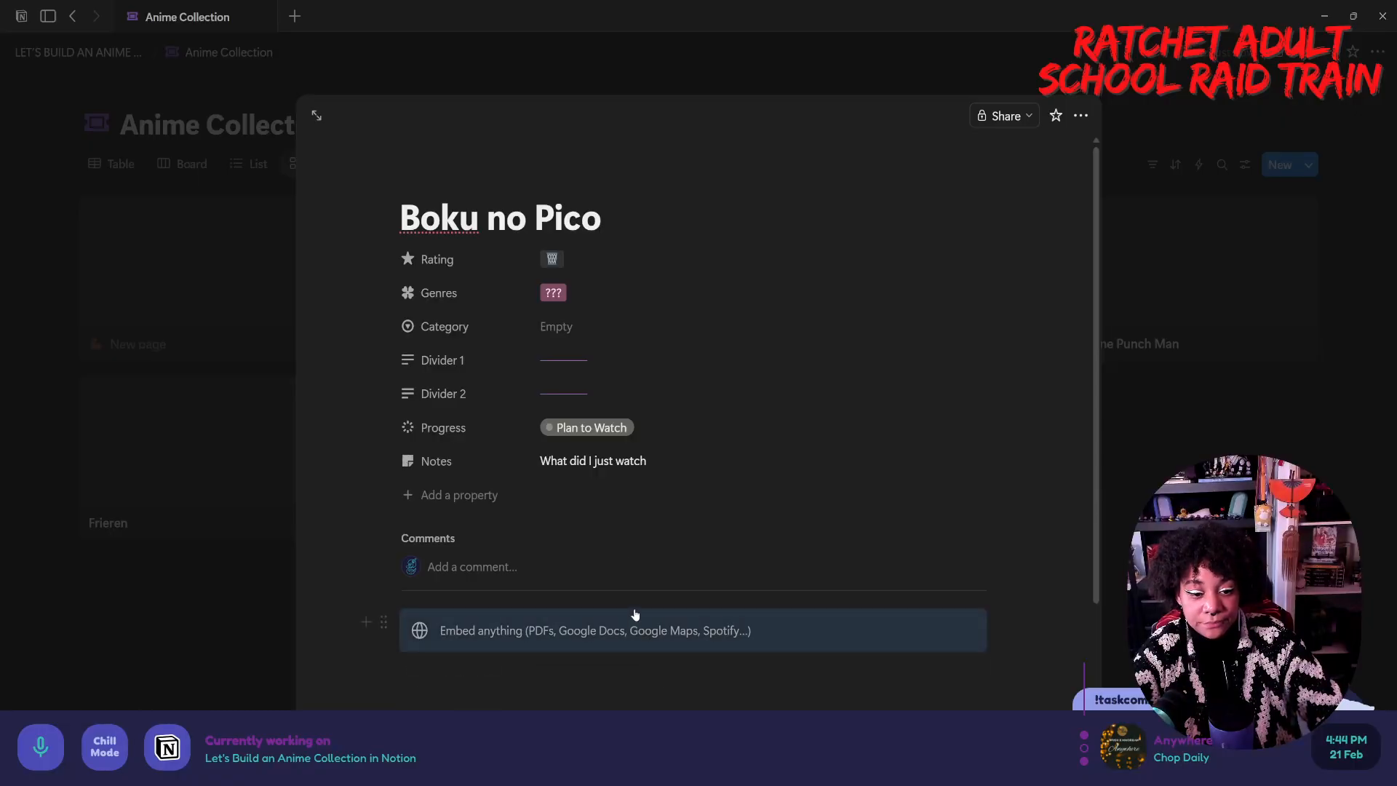
- Rename the Boku no Pico page to Golden Boy and set its Rating to five ducks
triple_click(572, 220)
type("Godlen")
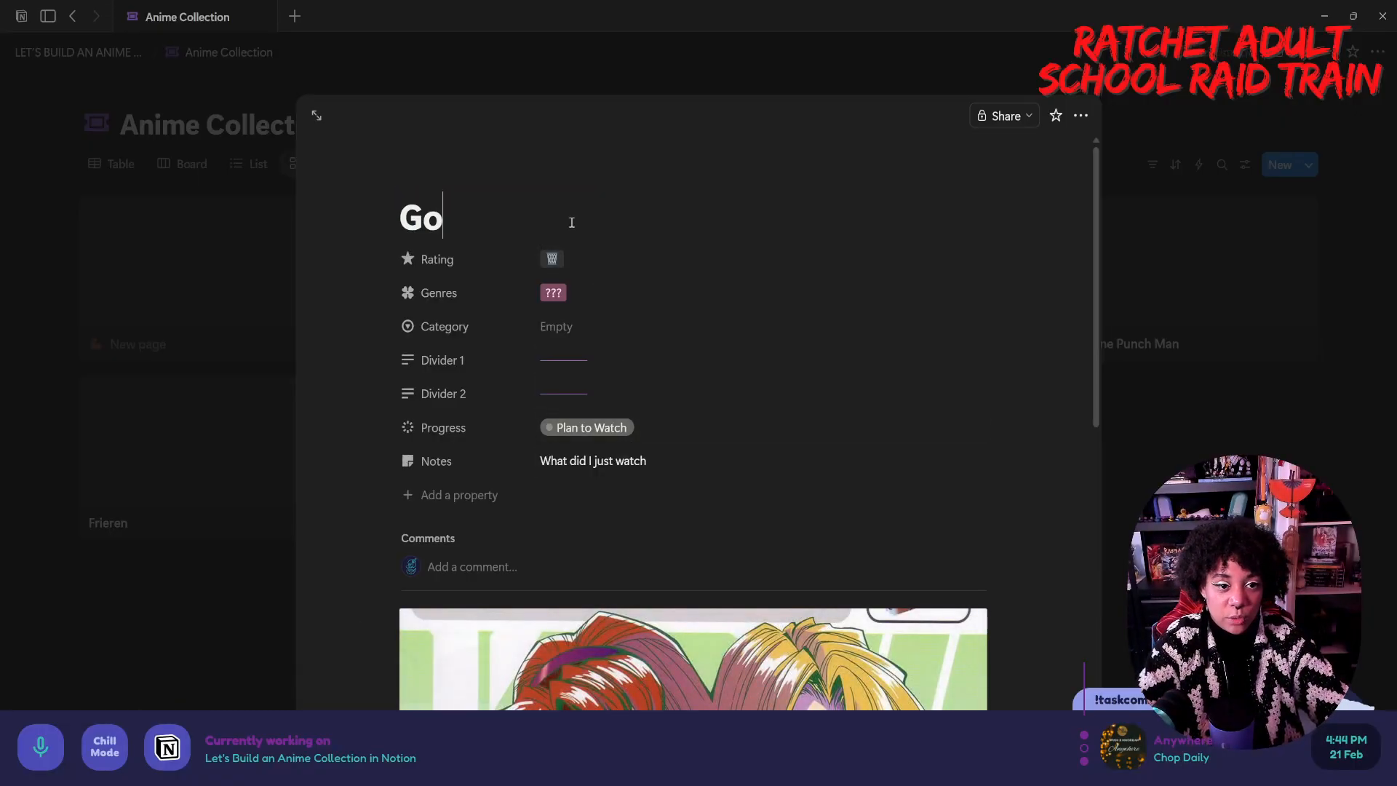
key("BackSpace")
key("BackSpace")
key("BackSpace")
key("BackSpace")
type("lden Boy")
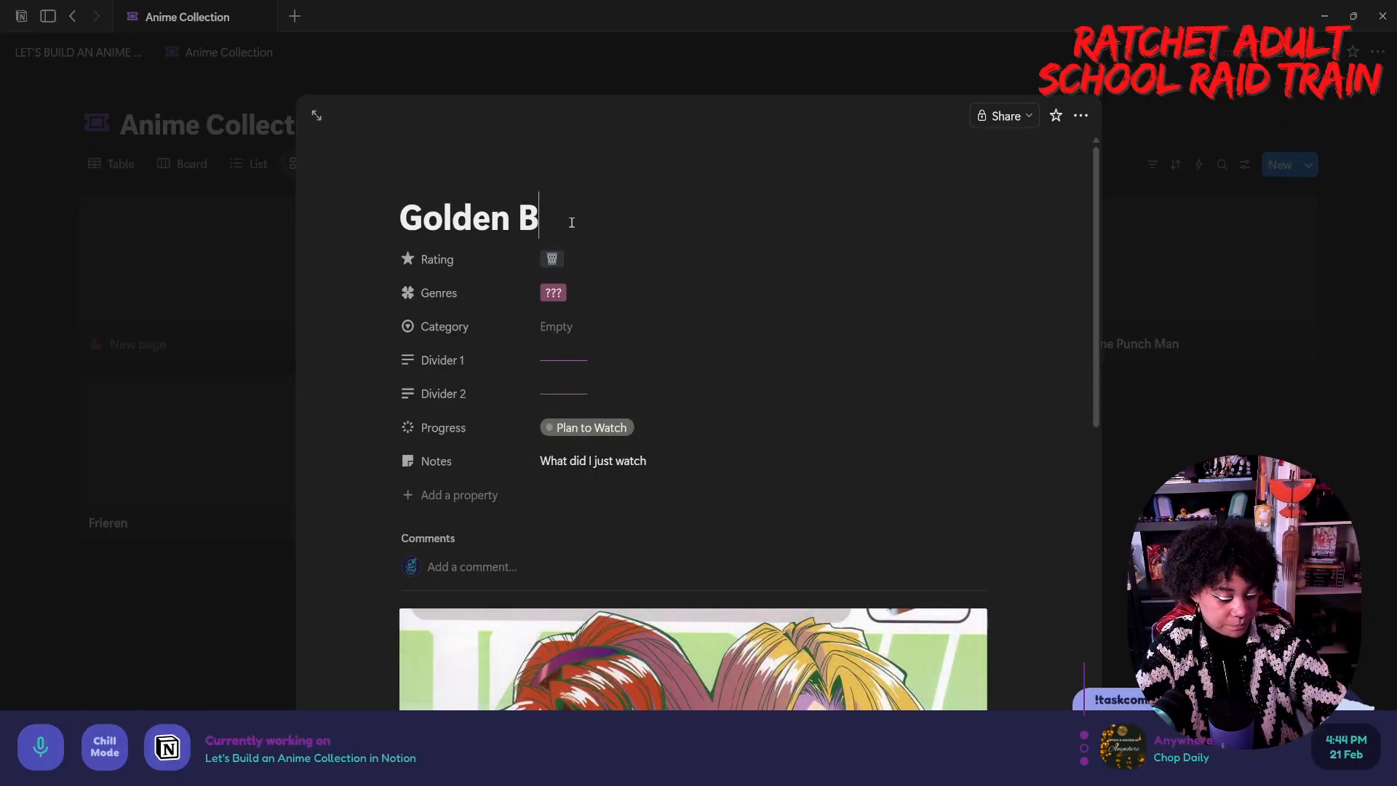
left_click(575, 259)
left_click(621, 418)
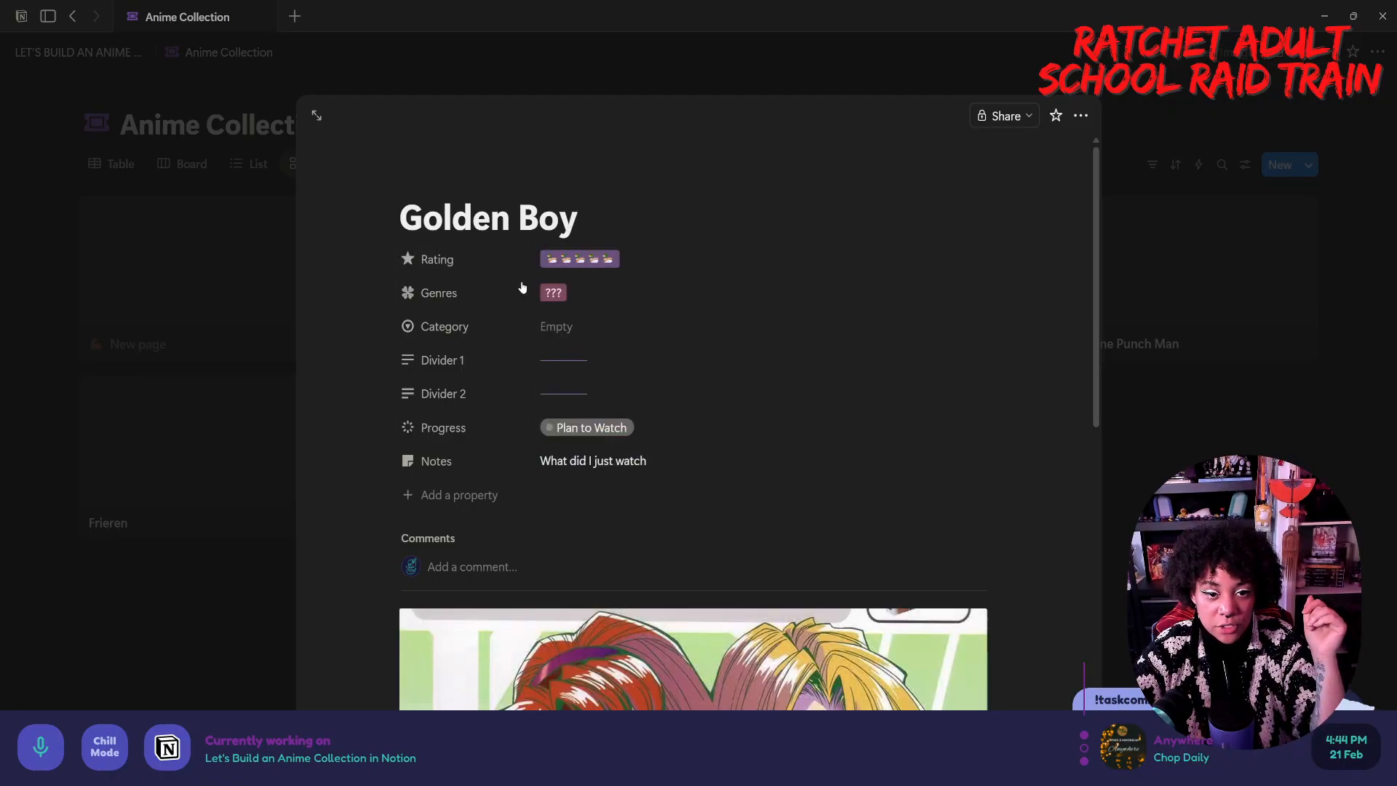
- Change the Golden Boy page's genre to Slice of Life, set its Progress to Completed, and return to the gallery
left_click(564, 297)
left_click(642, 354)
left_click(576, 294)
left_click(386, 323)
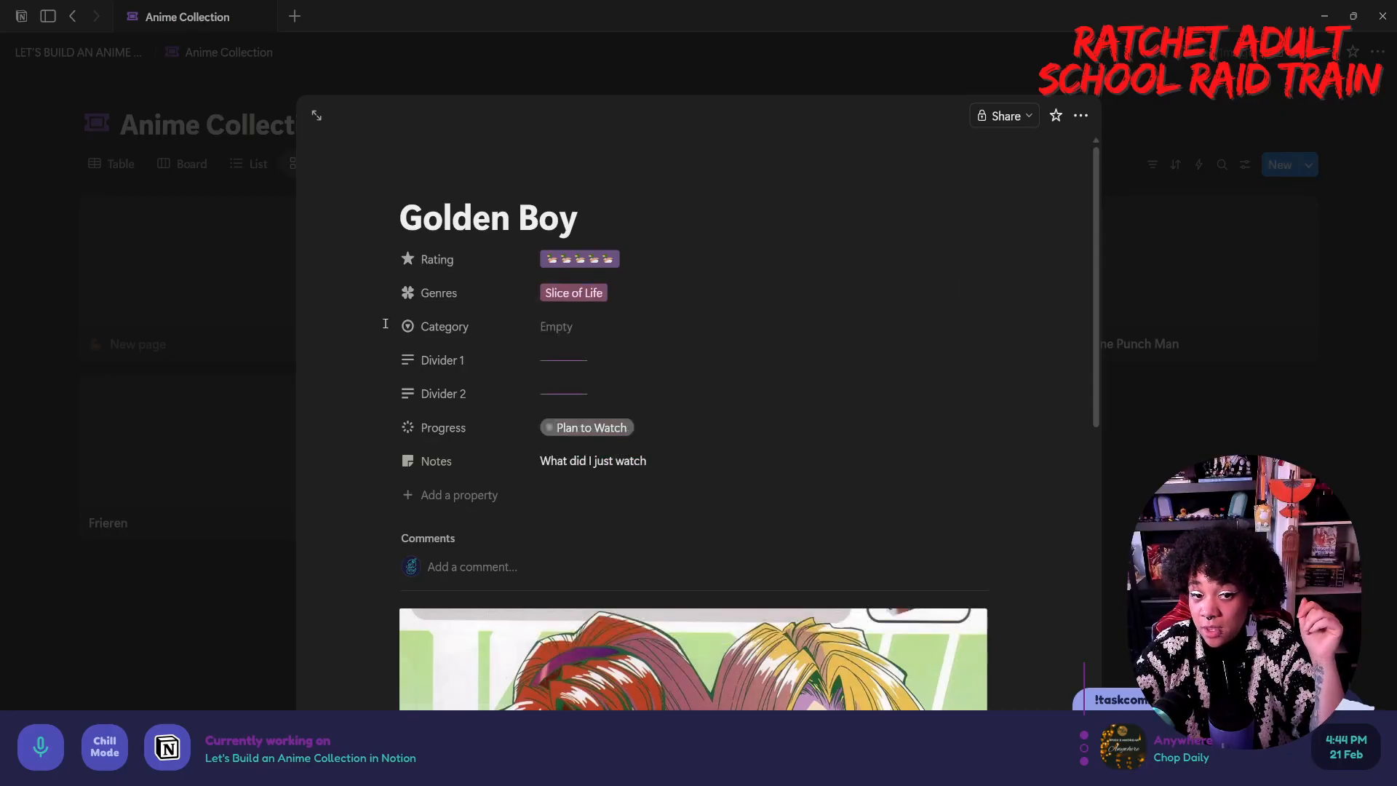
left_click(575, 427)
left_click(674, 649)
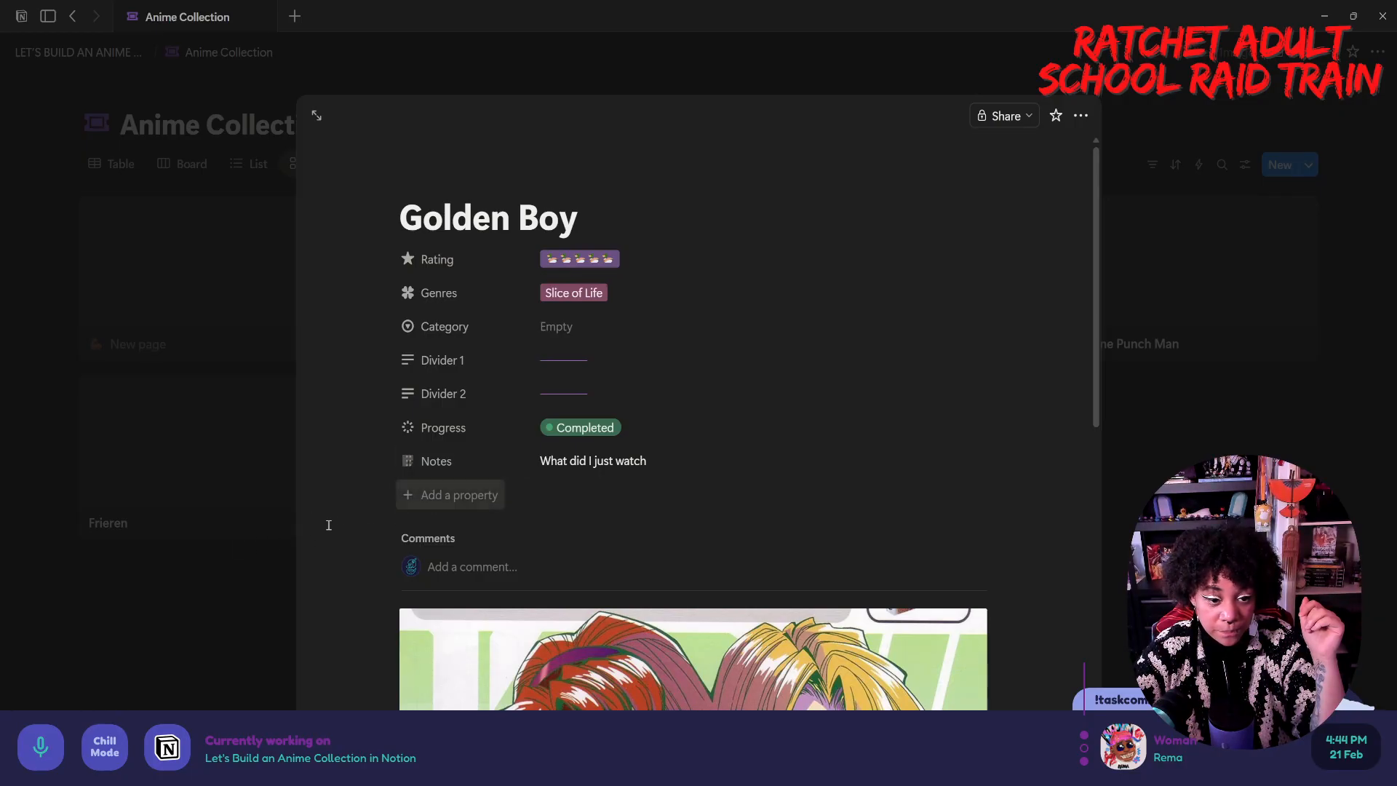
left_click(177, 604)
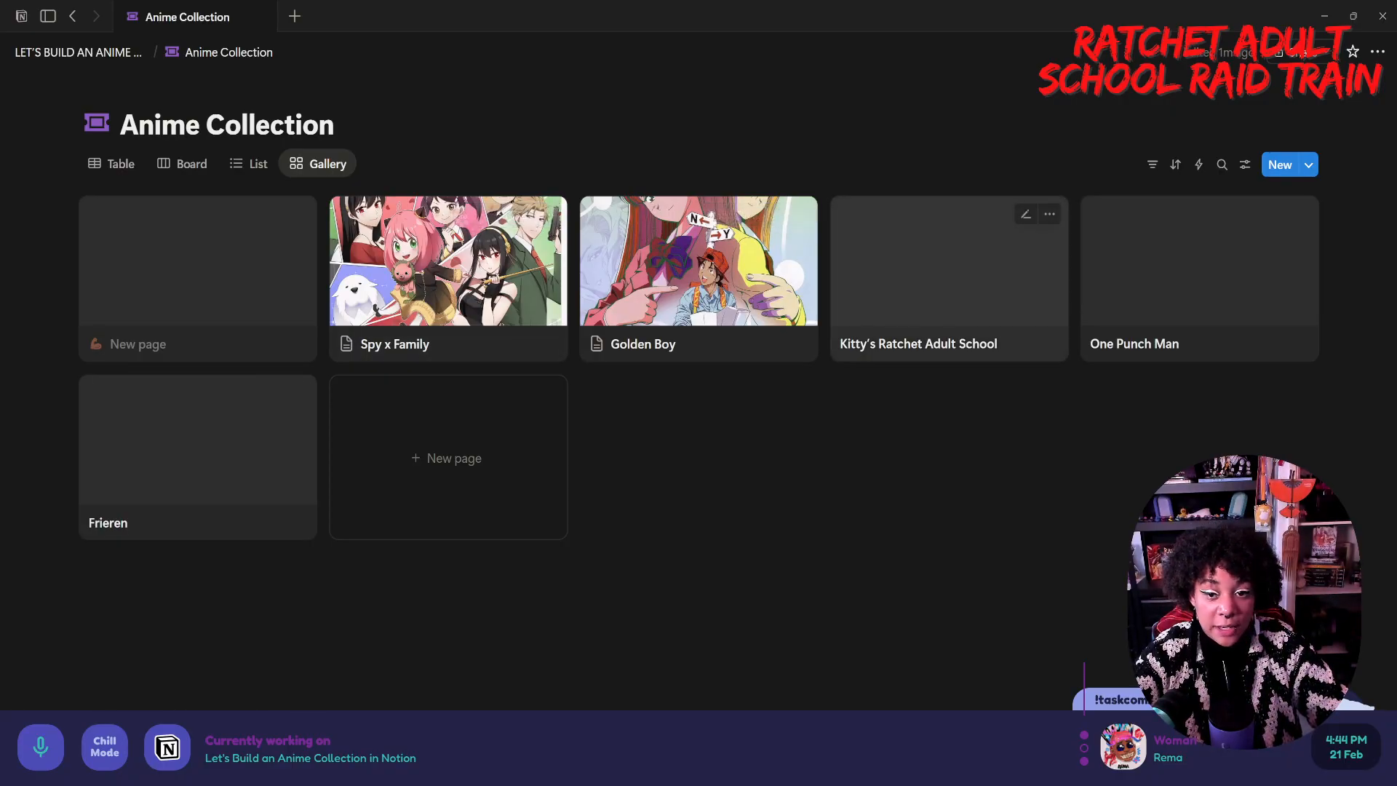
- Paste the copied anime artwork into the body of the Kitty's Ratchet Adult School page and return to the gallery
left_click(873, 298)
left_click(779, 635)
key("ctrl+v")
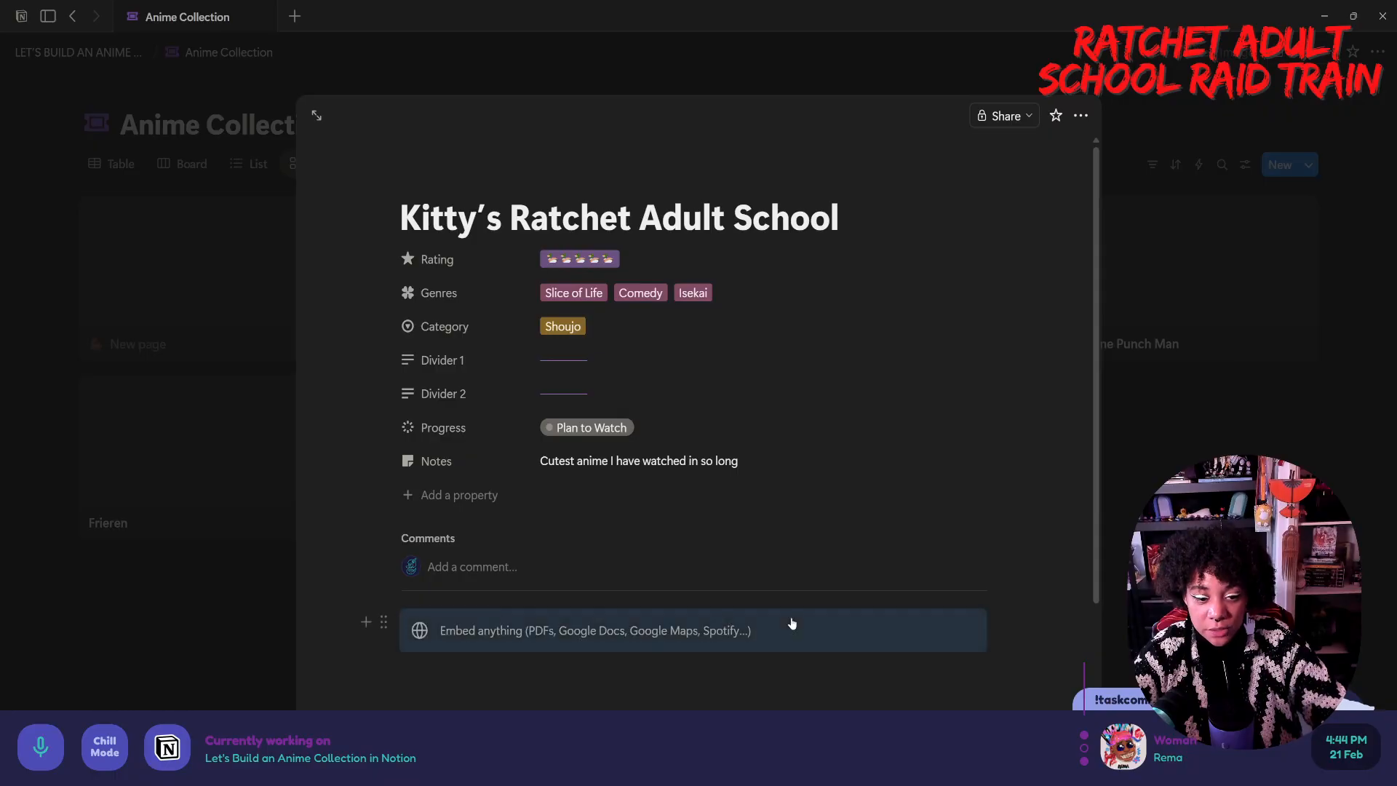
key("Escape")
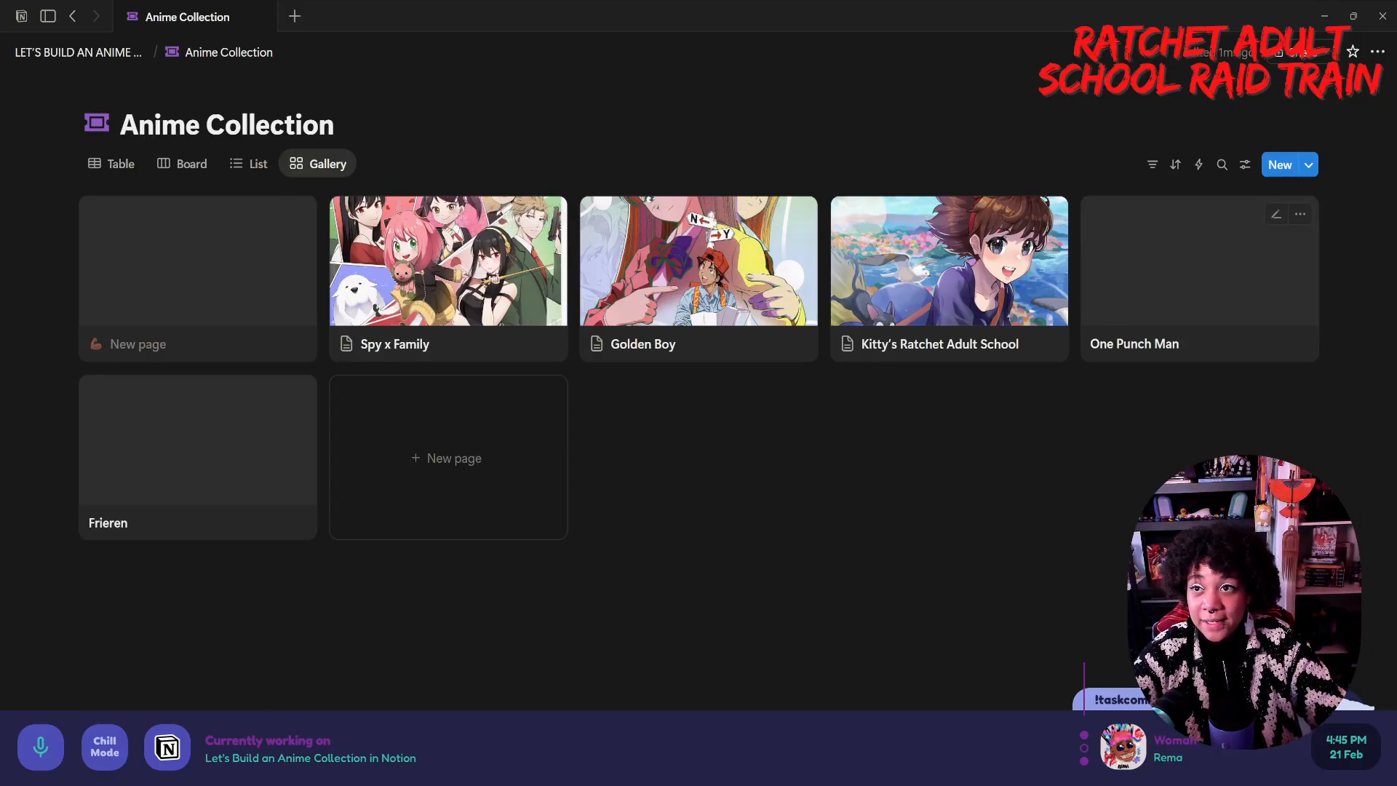
- Add the copied anime artwork to the body of the One Punch Man page and return to the gallery
left_click(1163, 320)
left_click(465, 666)
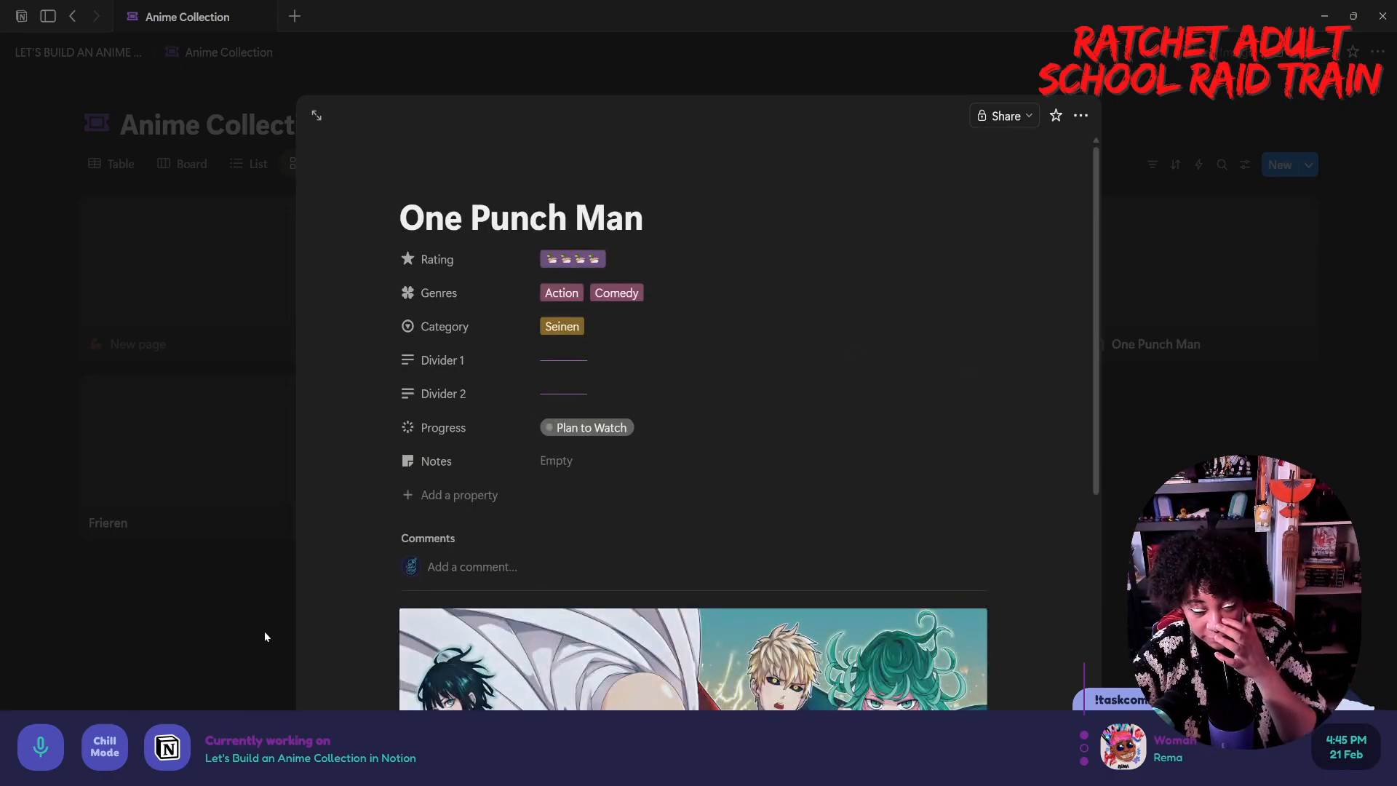
scroll(360, 577, "down", 3)
left_click(176, 666)
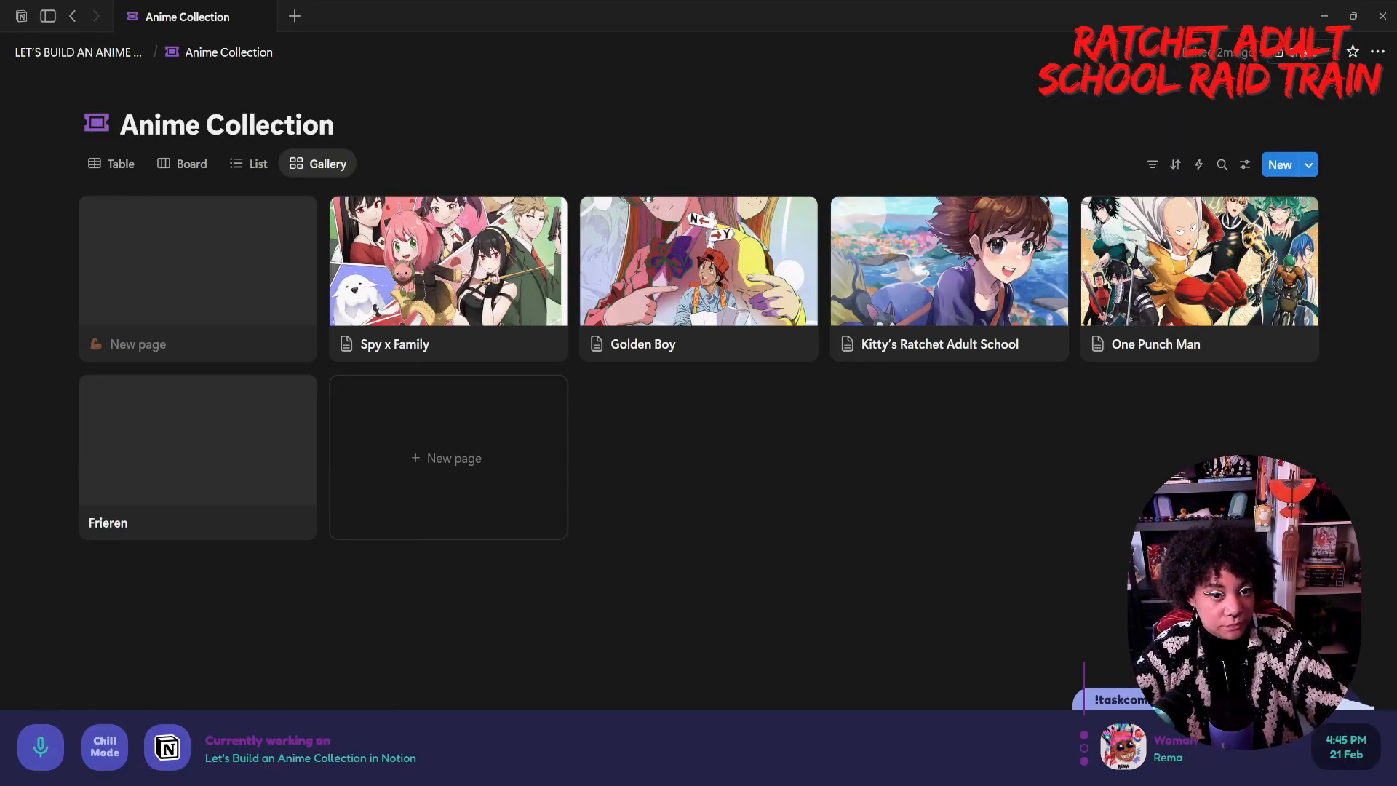
- Delete the untitled New page card from the gallery
right_click(190, 281)
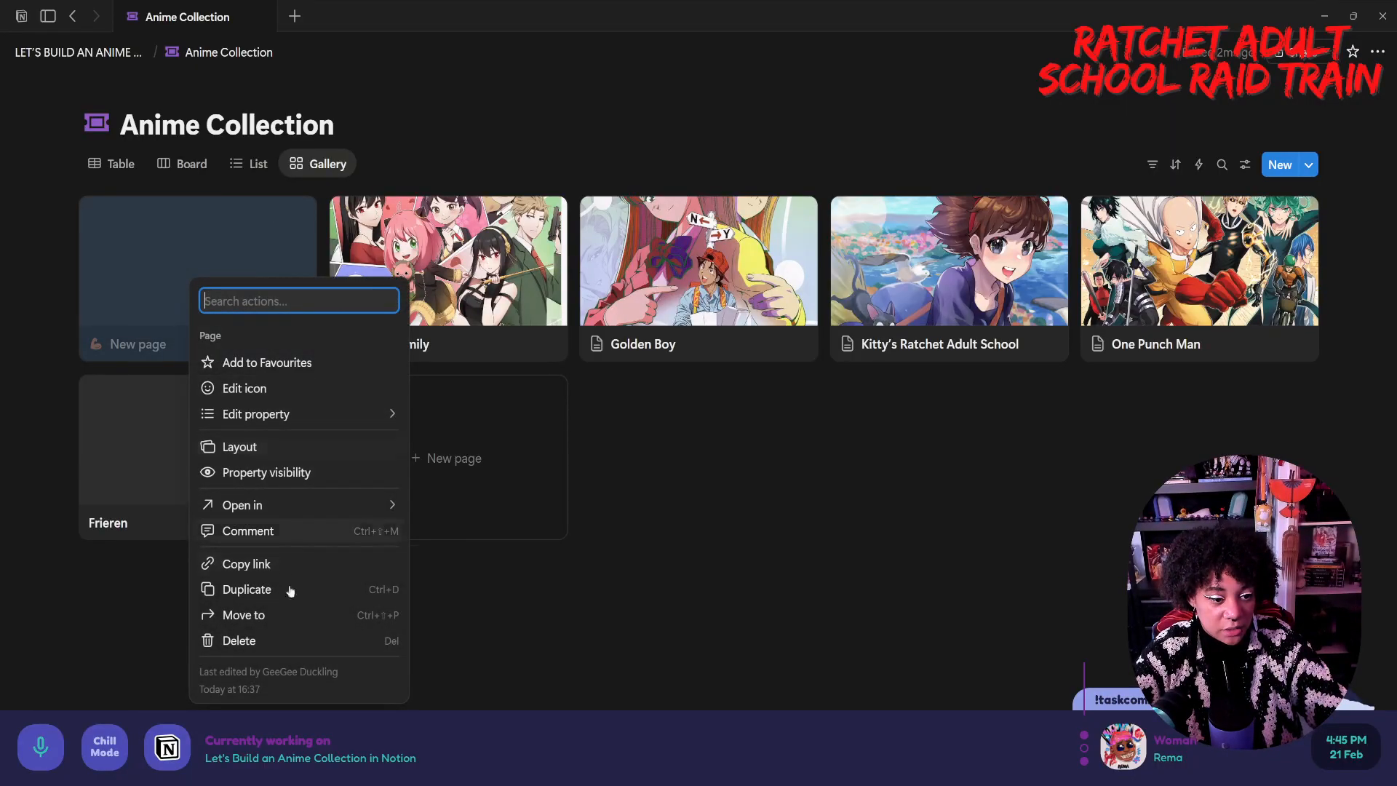
left_click(287, 641)
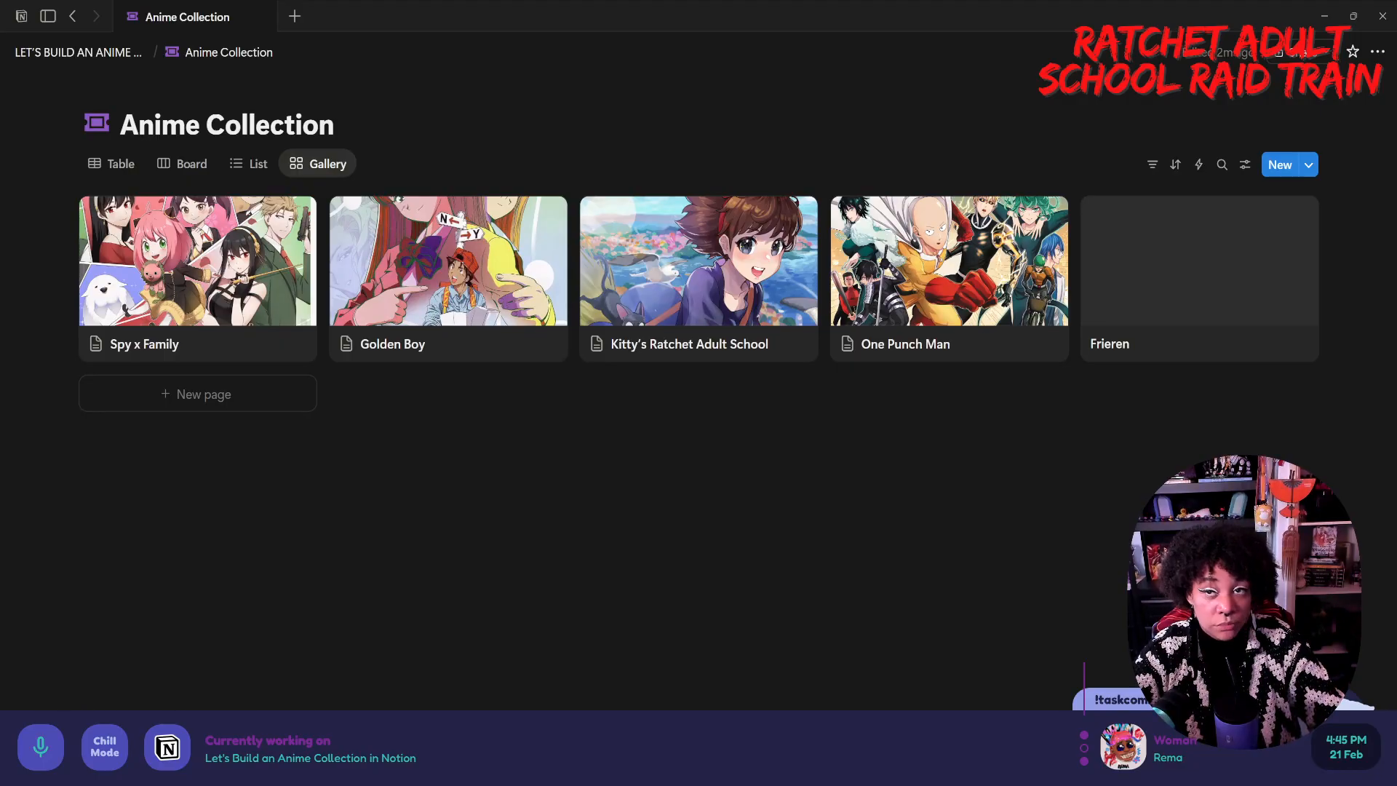
left_click(546, 536)
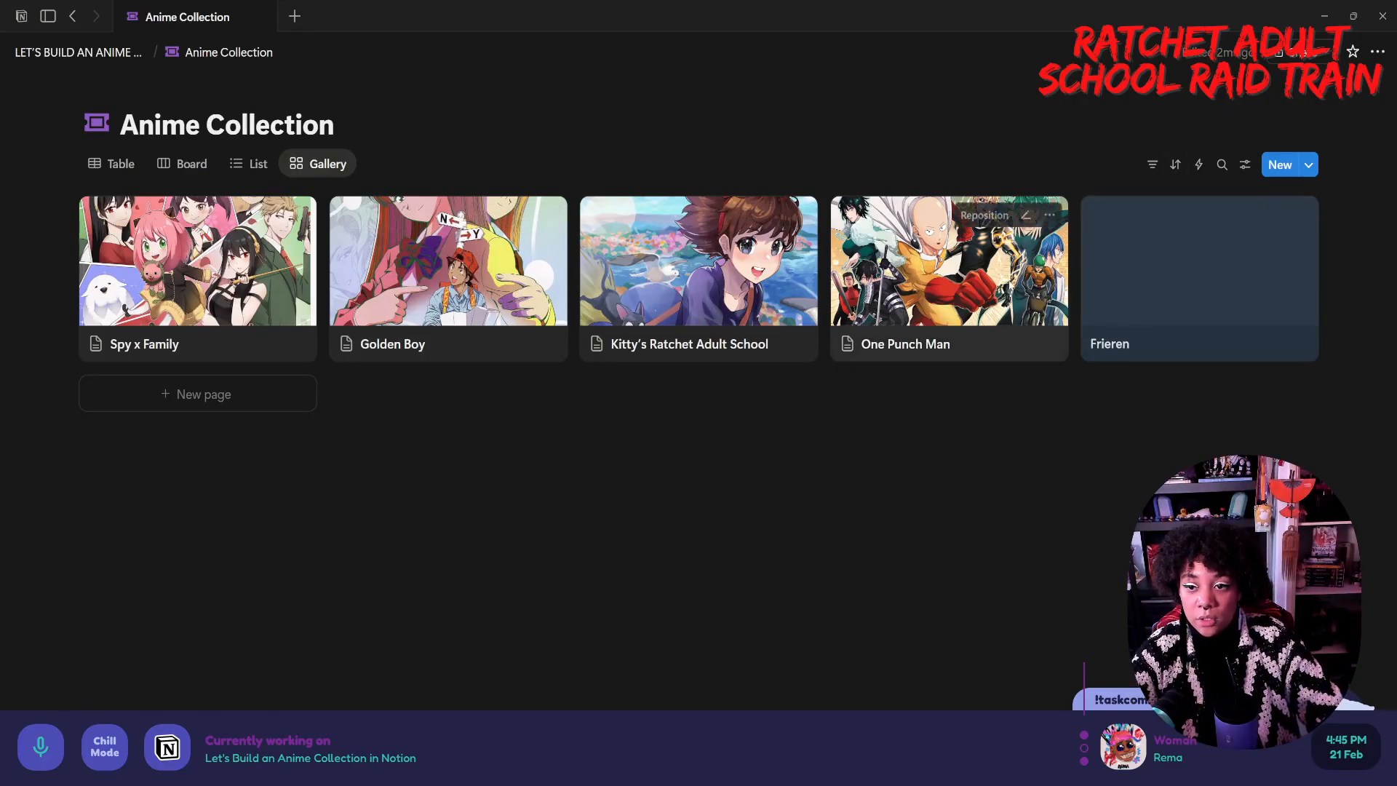
- Add the copied cover artwork to the body of the Frieren page and return to the gallery
left_click(1129, 295)
left_click(674, 631)
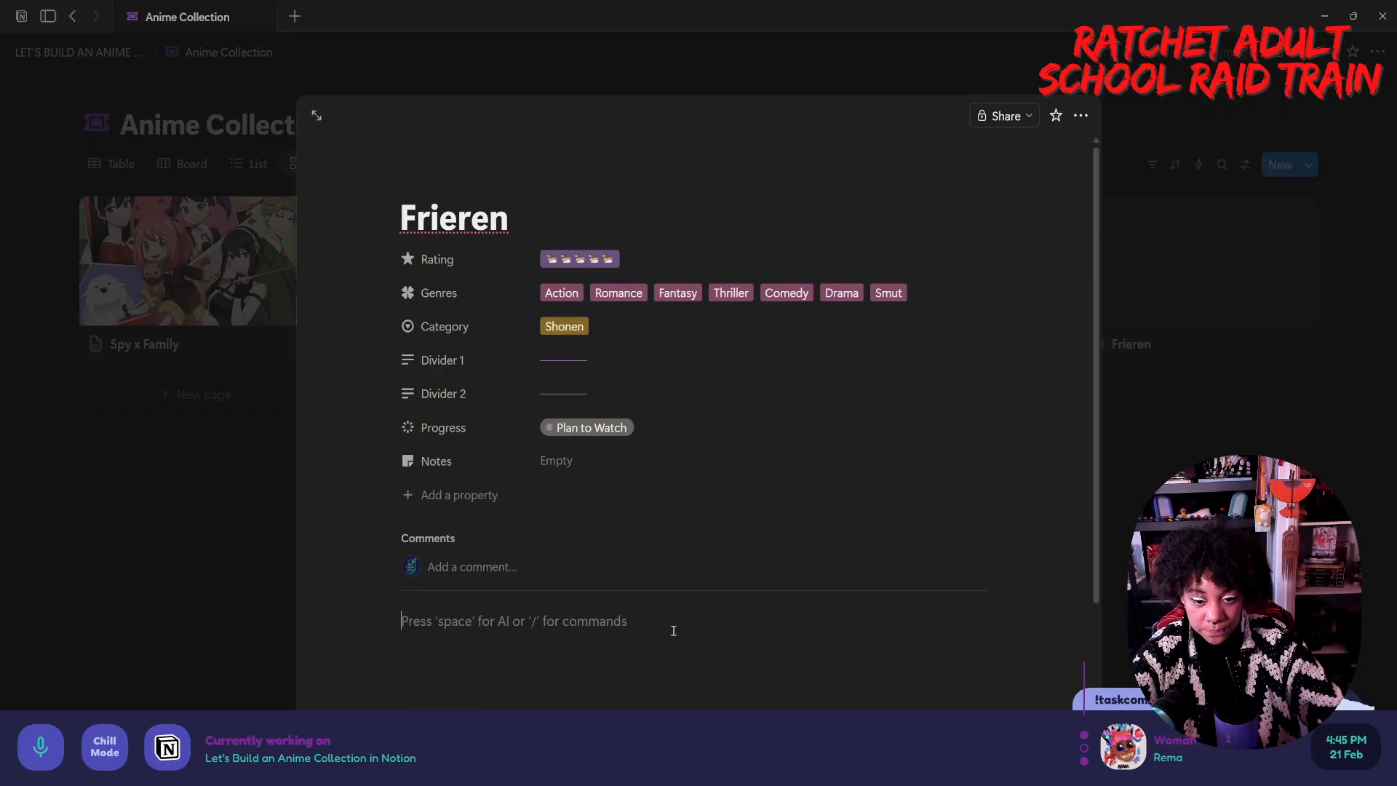
left_click(183, 585)
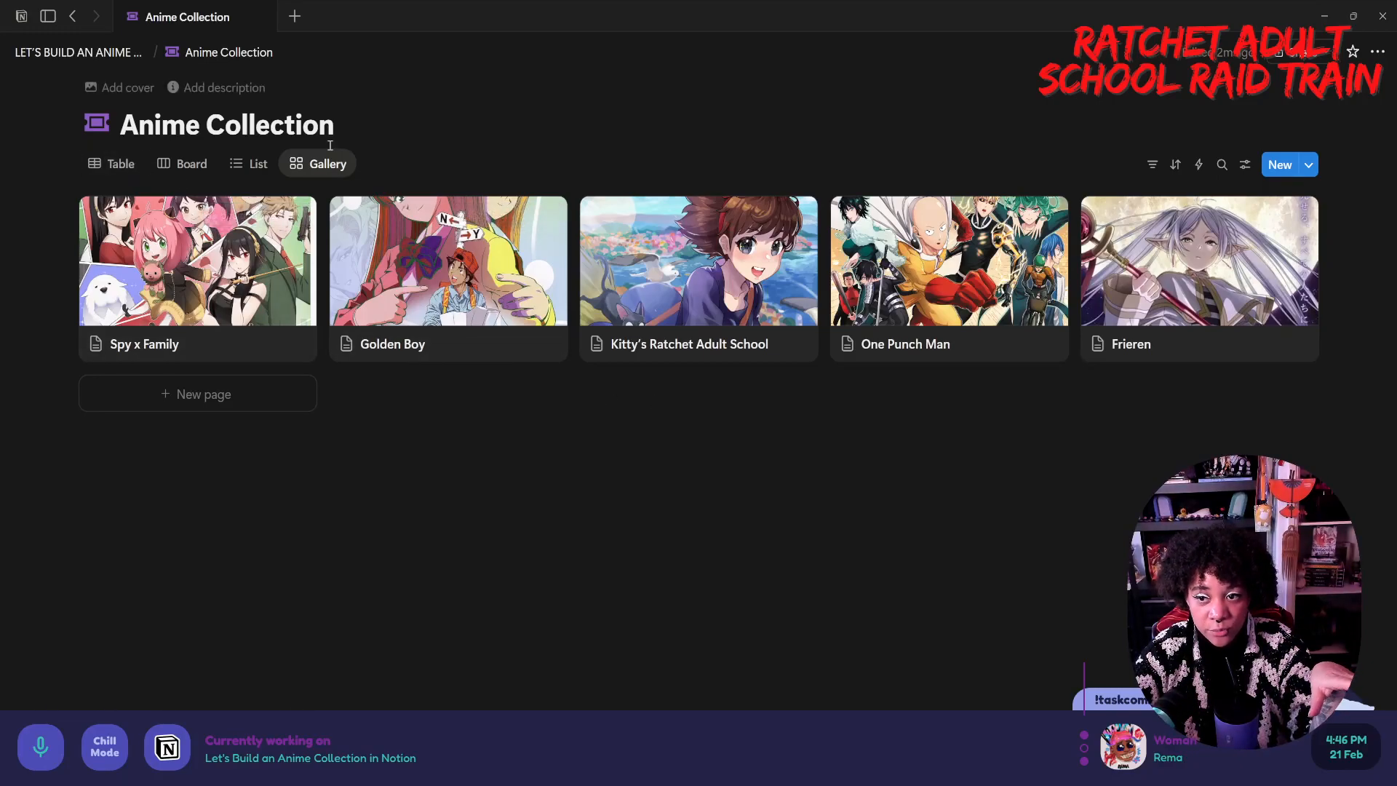
- Show the Category, Genres, Notes, Progress and Rating properties on the gallery cards
left_click(1248, 165)
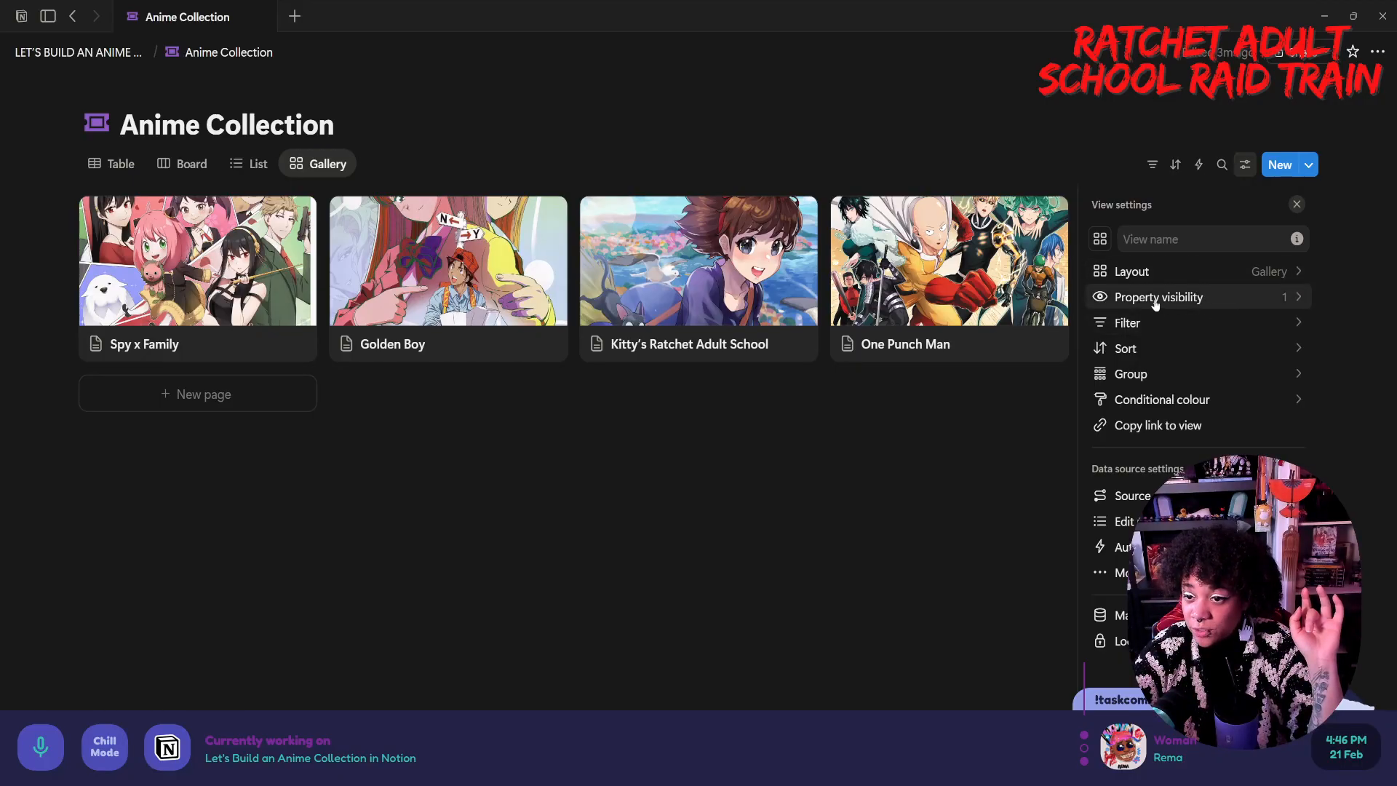
left_click(1155, 299)
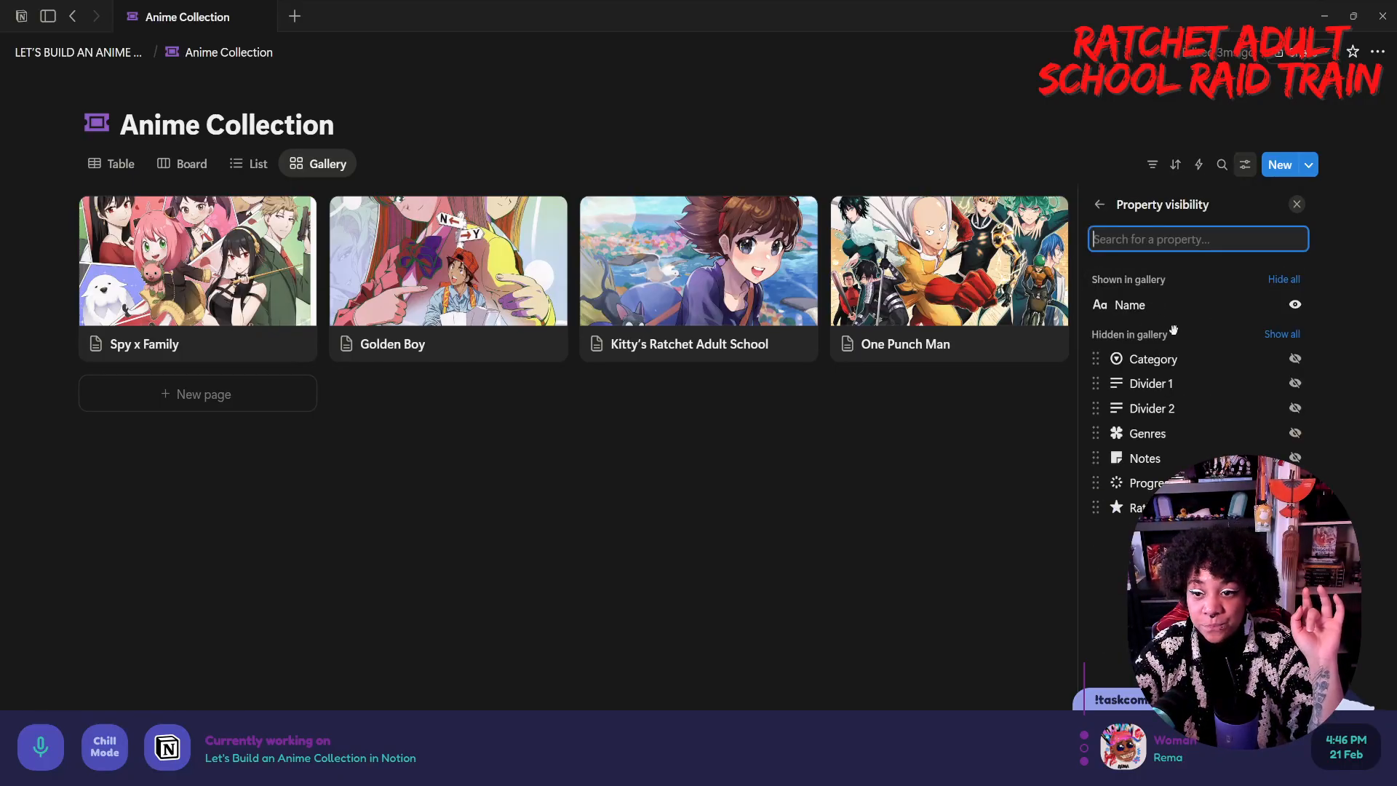
left_click(1295, 358)
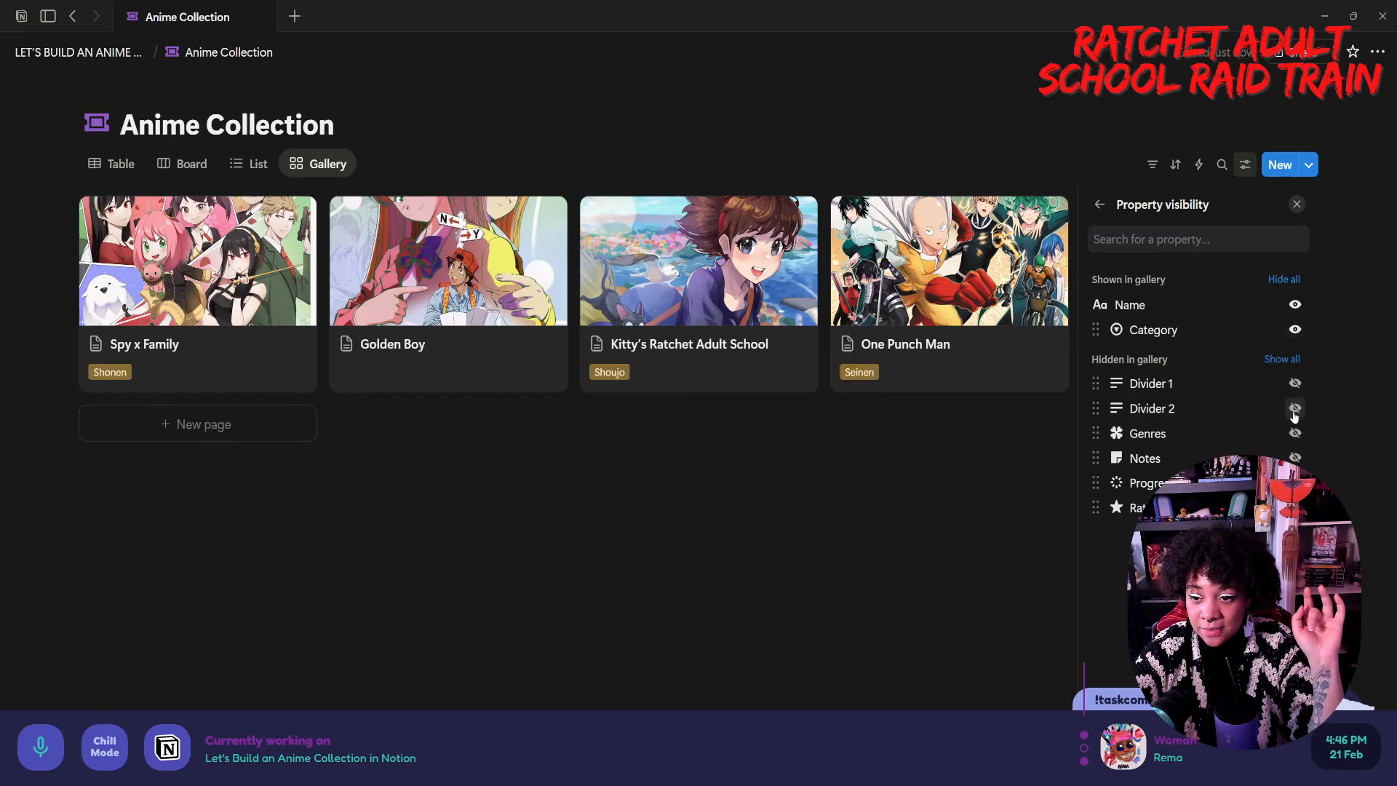
left_click(1295, 433)
left_click(1295, 458)
left_click(1295, 483)
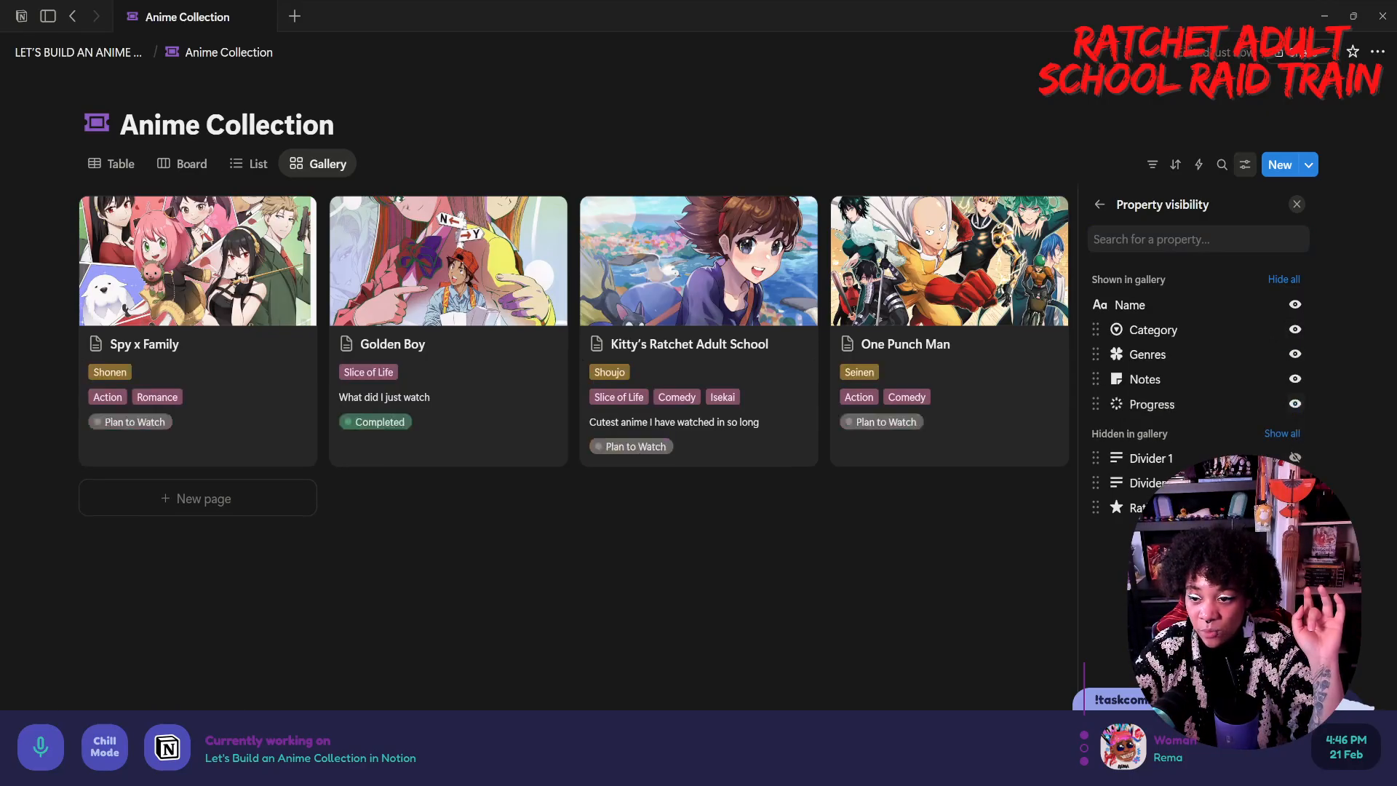
left_click(1295, 507)
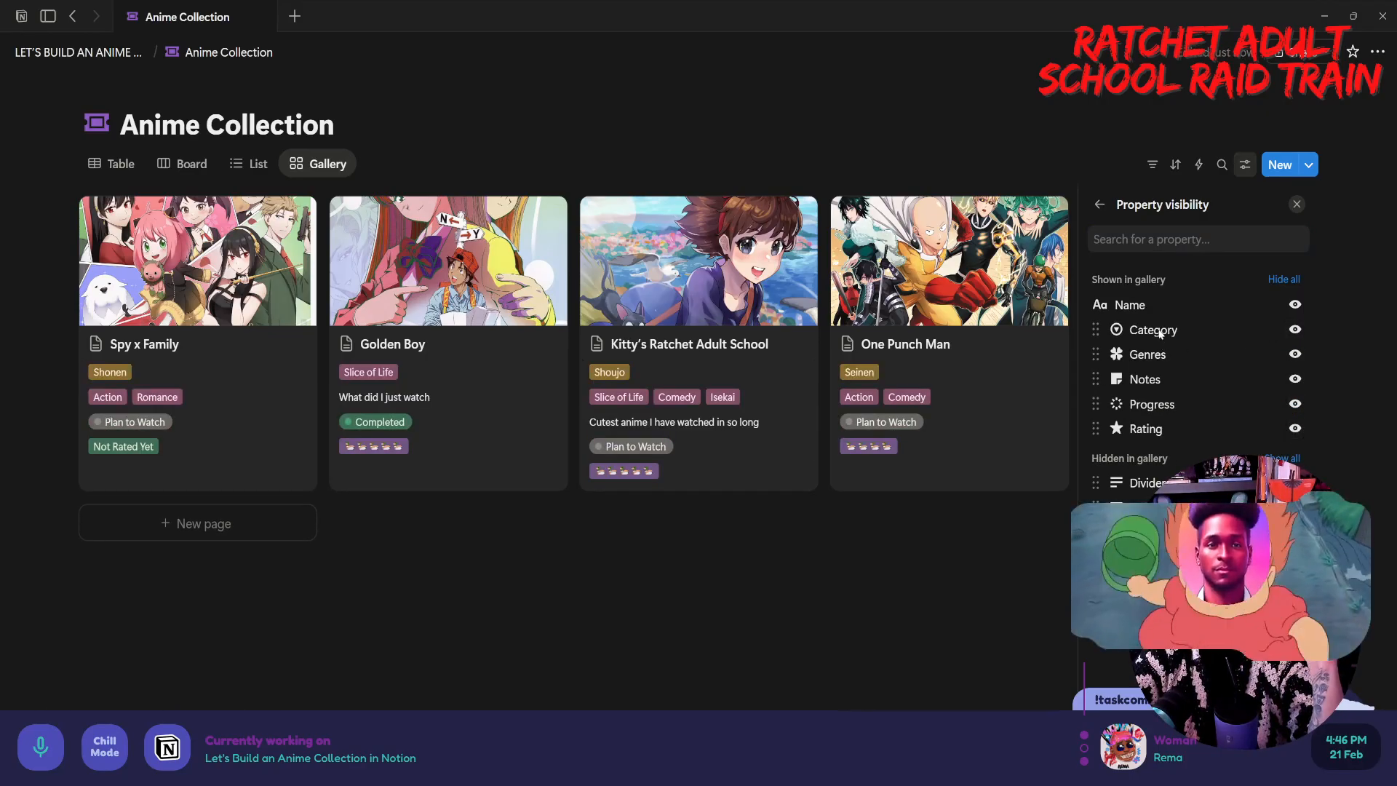
left_click(754, 582)
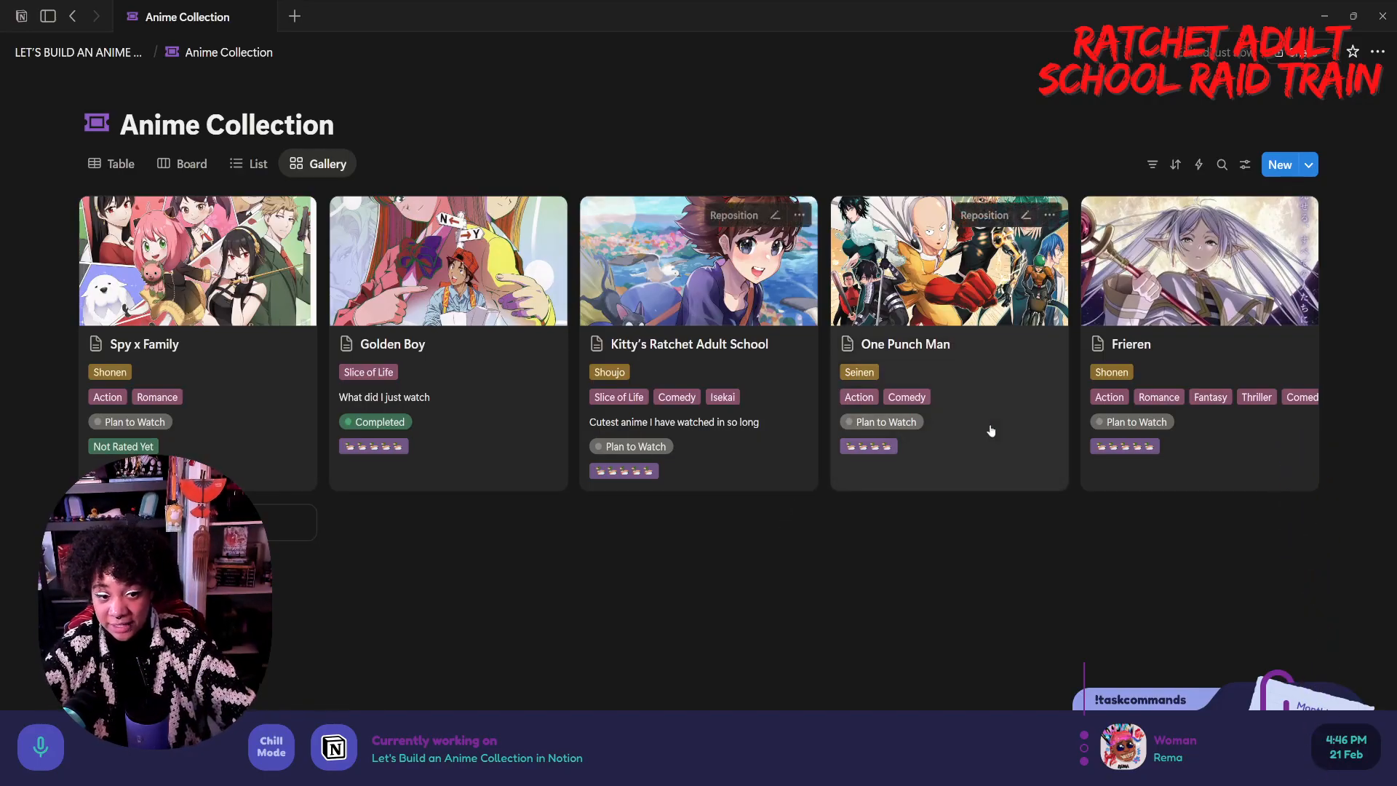
- Show Divider 1 and Divider 2 on the gallery cards and move Divider 1 directly below Name
left_click(1244, 167)
left_click(1245, 299)
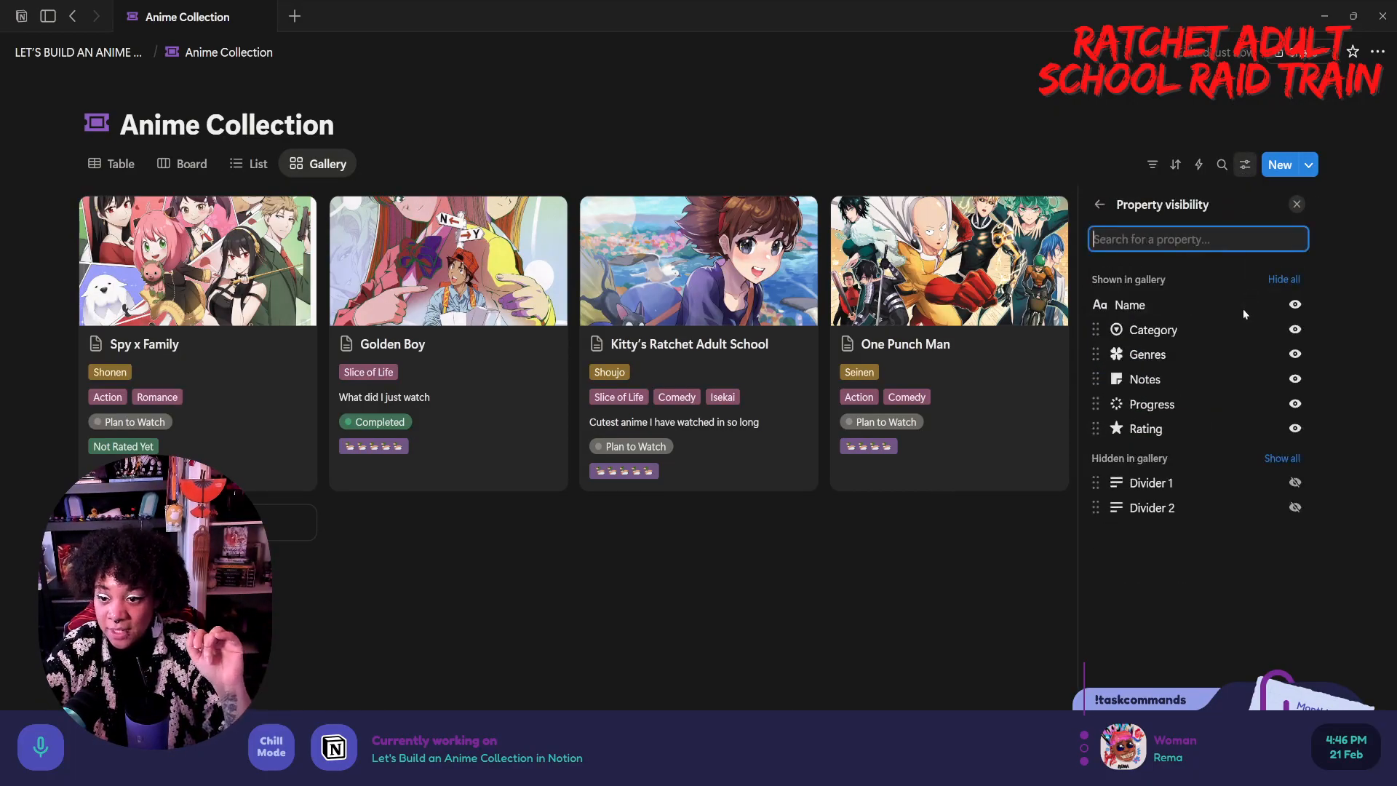
left_click(1295, 482)
left_click(1295, 507)
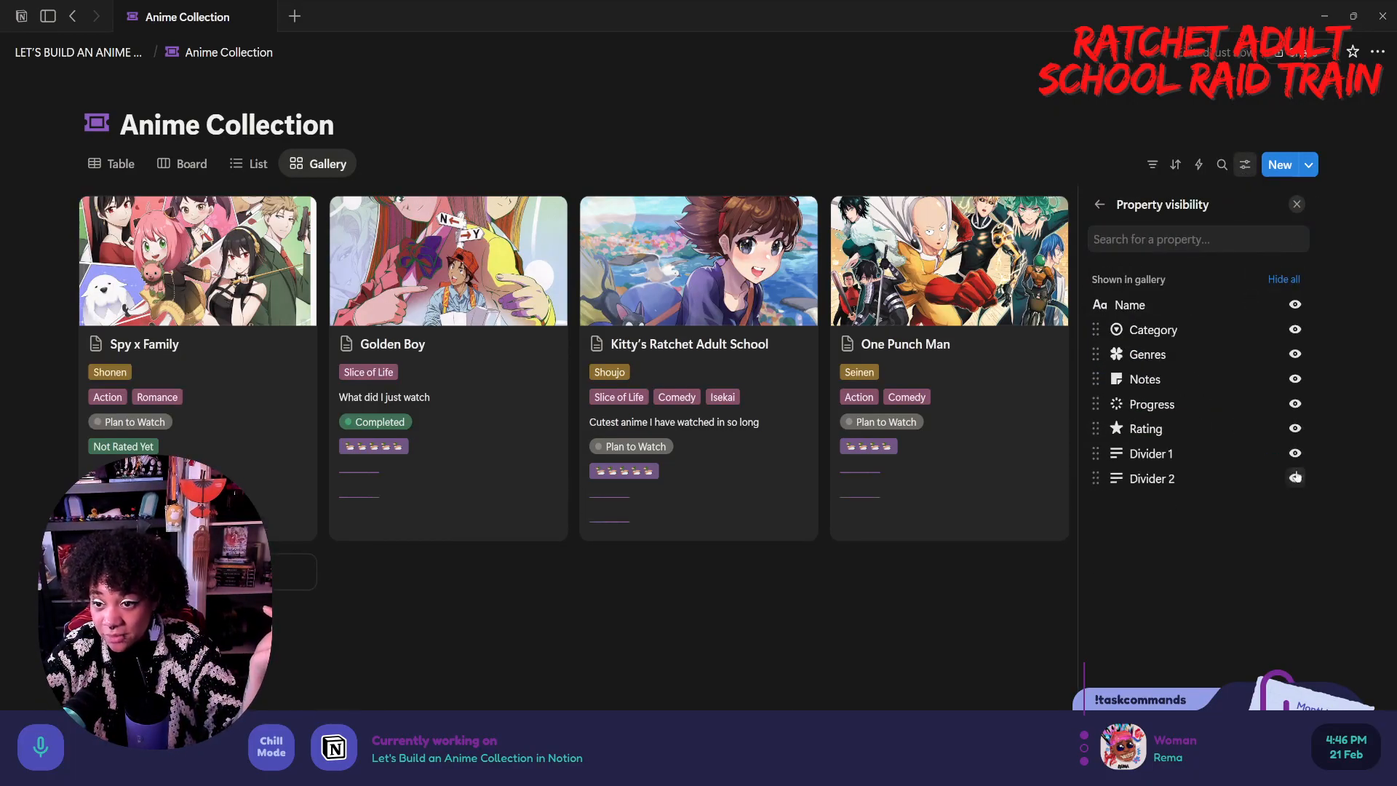
left_click_drag(1117, 465, 1158, 332)
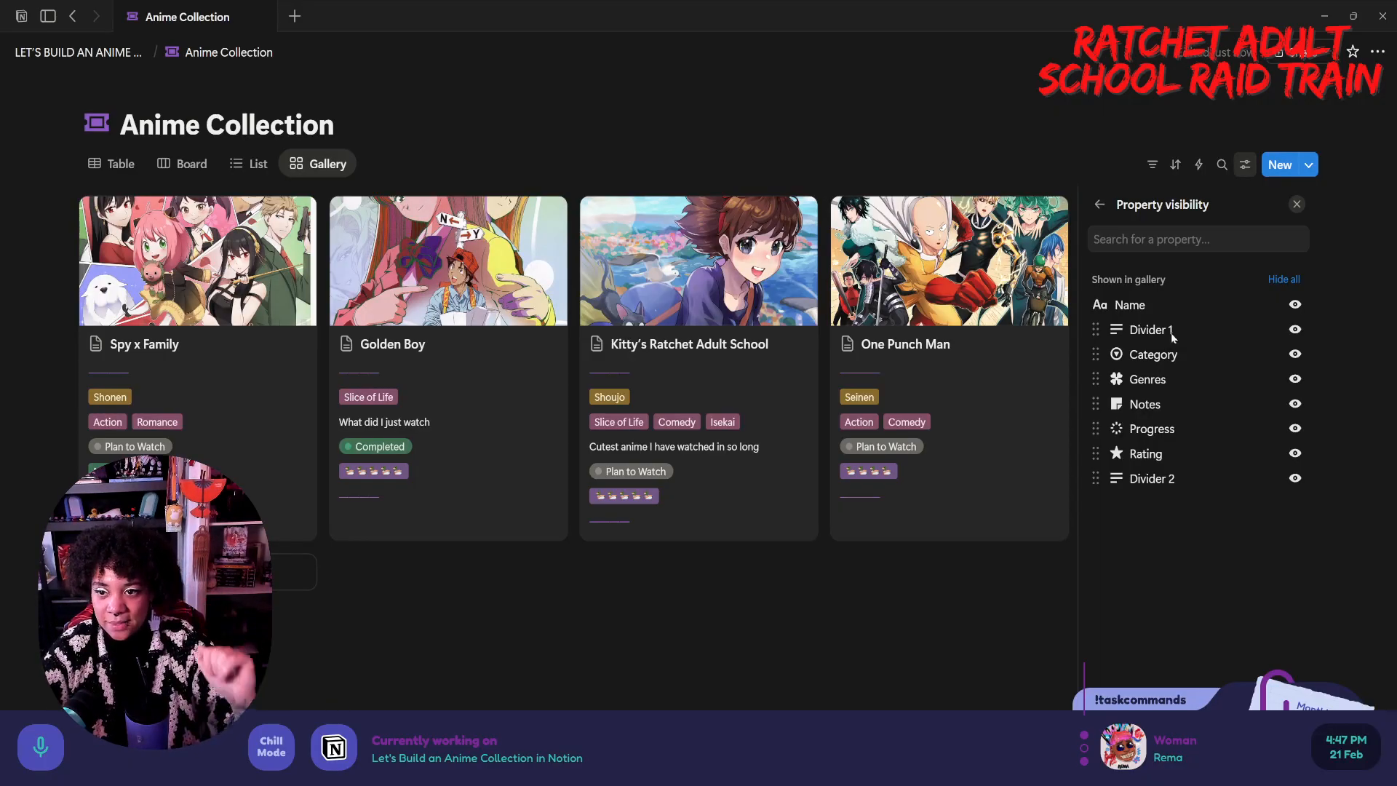
- Try the card layout that places properties side by side, and switch back to the one-property-per-line layout
left_click(1098, 205)
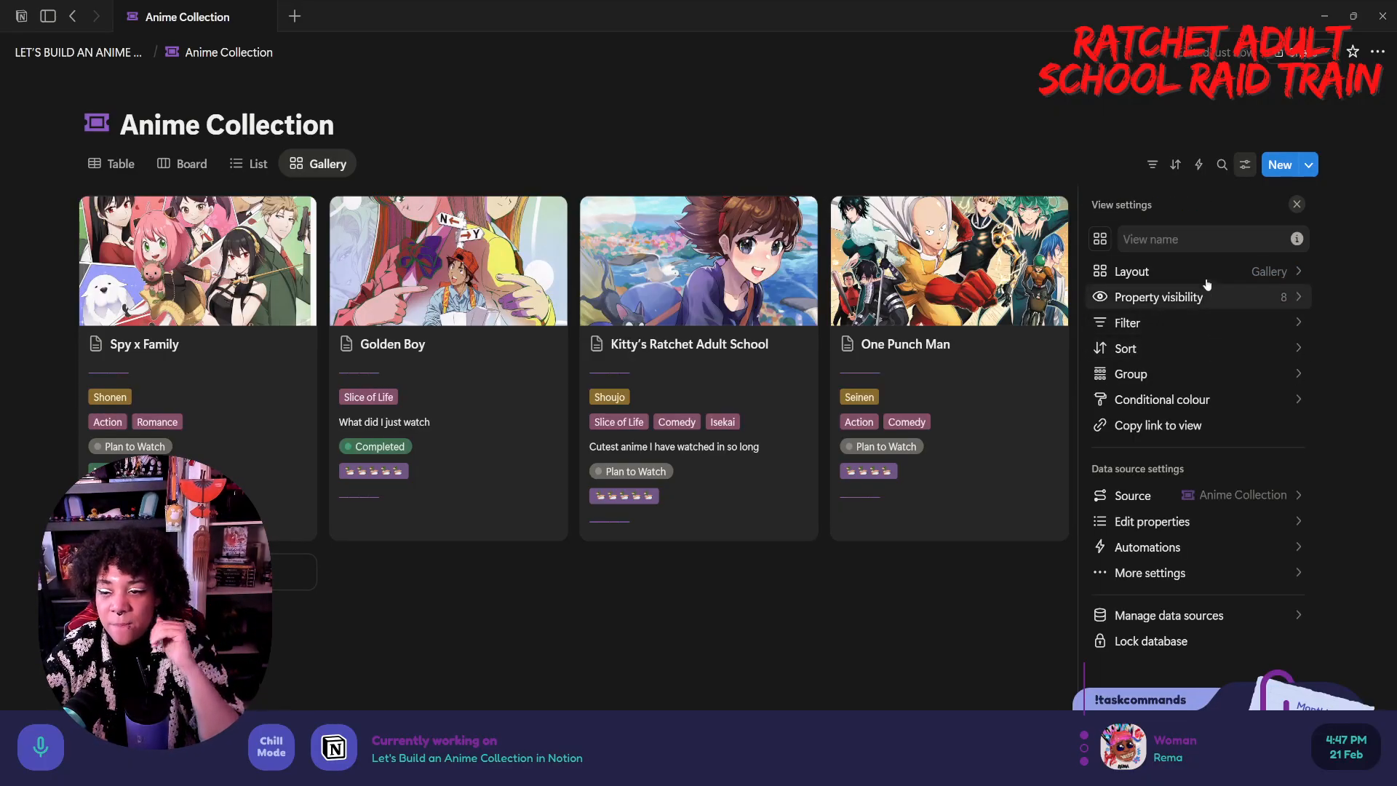
left_click(1164, 297)
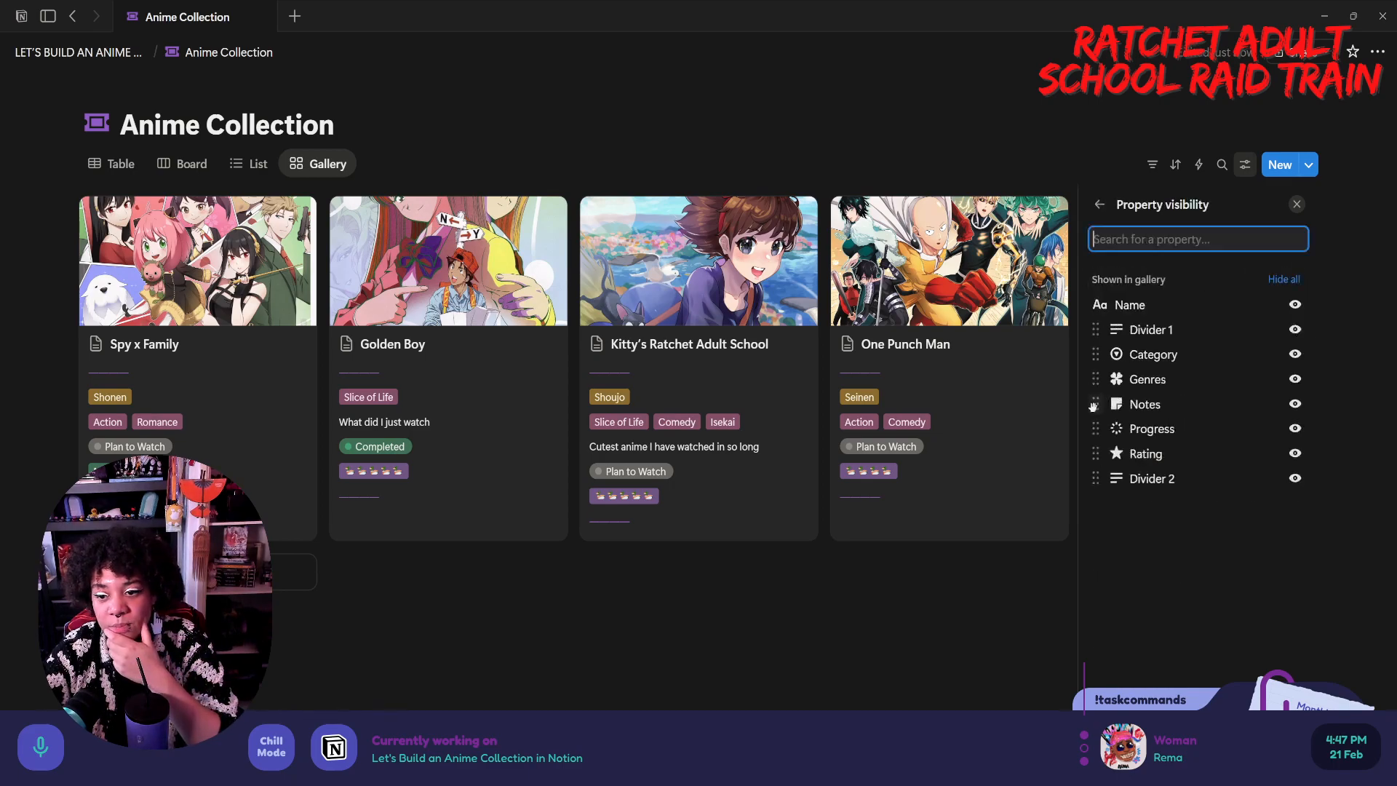
left_click(1096, 204)
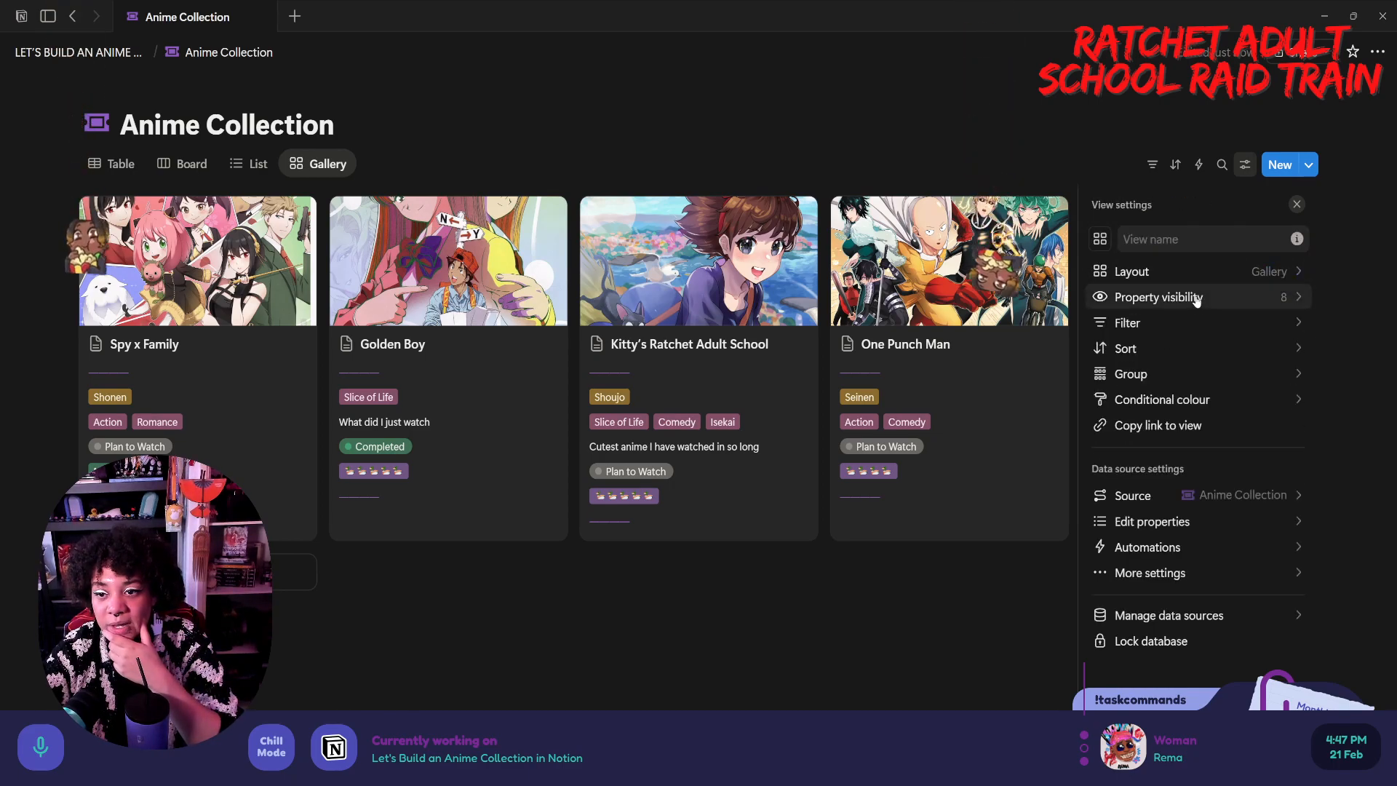
left_click(1204, 274)
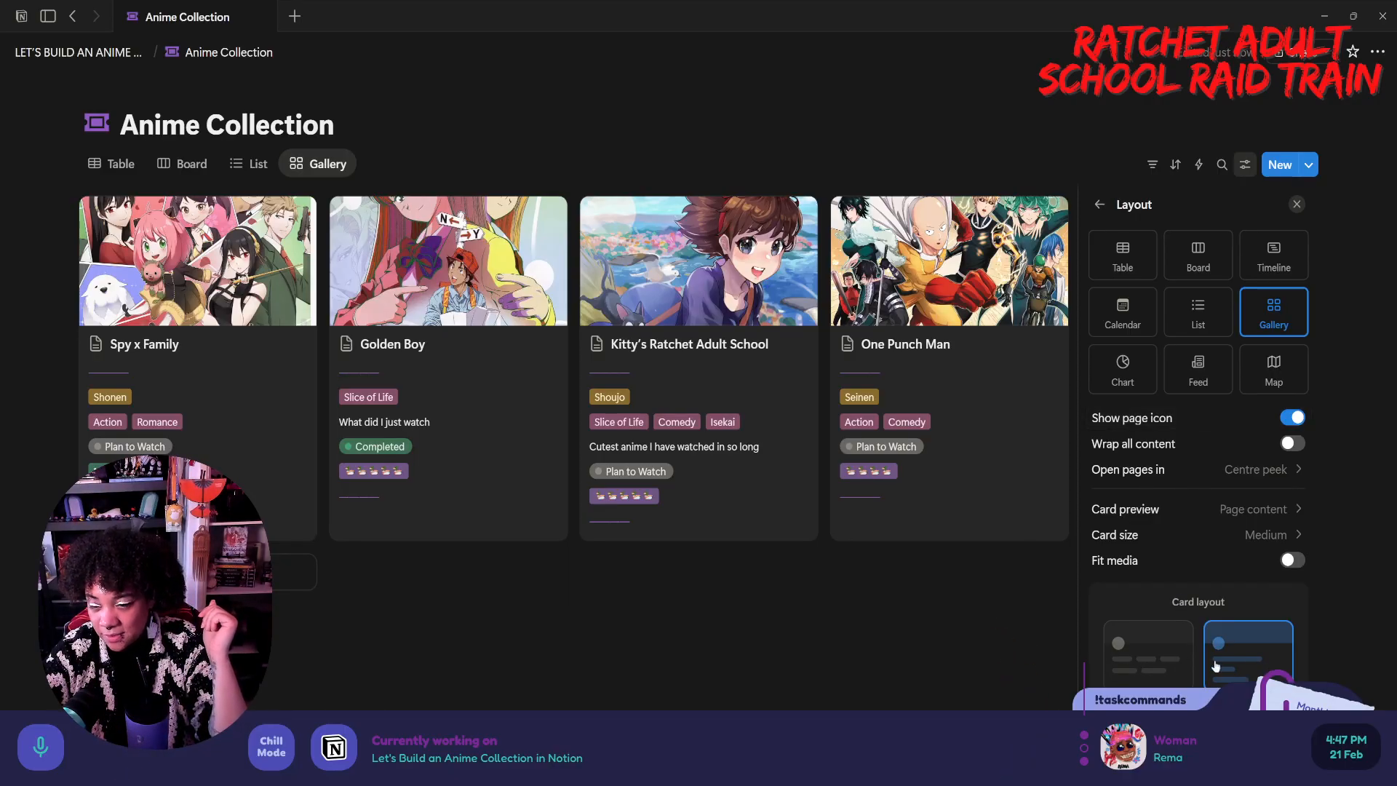
left_click(1176, 663)
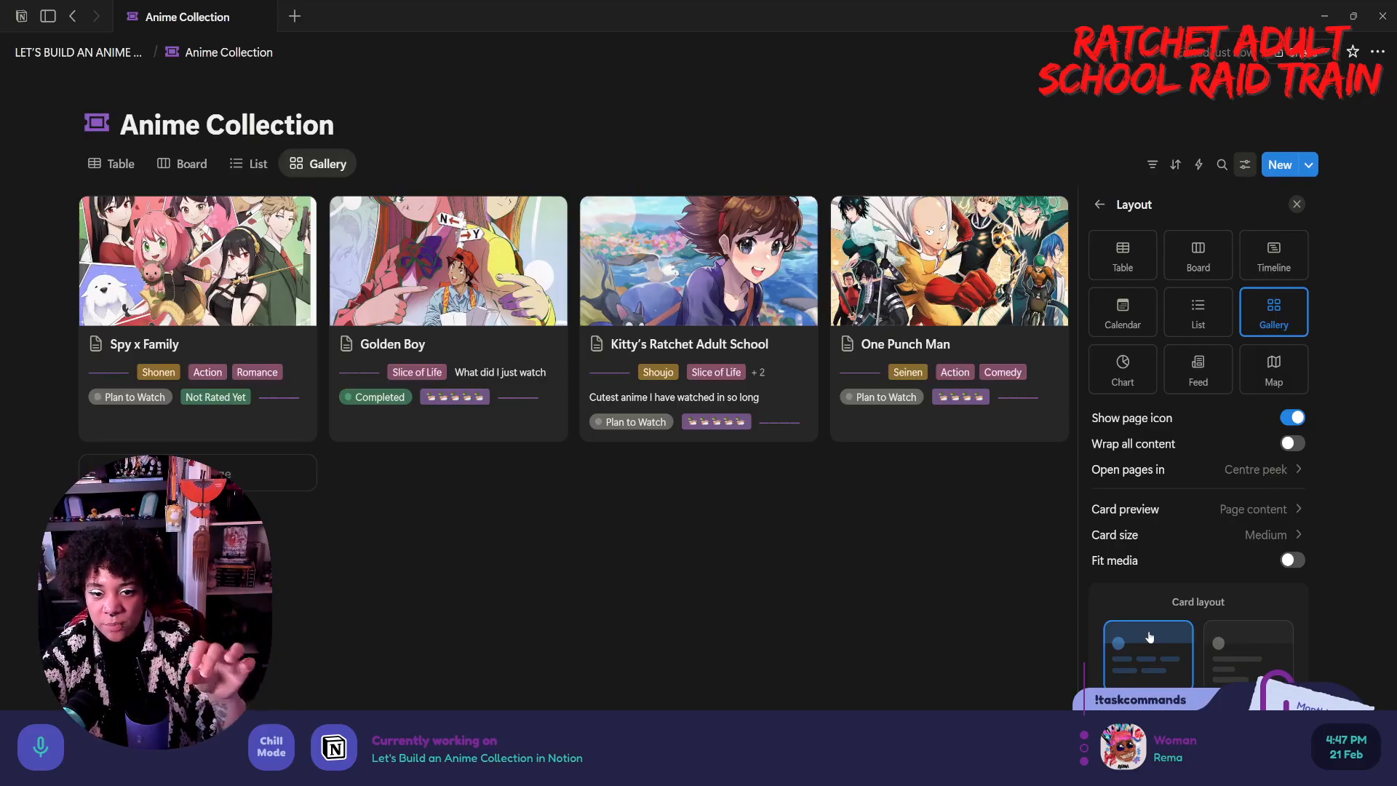
left_click(1265, 667)
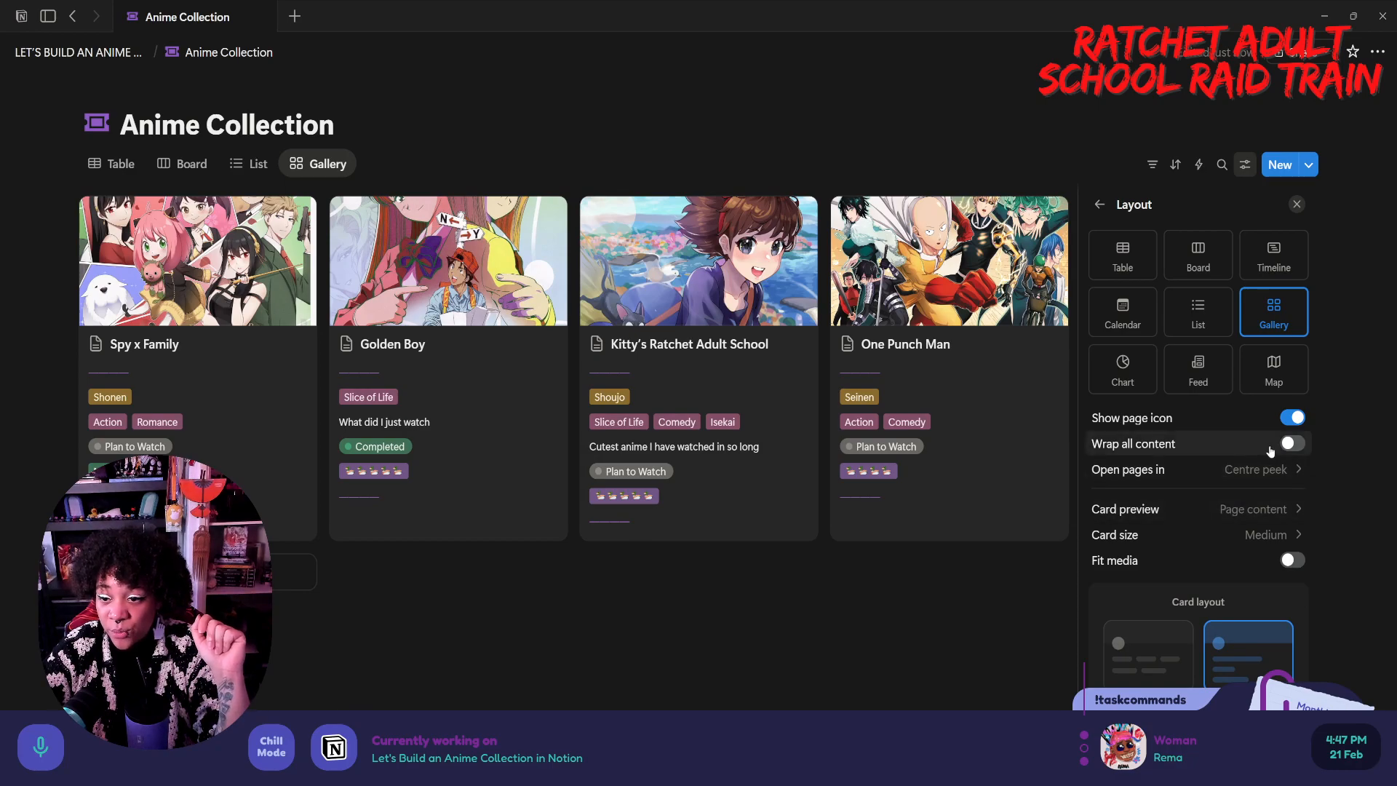
- Turn on Wrap all content for the gallery and move the Frieren card between Golden Boy and Kitty's Ratchet Adult School
left_click(1167, 445)
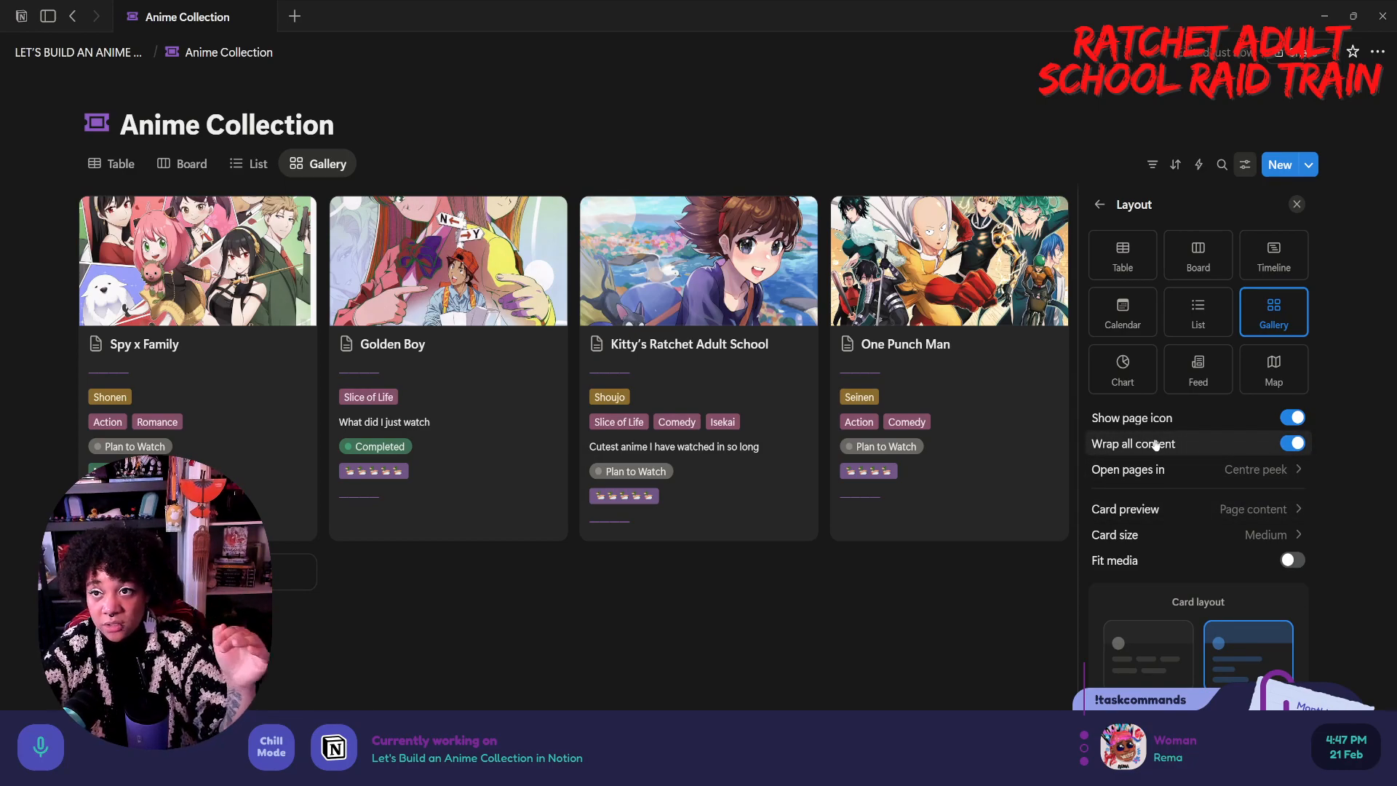
left_click(966, 602)
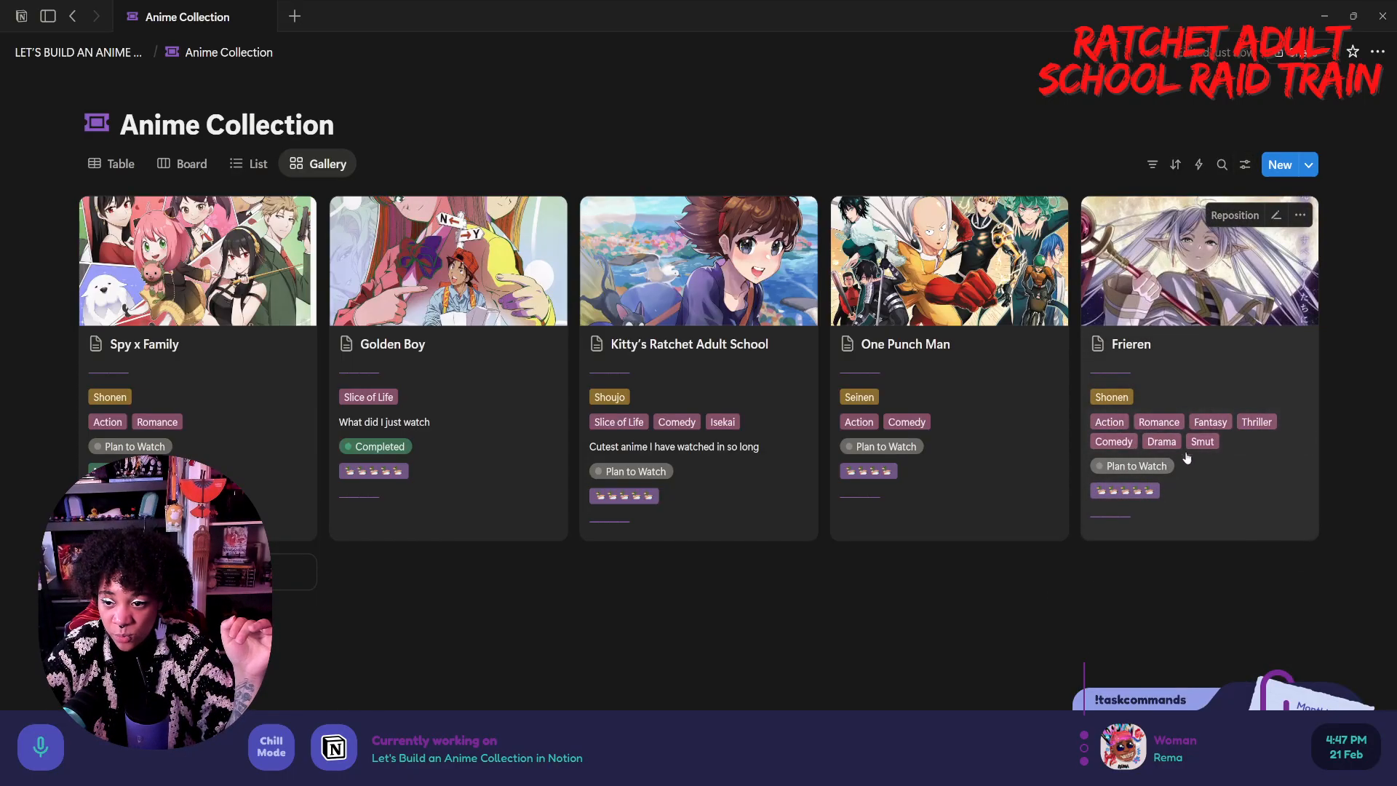
left_click_drag(1190, 423, 589, 306)
- Toggle Wrap all content off and on again to compare how the Frieren card's genre tags are laid out
left_click(1244, 164)
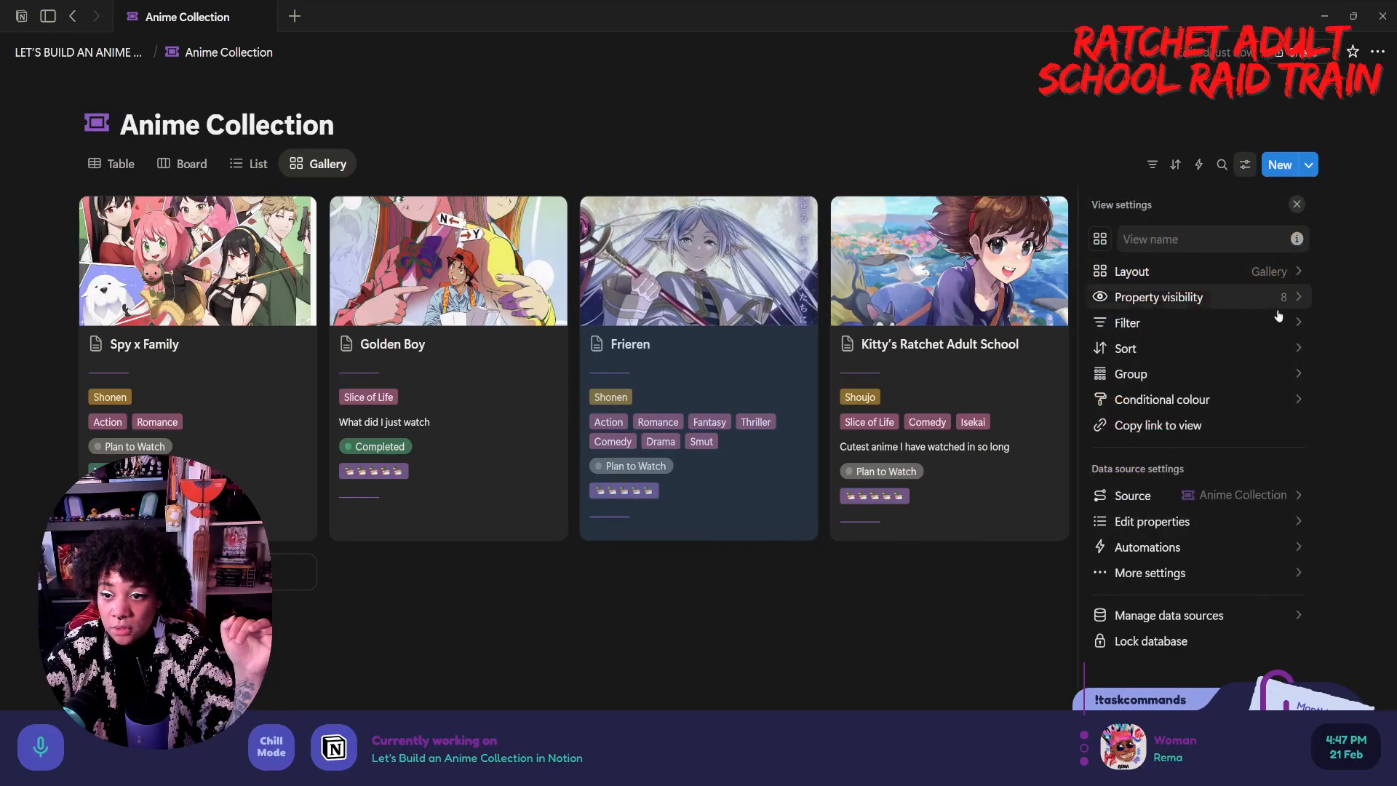
left_click(1240, 274)
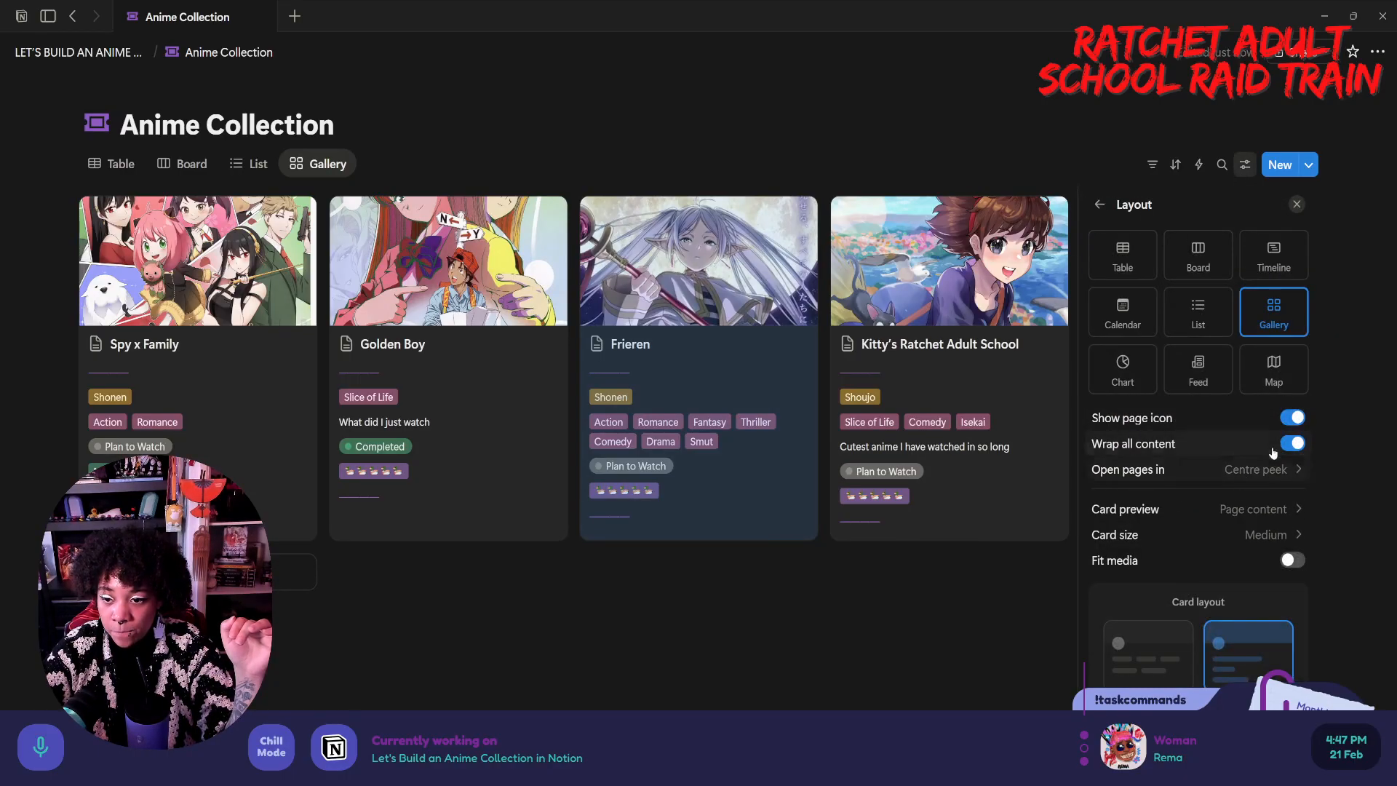
left_click(1289, 444)
left_click(1290, 446)
left_click(1290, 447)
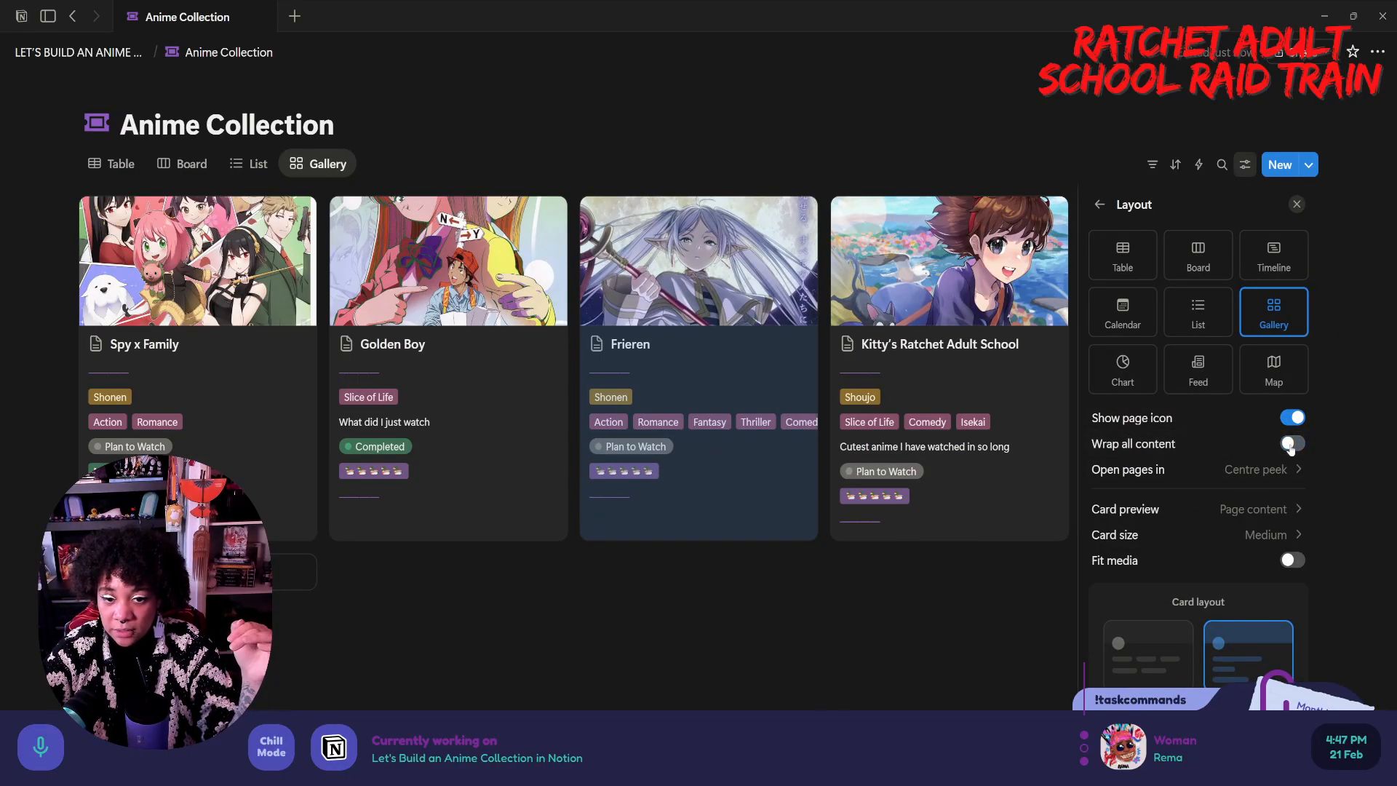
left_click(1290, 445)
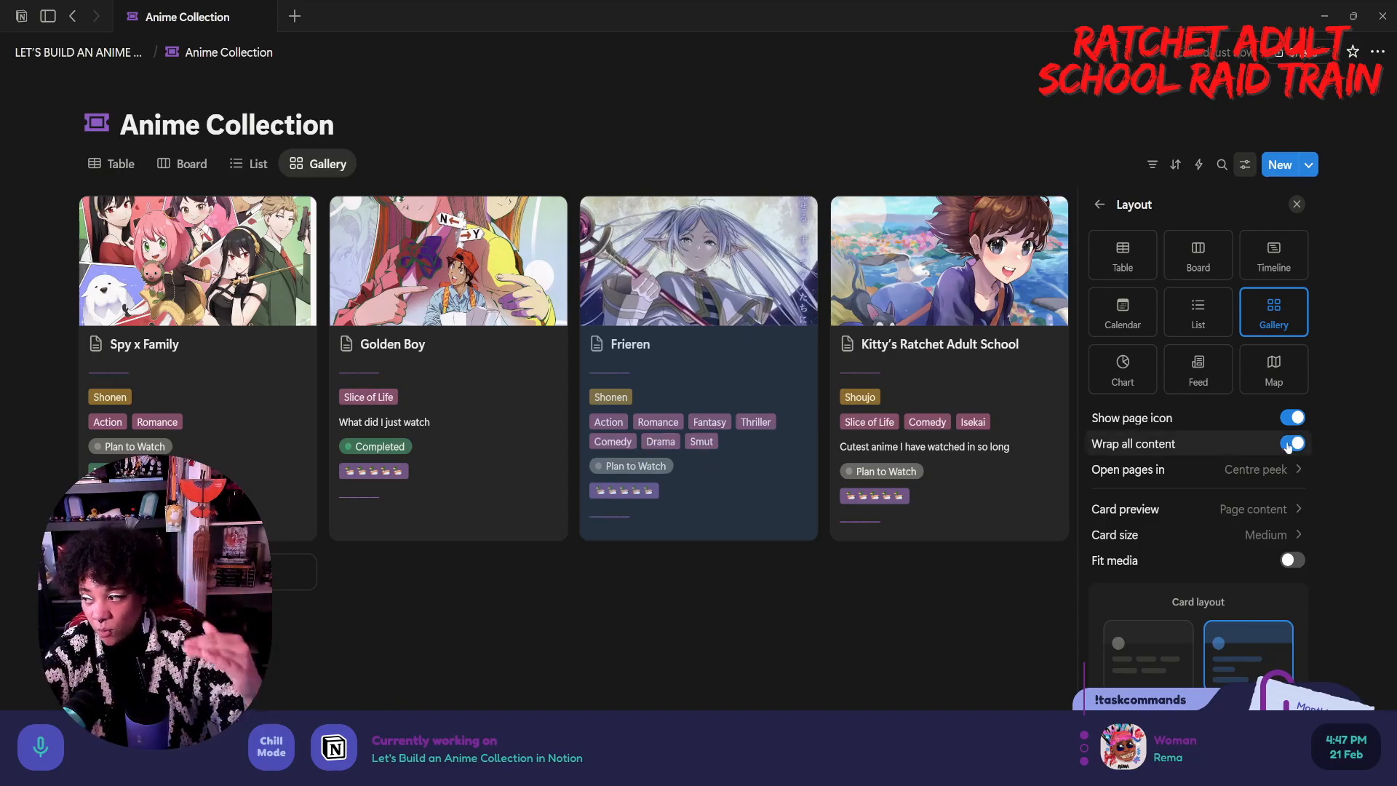
left_click(1291, 444)
left_click(1290, 444)
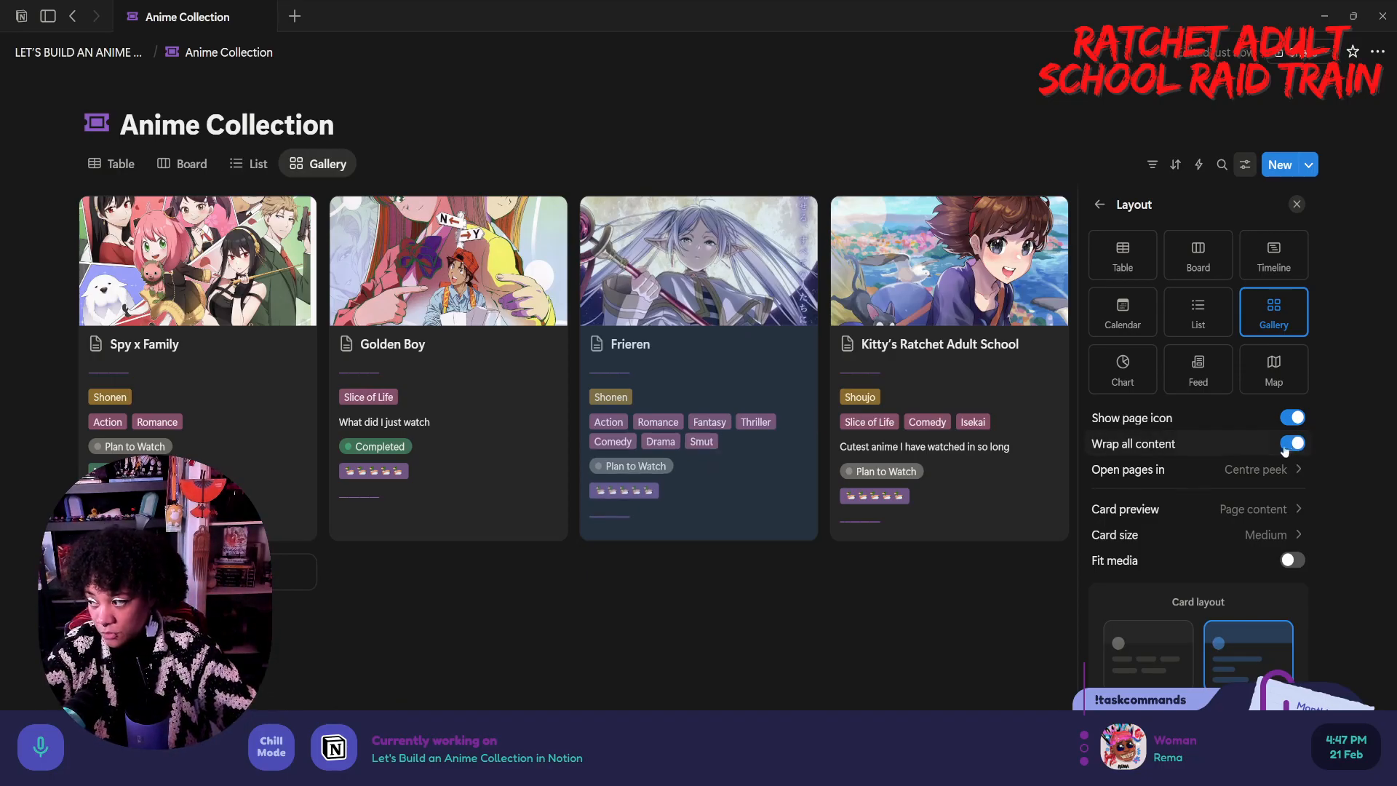
- Compare the Large and Small card sizes for the gallery, and return the card size to Medium
left_click(1217, 480)
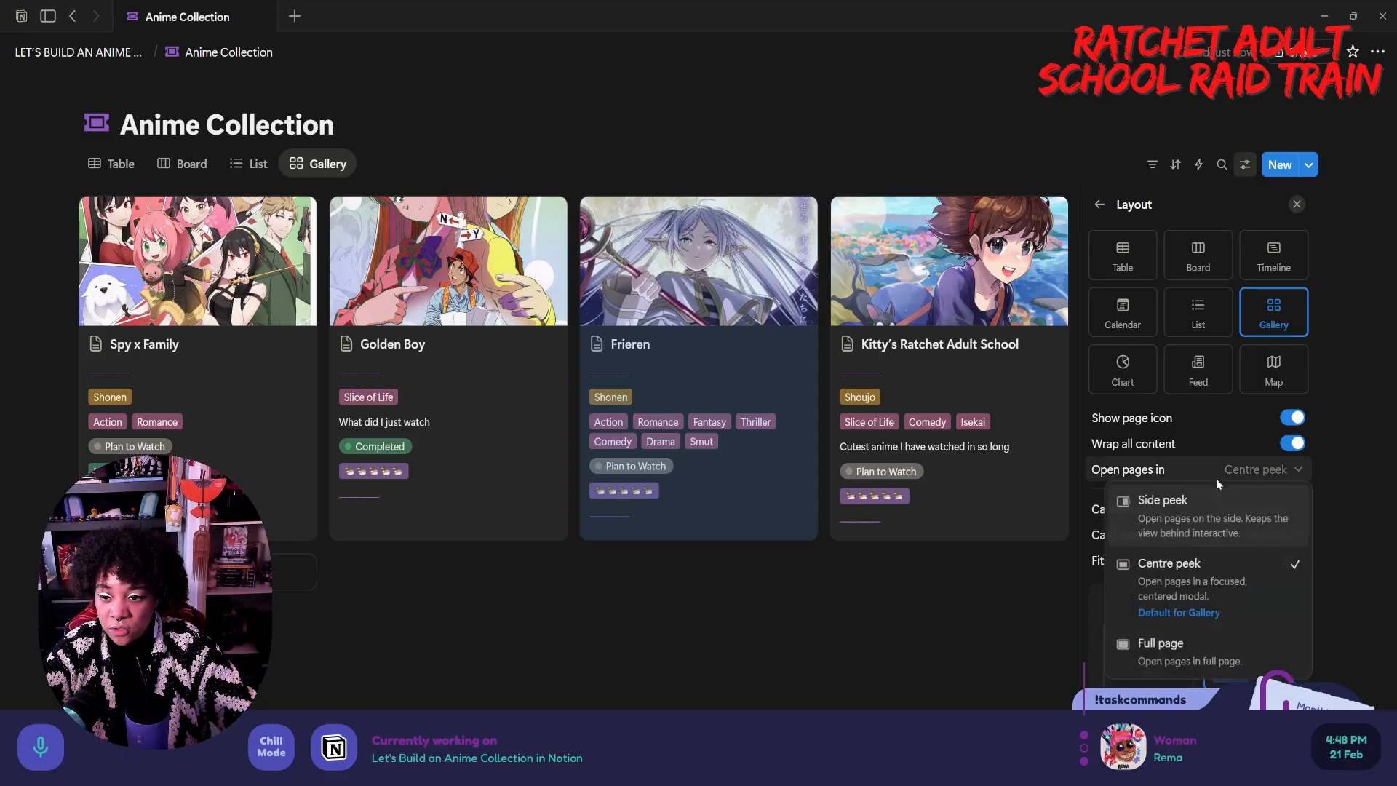
left_click(1189, 442)
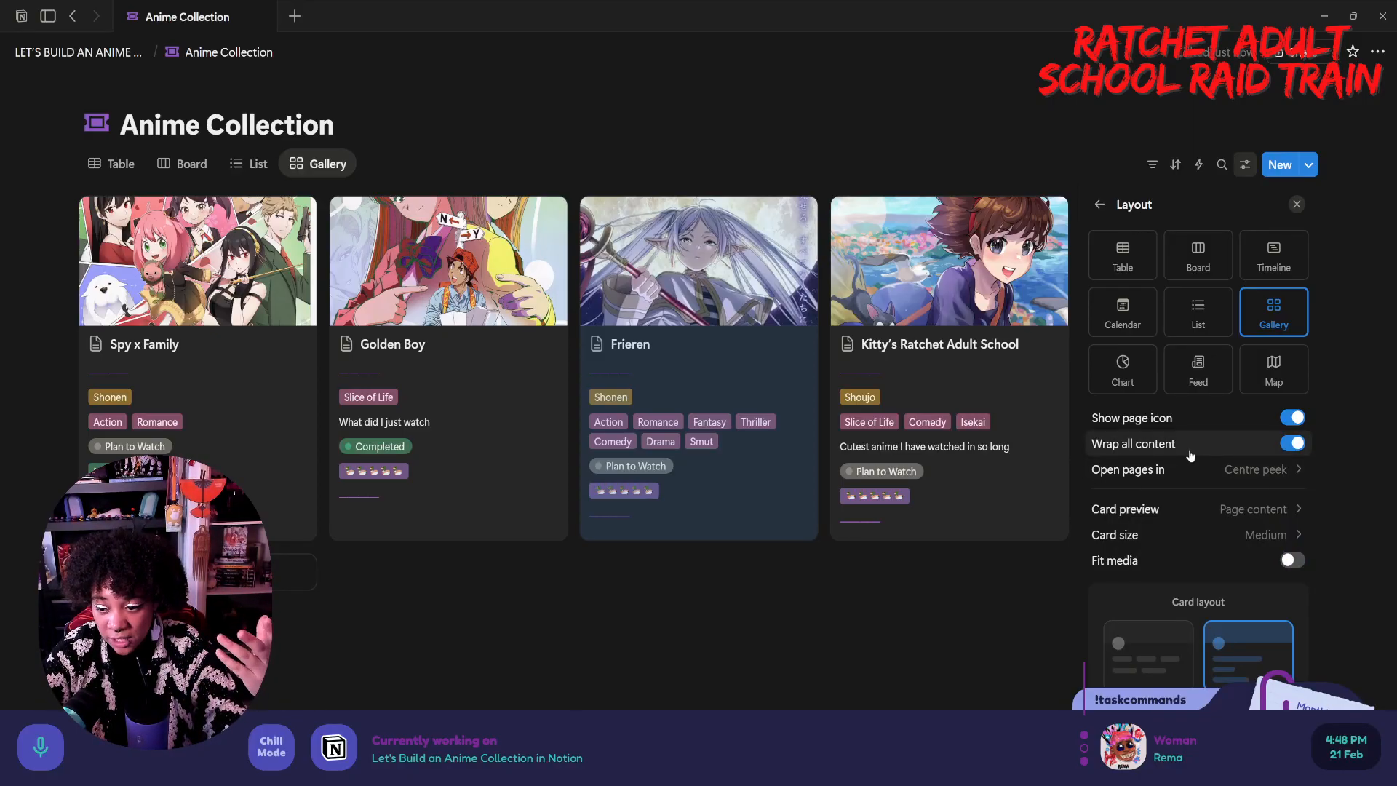
left_click(1221, 534)
left_click(1214, 616)
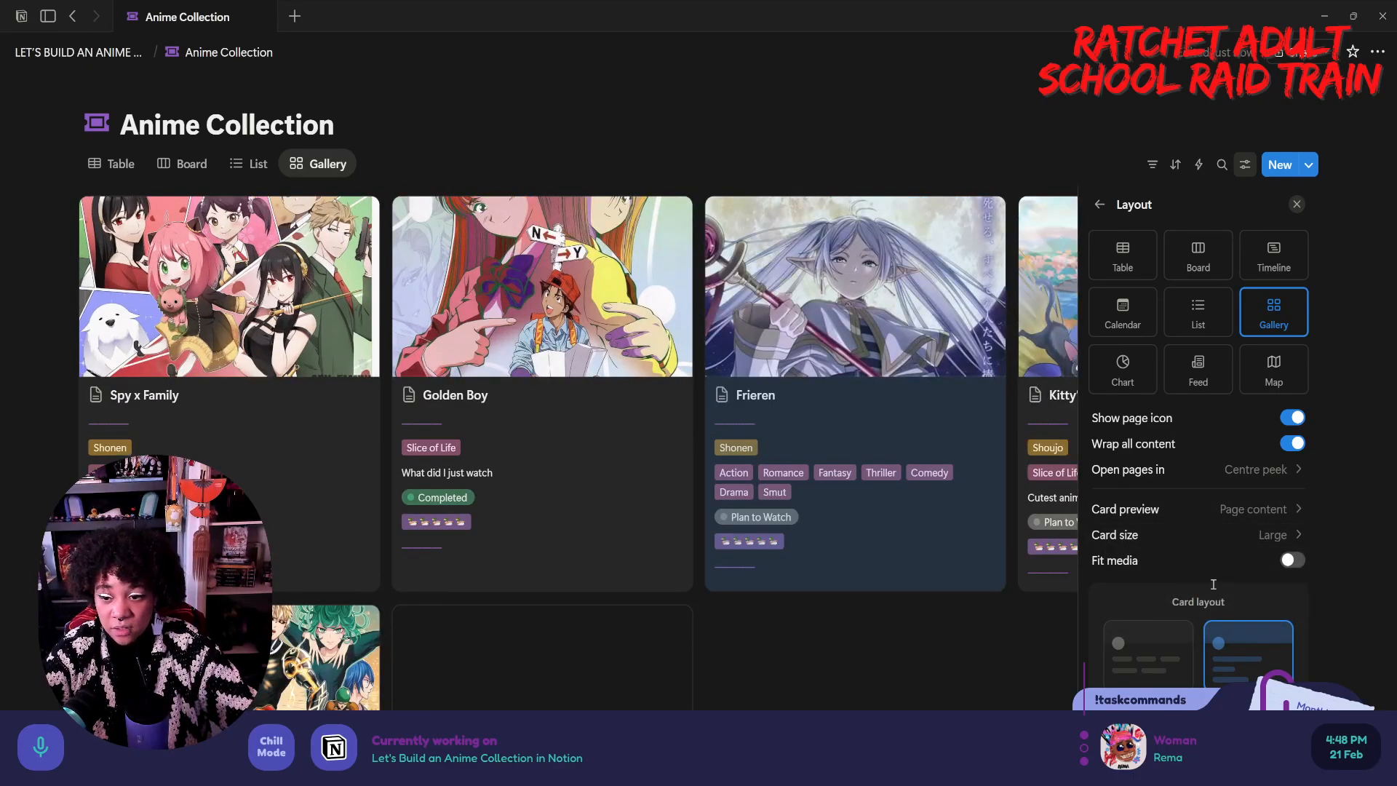
left_click(1210, 536)
left_click(1197, 564)
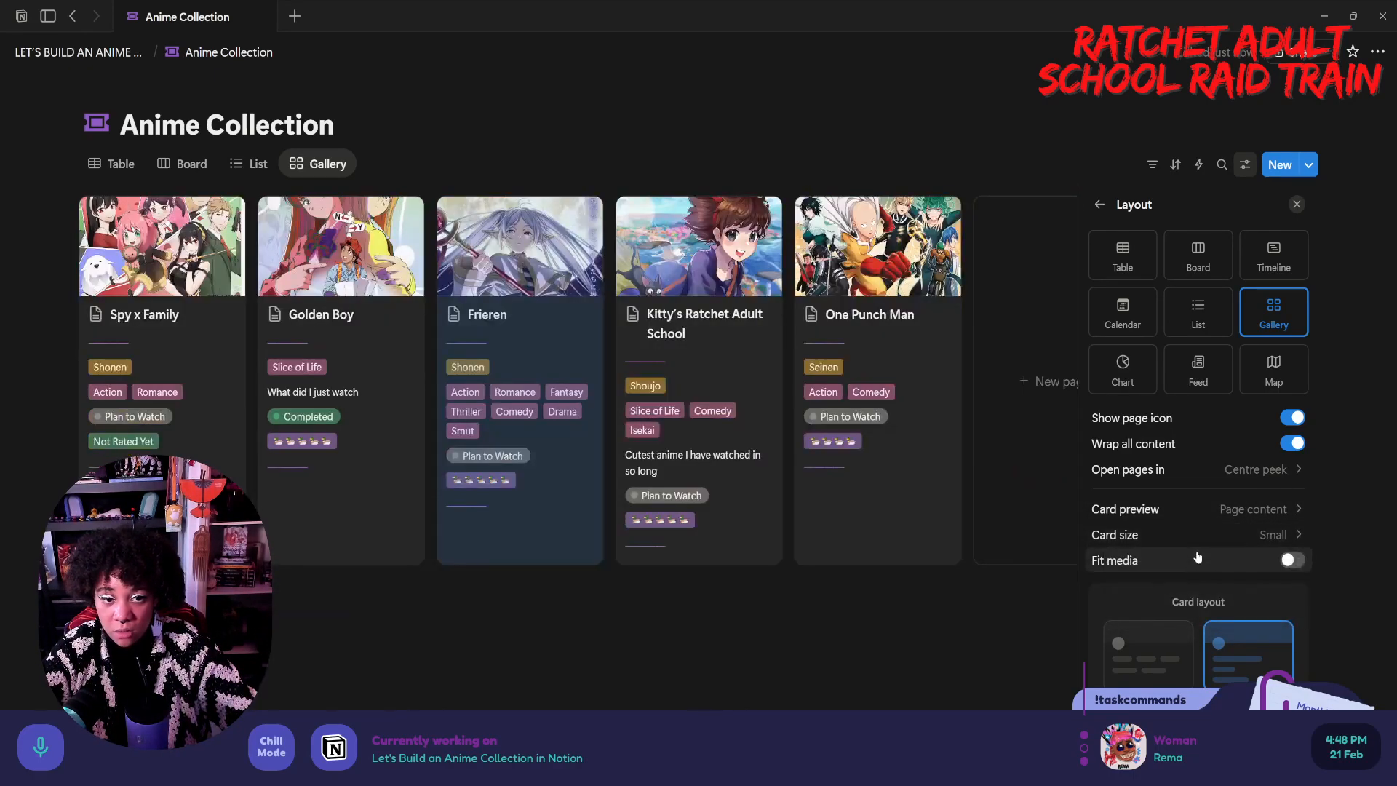
left_click(1193, 536)
left_click(1164, 589)
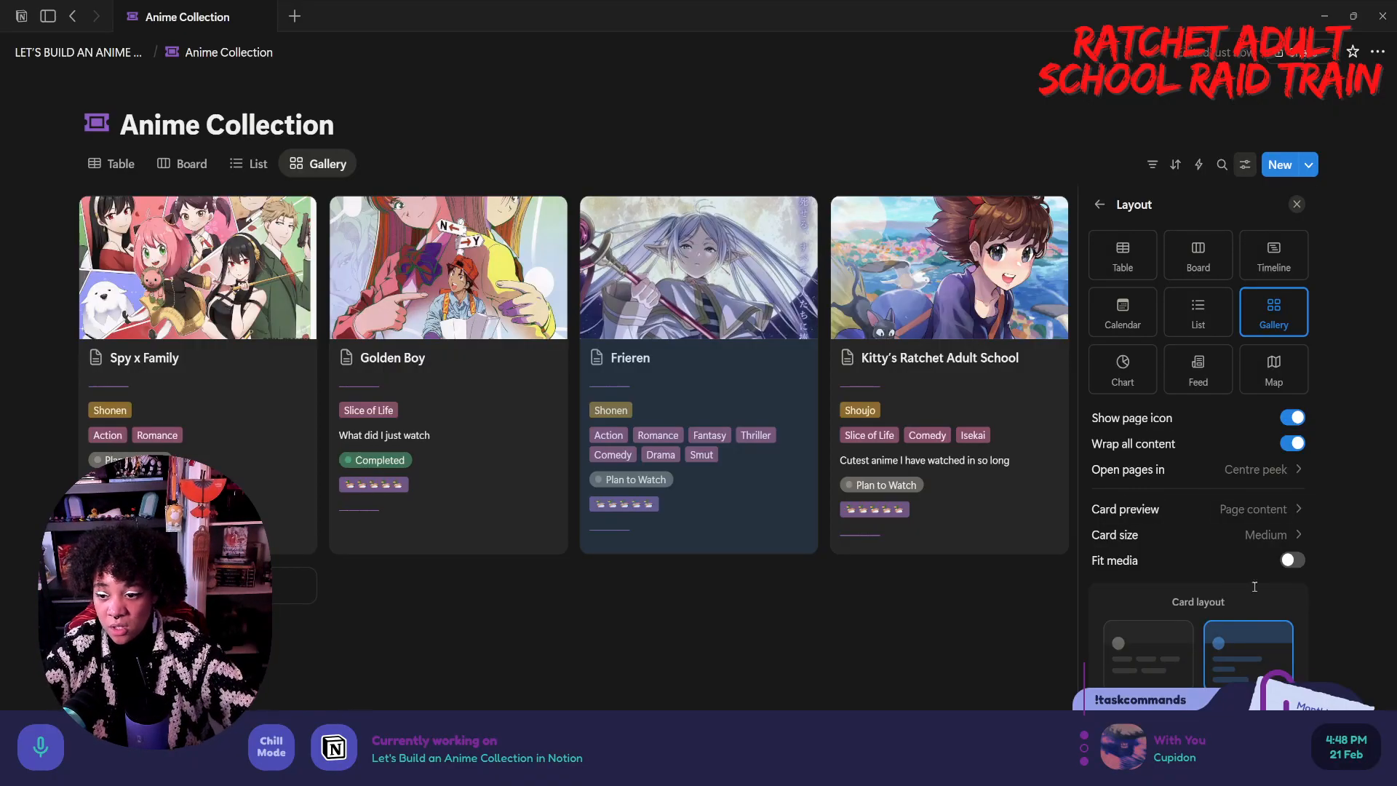
- Toggle Fit media on and off several times to compare the gallery's cover images, leaving it off
left_click(1289, 560)
left_click(1289, 560)
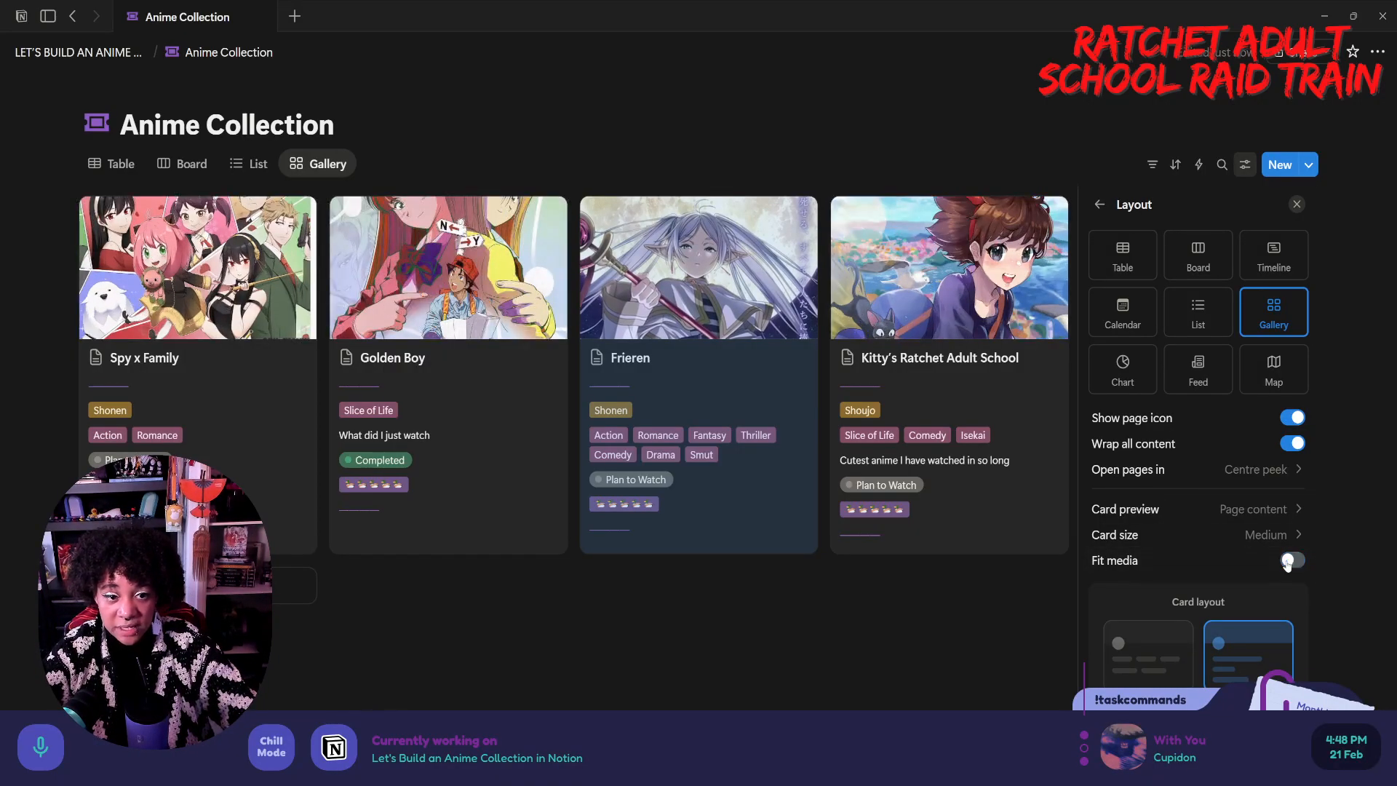
left_click(1289, 560)
left_click(1289, 560)
left_click(1289, 560)
left_click(1288, 562)
left_click(1287, 562)
left_click(1287, 562)
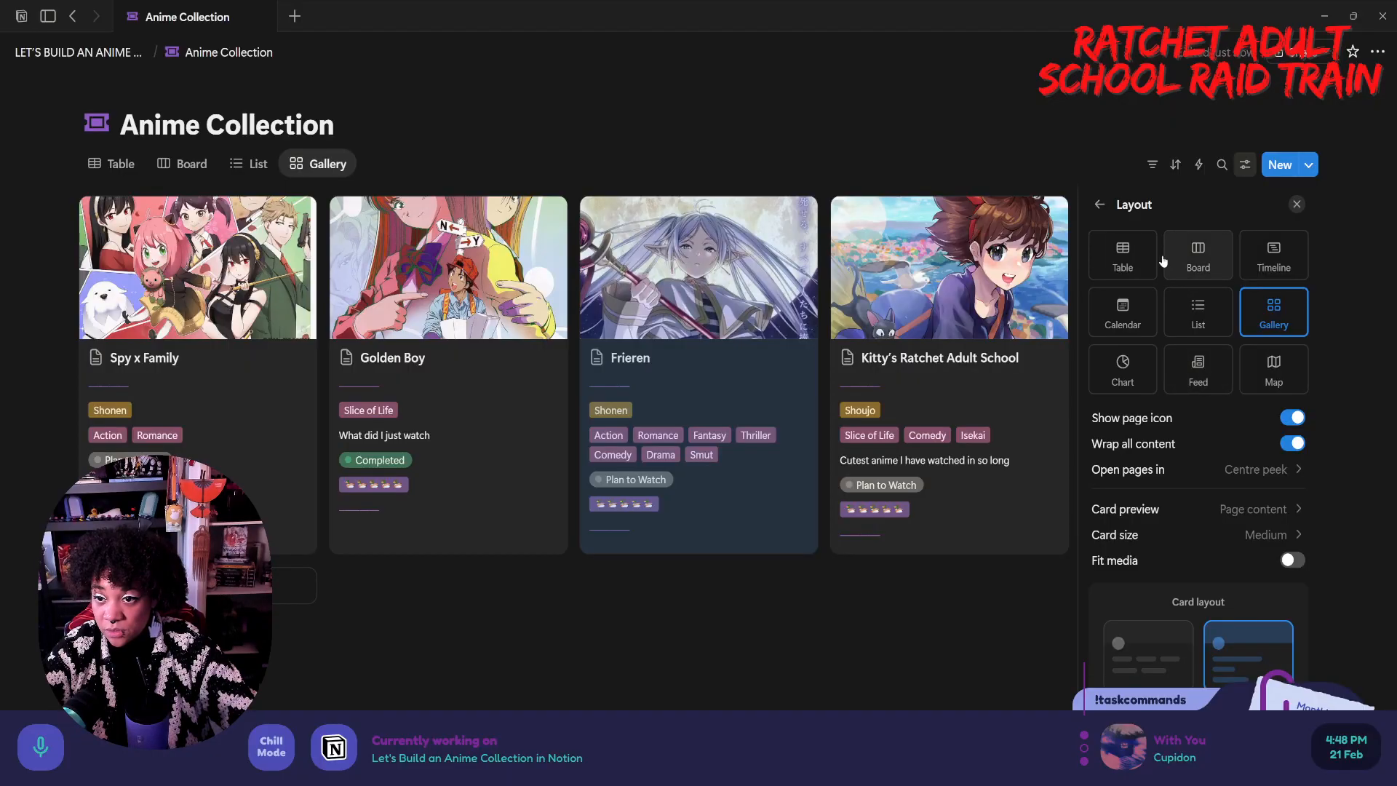
- Reorder the gallery's properties so Divider 1 sits below Category and Divider 2 sits below Genres
left_click(1099, 205)
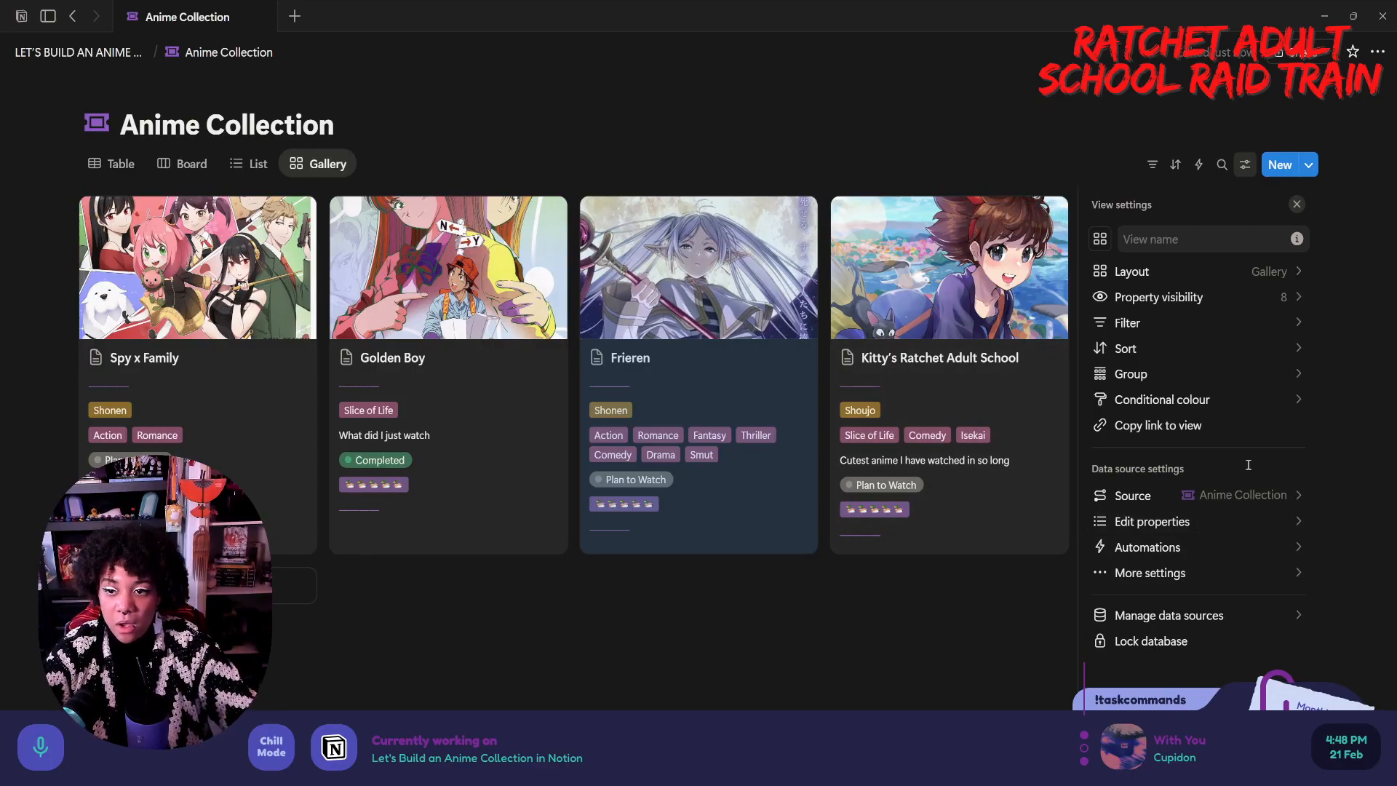
left_click(1241, 299)
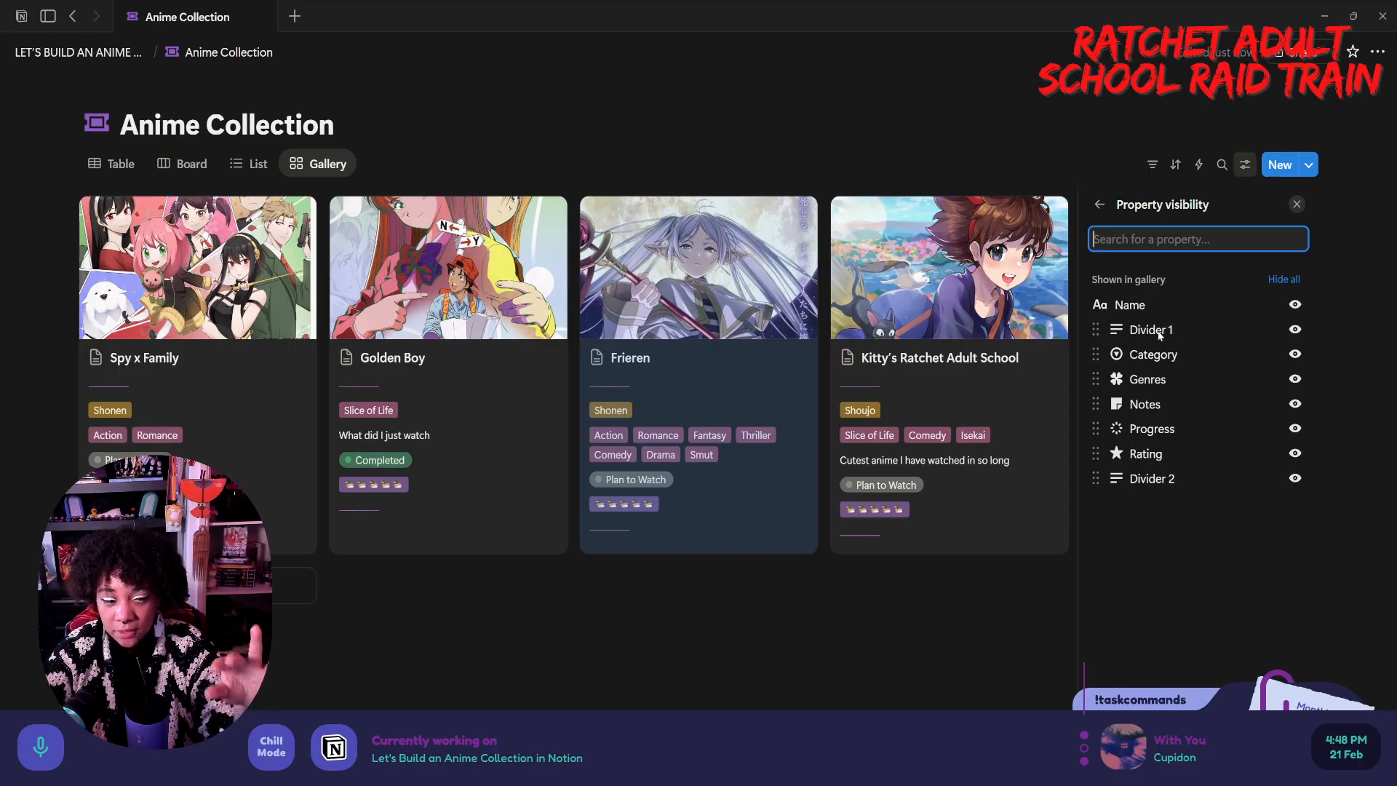
mouse_move(1123, 338)
left_mouse_down()
mouse_move(1133, 349)
mouse_move(1131, 327)
mouse_move(1135, 358)
left_mouse_up()
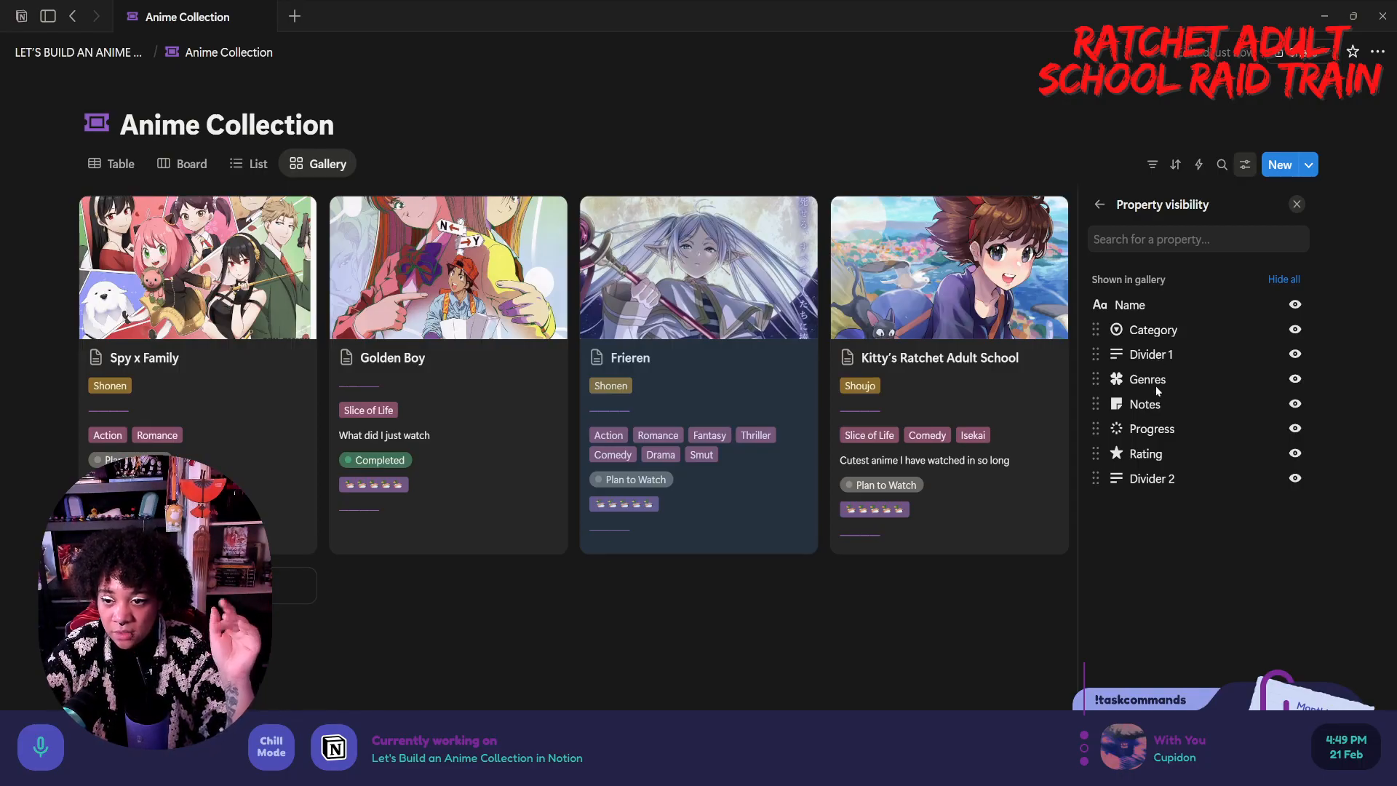
left_click_drag(1155, 484, 1157, 409)
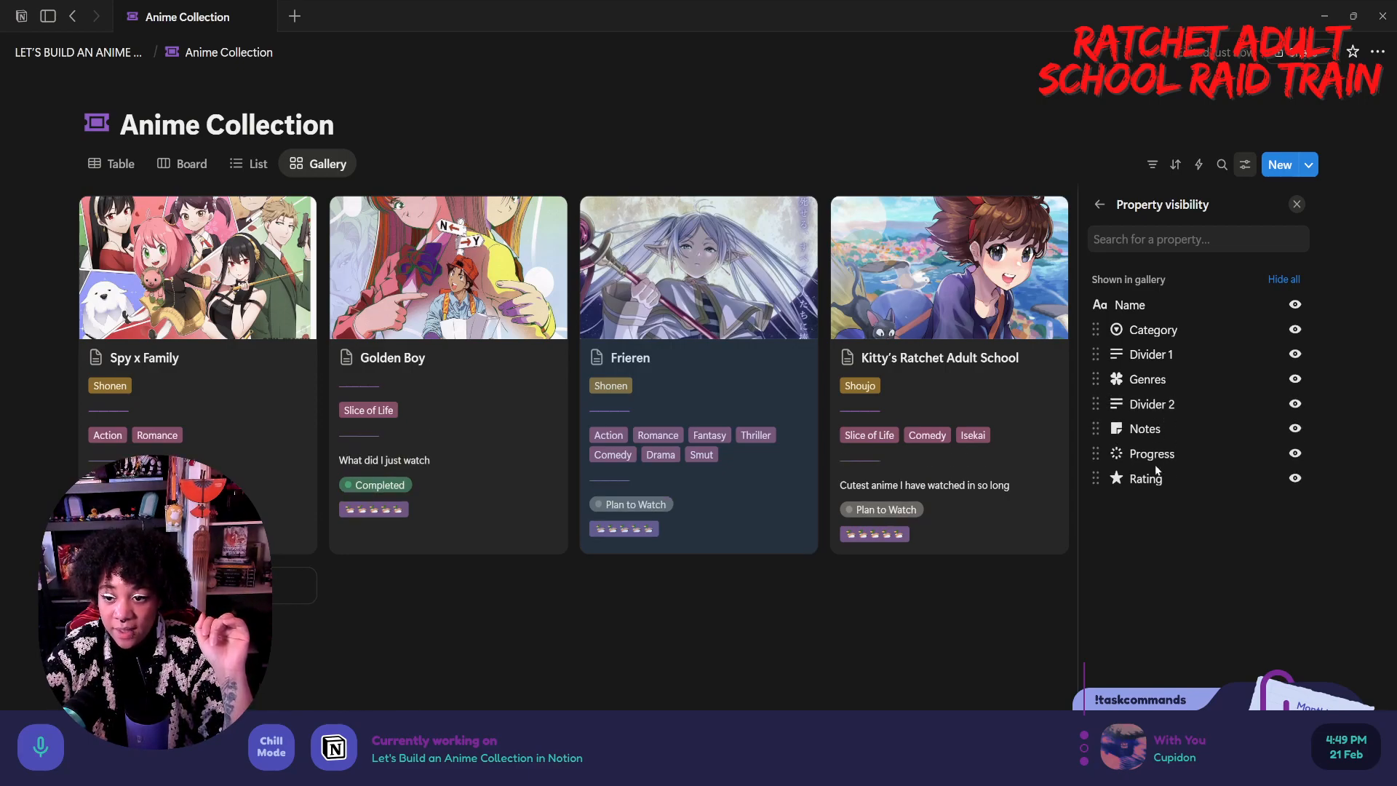
- Hide Progress on the gallery cards and move Notes below Rating
left_click(1295, 454)
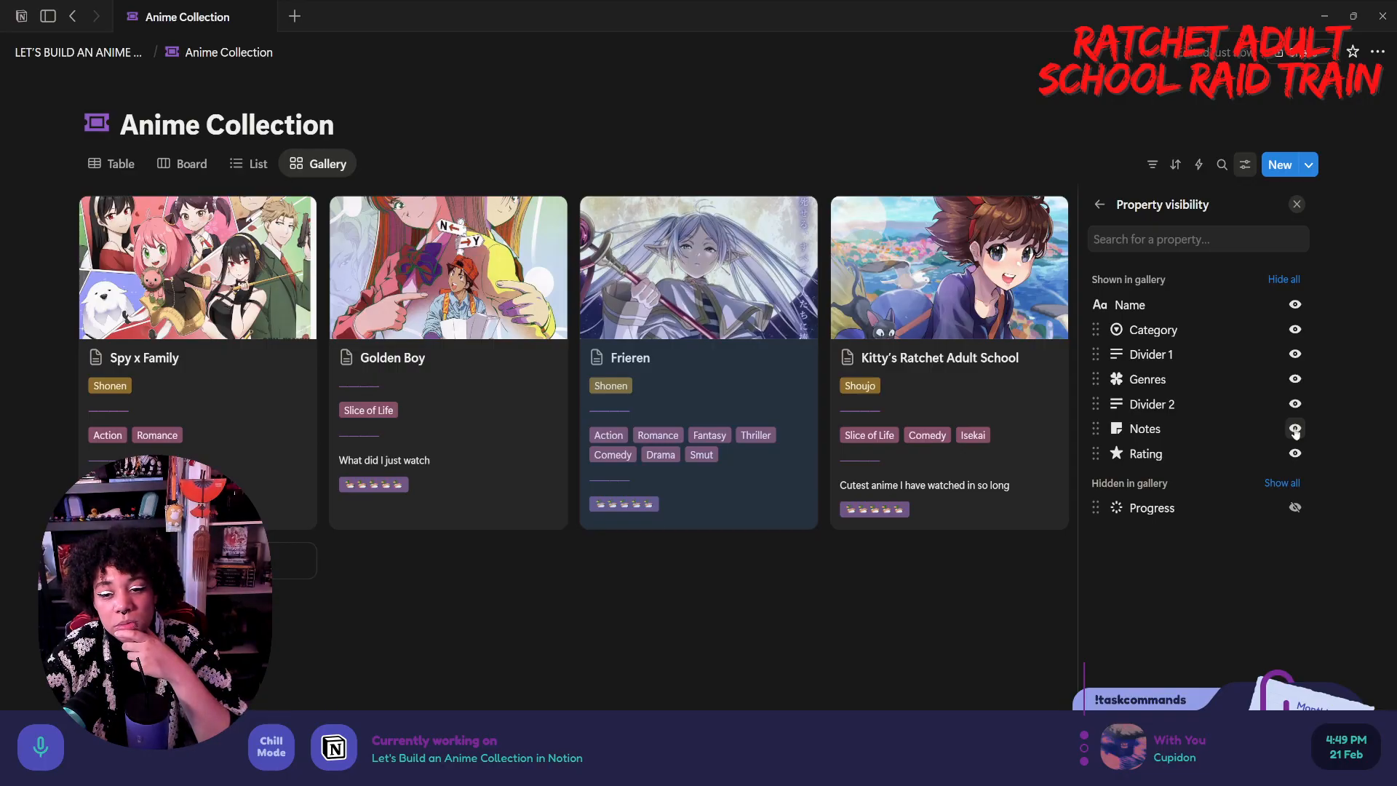
left_click_drag(1157, 435, 1157, 457)
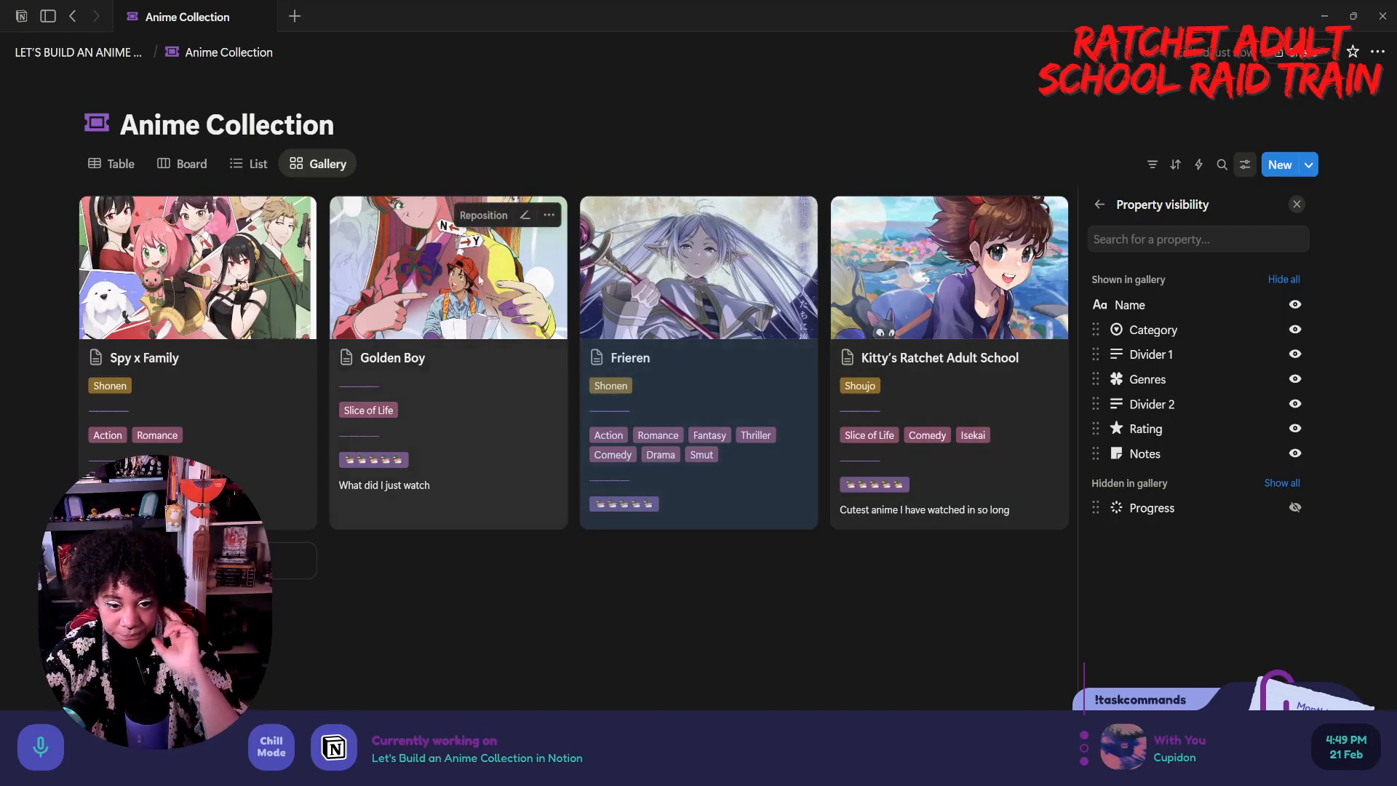
- Duplicate the Divider 2 property in the Table view
left_click(113, 164)
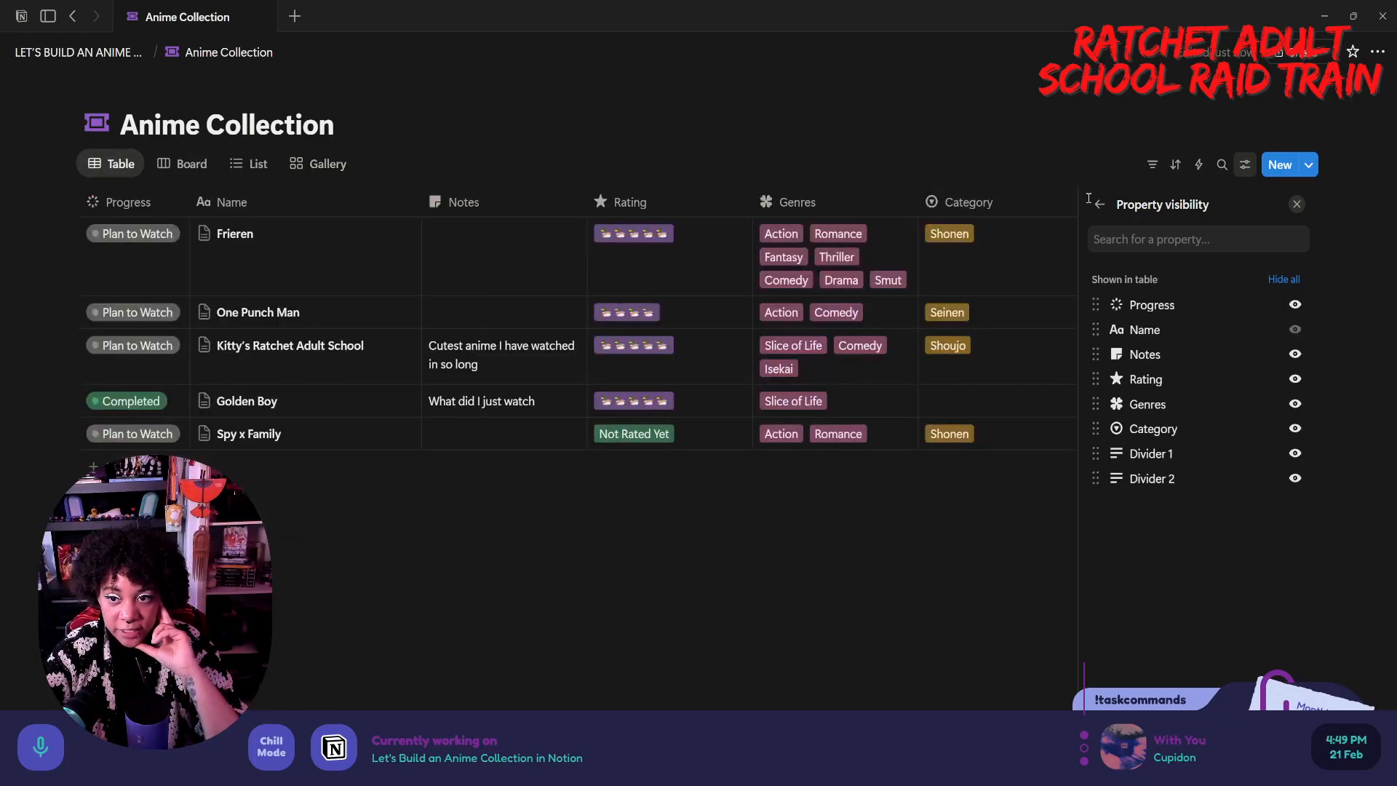
left_click(1297, 205)
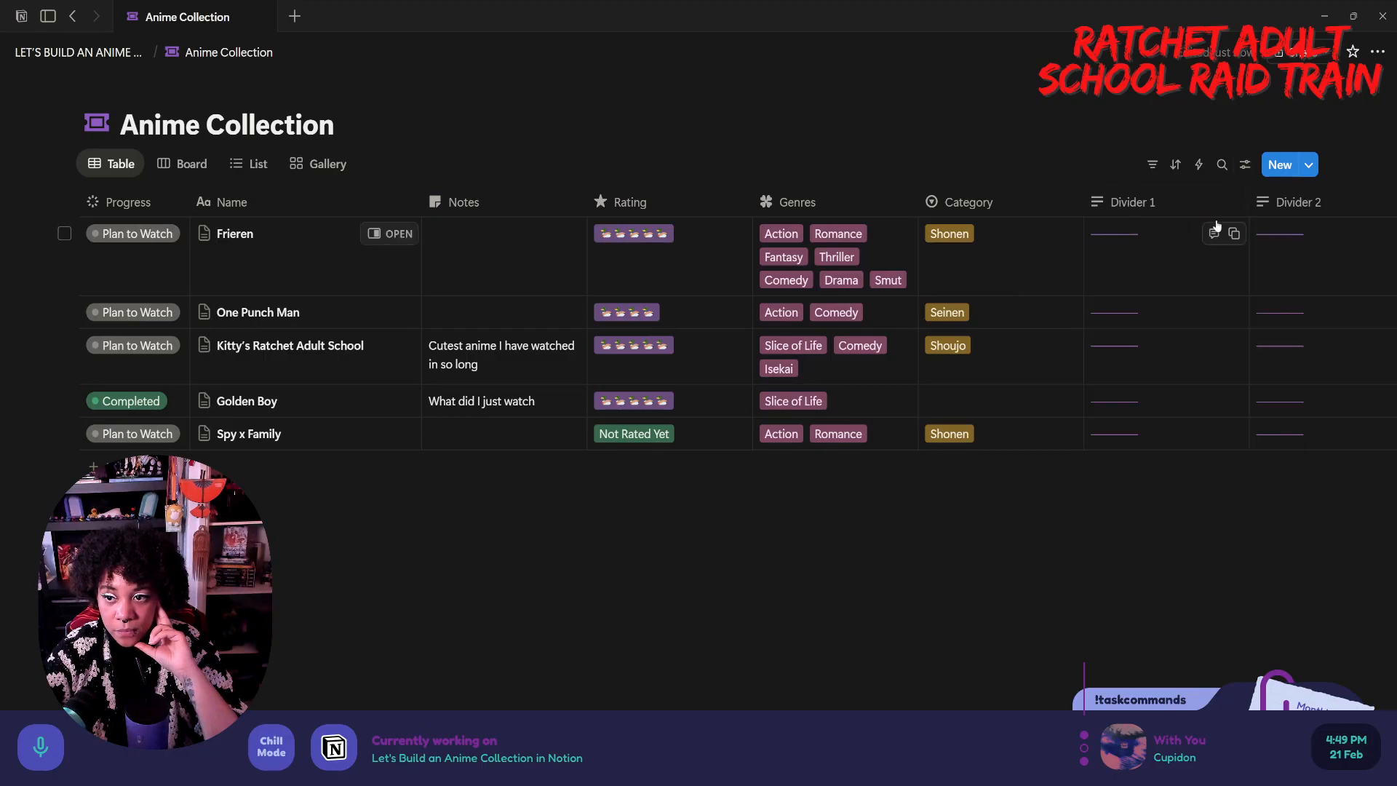
scroll(1169, 375, "right", 3)
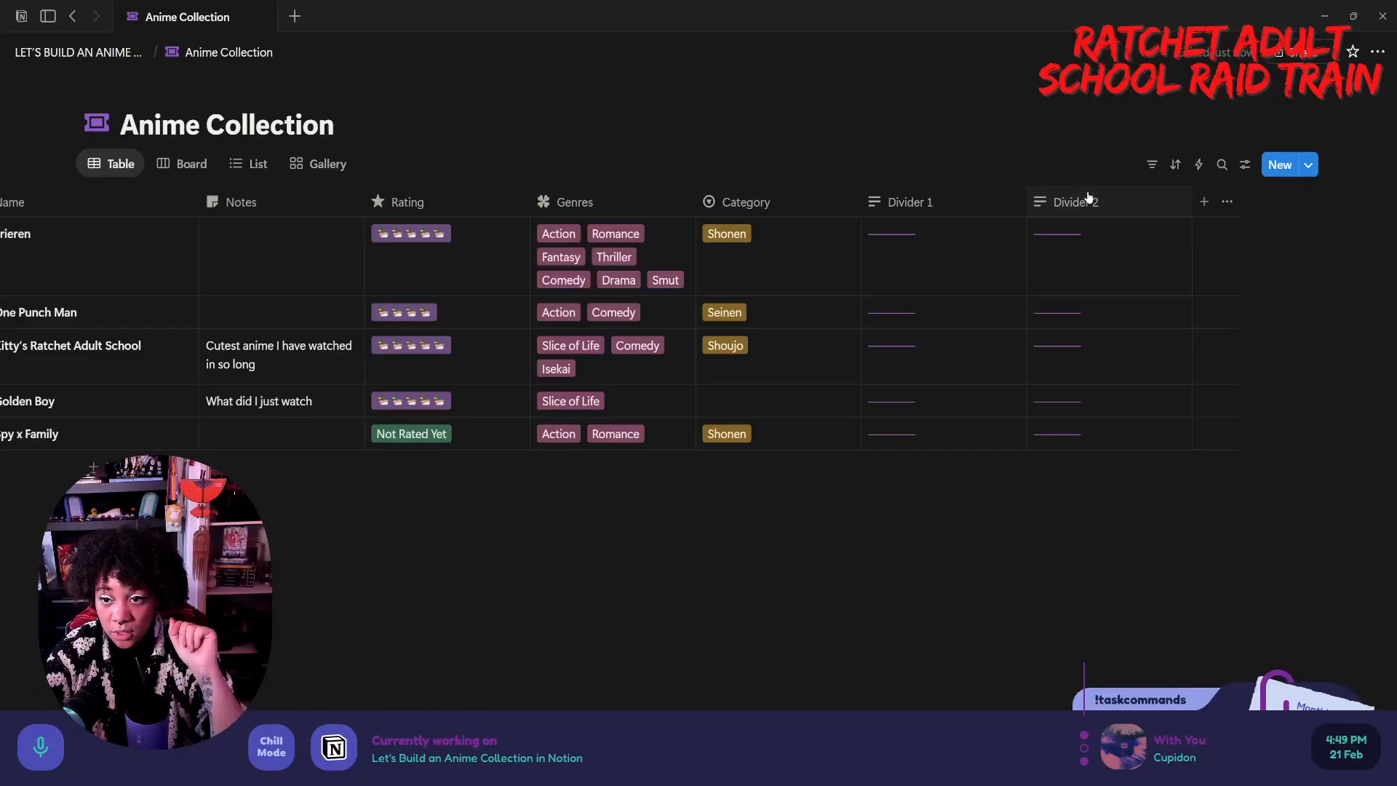
left_click(1113, 202)
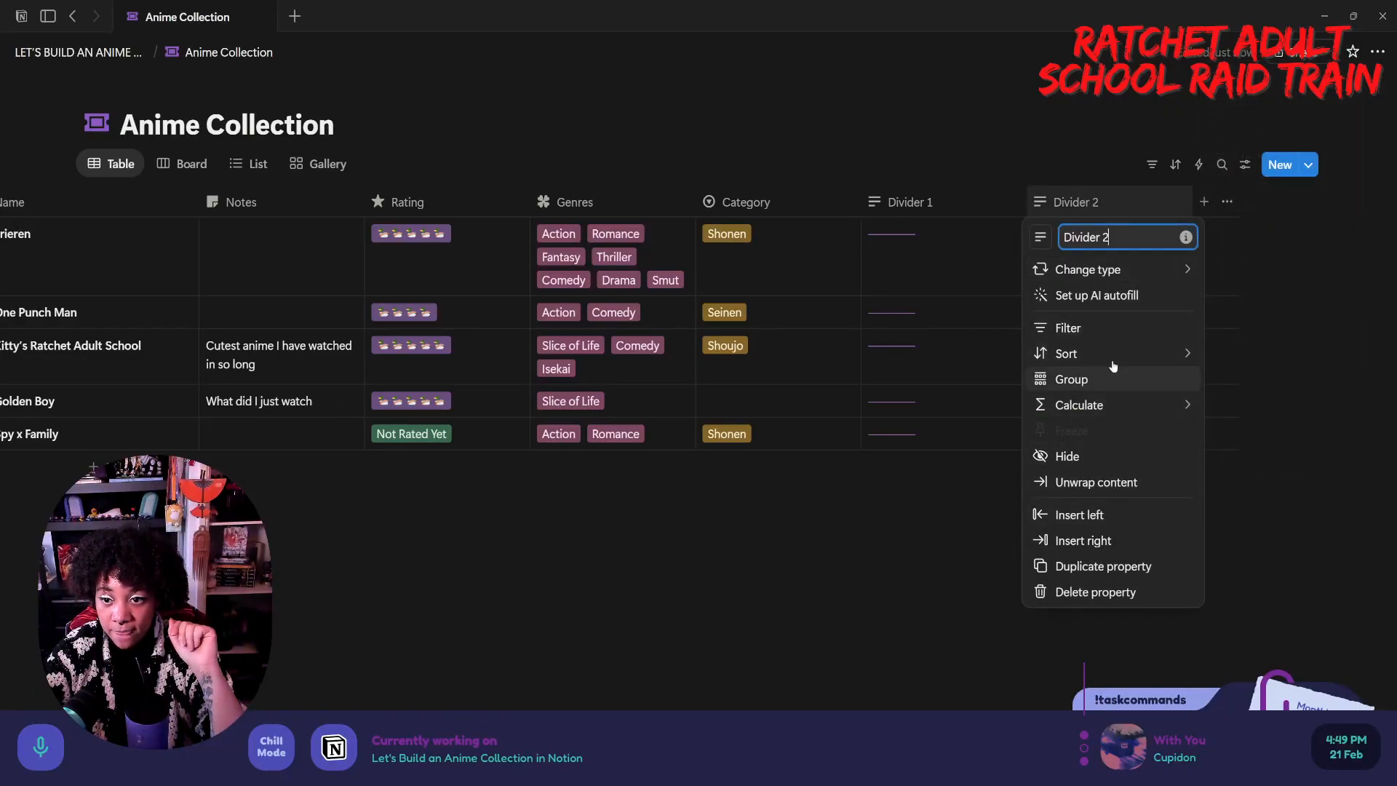
left_click(1098, 566)
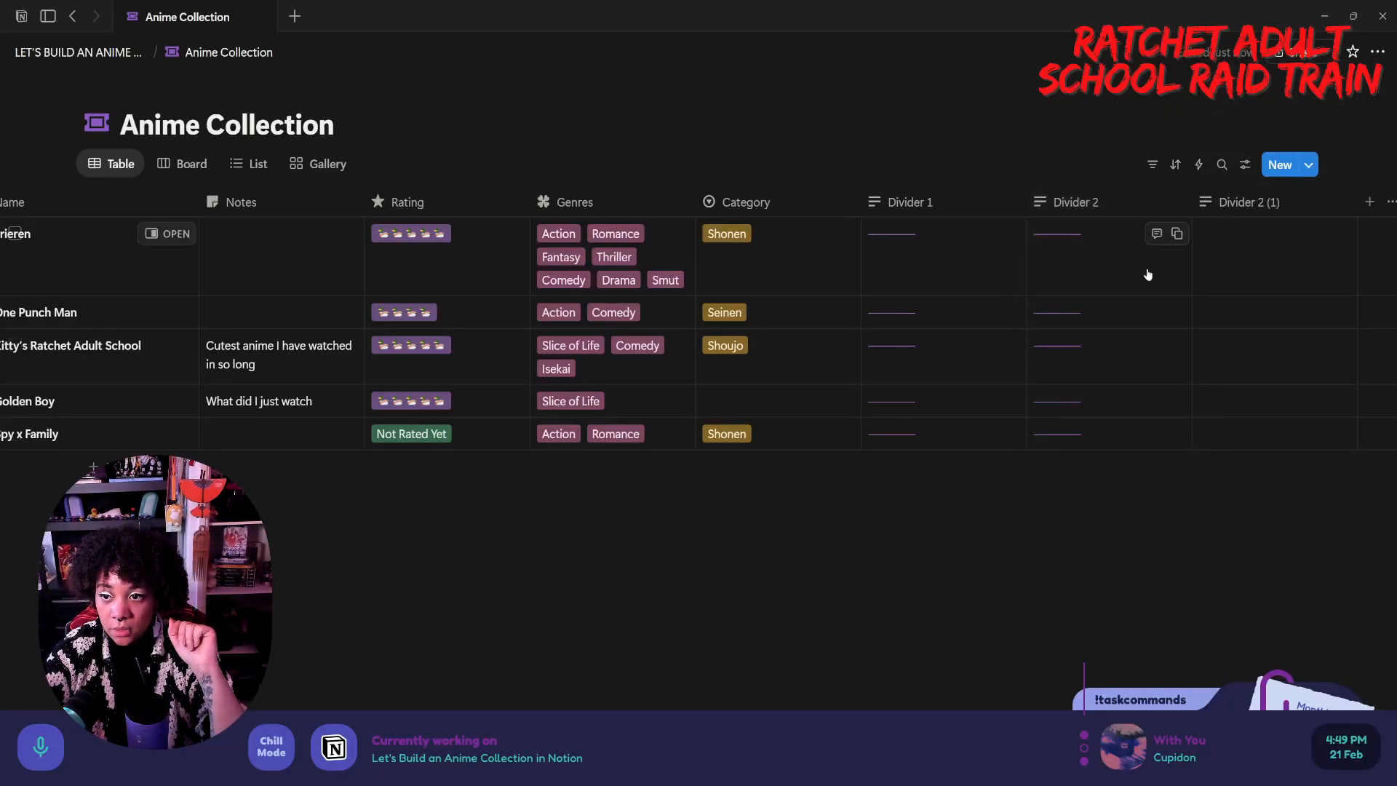
- Rename the duplicated divider property as Divider 3
left_click(1267, 208)
left_click(1261, 239)
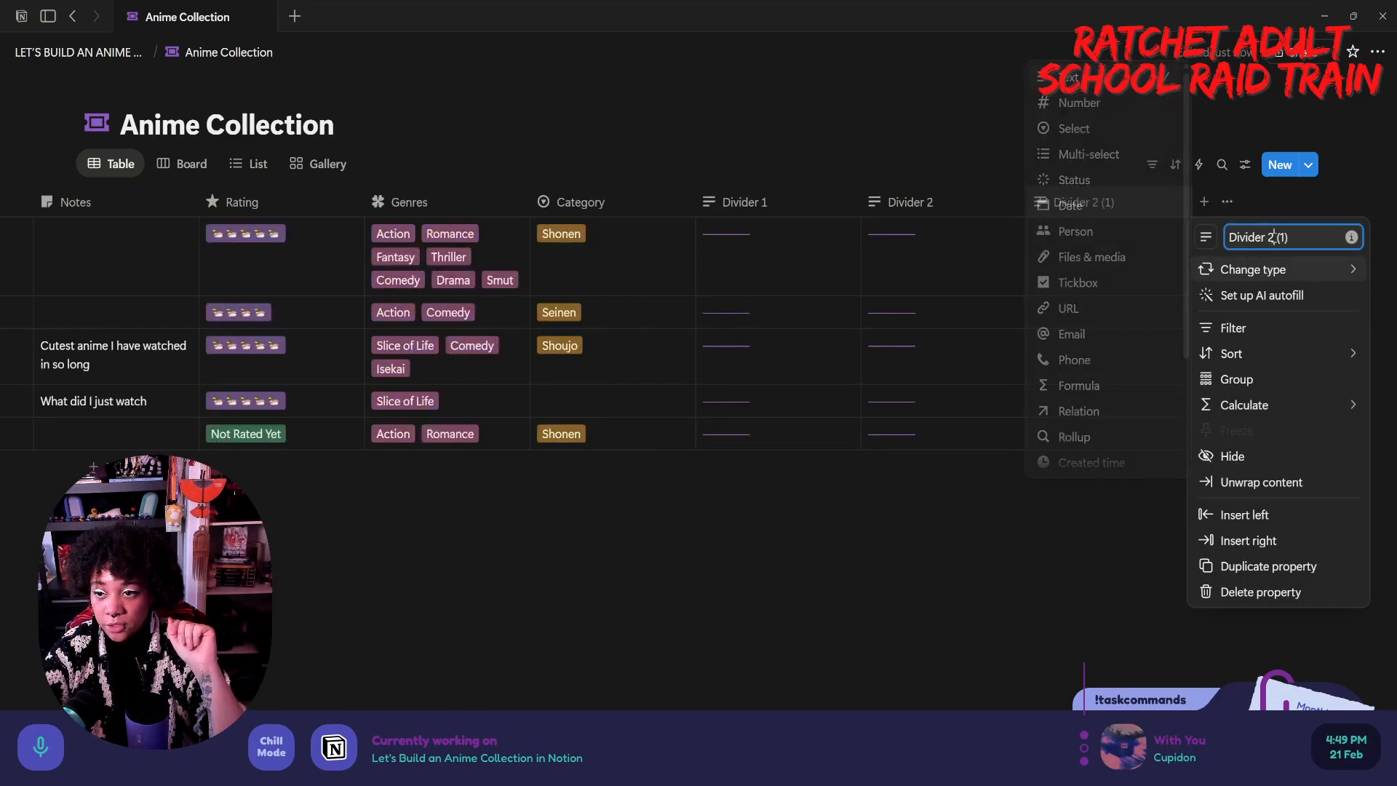
key("Right")
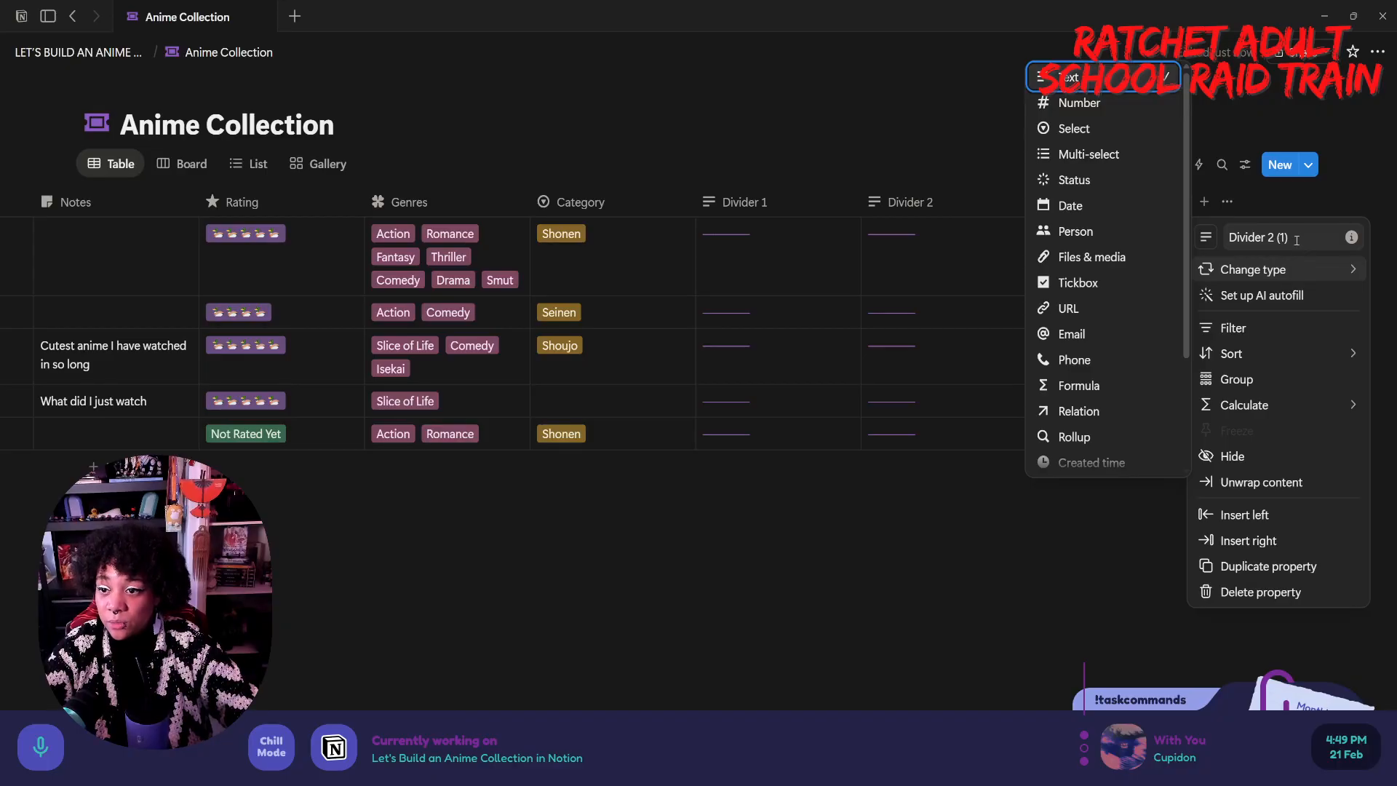
left_click(1296, 245)
key("BackSpace")
key("BackSpace")
key("BackSpace")
key("BackSpace")
key("BackSpace")
type("3")
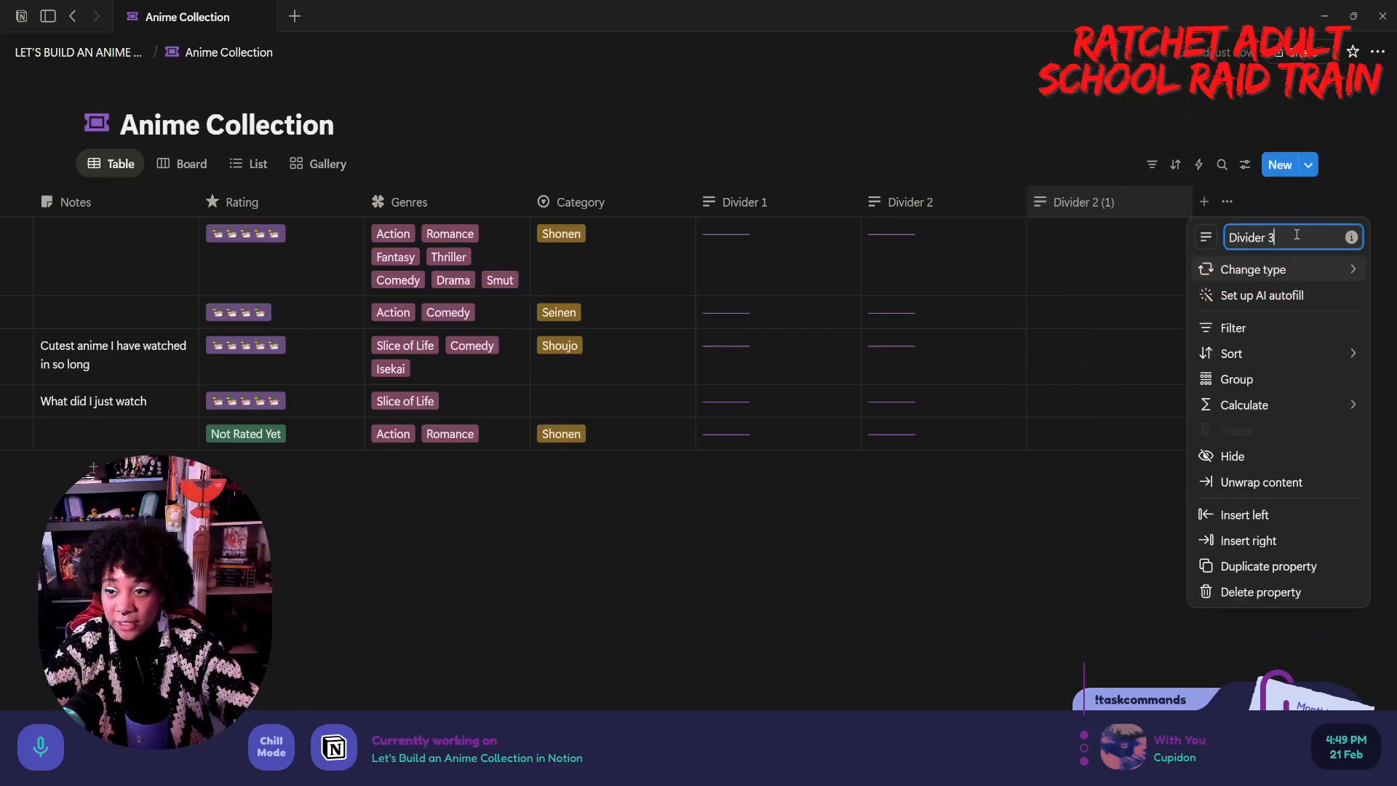
left_click(887, 433)
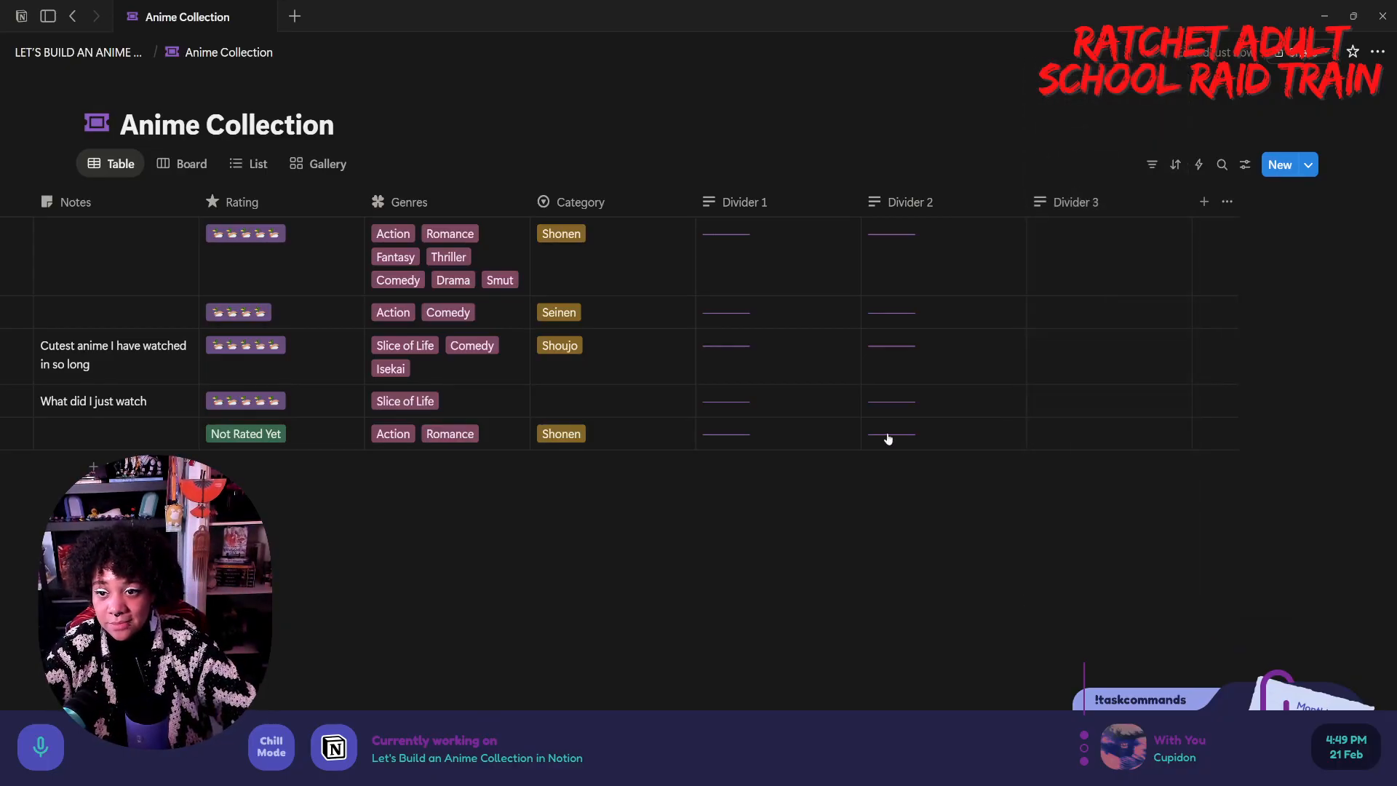
- Copy the purple line from Frieren's Divider 2 cell into its Divider 3 cell
left_click(916, 291)
key("ctrl+a")
key("ctrl+c")
left_click(1069, 275)
key("ctrl+v")
key("Escape")
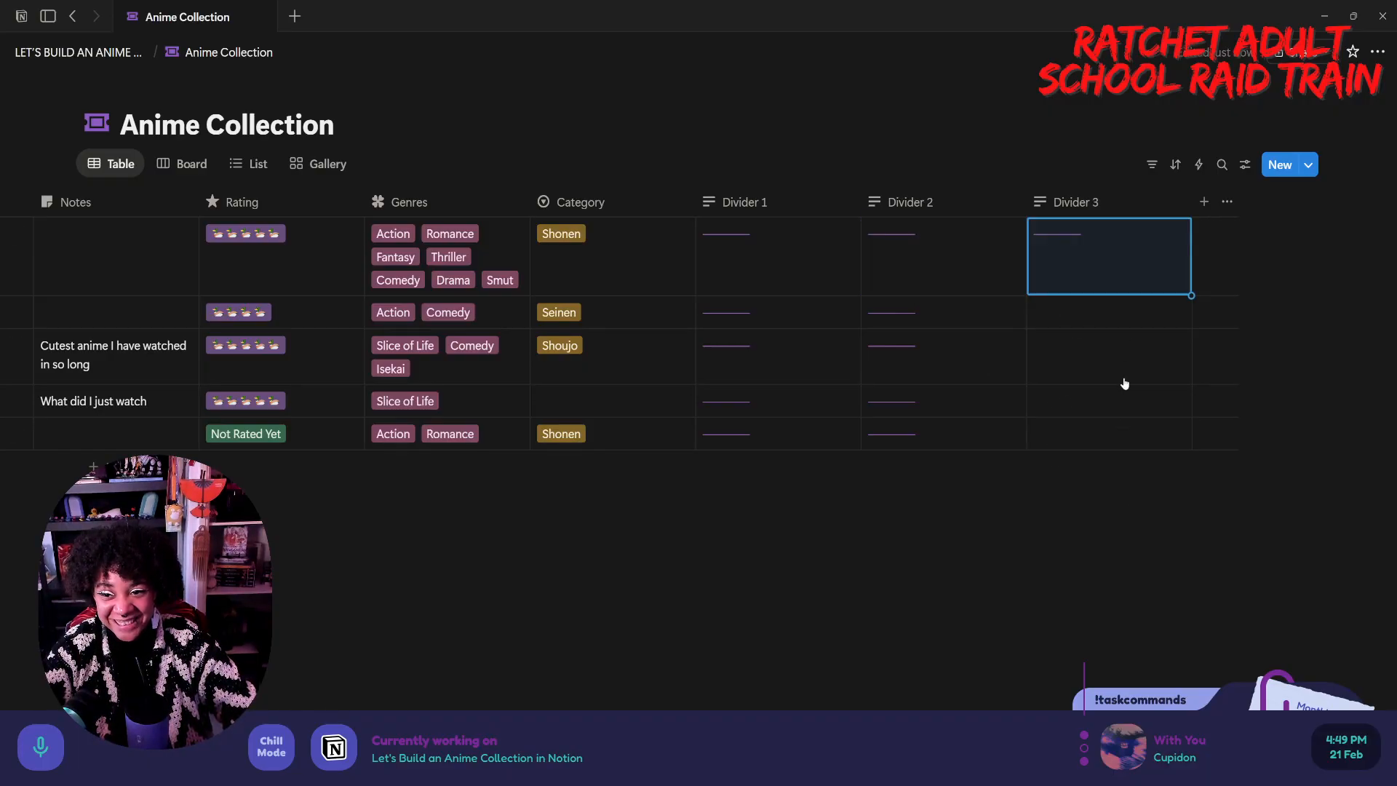
- Fill Frieren's Divider 3 line down the column through the Spy x Family row
left_click(1108, 285)
key("Escape")
left_click_drag(1191, 293, 1186, 440)
left_click(1143, 529)
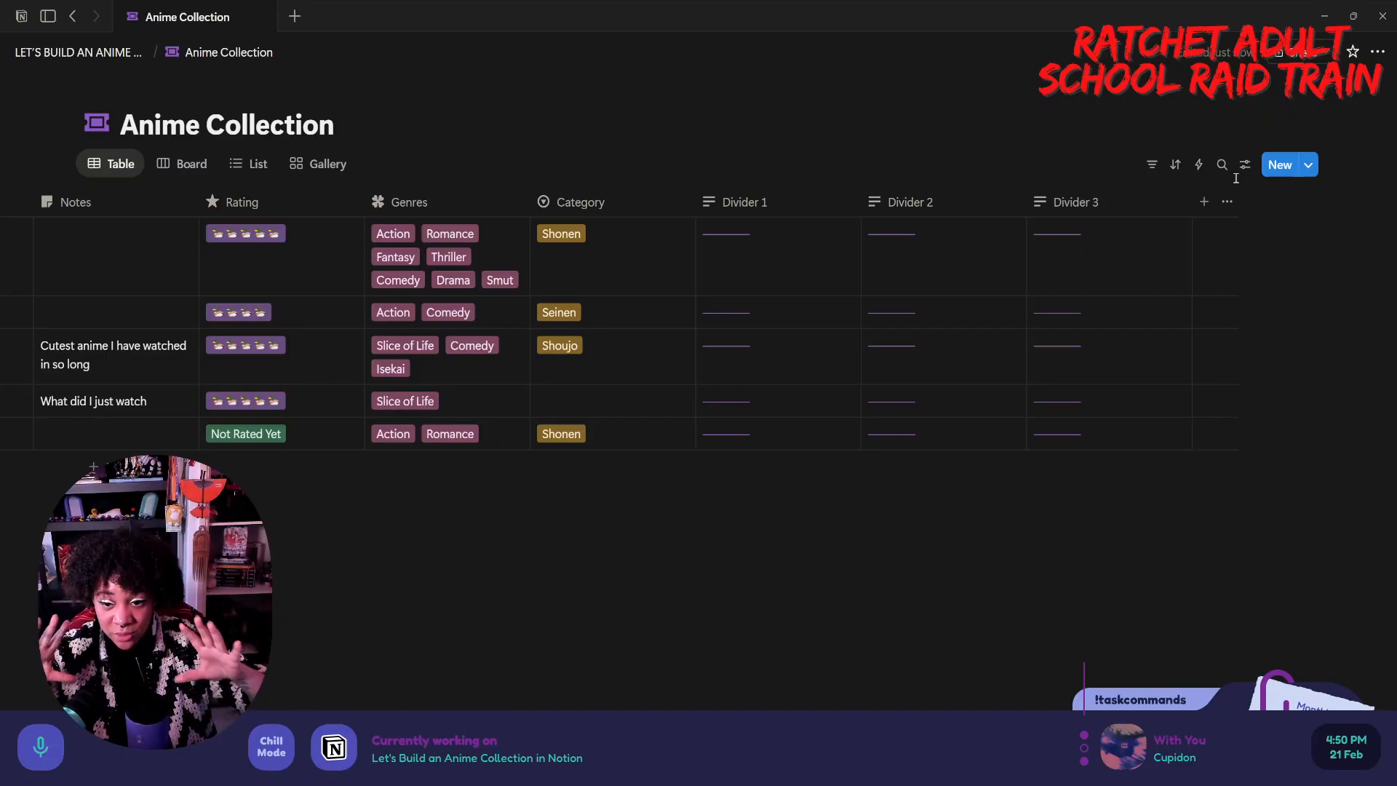
- Edit the default New page template and paste the purple line into its Divider 3 property
left_click(1307, 164)
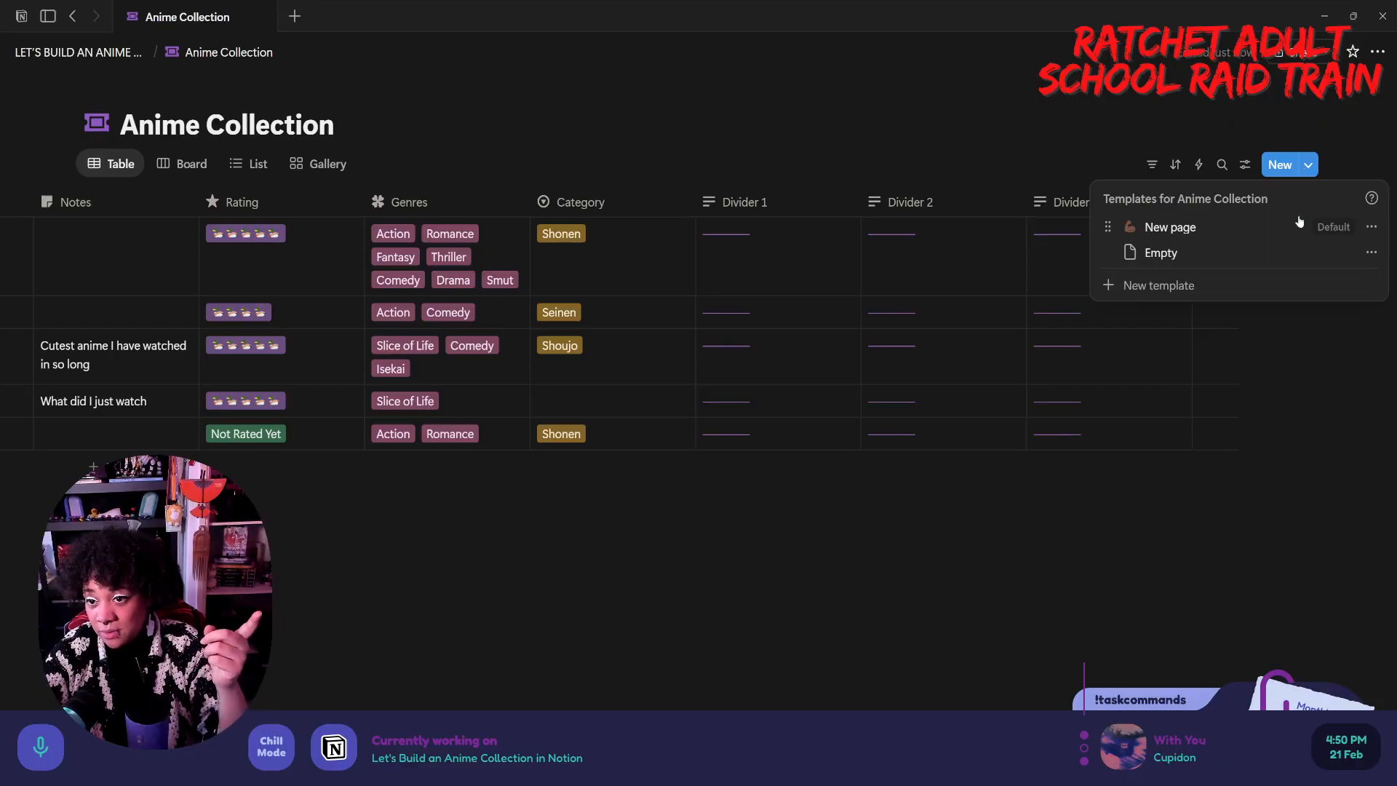
left_click(1370, 227)
left_click(1237, 285)
scroll(739, 402, "down", 2)
left_click(567, 554)
key("ctrl+v")
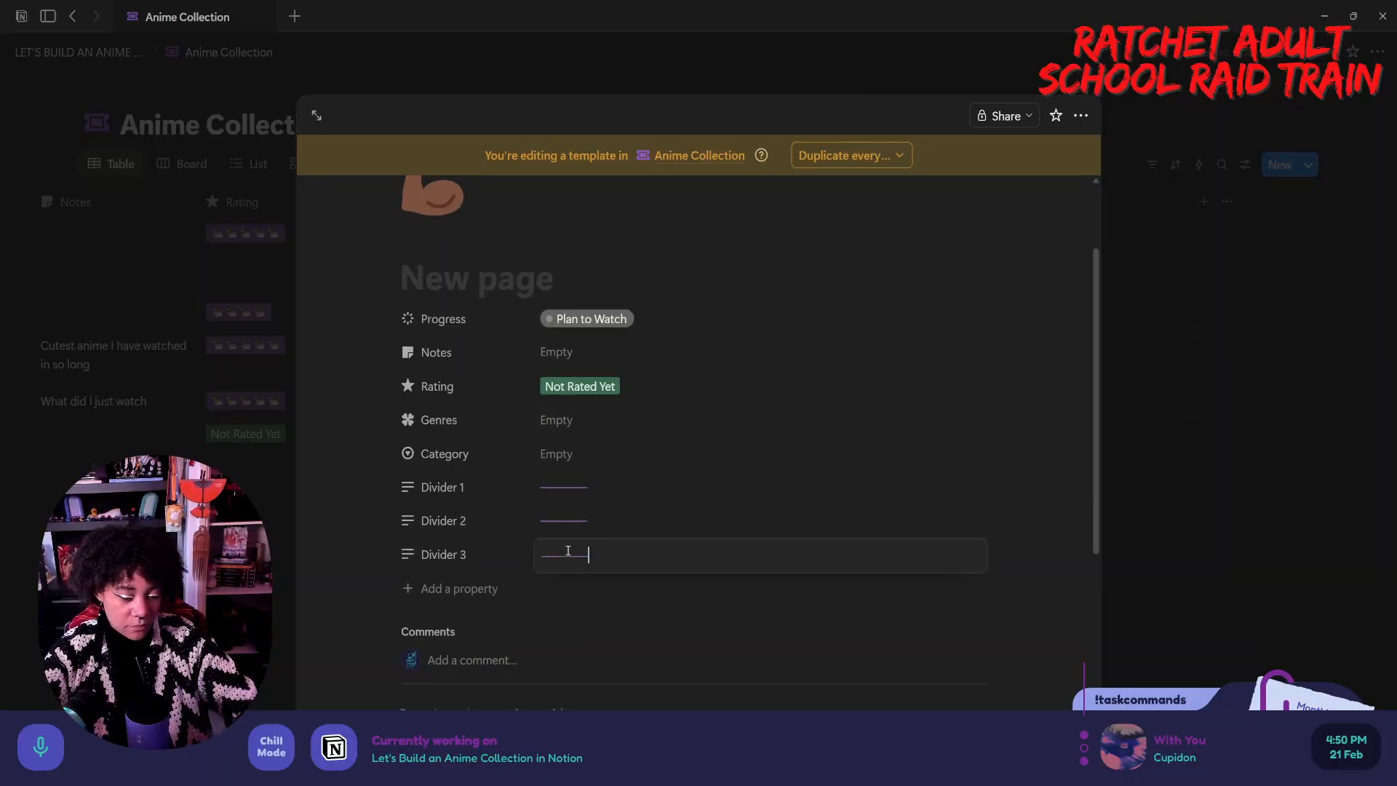
left_click(446, 546)
left_click(268, 507)
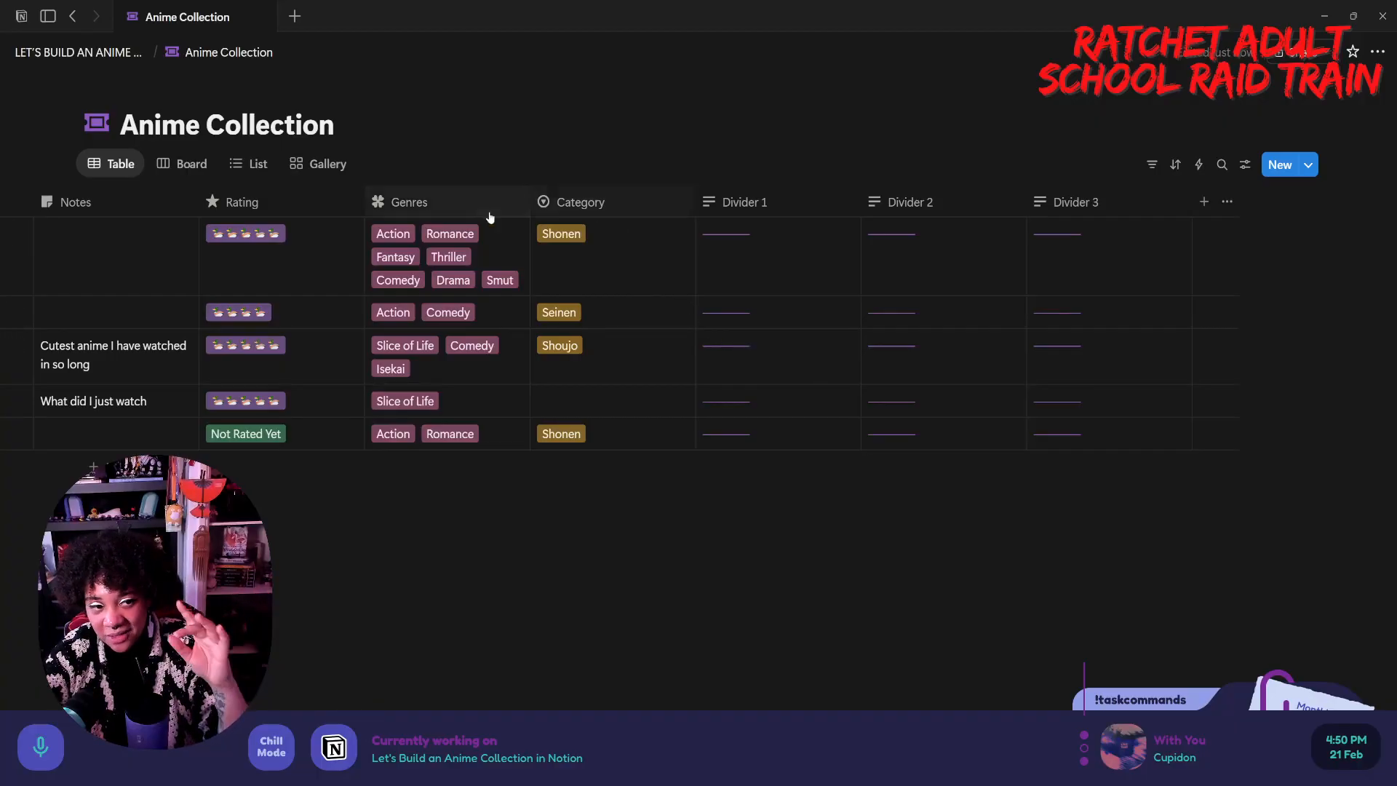
- Show Divider 3 on the gallery cards and place it between Rating and Notes
left_click(320, 164)
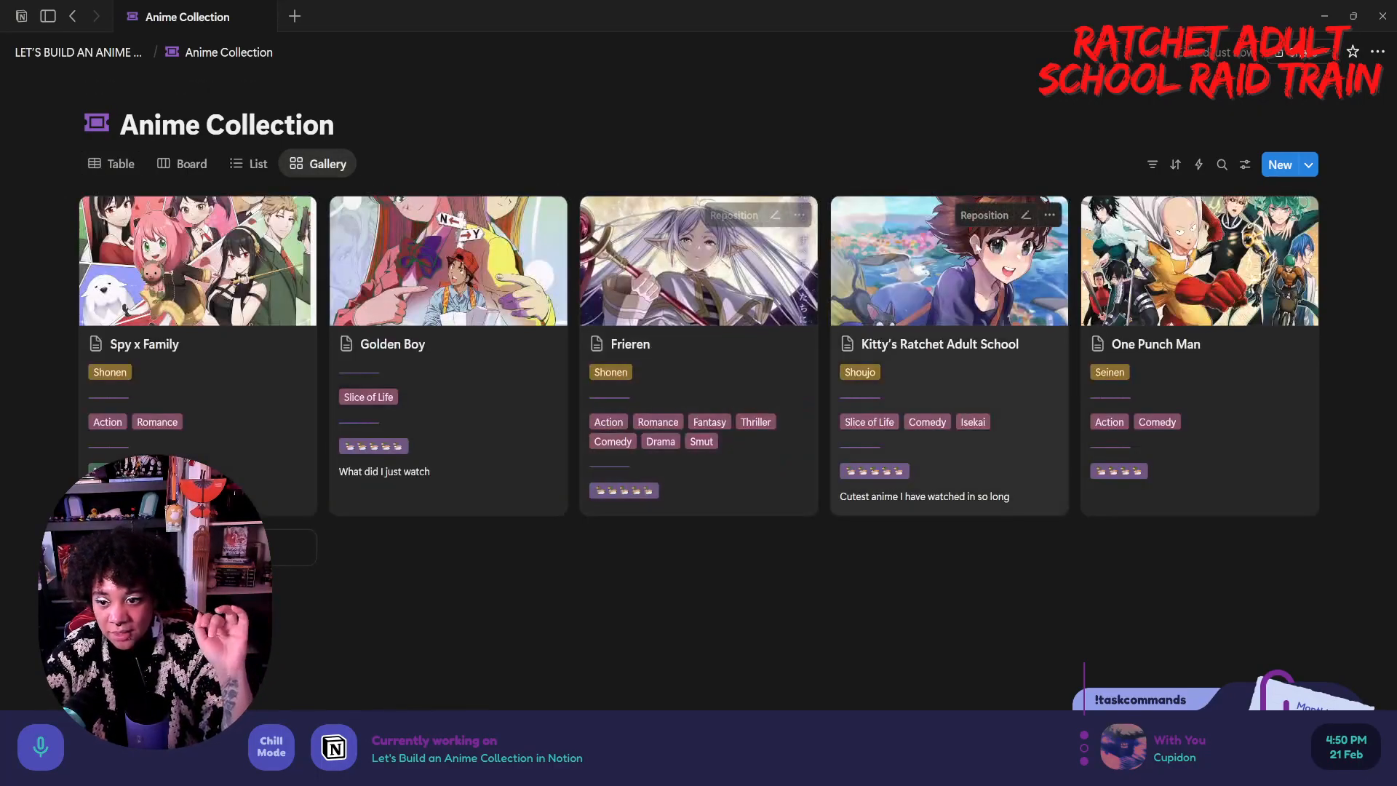
left_click(1245, 164)
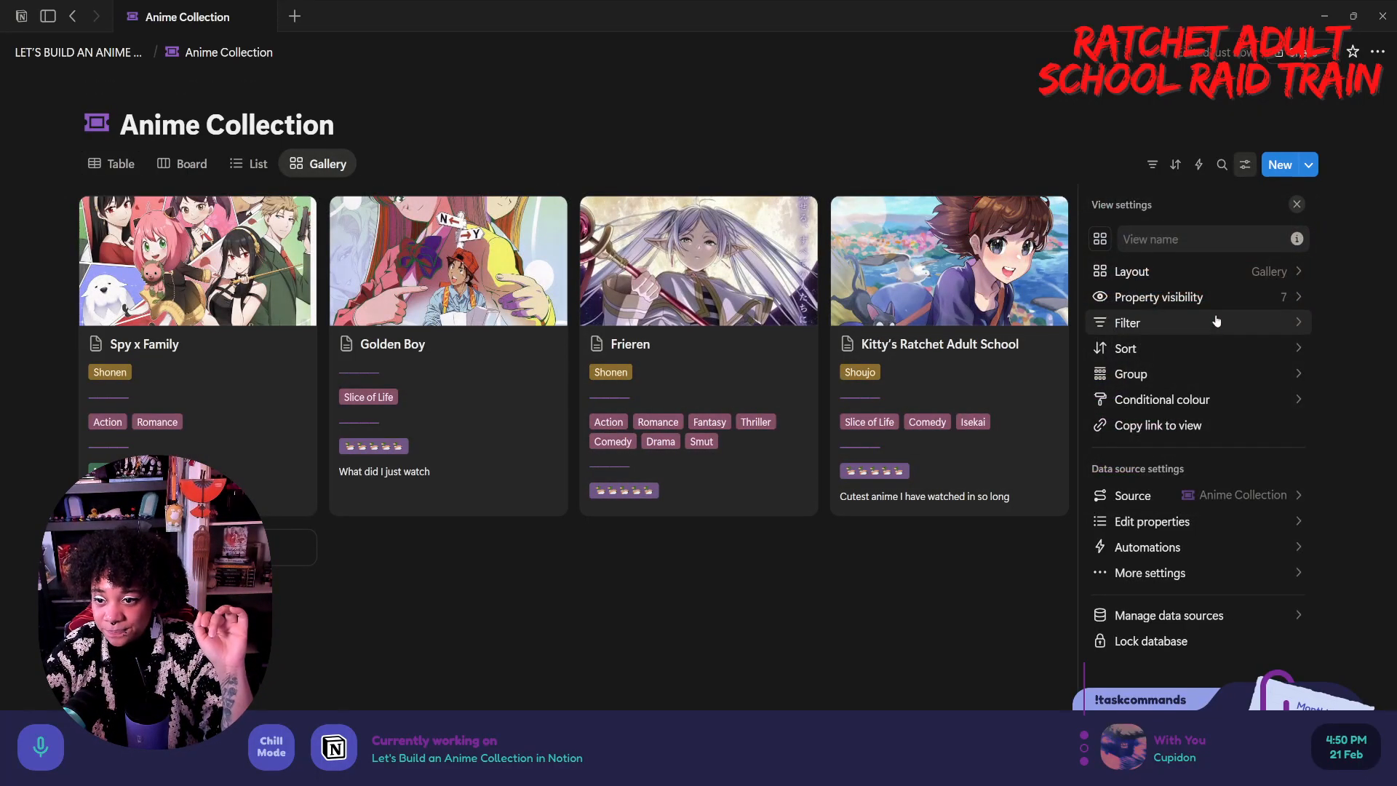
left_click(1220, 306)
left_click(1294, 532)
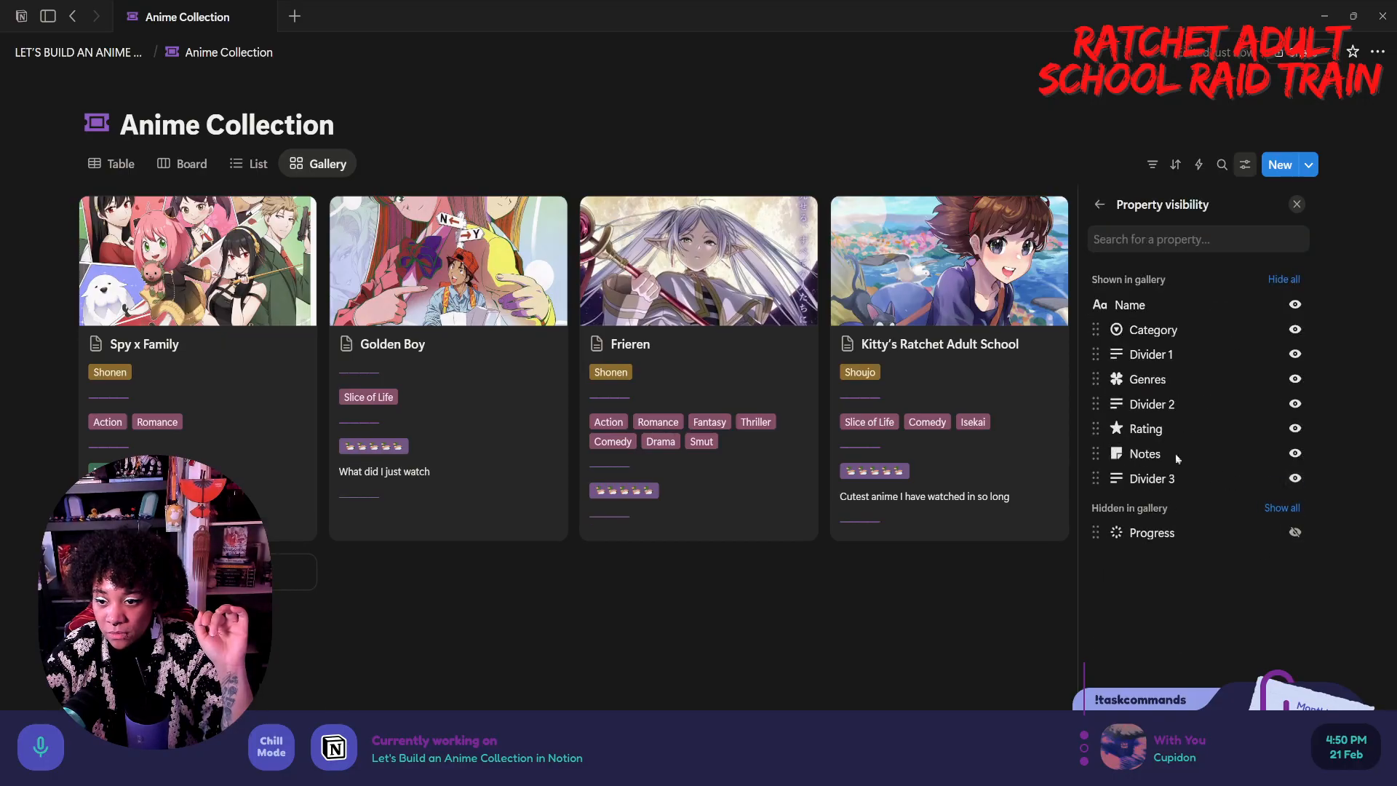
left_click_drag(1147, 485, 1144, 451)
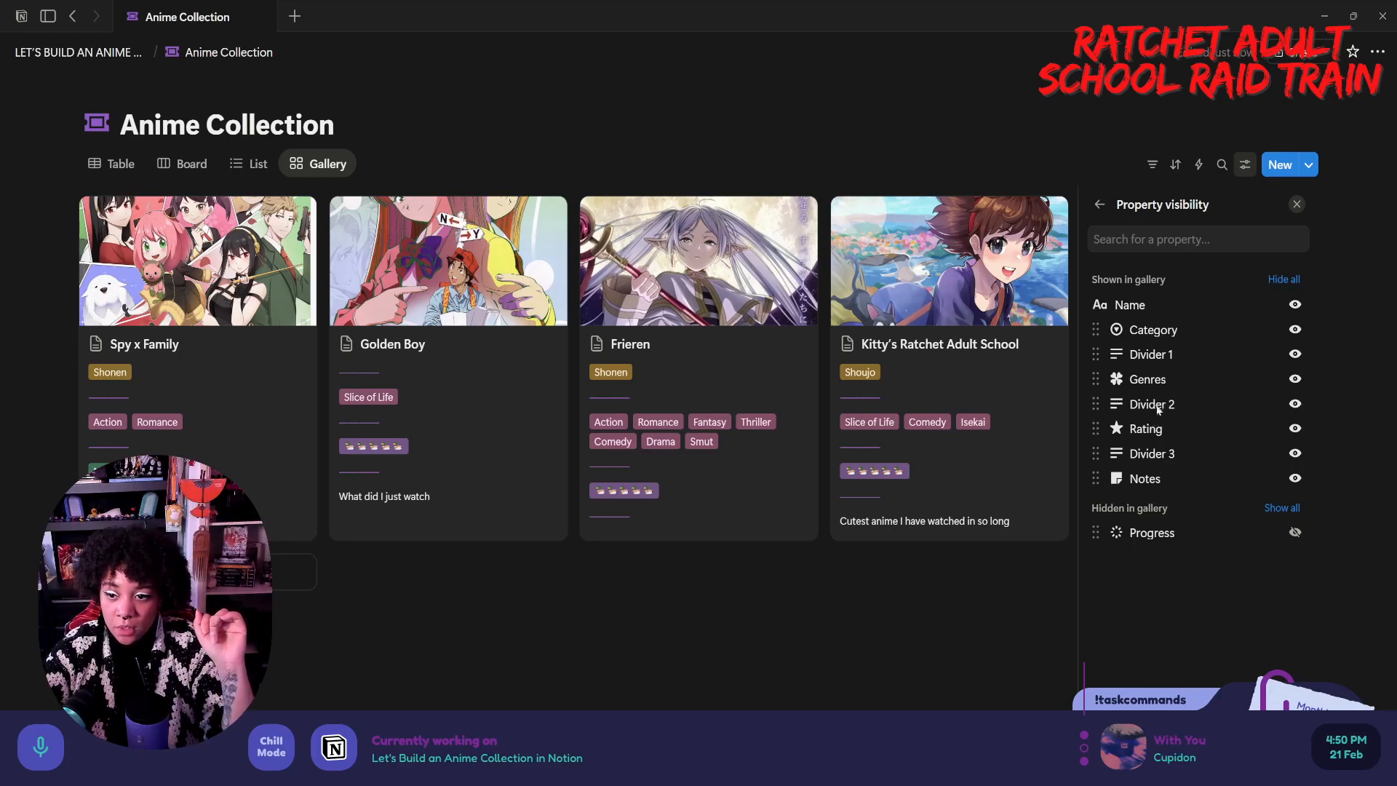
- Move Rating directly below Name, Divider 1 between Rating and Category, and Divider 2 between Category and Genres in the gallery
left_click_drag(1150, 439, 1146, 334)
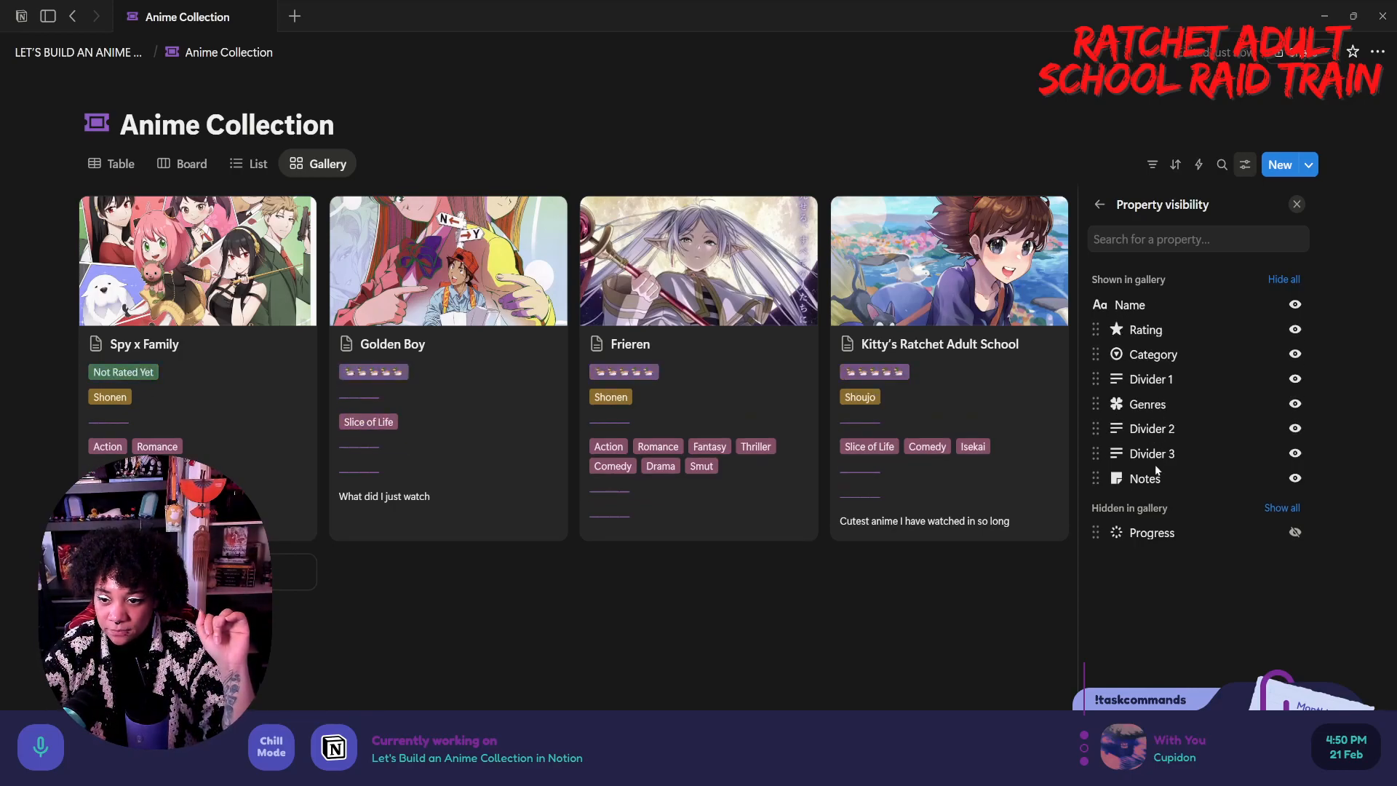
left_click_drag(1154, 379, 1155, 355)
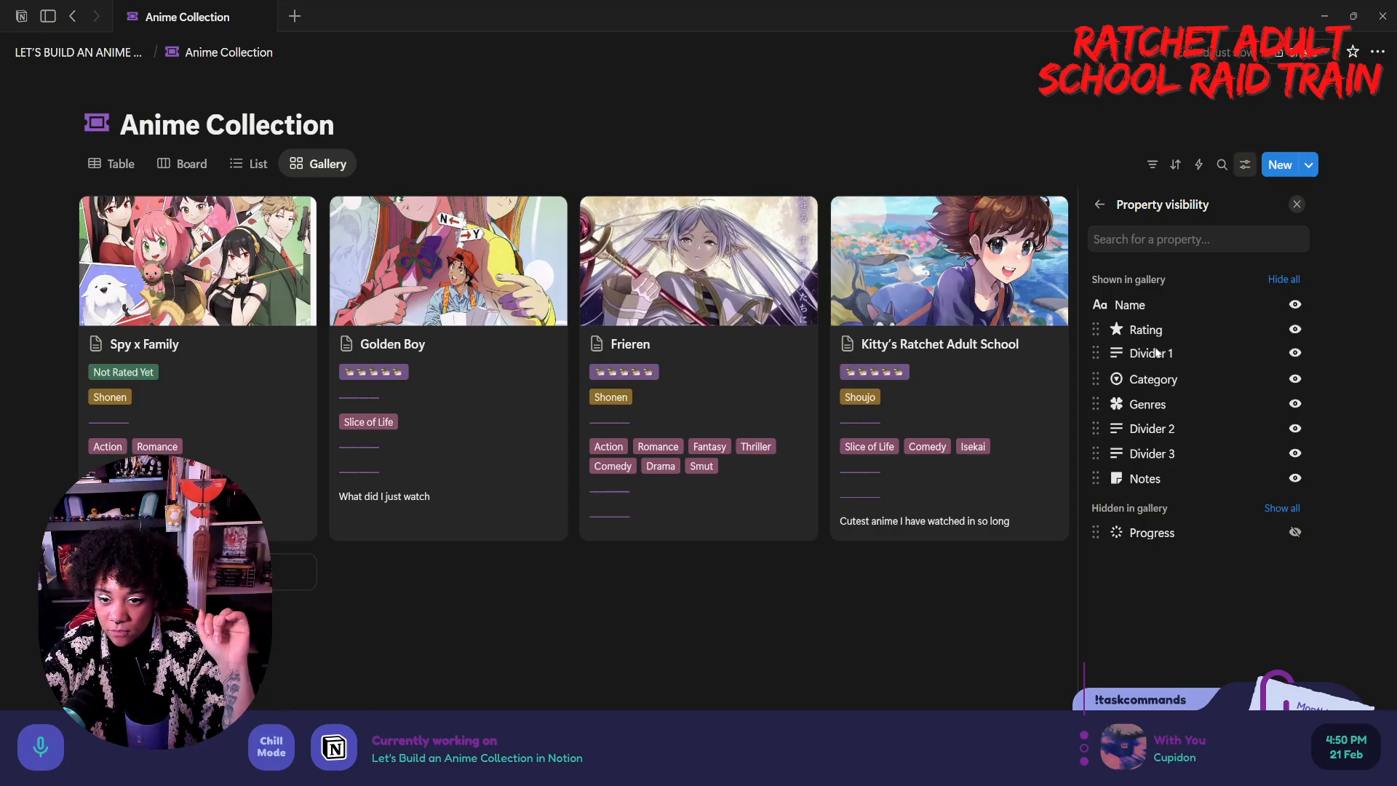
left_click_drag(1152, 430, 1153, 405)
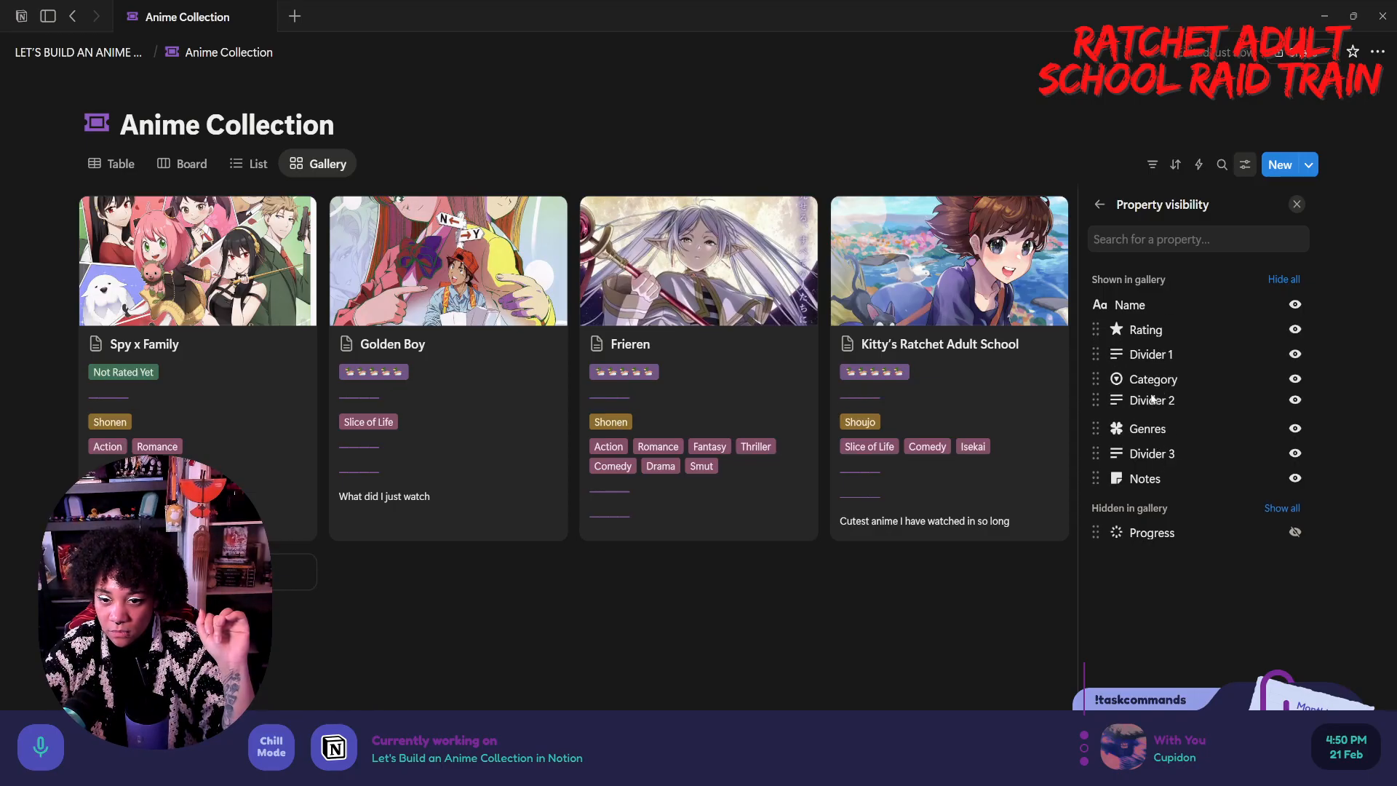
left_click(890, 637)
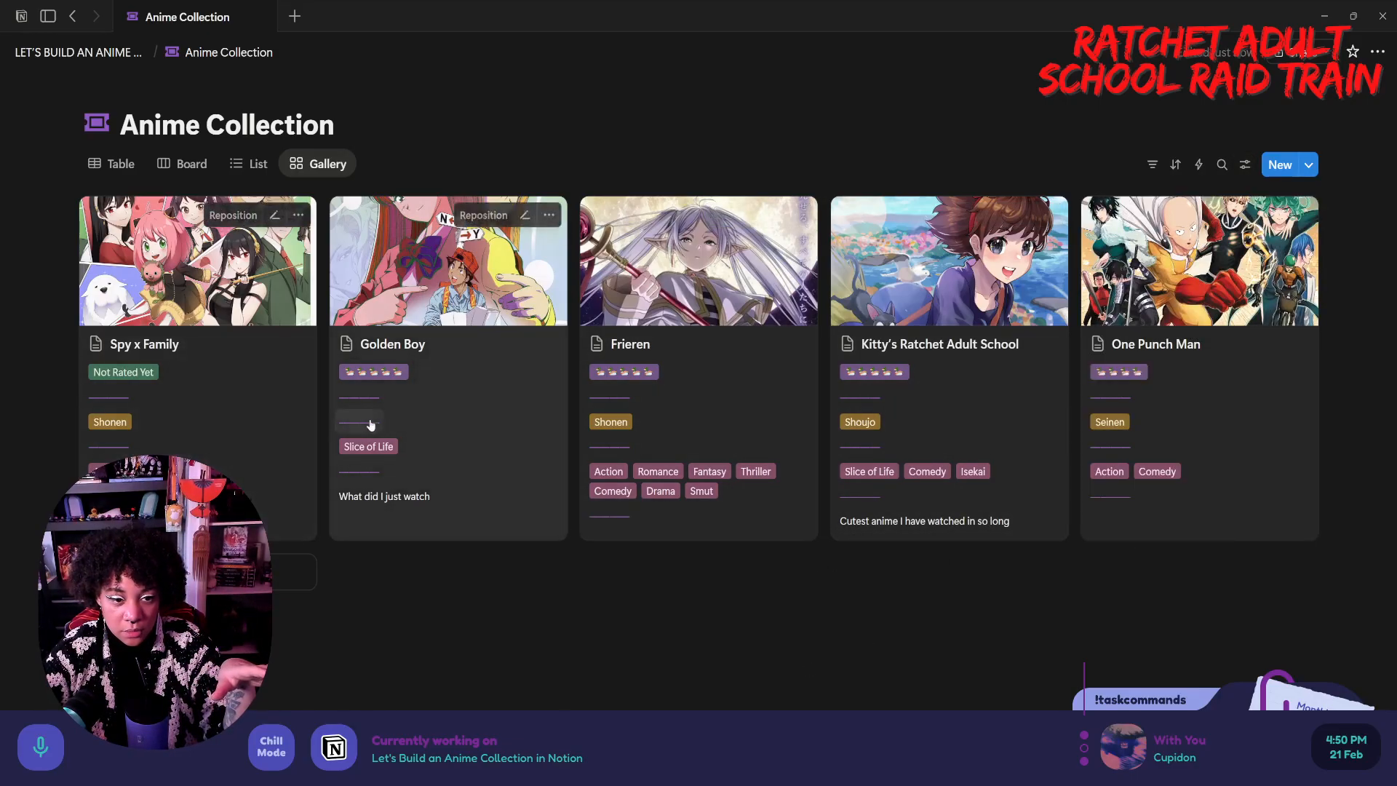
- Set Golden Boy's Category to Seinen in the table view
left_click(113, 163)
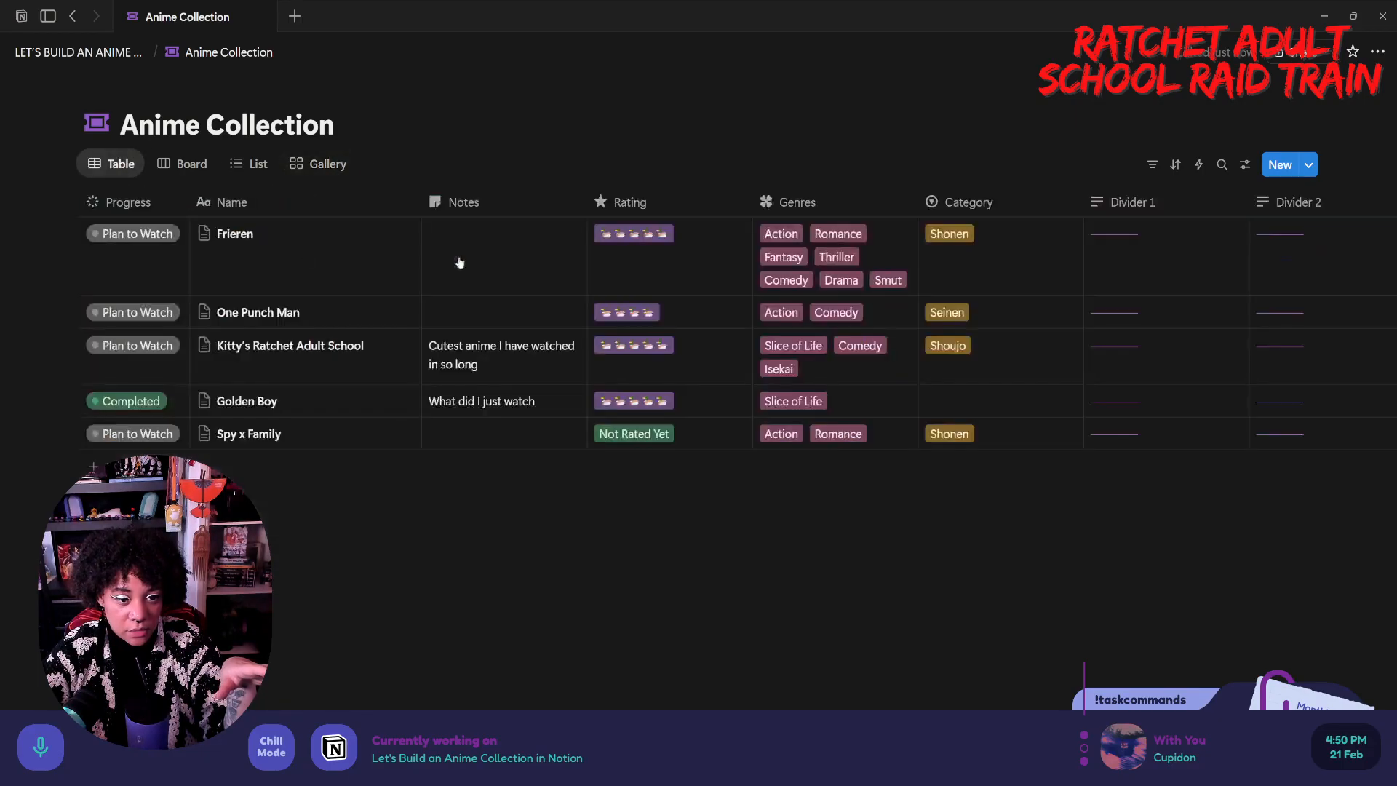
left_click(945, 405)
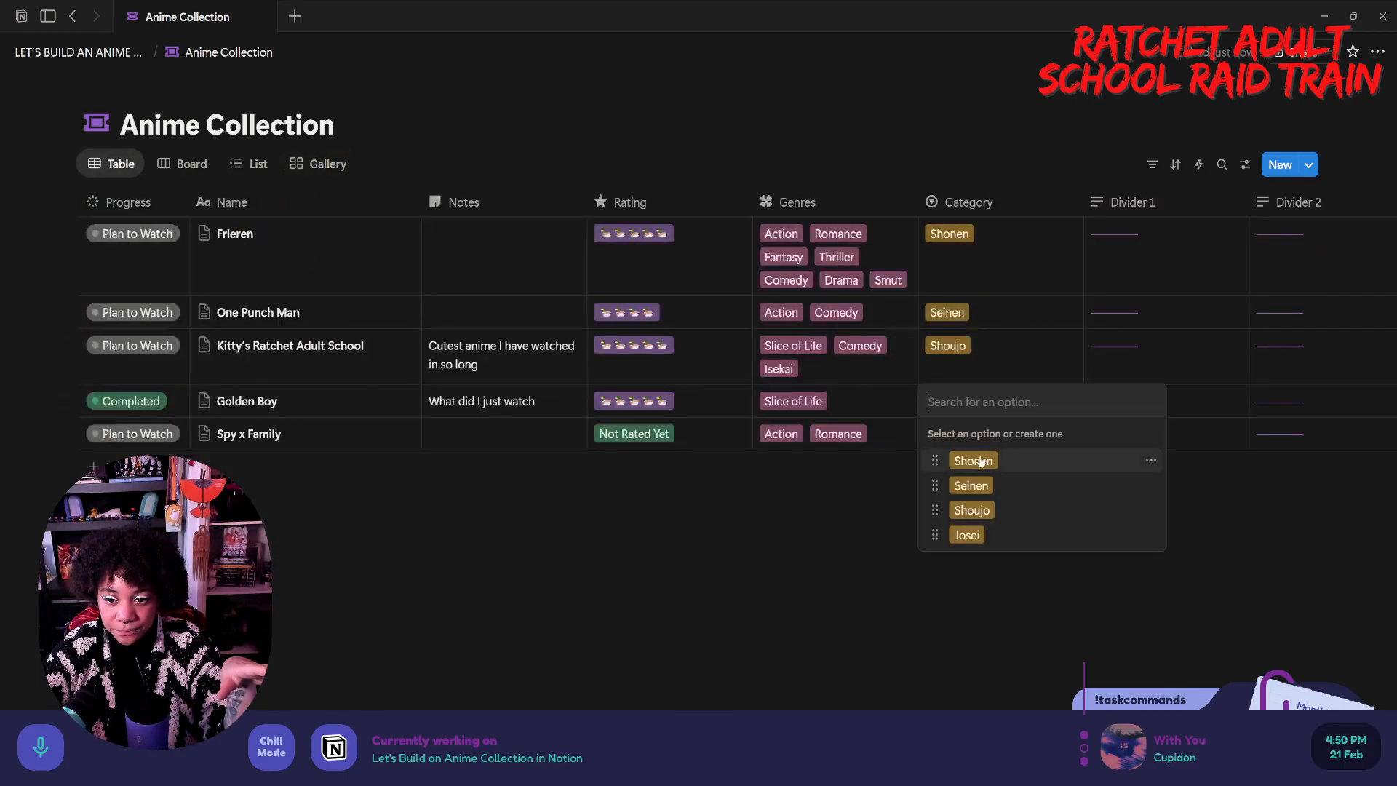
left_click(1009, 495)
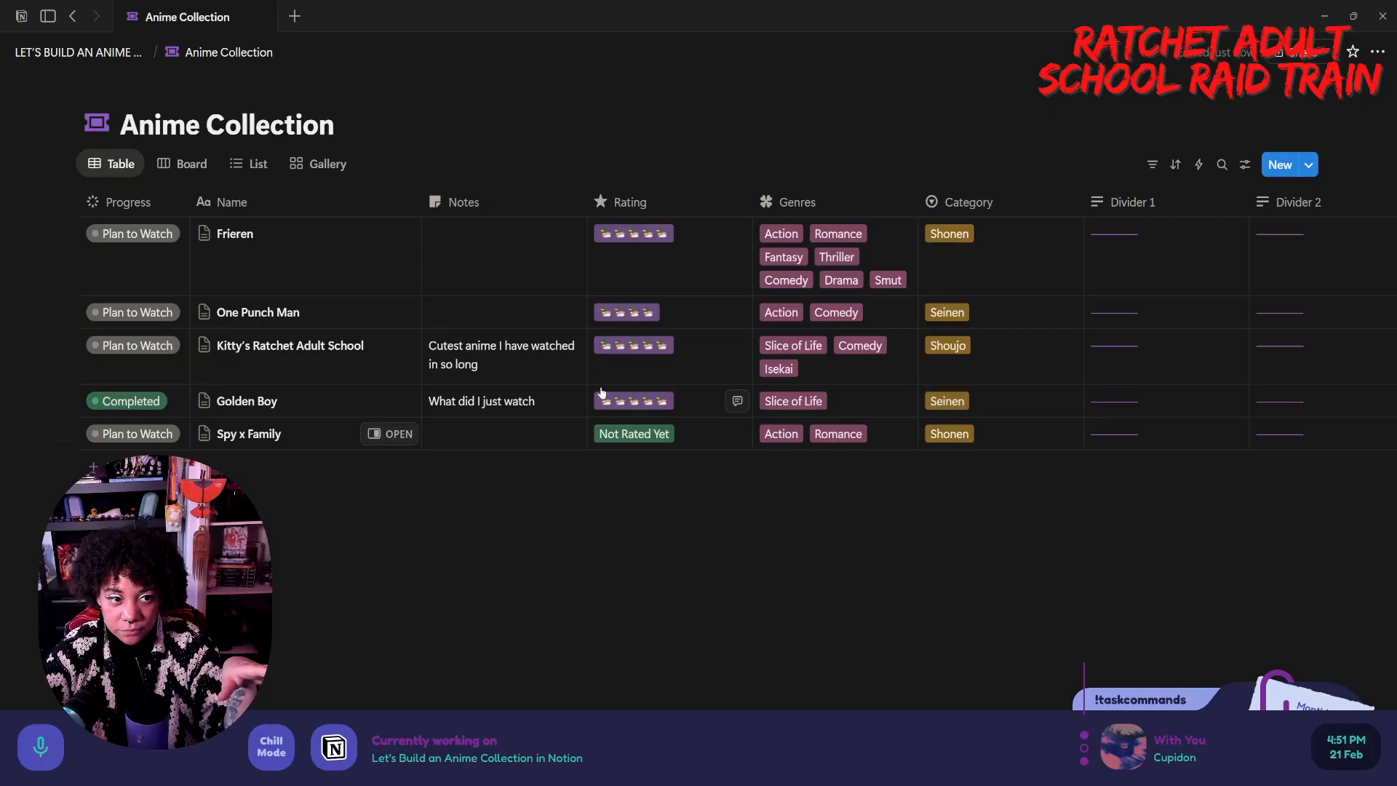
- Give One Punch Man a flexed-biceps emoji as its page icon in the gallery view
left_click(318, 164)
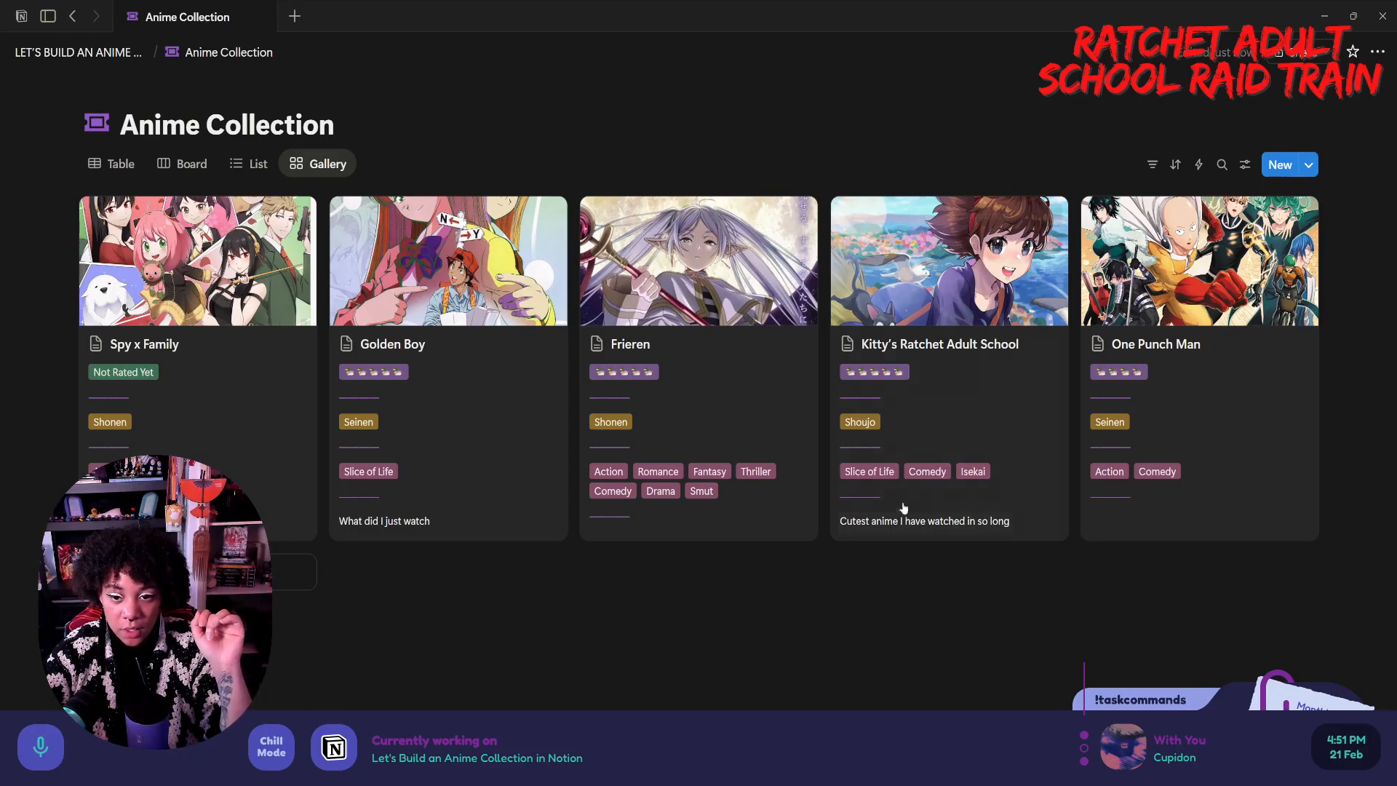
left_click(1097, 344)
left_click(1031, 480)
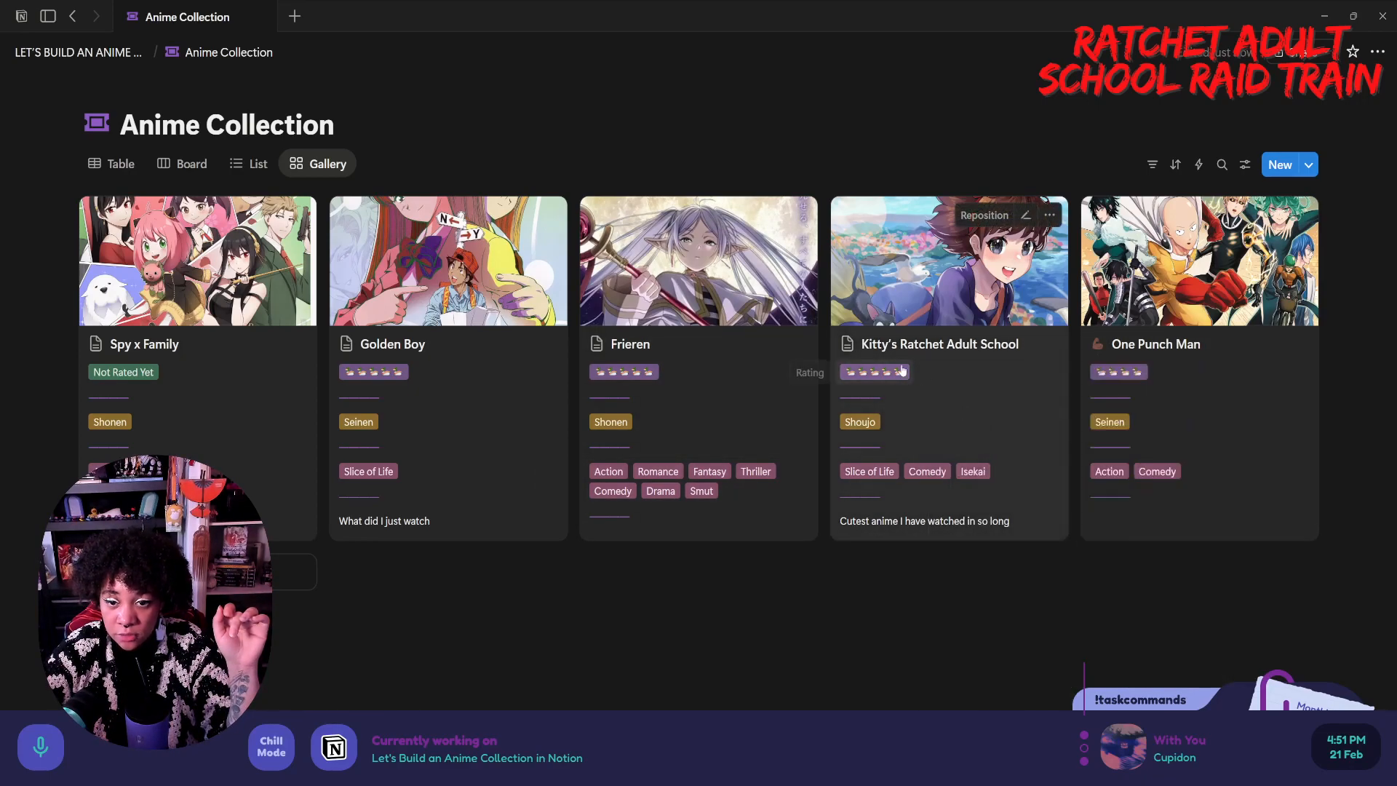
left_click(849, 344)
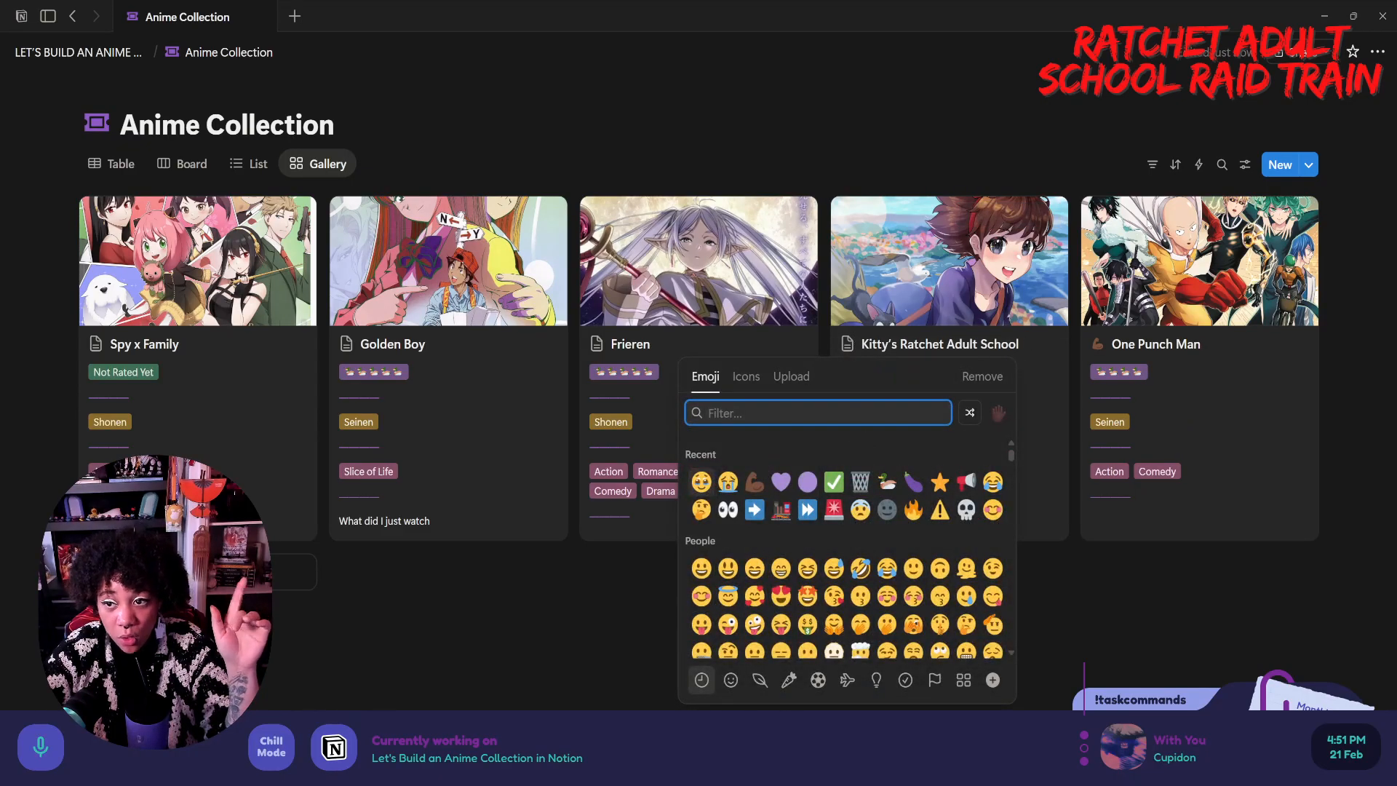
left_click(1259, 136)
- Turn off page icons in the gallery view's layout settings
left_click(1245, 164)
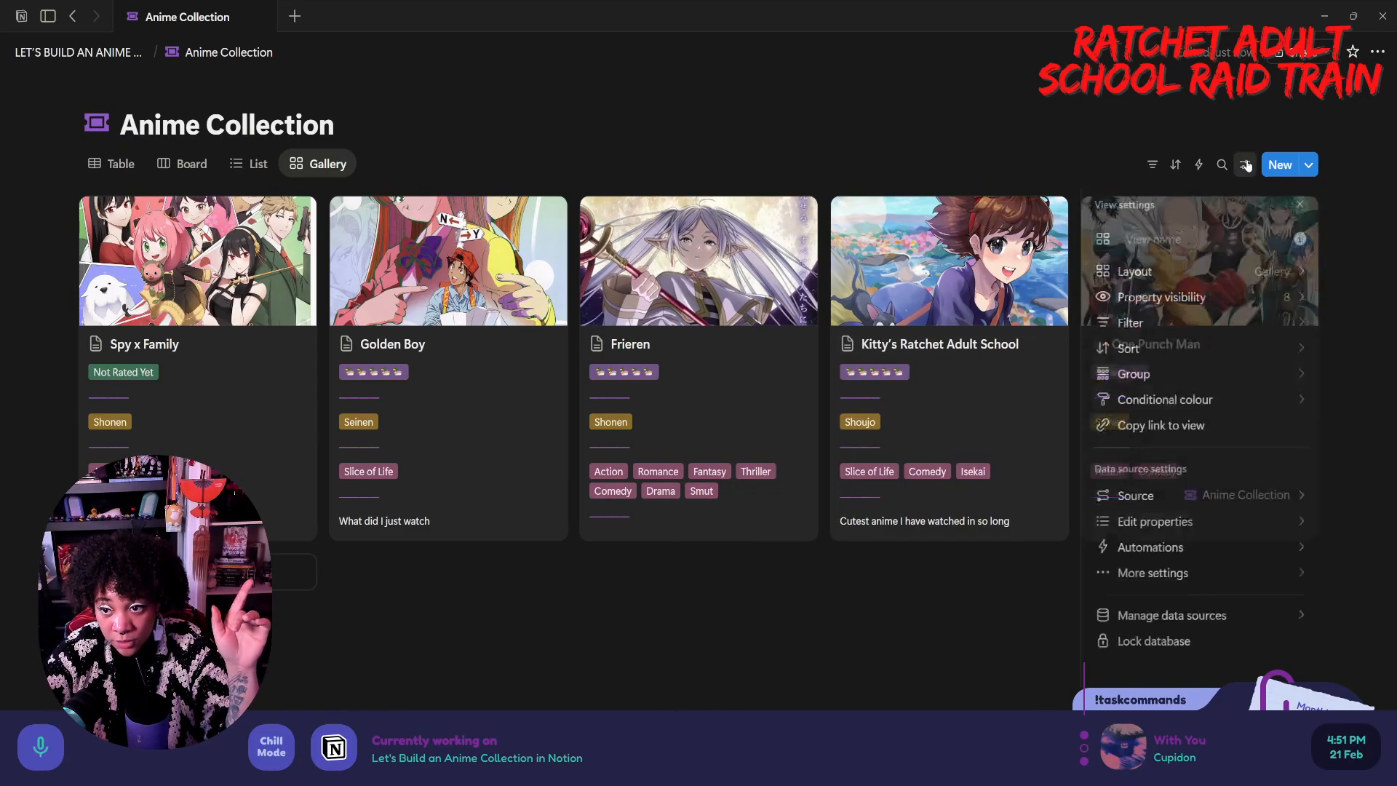
left_click(1202, 270)
left_click(1259, 421)
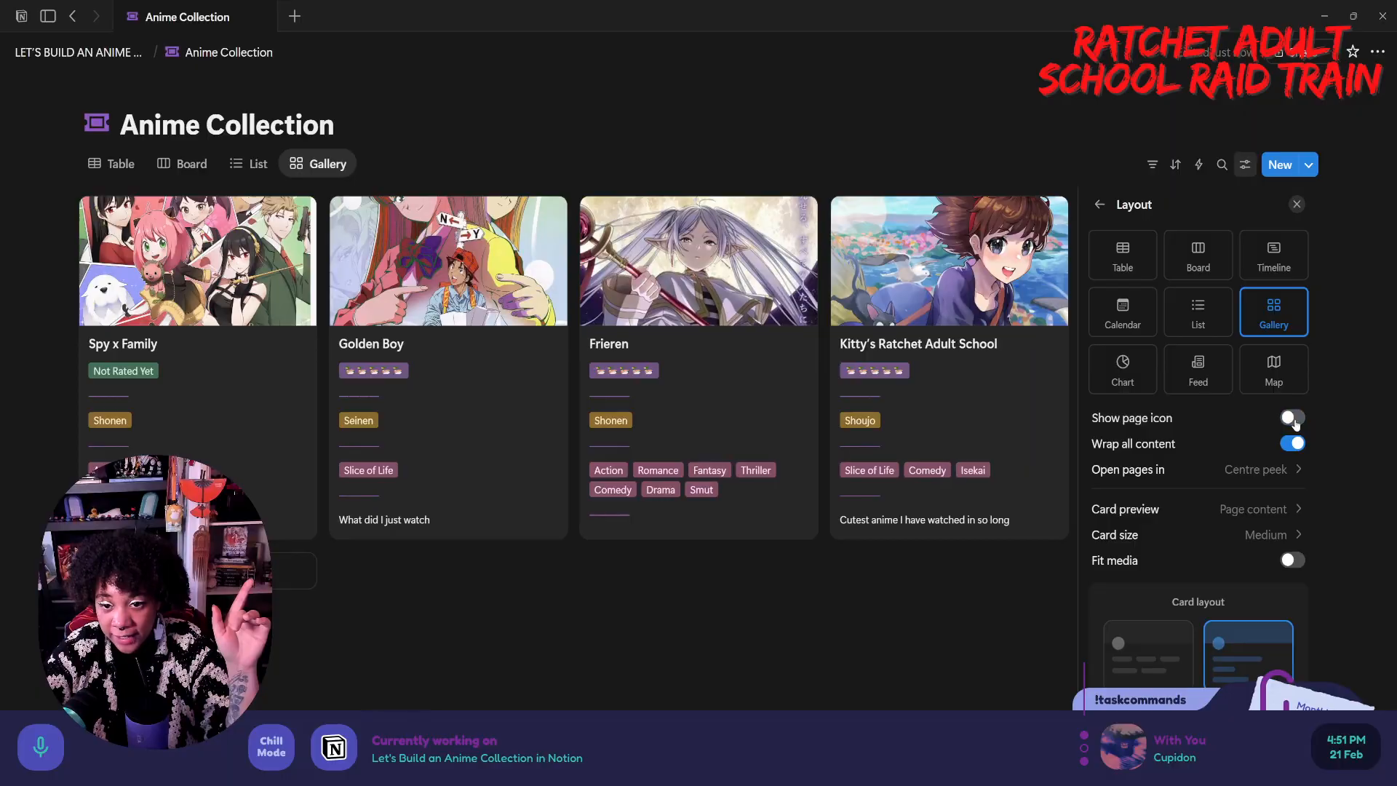
left_click(724, 617)
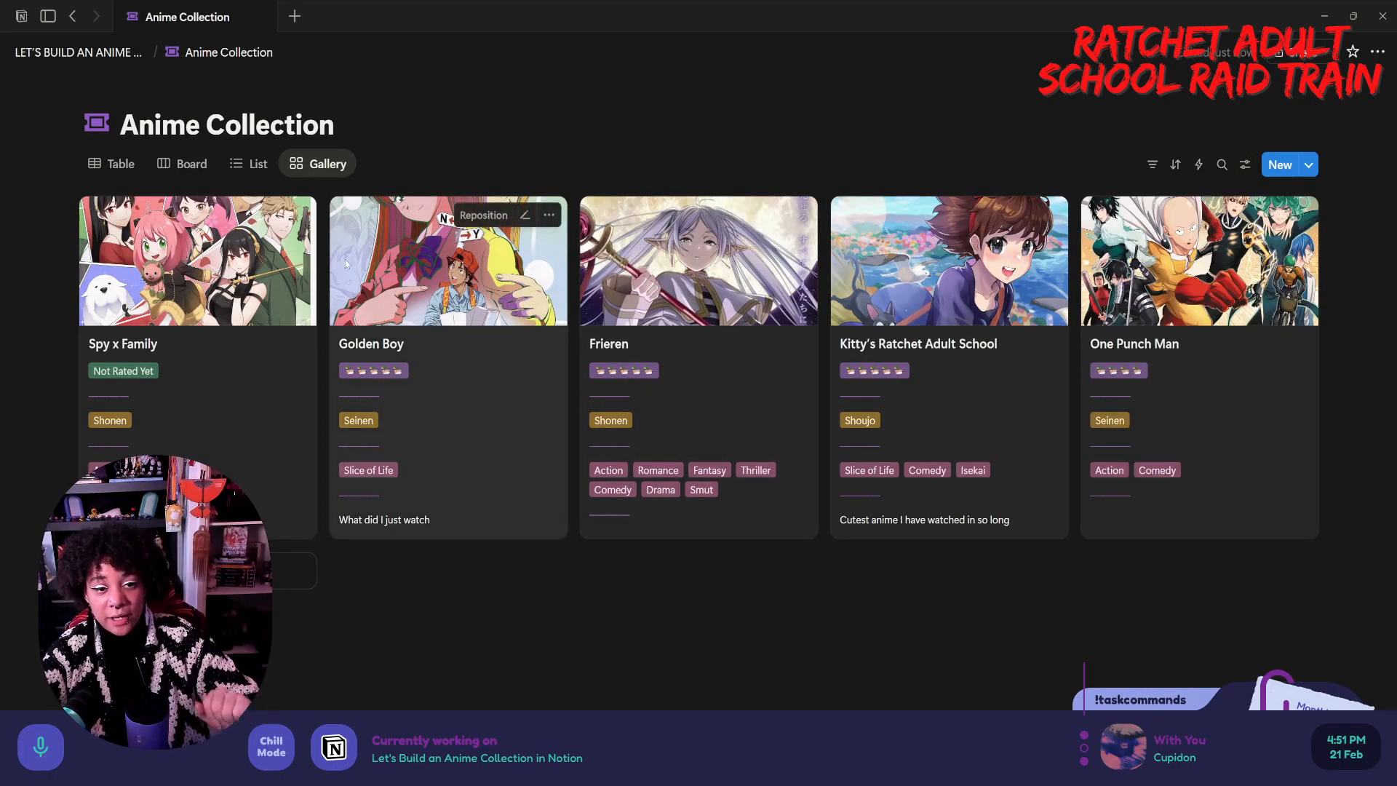
- Delete the List and Board views from the Anime Collection database
right_click(248, 164)
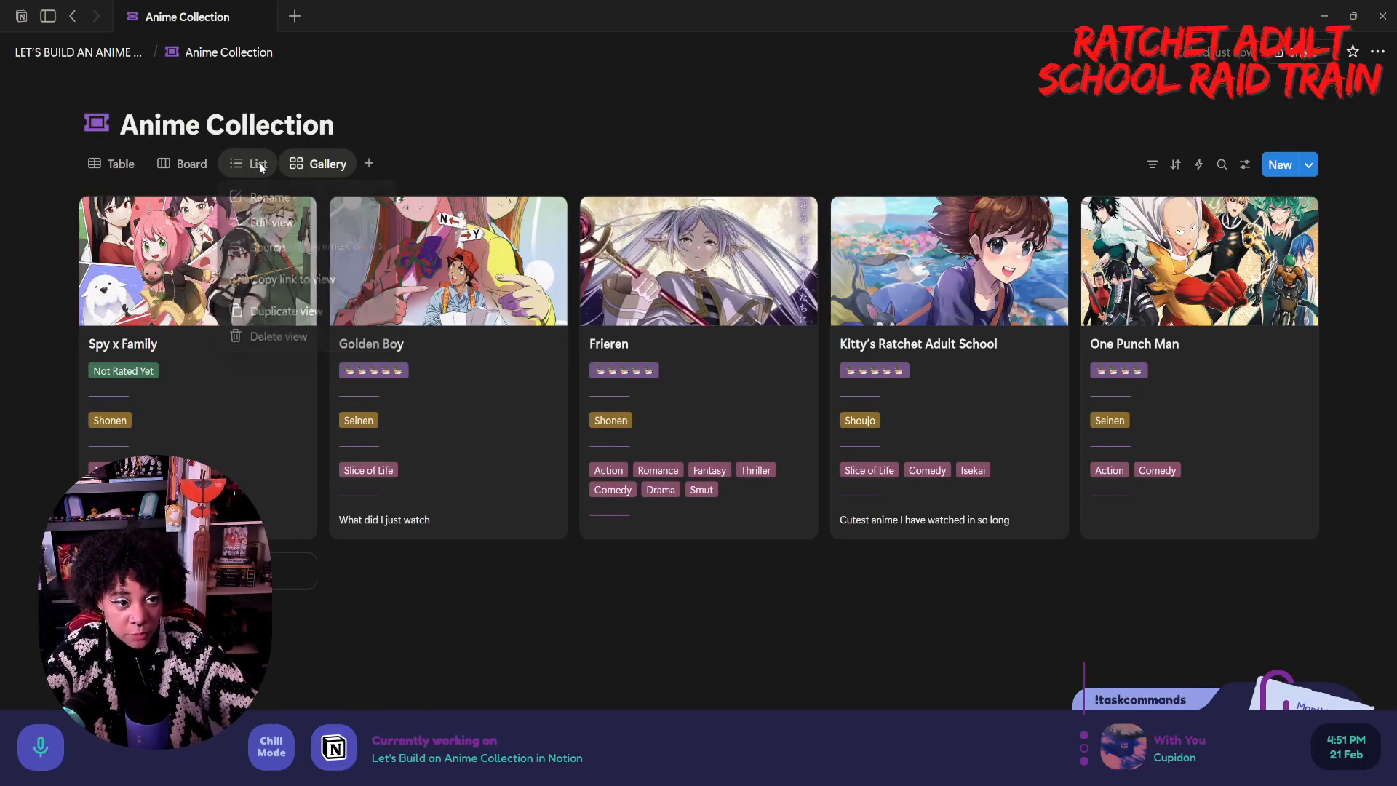
left_click(310, 338)
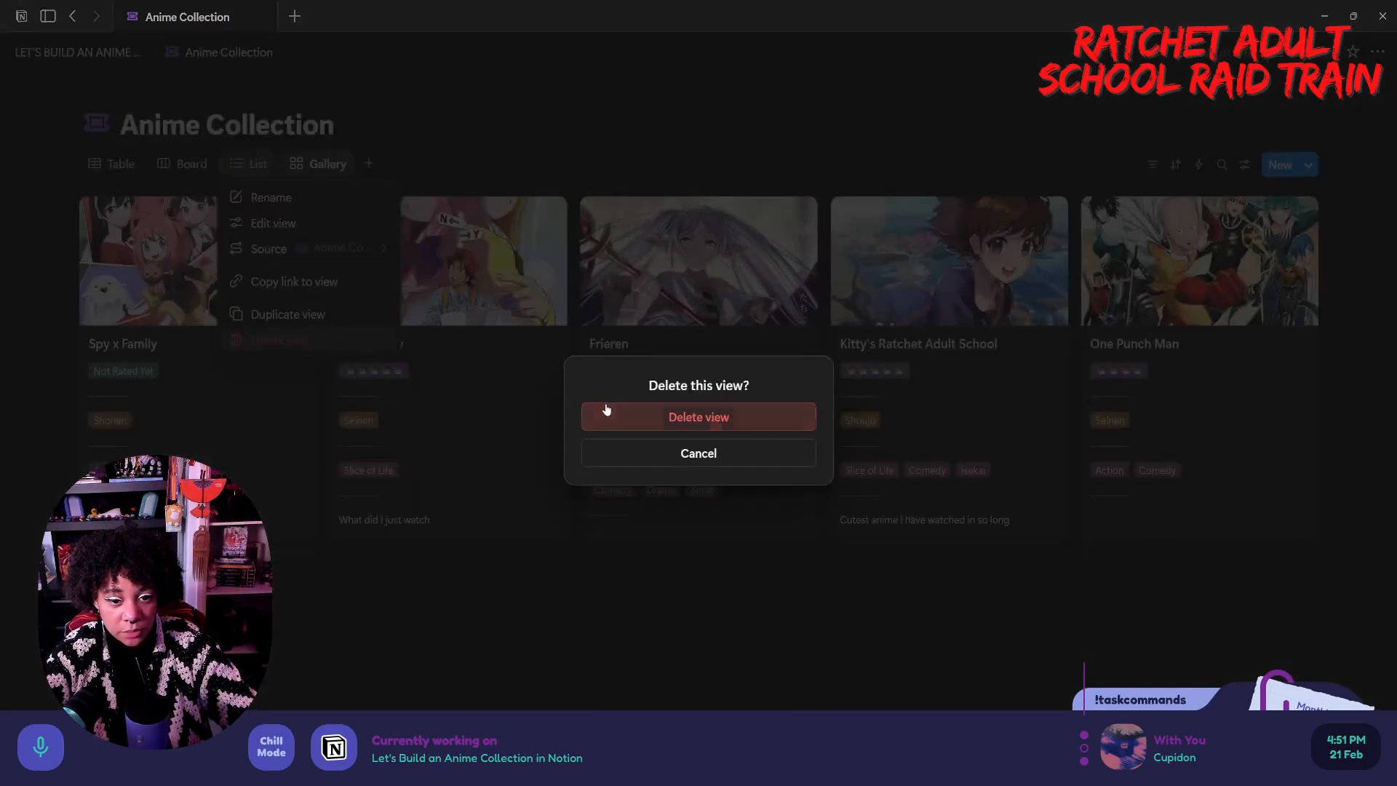
left_click(593, 425)
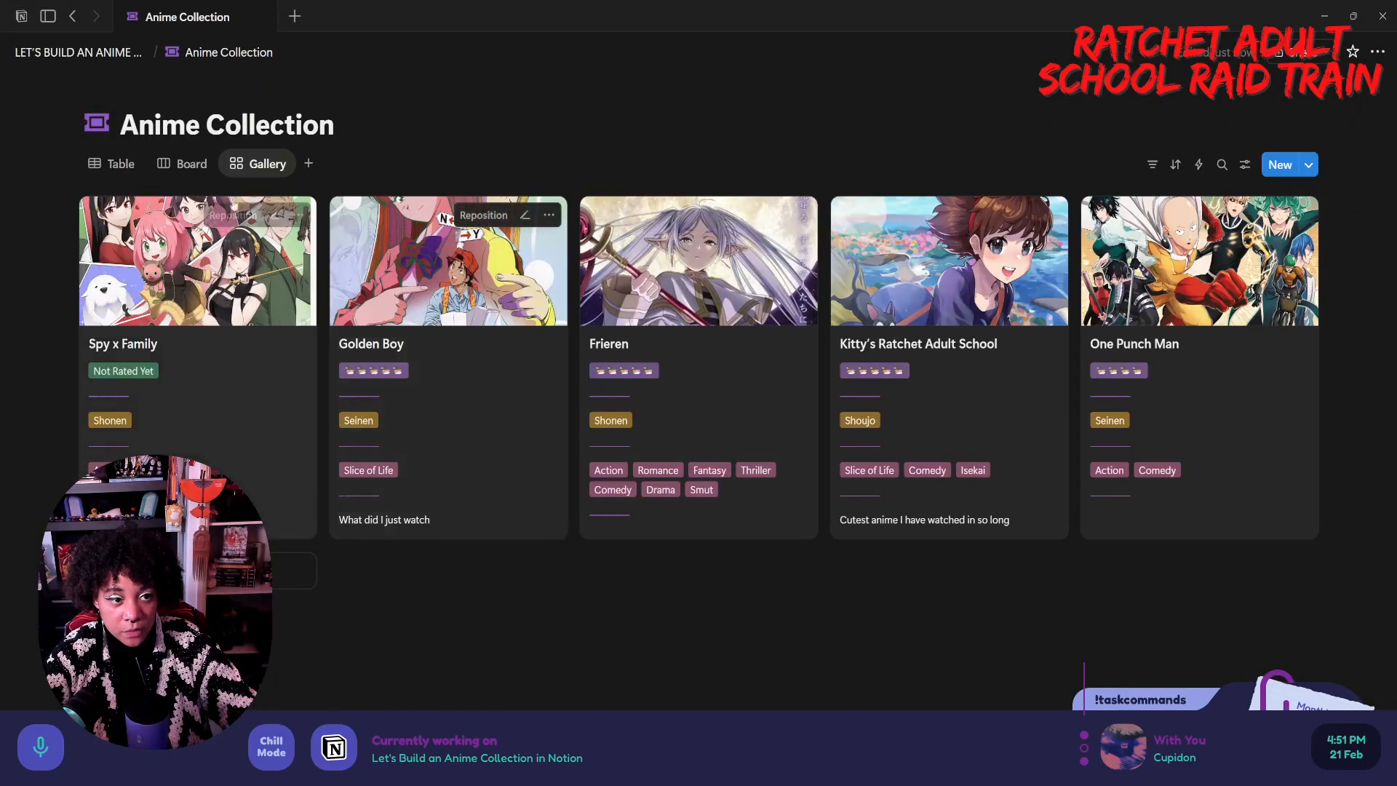
right_click(163, 175)
left_click(249, 340)
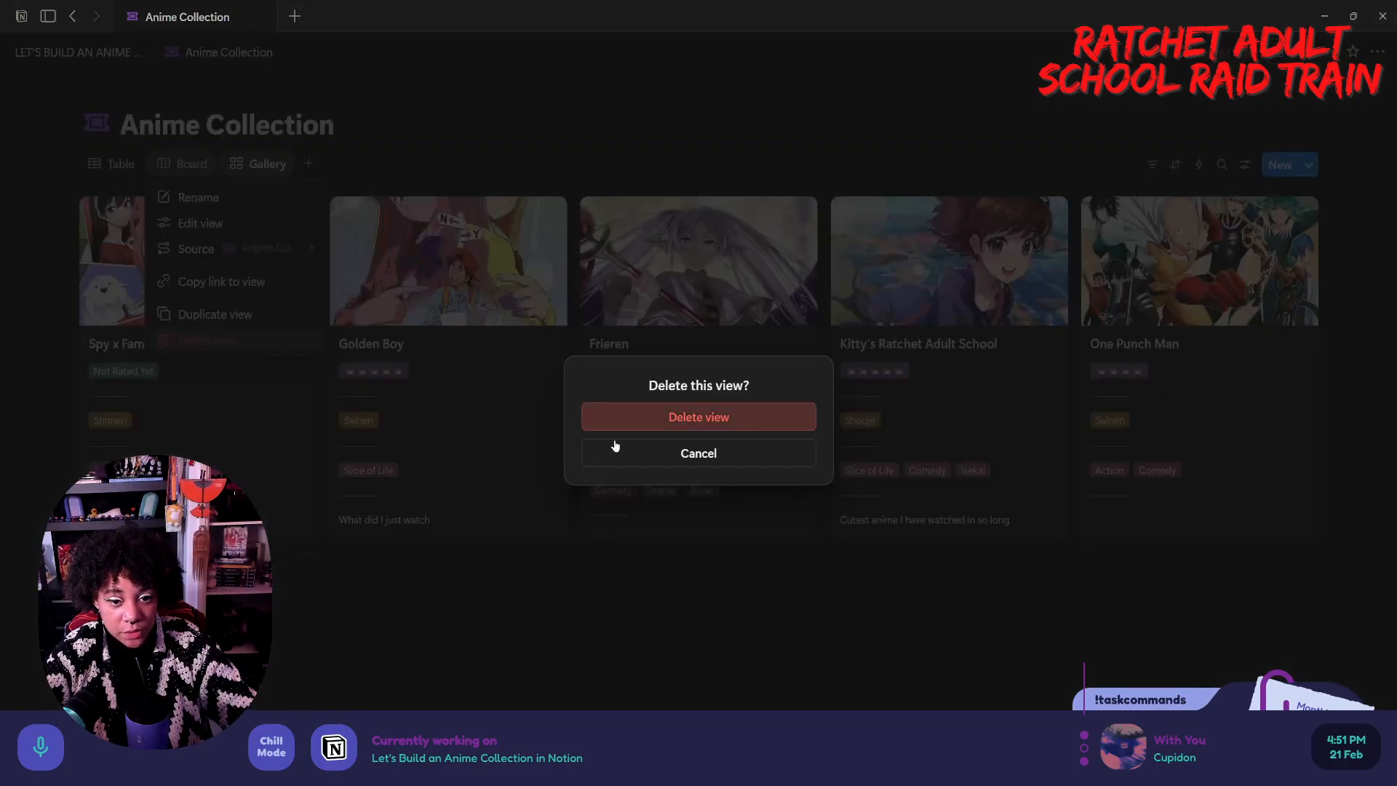
left_click(617, 416)
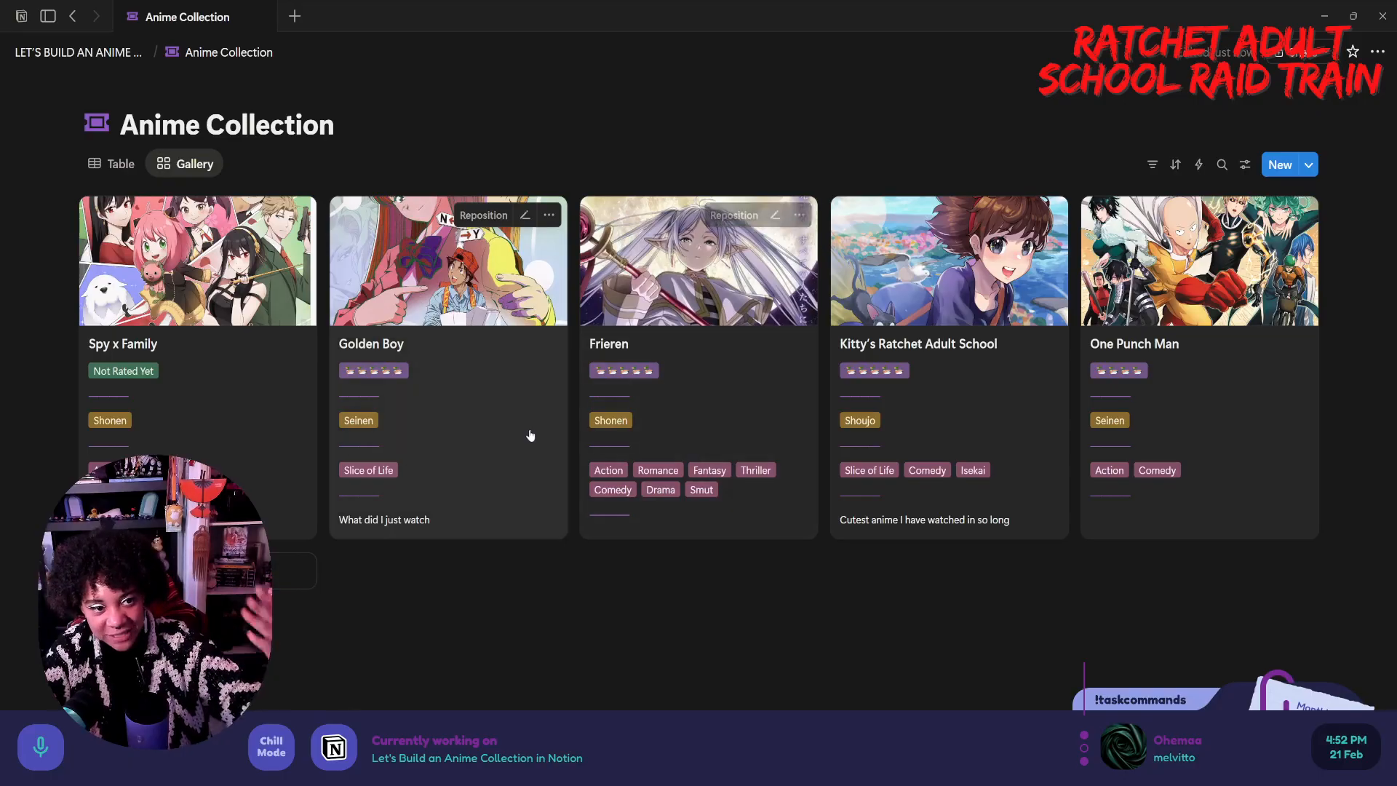
- Duplicate the Gallery view and name the copy Currently Watching
left_click(198, 162)
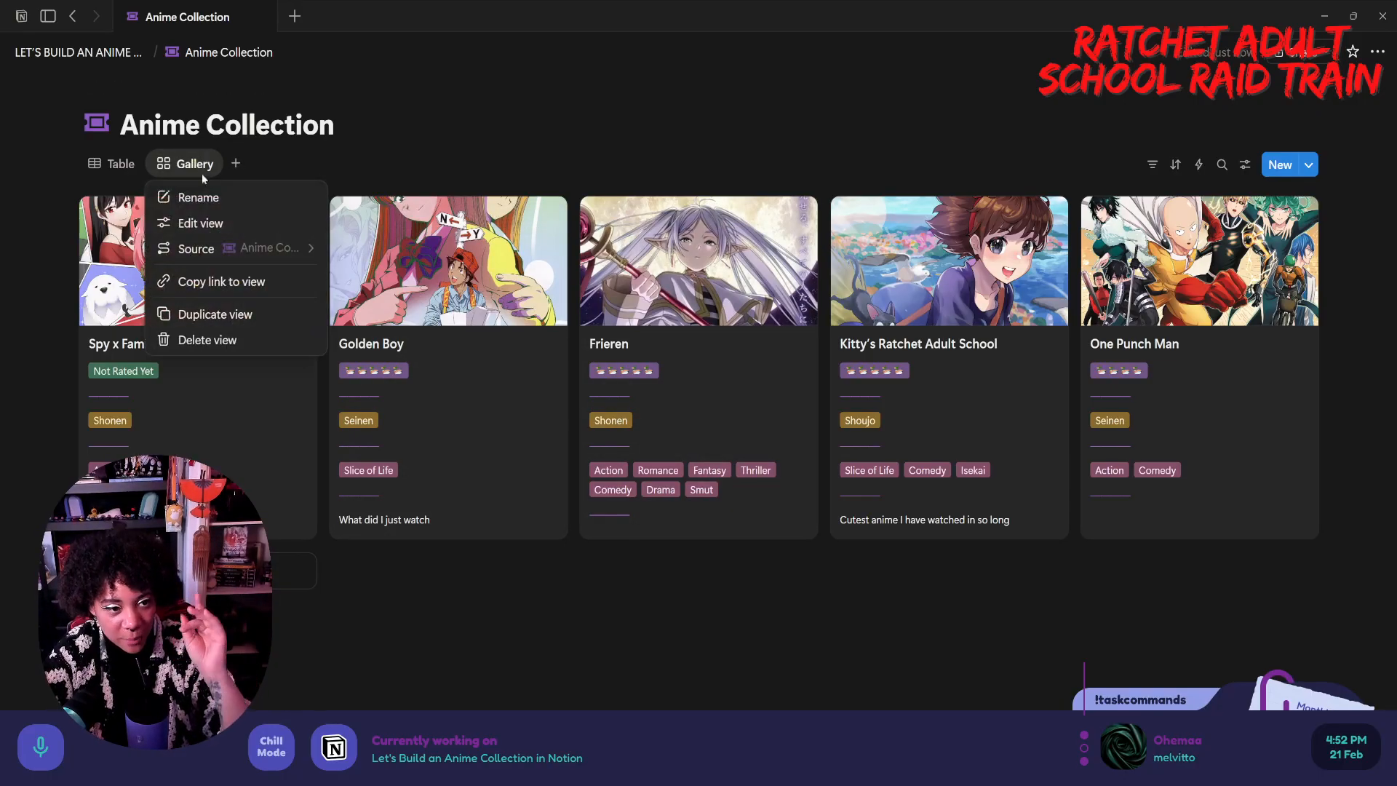
left_click(256, 314)
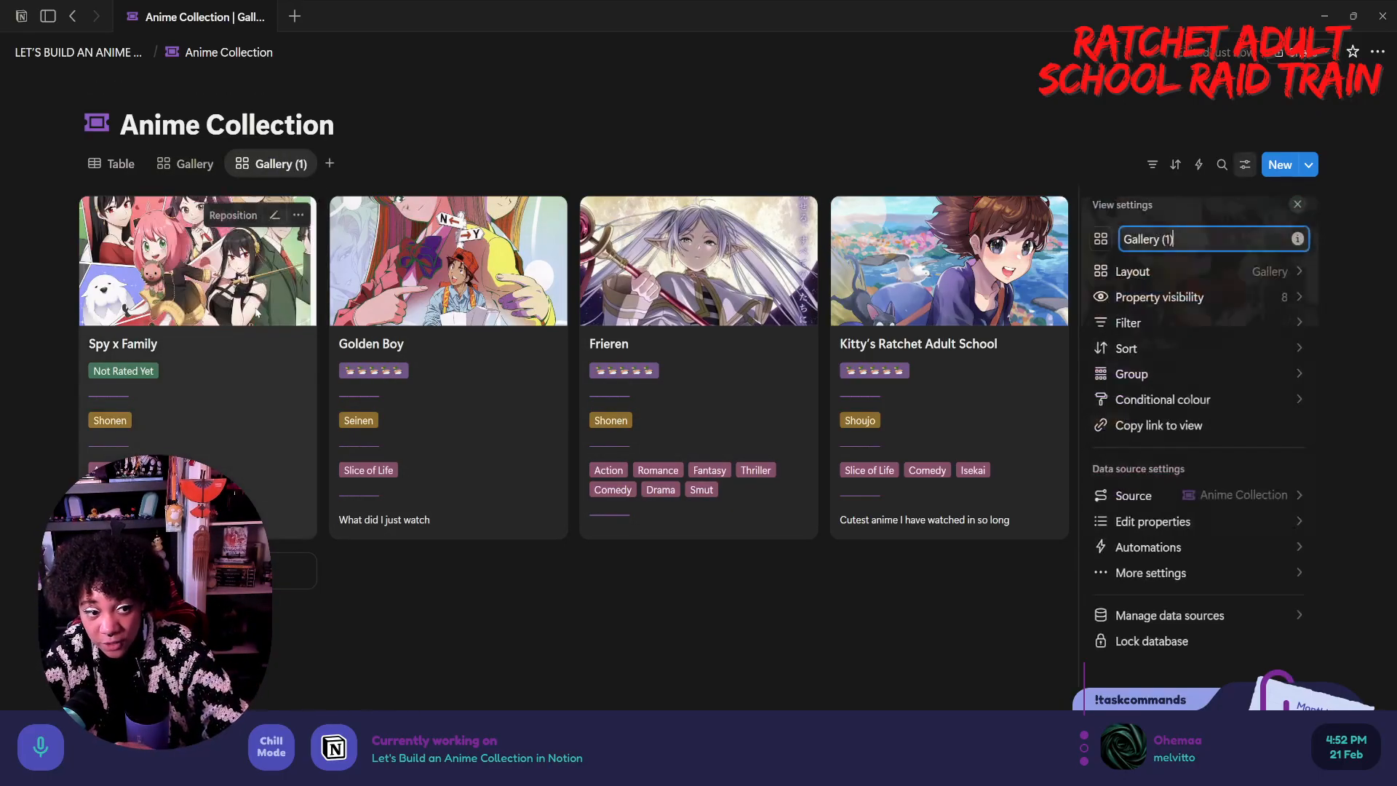
left_click(1144, 242)
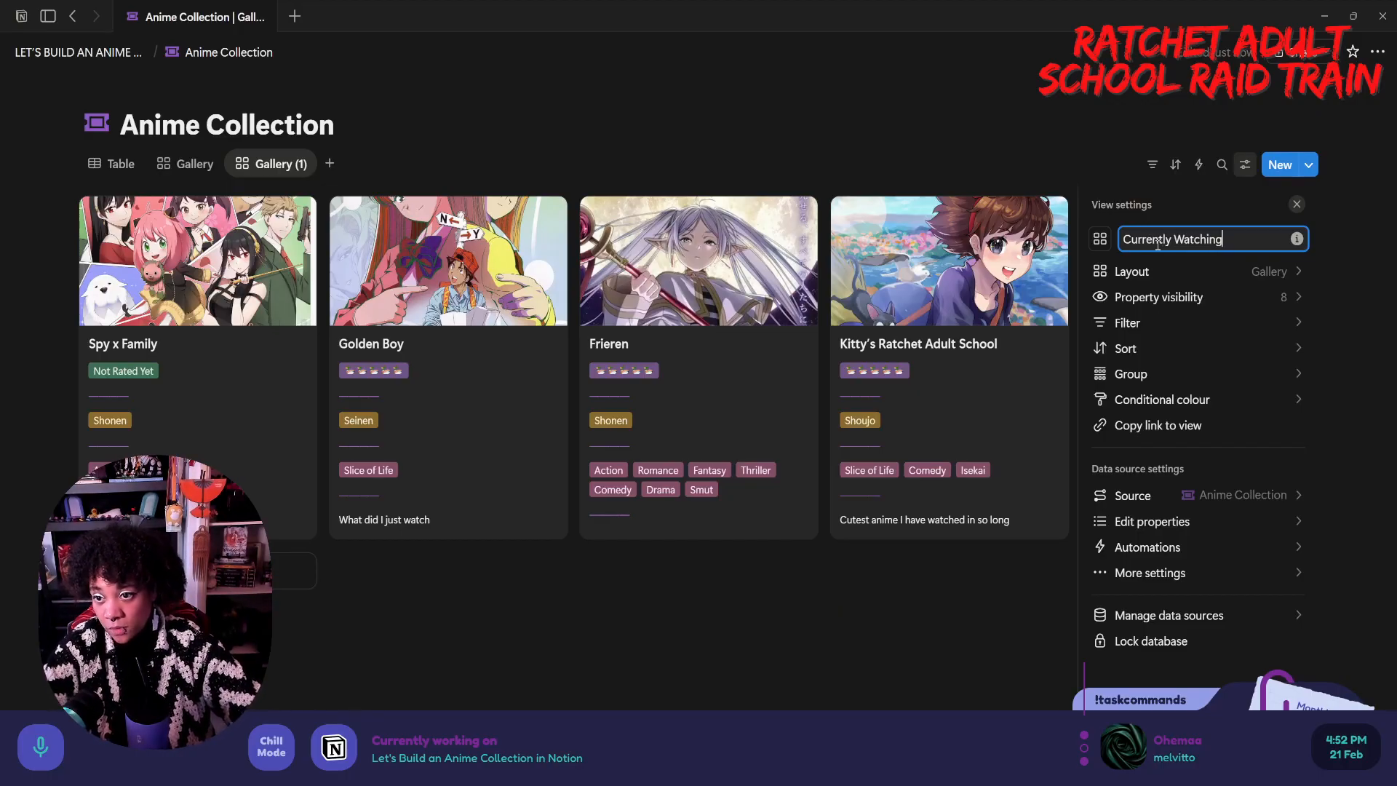
left_click(894, 606)
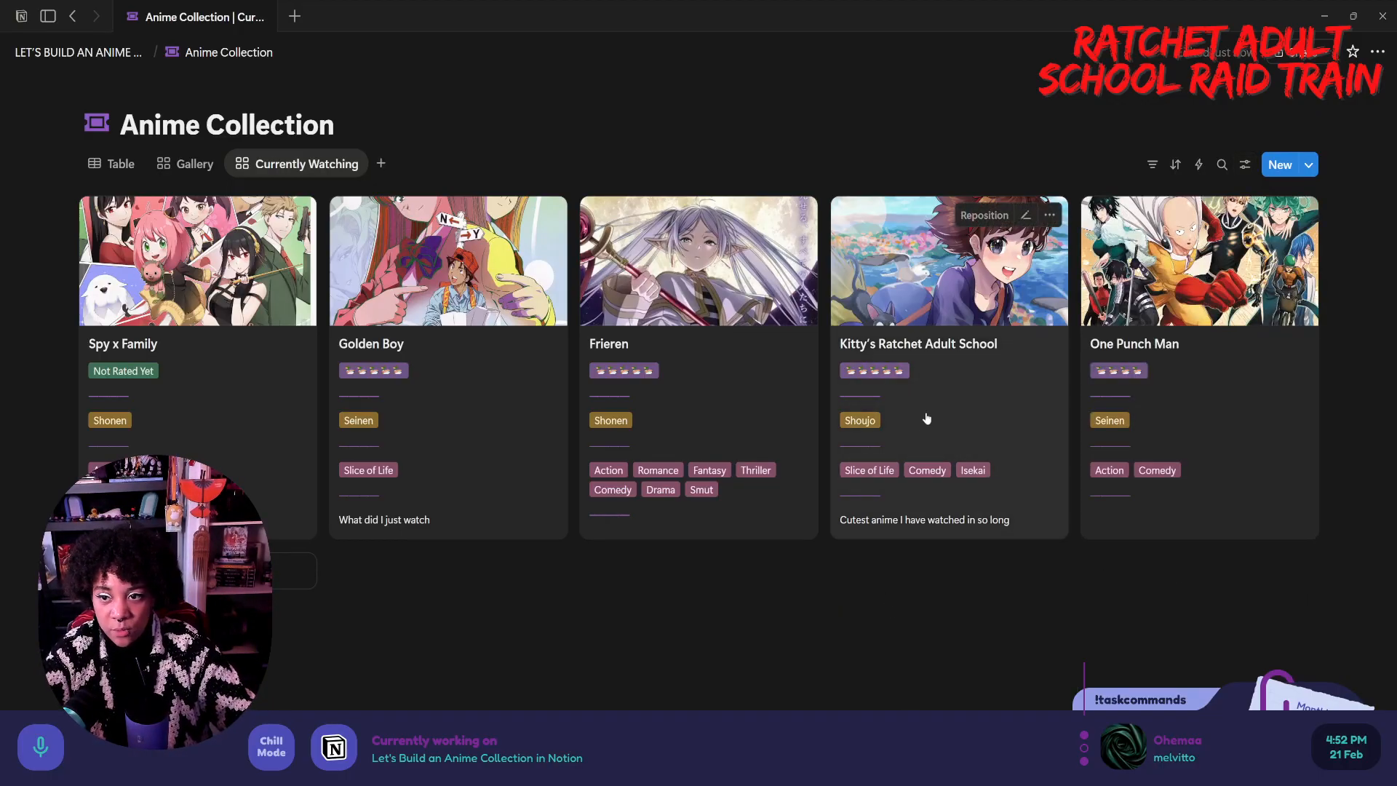
- Filter the Currently Watching view by Progress, limited to the In progress group with its Currently Watching status
left_click(1154, 166)
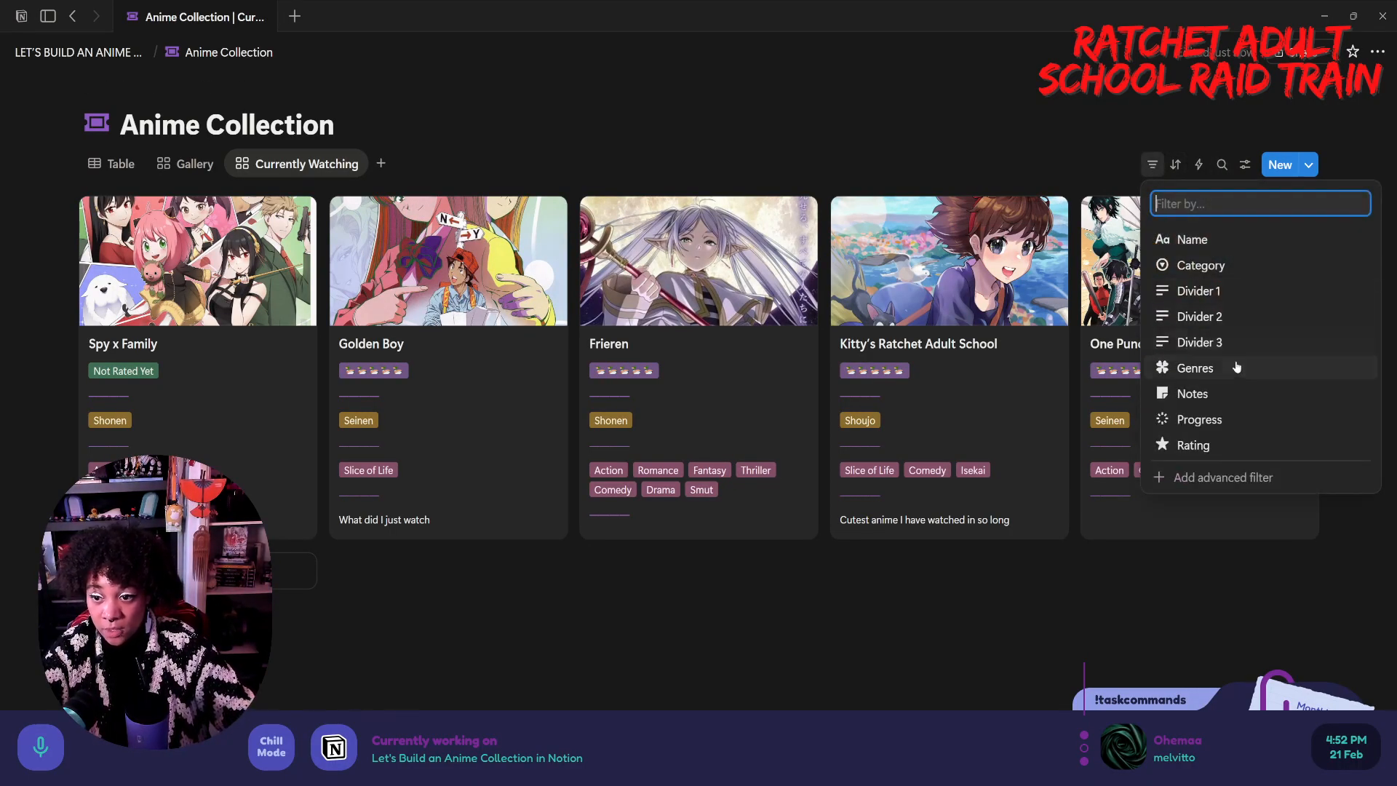
left_click(1196, 426)
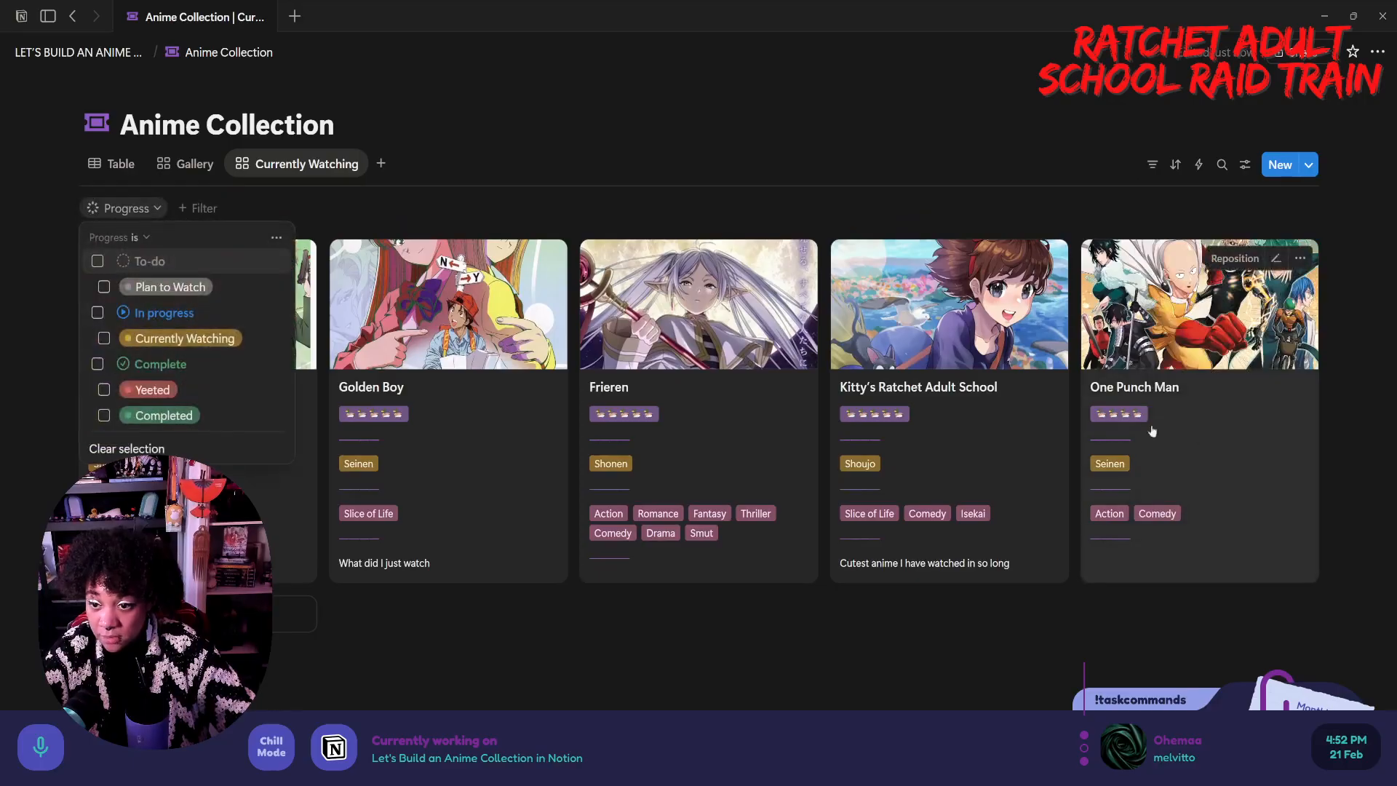
left_click(96, 312)
left_click(104, 337)
left_click(368, 425)
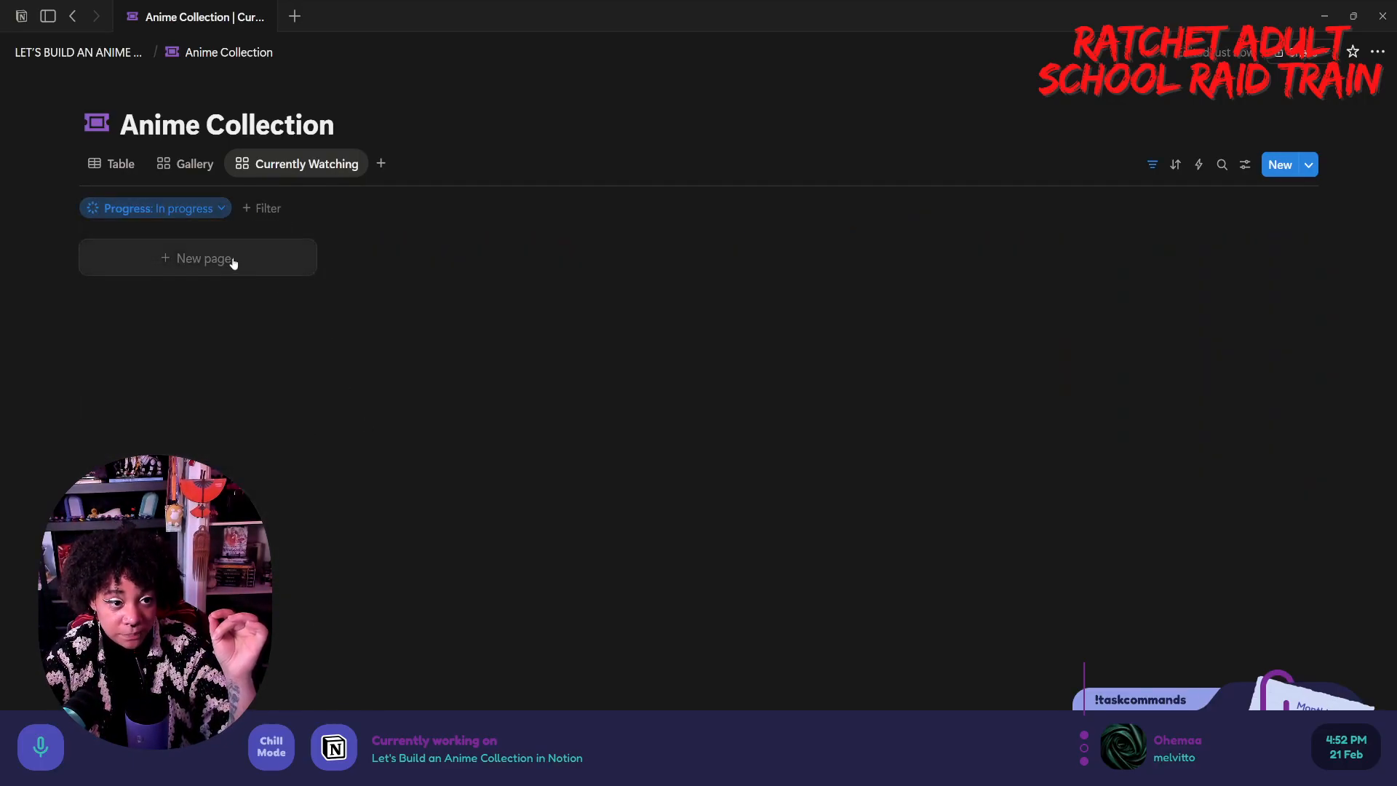
- In the table, set Progress to Currently Watching for One Punch Man and Kitty's Ratchet Adult School, and to Yeeted for Spy x Family
left_click(185, 163)
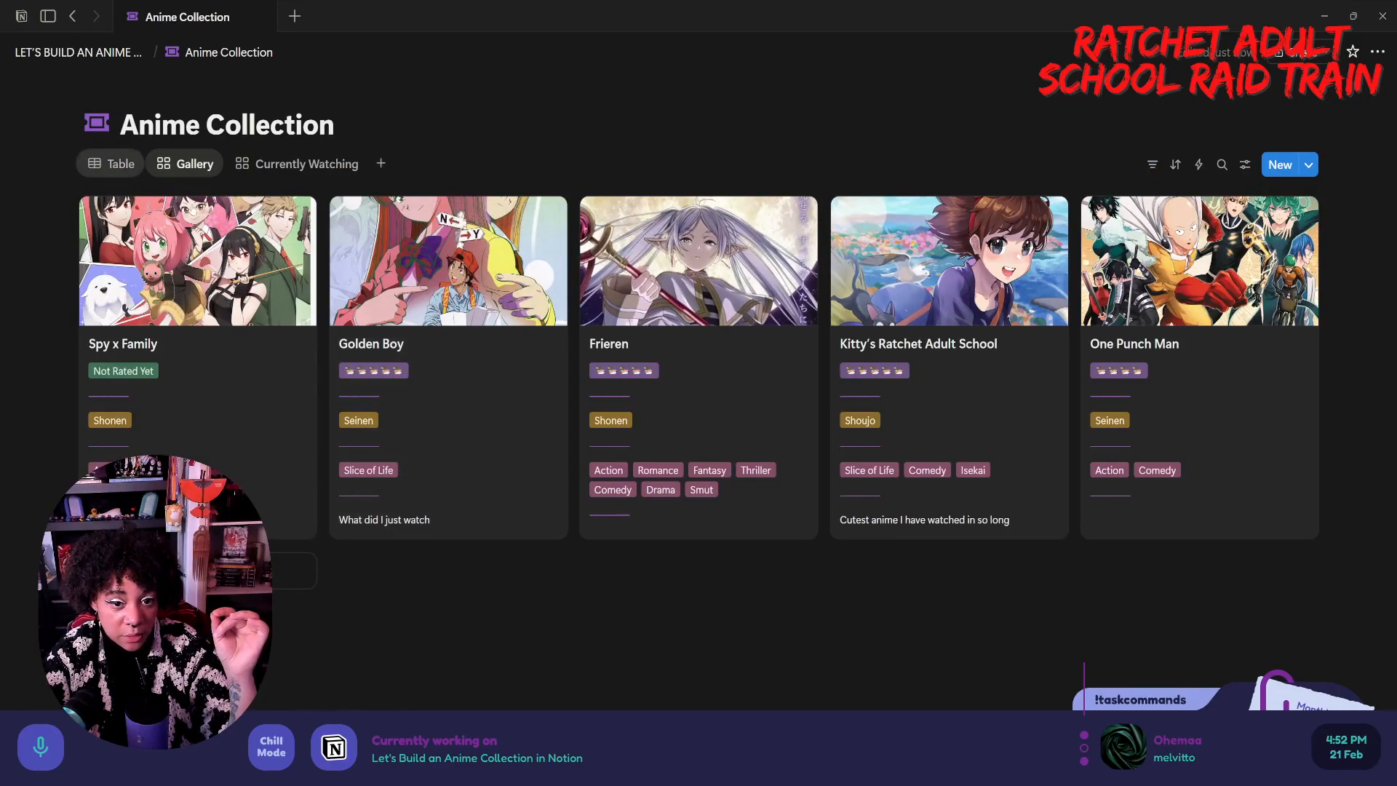
left_click(113, 164)
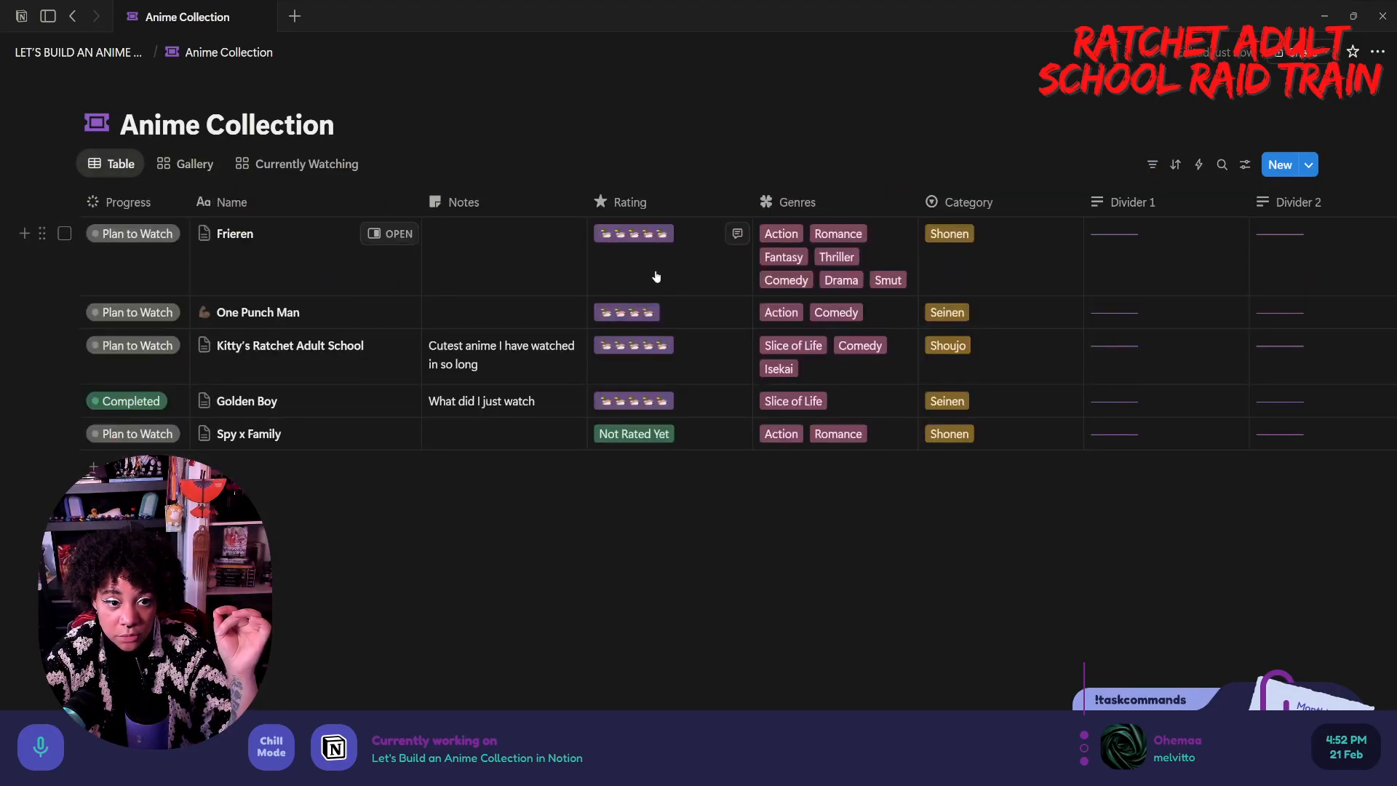
scroll(655, 276, "right", 4)
scroll(656, 275, "left", 4)
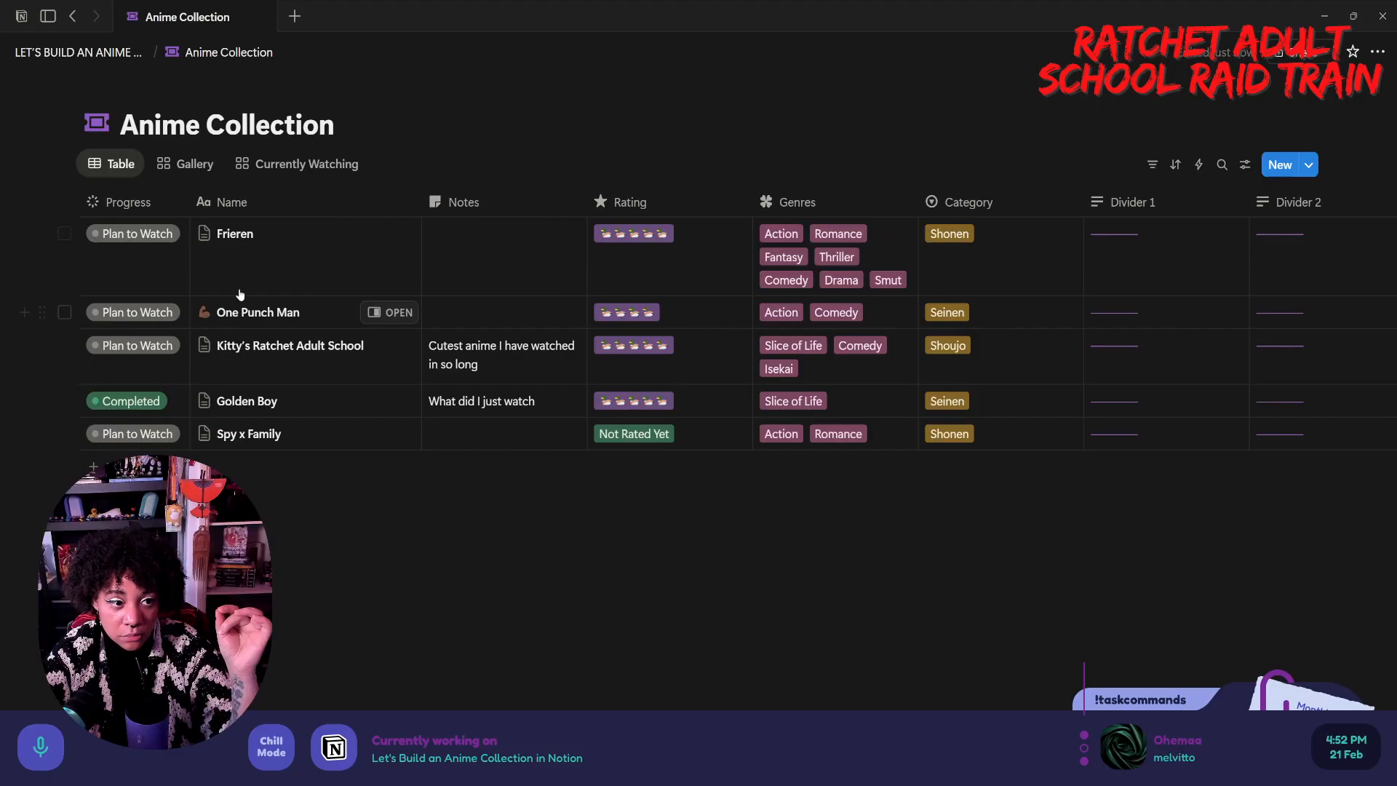
left_click(99, 313)
left_click(138, 434)
left_click(131, 345)
left_click(138, 467)
left_click(163, 442)
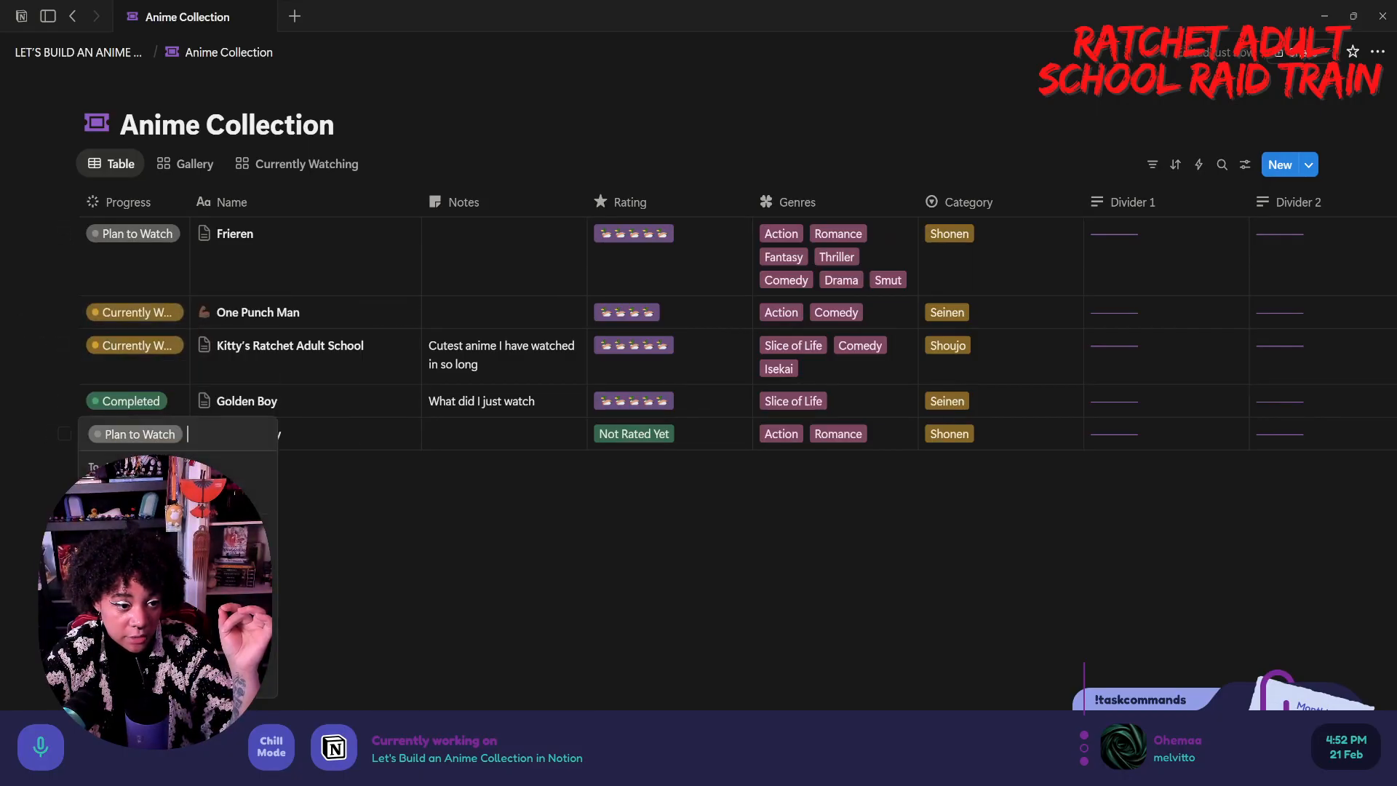
key("Escape")
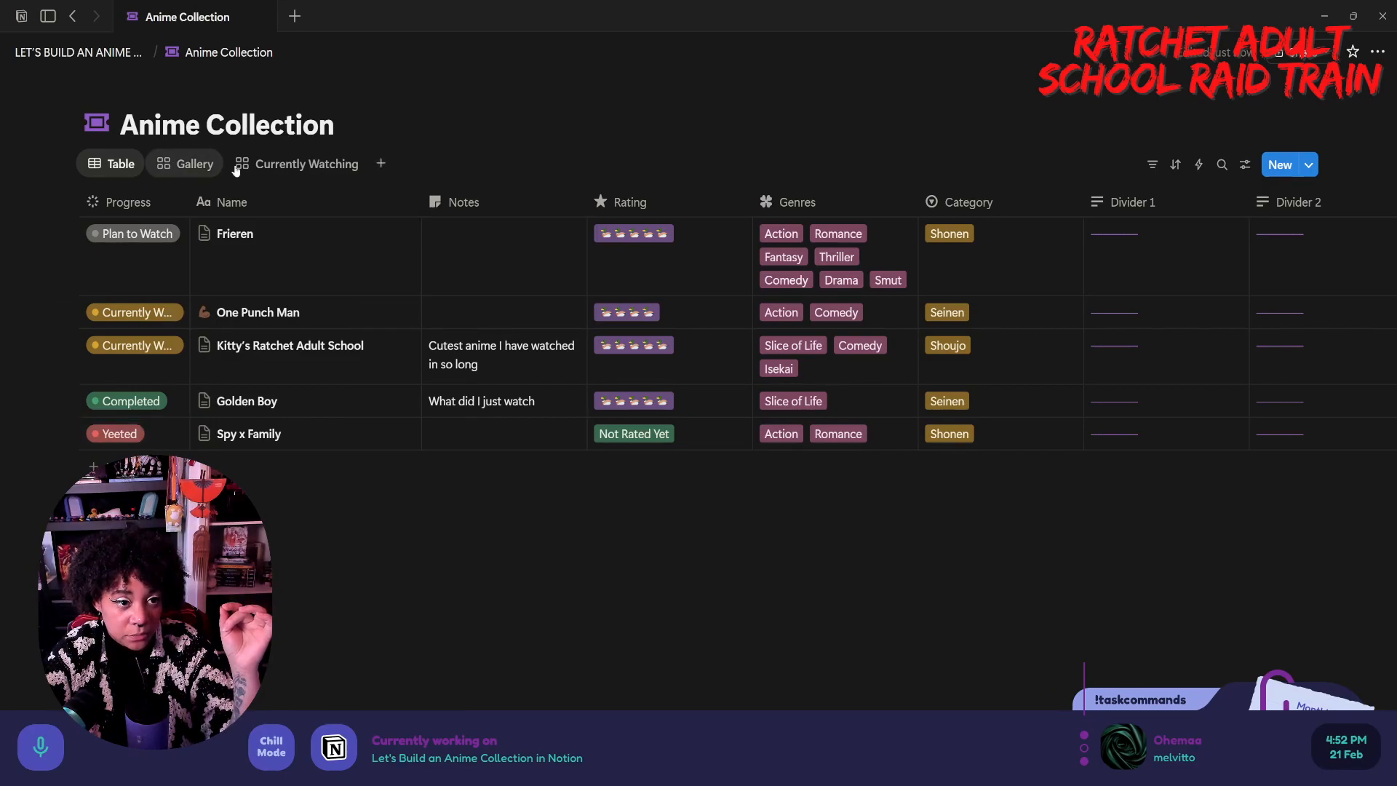
- Duplicate the Currently Watching view and name the copy Completed
left_click(298, 164)
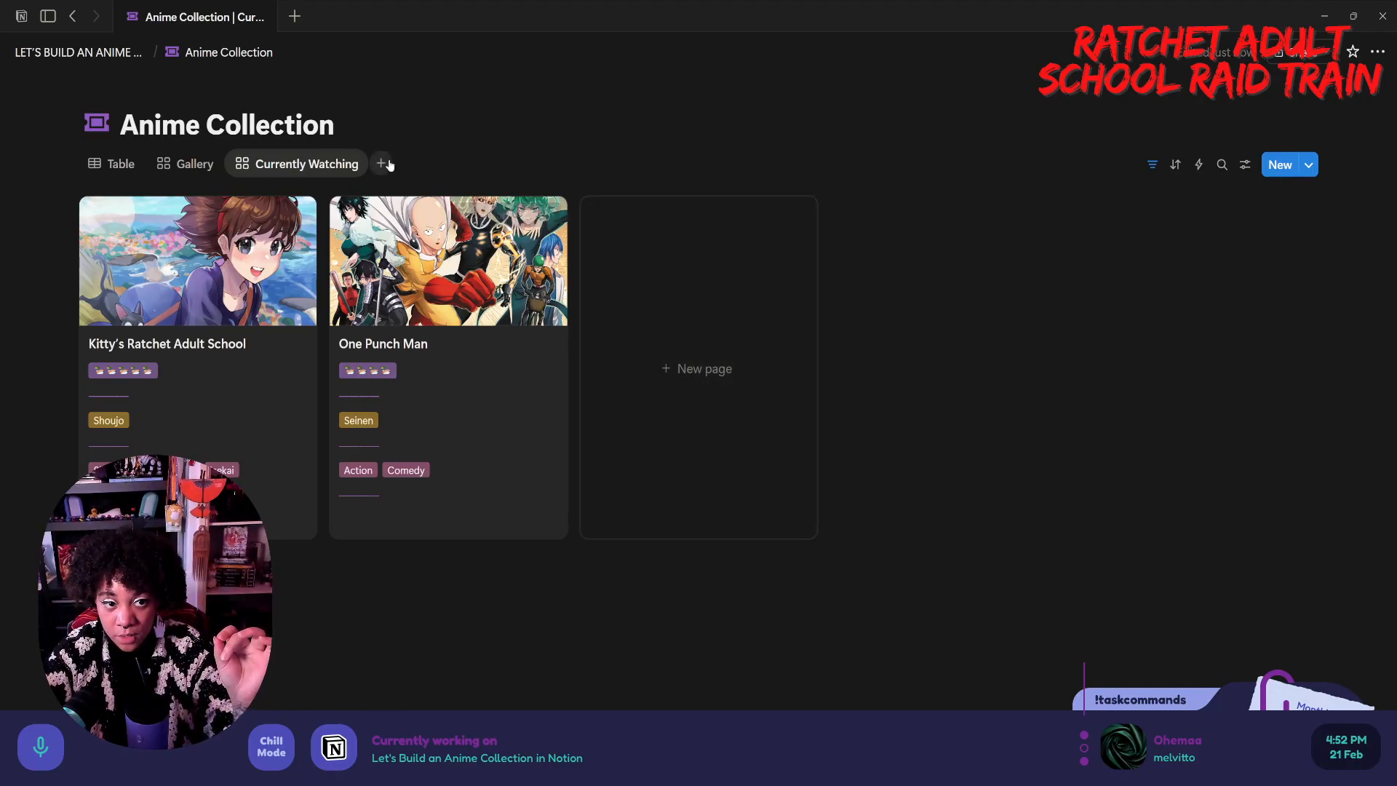
left_click(315, 165)
left_click(315, 312)
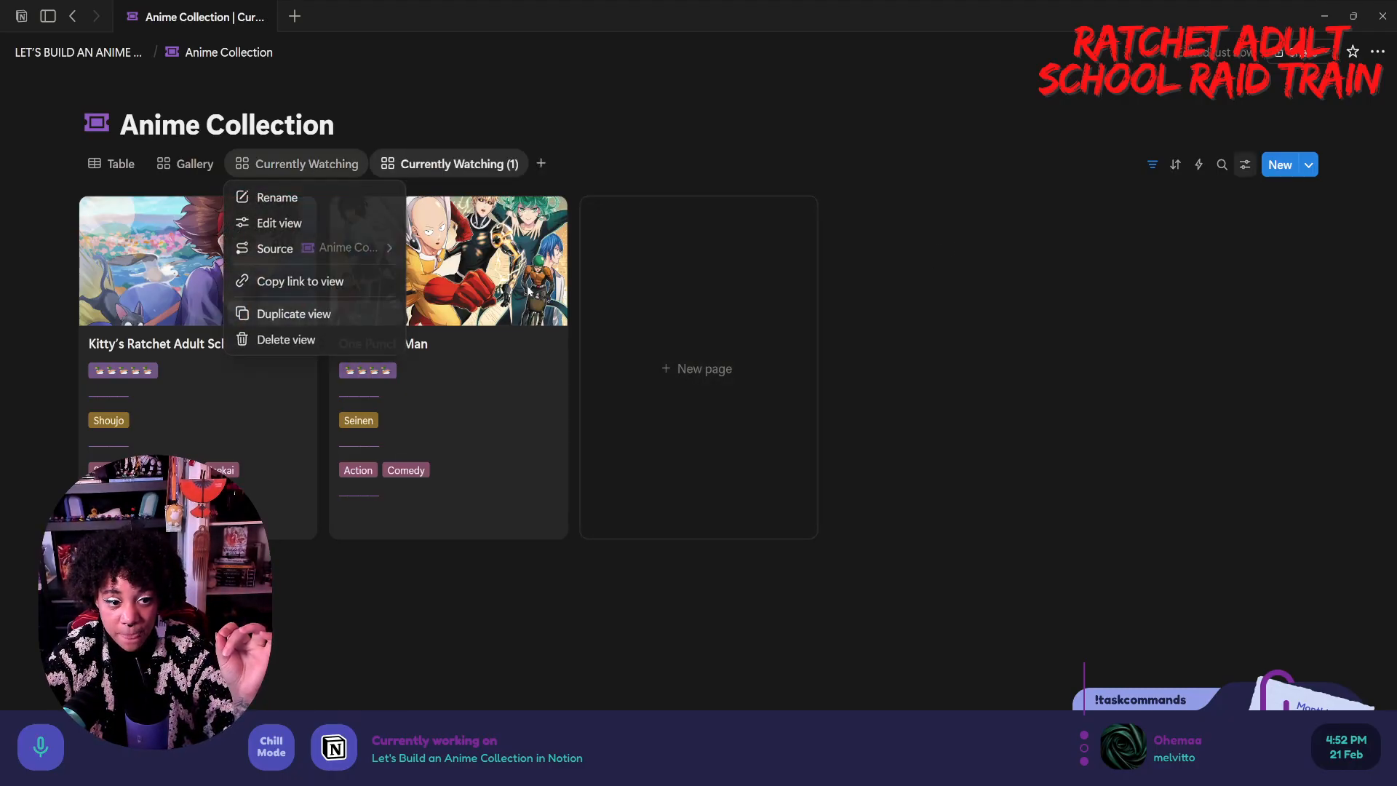
triple_click(1156, 237)
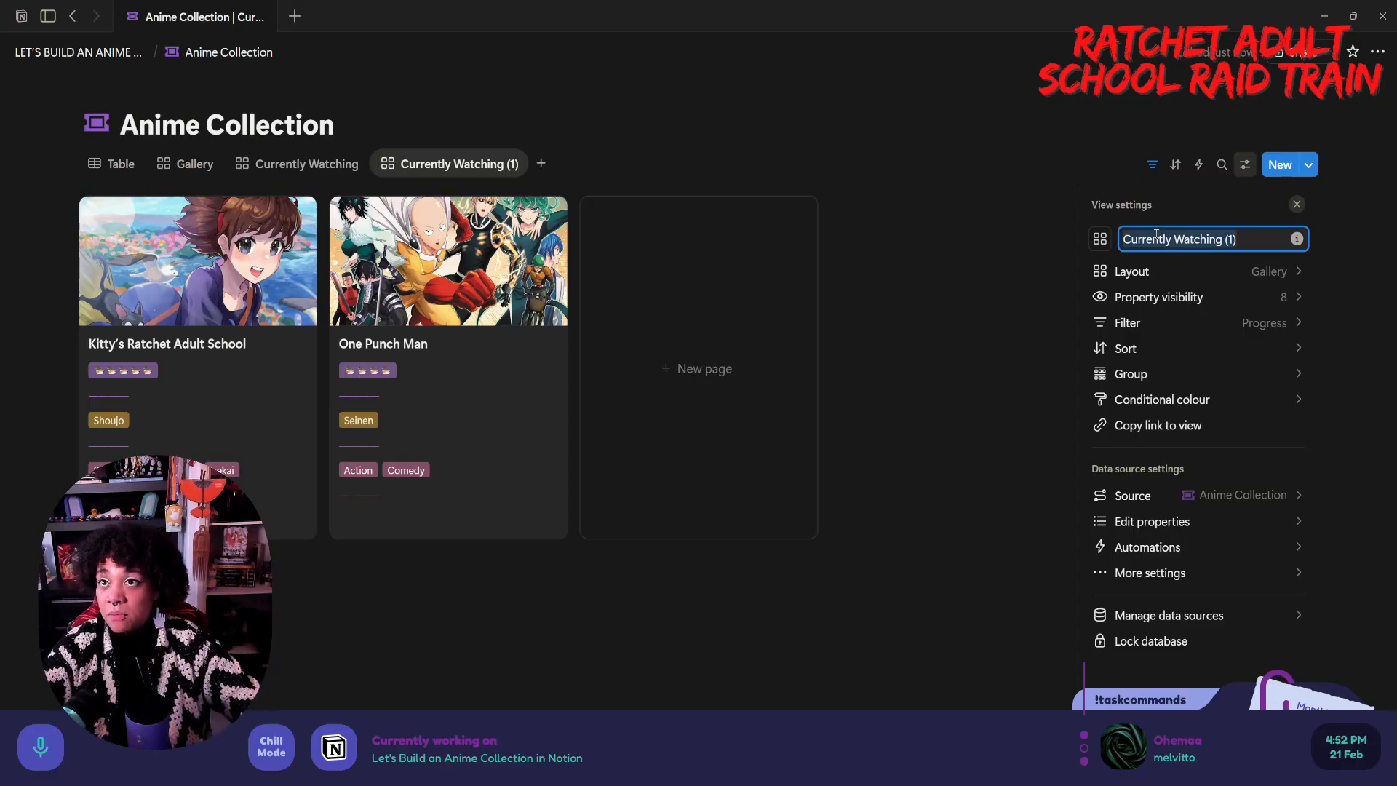
type("Completed")
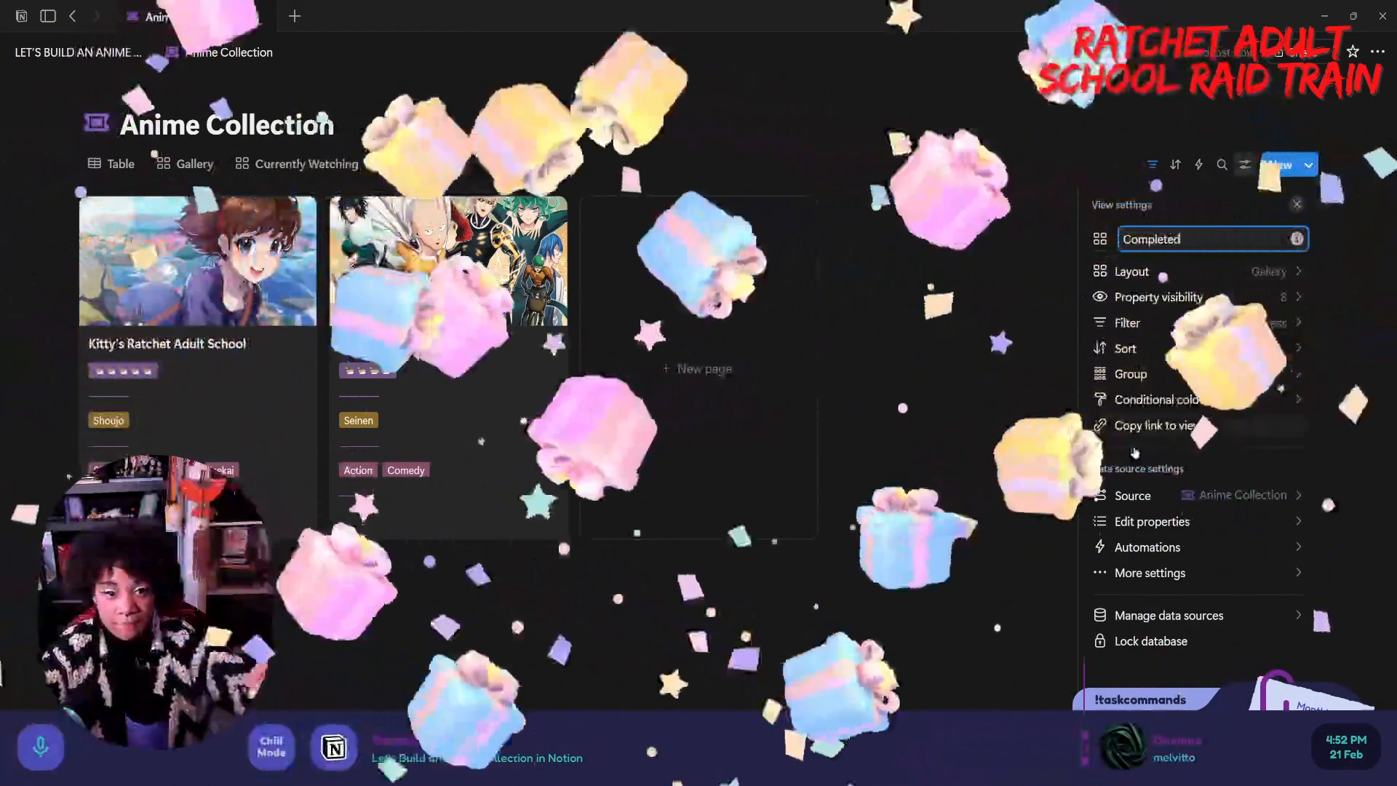
left_click(858, 688)
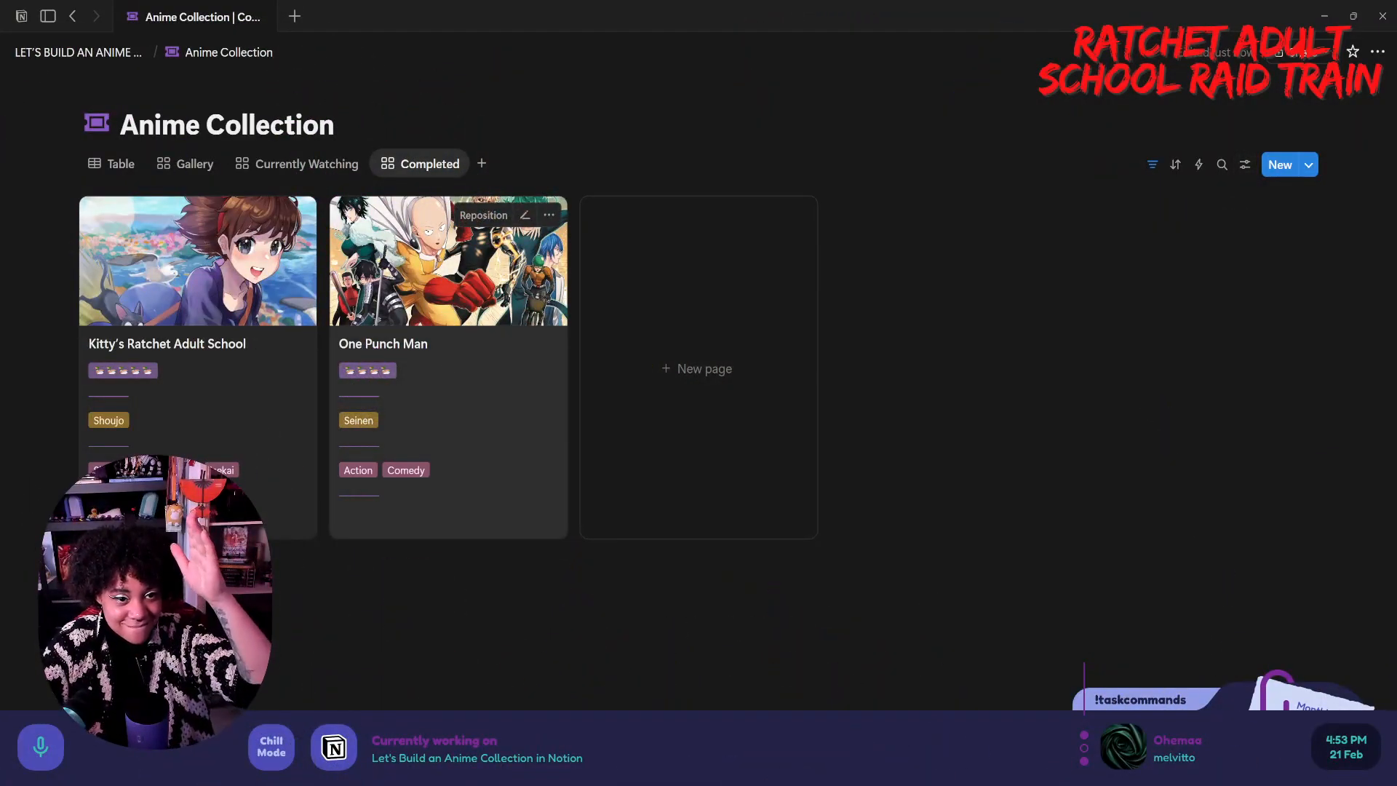
- Change the Completed view's Progress filter to only the Completed status
left_click(425, 164)
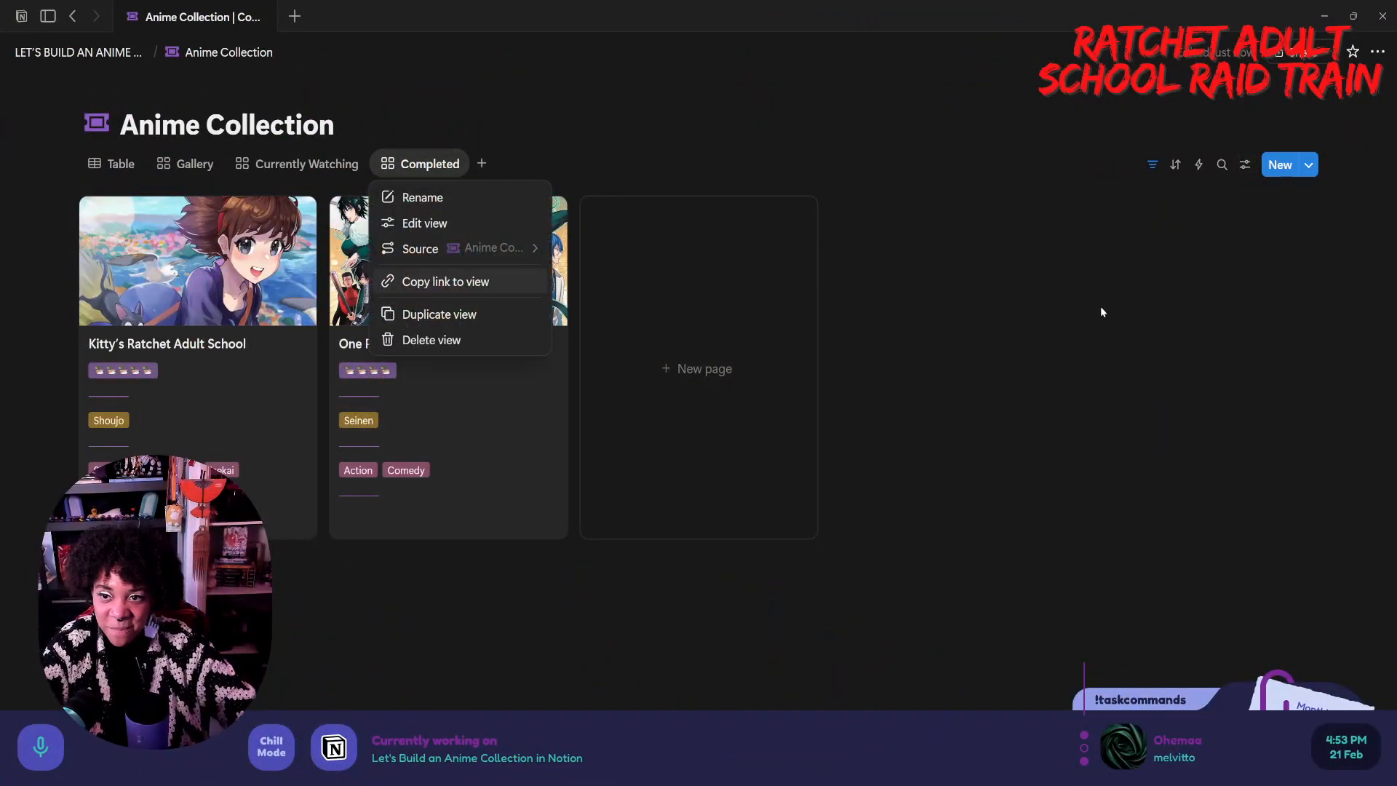
left_click(1169, 204)
left_click(1152, 165)
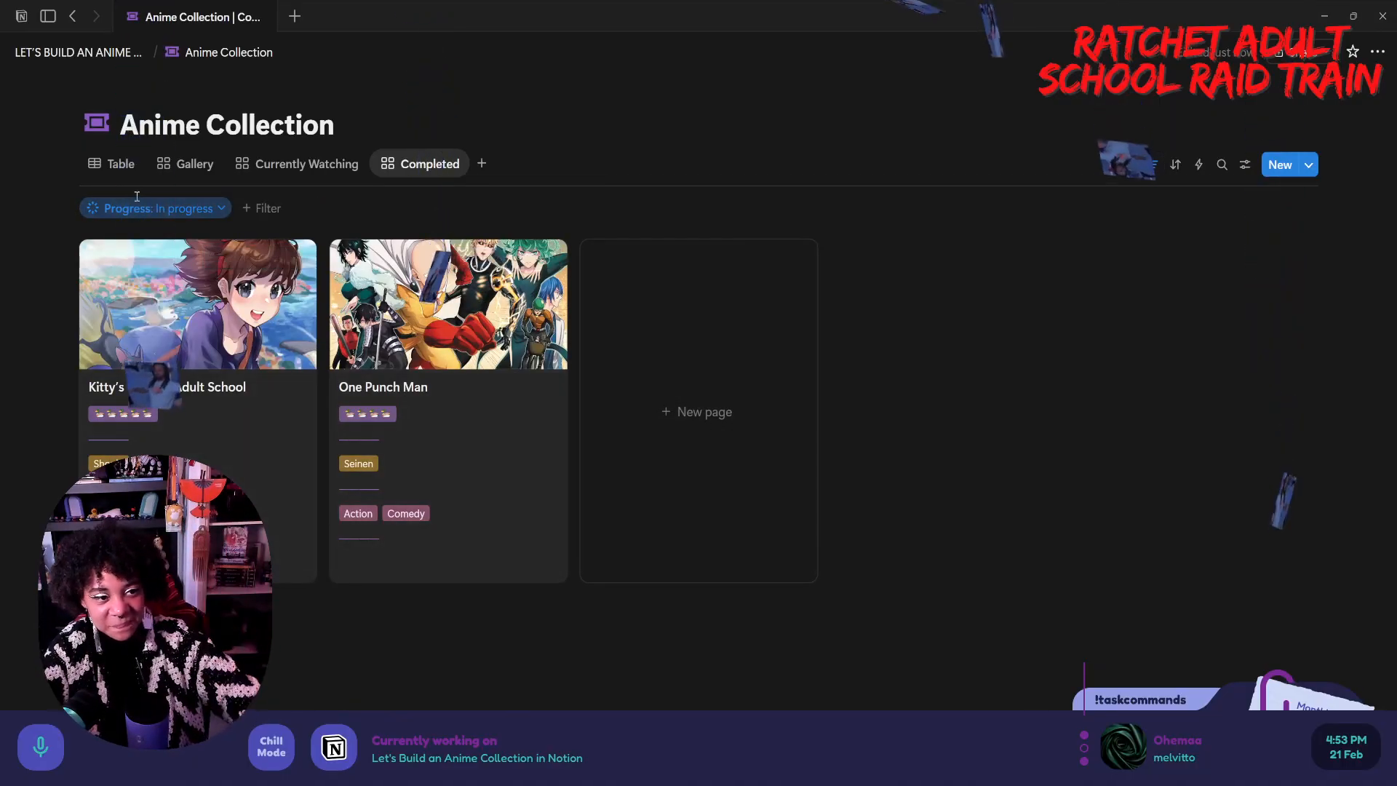
left_click(156, 208)
left_click(105, 390)
left_click(104, 393)
left_click(104, 415)
left_click(97, 312)
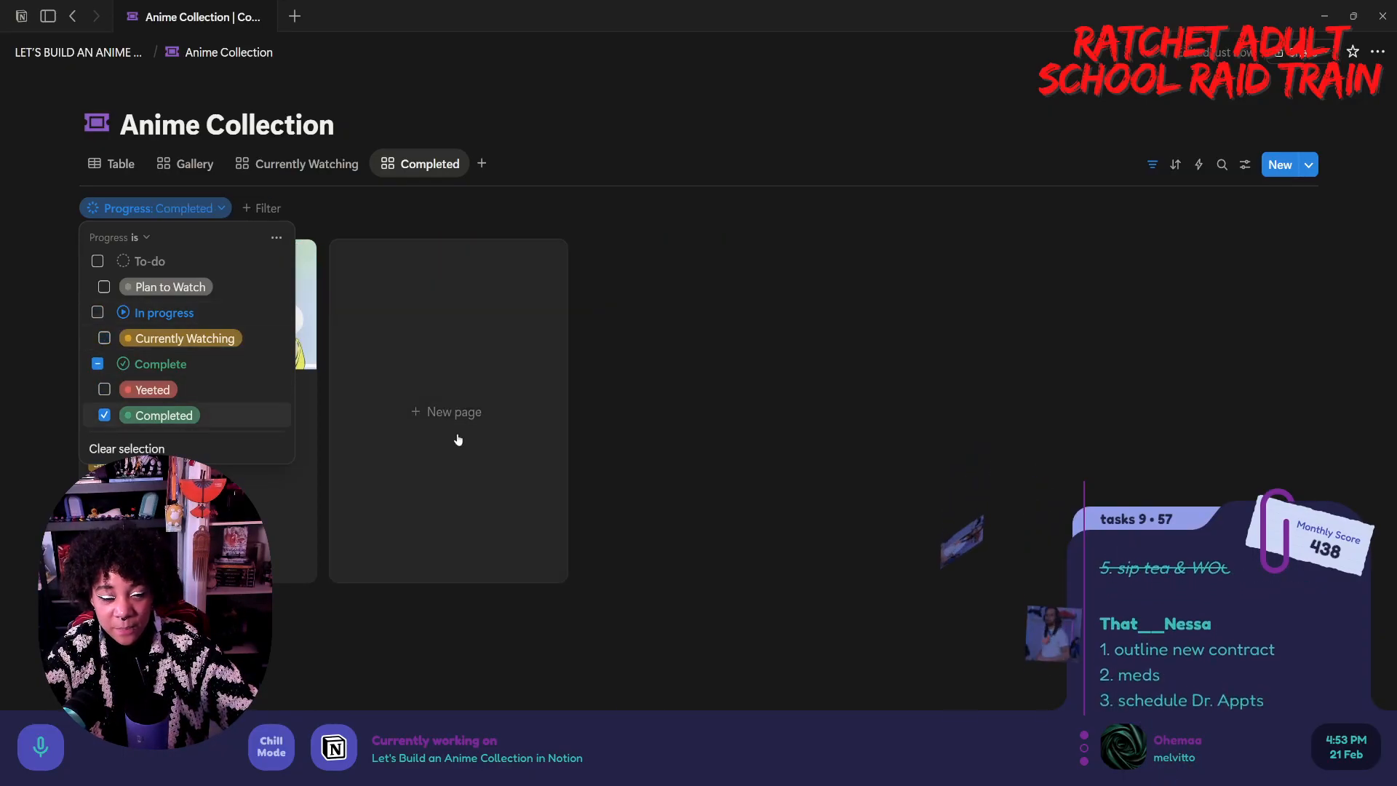
left_click(1042, 534)
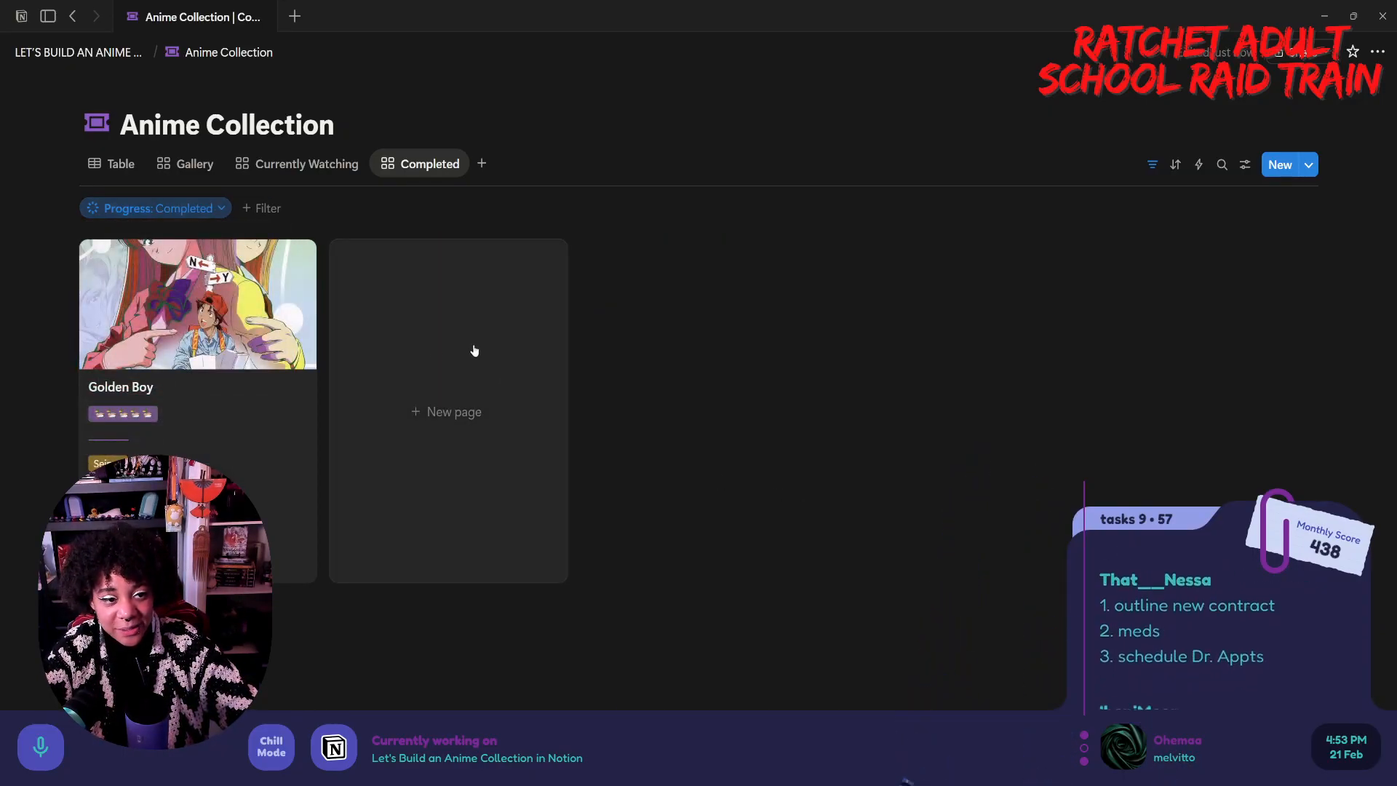
- Hide the Completed view's filter bar and look through the Currently Watching and Gallery views
left_click(1152, 166)
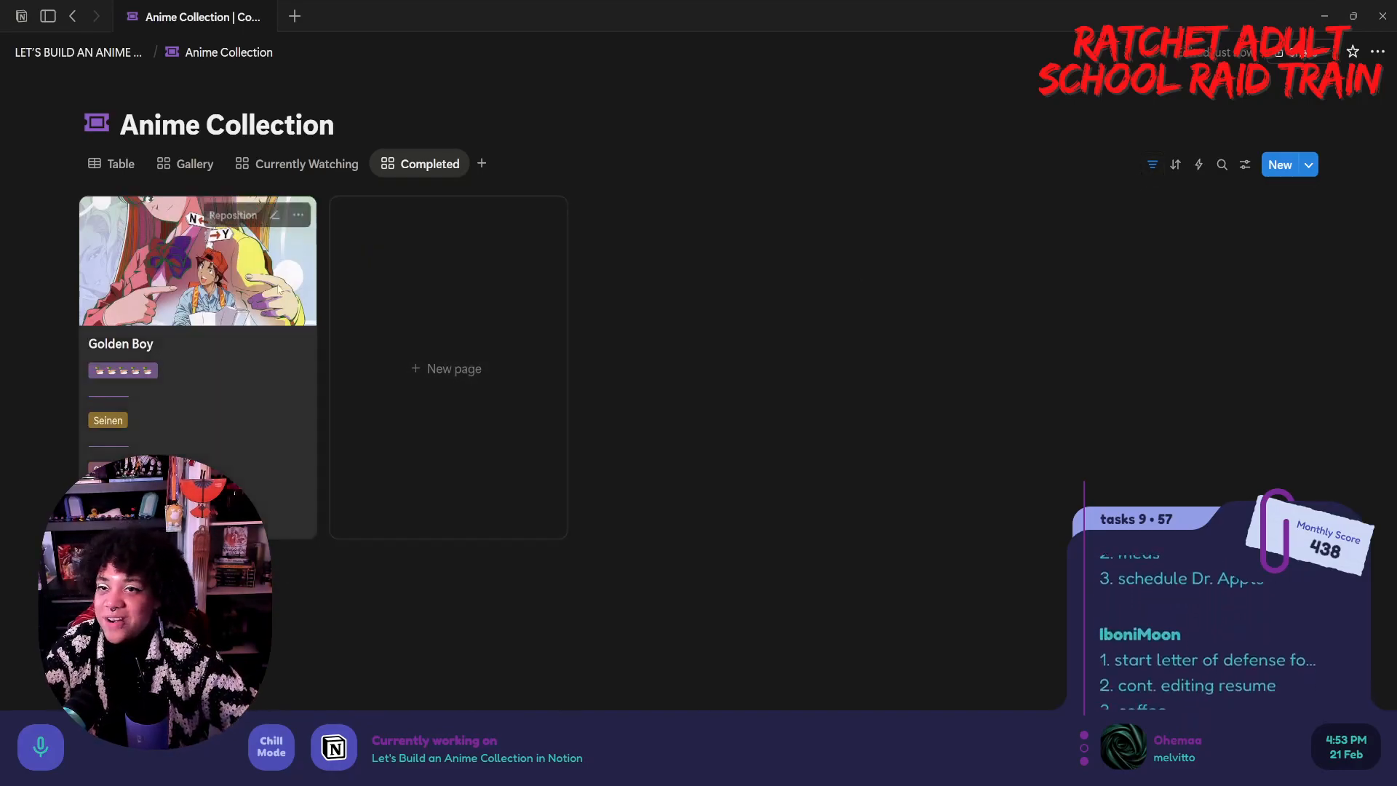
left_click(303, 165)
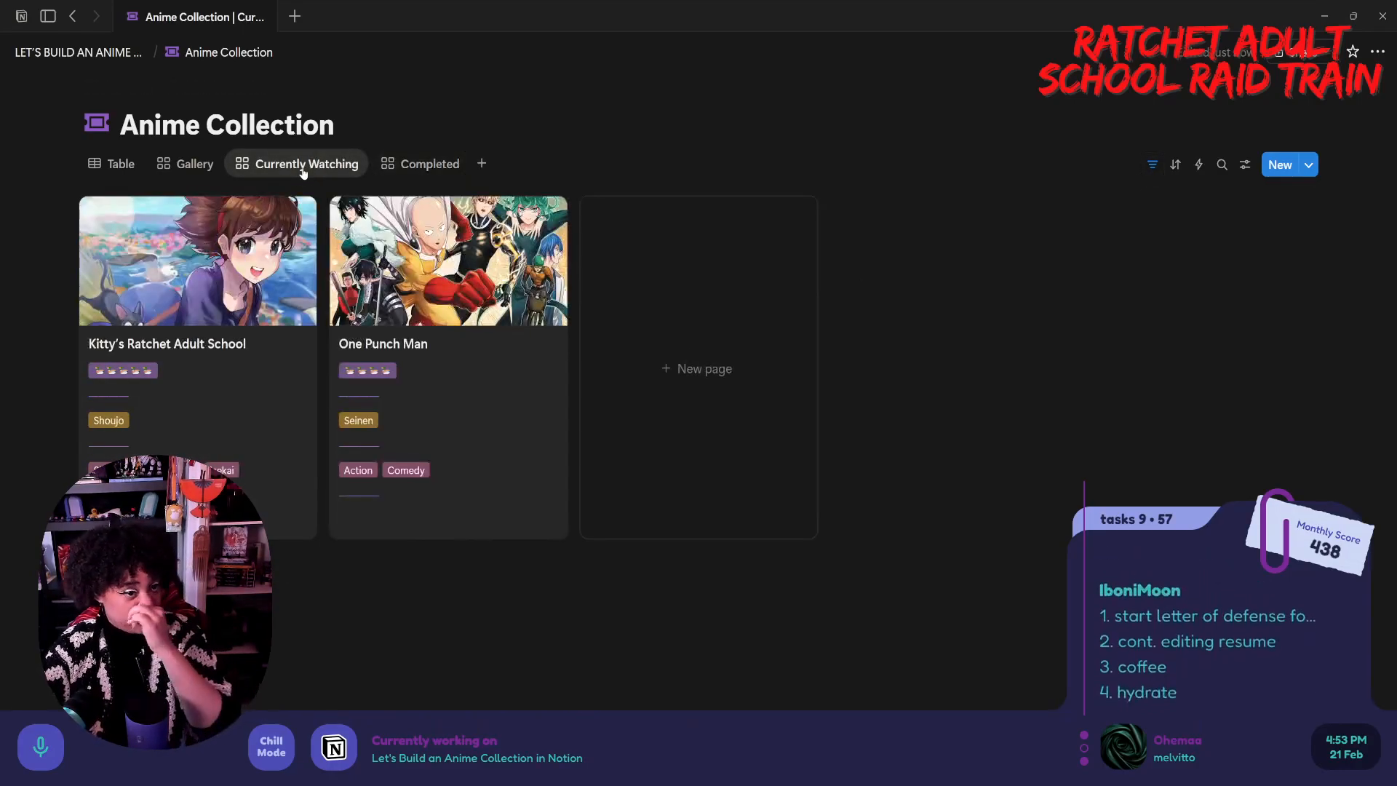
left_click(210, 172)
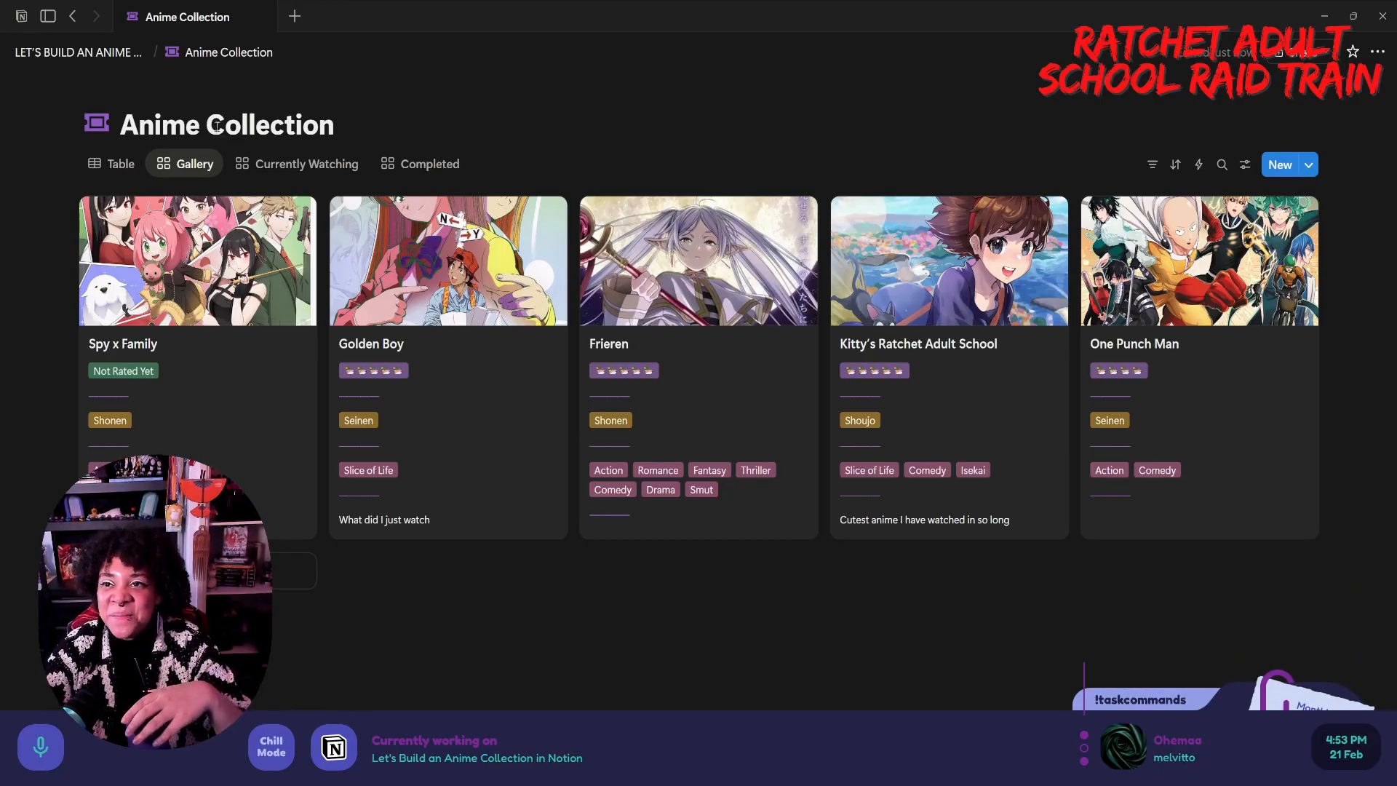
left_click(291, 173)
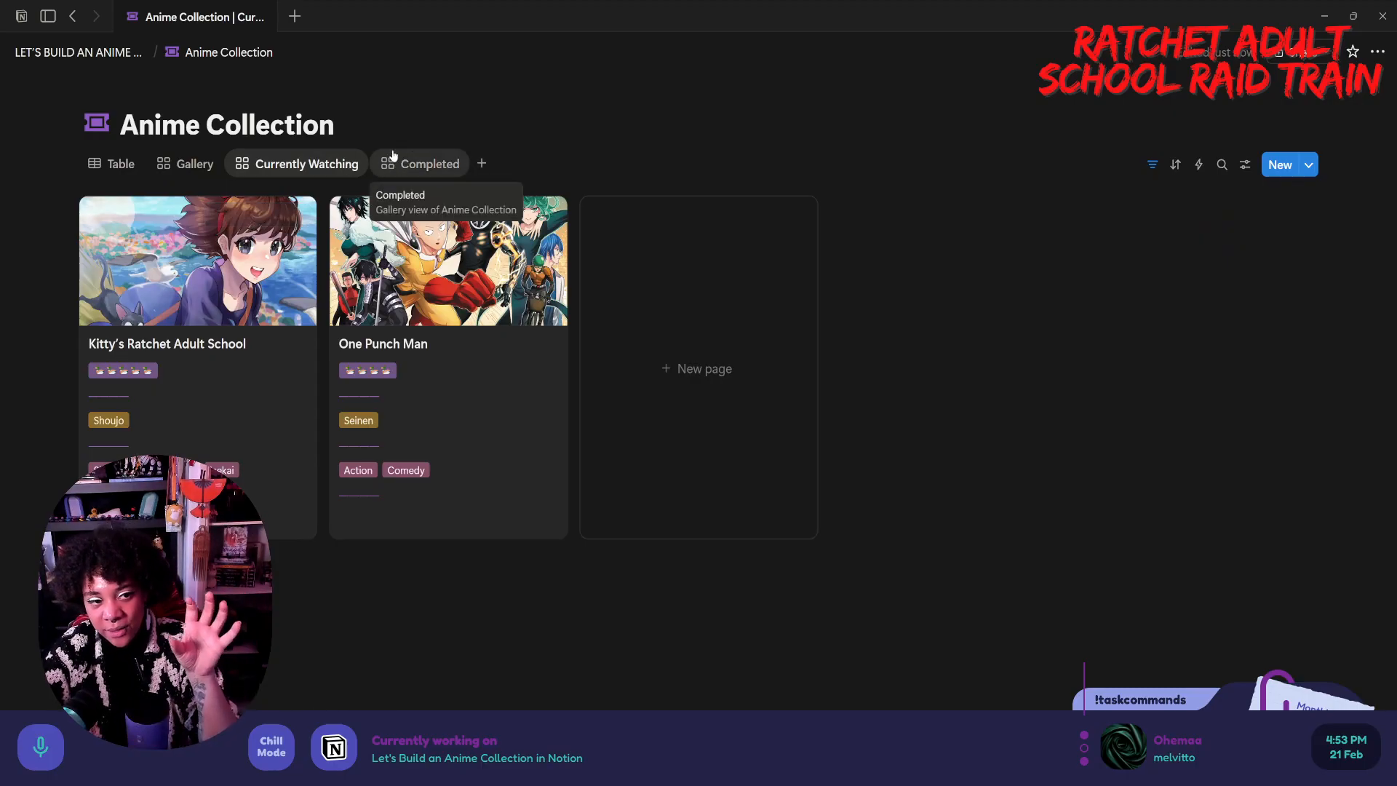
- Move the Table view behind Completed so it is the last view, and return to the Currently Watching view
left_click(122, 166)
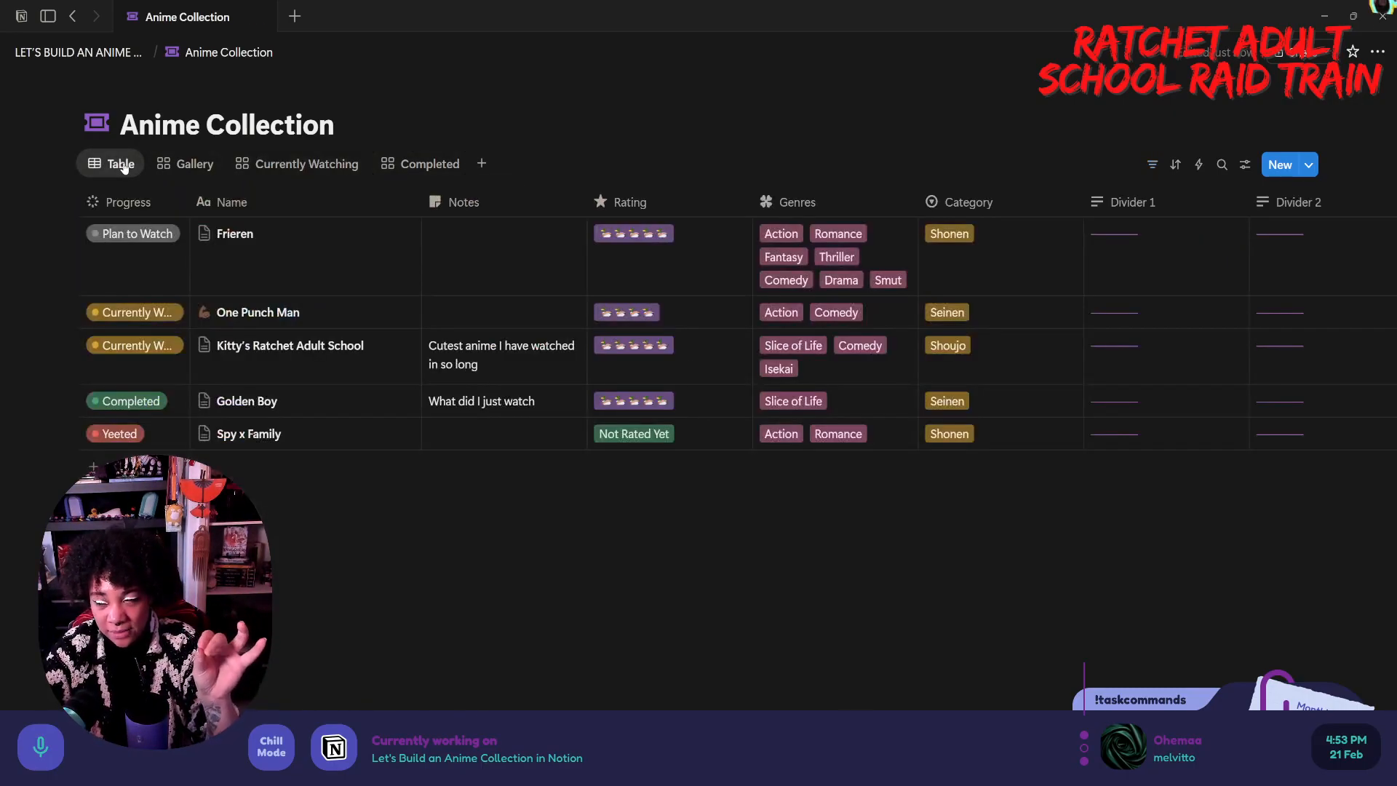
left_click_drag(122, 165, 421, 161)
left_click(237, 163)
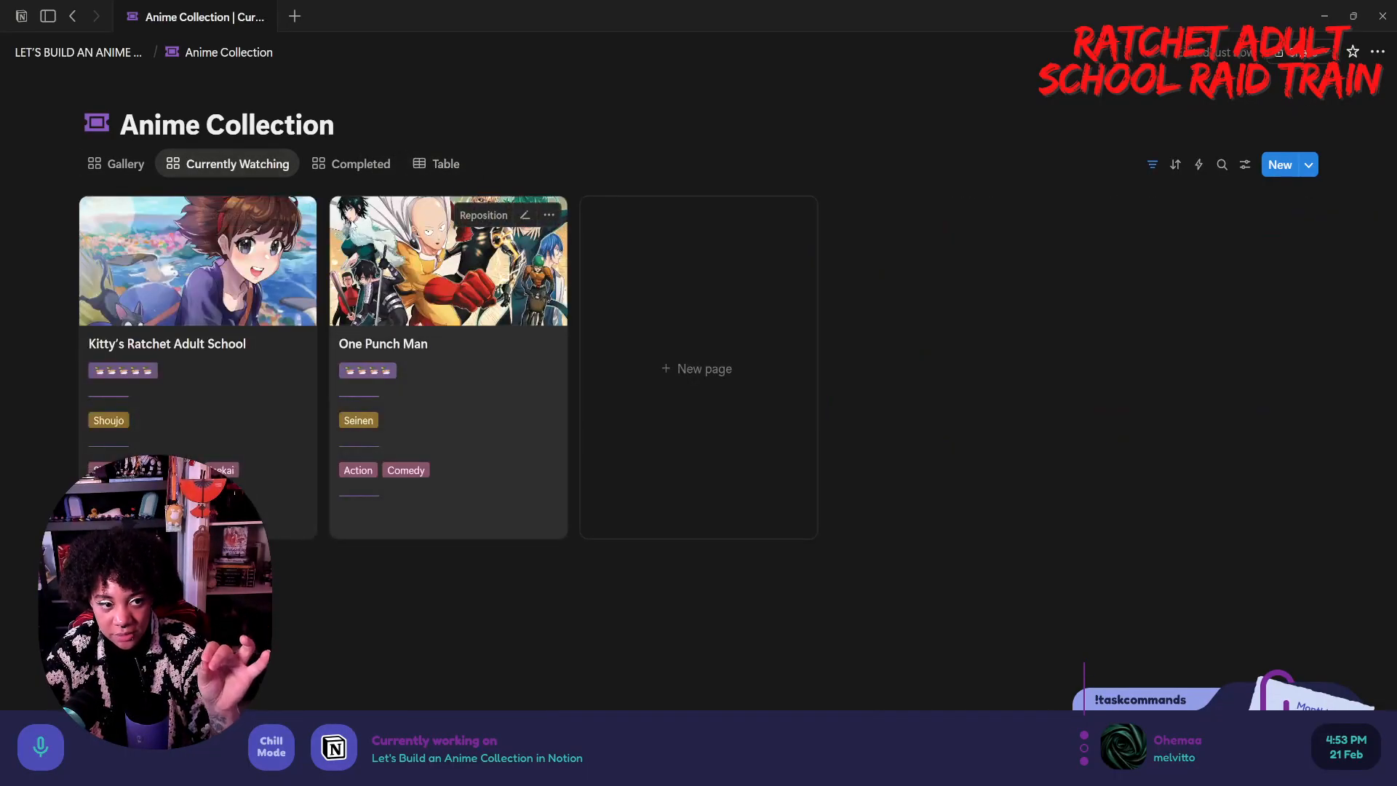
left_click(123, 165)
left_click(190, 166)
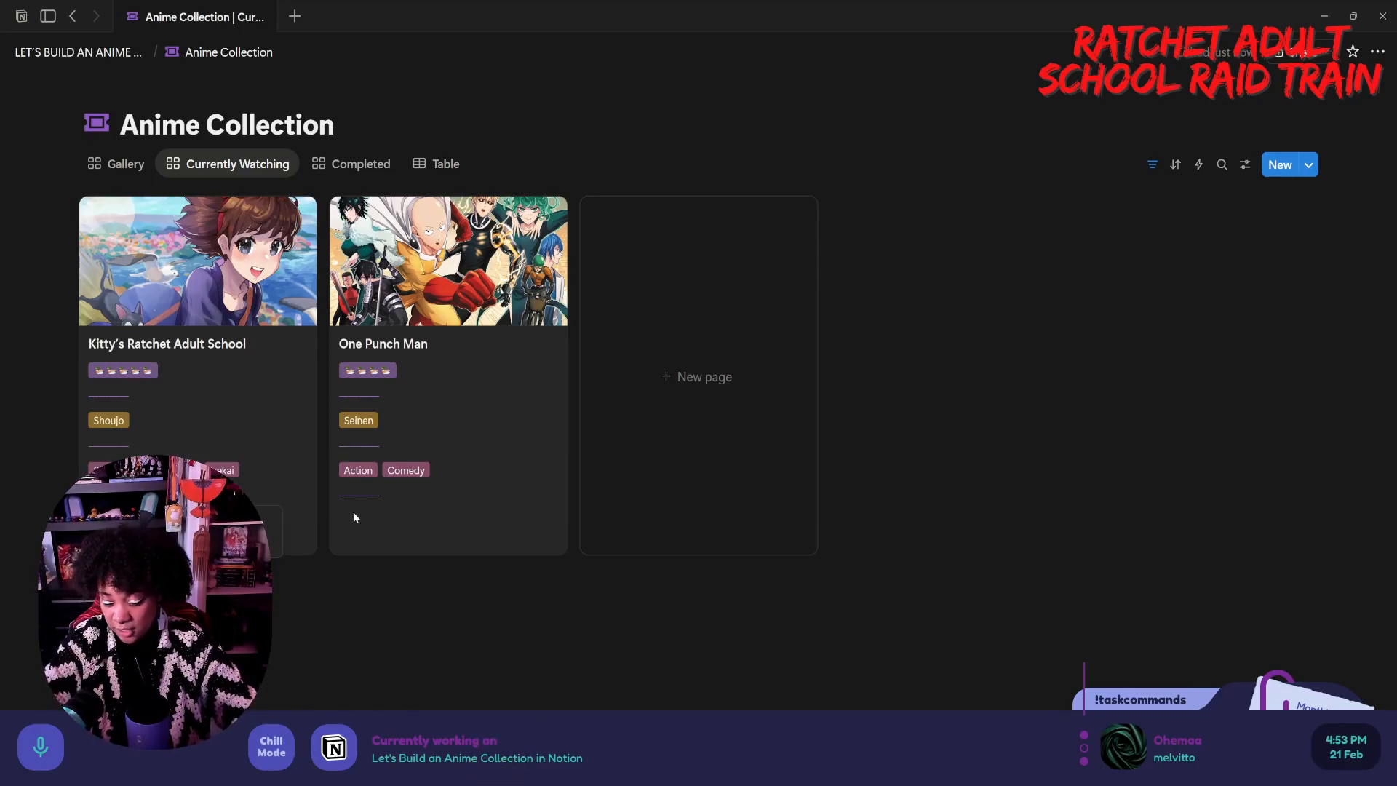
- Change One Punch Man's Rating to the two-icon option directly on its card in the Currently Watching view
left_click(384, 372)
left_click(384, 458)
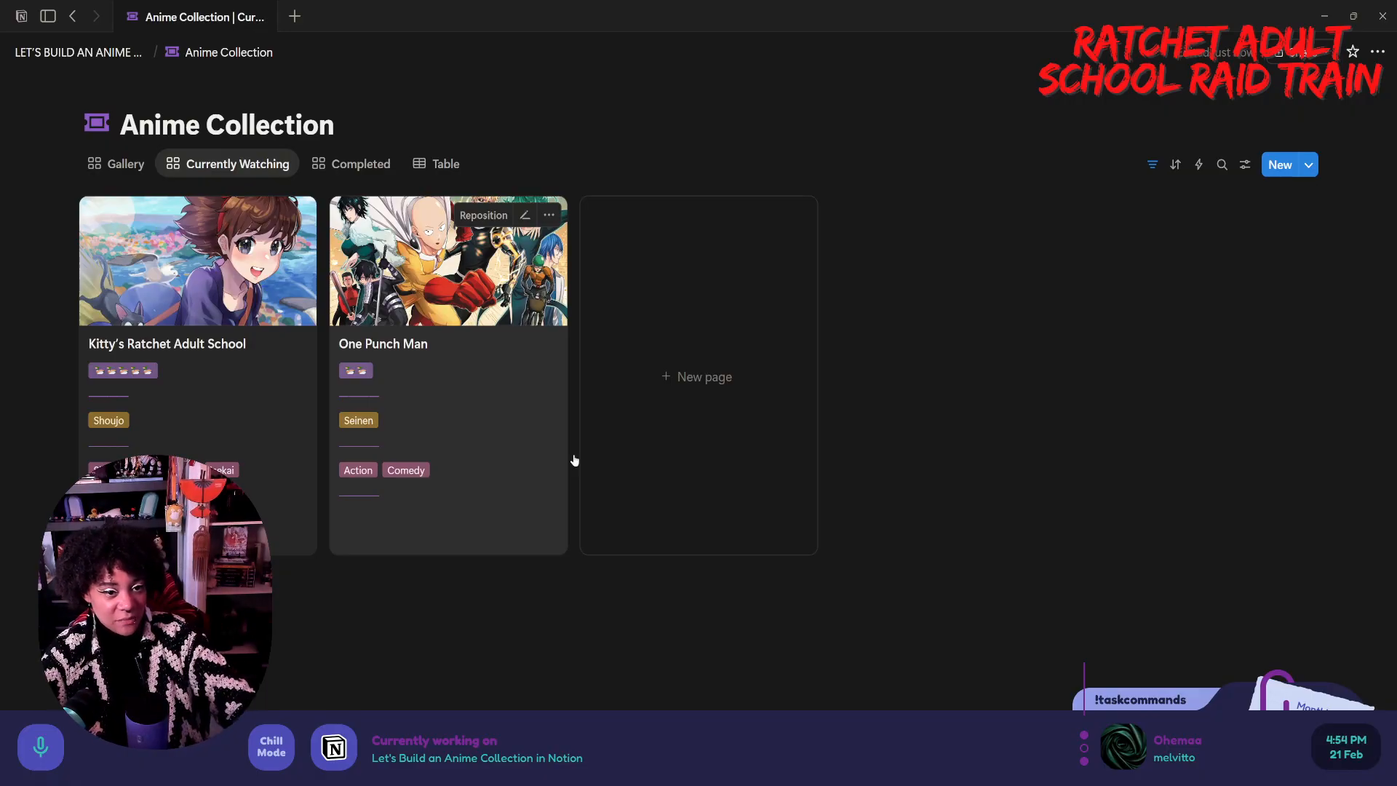
- Edit the default New page template so its Notes property reads "What do you think of it?" in italics, and close the template
left_click(1307, 165)
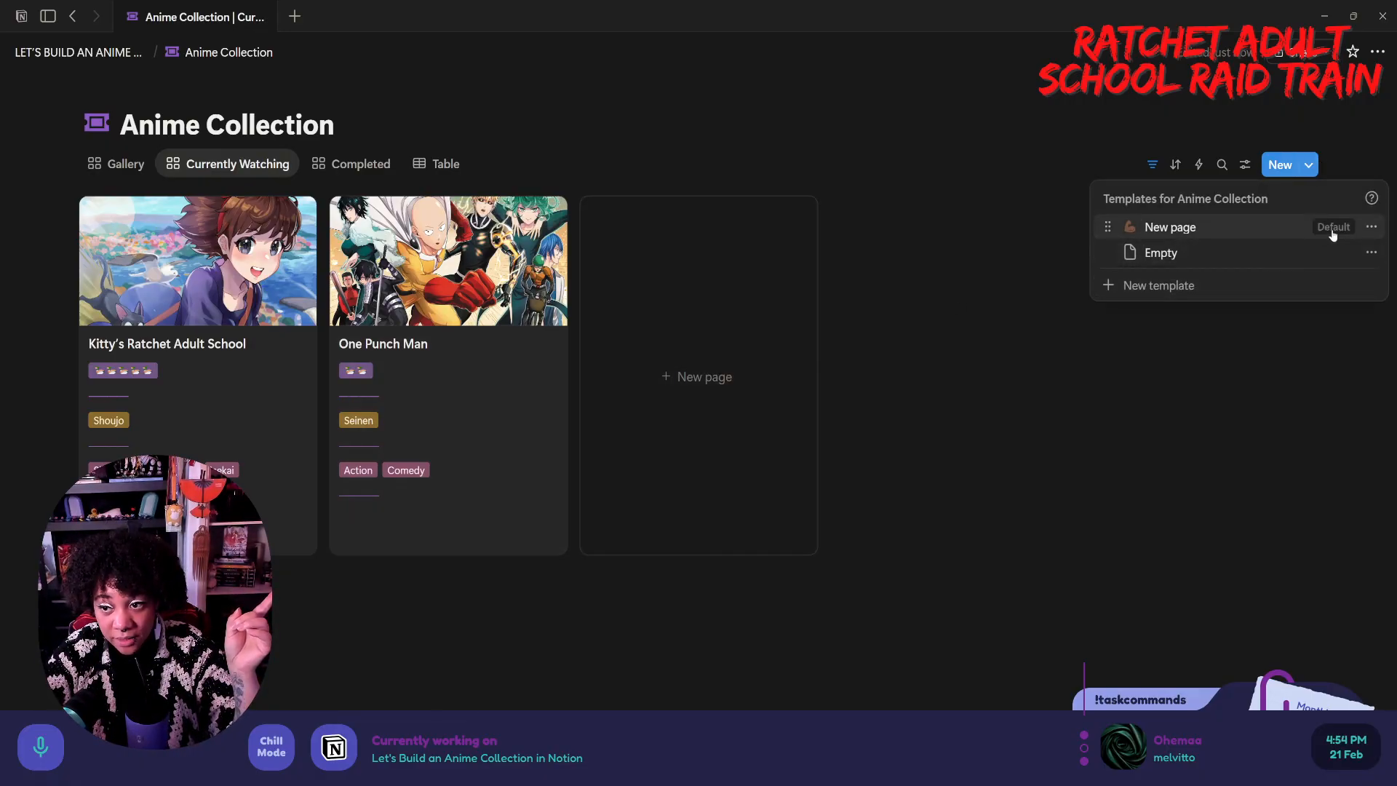
left_click(1371, 227)
left_click(1286, 288)
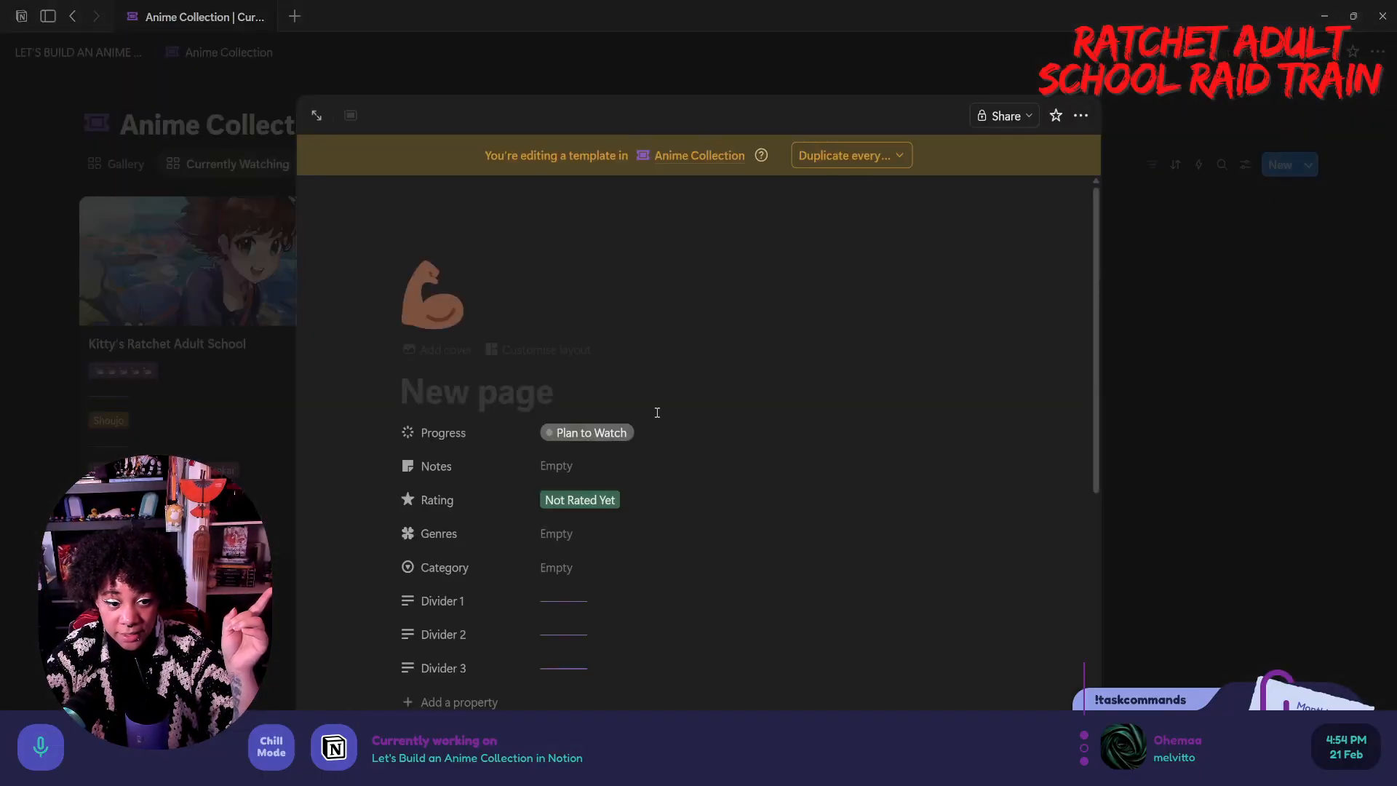
left_click(636, 470)
type("What do you")
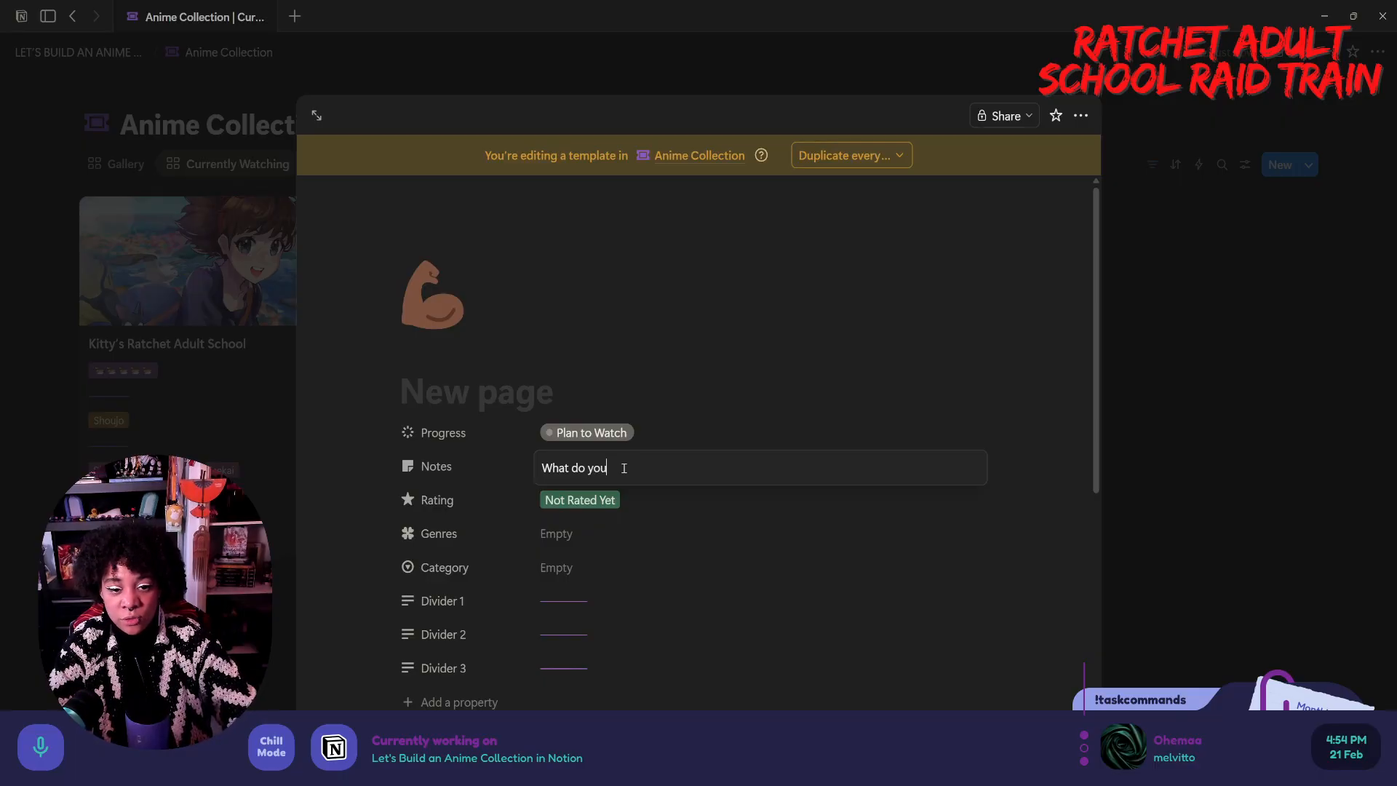
type(" think of it?")
key("ctrl+a")
key("ctrl+i")
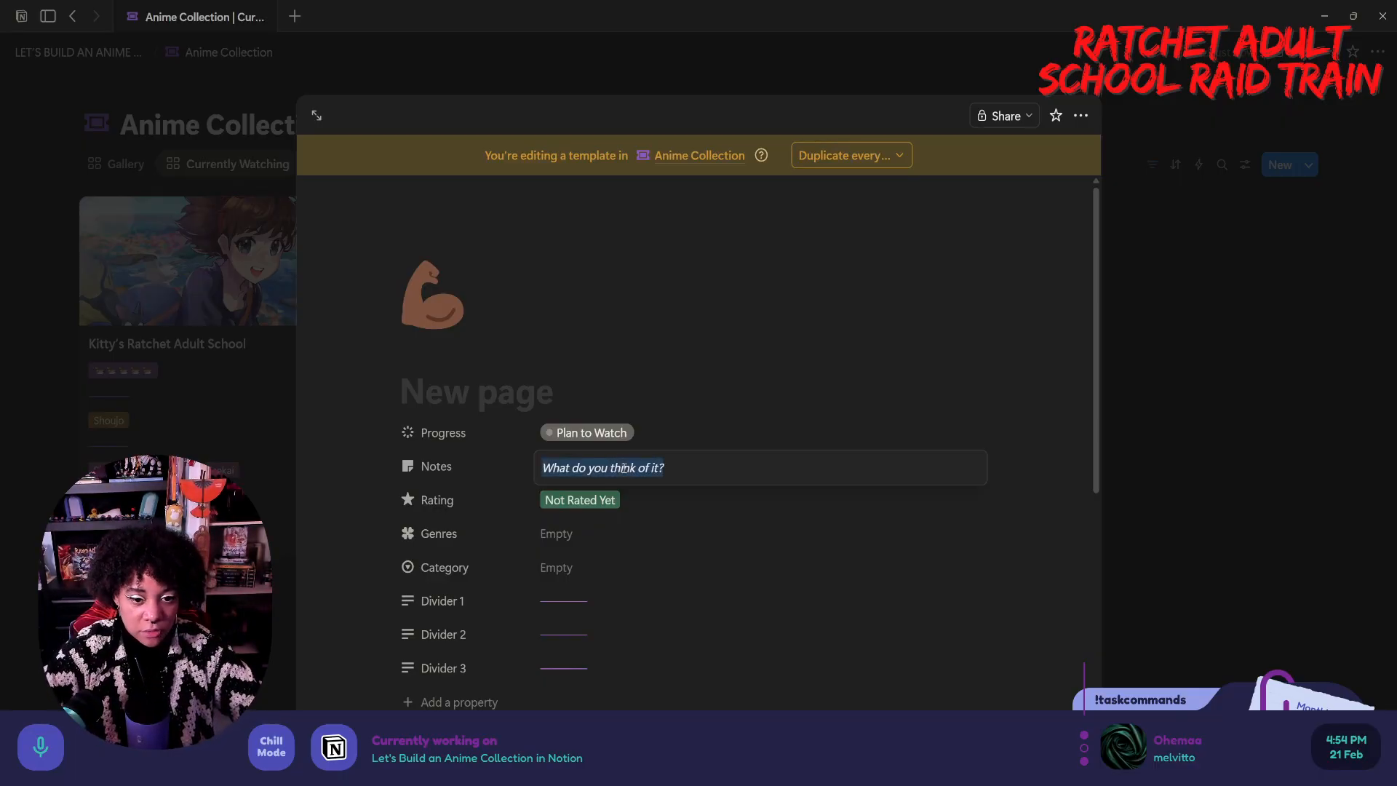
left_click(312, 574)
left_click(133, 211)
- Add a page from the default template to the Currently Watching view and open its Notes text on the card
left_click(119, 165)
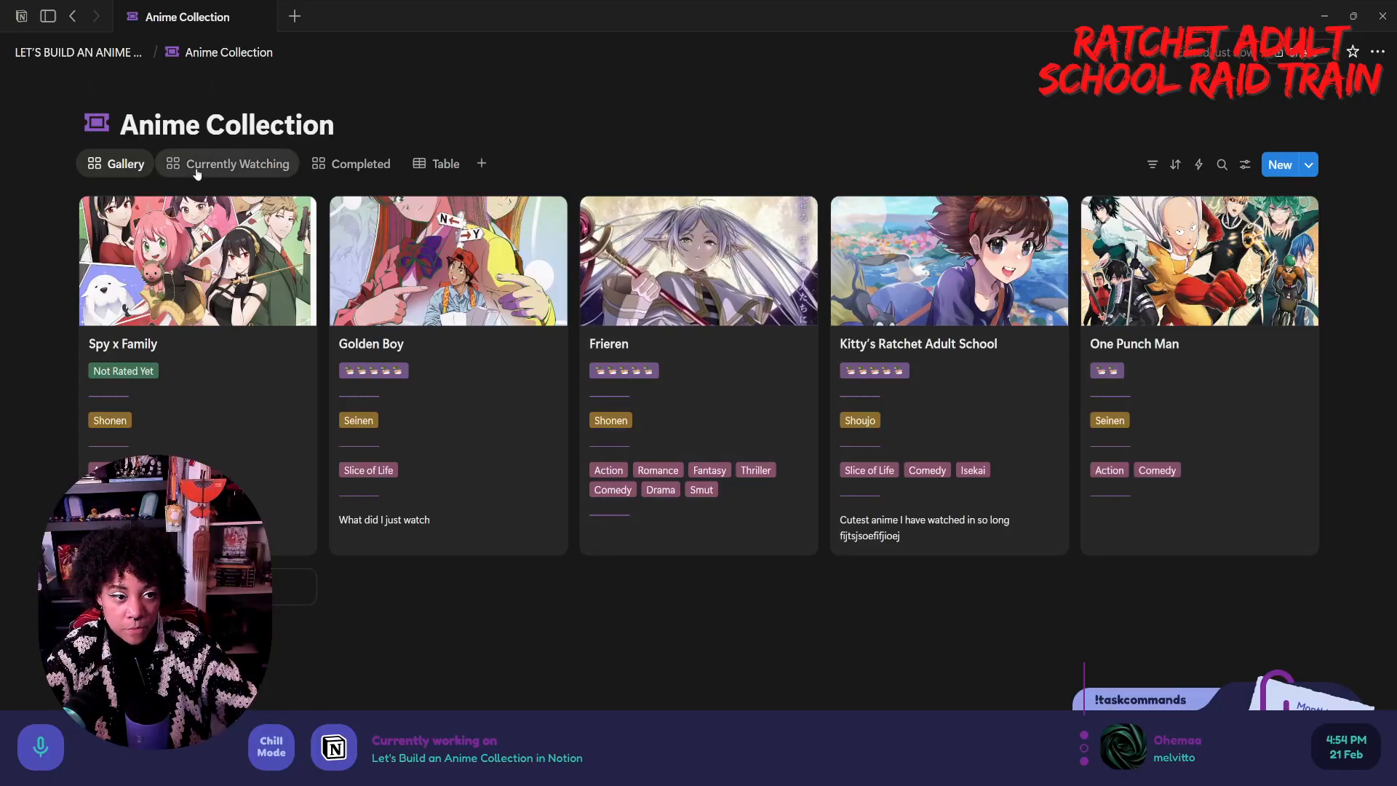
left_click(226, 163)
left_click(648, 390)
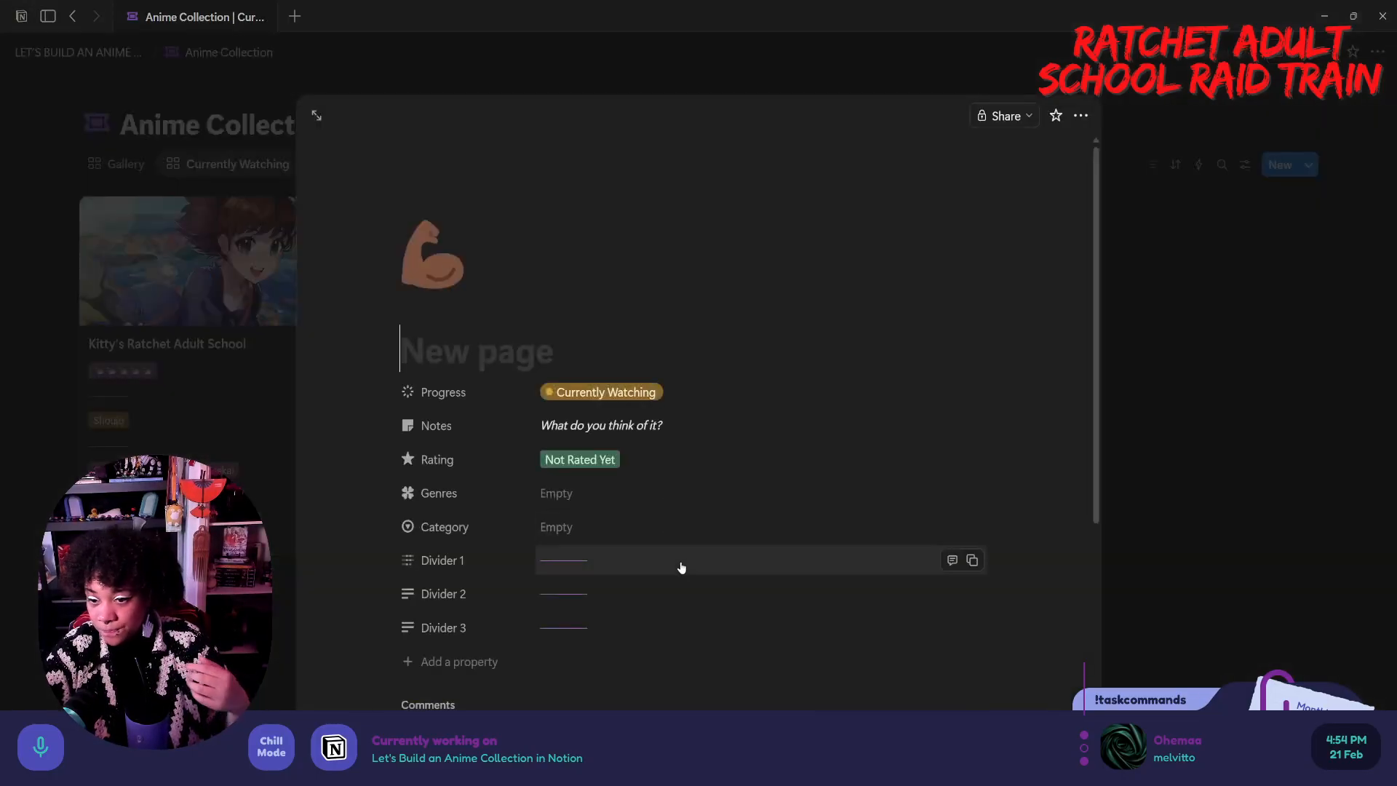
key("Escape")
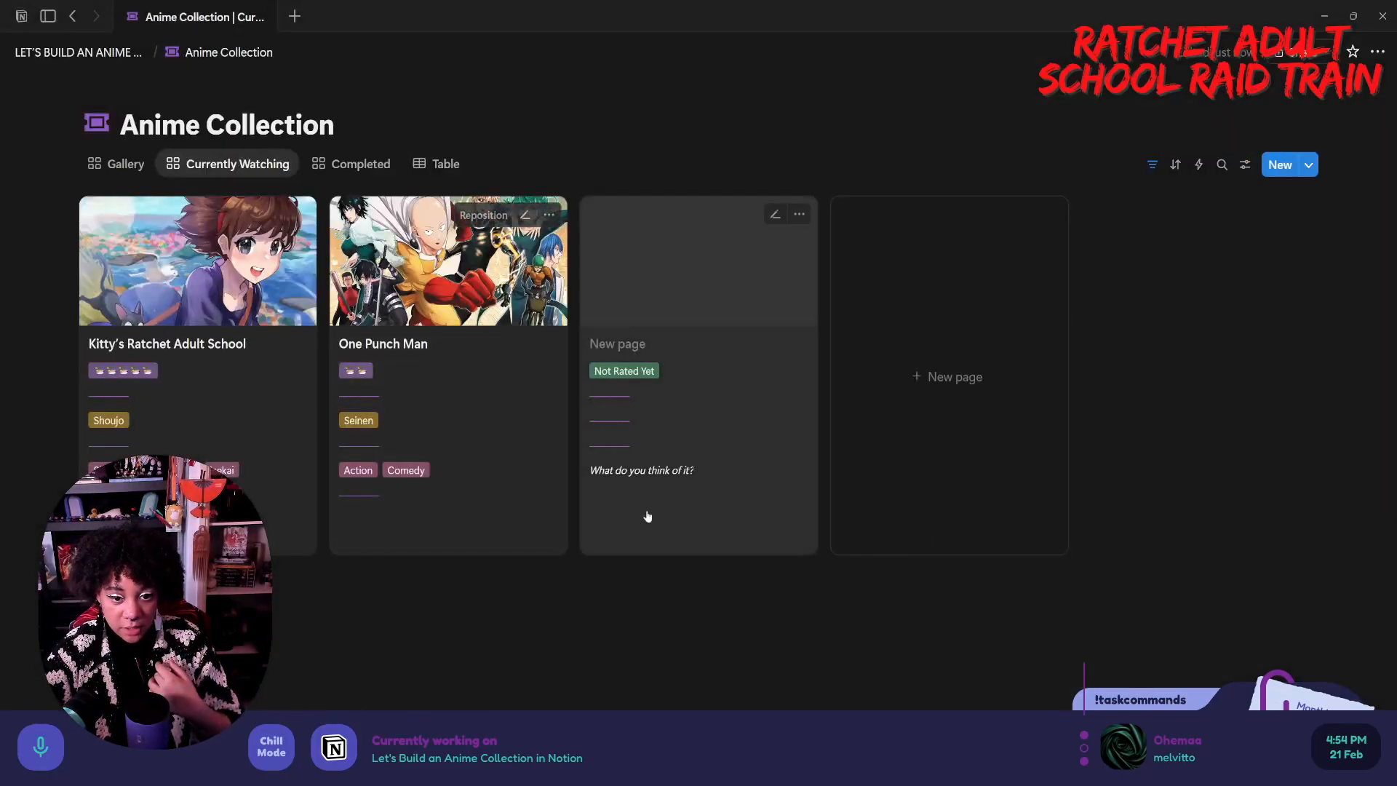
left_click(635, 474)
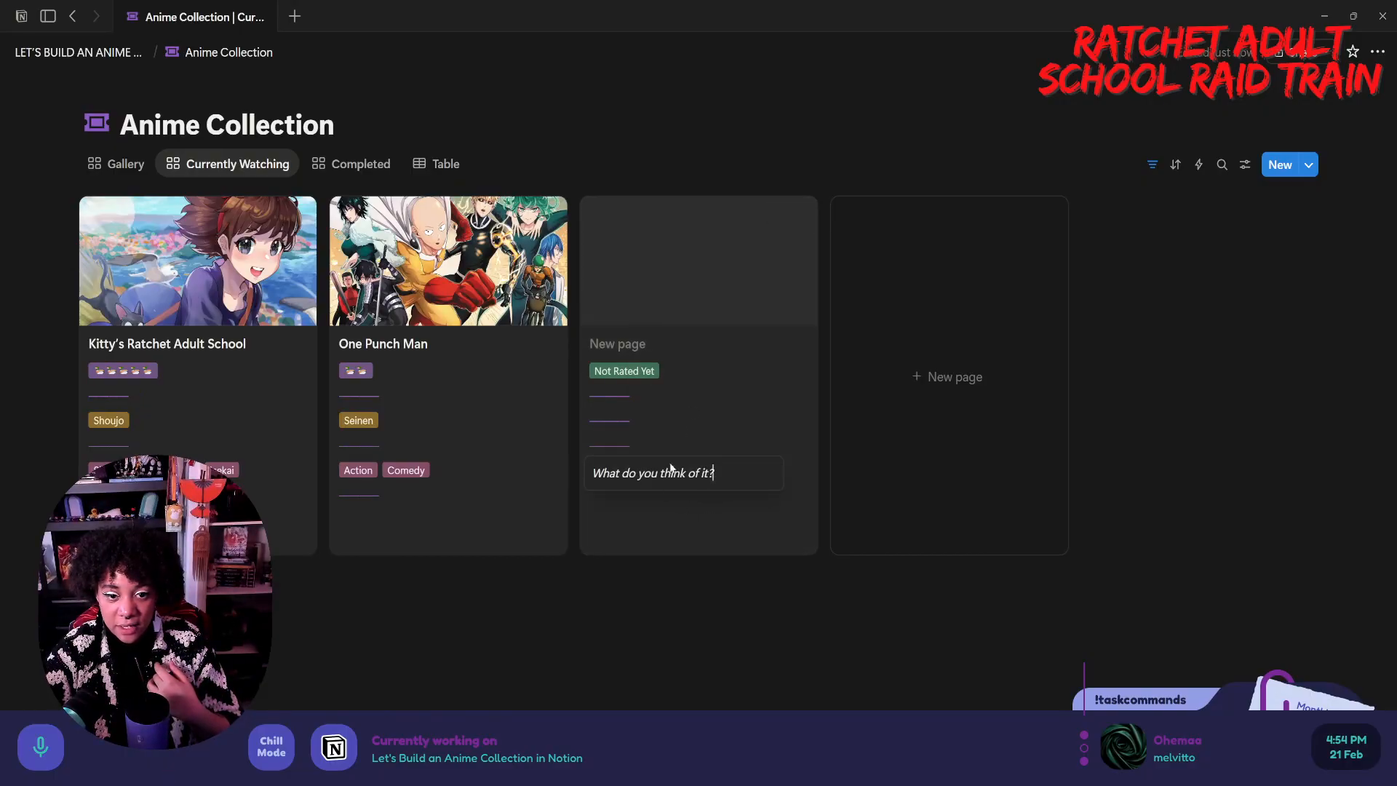
key("Escape")
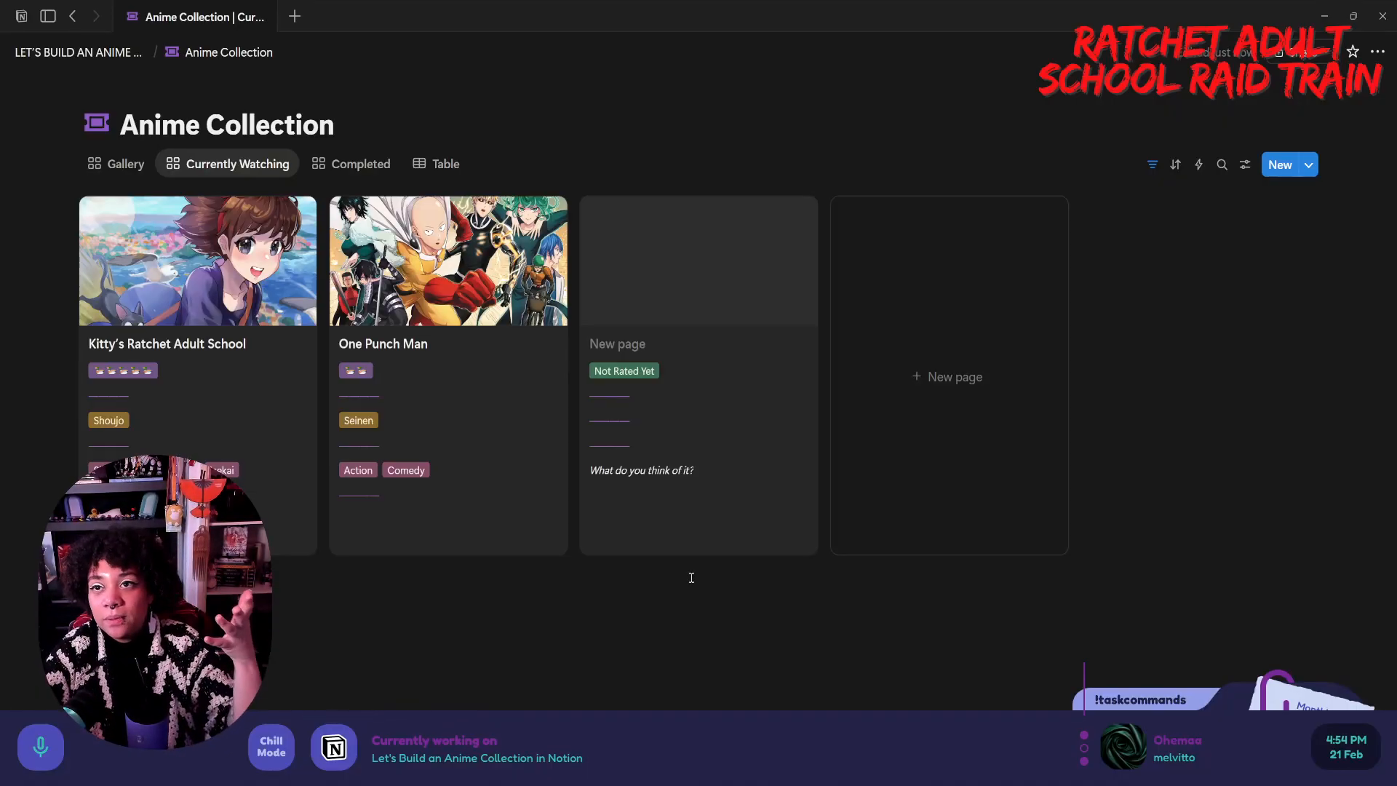
- Look over all anime cards in the Gallery view, including the newly added blank page
left_click(135, 166)
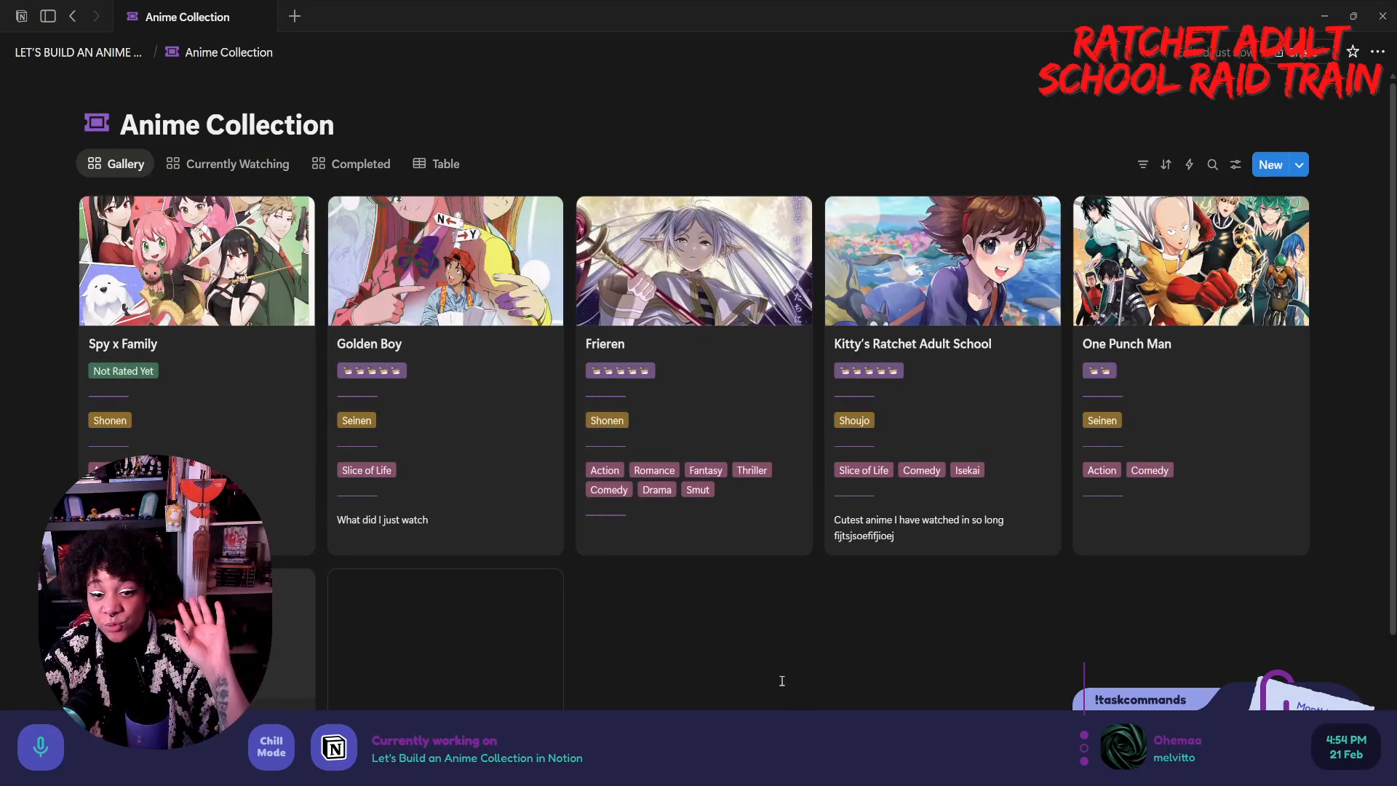
scroll(745, 588, "down", 2)
scroll(744, 587, "up", 2)
scroll(744, 587, "down", 2)
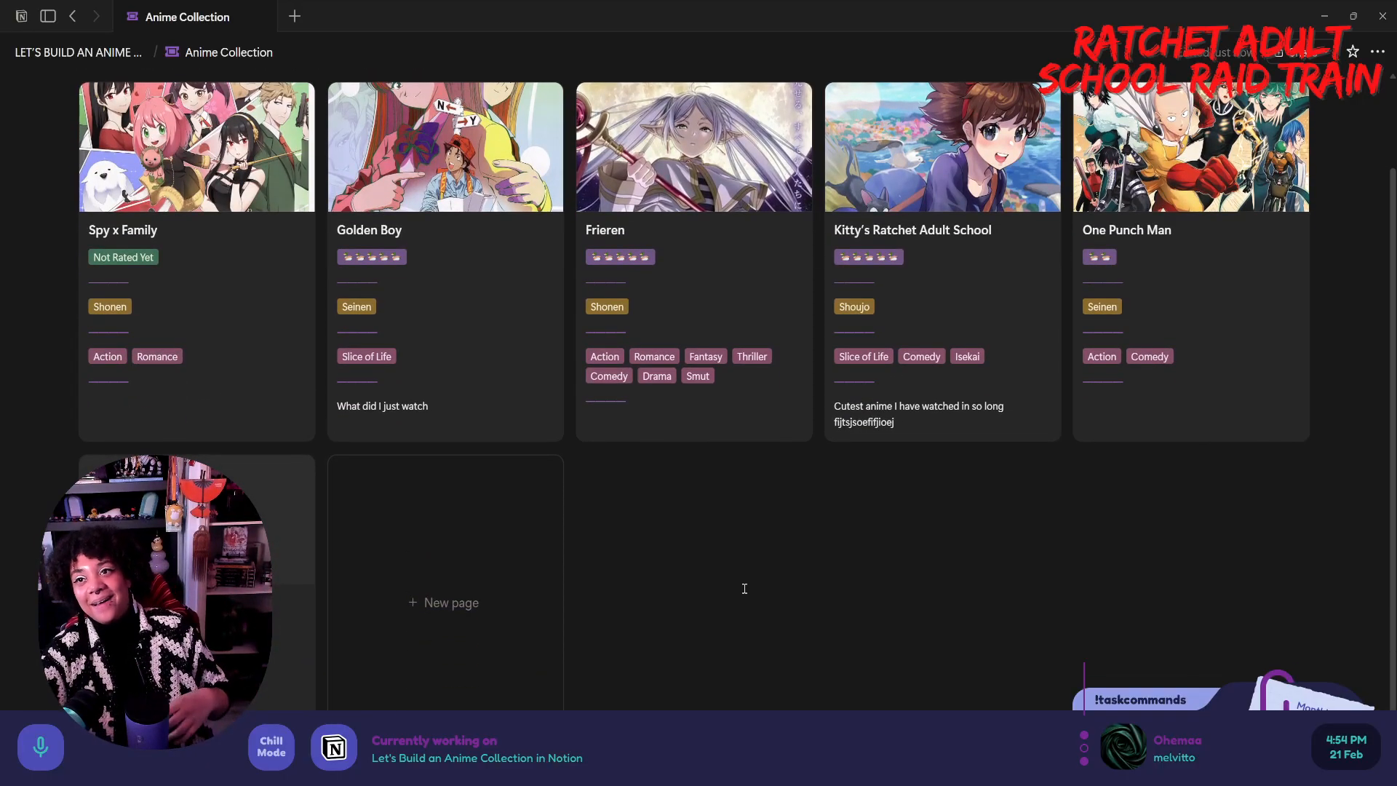
scroll(744, 588, "down", 2)
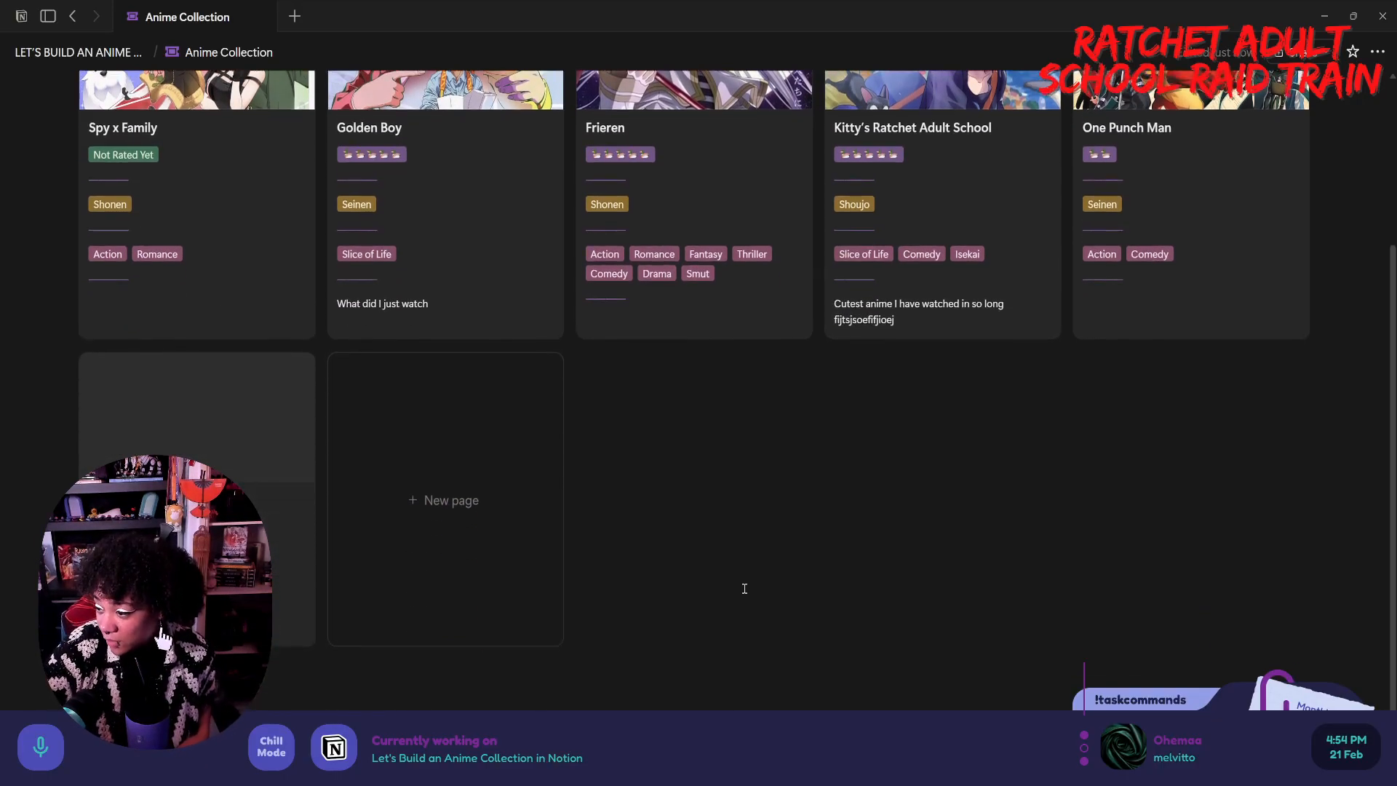
scroll(744, 588, "up", 2)
scroll(744, 588, "up", 2)
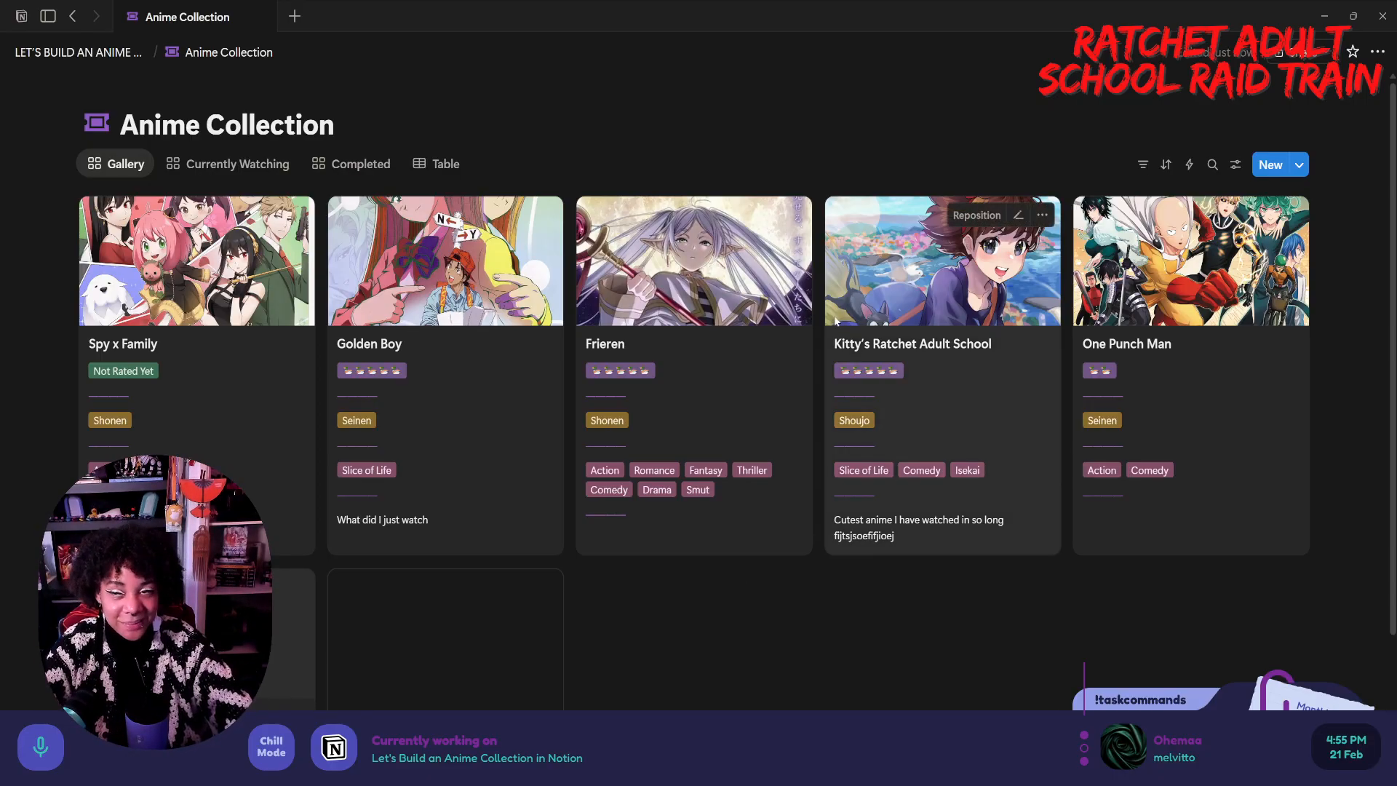
- Open the view settings of the Table view
left_click(456, 171)
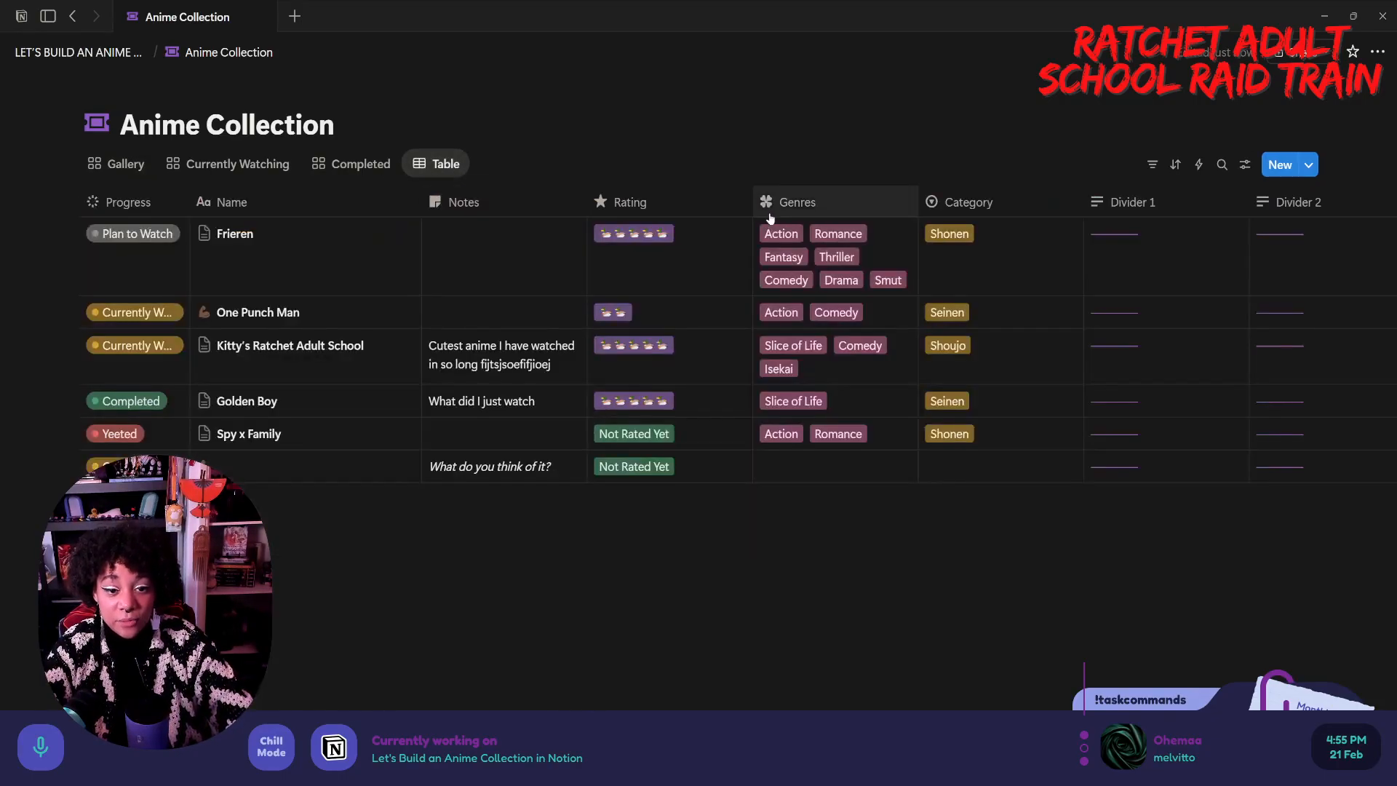
left_click(1246, 166)
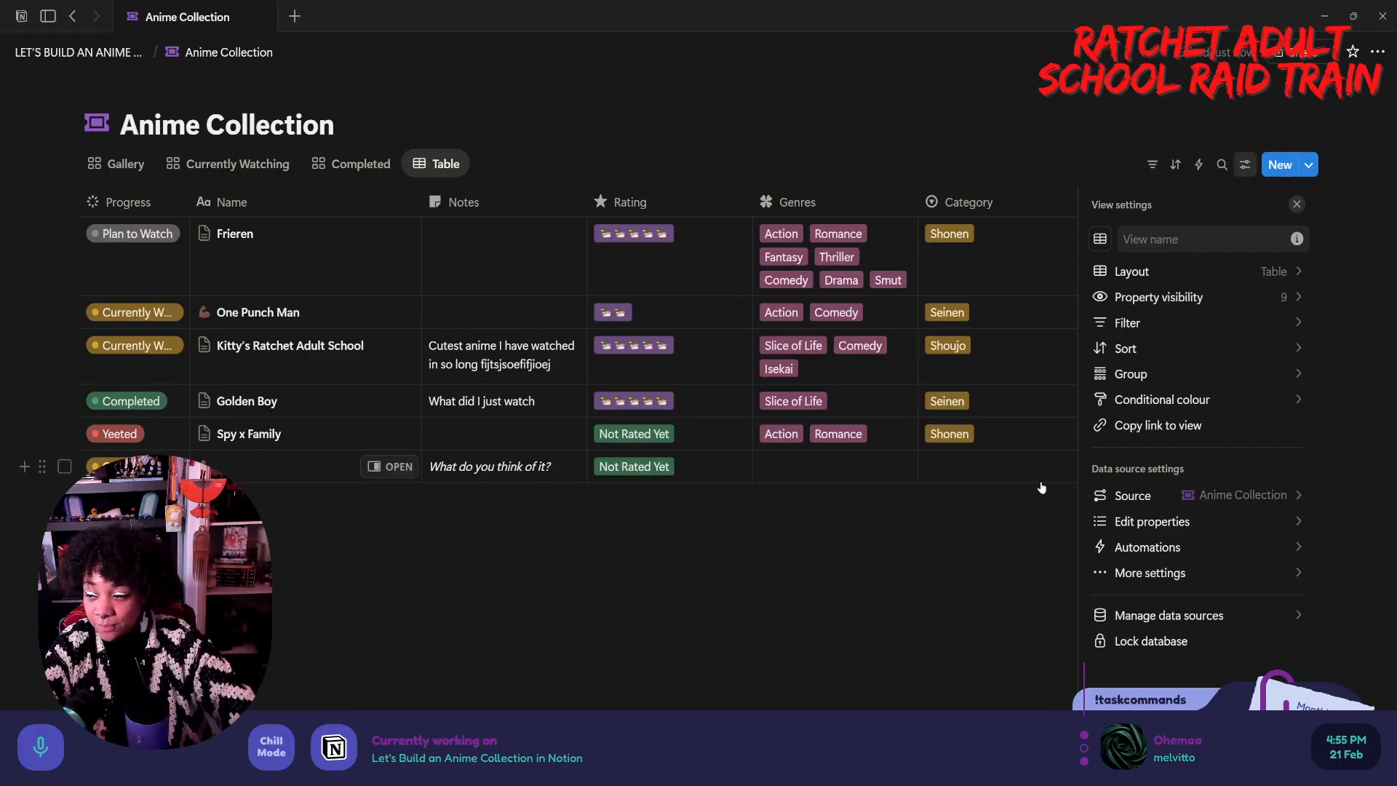